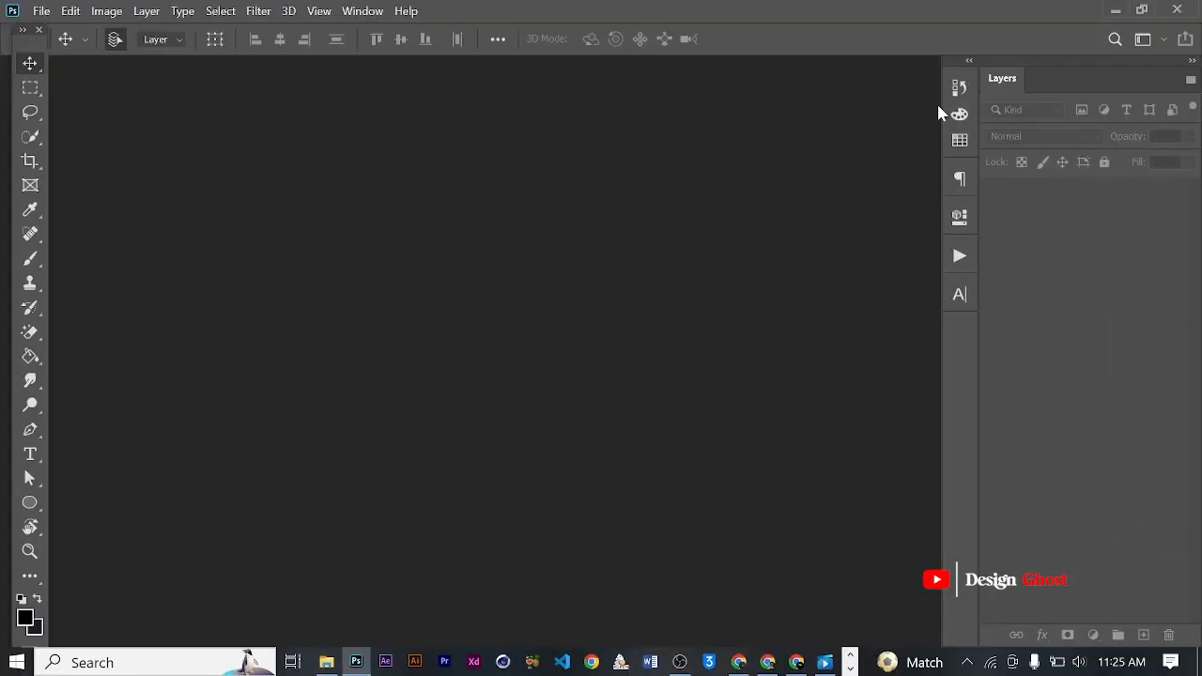
# - Move the floating tools palette inward, away from the workspace edge
pyautogui.hotkey('ctrl', '0')
pyautogui.moveTo(35, 46); pyautogui.dragTo(49, 31)
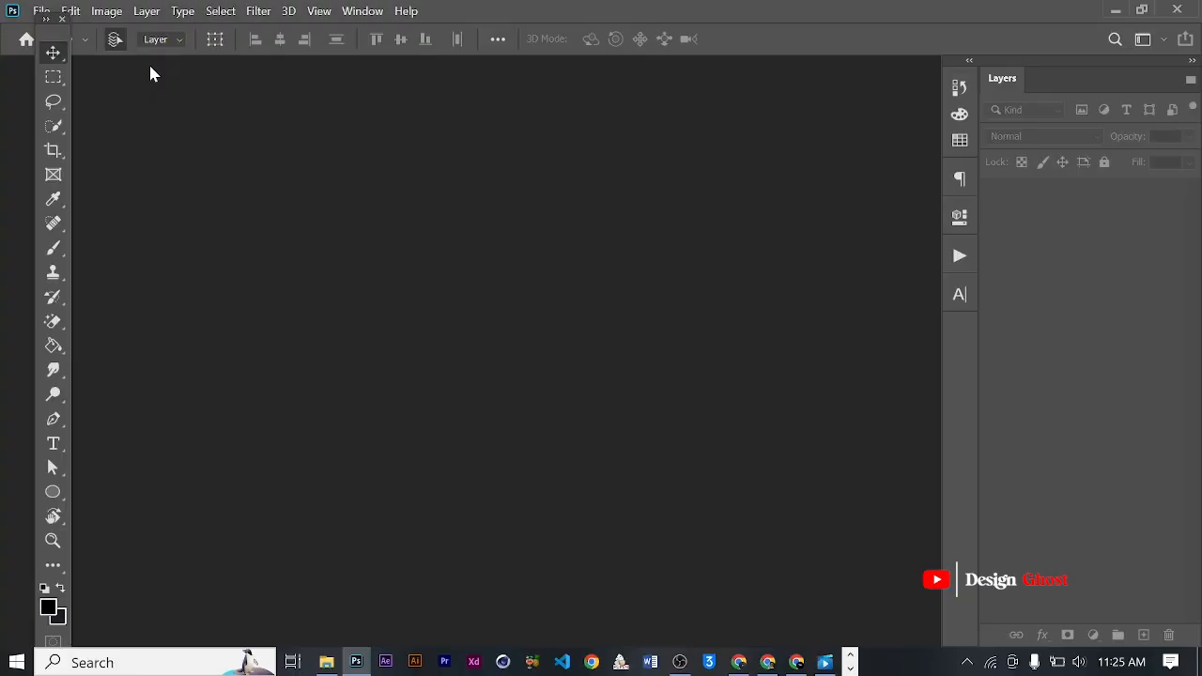
pyautogui.moveTo(59, 33); pyautogui.dragTo(70, 35)
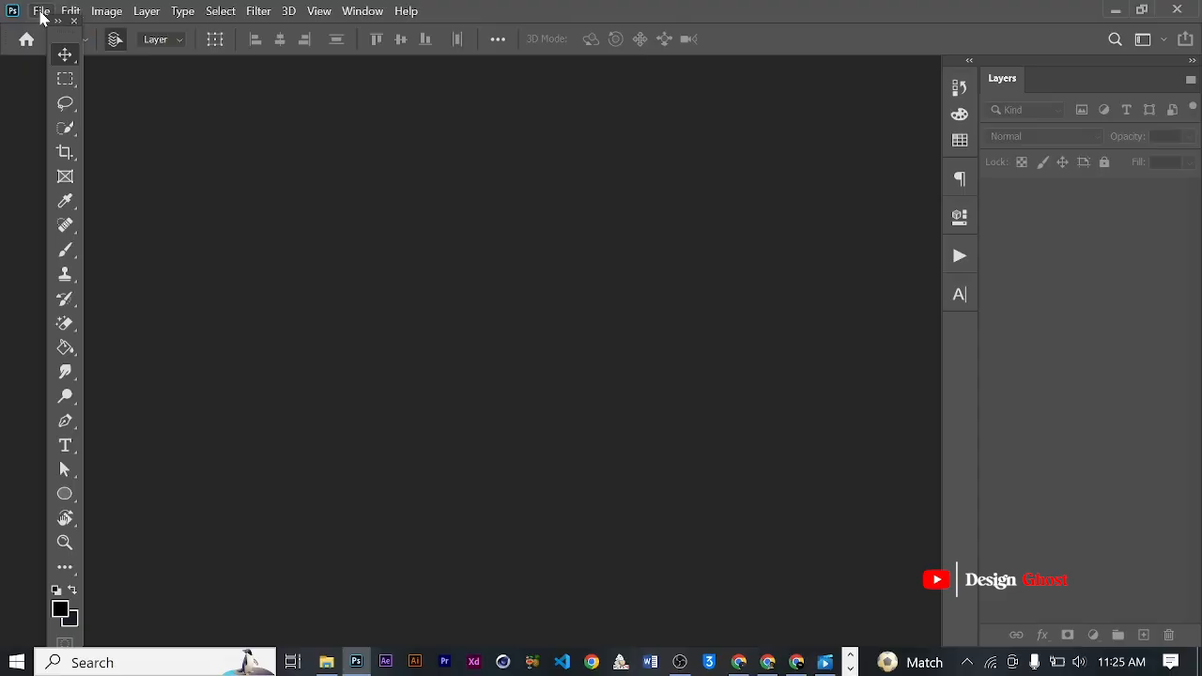
# - Create a new document 5 inches wide and 6 inches high at 300 pixels/inch
pyautogui.click(42, 13)
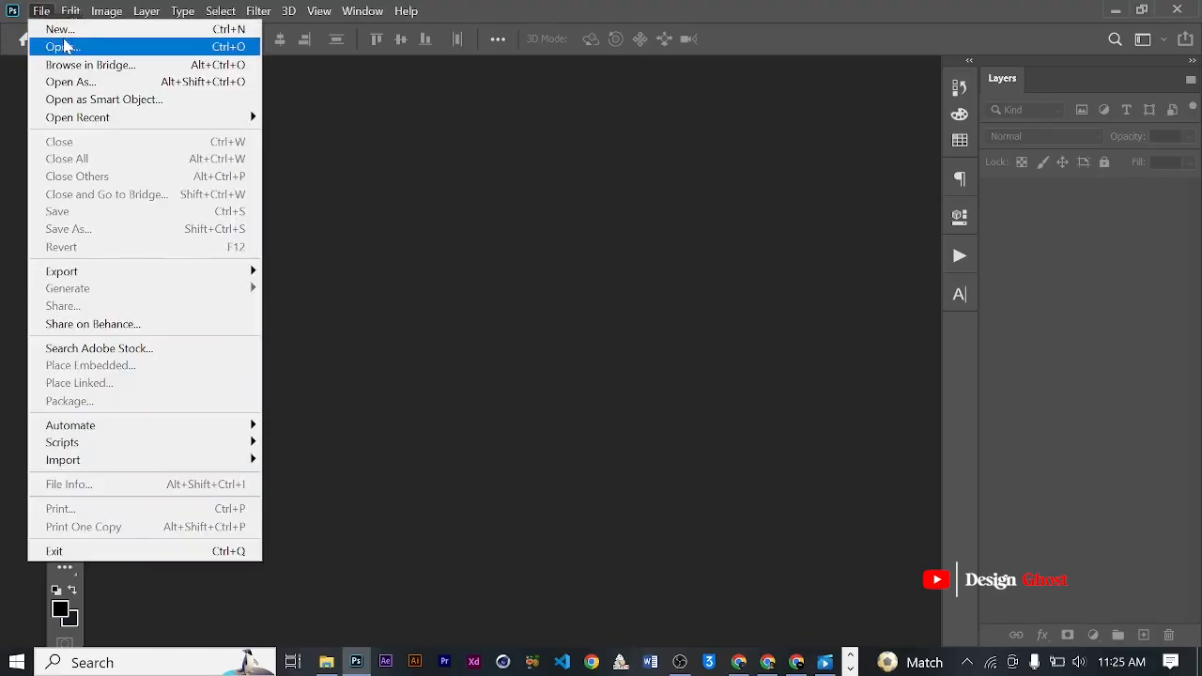
pyautogui.click(56, 29)
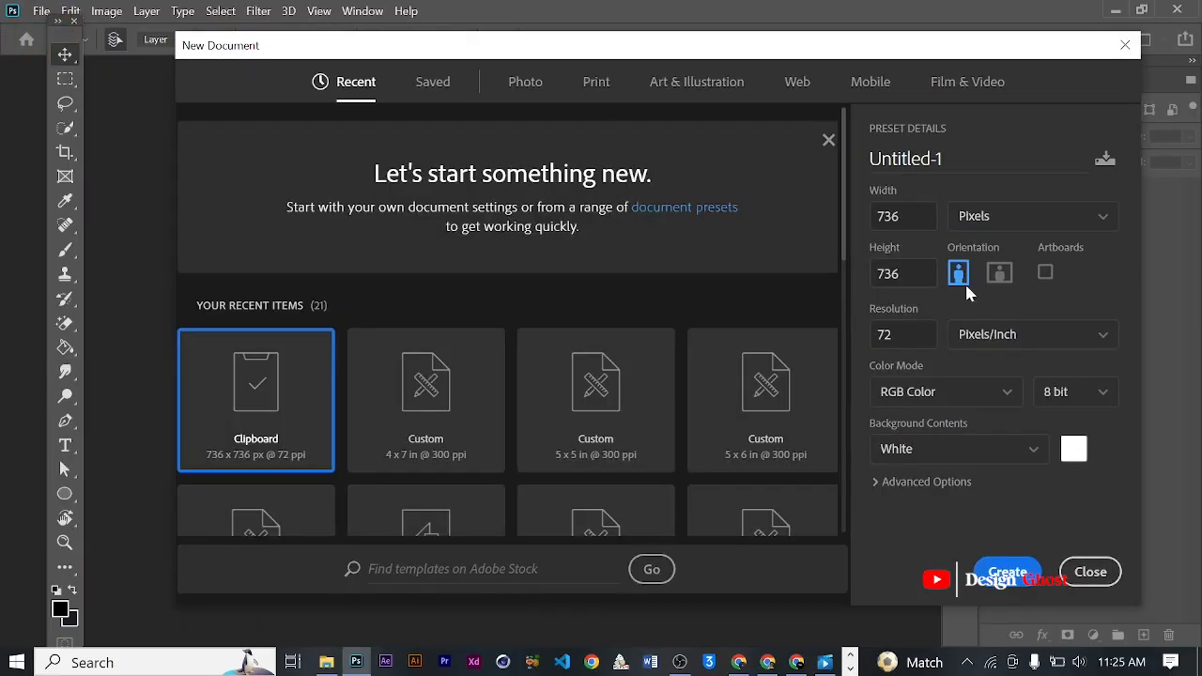
pyautogui.click(1040, 218)
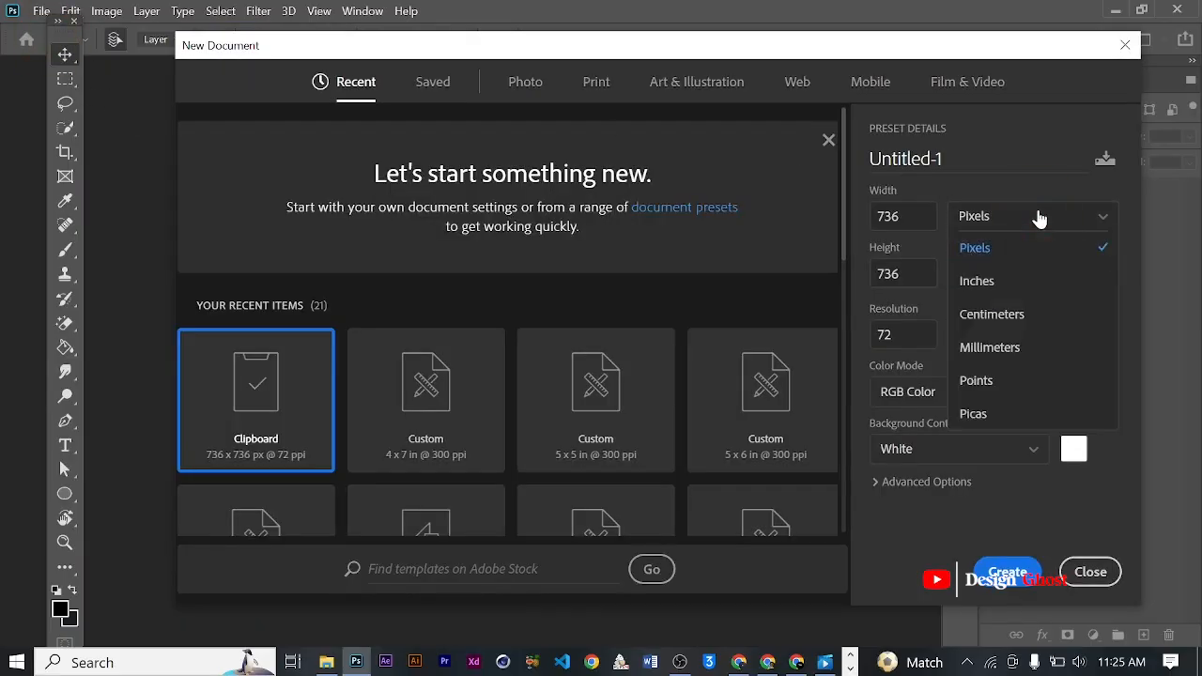
pyautogui.click(978, 282)
pyautogui.click(892, 216)
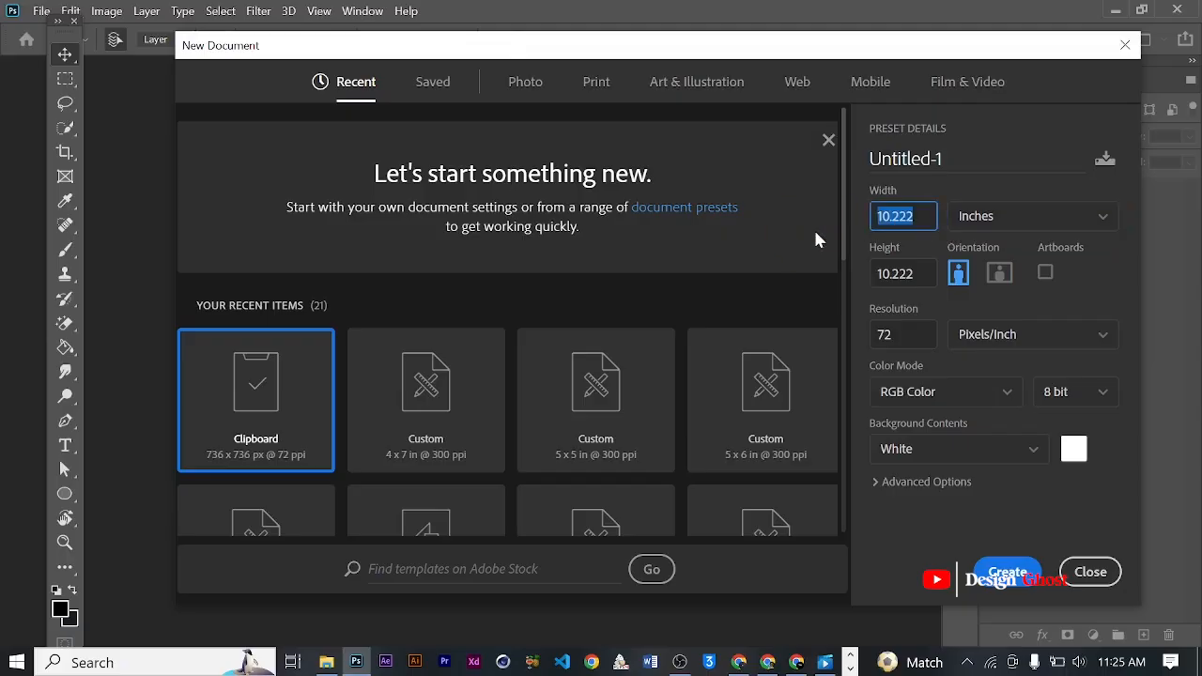
pyautogui.write('5')
pyautogui.press('Tab')
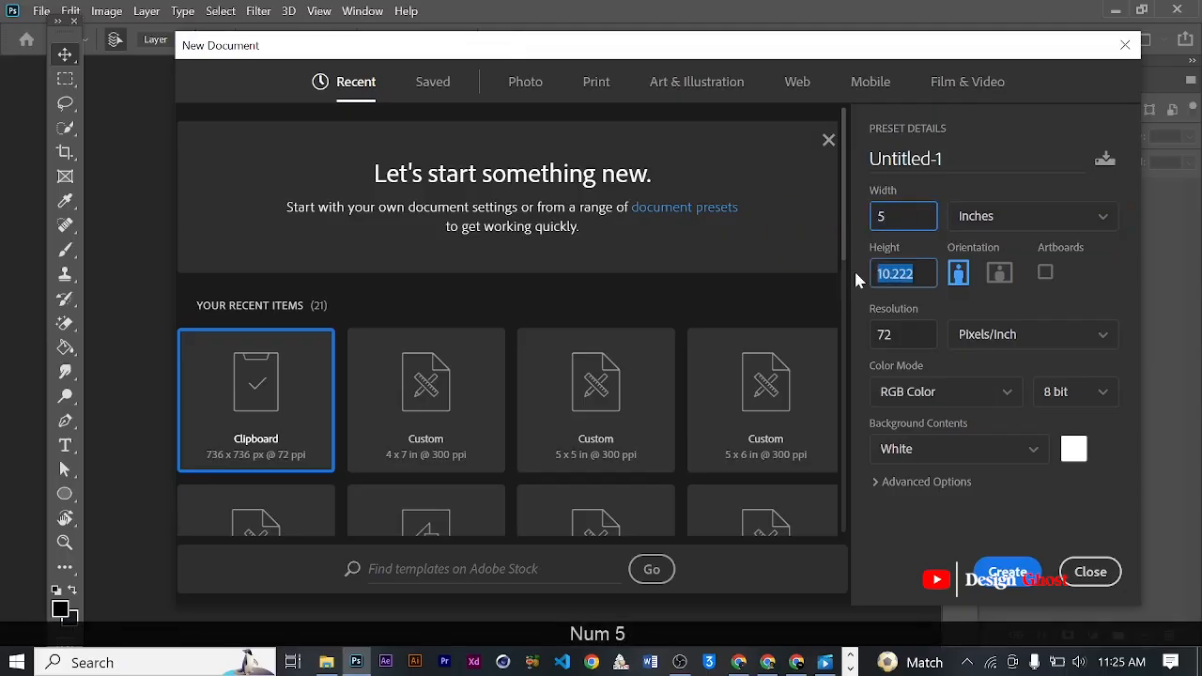
pyautogui.write('6')
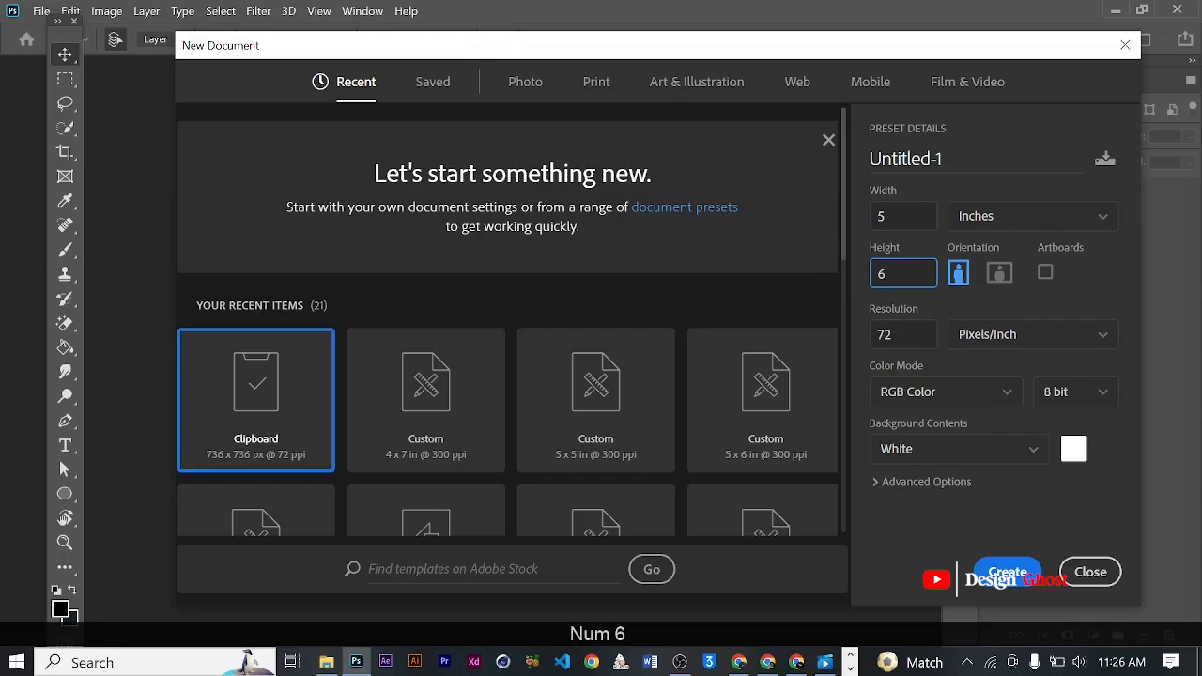
pyautogui.press('Tab')
pyautogui.write('300')
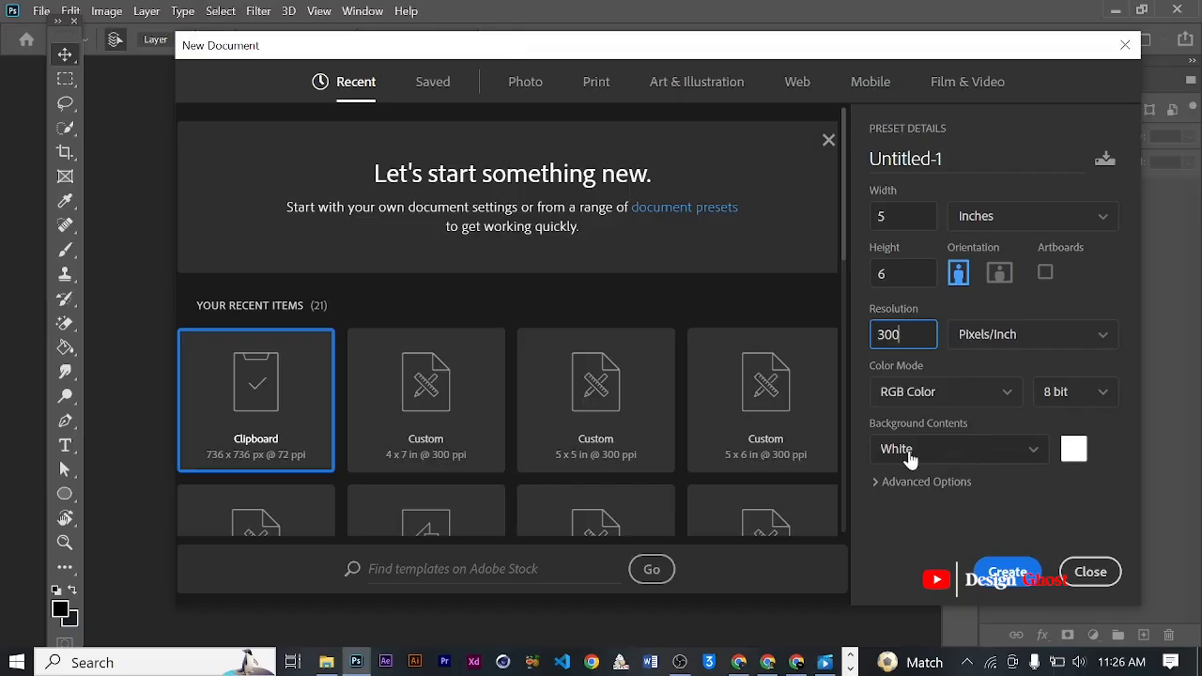
pyautogui.click(1011, 569)
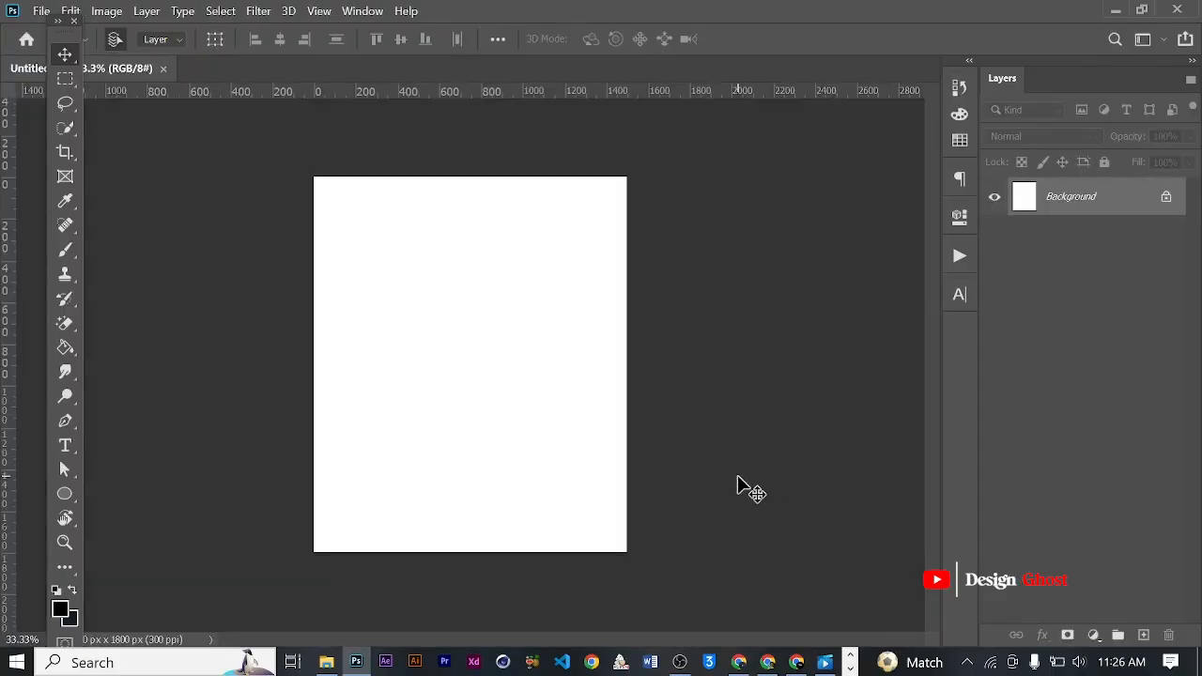
# - Add an empty layer above the Background and unlock the Background layer
pyautogui.hotkey('ctrl', '0')
pyautogui.scroll(-5, 409, 401)
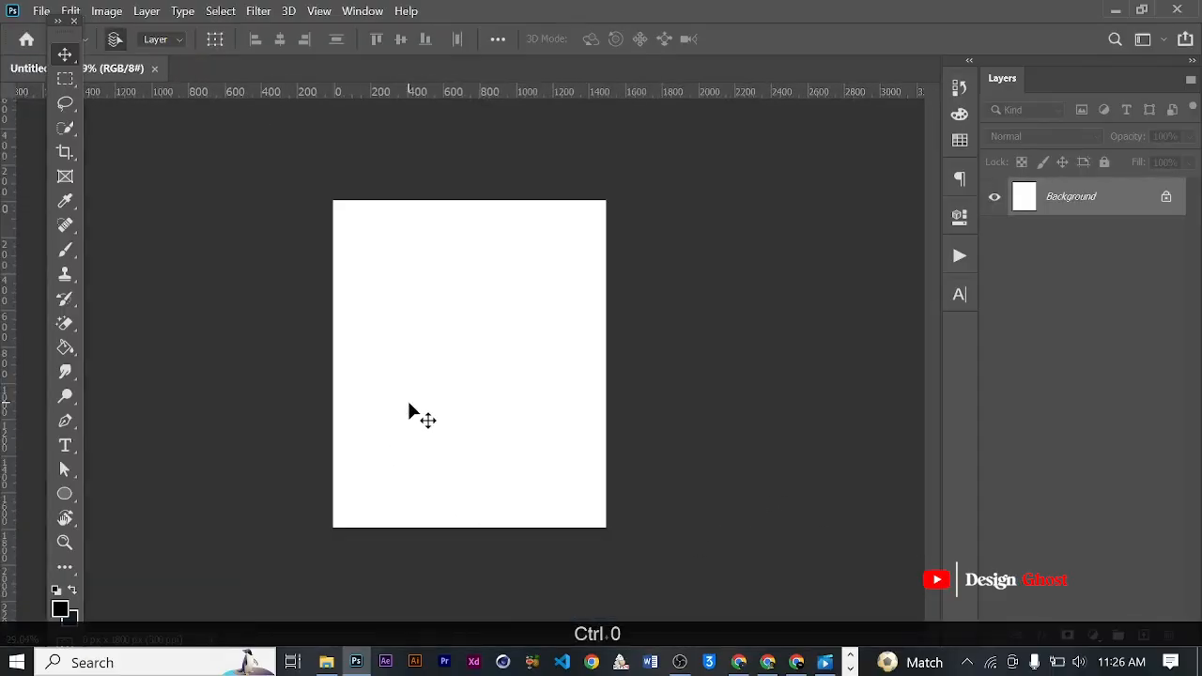
pyautogui.scroll(6, 409, 401)
pyautogui.press('Return')
pyautogui.hotkey('ctrl', '0')
pyautogui.scroll(-2, 410, 410)
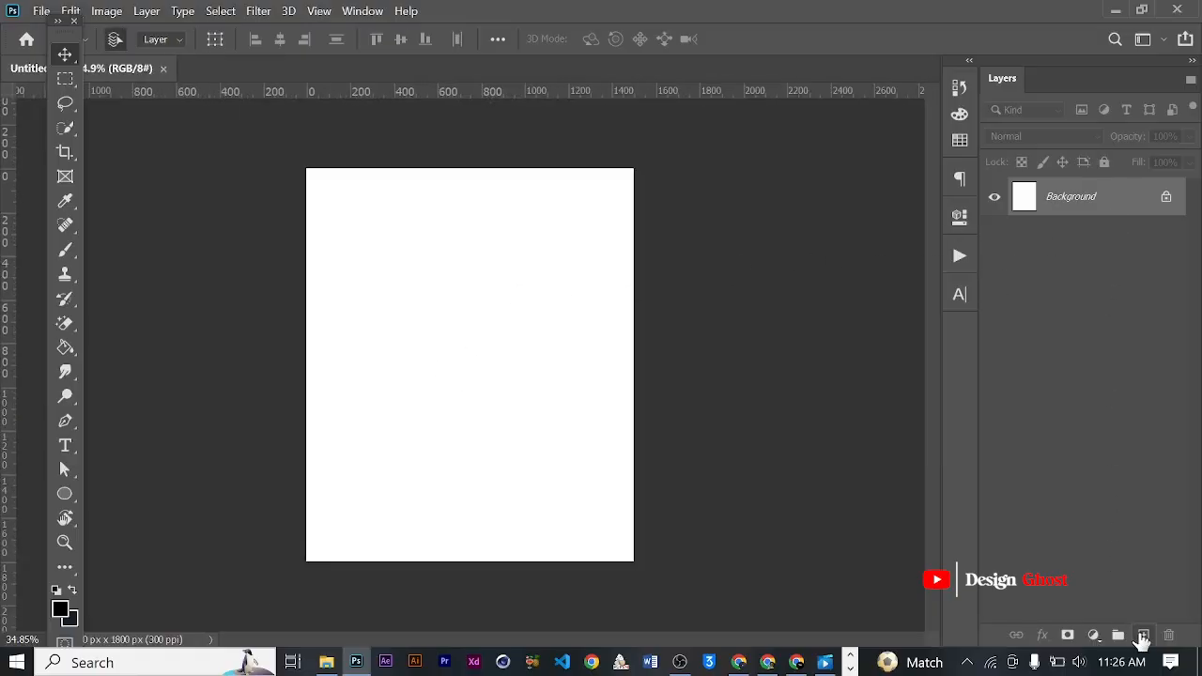
pyautogui.click(1142, 634)
pyautogui.click(1167, 239)
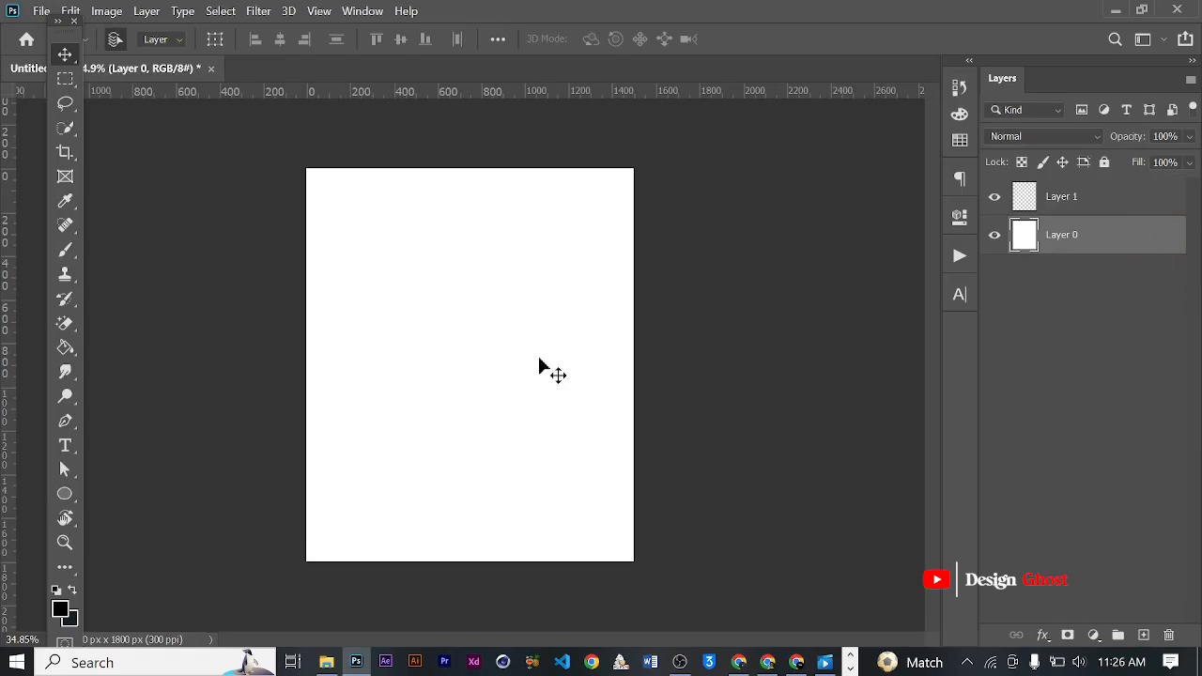
# - Add a Gradient Overlay to the white base layer using the dark-to-light purple preset
pyautogui.scroll(4, 445, 365)
pyautogui.hotkey('ctrl', '0')
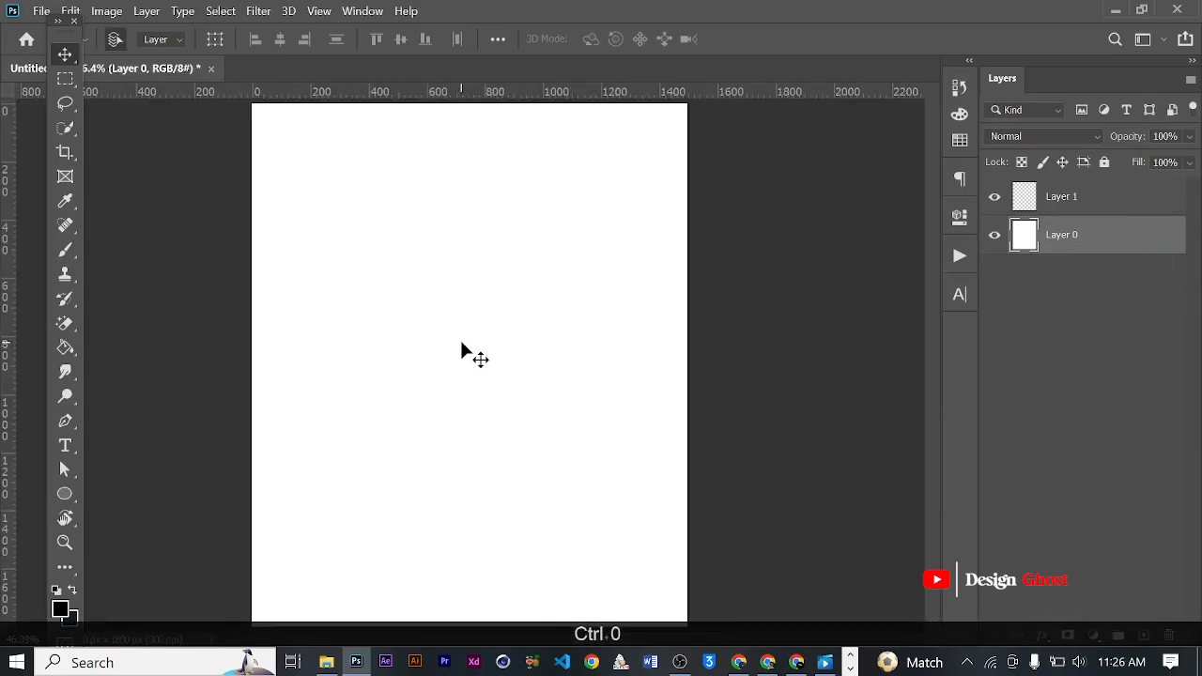
pyautogui.scroll(-2, 463, 343)
pyautogui.scroll(2, 525, 268)
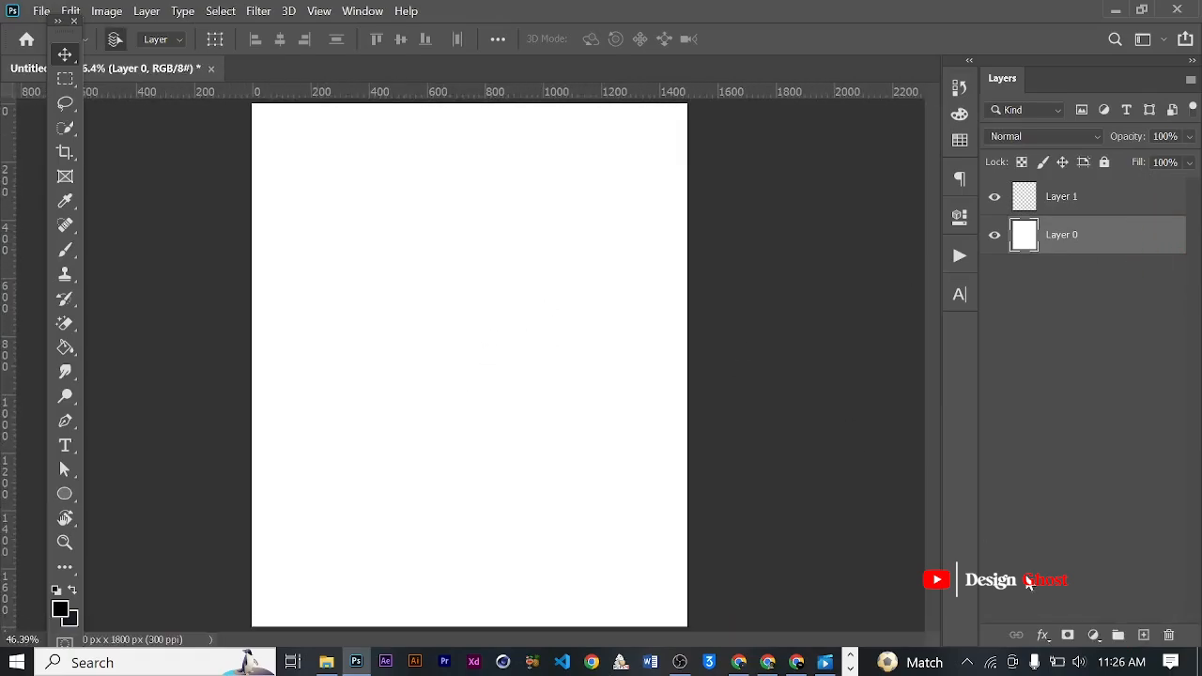
pyautogui.click(1043, 636)
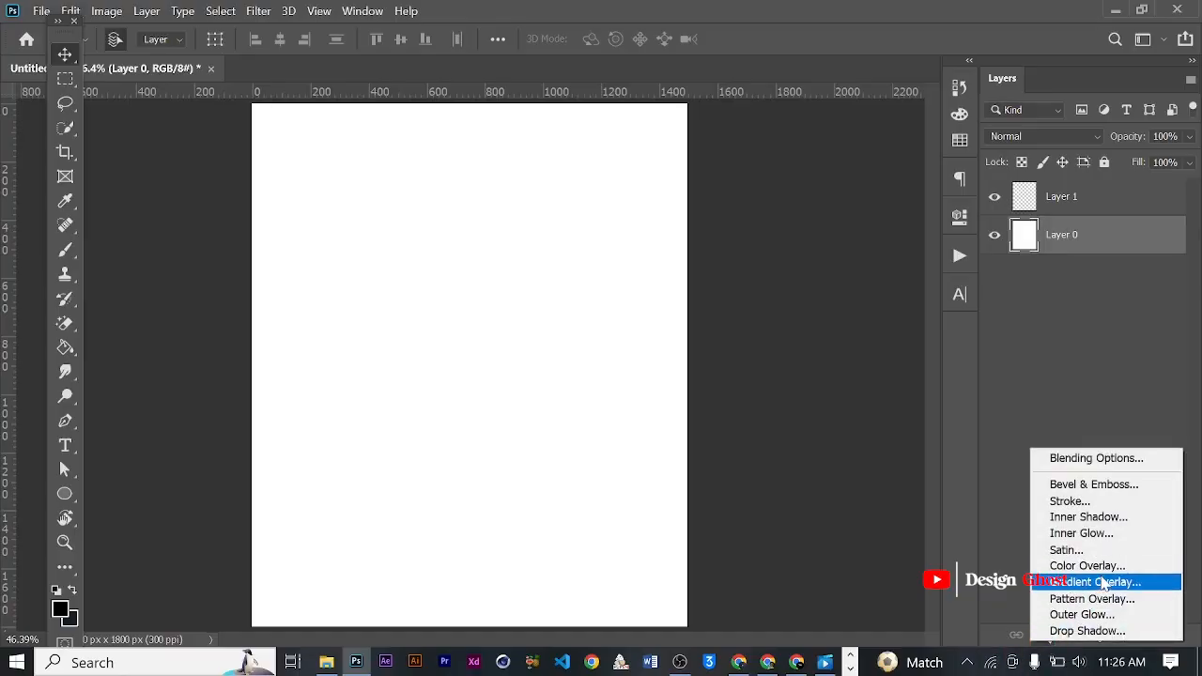
pyautogui.click(1104, 583)
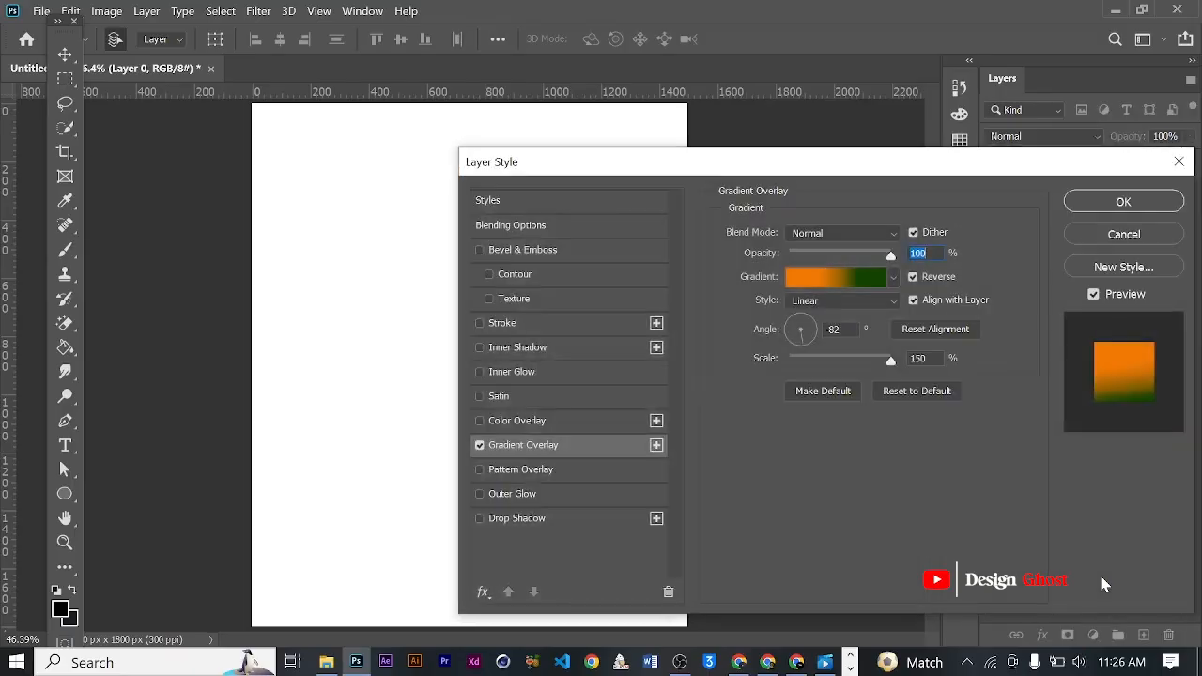
pyautogui.moveTo(713, 169); pyautogui.dragTo(758, 135)
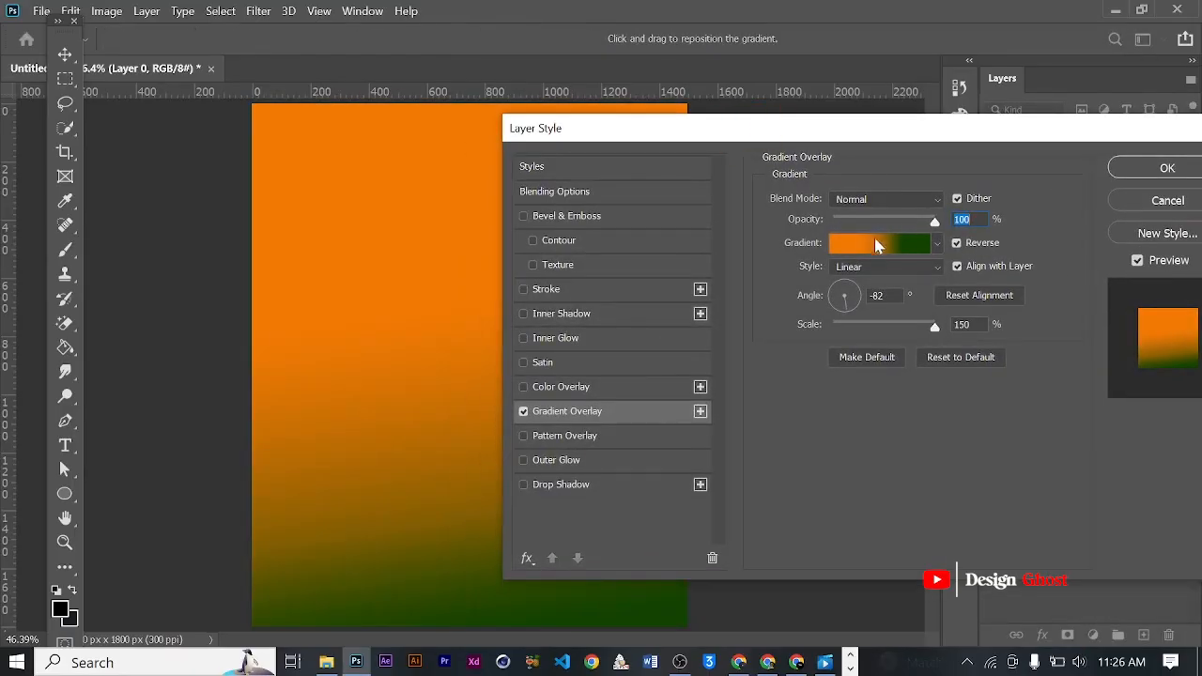
pyautogui.click(937, 244)
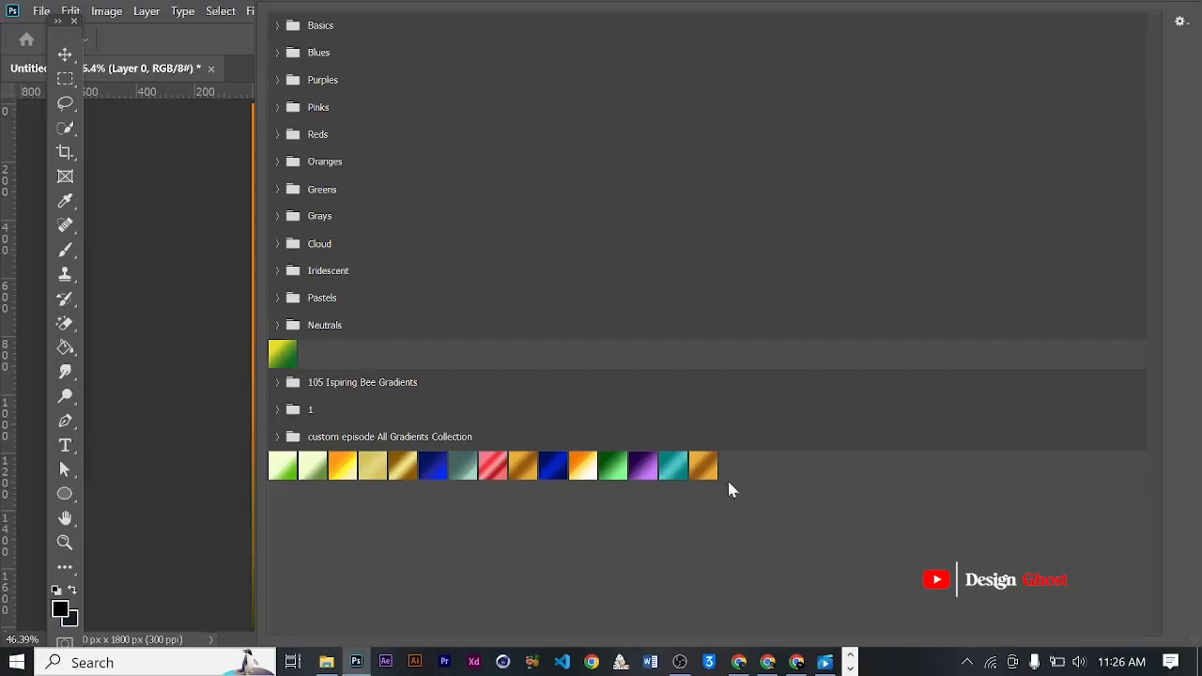
pyautogui.click(648, 470)
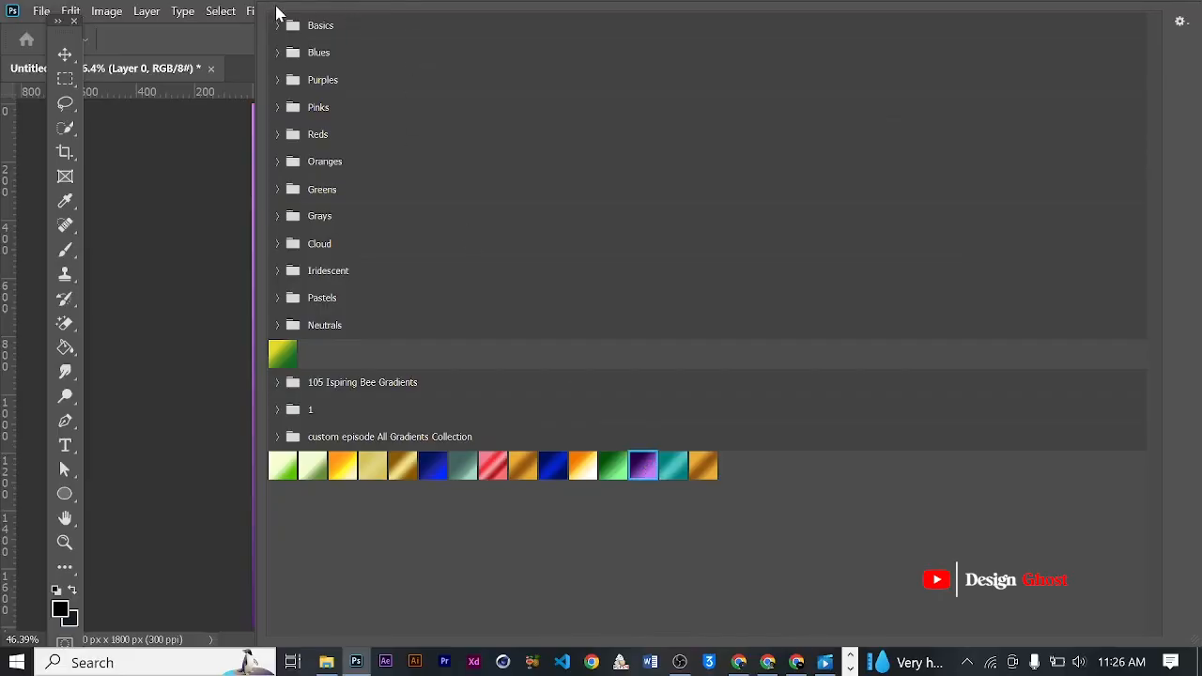
pyautogui.click(156, 200)
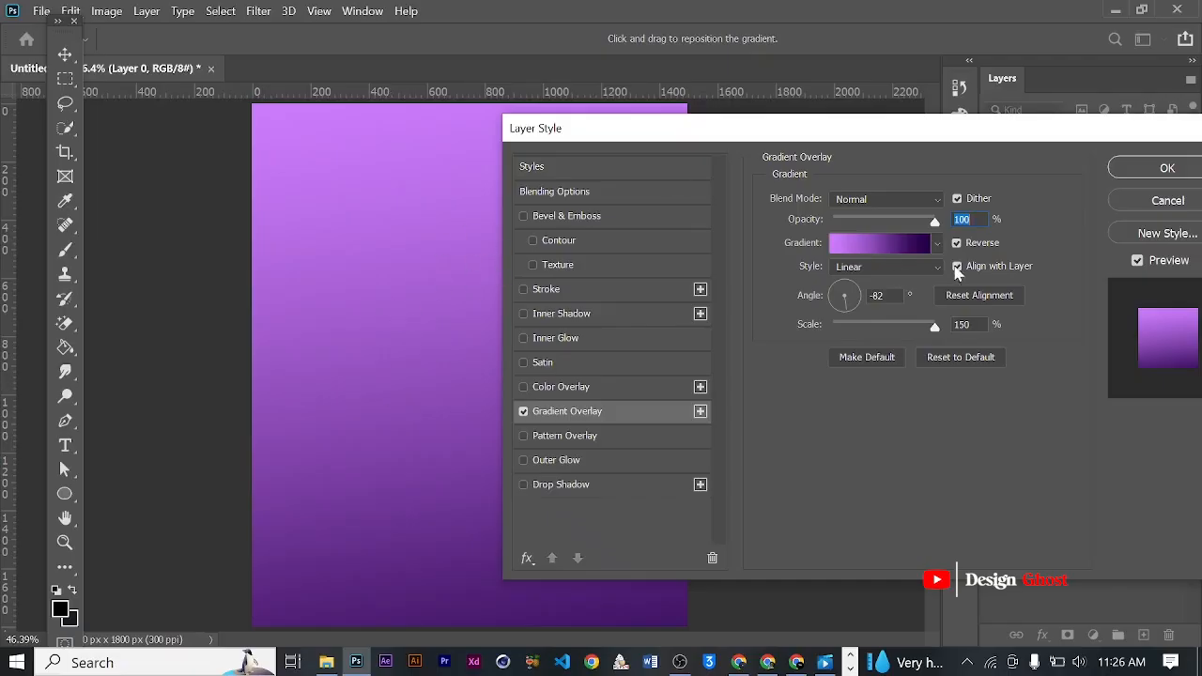
# - Shift the gradient's dark purple color stop toward the middle and apply the layer style
pyautogui.moveTo(942, 133); pyautogui.dragTo(979, 123)
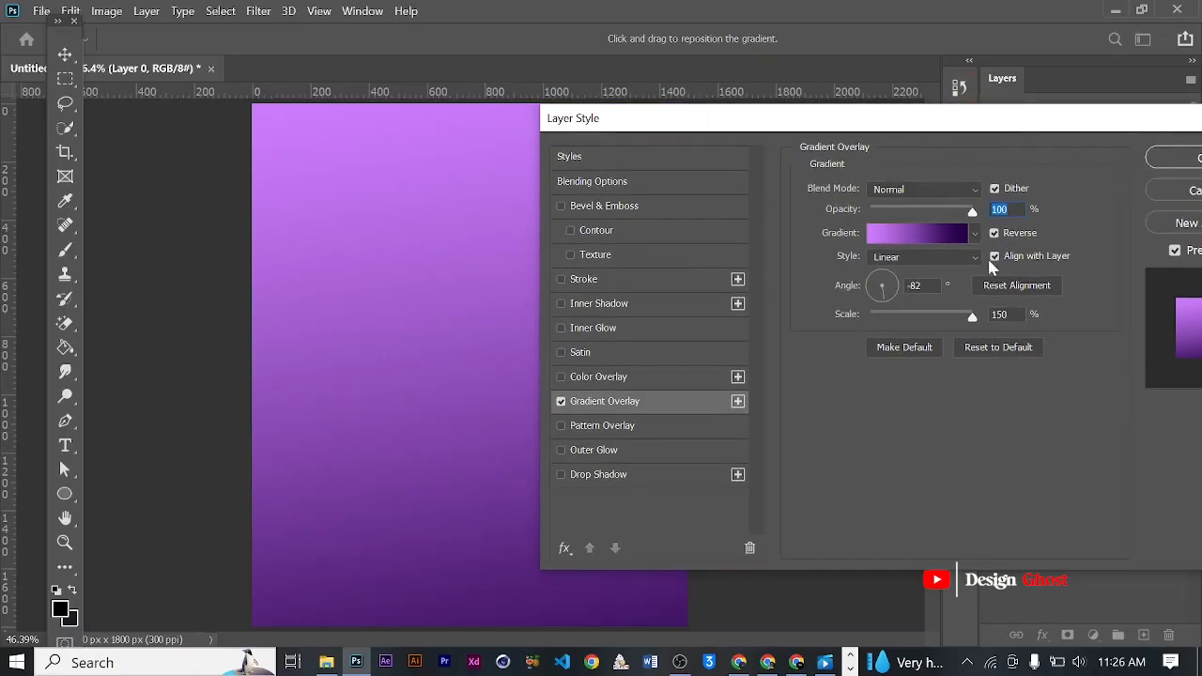
pyautogui.moveTo(1046, 119); pyautogui.dragTo(1002, 118)
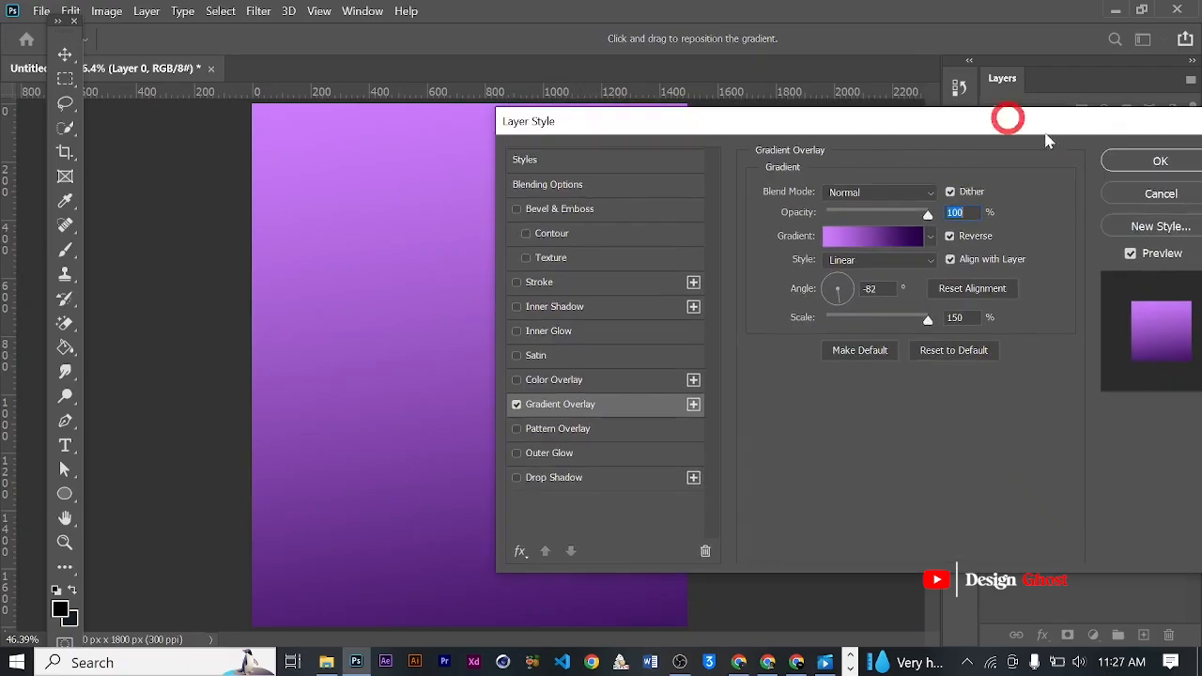
pyautogui.click(869, 246)
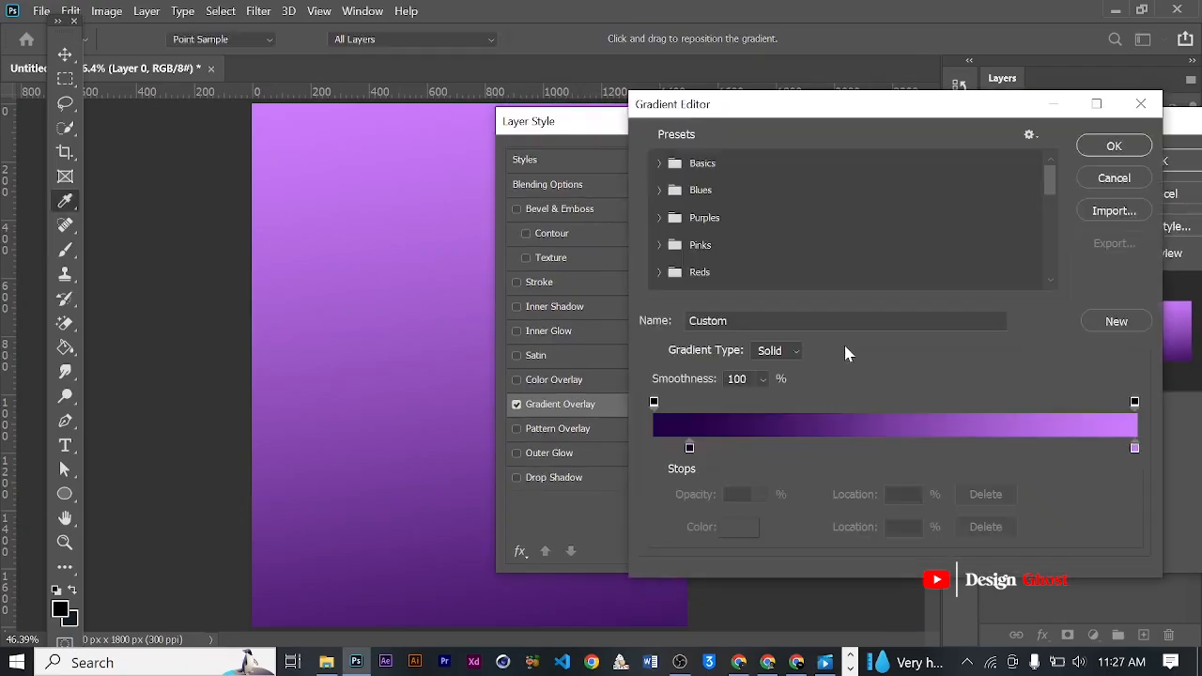
pyautogui.moveTo(690, 448); pyautogui.dragTo(823, 451)
pyautogui.click(1113, 145)
pyautogui.click(1157, 166)
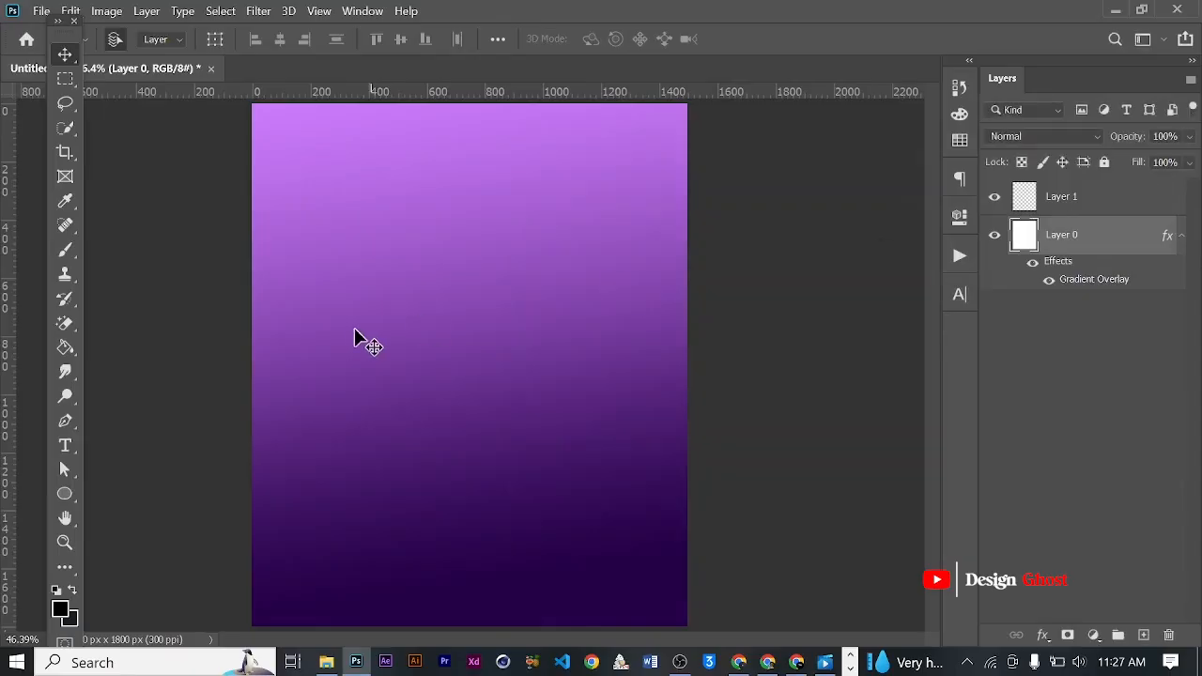
# - Add another empty layer and bring it to the top of the layer stack
pyautogui.scroll(-3, 351, 330)
pyautogui.scroll(3, 358, 330)
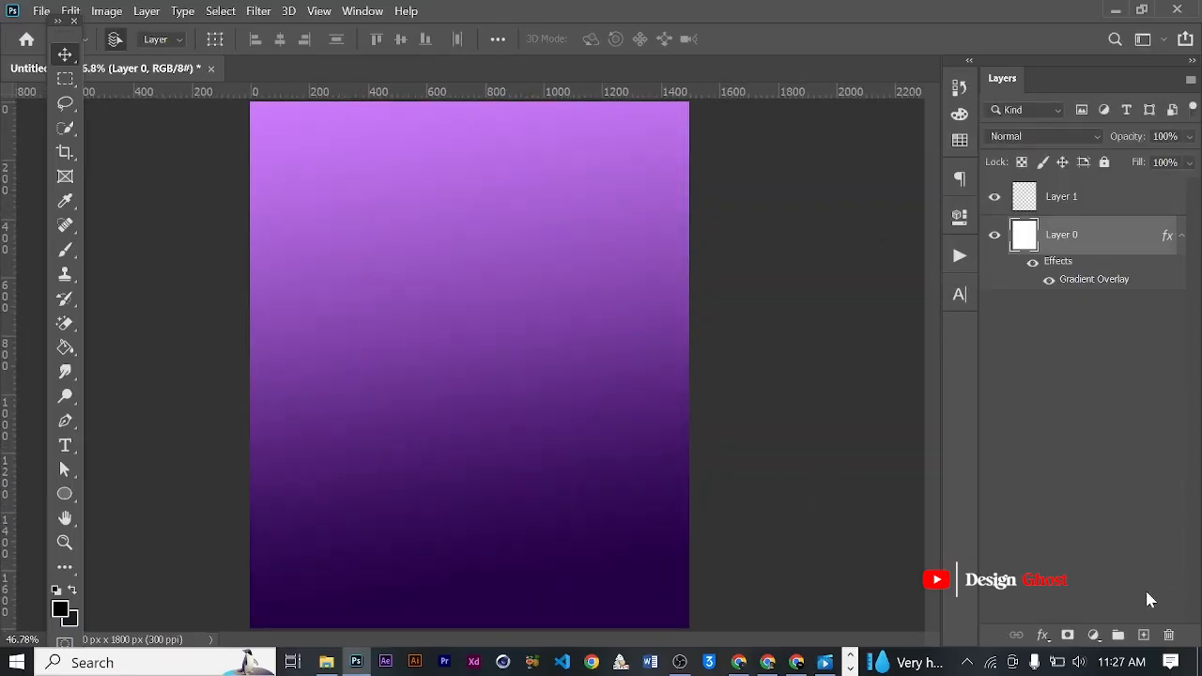
pyautogui.click(1146, 635)
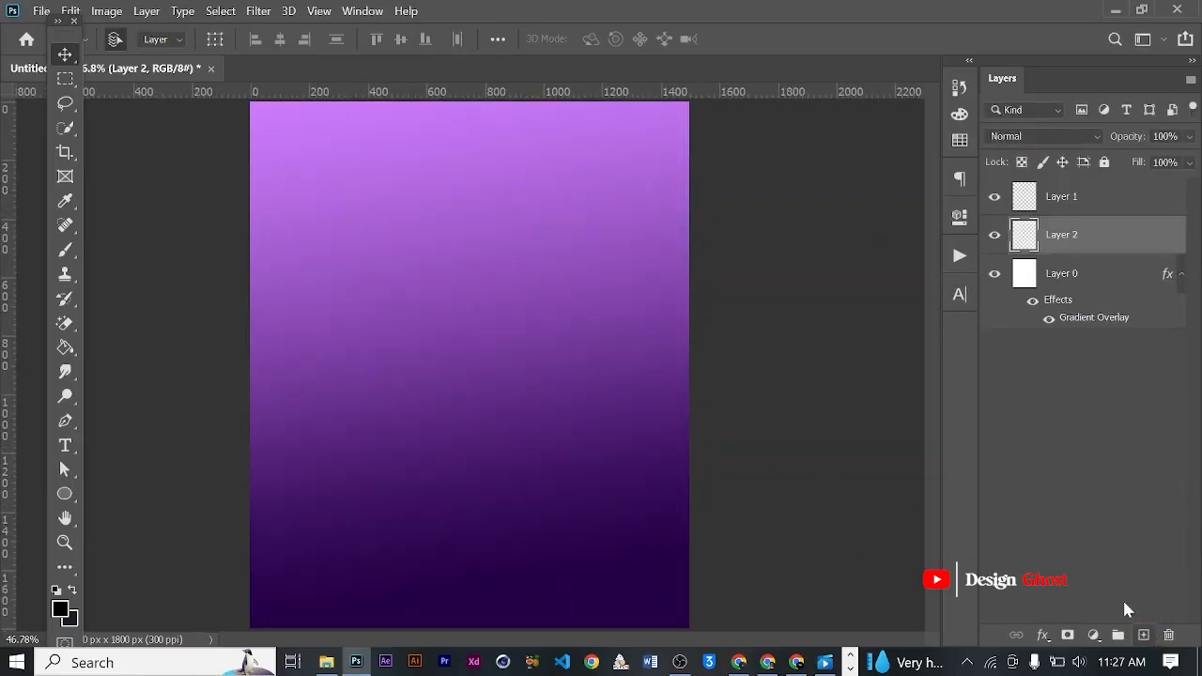
pyautogui.hotkey('ctrl', ']')
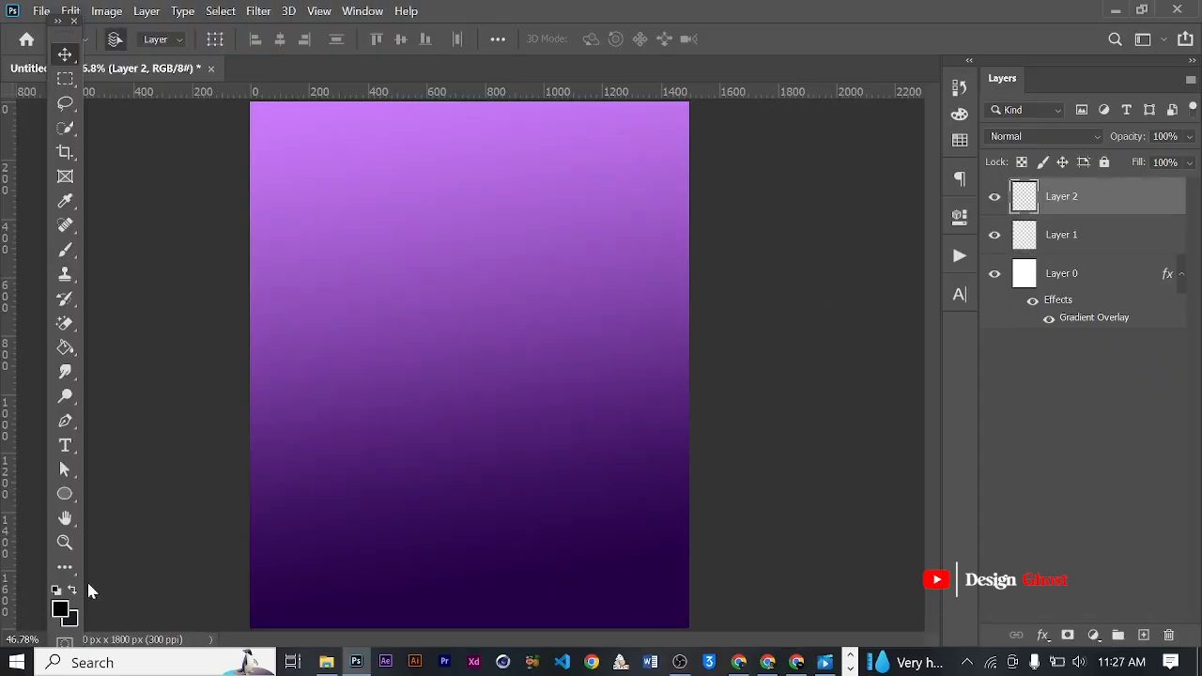
# - Set the foreground color to a bright magenta
pyautogui.click(60, 611)
pyautogui.click(324, 441)
pyautogui.moveTo(901, 271)
pyautogui.mouseDown()
pyautogui.moveTo(900, 251)
pyautogui.moveTo(871, 237)
pyautogui.mouseUp()
pyautogui.click(858, 252)
pyautogui.click(1043, 205)
pyautogui.press('v')
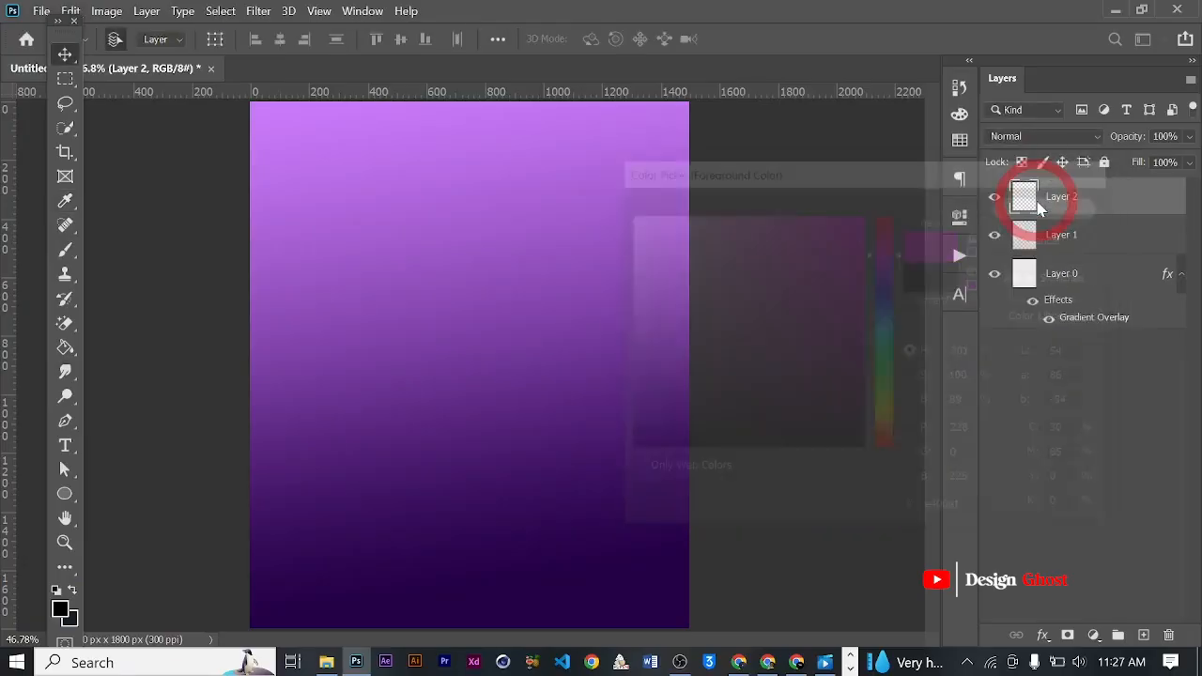
# - Set up the Brush tool with the Soft Round tip from General Brushes
pyautogui.hotkey('ctrl', '-')
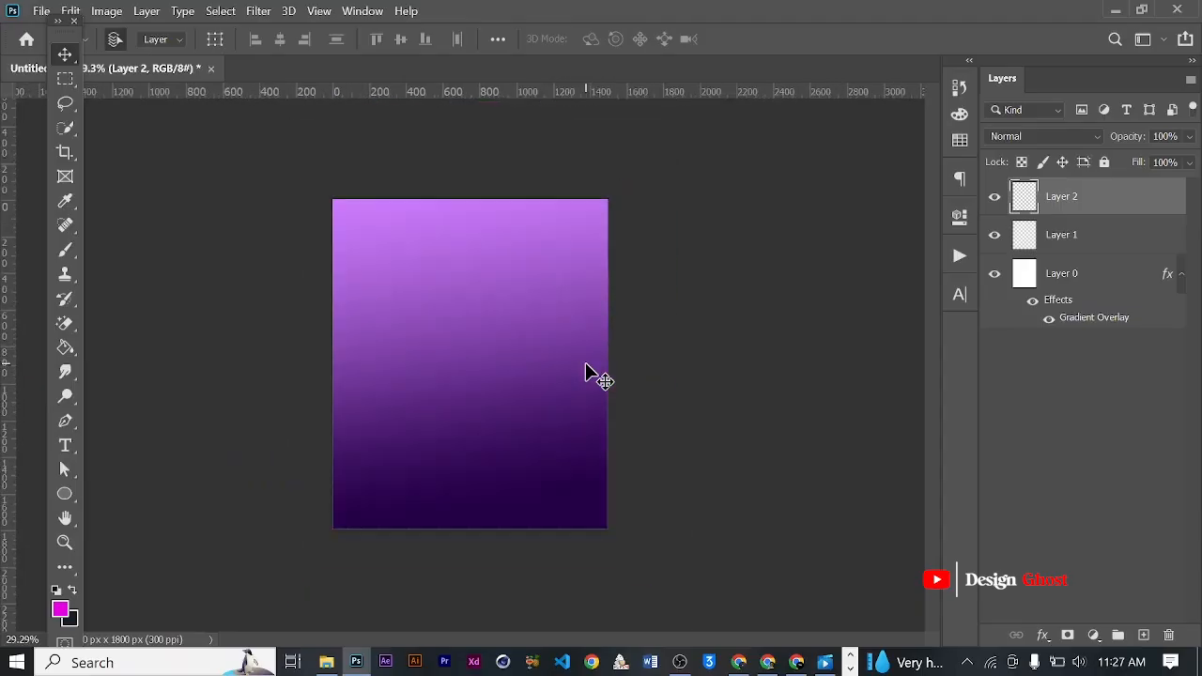
pyautogui.scroll(3, 536, 376)
pyautogui.scroll(-2, 540, 371)
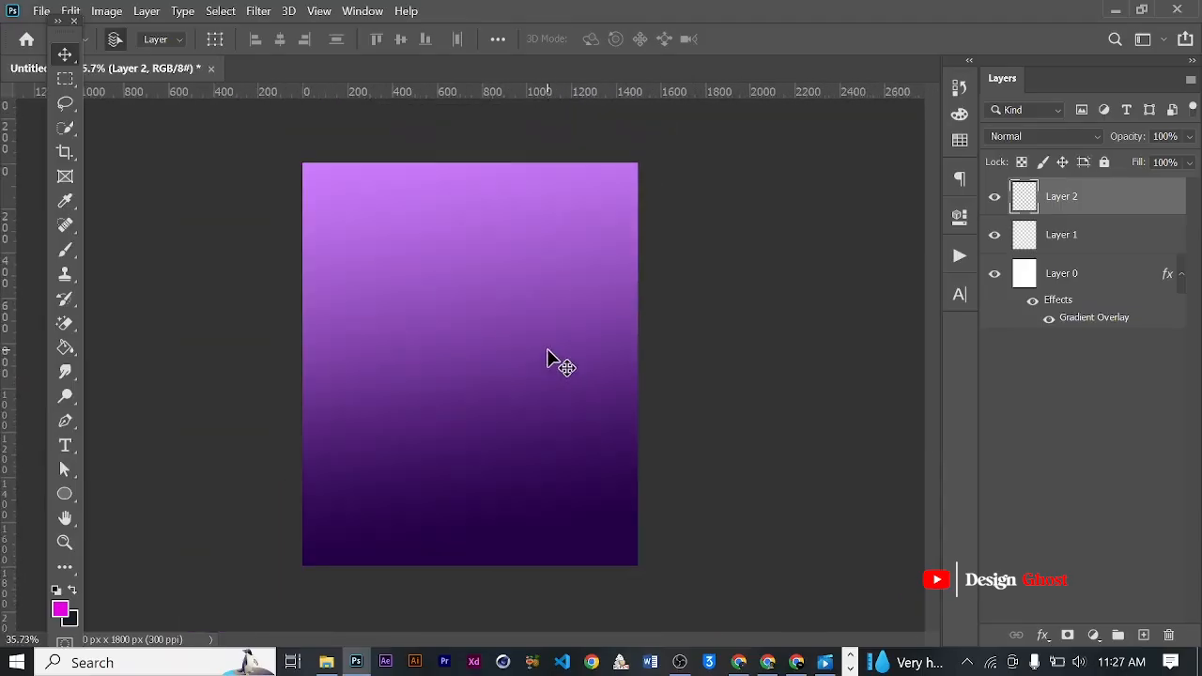
pyautogui.press('b')
pyautogui.rightClick(523, 307)
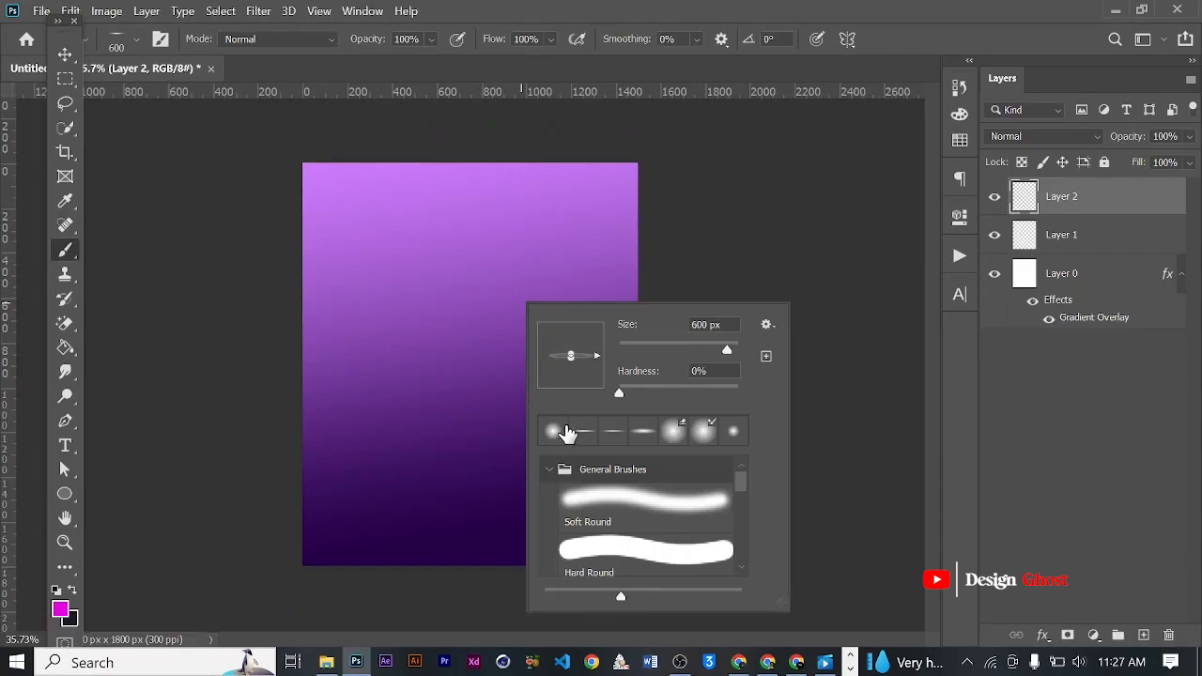
pyautogui.click(589, 492)
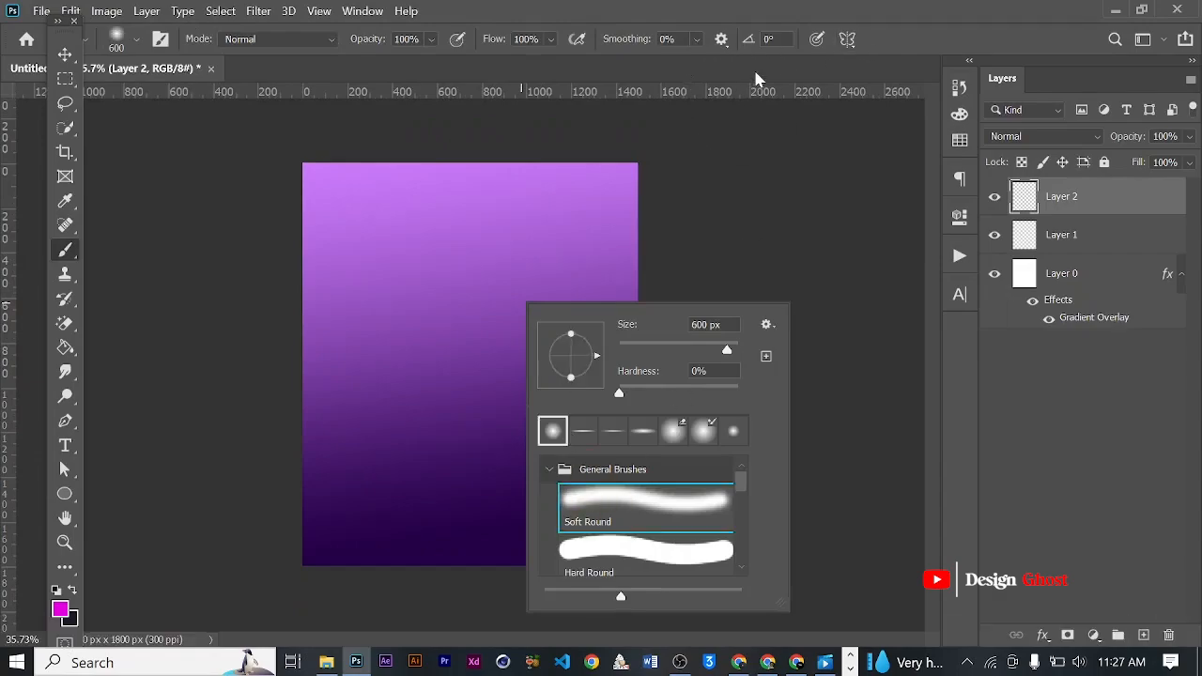
pyautogui.click(754, 81)
# - Enlarge the brush to 3000 px and paint a soft magenta glow over the canvas's upper right area on the top layer
pyautogui.press(']')
pyautogui.press(']')
pyautogui.press(']')
pyautogui.press(']')
pyautogui.press(']')
pyautogui.press(']')
pyautogui.press(']')
pyautogui.press(']')
pyautogui.press(']')
pyautogui.press(']')
pyautogui.press(']')
pyautogui.hotkey('ctrl', '-')
pyautogui.press(']')
pyautogui.press(']')
pyautogui.press(']')
pyautogui.press(']')
pyautogui.press(']')
pyautogui.press(']')
pyautogui.press(']')
pyautogui.press(']')
pyautogui.press(']')
pyautogui.press(']')
pyautogui.press(']')
pyautogui.press(']')
pyautogui.press(']')
pyautogui.click(545, 225)
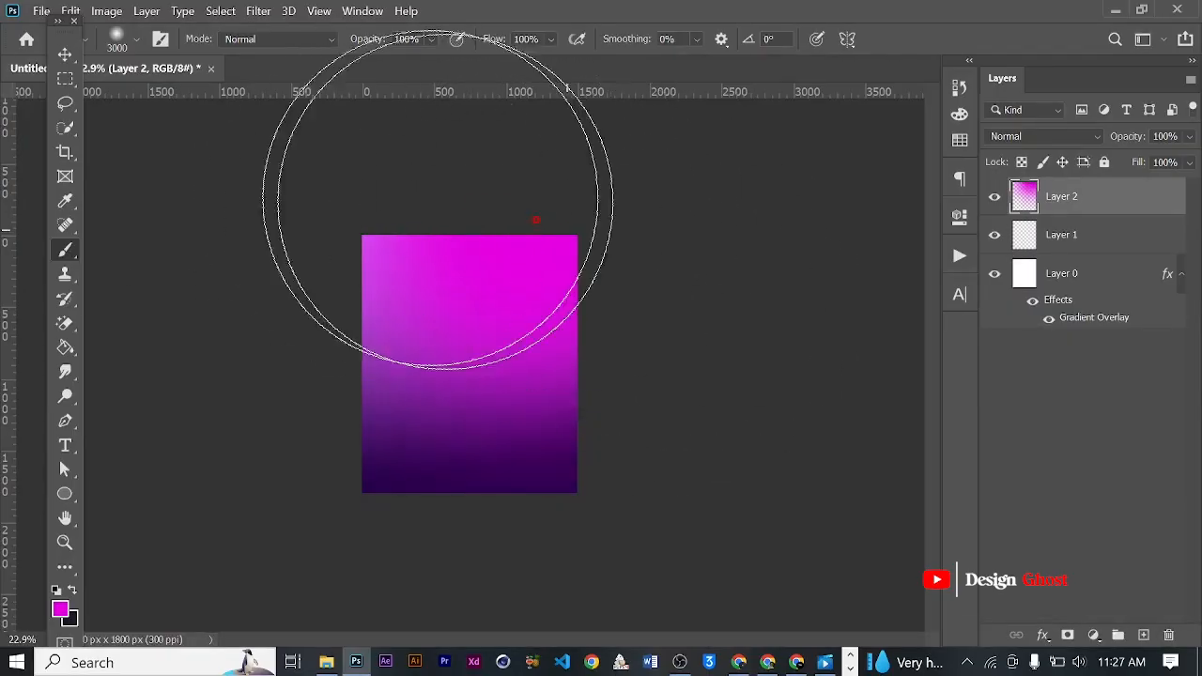
# - Add a new empty layer above the magenta glow layer
pyautogui.click(65, 54)
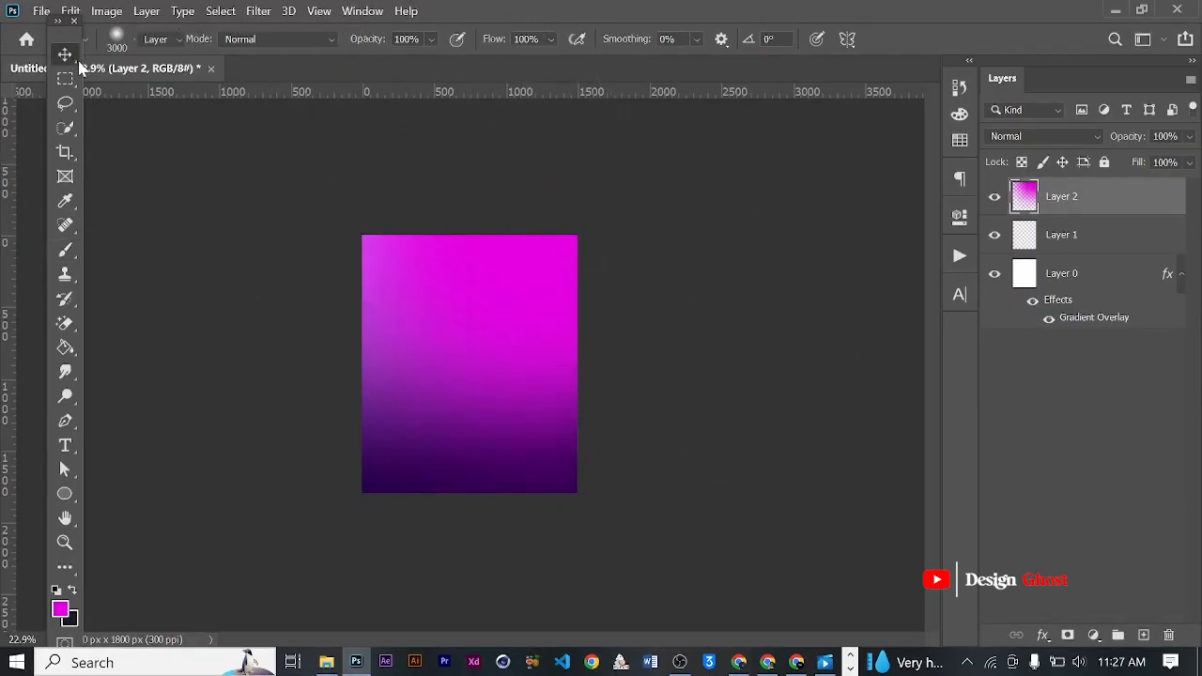
pyautogui.hotkey('ctrl', '0')
pyautogui.scroll(4, 507, 409)
pyautogui.press('space')
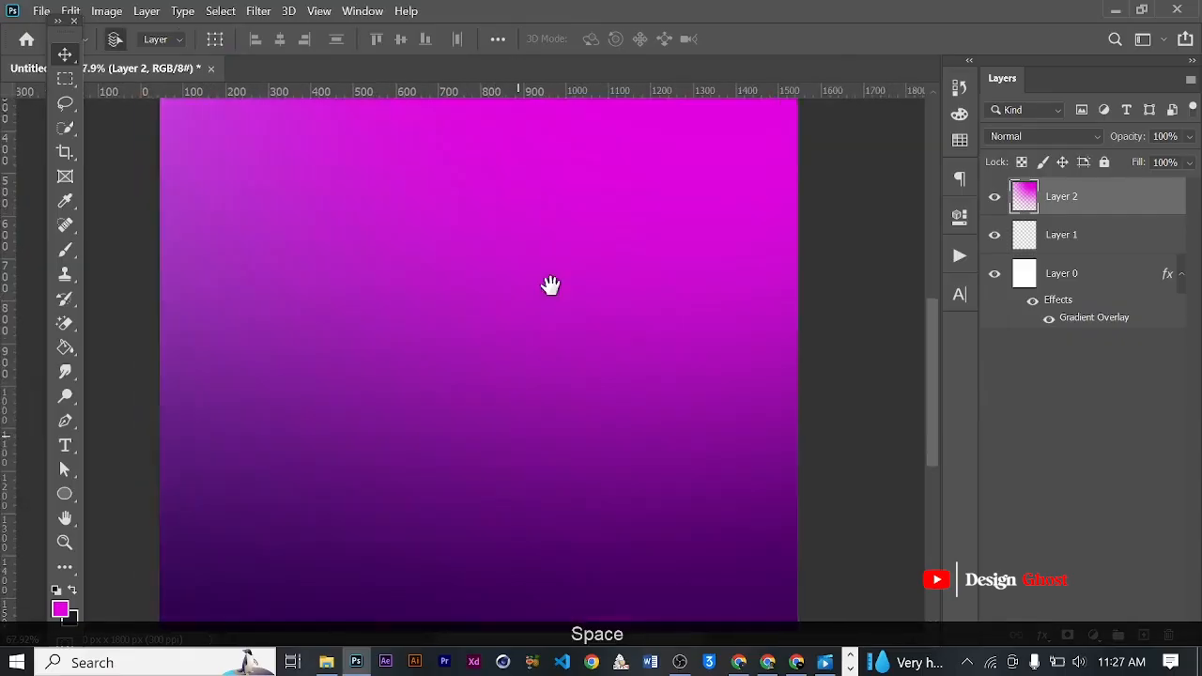
pyautogui.moveTo(537, 379); pyautogui.dragTo(551, 199)
pyautogui.scroll(-4, 552, 192)
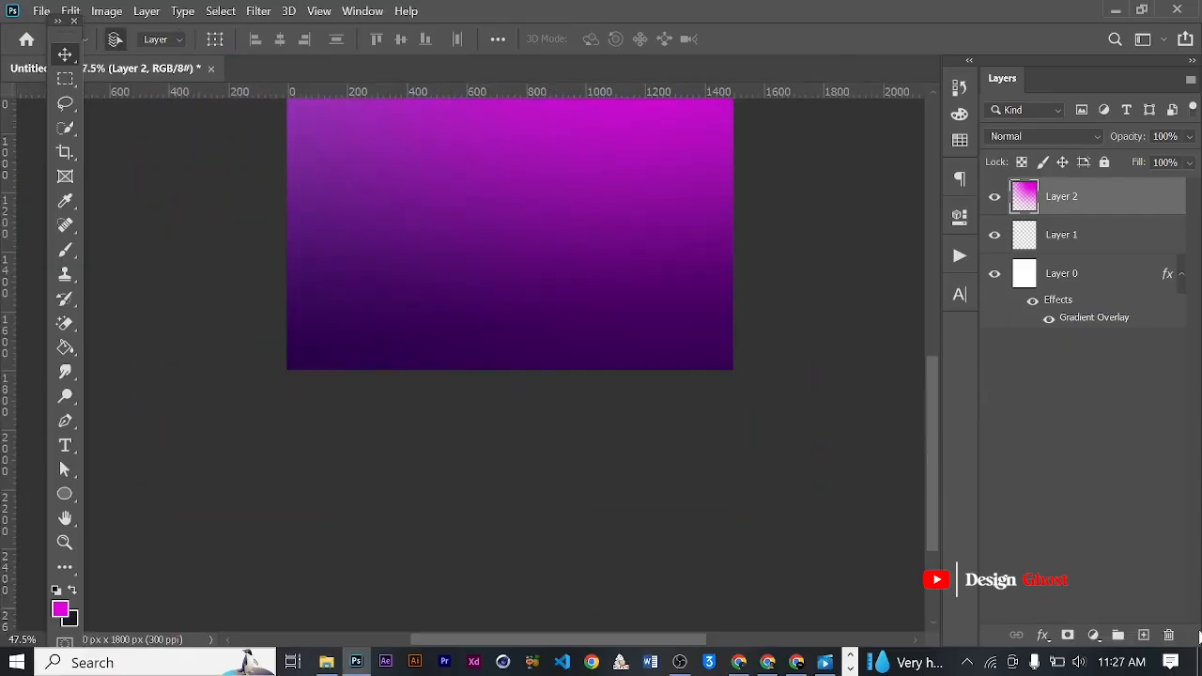
pyautogui.click(1143, 634)
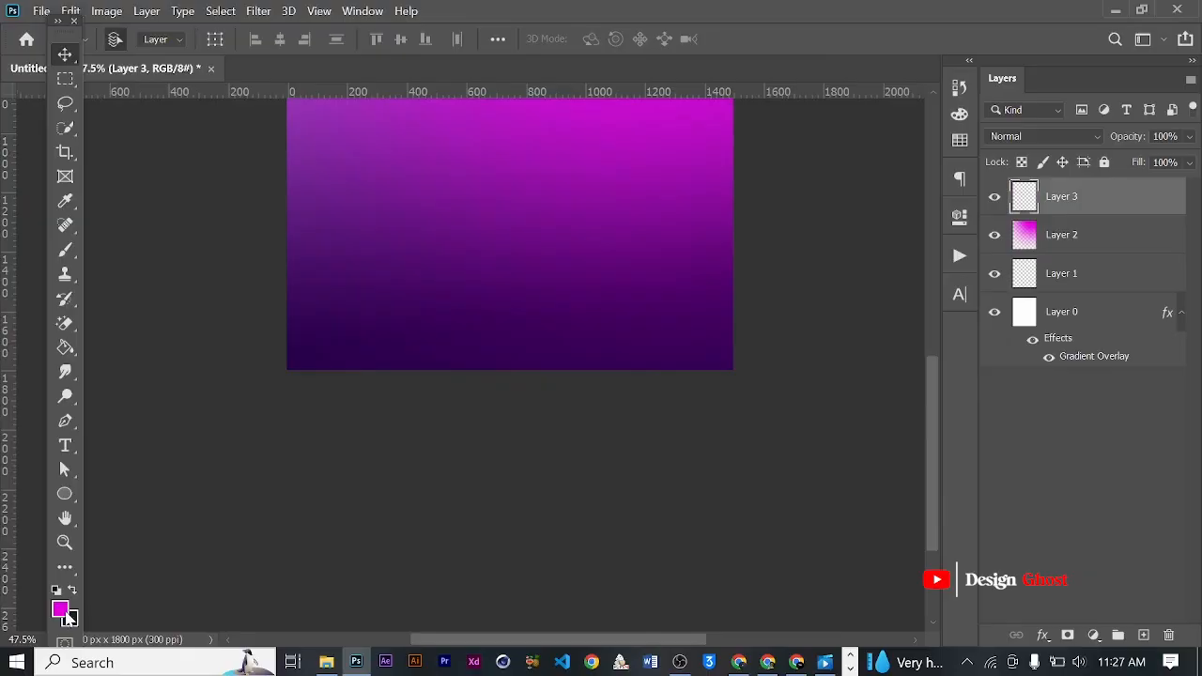
# - Set the foreground color to the dark purple #20003b
pyautogui.click(60, 611)
pyautogui.click(305, 353)
pyautogui.moveTo(861, 381); pyautogui.dragTo(862, 397)
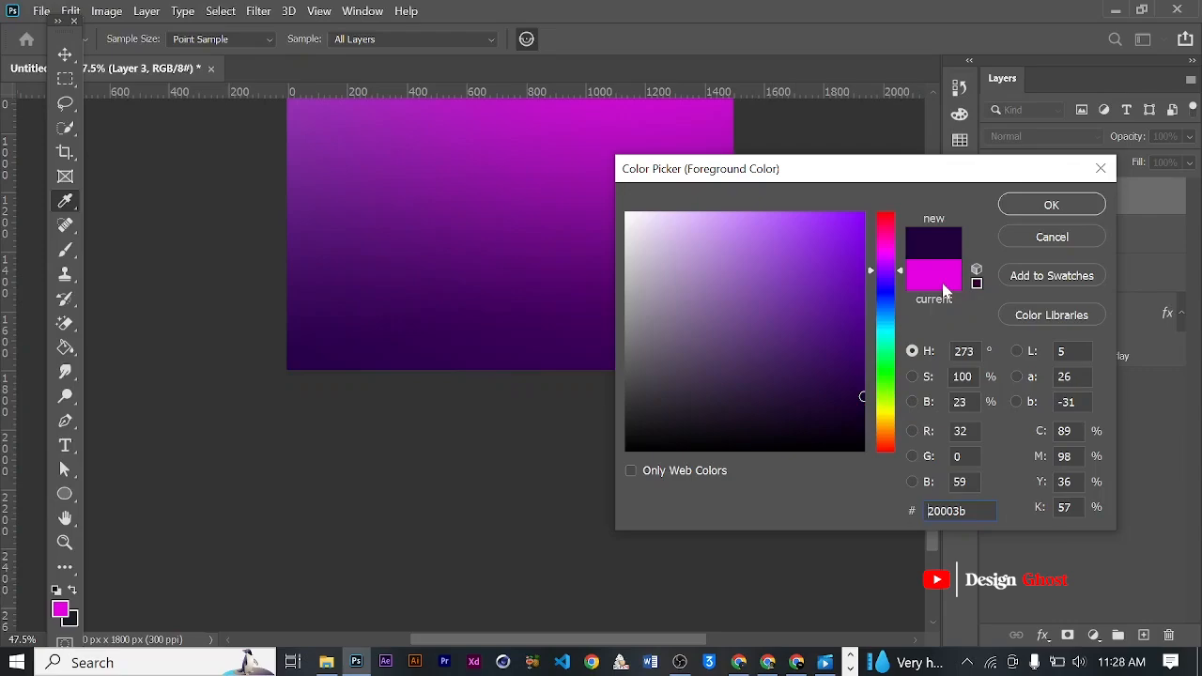
pyautogui.click(1051, 205)
pyautogui.press('v')
# - Paint soft dark purple shading around the canvas's lower edge and sides on the new layer with the 3000 px brush
pyautogui.scroll(-2, 578, 371)
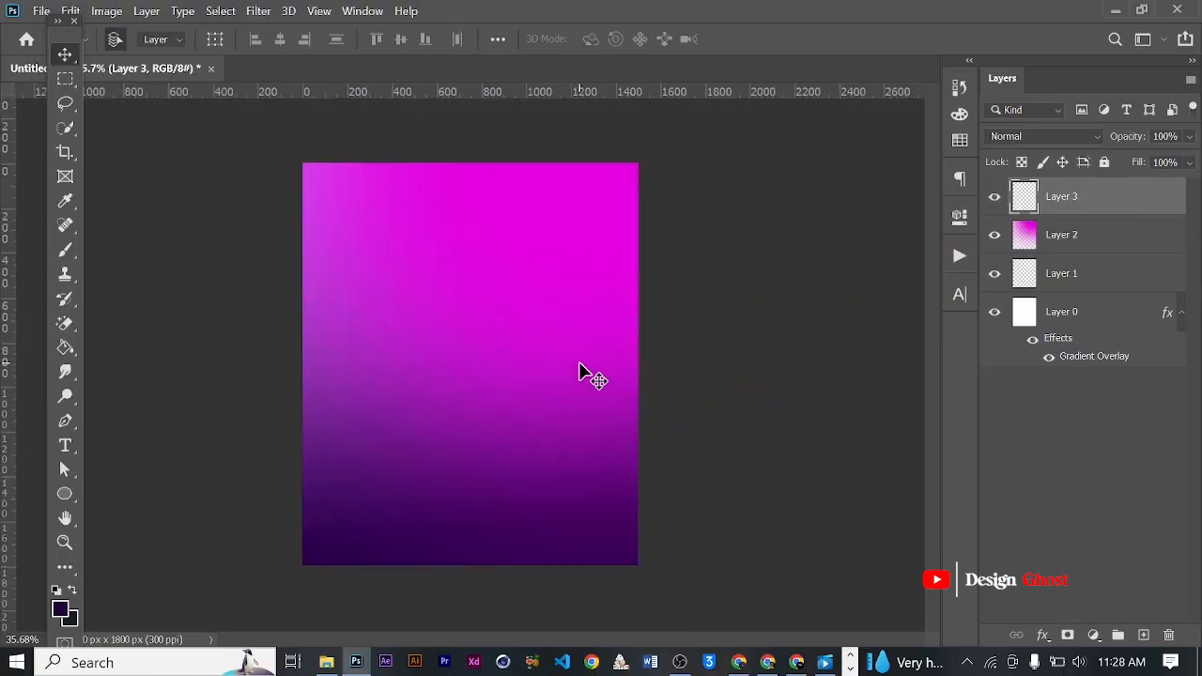
pyautogui.press('b')
pyautogui.scroll(-3, 660, 372)
pyautogui.scroll(-3, 660, 372)
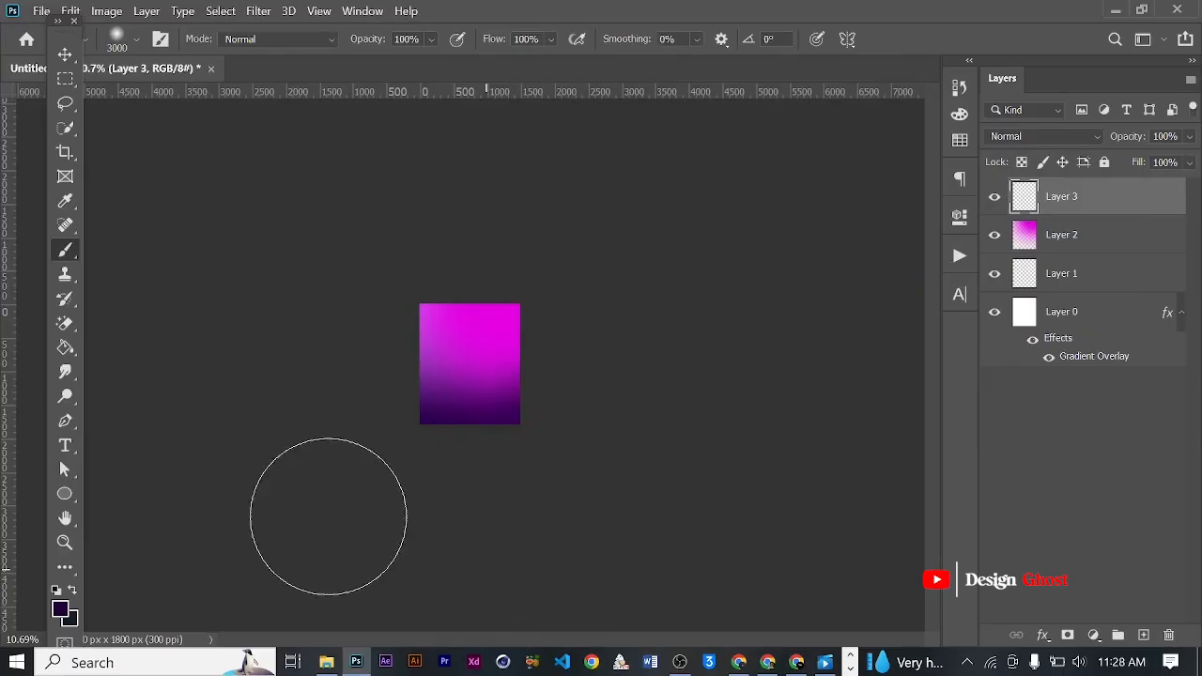
pyautogui.moveTo(325, 450)
pyautogui.mouseDown()
pyautogui.moveTo(325, 411)
pyautogui.moveTo(547, 480)
pyautogui.mouseUp()
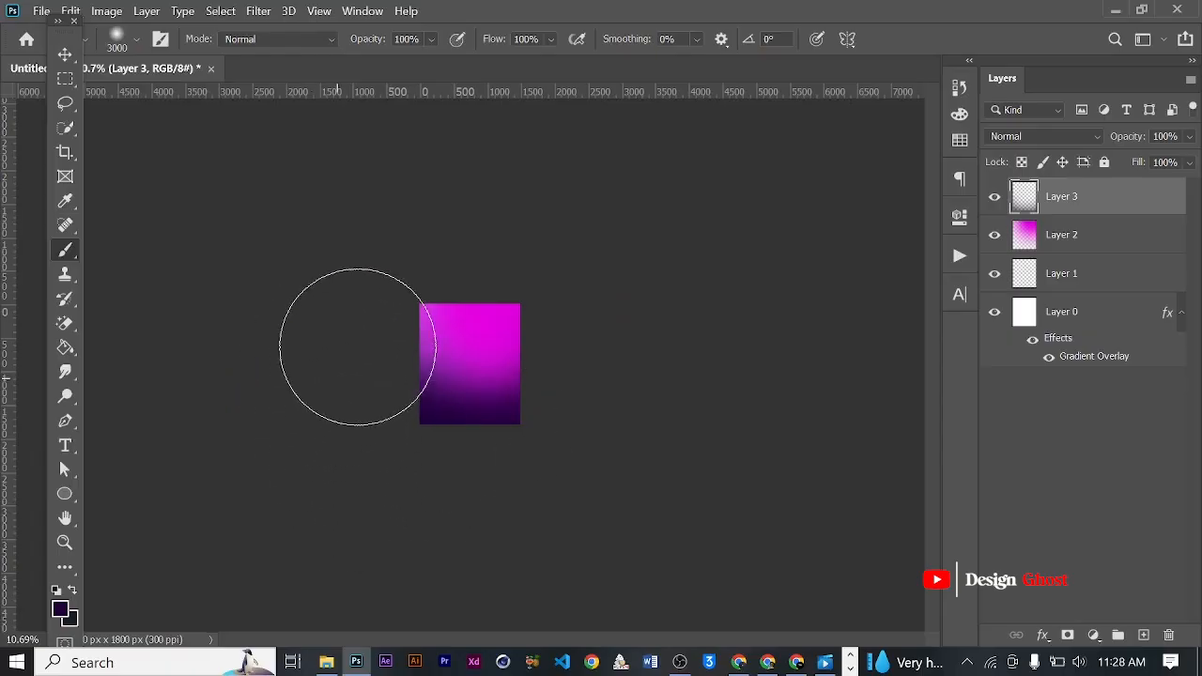
pyautogui.hotkey('ctrl', 'z')
pyautogui.moveTo(341, 421); pyautogui.dragTo(318, 378)
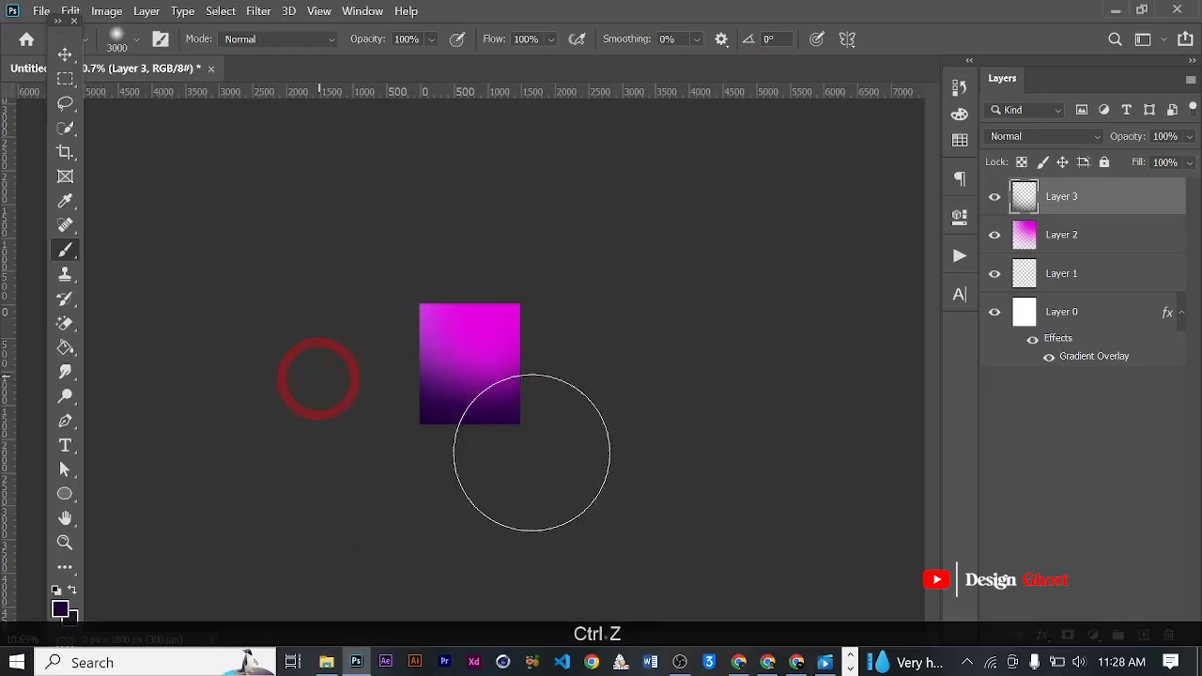
pyautogui.click(477, 502)
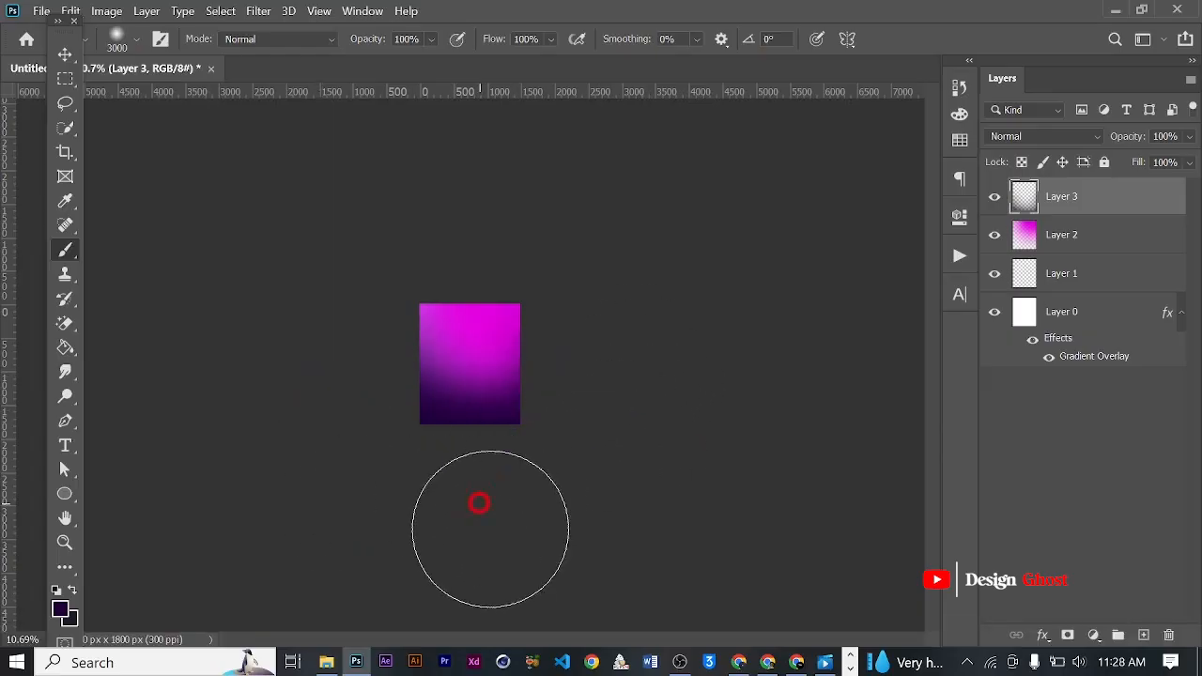
# - Inspect the shaded purple background up close and as a whole
pyautogui.click(66, 56)
pyautogui.scroll(3, 503, 262)
pyautogui.hotkey('ctrl', 'Return')
pyautogui.hotkey('ctrl', '0')
pyautogui.press('space')
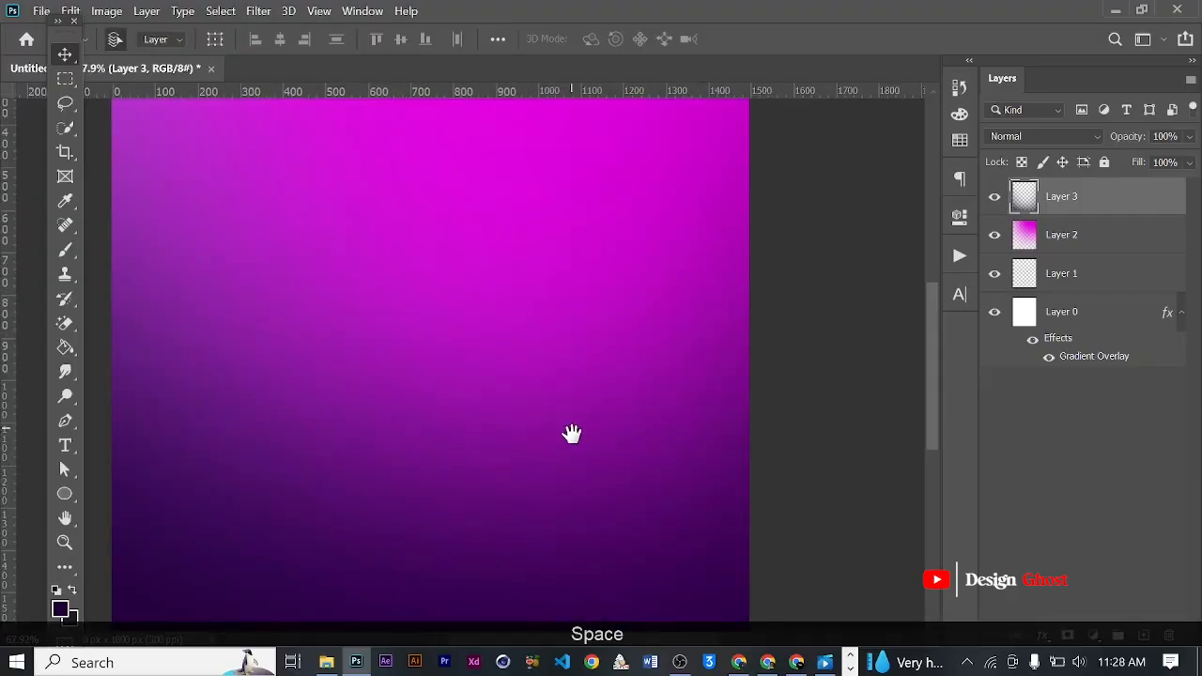
pyautogui.scroll(-3, 563, 362)
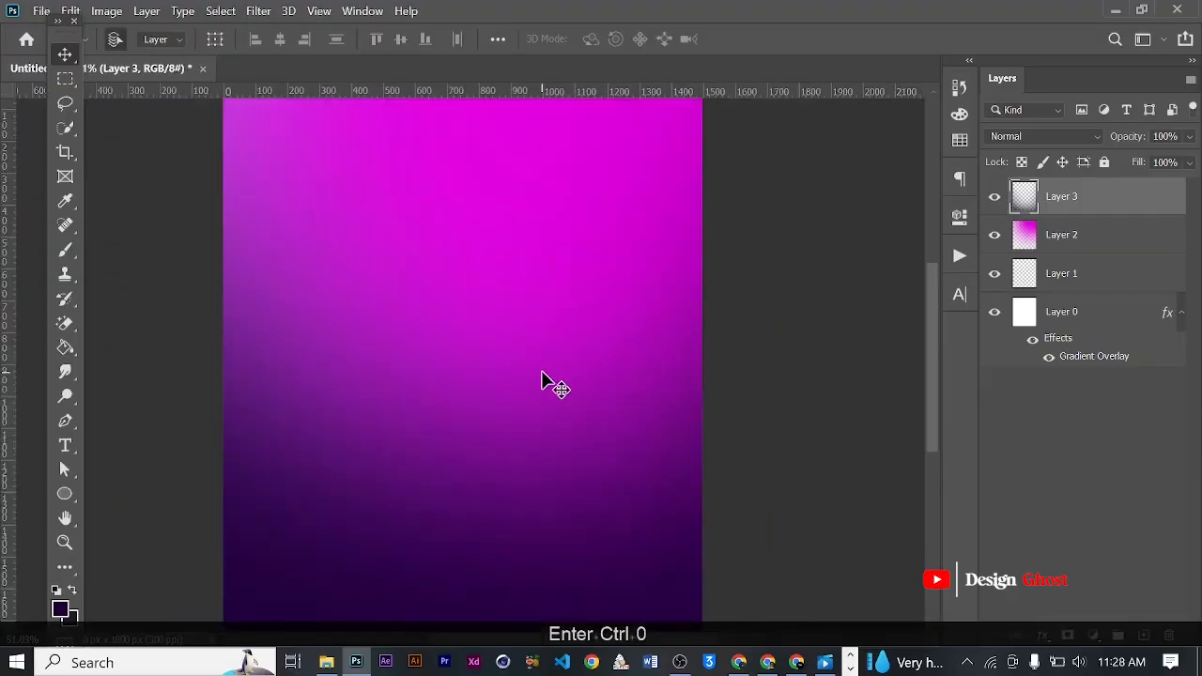
pyautogui.scroll(2, 541, 378)
pyautogui.press('space')
pyautogui.scroll(-5, 525, 377)
pyautogui.scroll(-1, 542, 385)
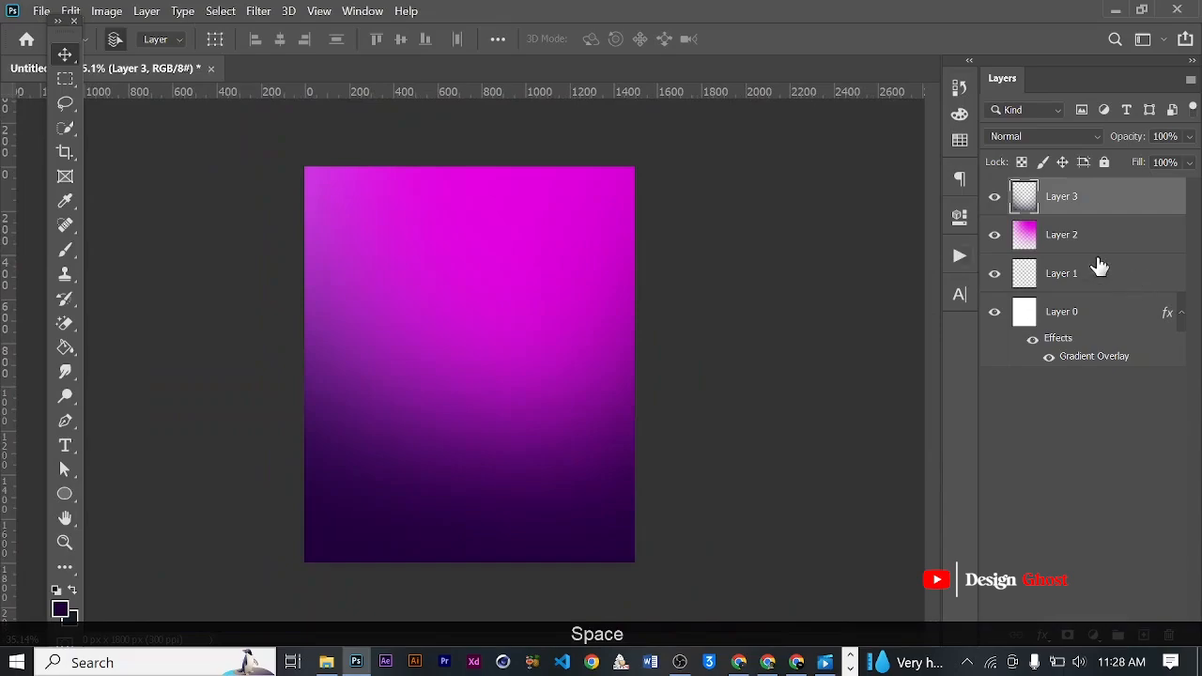
# - Group all four background layers and expand the group to show its contents
pyautogui.keyDown('shift'); pyautogui.click(1116, 320); pyautogui.keyUp('shift')
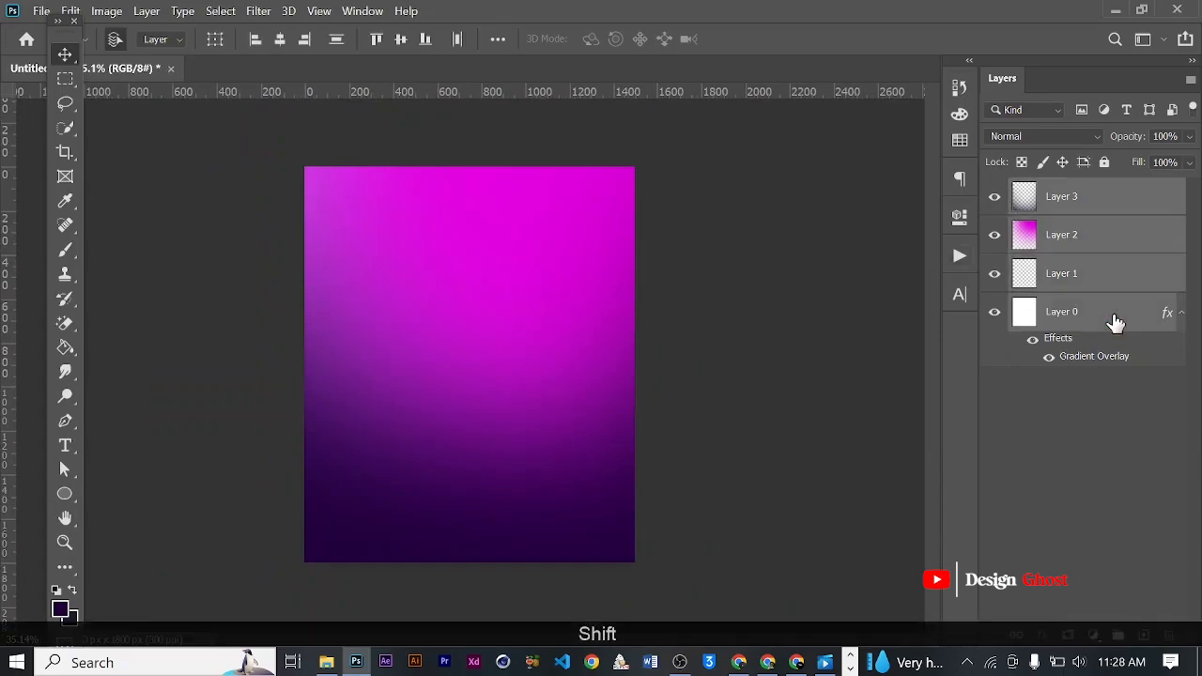
pyautogui.hotkey('ctrl', 'g')
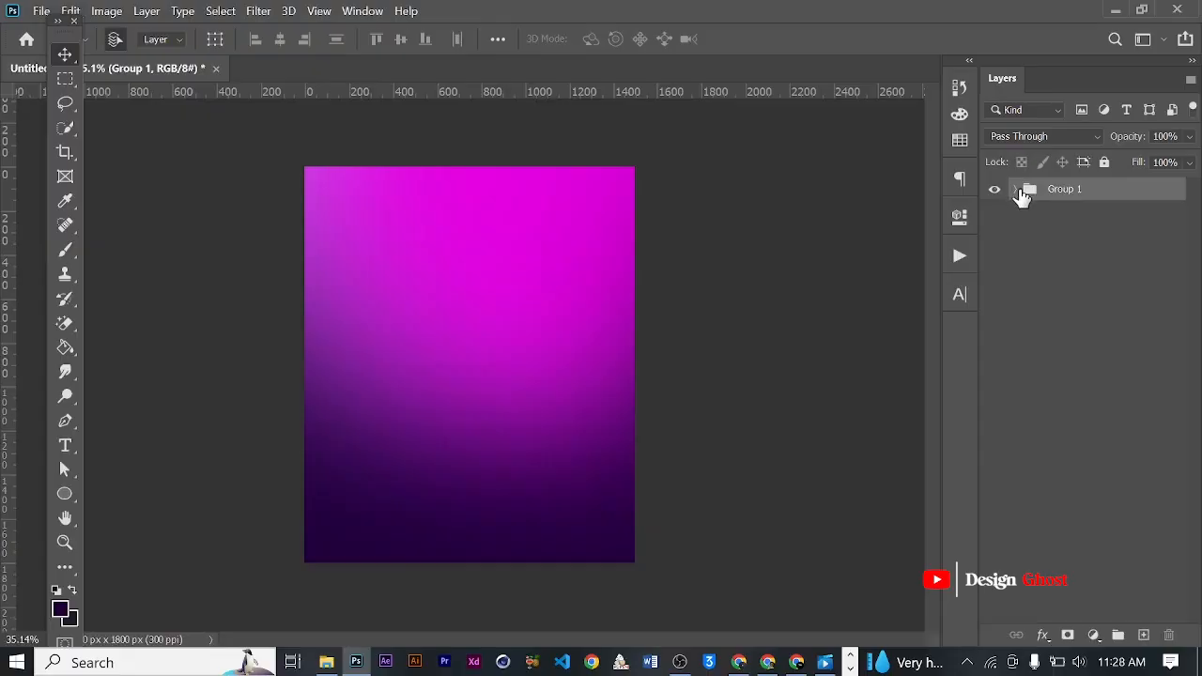
pyautogui.click(1015, 190)
pyautogui.scroll(-2, 535, 350)
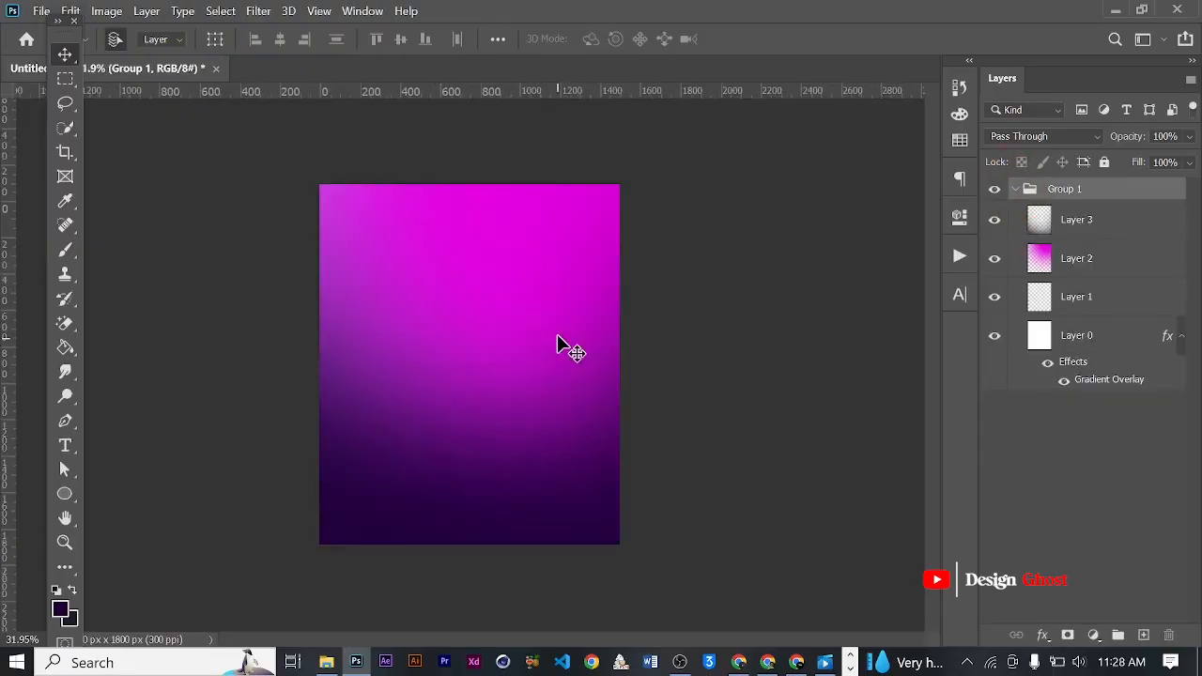
pyautogui.scroll(4, 524, 329)
pyautogui.press('Return')
pyautogui.hotkey('ctrl', '0')
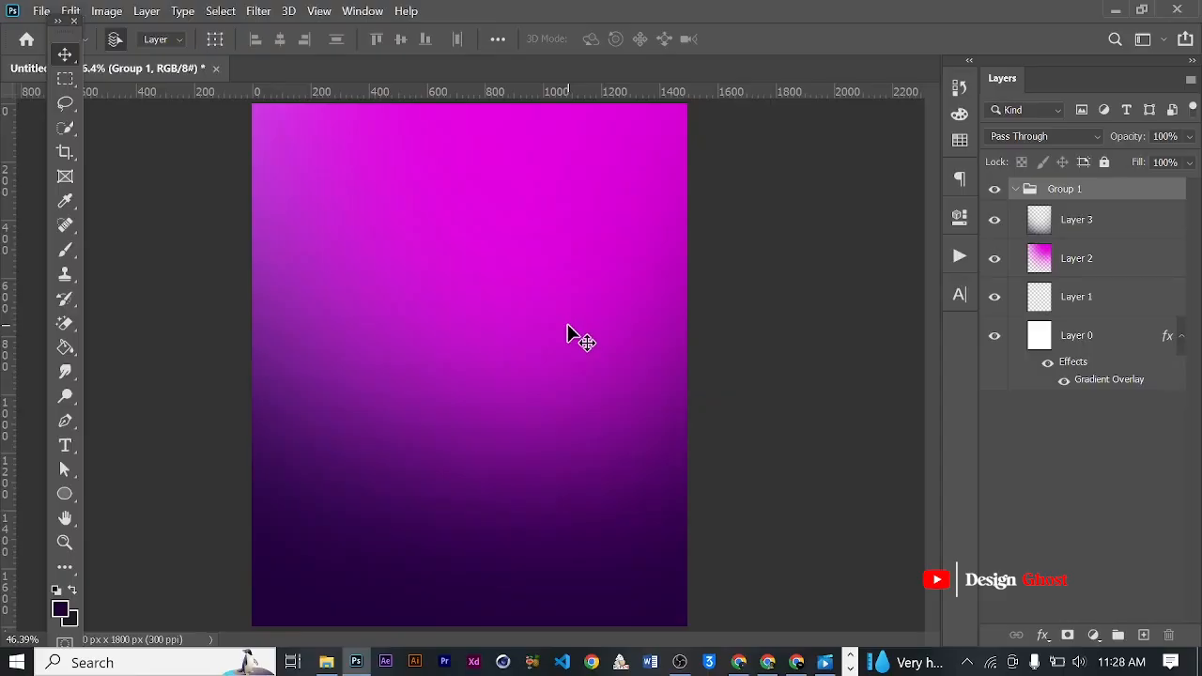
# - Switch to the Pinterest page in Chrome and browse the portrait photos of men in suits and clerical wear
pyautogui.click(768, 663)
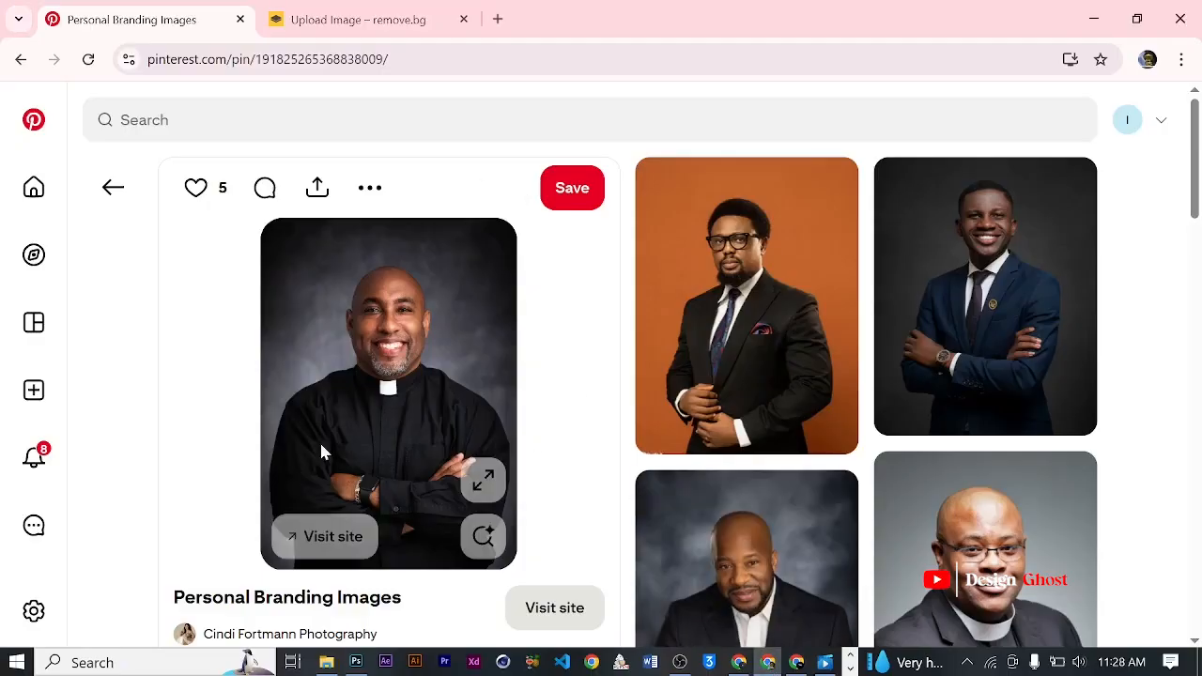
pyautogui.scroll(-5, 620, 390)
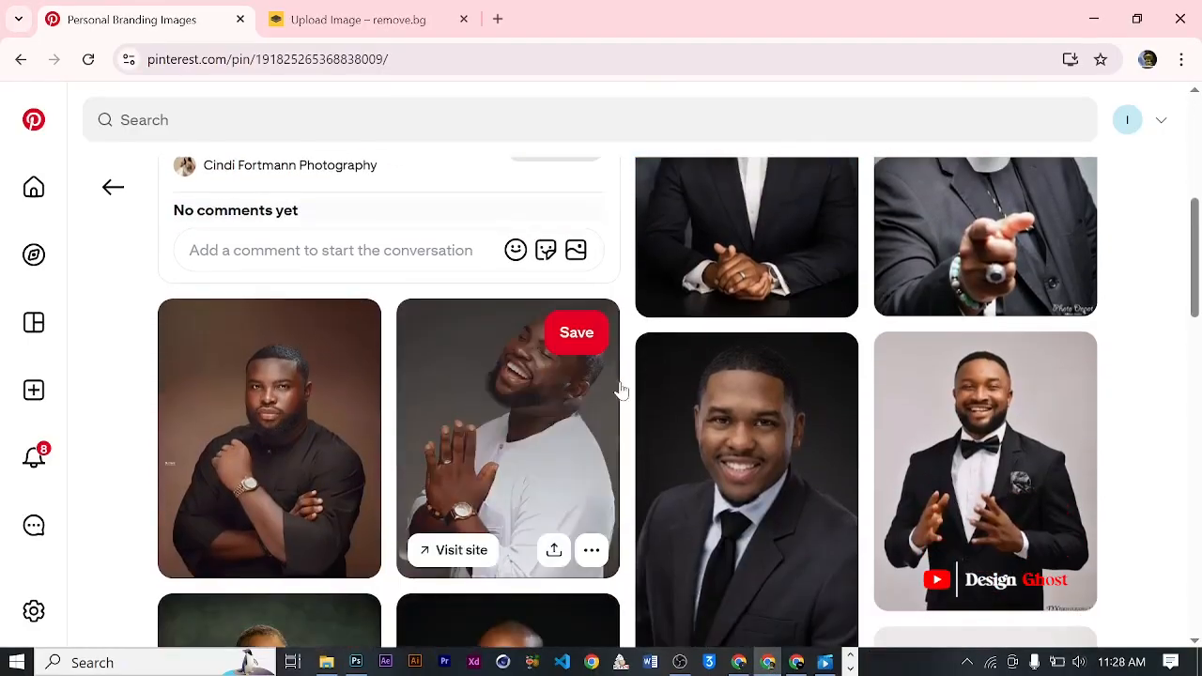
pyautogui.scroll(-4, 648, 395)
pyautogui.scroll(8, 637, 390)
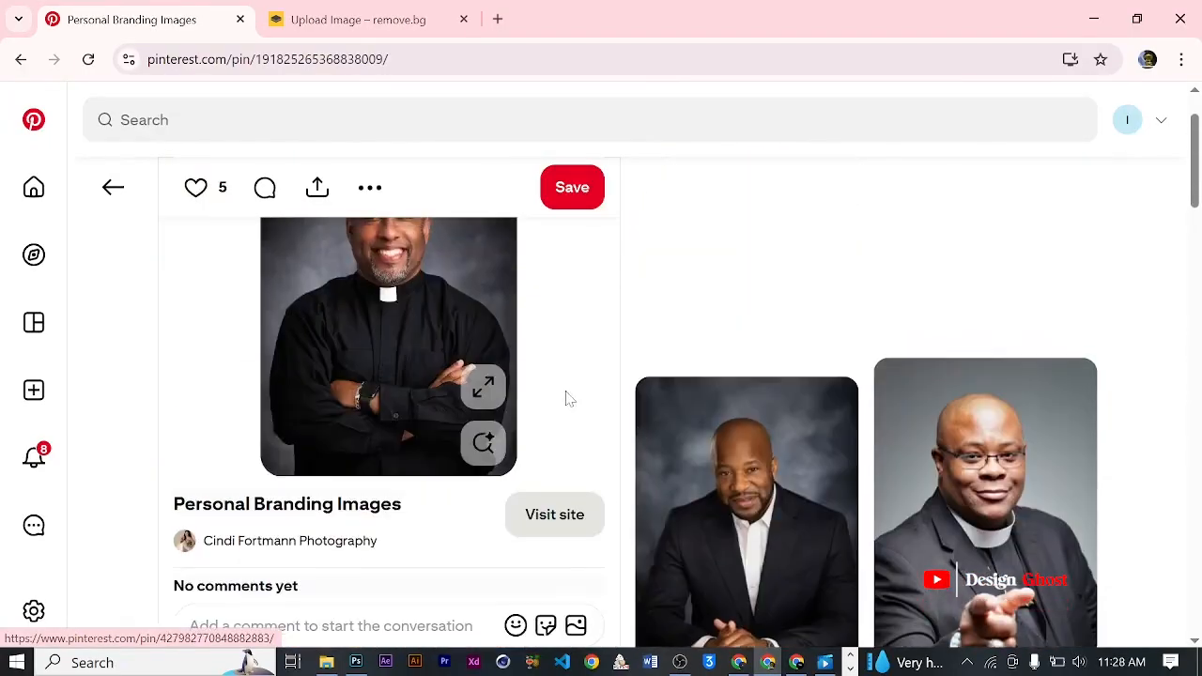
pyautogui.scroll(1, 636, 402)
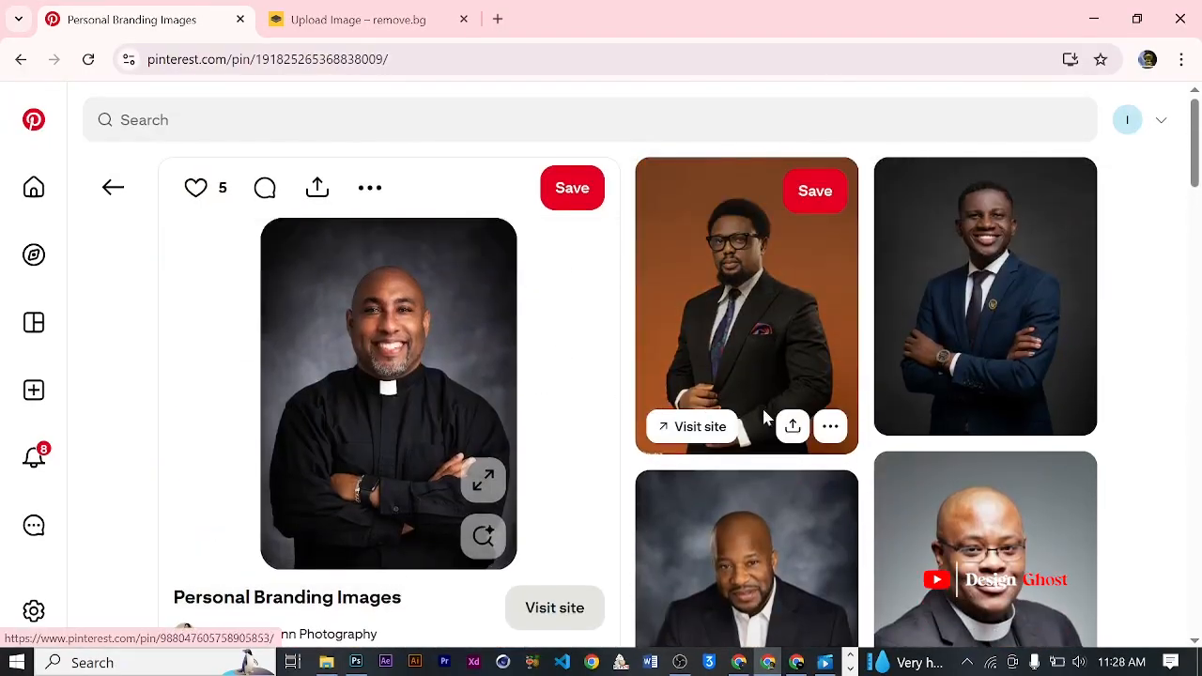
pyautogui.scroll(-1, 497, 421)
pyautogui.scroll(-3, 563, 421)
pyautogui.scroll(3, 554, 408)
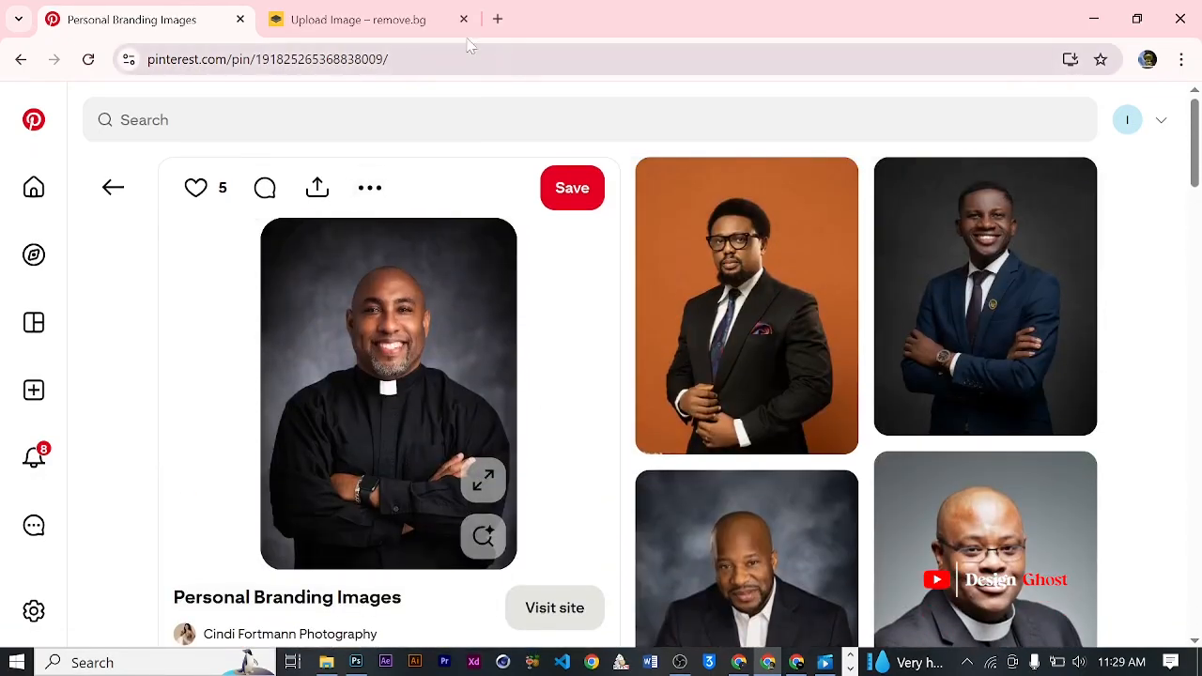
# - Open the Pinterest home page in a new browser tab through a Google search for "Pinterest"
pyautogui.click(495, 17)
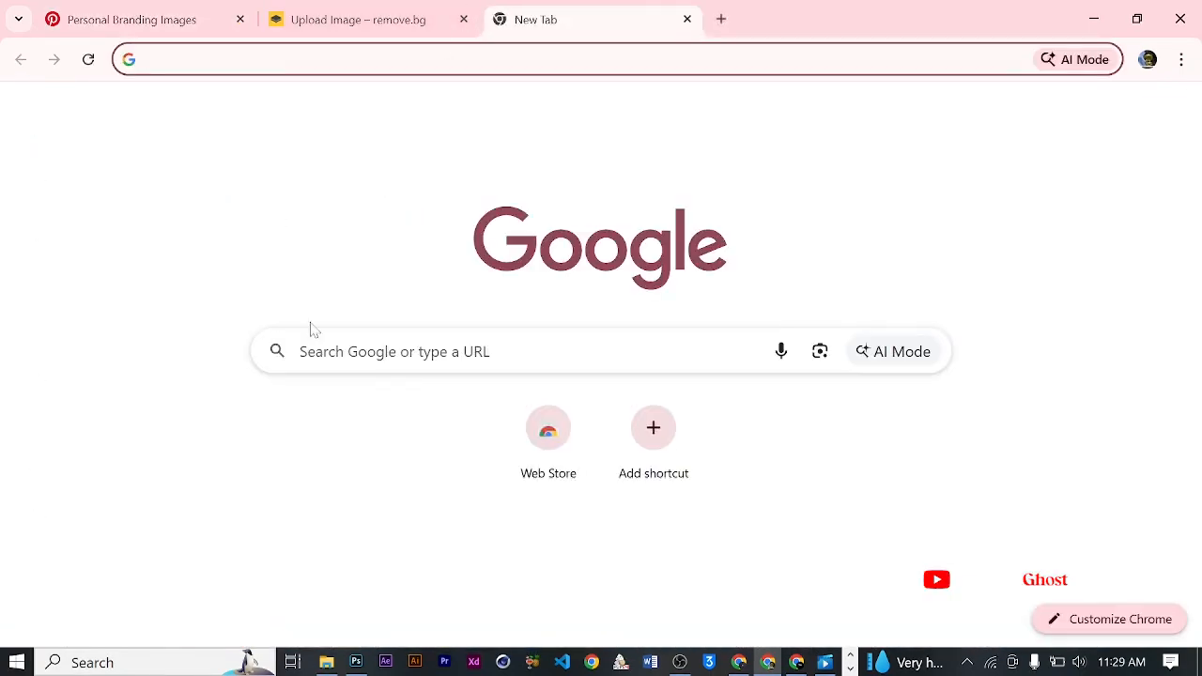
pyautogui.click(485, 354)
pyautogui.write('pintere')
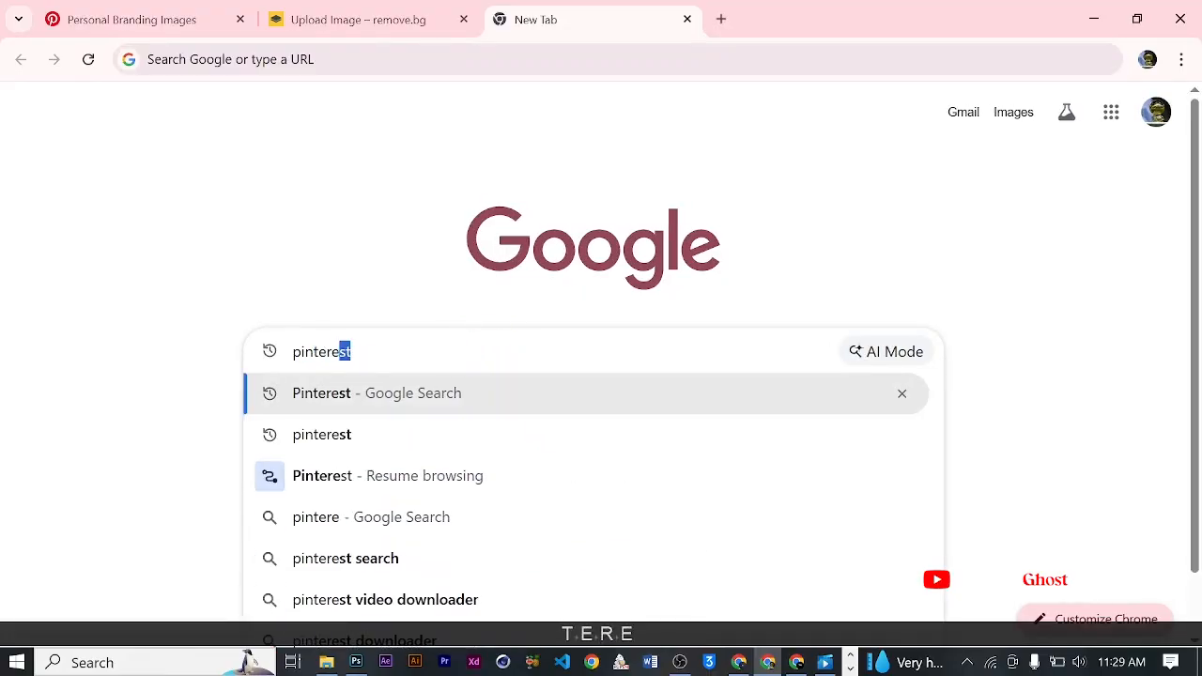
pyautogui.write('st')
pyautogui.press('Return')
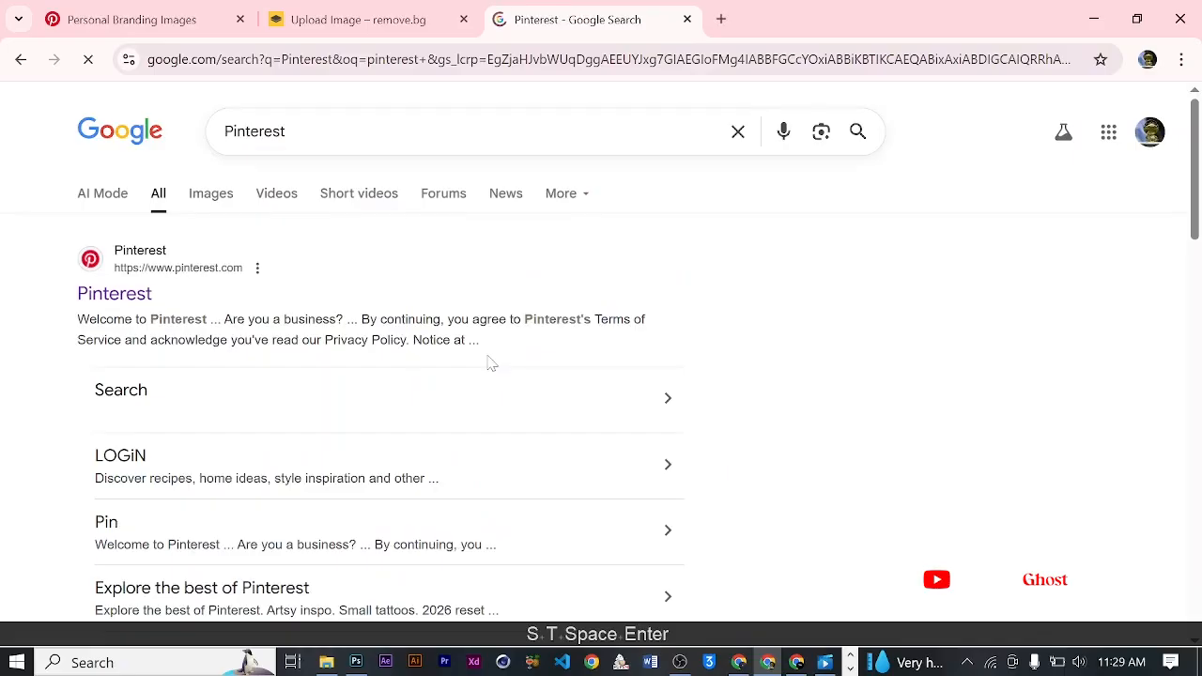
pyautogui.click(127, 296)
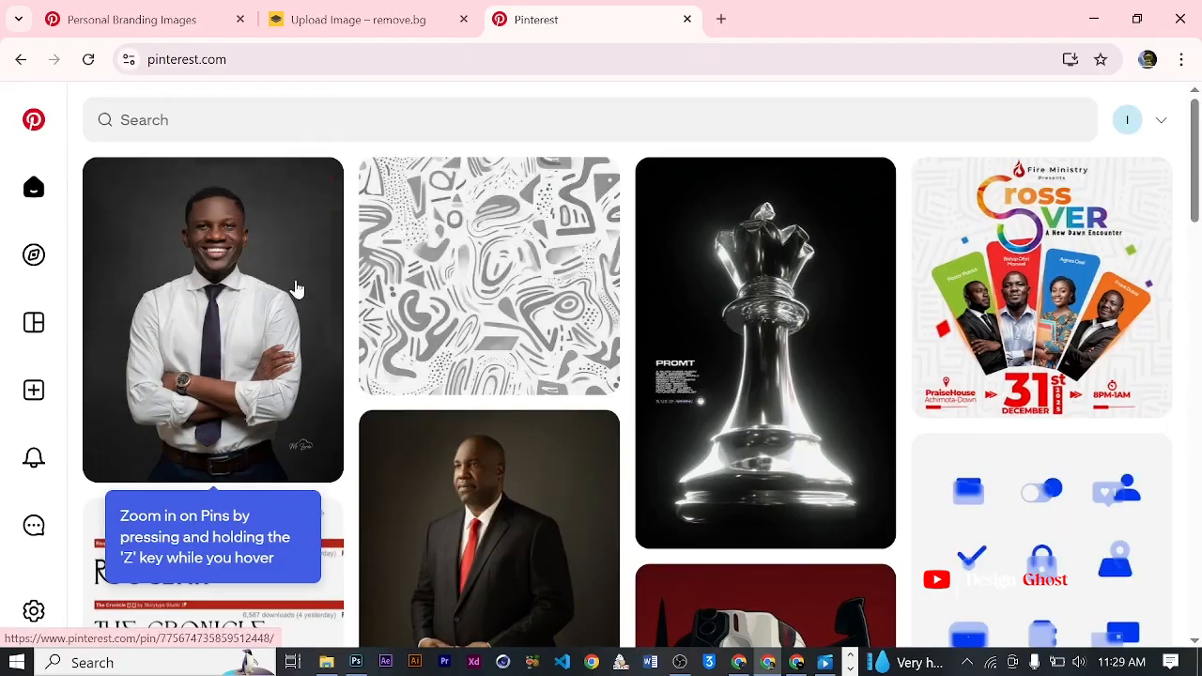
# - Search Pinterest for "exchange churcg image"
pyautogui.click(509, 119)
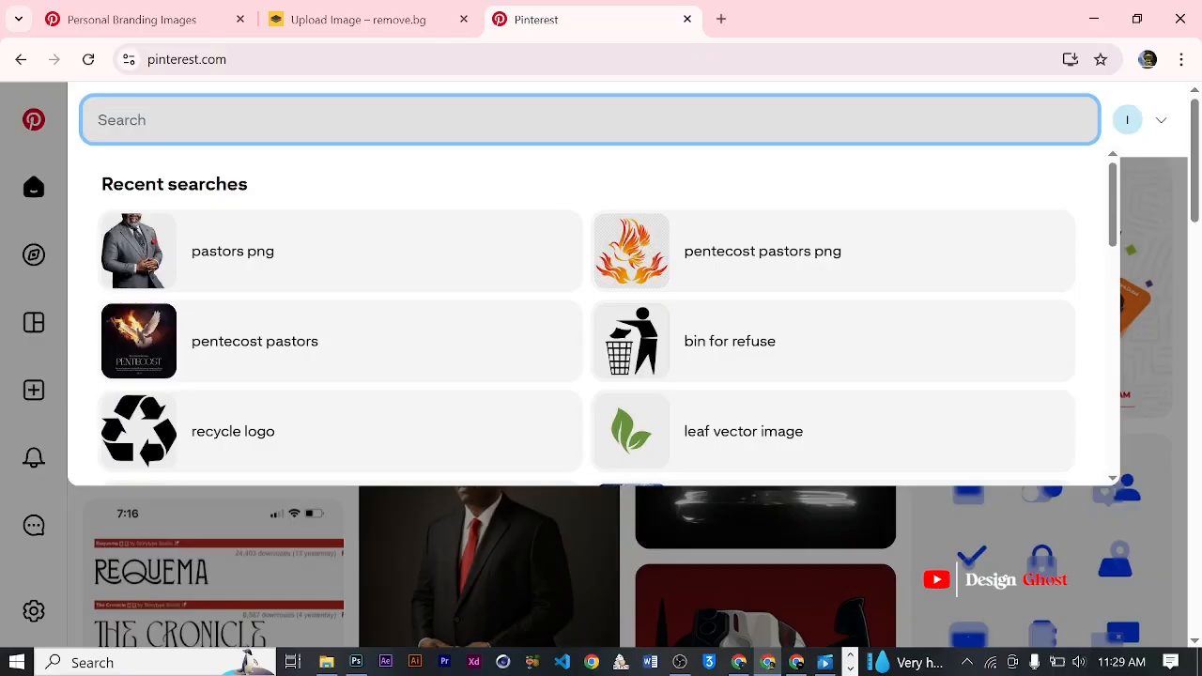
pyautogui.write('e')
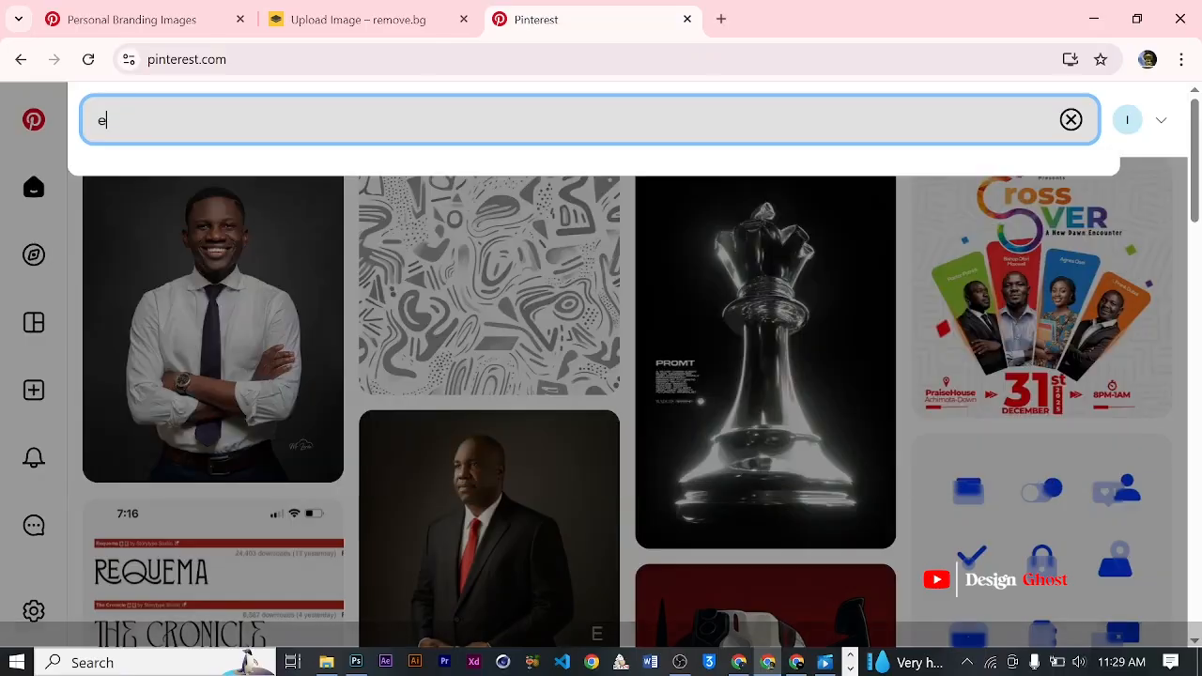
pyautogui.write('xcha')
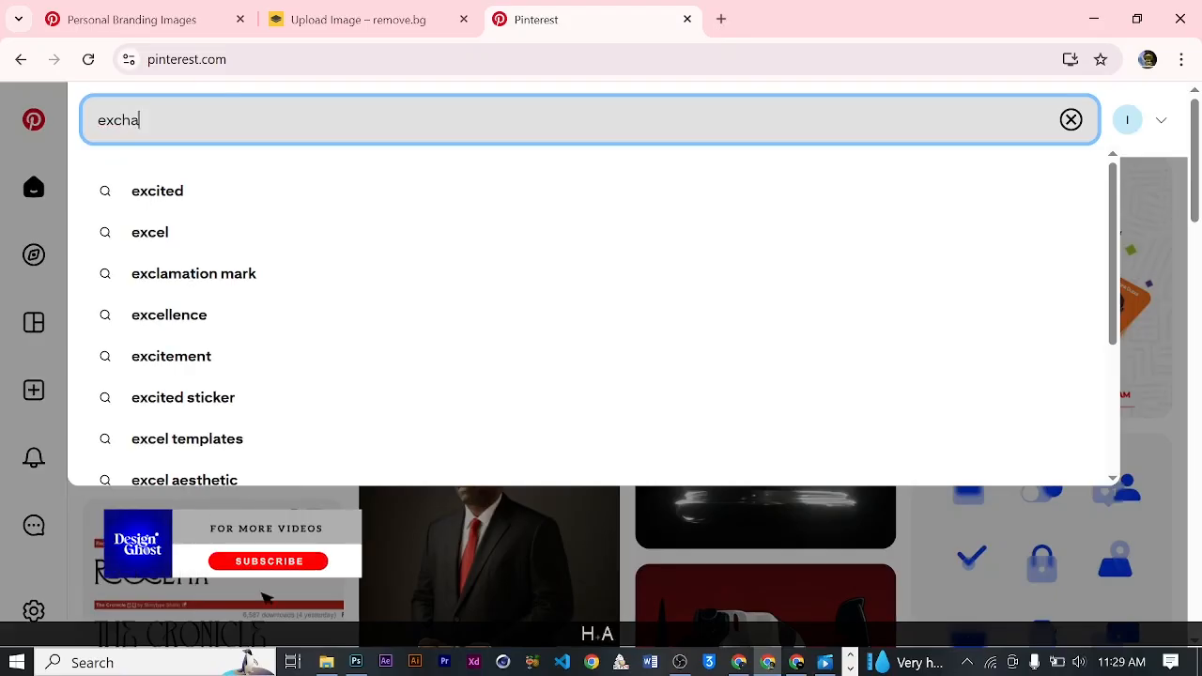
pyautogui.write('nge chur')
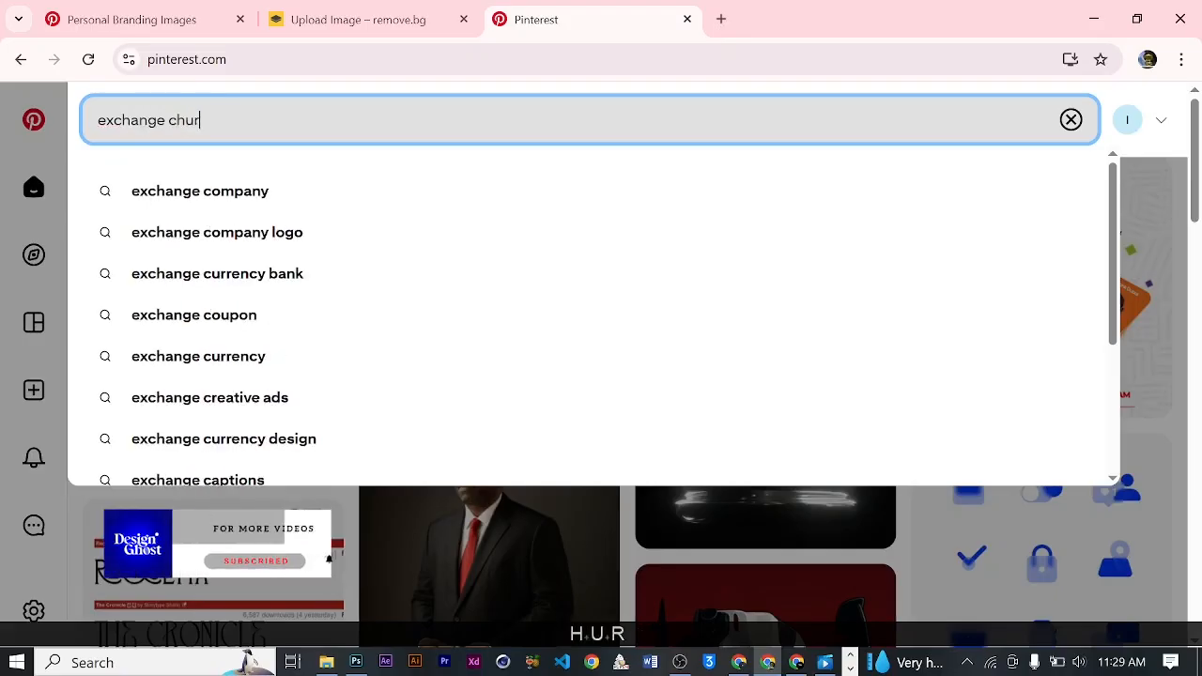
pyautogui.write('cg ima')
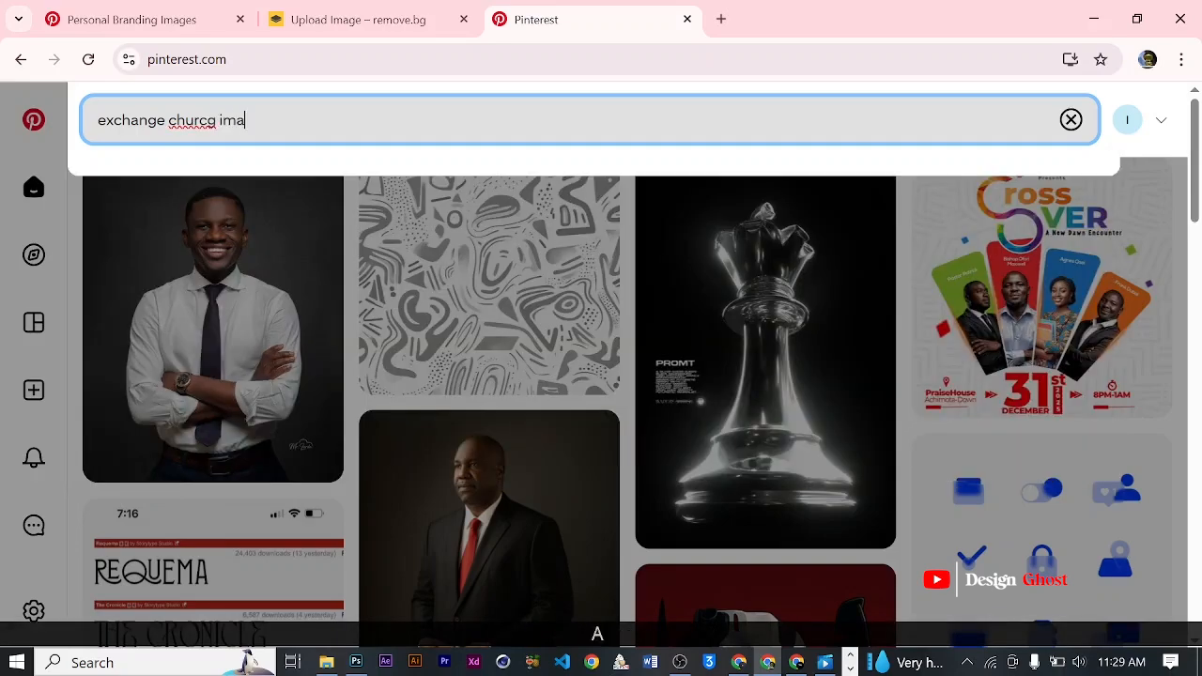
pyautogui.write('ge')
pyautogui.press('Return')
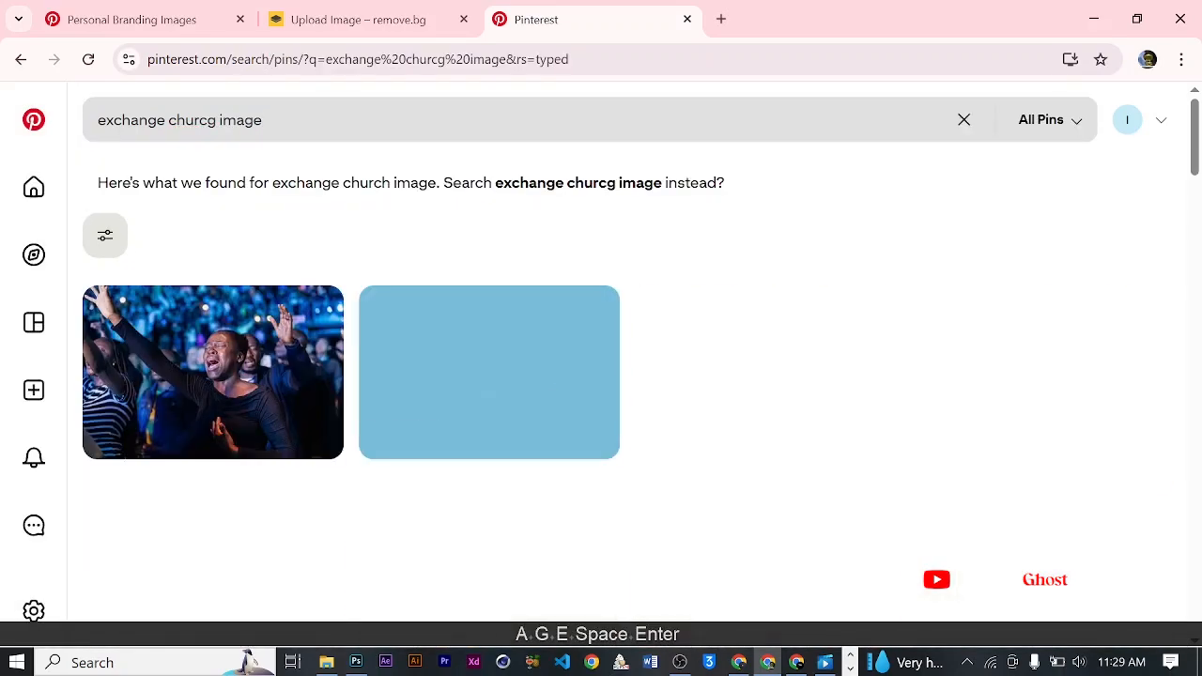
# - Look through the resulting church worship and crowd photos for a suitable image
pyautogui.scroll(-3, 715, 533)
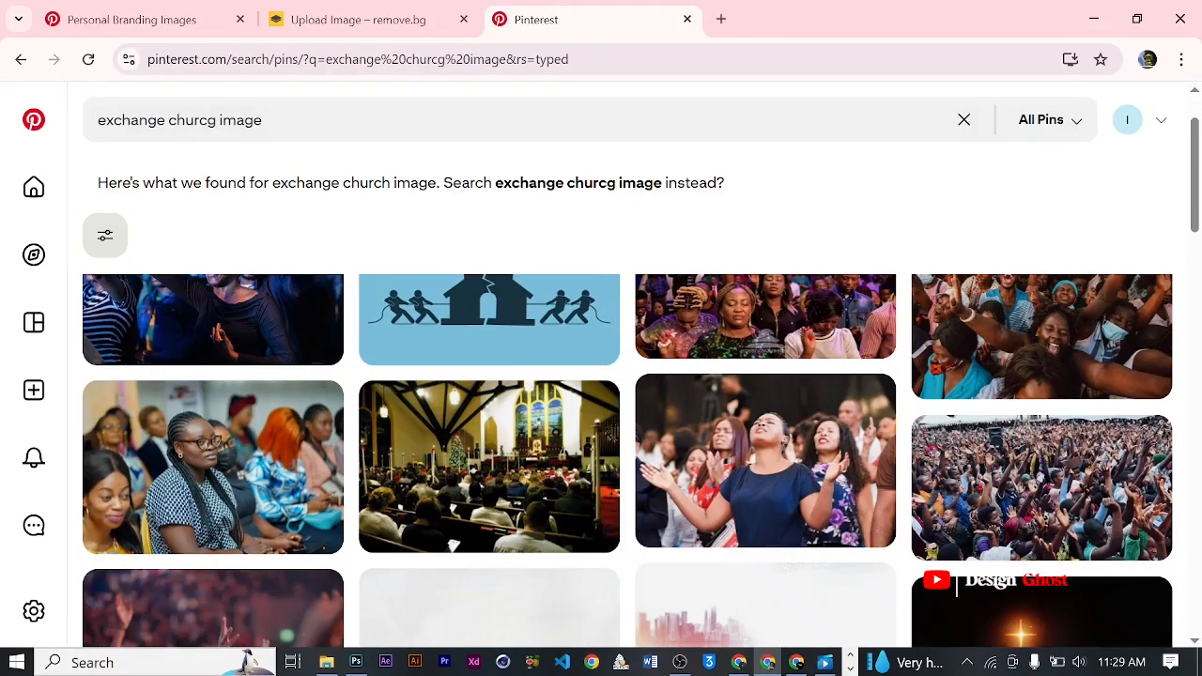
pyautogui.scroll(1, 715, 533)
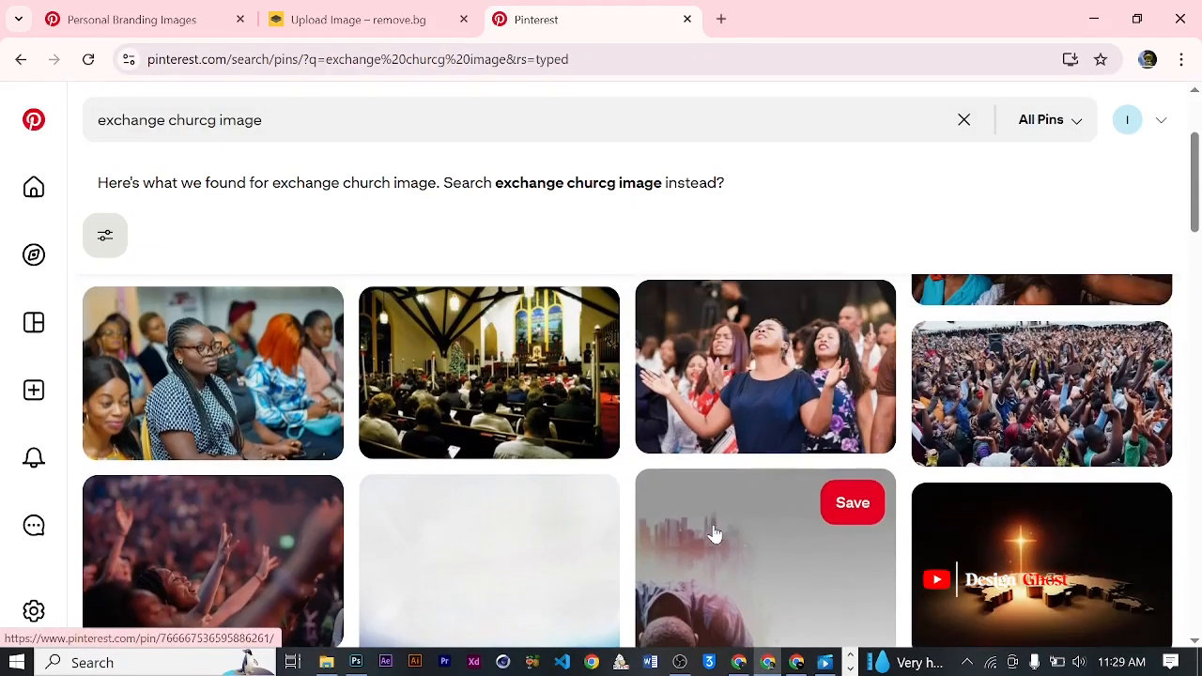
pyautogui.scroll(-3, 572, 483)
pyautogui.scroll(1, 567, 479)
pyautogui.scroll(-1, 567, 479)
pyautogui.scroll(-1, 355, 389)
pyautogui.scroll(-2, 356, 389)
pyautogui.scroll(8, 357, 389)
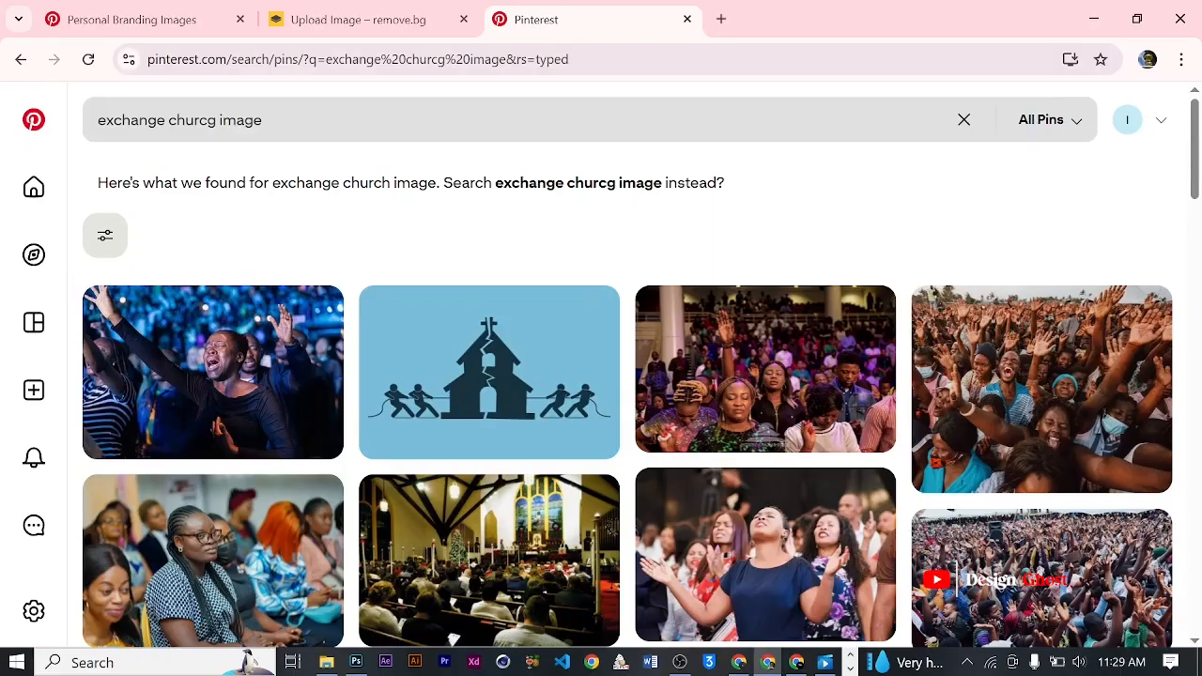
# - Search Pinterest for "exchange image" and look through the results
pyautogui.click(216, 120)
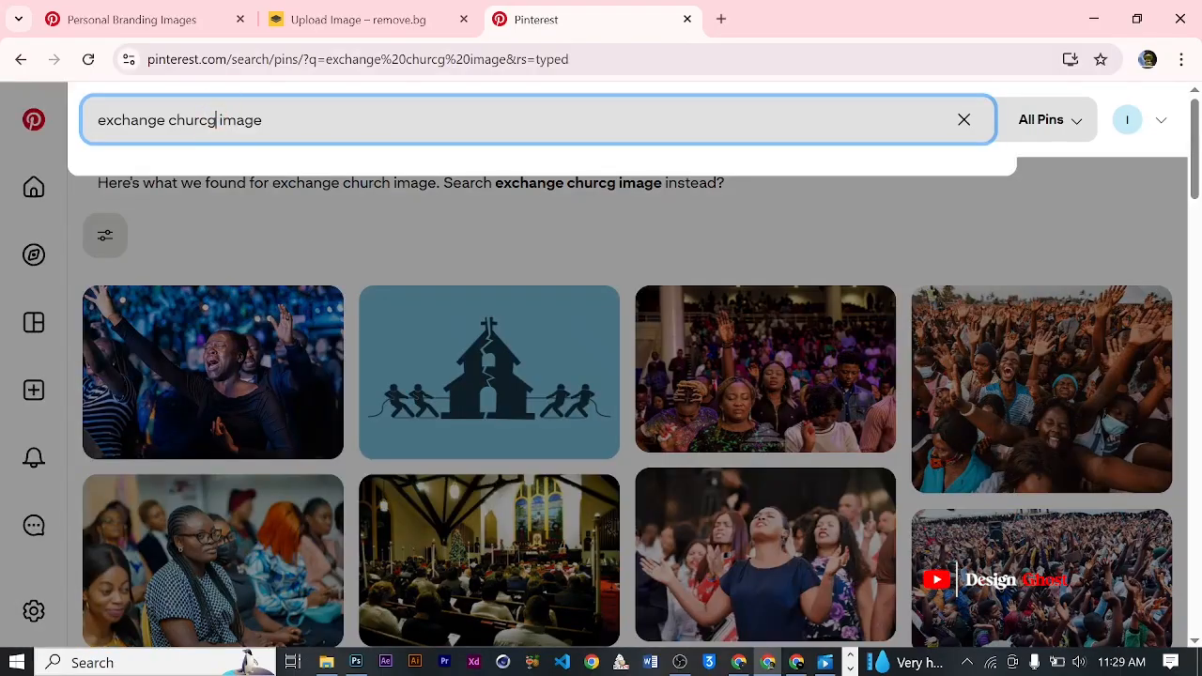
pyautogui.press('BackSpace')
pyautogui.press('BackSpace')
pyautogui.press('BackSpace')
pyautogui.press('BackSpace')
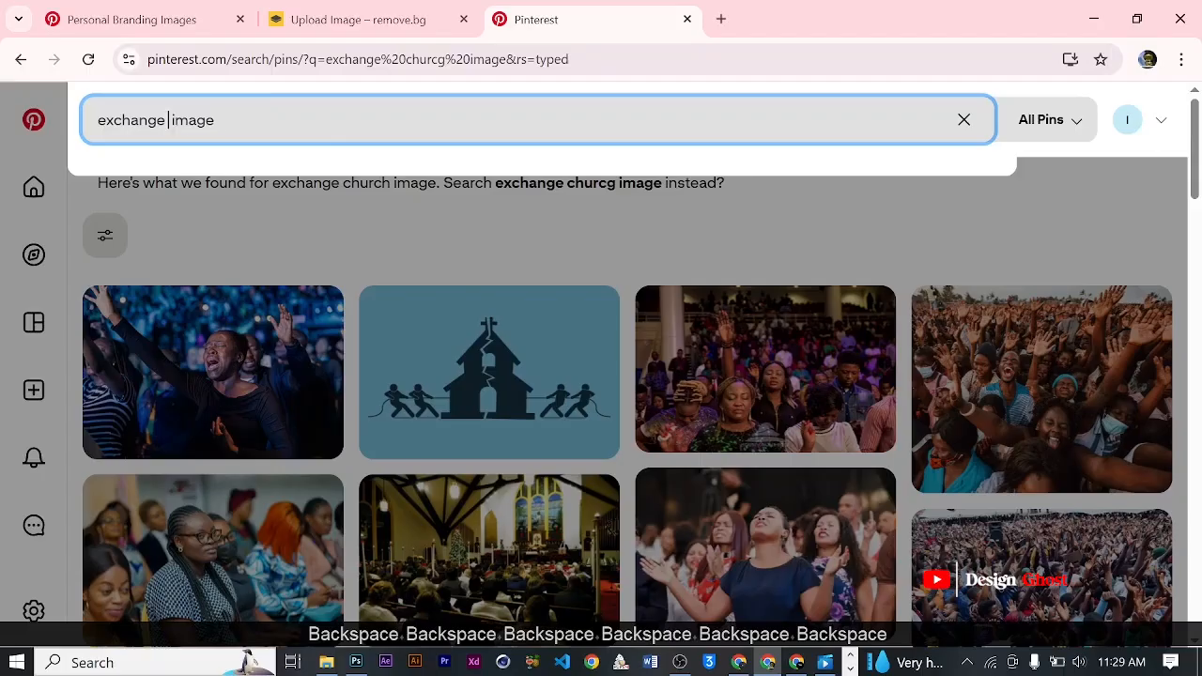
pyautogui.press('BackSpace')
pyautogui.press('Return')
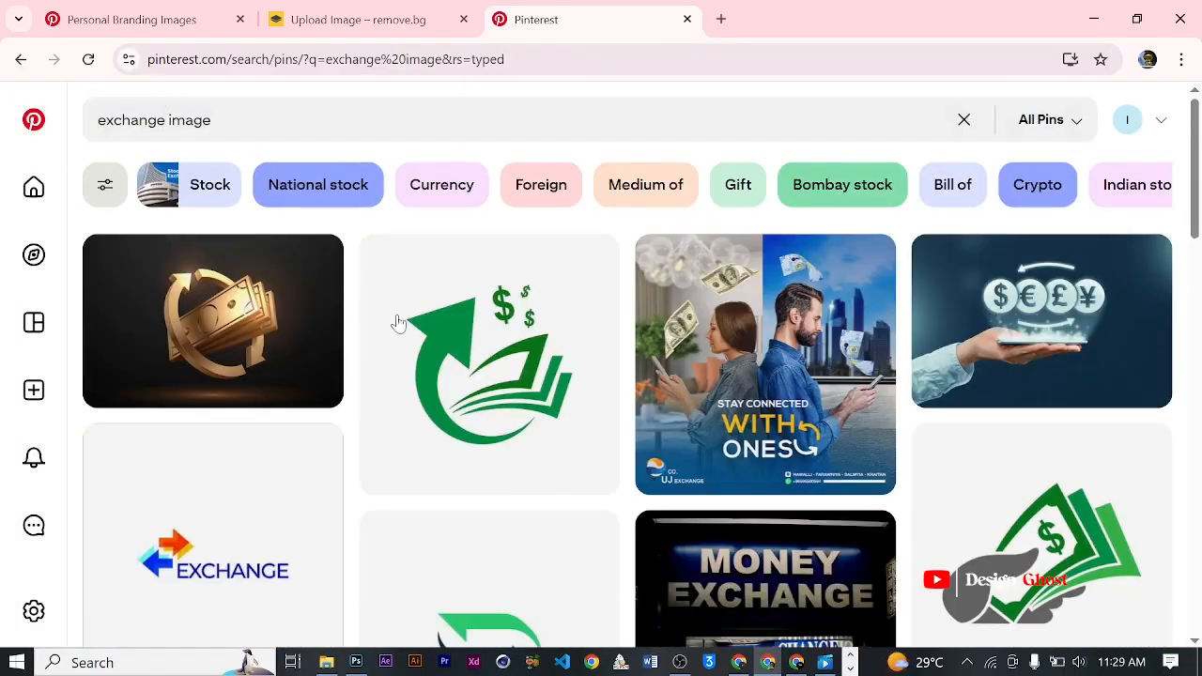
pyautogui.scroll(-5, 479, 398)
pyautogui.scroll(5, 479, 398)
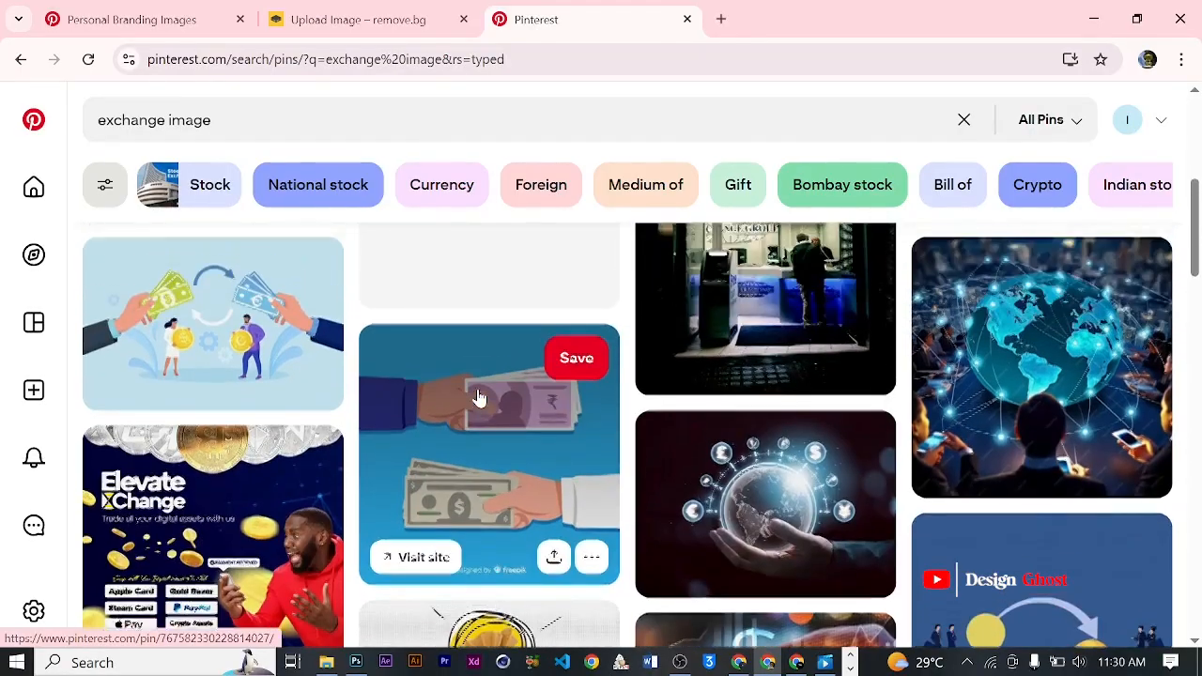
# - Search Pinterest for "batton exchange" and look through the results for a baton hand-off photo
pyautogui.click(225, 129)
pyautogui.hotkey('ctrl', 'a')
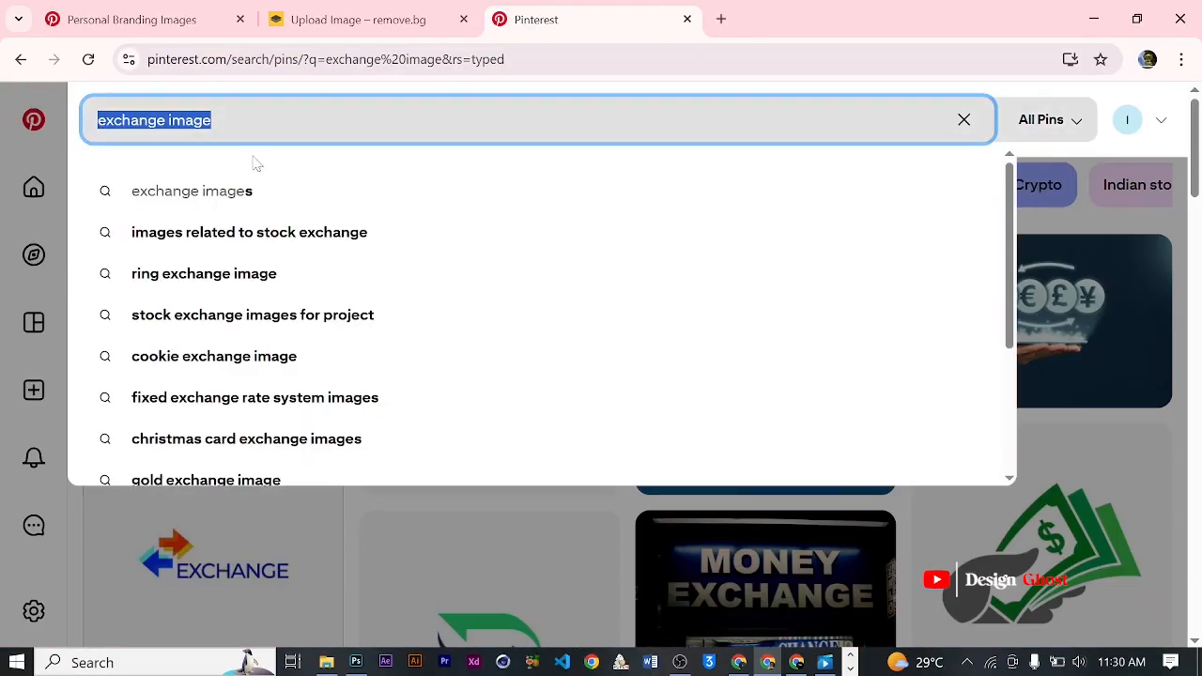
pyautogui.write('b')
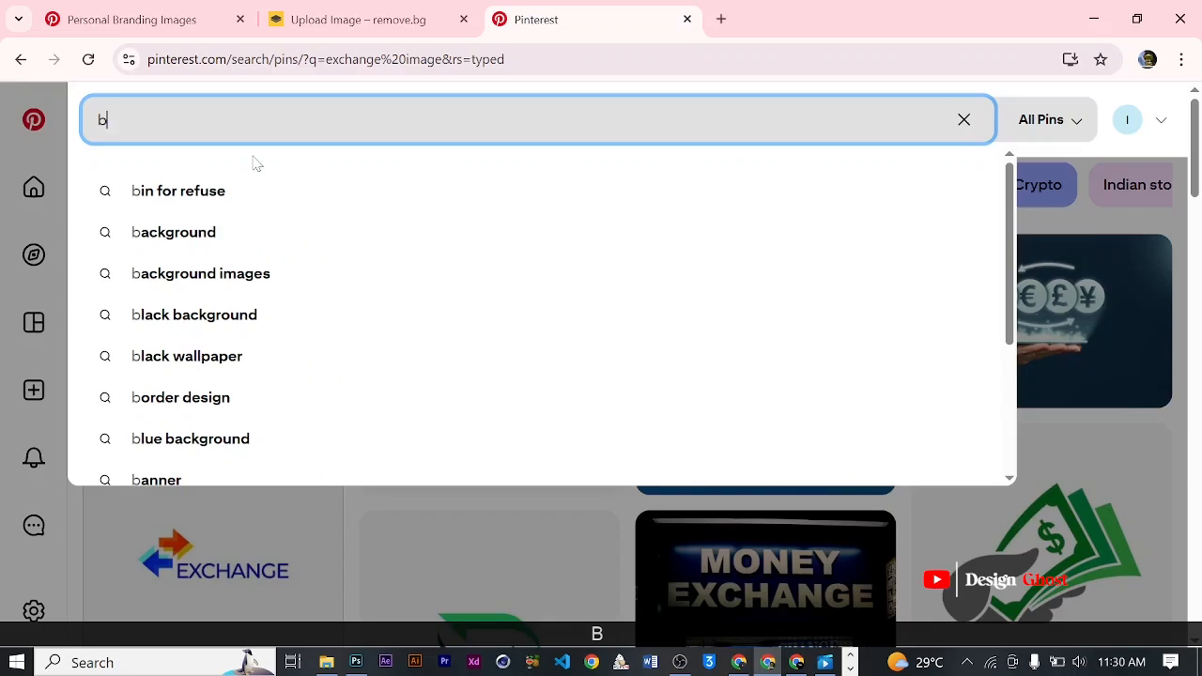
pyautogui.write('atton')
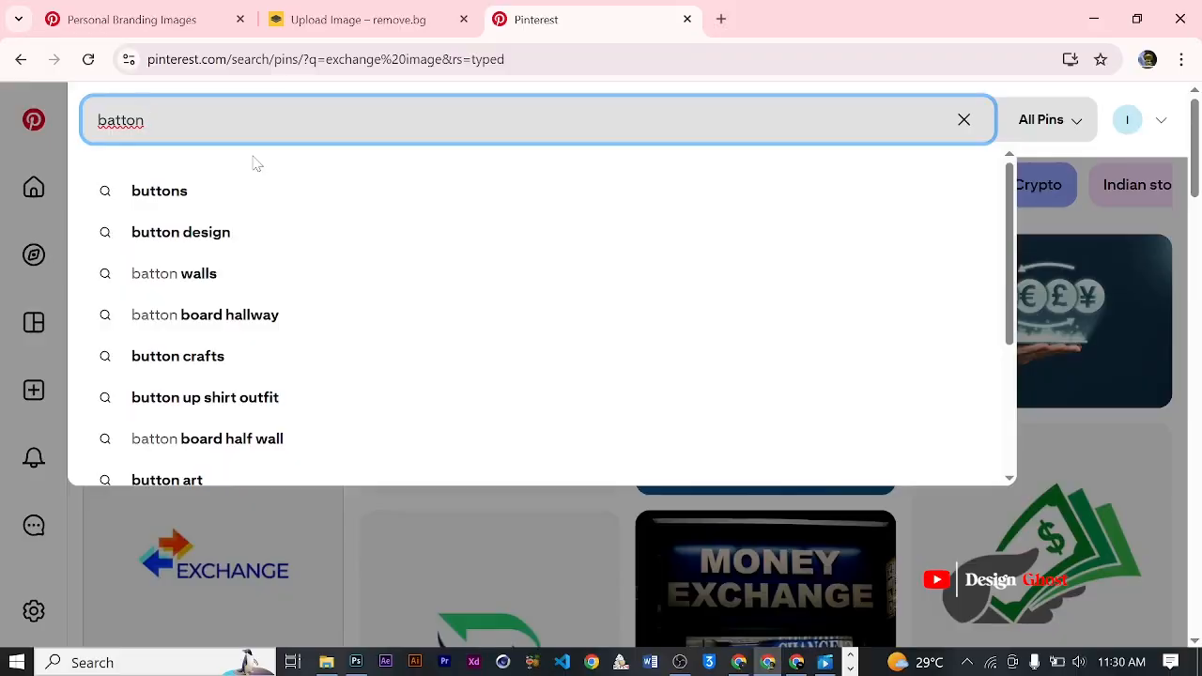
pyautogui.write('excha')
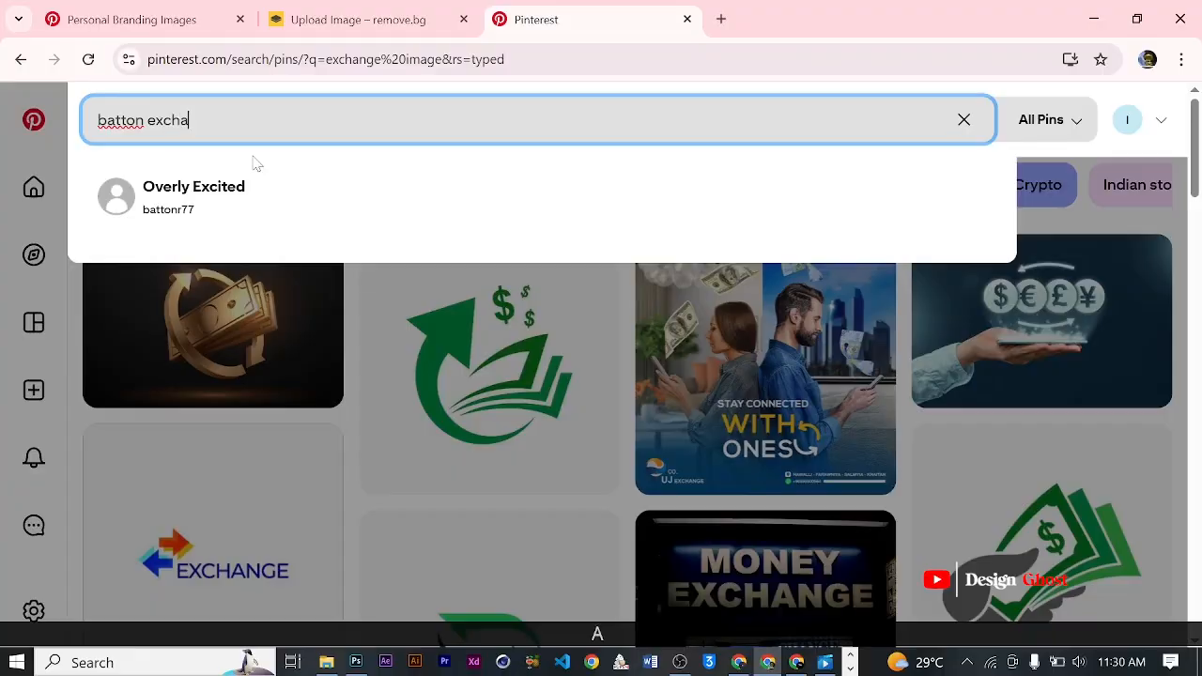
pyautogui.write('n')
pyautogui.press('Return')
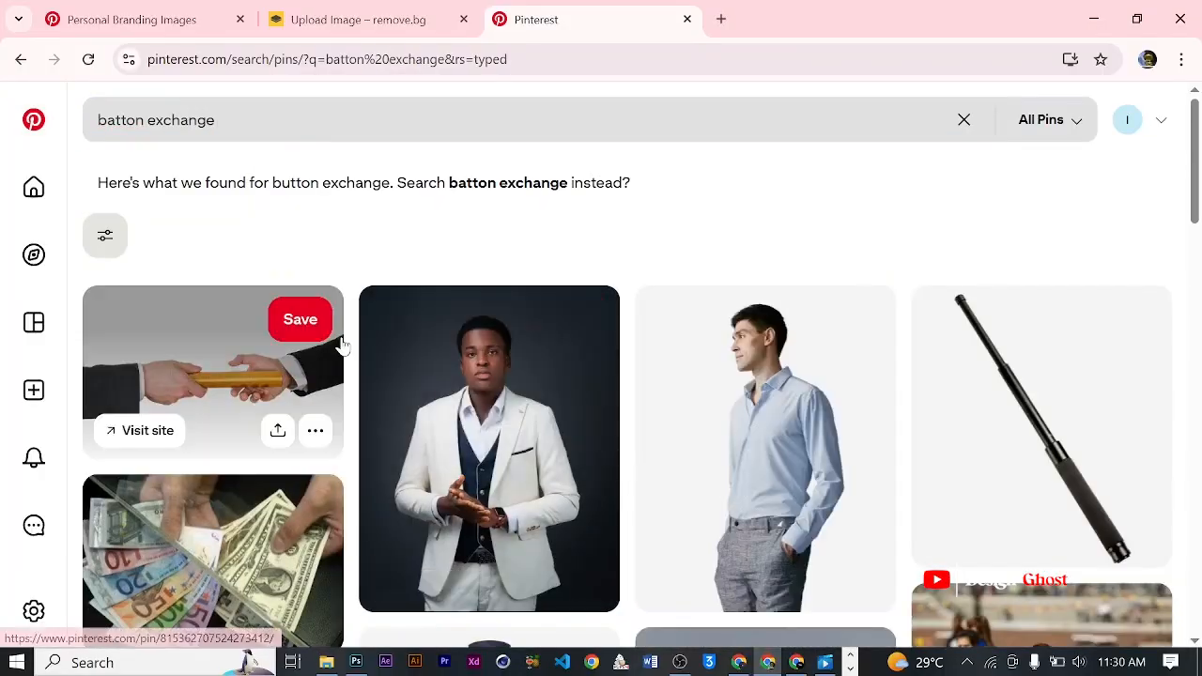
pyautogui.scroll(-2, 327, 352)
pyautogui.scroll(-3, 324, 348)
pyautogui.scroll(5, 324, 348)
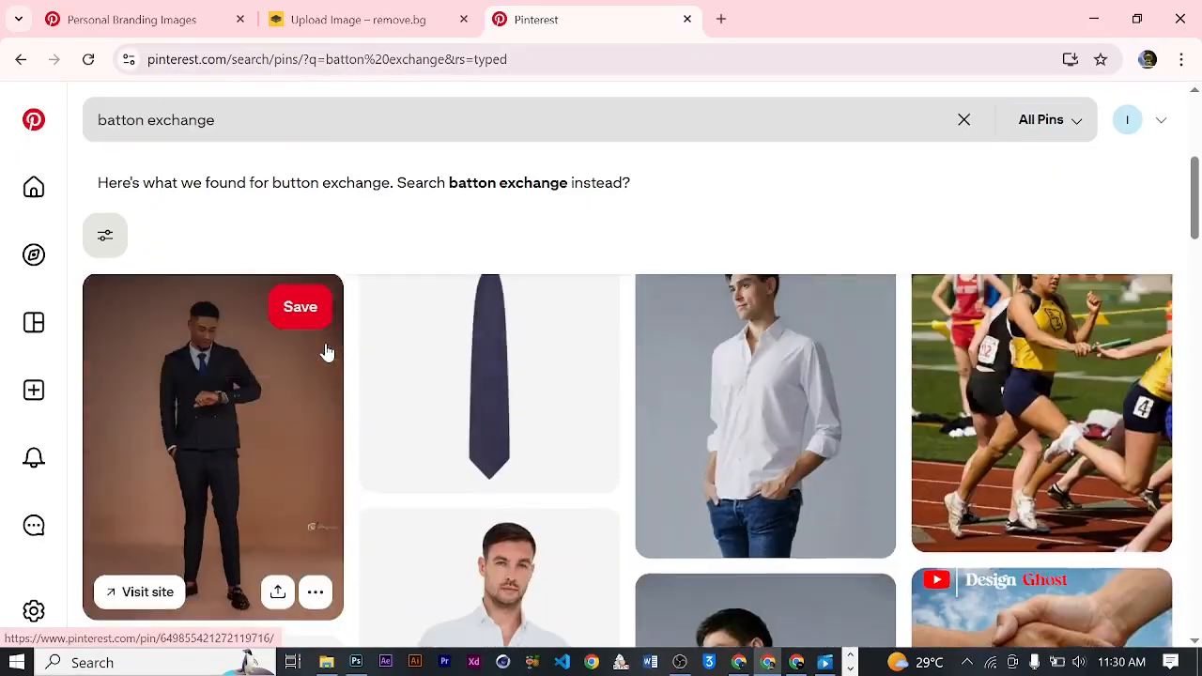
# - Refine the Pinterest search to "batton exchange png" and look through the results
pyautogui.click(248, 115)
pyautogui.write('p')
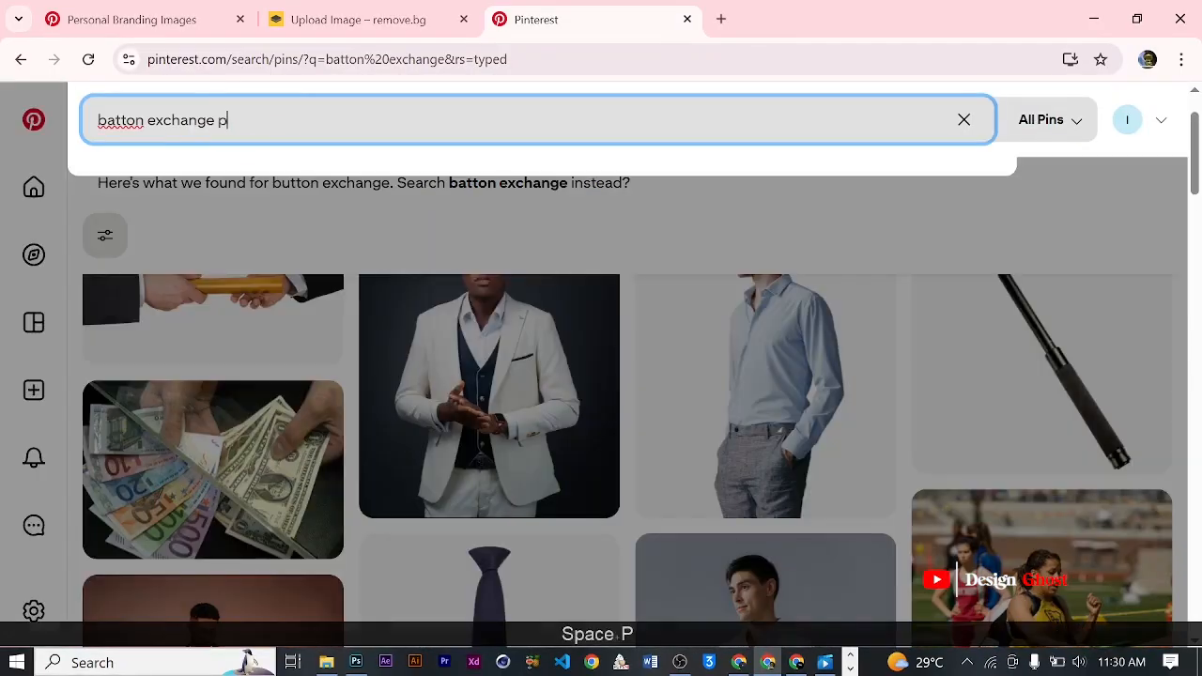
pyautogui.write('ng')
pyautogui.press('Return')
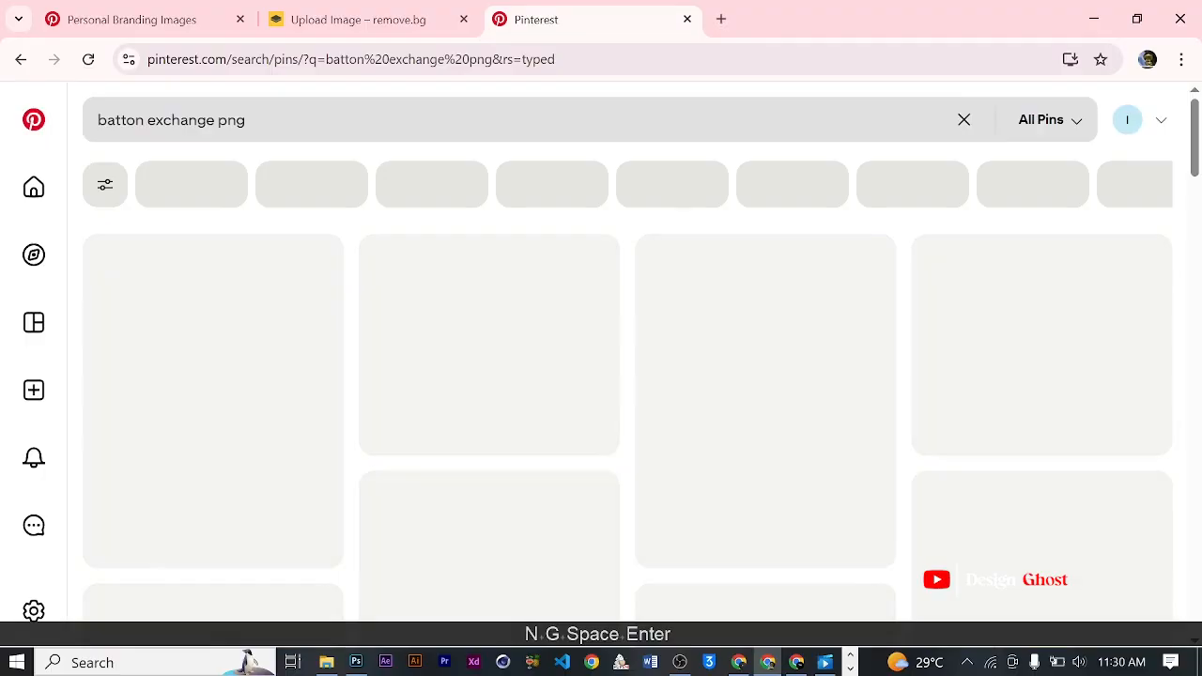
pyautogui.scroll(-12, 427, 335)
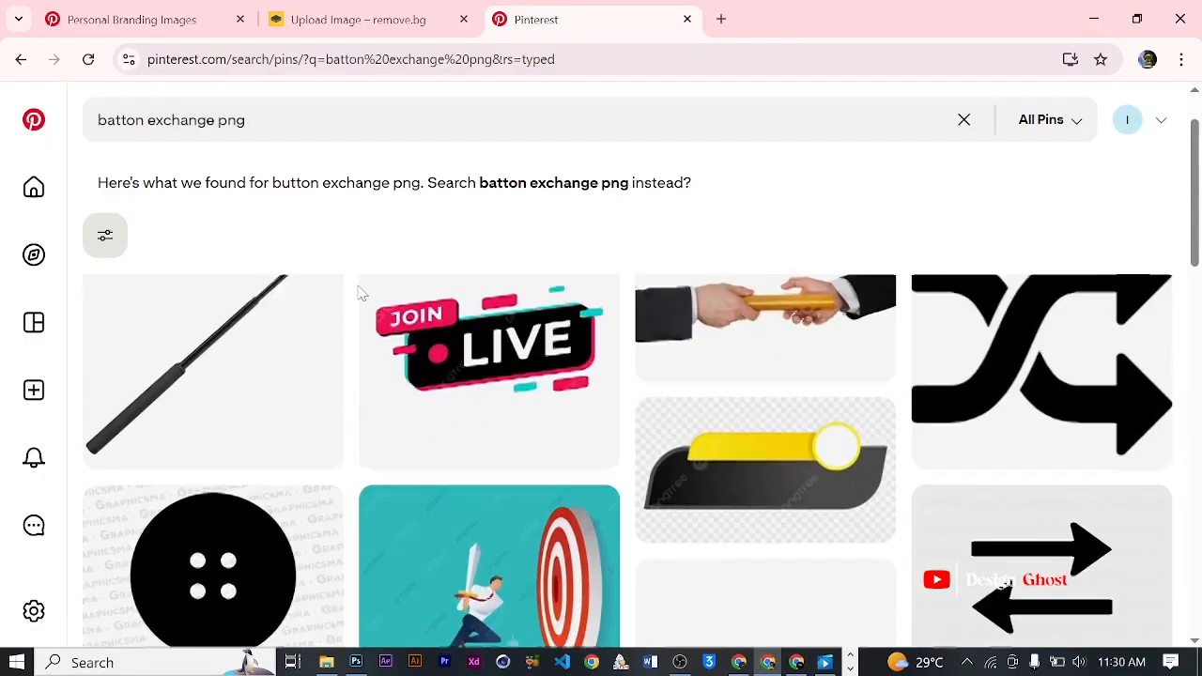
pyautogui.scroll(-12, 516, 411)
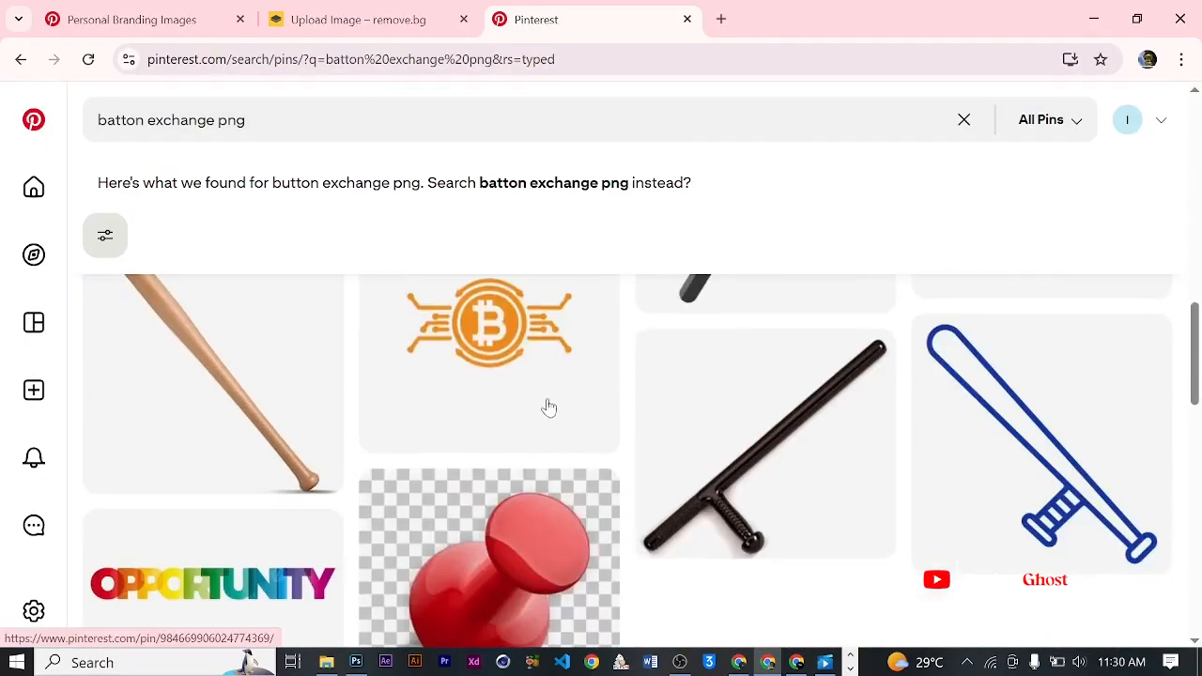
pyautogui.scroll(20, 516, 411)
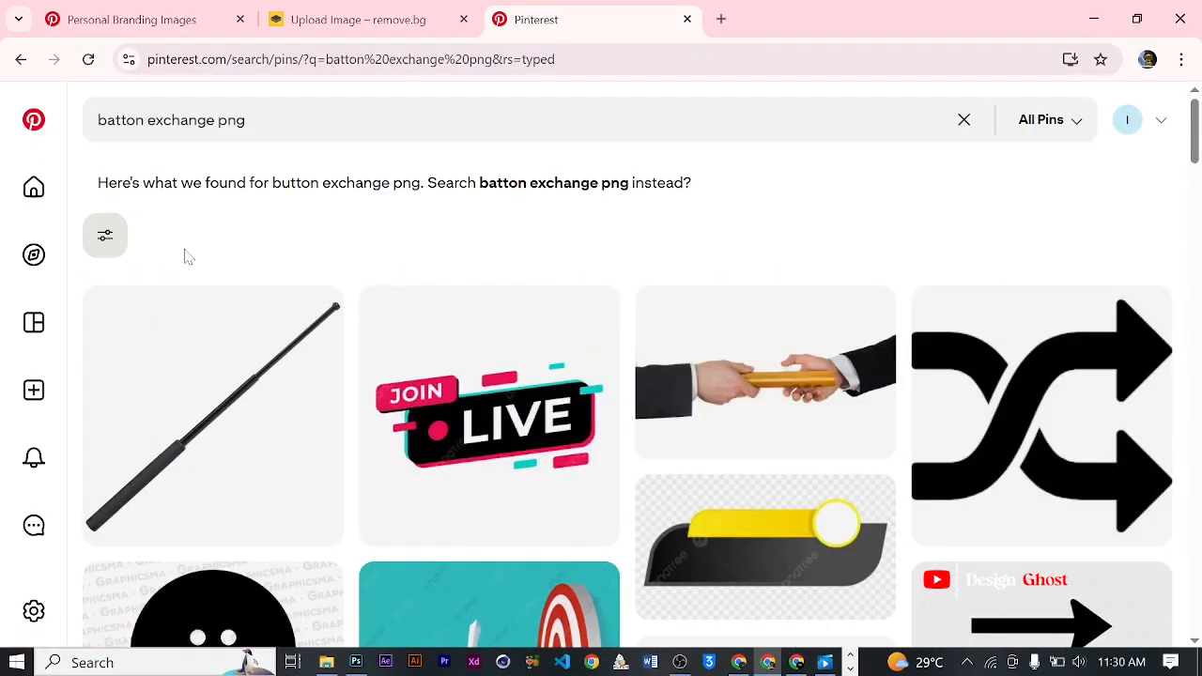
# - Open the pin of two suited hands passing a golden relay baton and browse its related photos
pyautogui.click(765, 369)
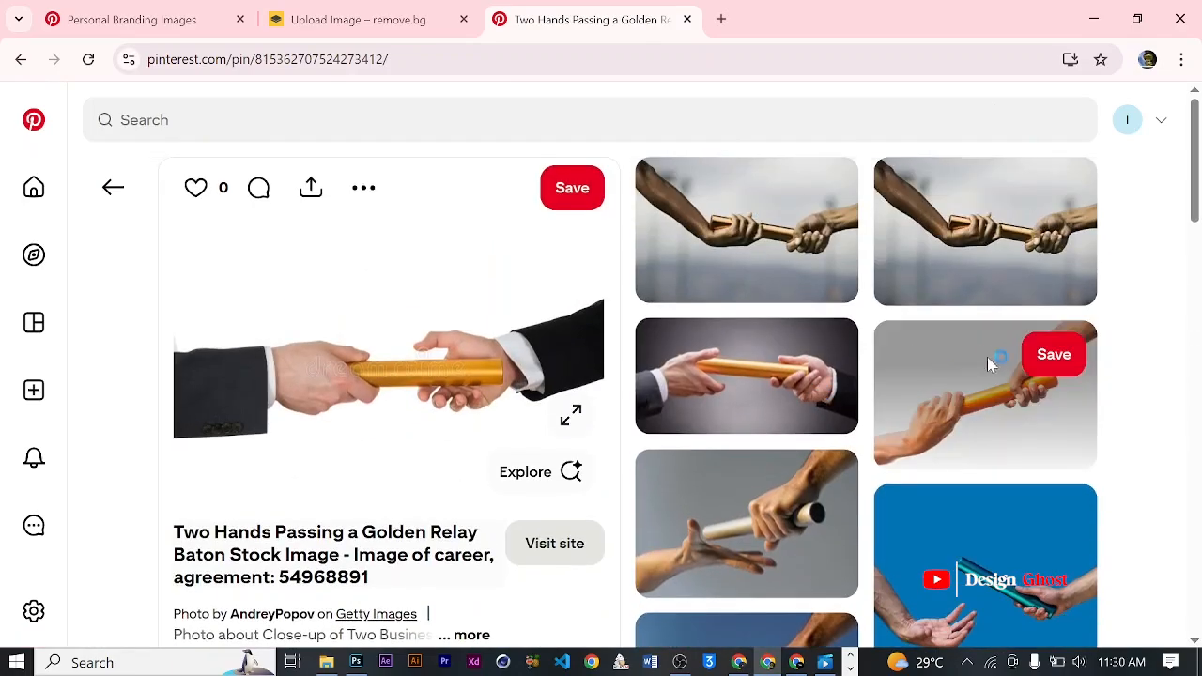
pyautogui.scroll(-3, 657, 357)
pyautogui.scroll(-2, 657, 352)
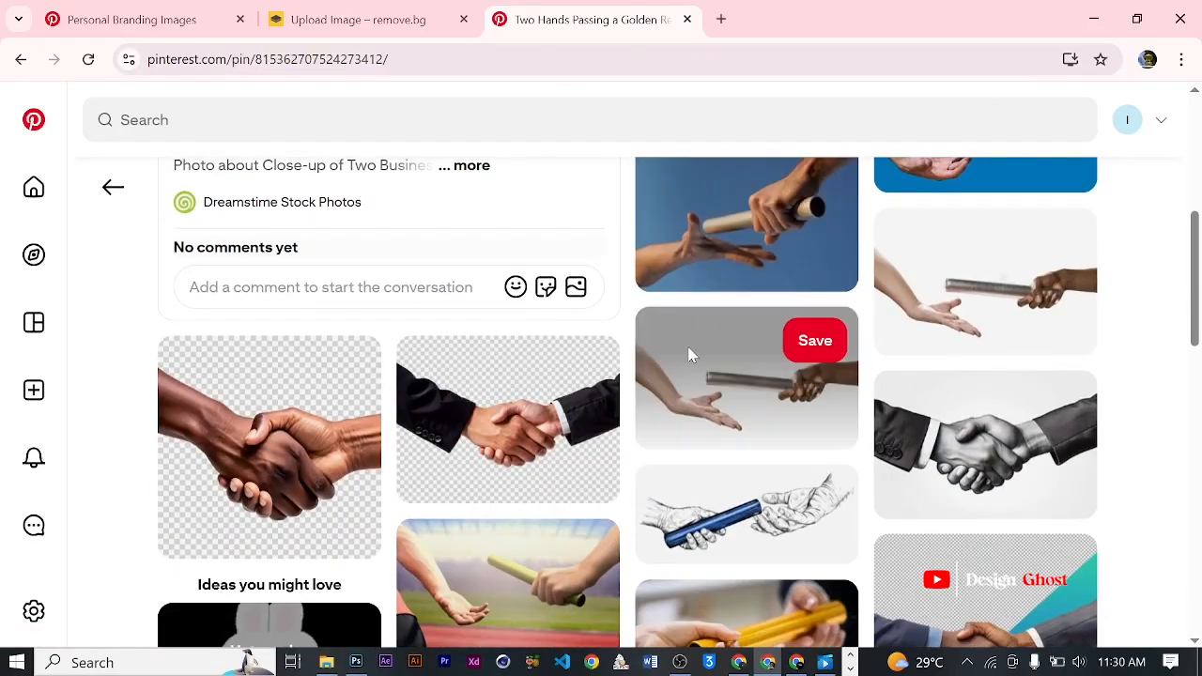
pyautogui.scroll(5, 688, 352)
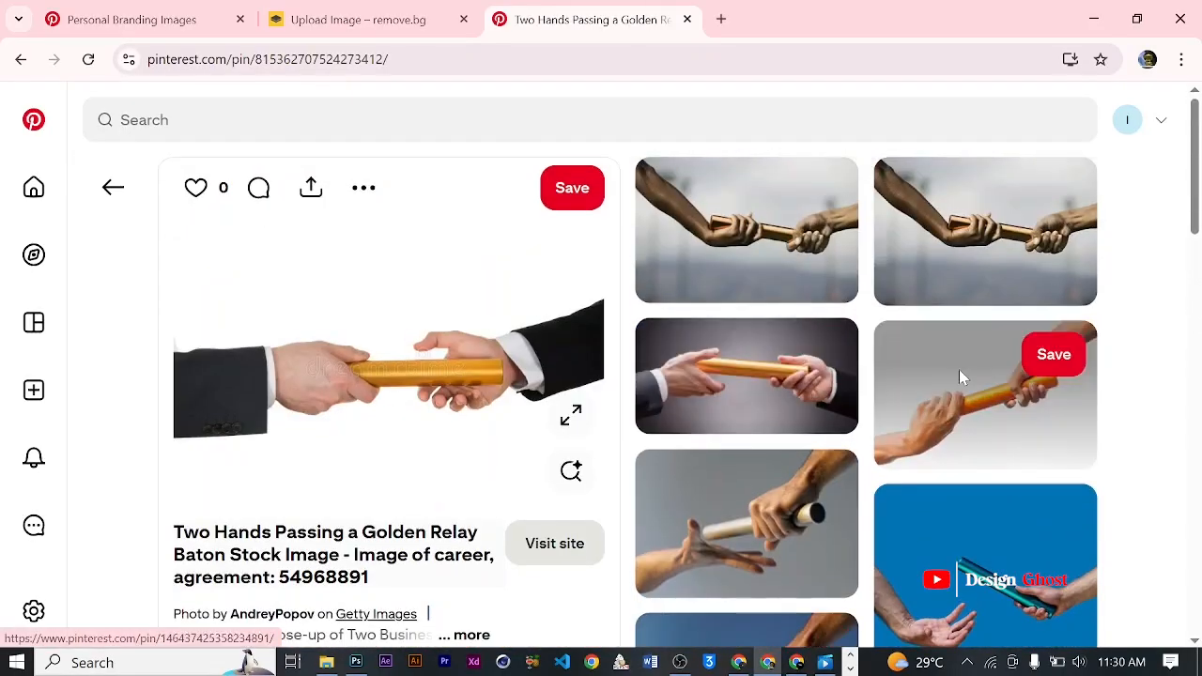
# - Open the related "Passing the Baton" pin with two bare arms and copy its image
pyautogui.click(786, 246)
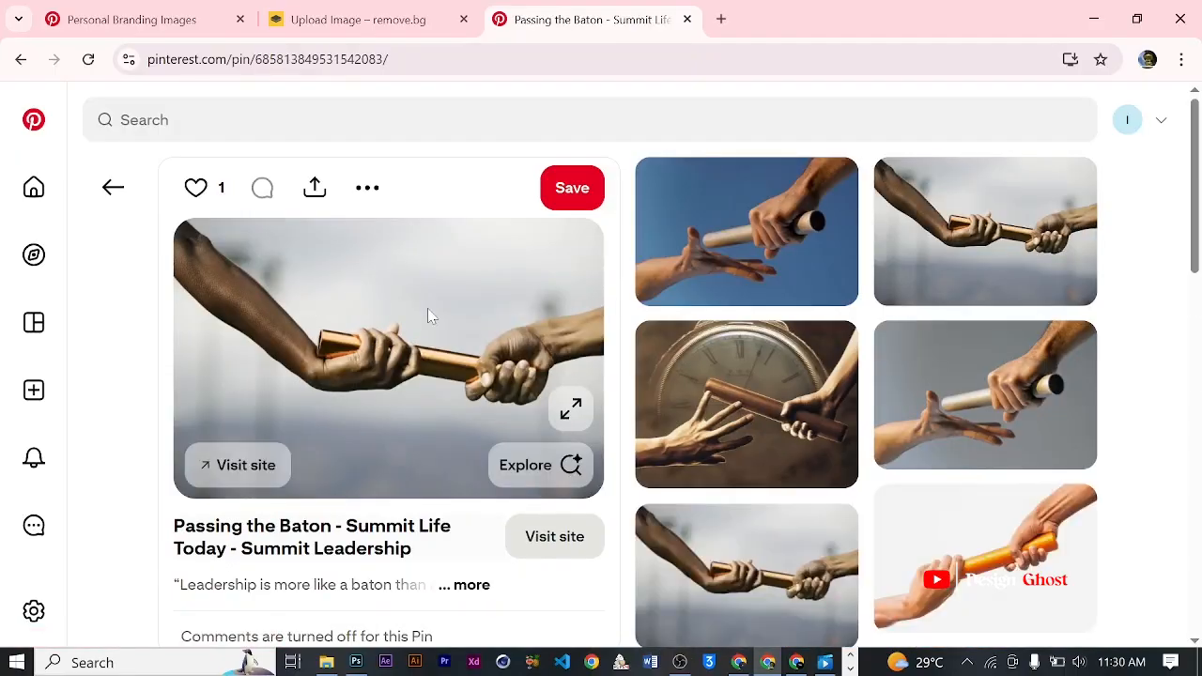
pyautogui.scroll(-2, 436, 314)
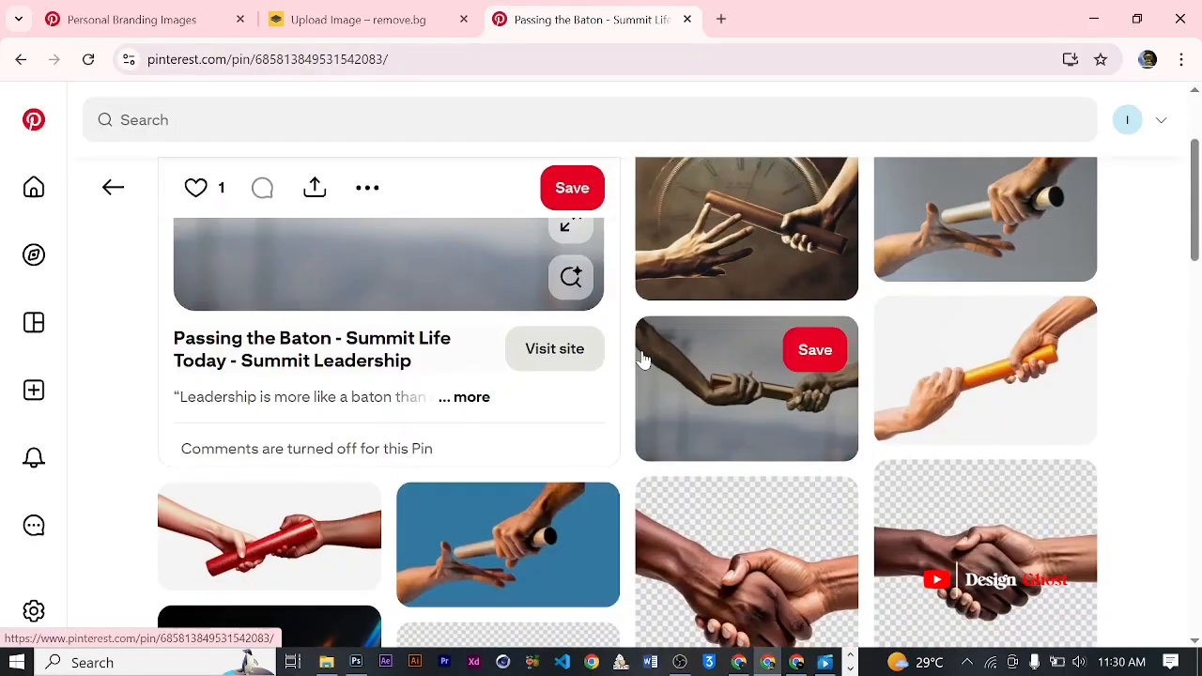
pyautogui.scroll(2, 619, 343)
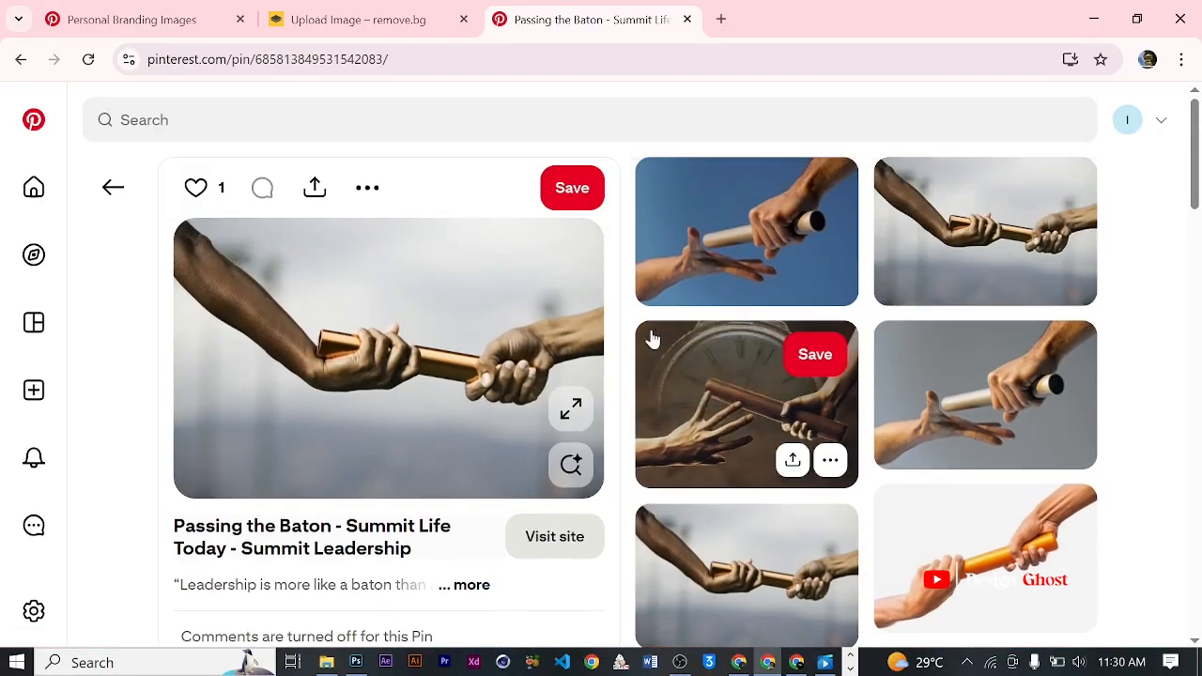
pyautogui.rightClick(373, 297)
pyautogui.click(481, 373)
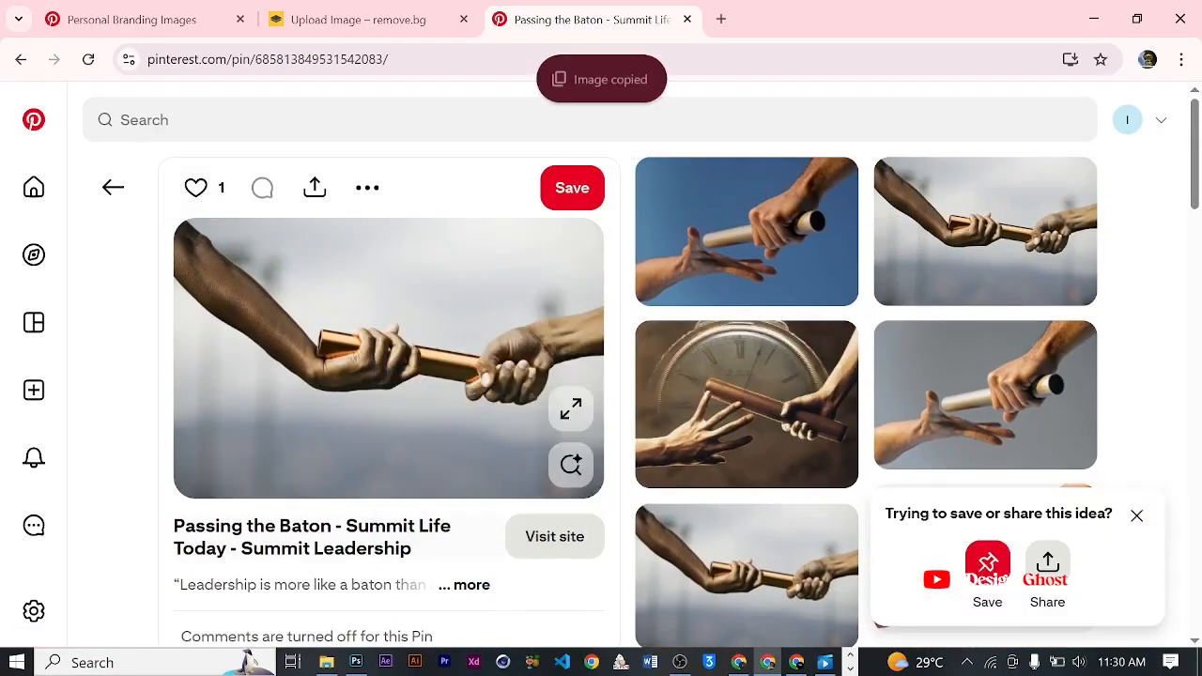
# - Switch to Photoshop and paste the copied baton photo into the flyer document
pyautogui.click(356, 662)
pyautogui.scroll(-2, 450, 235)
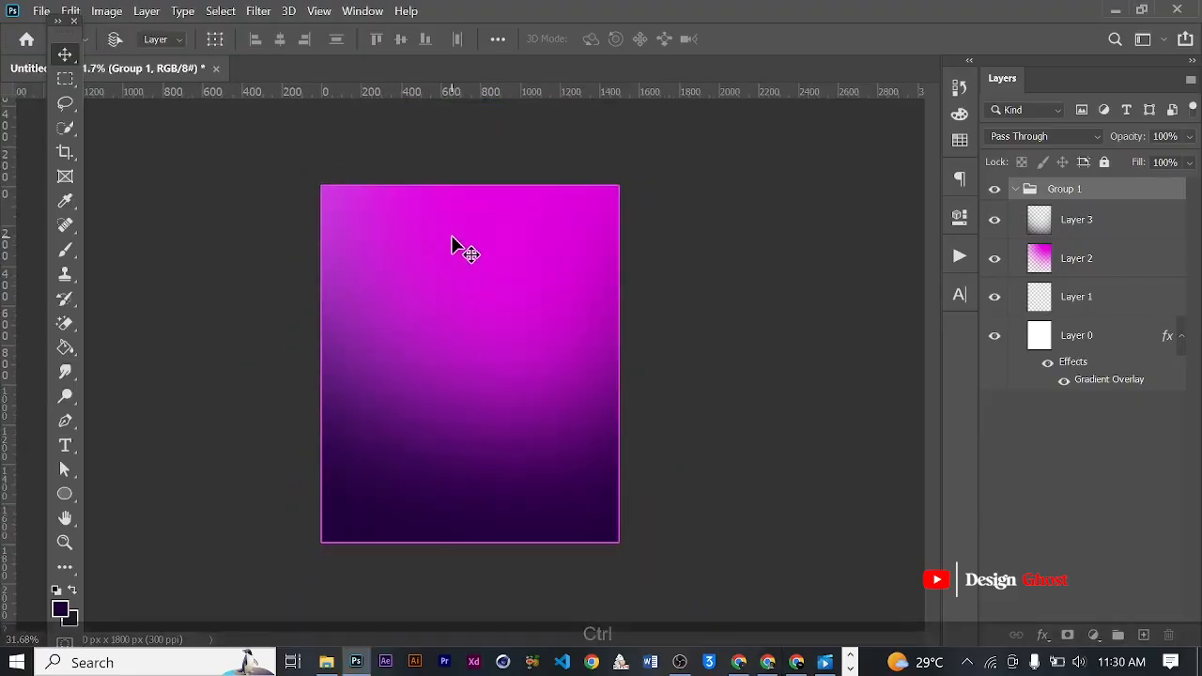
pyautogui.hotkey('ctrl', 'v')
# - Enlarge the baton photo across the top edge of the flyer and set its blend mode to Soft Light
pyautogui.hotkey('ctrl', 't')
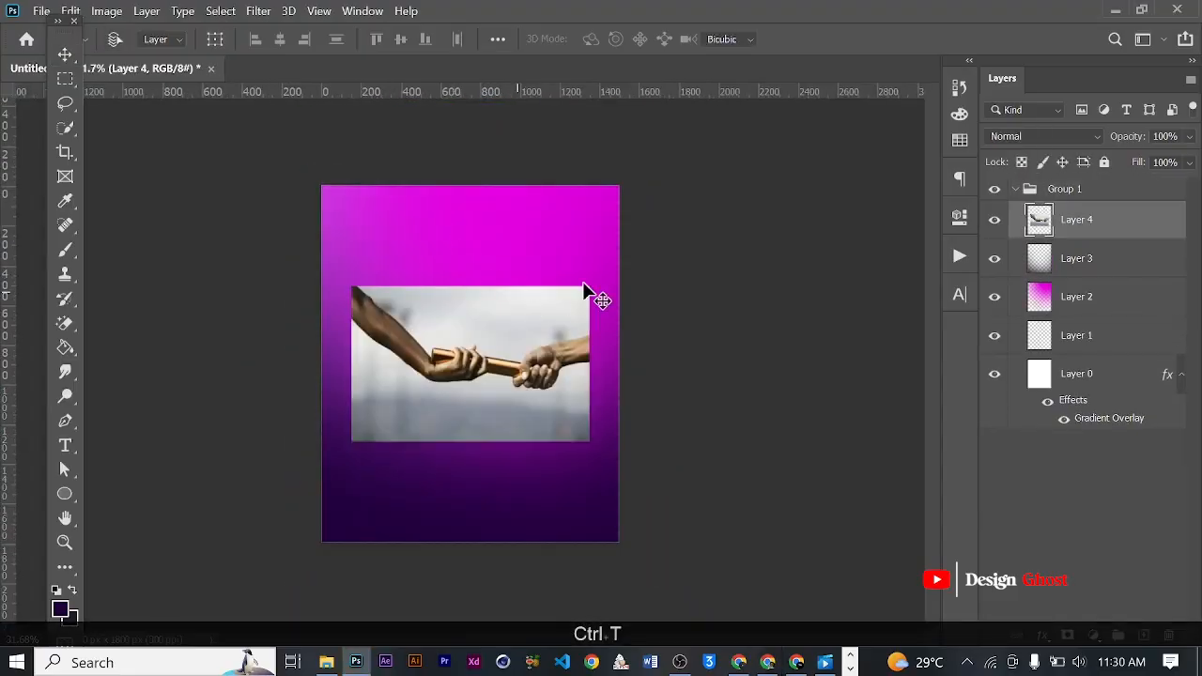
pyautogui.moveTo(589, 287); pyautogui.dragTo(630, 260)
pyautogui.moveTo(538, 334); pyautogui.dragTo(533, 211)
pyautogui.moveTo(352, 137); pyautogui.dragTo(349, 134)
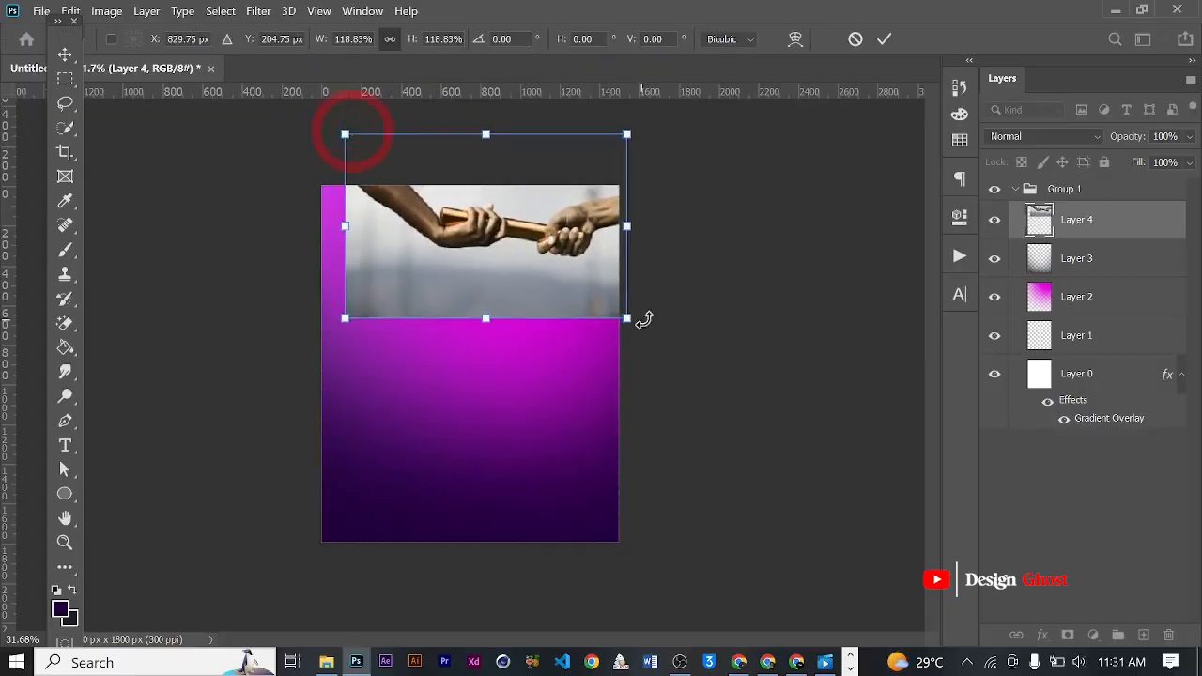
pyautogui.moveTo(627, 318); pyautogui.dragTo(637, 321)
pyautogui.click(882, 39)
pyautogui.click(1086, 136)
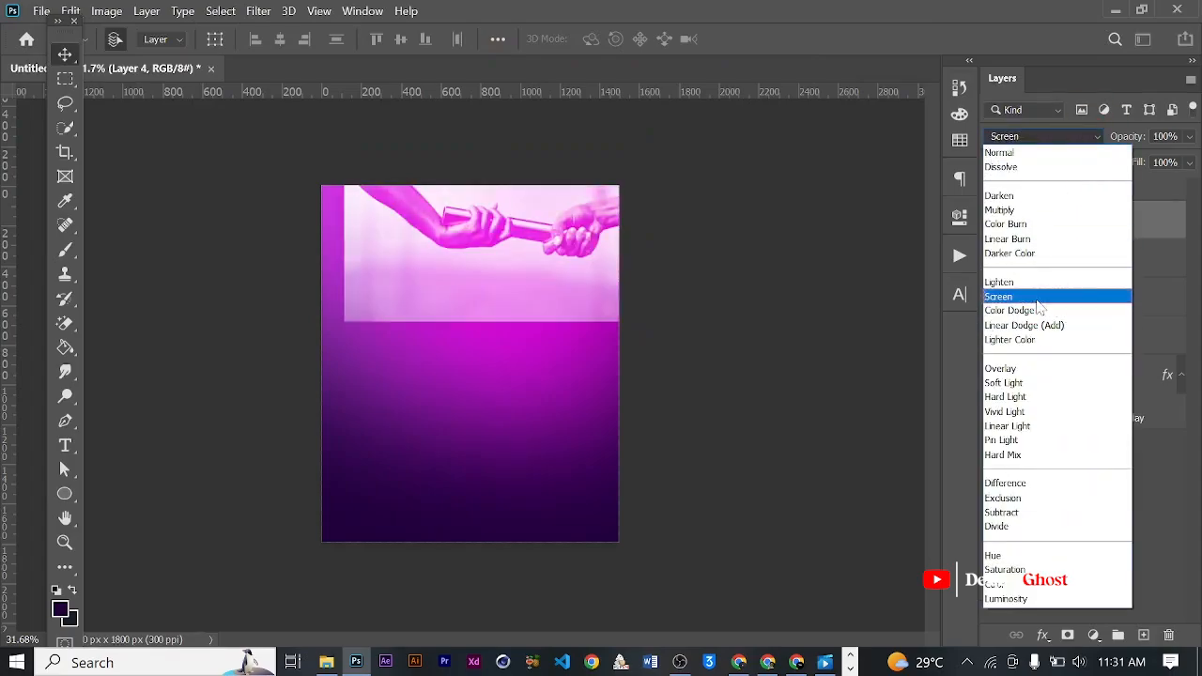
pyautogui.click(1010, 383)
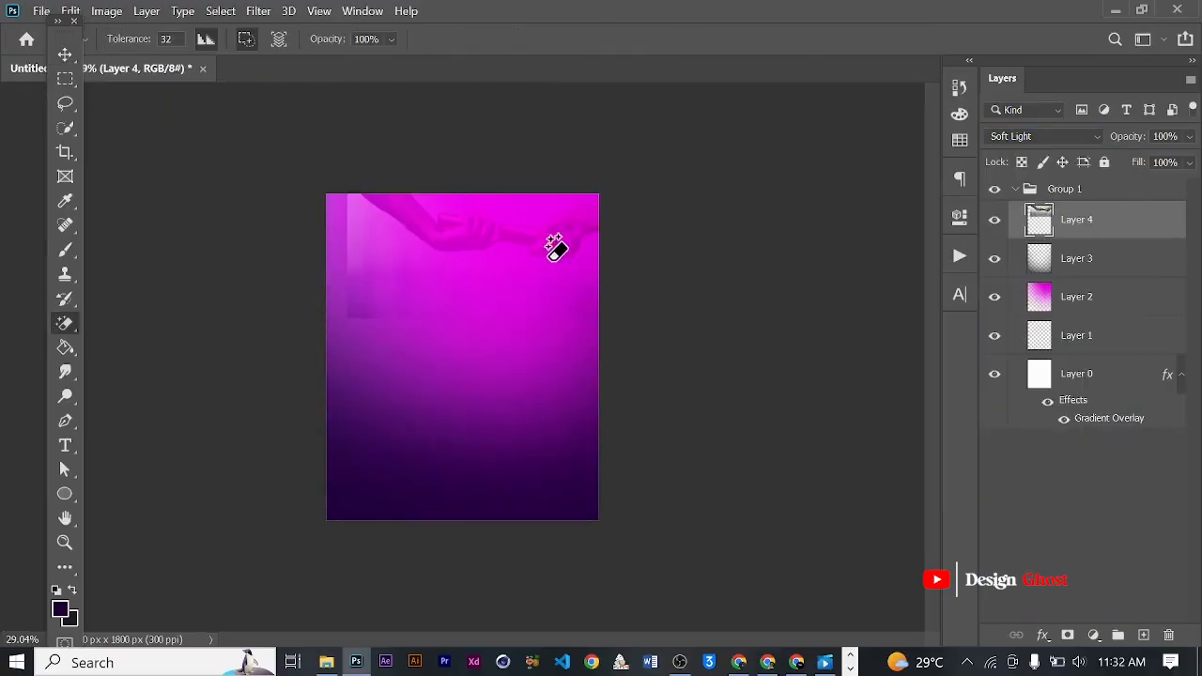
# - Erase the baton photo's hard lower edge using a soft 600 px Eraser brush at 100% opacity
pyautogui.hotkey('ctrl', 'r')
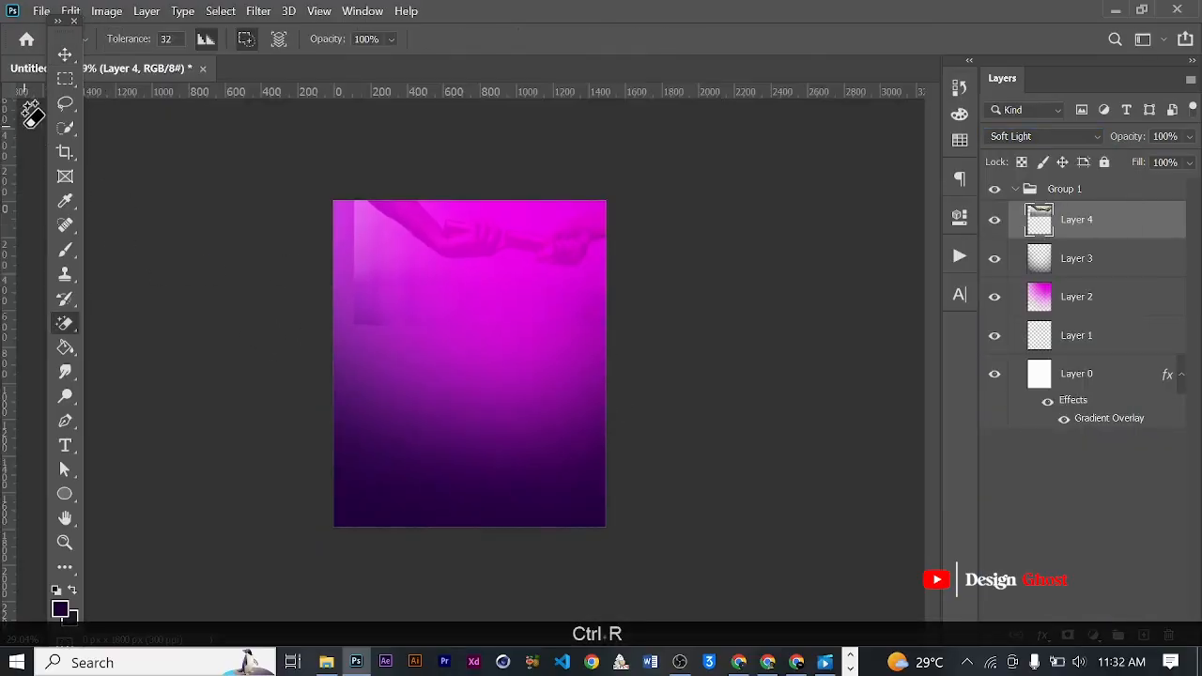
pyautogui.moveTo(67, 42); pyautogui.dragTo(31, 59)
pyautogui.rightClick(35, 321)
pyautogui.click(106, 322)
pyautogui.scroll(4, 304, 258)
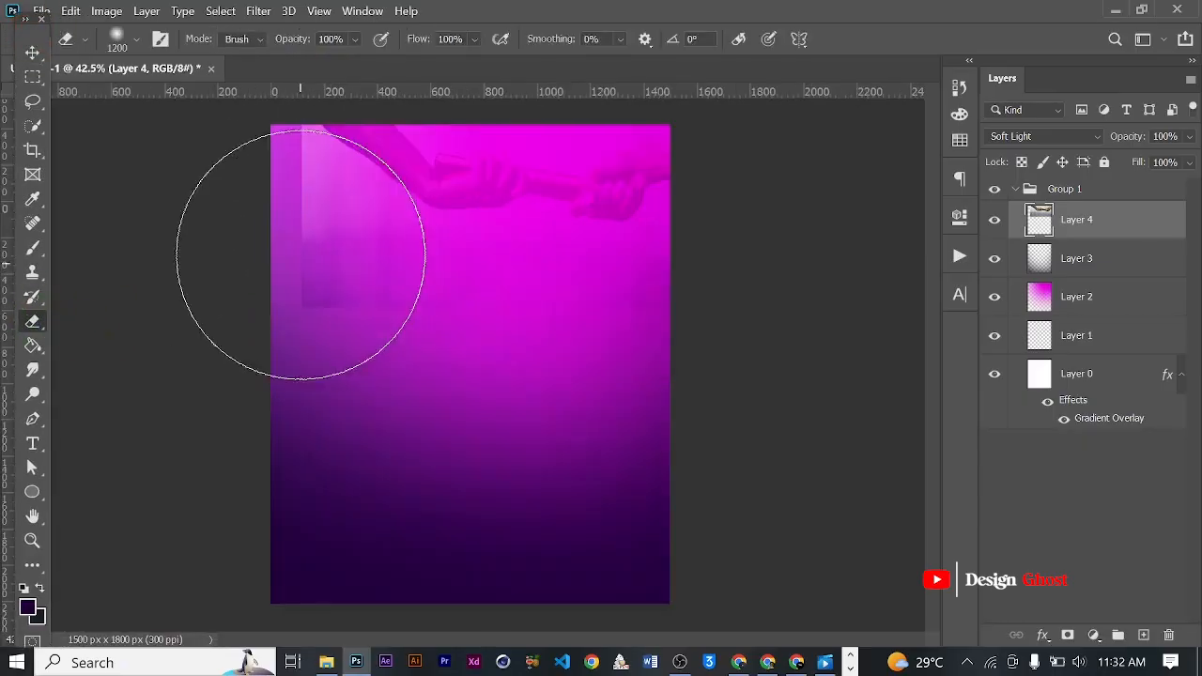
pyautogui.scroll(1, 305, 258)
pyautogui.press('[')
pyautogui.press('[')
pyautogui.press('[')
pyautogui.press('[')
pyautogui.press('[')
pyautogui.press('[')
pyautogui.moveTo(753, 332)
pyautogui.mouseDown()
pyautogui.moveTo(645, 344)
pyautogui.moveTo(756, 317)
pyautogui.mouseUp()
pyautogui.moveTo(319, 341); pyautogui.dragTo(264, 324)
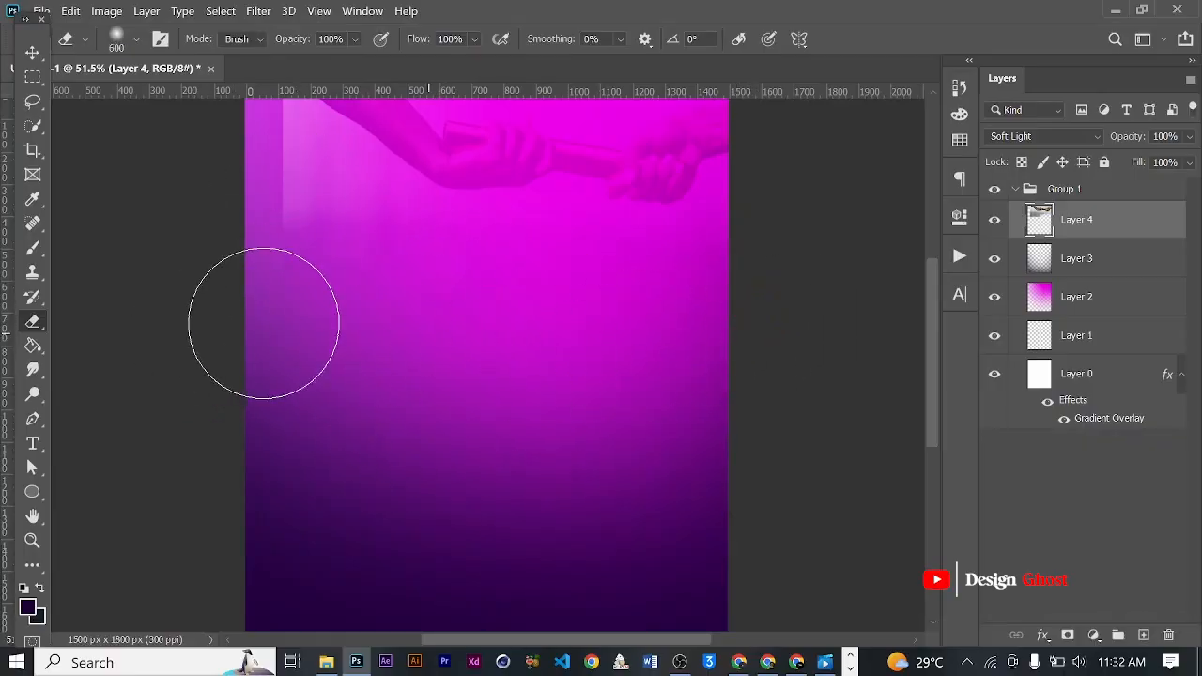
# - Erase the hard left edge of the baton photo so it fades into the magenta background
pyautogui.scroll(1, 264, 324)
pyautogui.moveTo(282, 254); pyautogui.dragTo(403, 510)
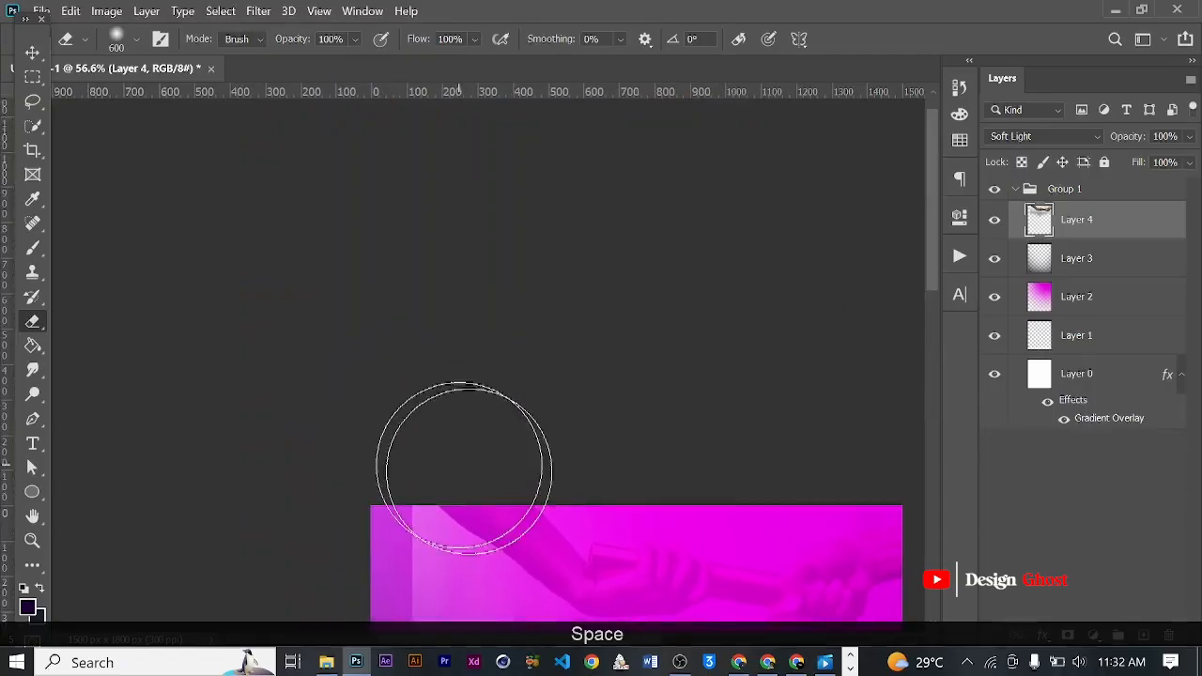
pyautogui.scroll(1, 488, 479)
pyautogui.moveTo(497, 482)
pyautogui.mouseDown()
pyautogui.moveTo(545, 416)
pyautogui.moveTo(512, 271)
pyautogui.moveTo(523, 314)
pyautogui.mouseUp()
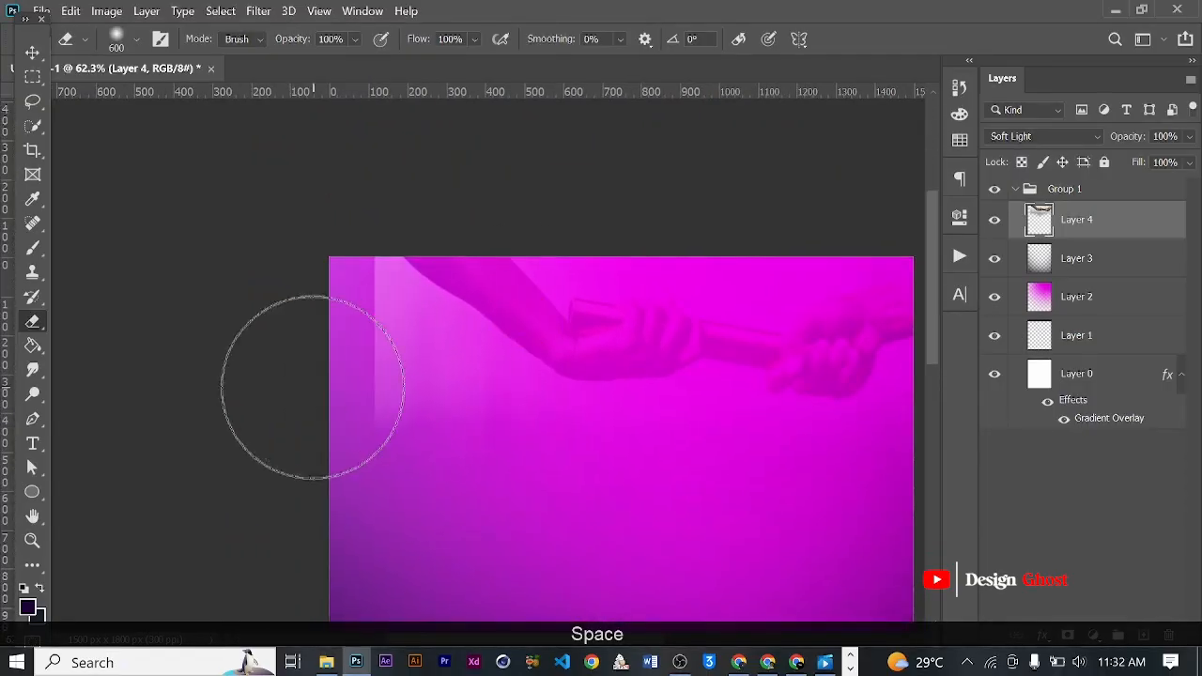
pyautogui.moveTo(325, 448)
pyautogui.mouseDown()
pyautogui.moveTo(354, 404)
pyautogui.moveTo(394, 515)
pyautogui.mouseUp()
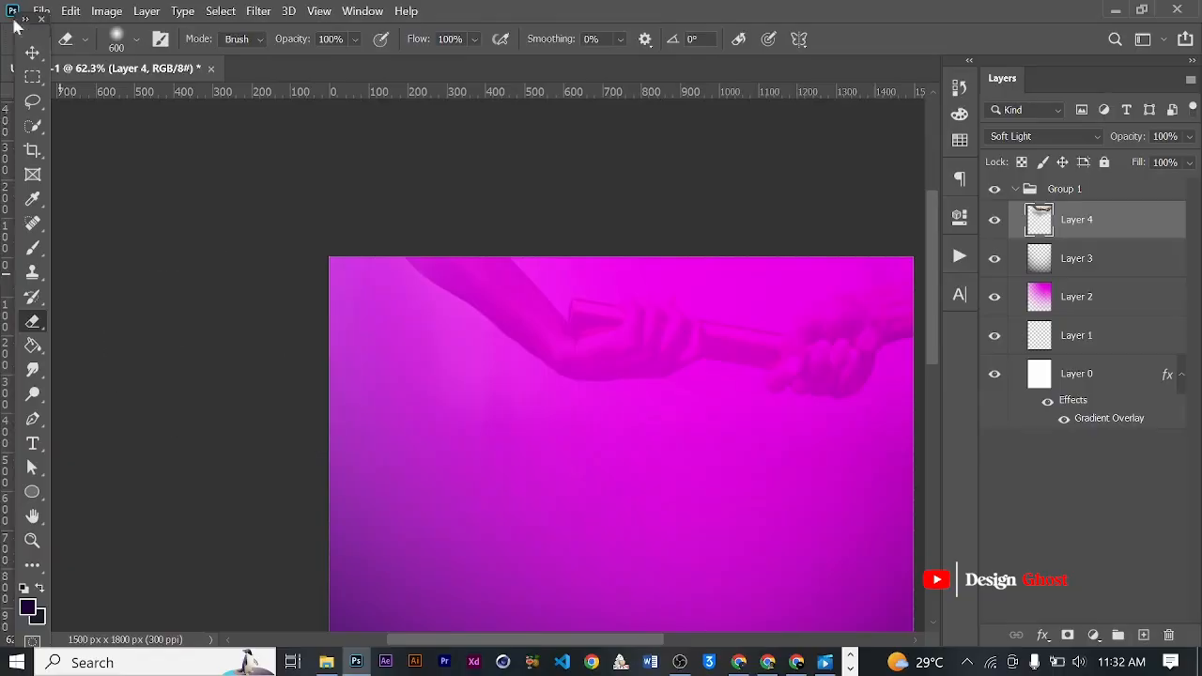
# - Inspect the blended baton photo at the top of the flyer up close and within the whole design
pyautogui.click(36, 58)
pyautogui.scroll(-4, 666, 442)
pyautogui.scroll(3, 523, 243)
pyautogui.moveTo(532, 211); pyautogui.dragTo(528, 274)
pyautogui.press('Return')
pyautogui.hotkey('ctrl', '0')
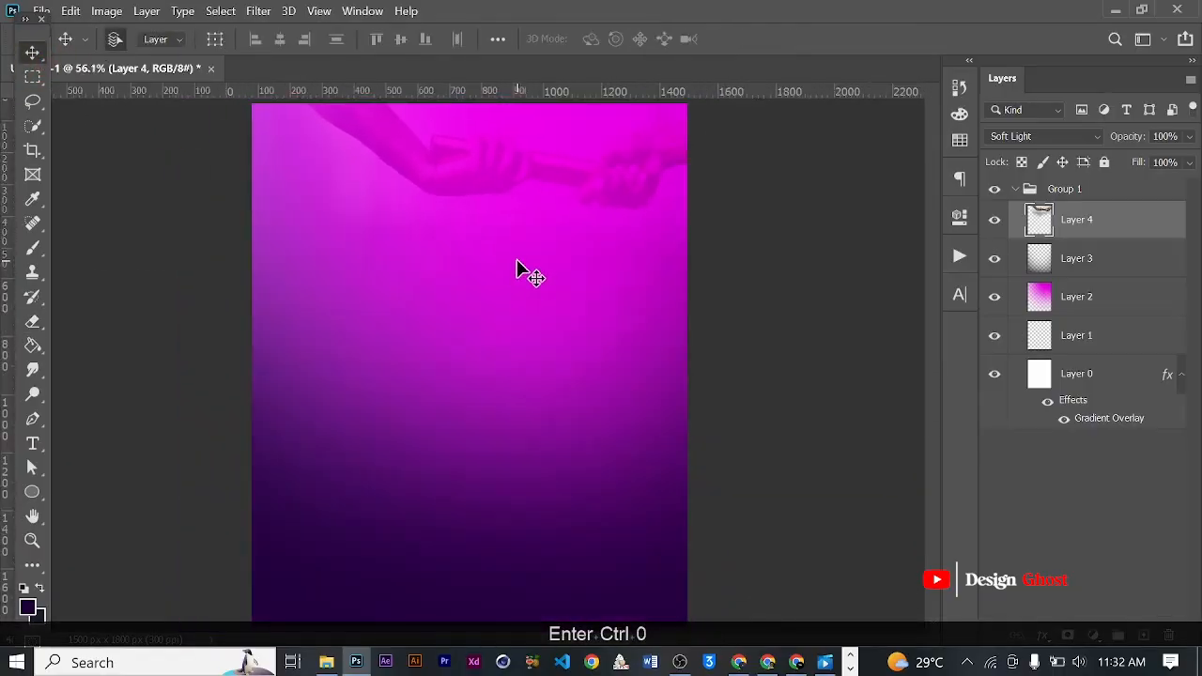
pyautogui.scroll(2, 517, 268)
pyautogui.moveTo(577, 180); pyautogui.dragTo(579, 260)
pyautogui.press('Return')
pyautogui.hotkey('ctrl', '0')
pyautogui.scroll(2, 564, 244)
pyautogui.moveTo(569, 190); pyautogui.dragTo(572, 312)
pyautogui.scroll(-6, 518, 316)
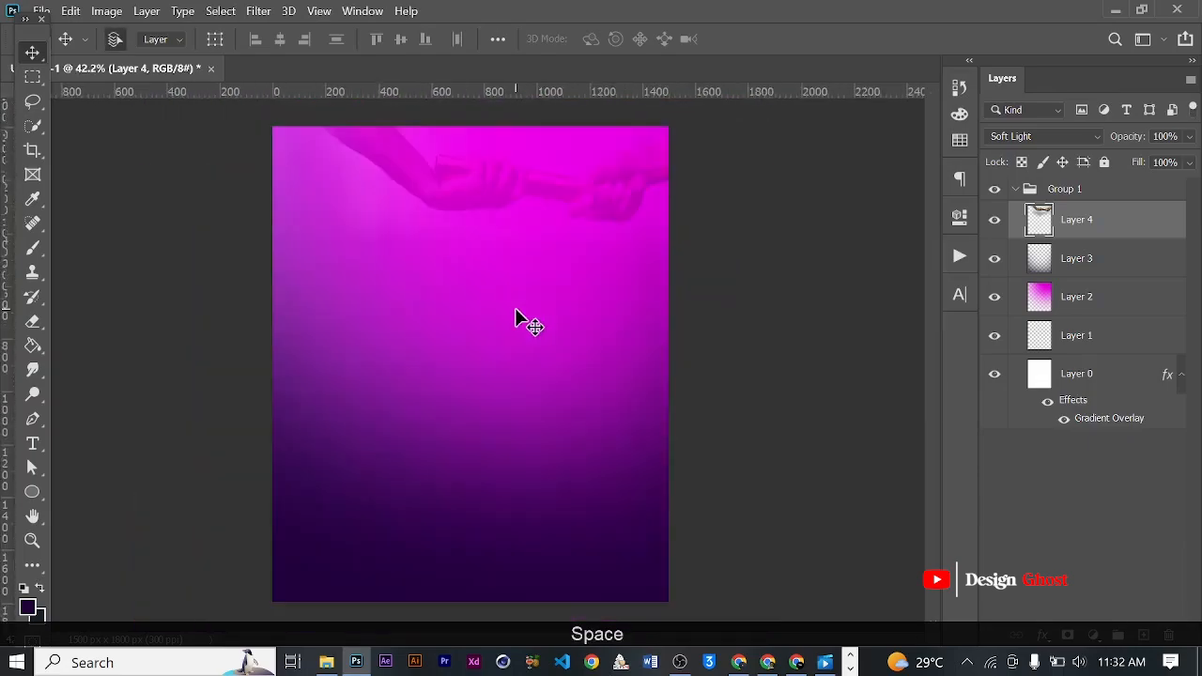
# - Set the foreground color to light pink ff5ffd, starting from magenta sampled at the flyer's upper edge
pyautogui.scroll(4, 570, 195)
pyautogui.moveTo(575, 194); pyautogui.dragTo(579, 294)
pyautogui.scroll(-1, 579, 295)
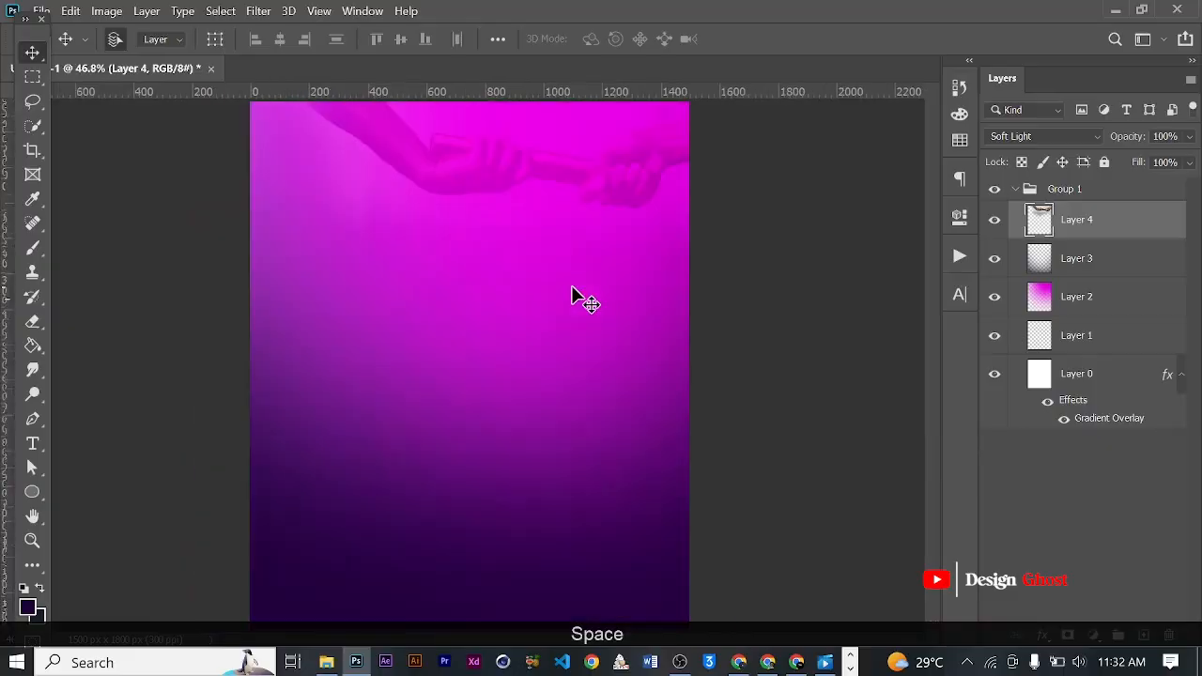
pyautogui.click(31, 610)
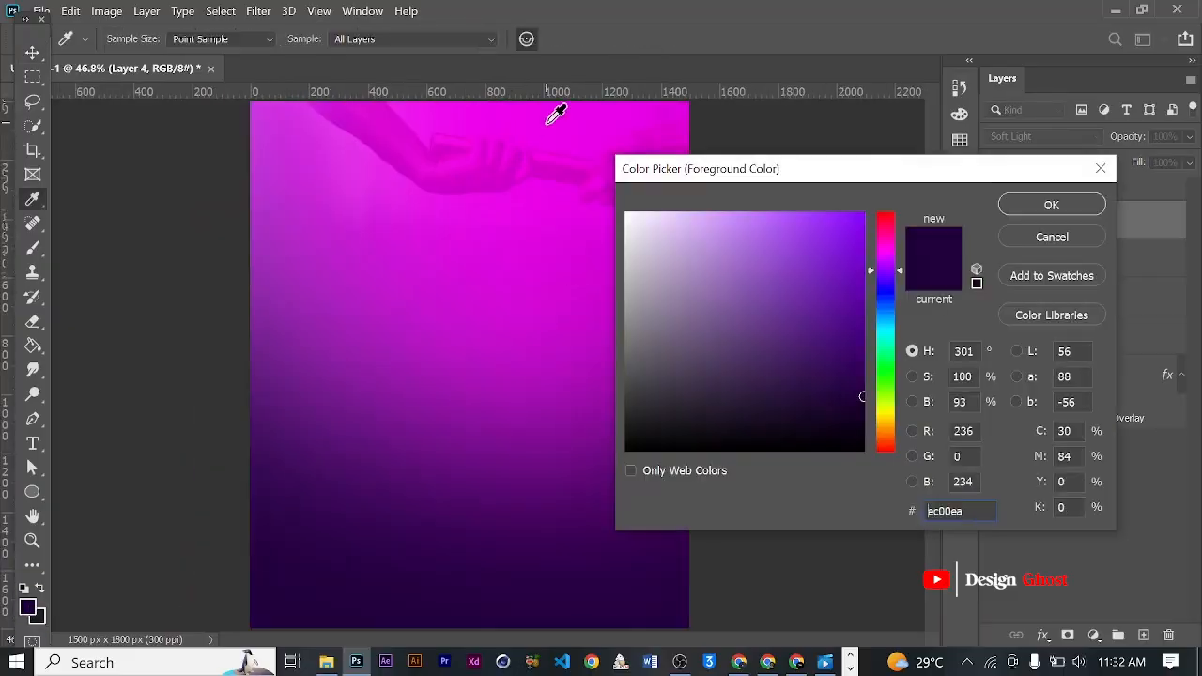
pyautogui.click(550, 107)
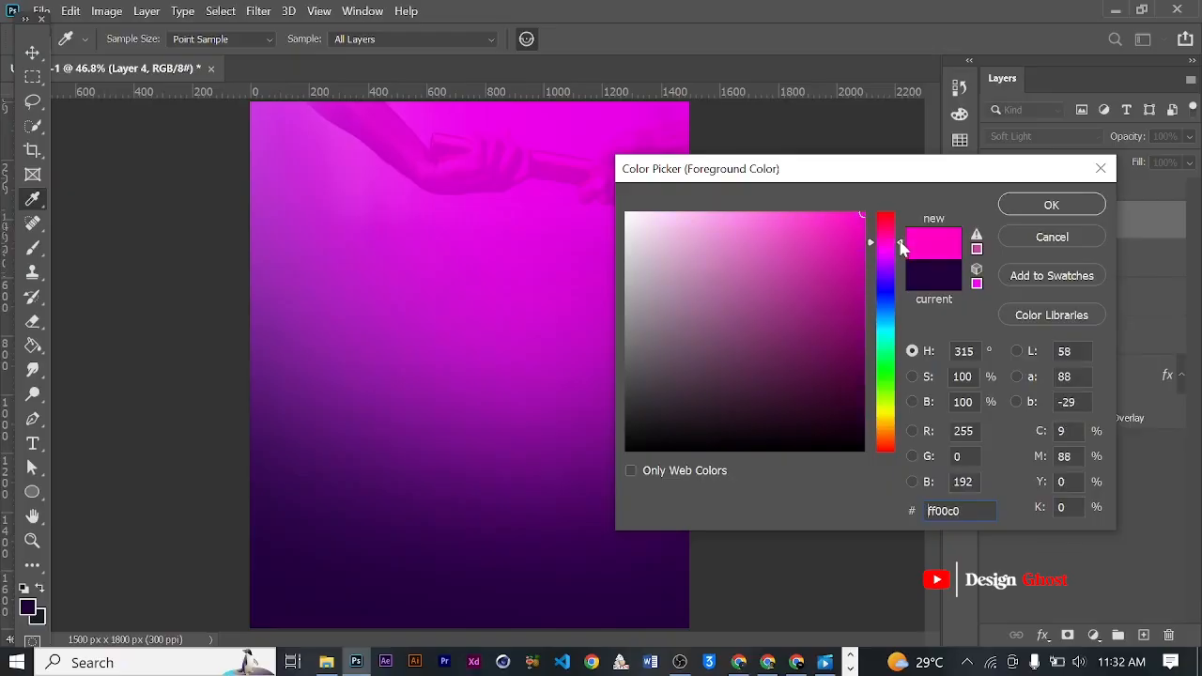
pyautogui.moveTo(796, 215); pyautogui.dragTo(775, 194)
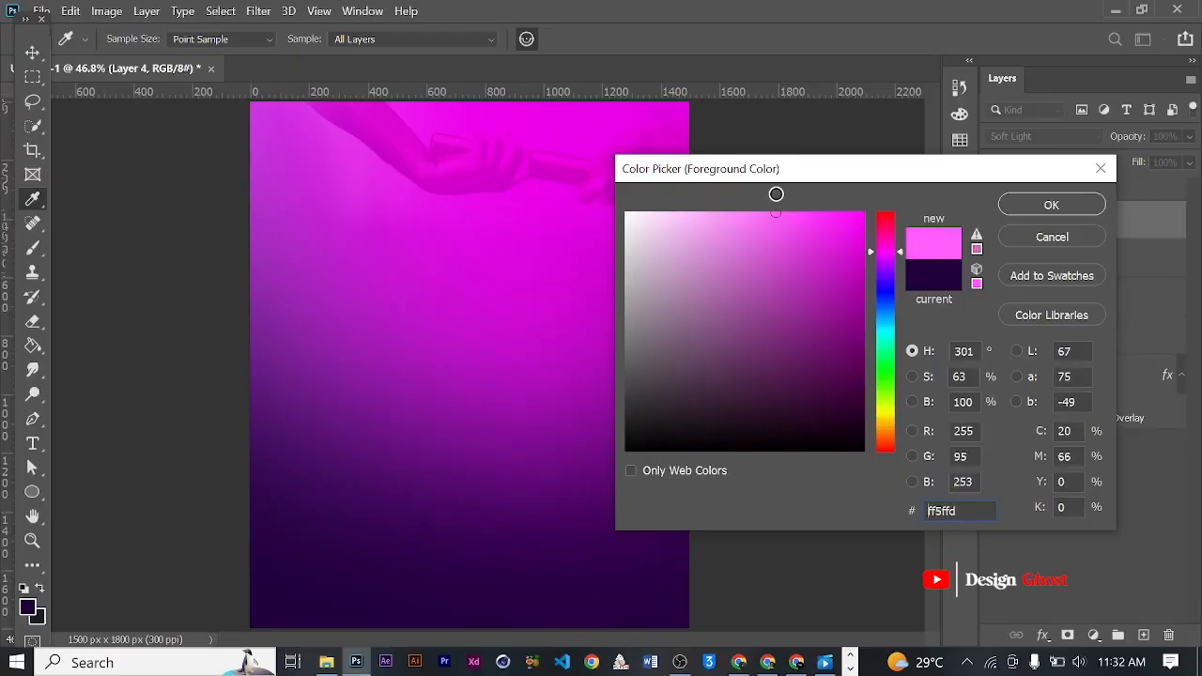
pyautogui.click(1018, 201)
# - Add a new layer above the baton photo and dab a soft 1700 px light pink brush glow over the flyer's upper-right corner
pyautogui.scroll(-6, 470, 306)
pyautogui.scroll(4, 472, 307)
pyautogui.press('space')
pyautogui.click(498, 362)
pyautogui.scroll(2, 498, 361)
pyautogui.scroll(2, 516, 341)
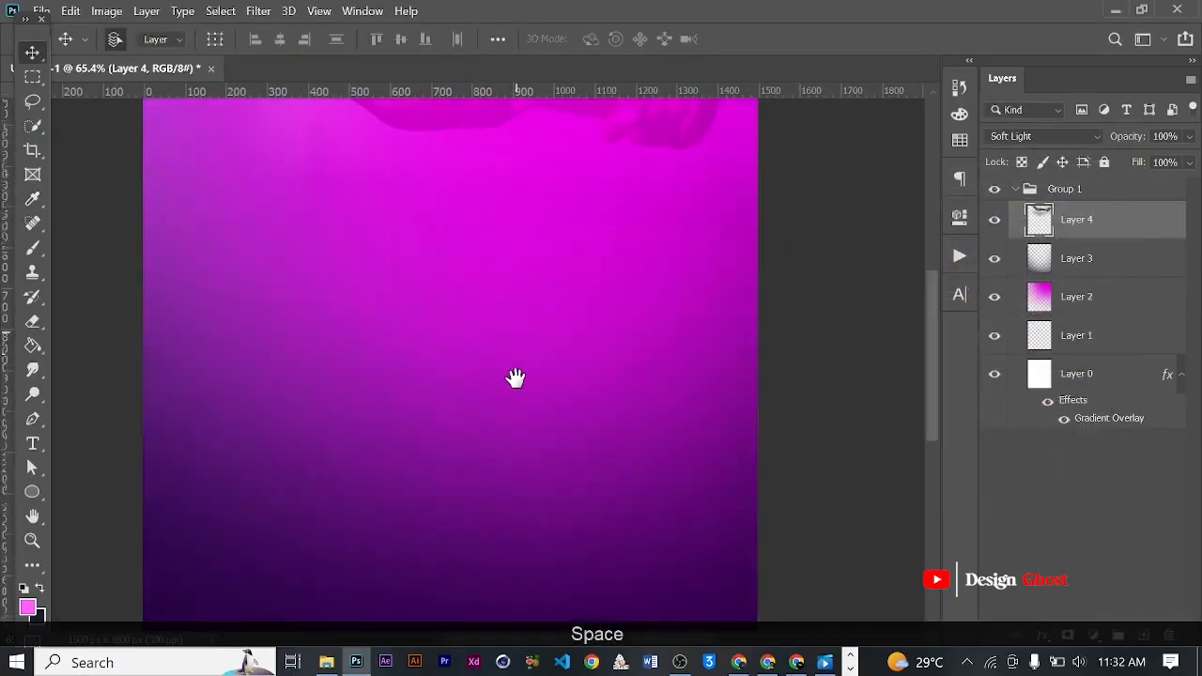
pyautogui.moveTo(515, 341); pyautogui.dragTo(510, 429)
pyautogui.click(1138, 638)
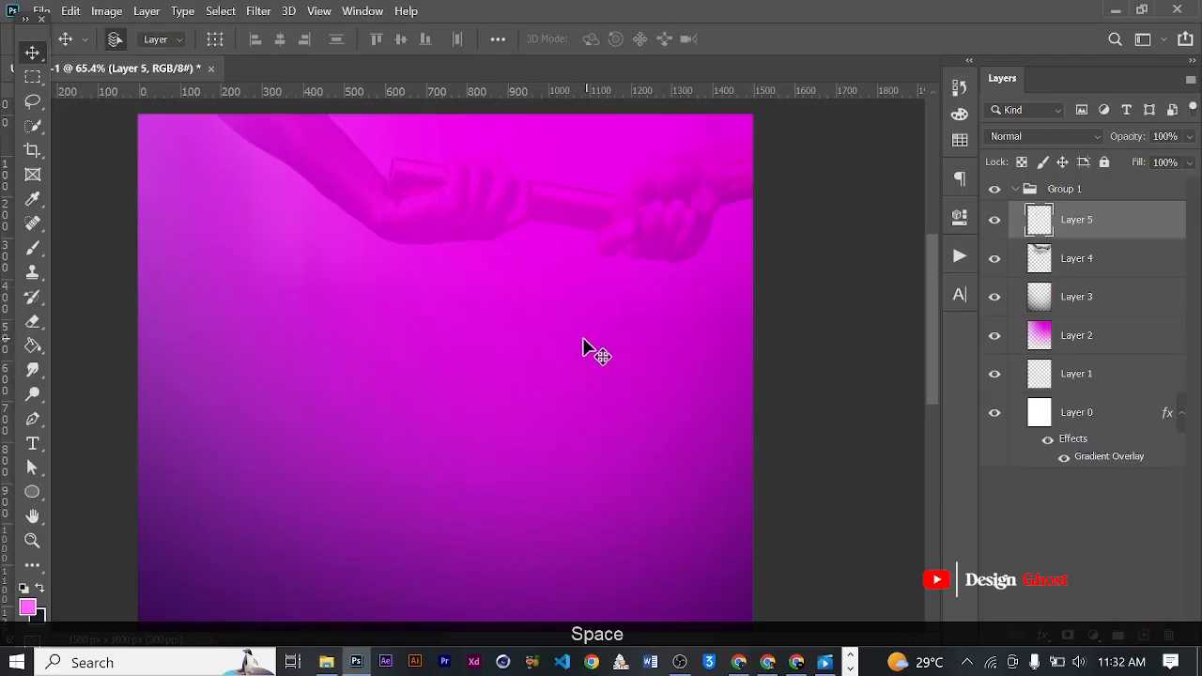
pyautogui.scroll(-2, 579, 337)
pyautogui.press('b')
pyautogui.scroll(-3, 658, 230)
pyautogui.press('[')
pyautogui.press('[')
pyautogui.press('[')
pyautogui.press('[')
pyautogui.press('[')
pyautogui.press('[')
pyautogui.press('[')
pyautogui.press('[')
pyautogui.press('[')
pyautogui.press('[')
pyautogui.press('[')
pyautogui.press('[')
pyautogui.press('[')
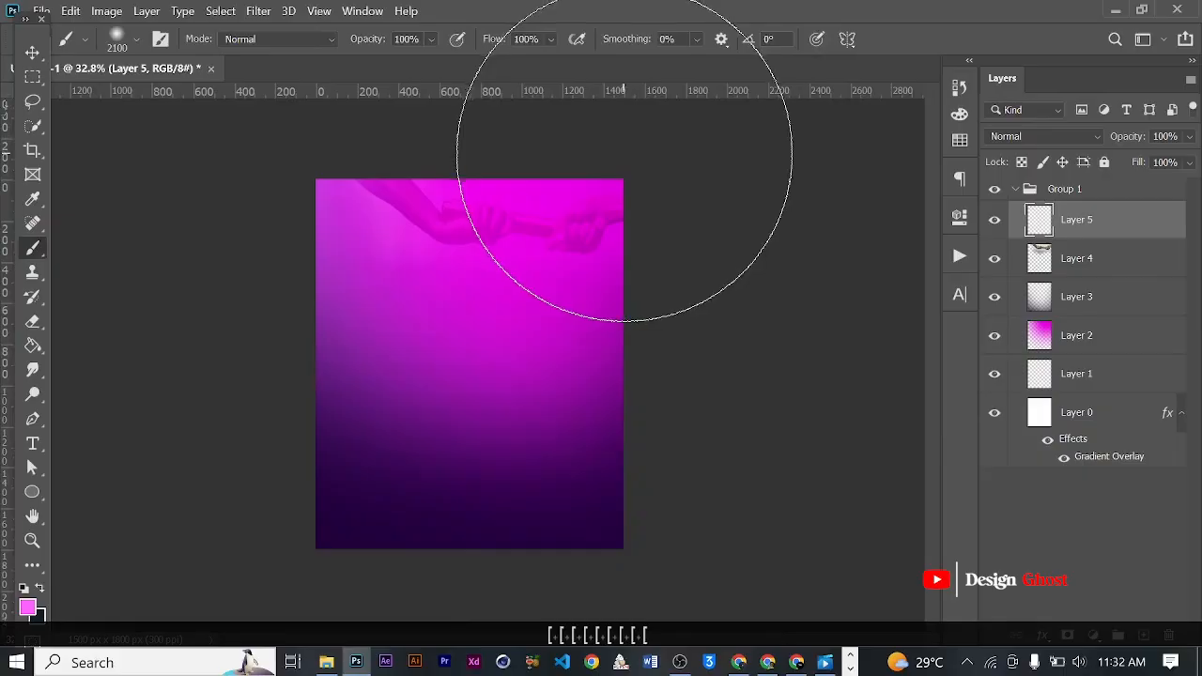
pyautogui.click(635, 167)
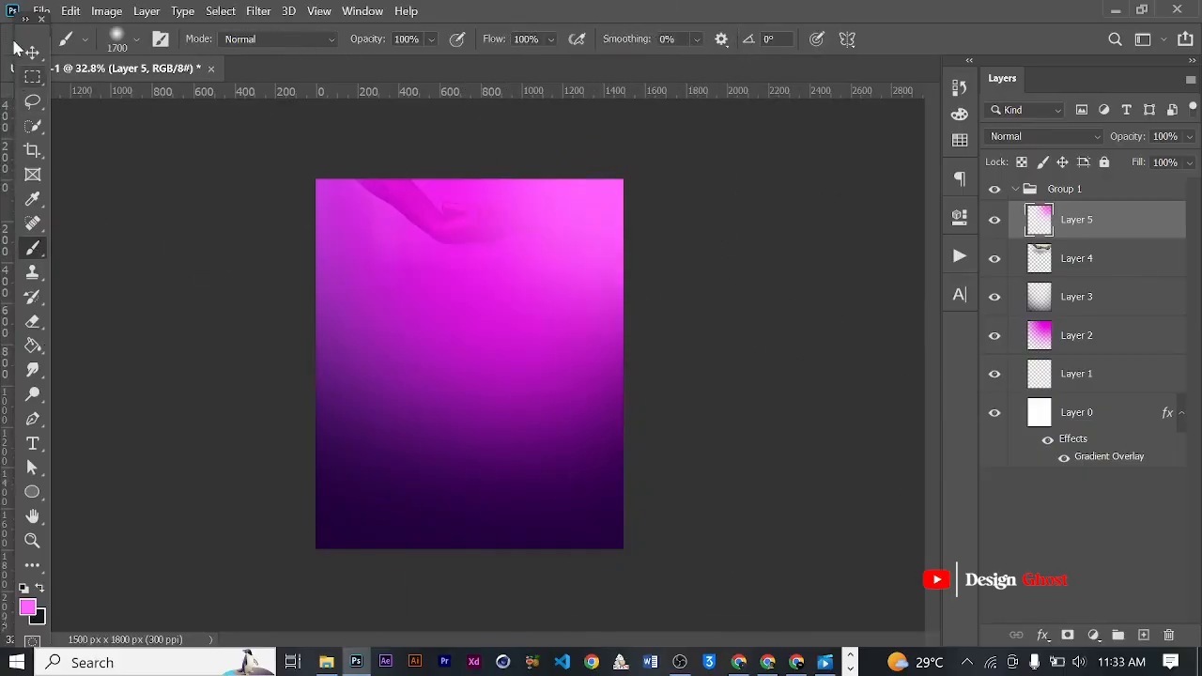
pyautogui.press('v')
pyautogui.scroll(3, 425, 225)
pyautogui.moveTo(461, 175); pyautogui.dragTo(391, 172)
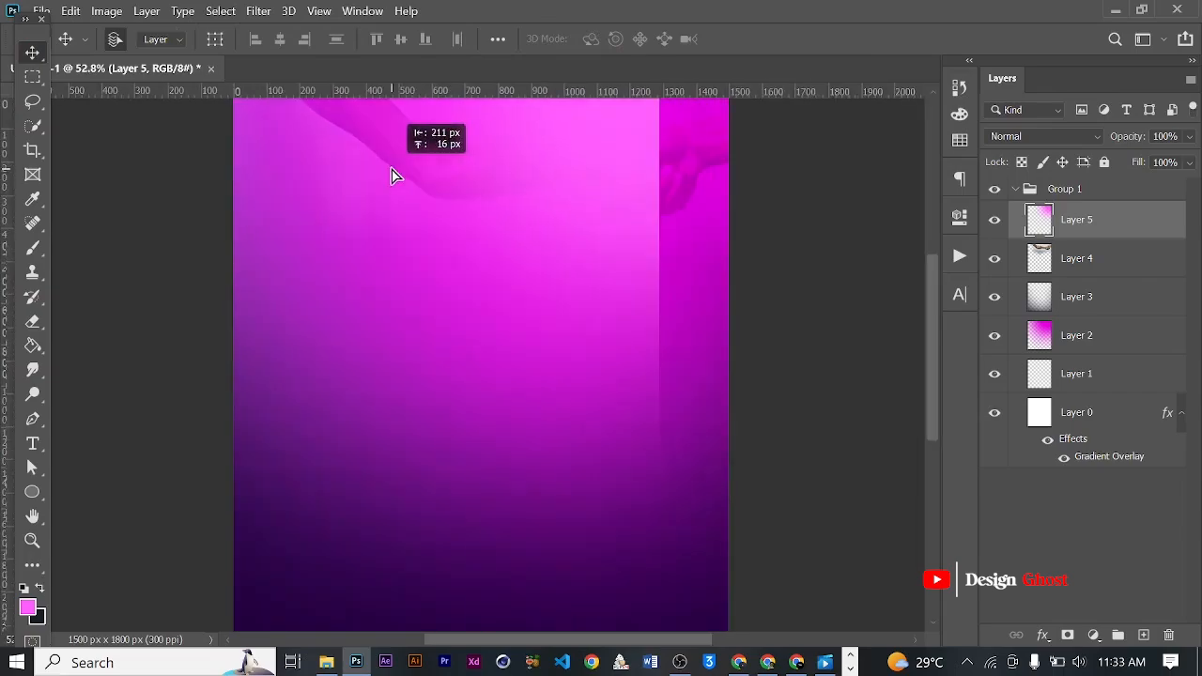
pyautogui.hotkey('ctrl', 'z')
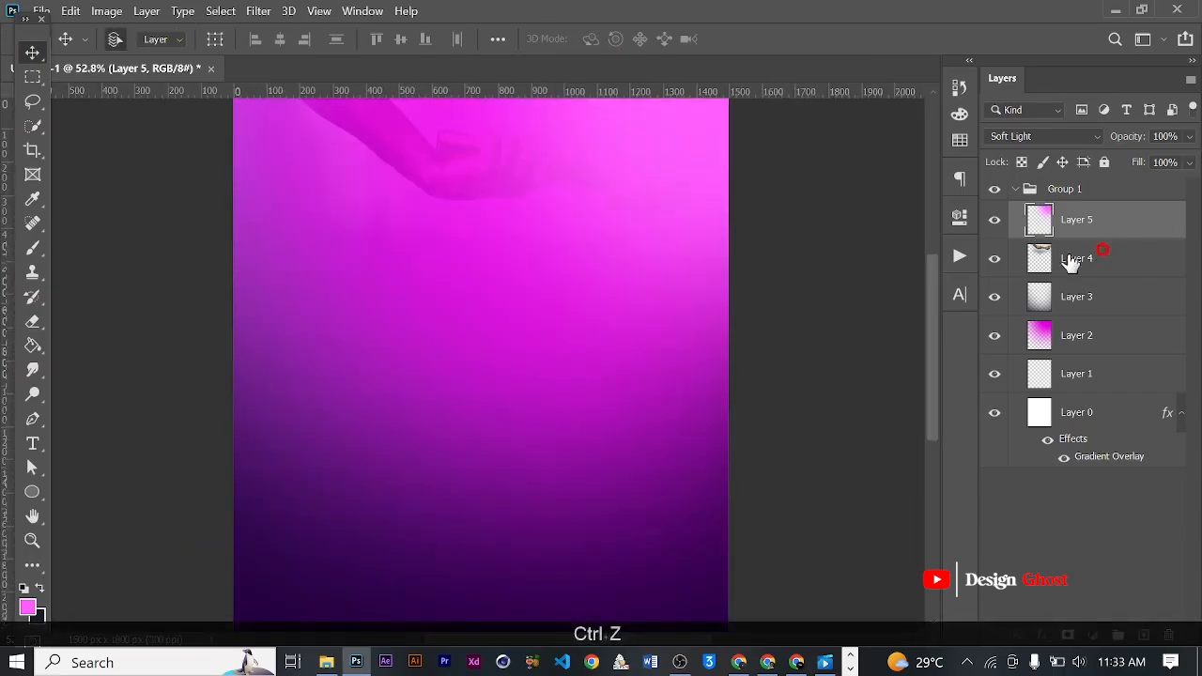
# - Shift the baton photo on Layer 4 left and slightly up, clear of the pink glow
pyautogui.click(1103, 258)
pyautogui.hotkey('ctrl', 't')
pyautogui.moveTo(523, 208); pyautogui.dragTo(470, 195)
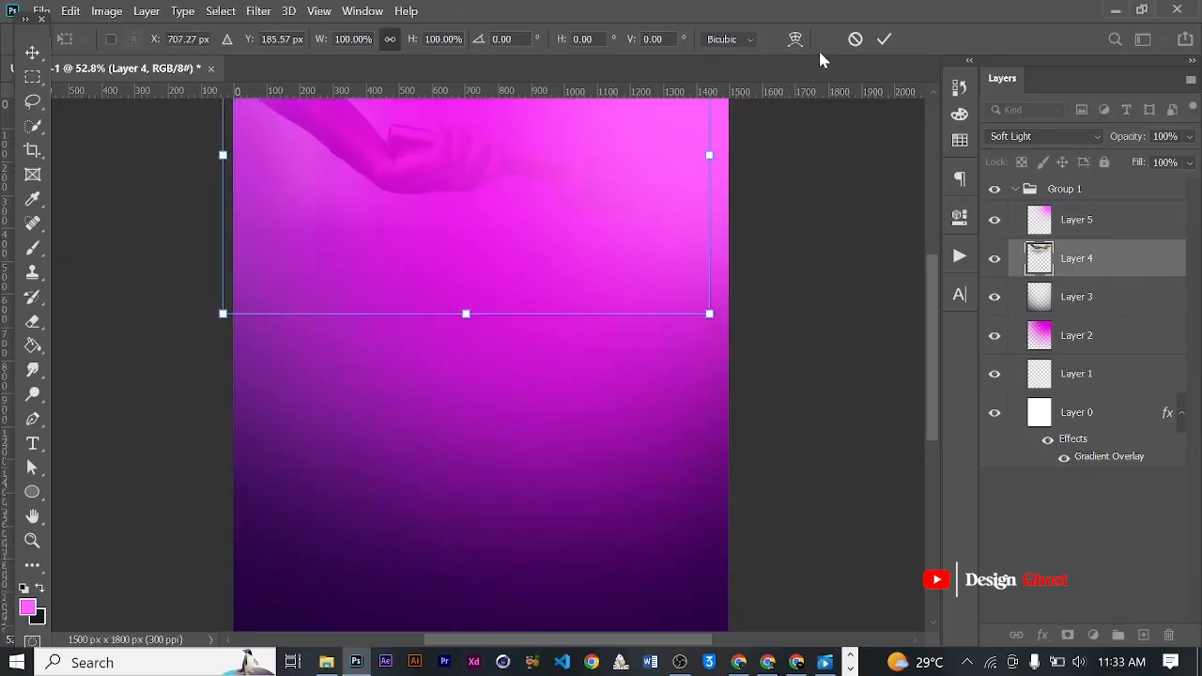
pyautogui.press('Return')
pyautogui.hotkey('ctrl', '0')
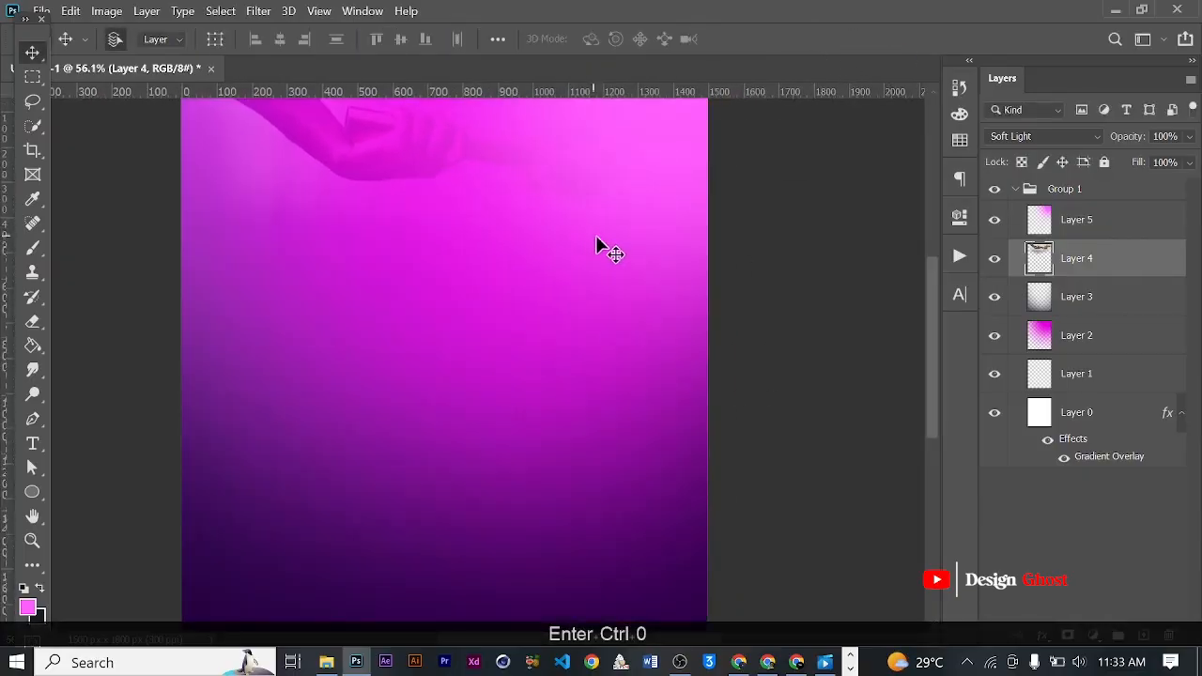
pyautogui.press('space')
pyautogui.click(1121, 225)
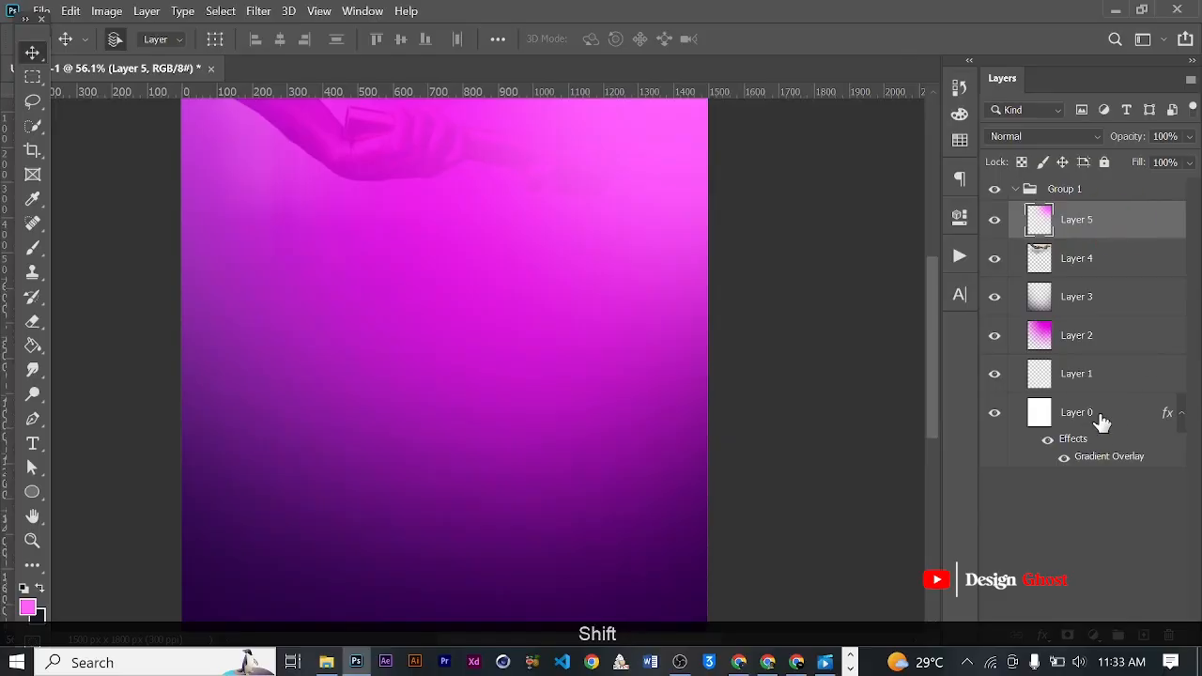
pyautogui.keyDown('shift'); pyautogui.click(1100, 420); pyautogui.keyUp('shift')
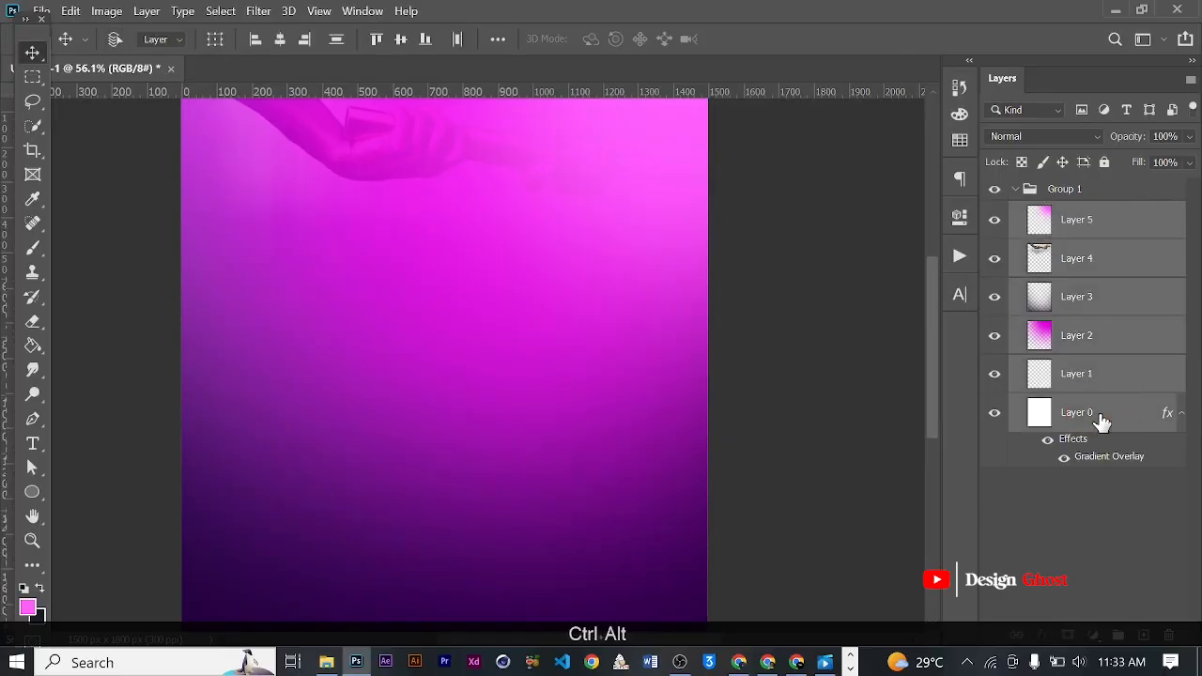
pyautogui.hotkey('ctrl', 'alt', 'e')
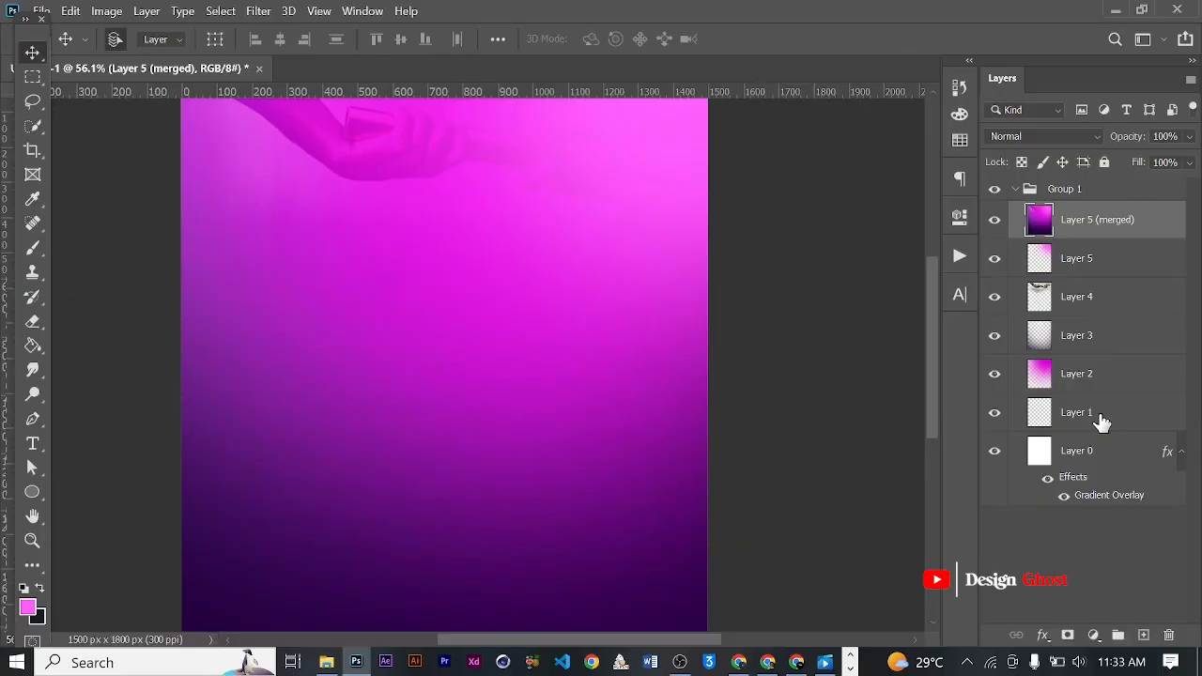
pyautogui.hotkey('ctrl', '0')
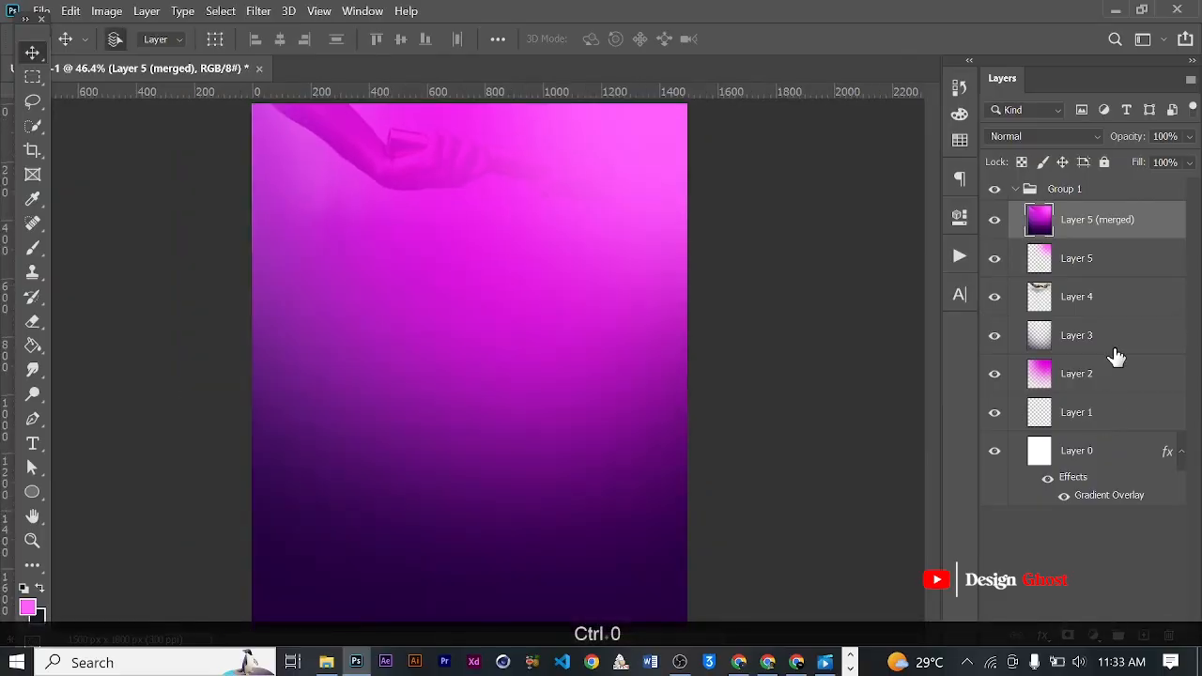
pyautogui.press('BackSpace')
# - Stamp Layer 5 through Layer 0 into one merged copy above them in Group 1
pyautogui.scroll(1, 590, 155)
pyautogui.moveTo(644, 150); pyautogui.dragTo(678, 161)
pyautogui.scroll(-6, 668, 322)
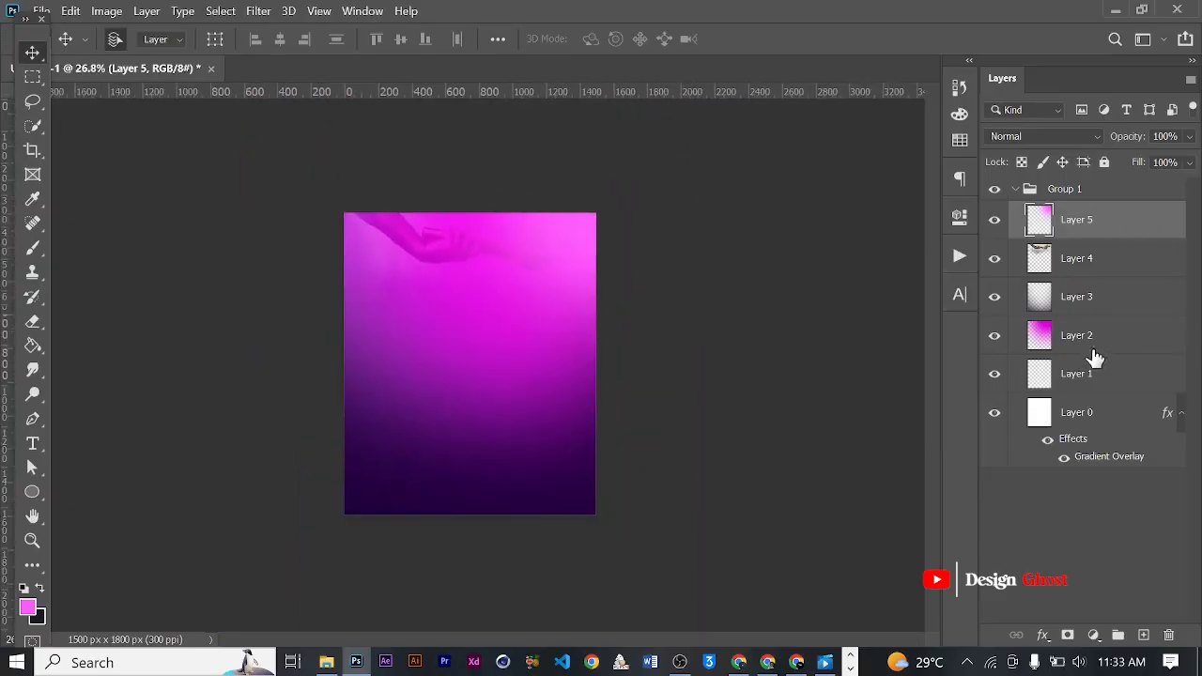
pyautogui.moveTo(574, 239); pyautogui.dragTo(574, 247)
pyautogui.keyDown('shift'); pyautogui.click(1098, 421); pyautogui.keyUp('shift')
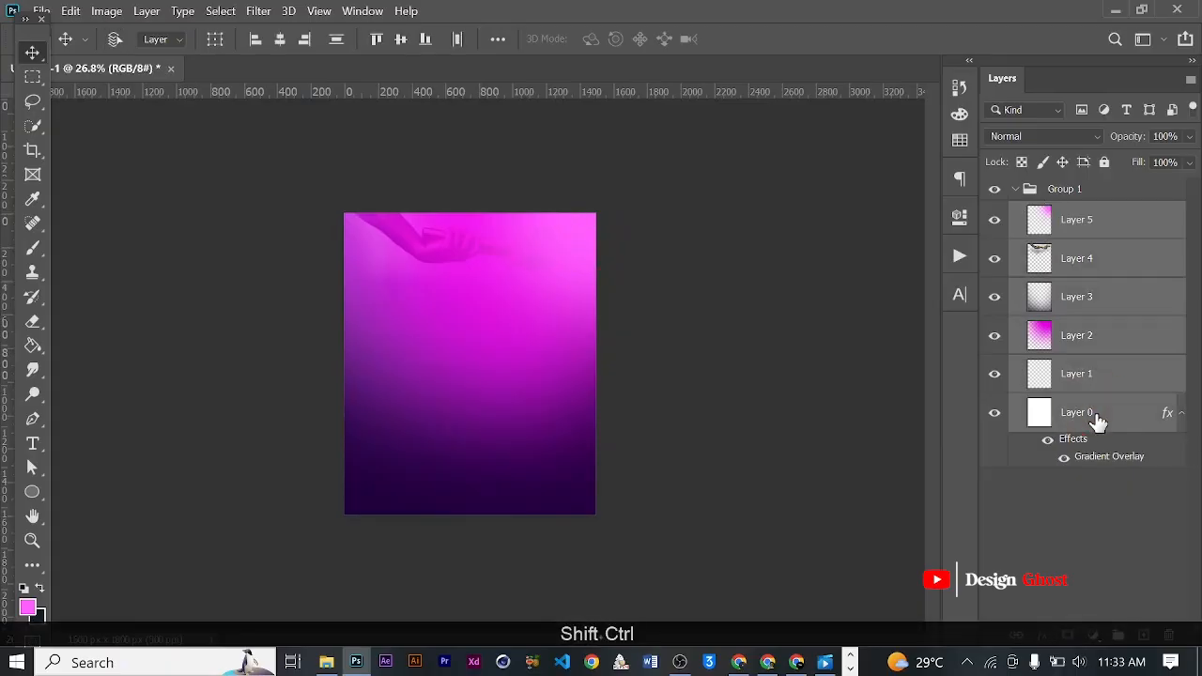
pyautogui.hotkey('ctrl', 'alt', 'e')
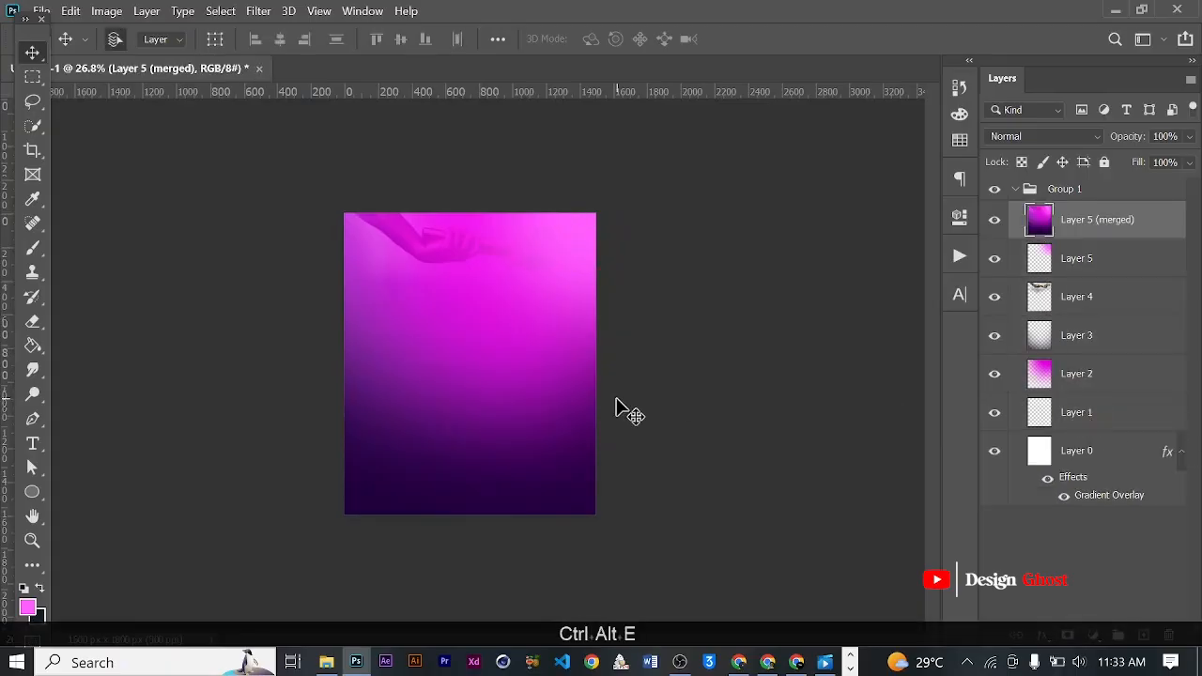
# - Compare the 3DLUT looks in a Color Lookup adjustment on the merged layer and apply 3Strip.look
pyautogui.click(107, 10)
pyautogui.moveTo(182, 54)
pyautogui.click(387, 235)
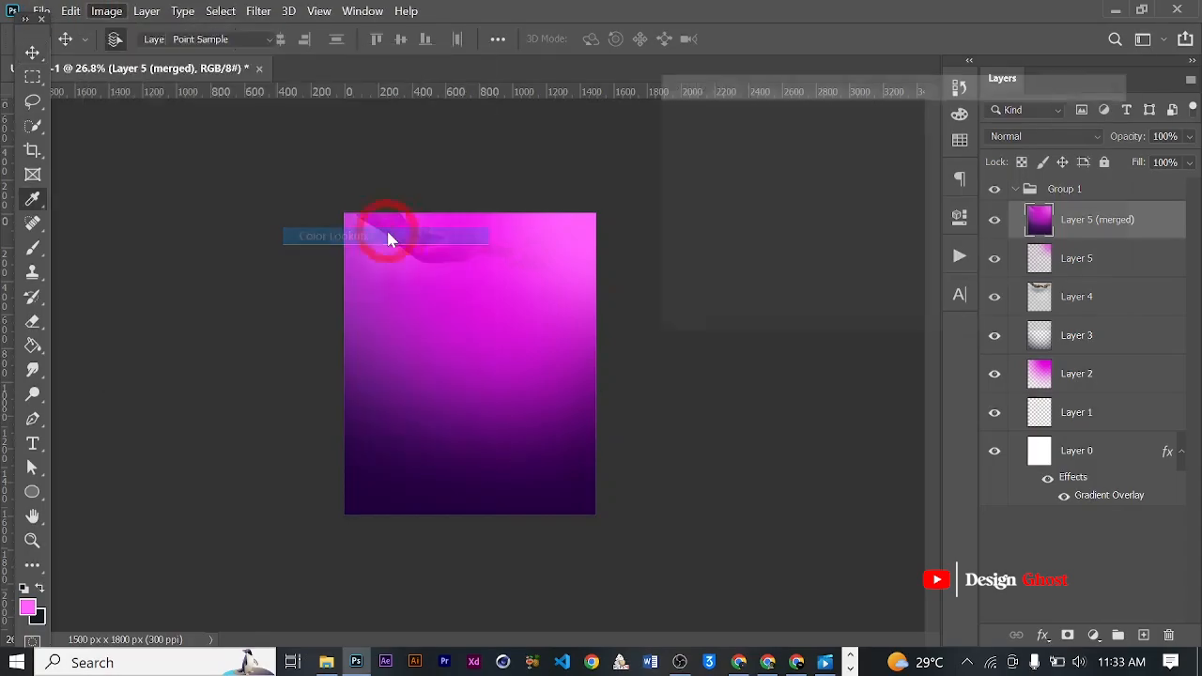
pyautogui.click(920, 142)
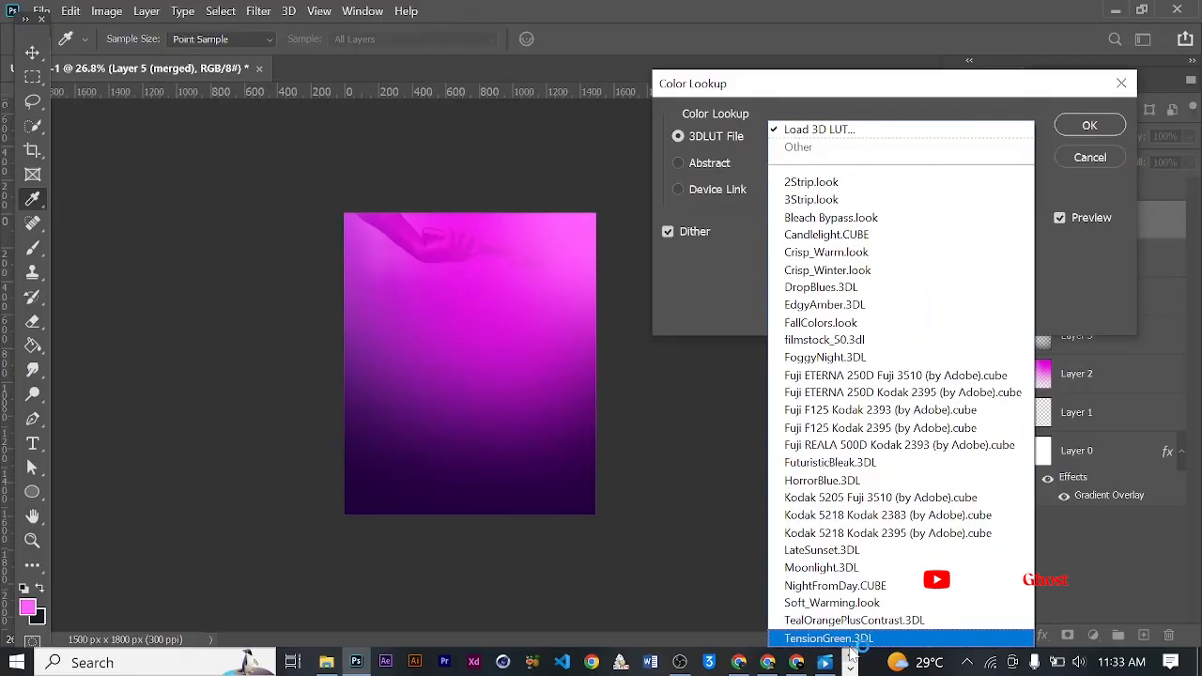
pyautogui.click(848, 642)
pyautogui.press('Up')
pyautogui.press('Up')
pyautogui.press('Up')
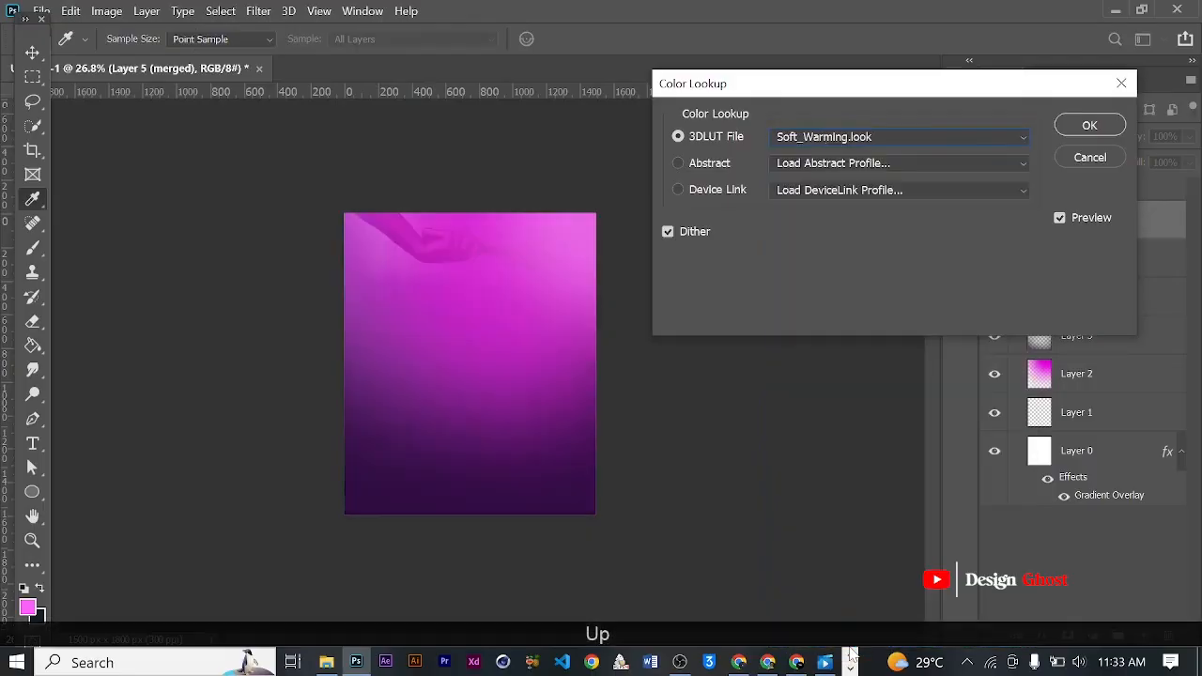
pyautogui.press('Up')
pyautogui.press('Up')
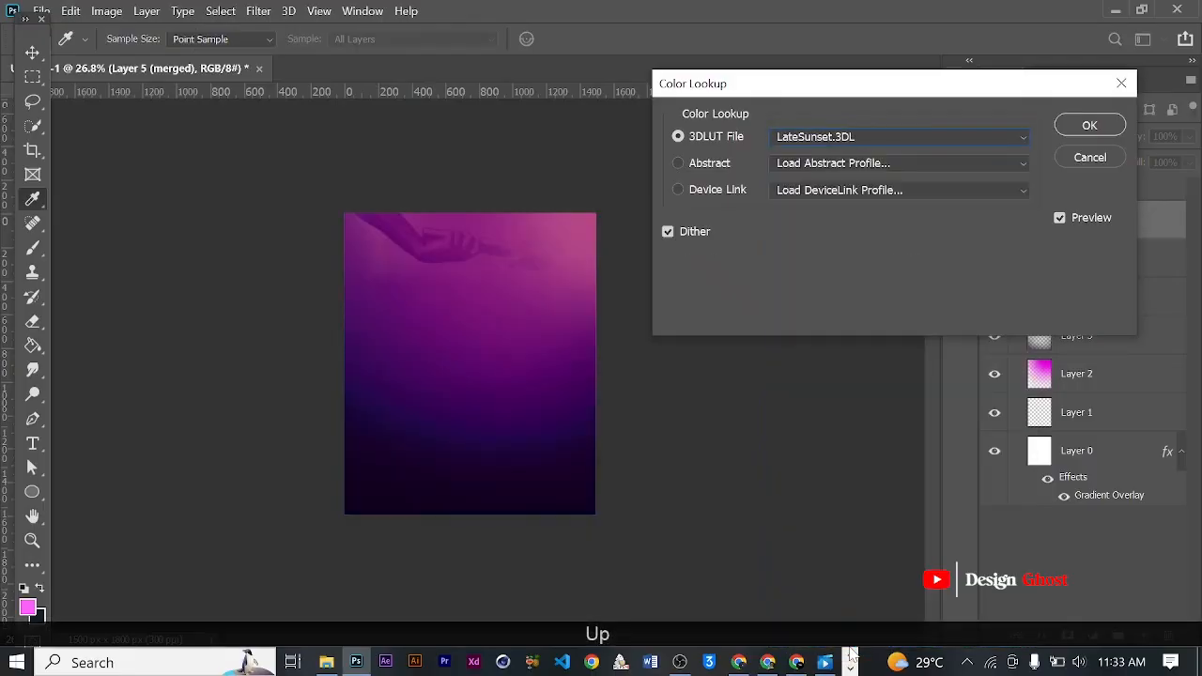
pyautogui.press('Up')
pyautogui.press('Up')
pyautogui.press('Up')
pyautogui.press('Down')
pyautogui.press('Up')
pyautogui.press('Down')
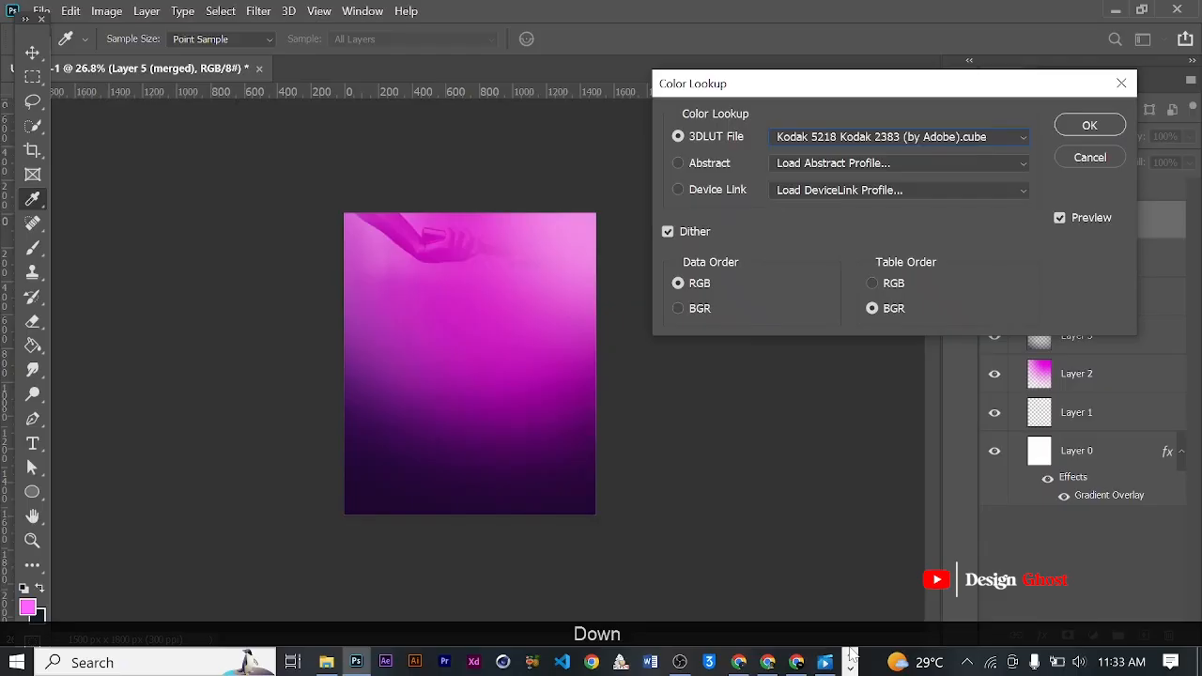
pyautogui.press('Up')
pyautogui.press('Up')
pyautogui.press('Up')
pyautogui.press('Up')
pyautogui.press('Up')
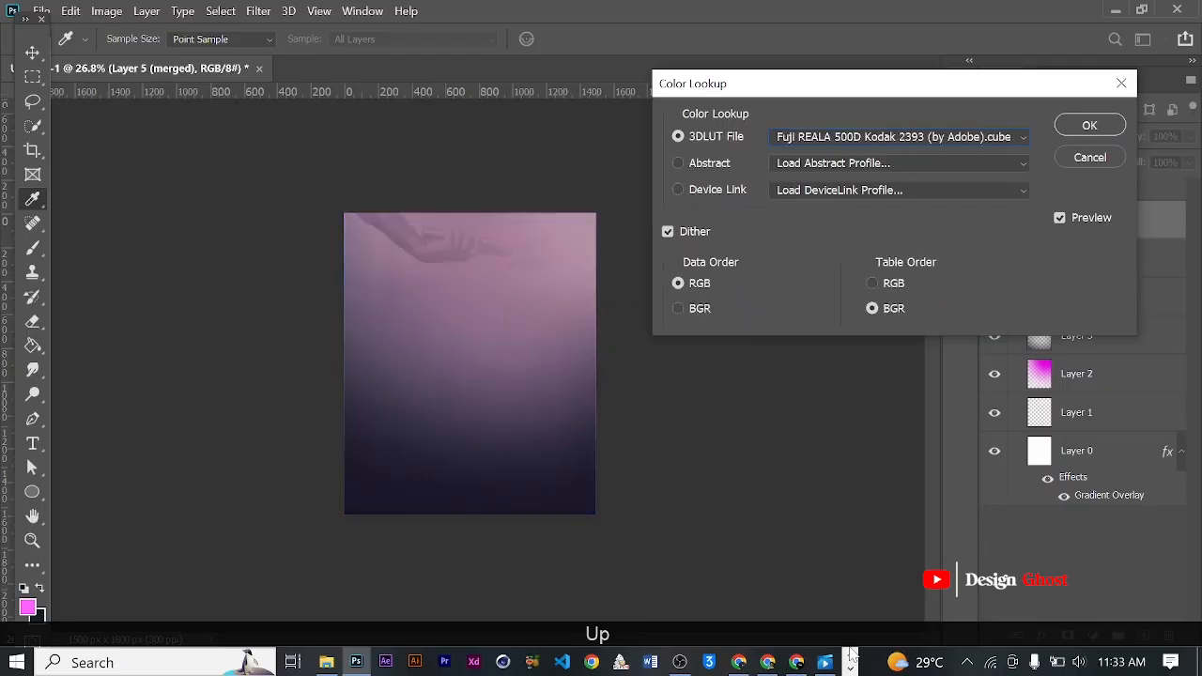
pyautogui.press('Up')
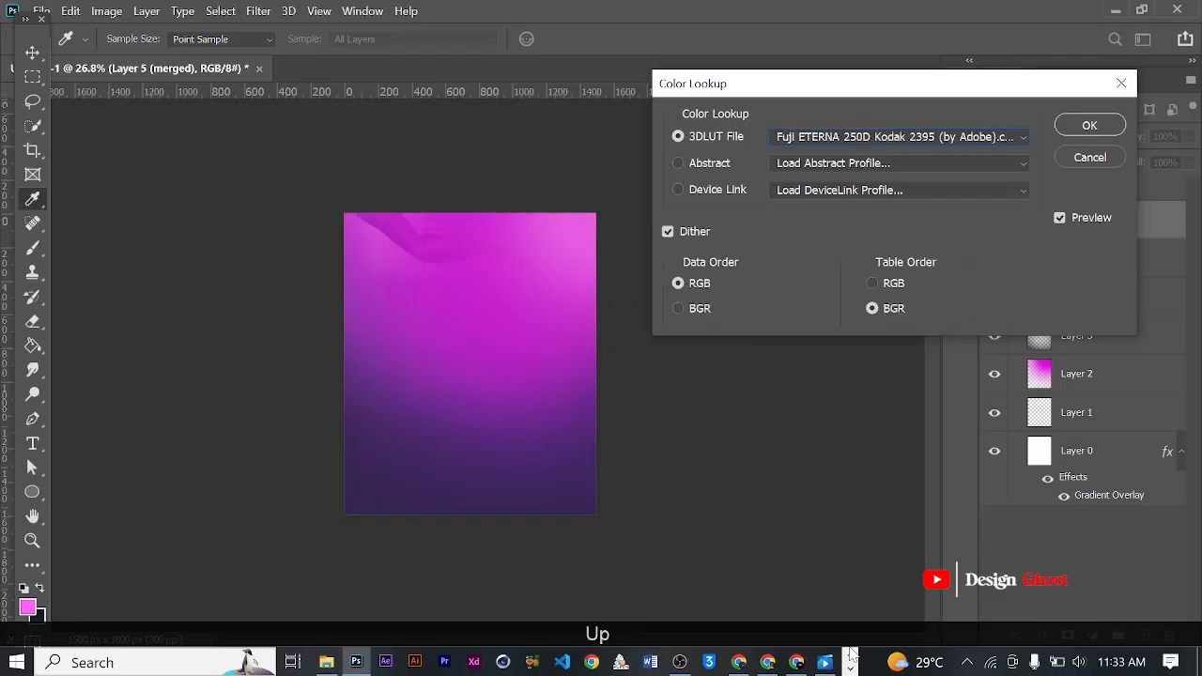
pyautogui.press('Up')
pyautogui.press('Up')
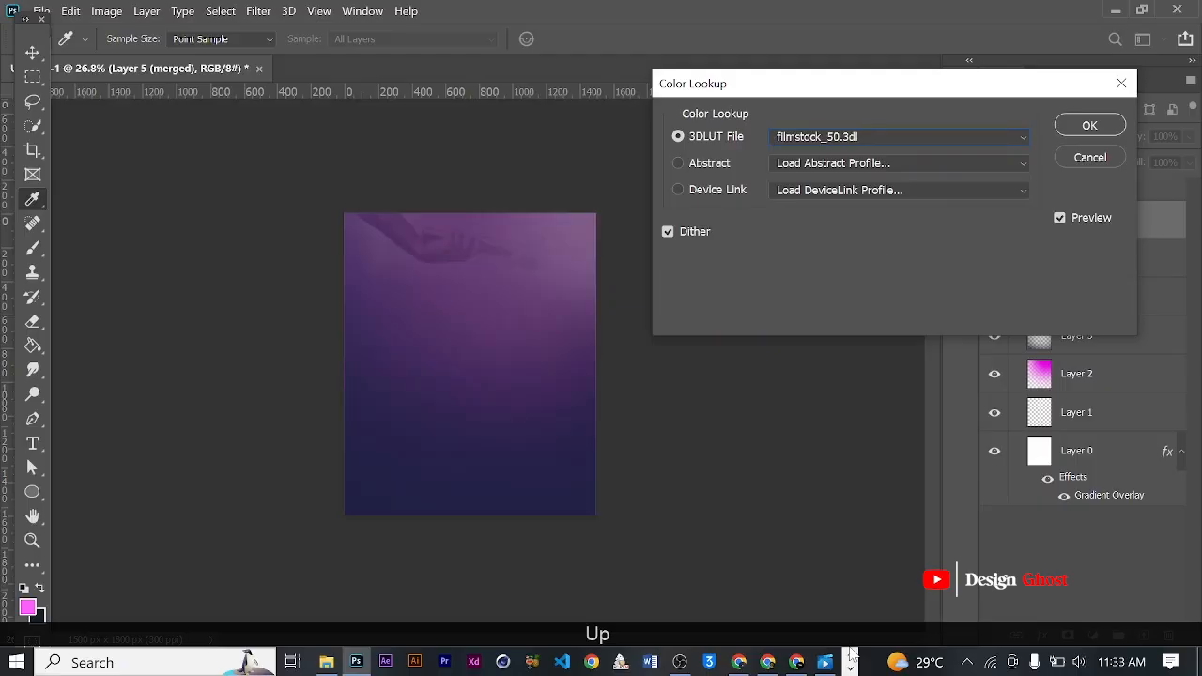
pyautogui.press('Up')
pyautogui.press('Up')
pyautogui.press('Up')
pyautogui.press('Up')
pyautogui.press('Up')
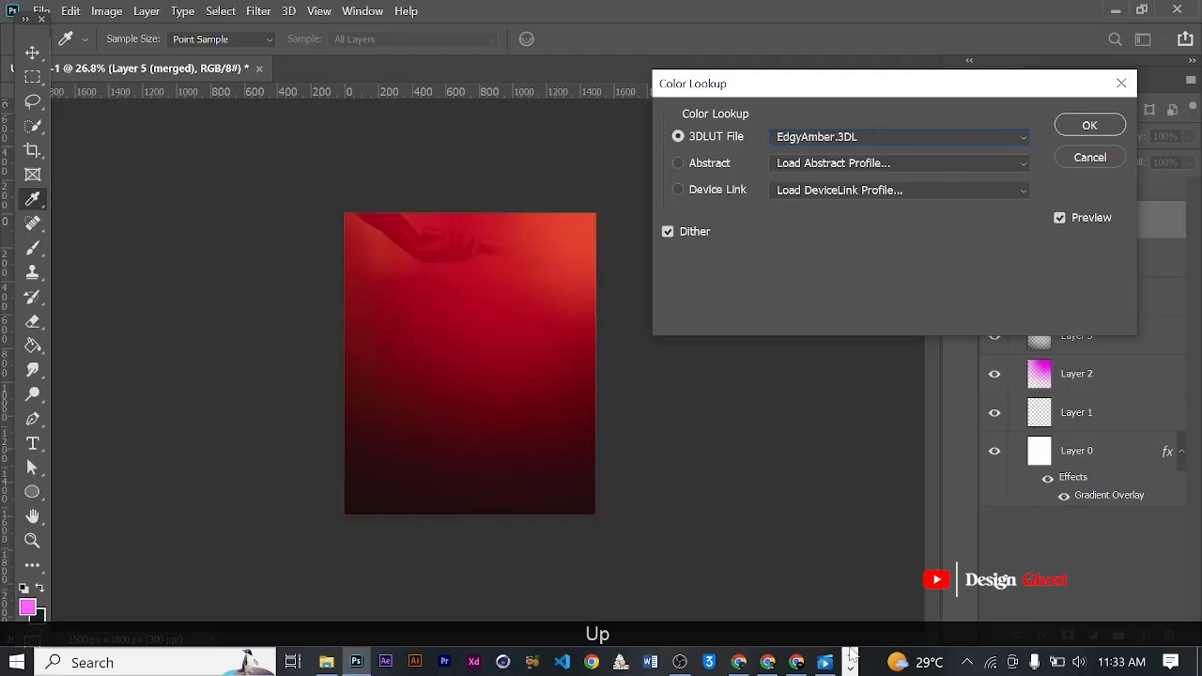
pyautogui.press('Up')
pyautogui.press('Up')
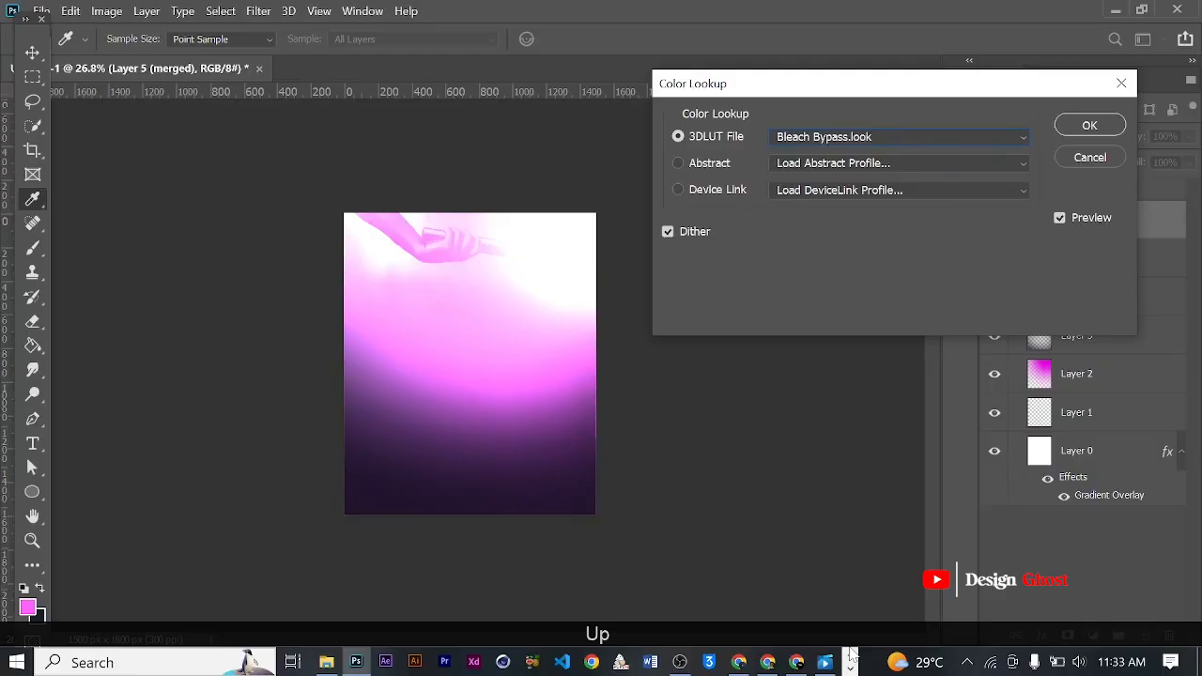
pyautogui.press('Down')
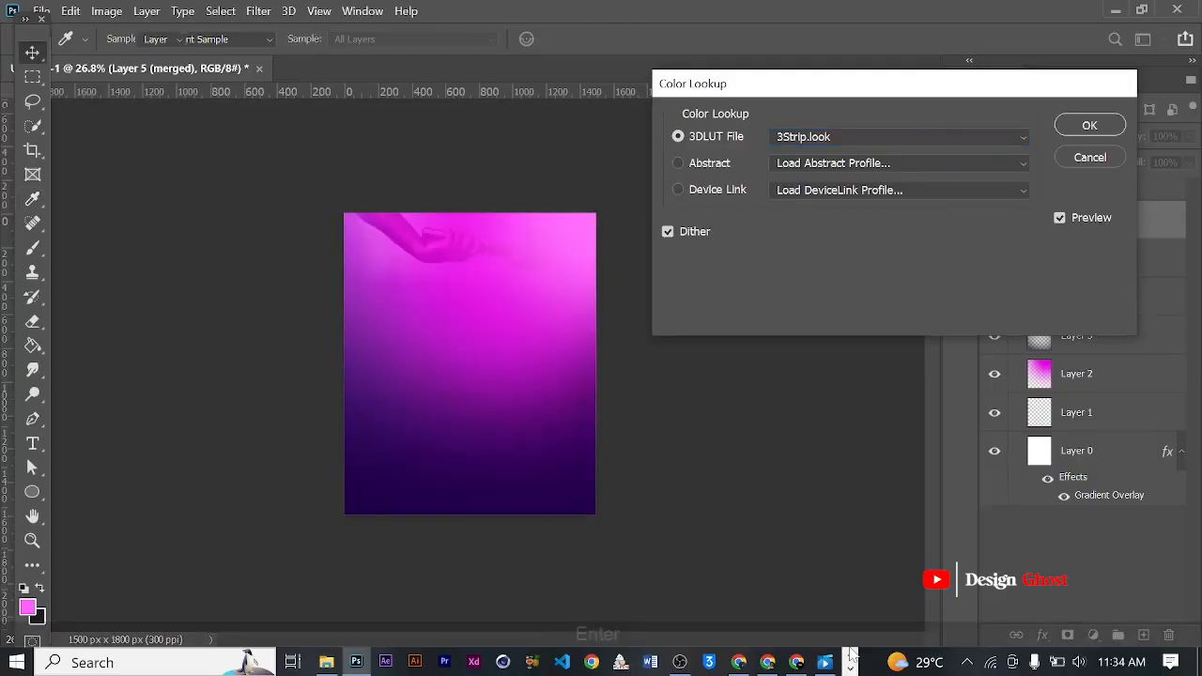
pyautogui.press('Return')
pyautogui.press('Return')
pyautogui.press('Return')
# - Collapse Group 1 and rename it Background
pyautogui.hotkey('ctrl', '0')
pyautogui.press('space')
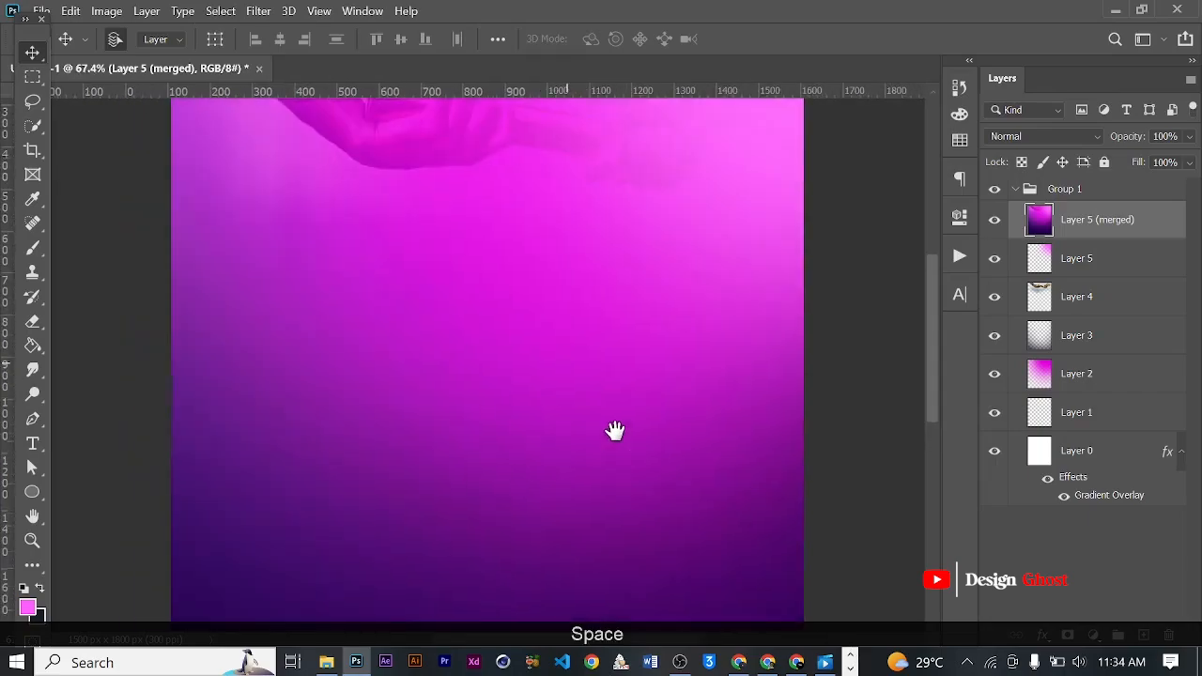
pyautogui.press('Return')
pyautogui.hotkey('ctrl', '0')
pyautogui.scroll(-2, 560, 388)
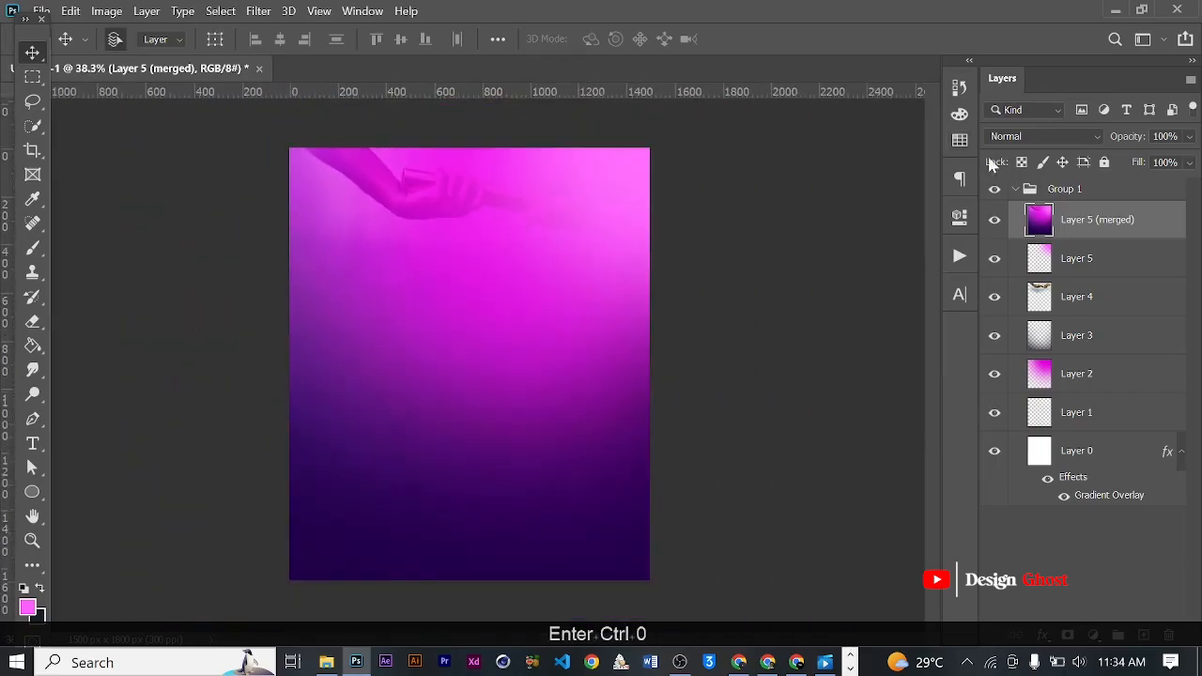
pyautogui.click(1016, 190)
pyautogui.click(1066, 193)
pyautogui.doubleClick(1067, 196)
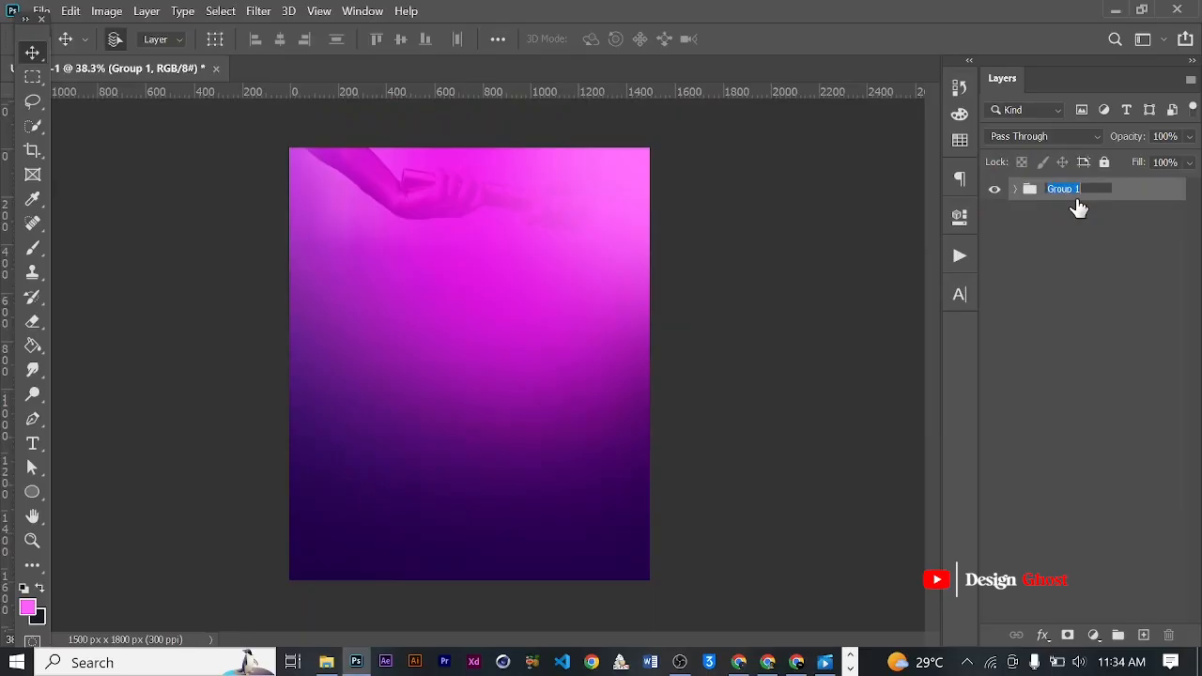
pyautogui.write('Background')
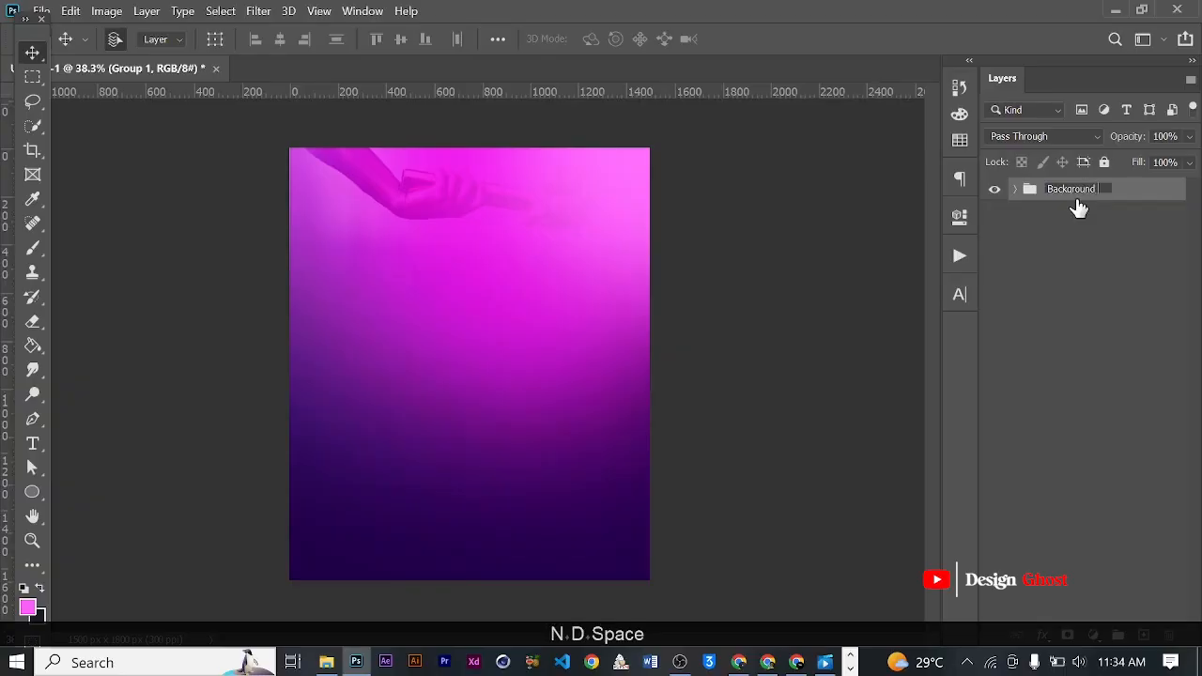
pyautogui.press('Return')
pyautogui.scroll(5, 456, 195)
pyautogui.moveTo(510, 226); pyautogui.dragTo(521, 263)
pyautogui.hotkey('ctrl', '0')
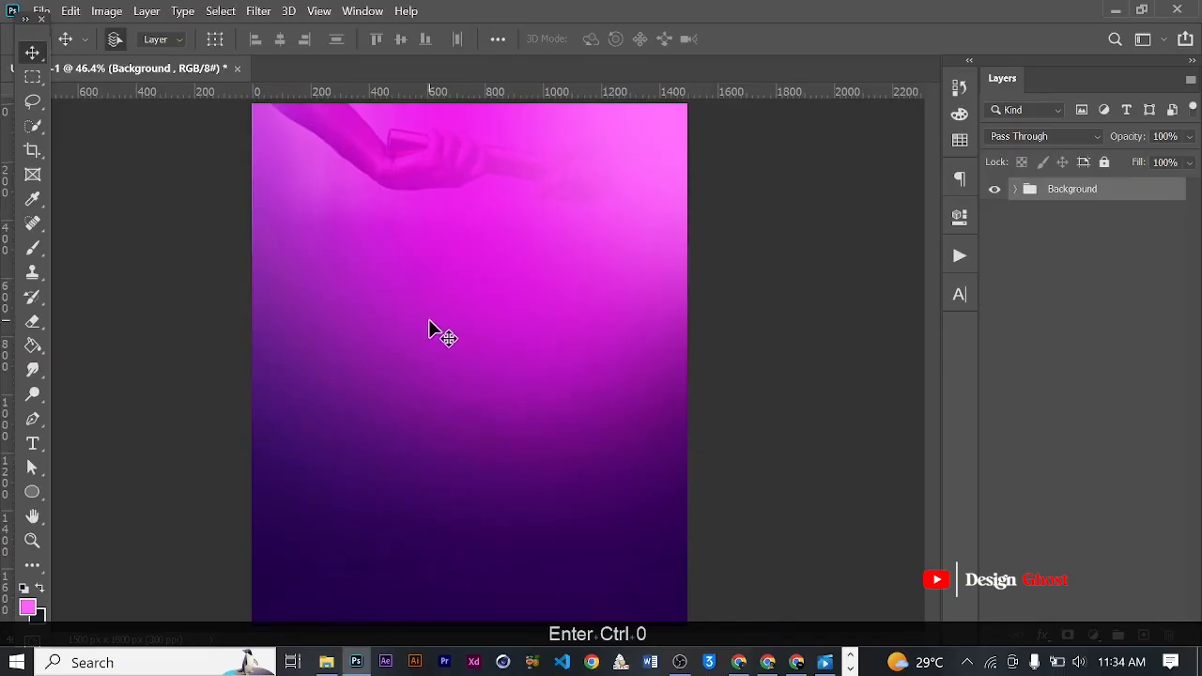
# - Add the text "Divine Exchange" in white 7 pt Poppins Bold below the baton hands
pyautogui.scroll(2, 429, 329)
pyautogui.click(31, 451)
pyautogui.press('space')
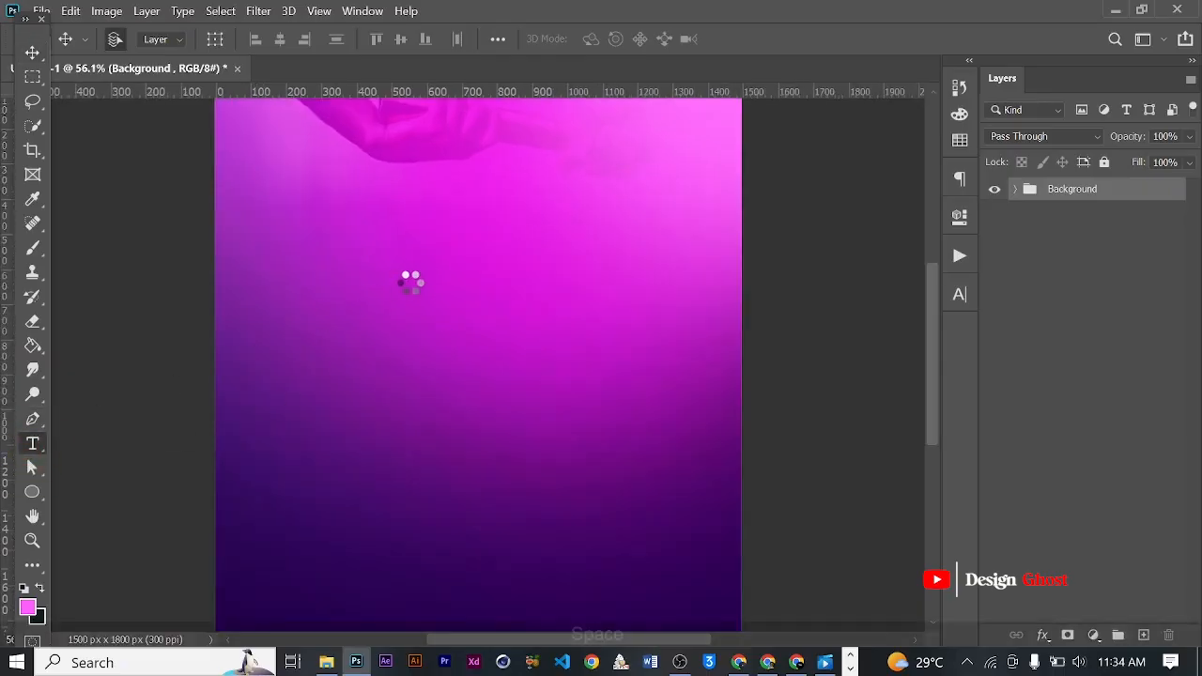
pyautogui.scroll(2, 399, 282)
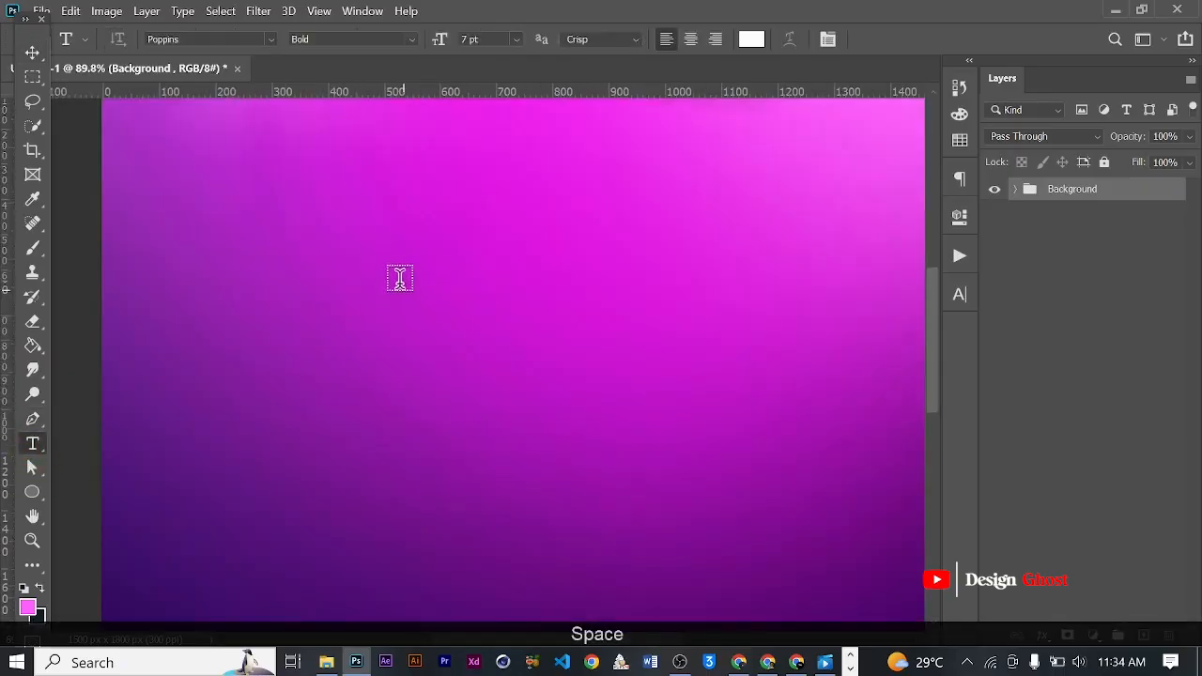
pyautogui.scroll(-1, 397, 276)
pyautogui.click(383, 253)
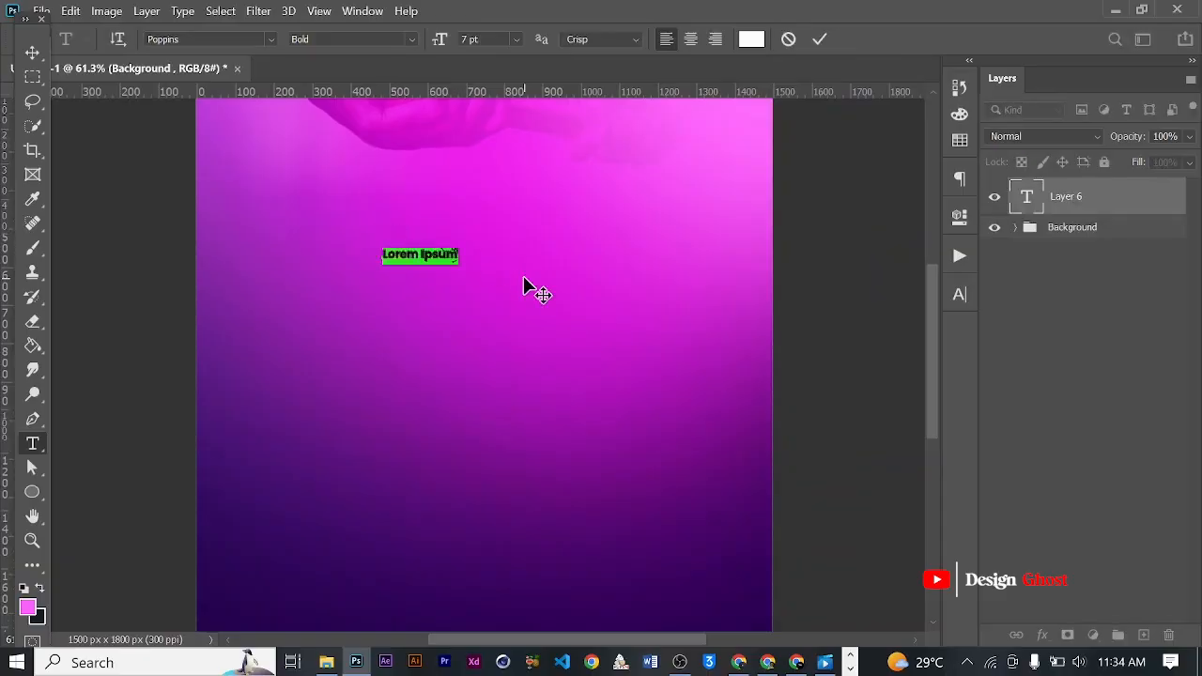
pyautogui.press('capslock')
pyautogui.write('Divi')
pyautogui.press('capslock')
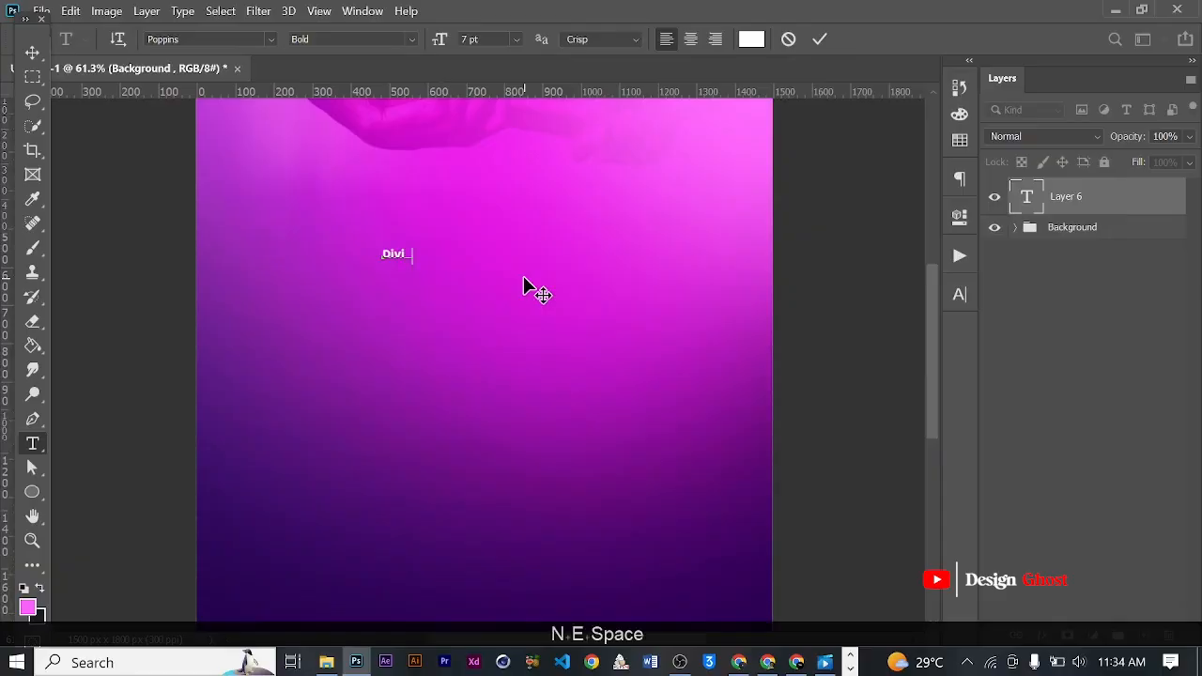
pyautogui.write('ne')
pyautogui.press('capslock')
pyautogui.write('E')
pyautogui.press('capslock')
pyautogui.write('xchan')
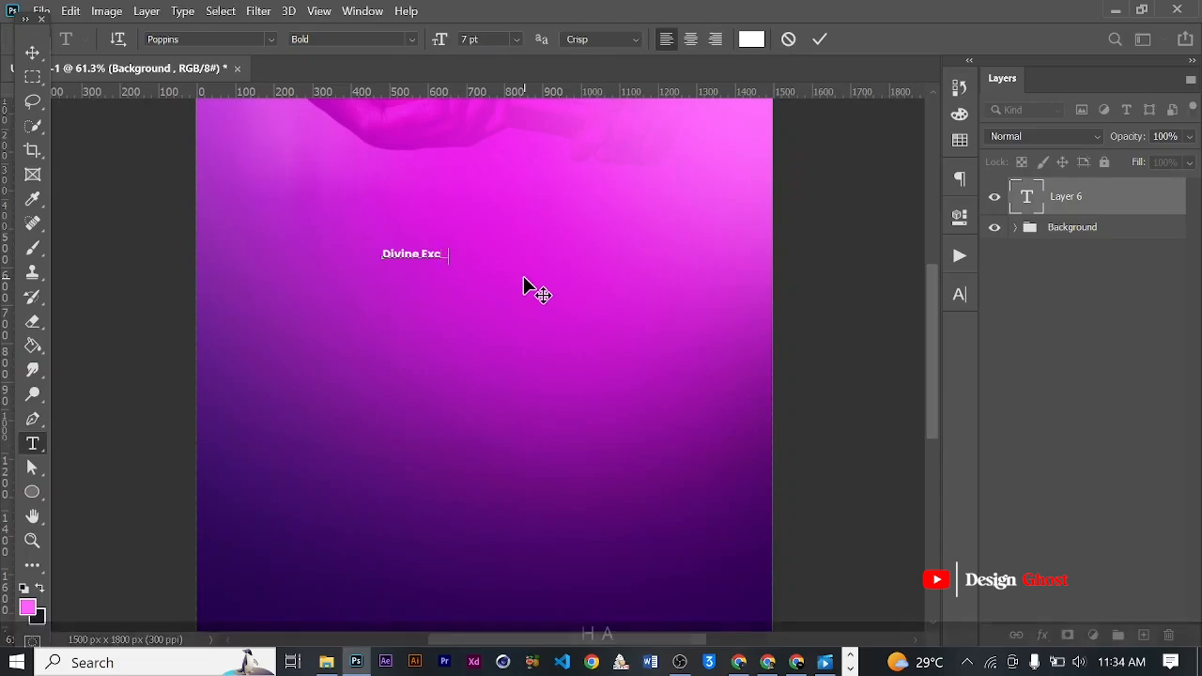
pyautogui.write('ge')
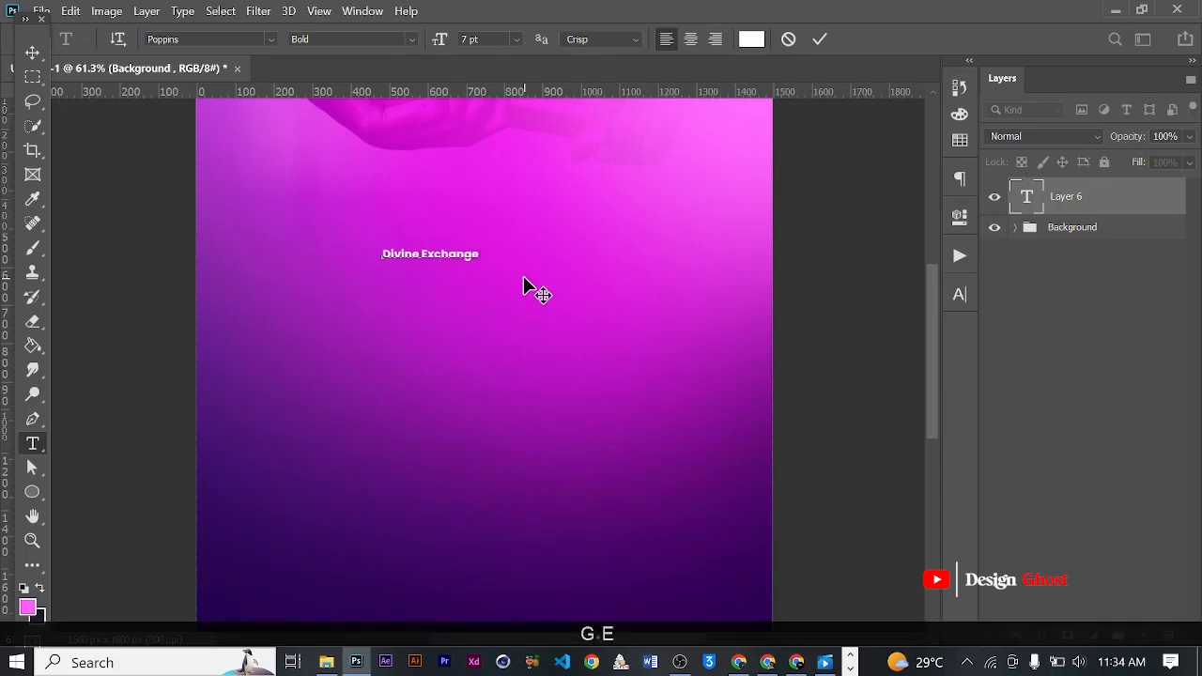
pyautogui.click(28, 49)
# - Scale the Divine Exchange text up proportionally to about 334%
pyautogui.hotkey('ctrl', 't')
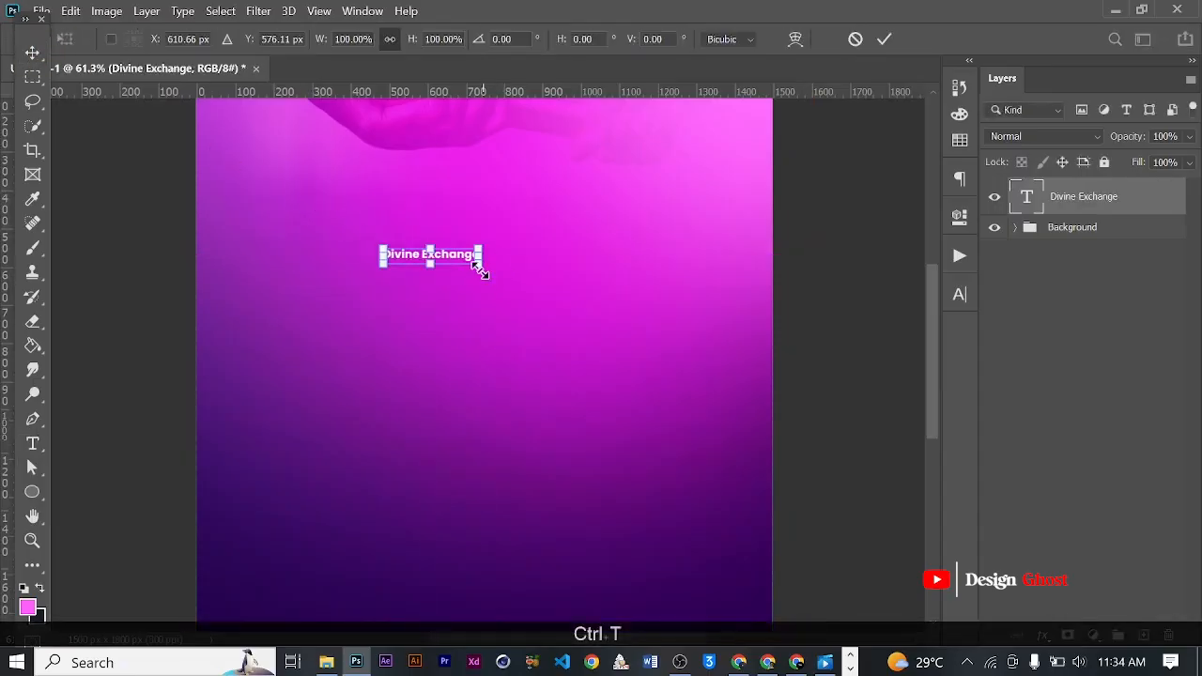
pyautogui.moveTo(487, 267); pyautogui.dragTo(703, 319)
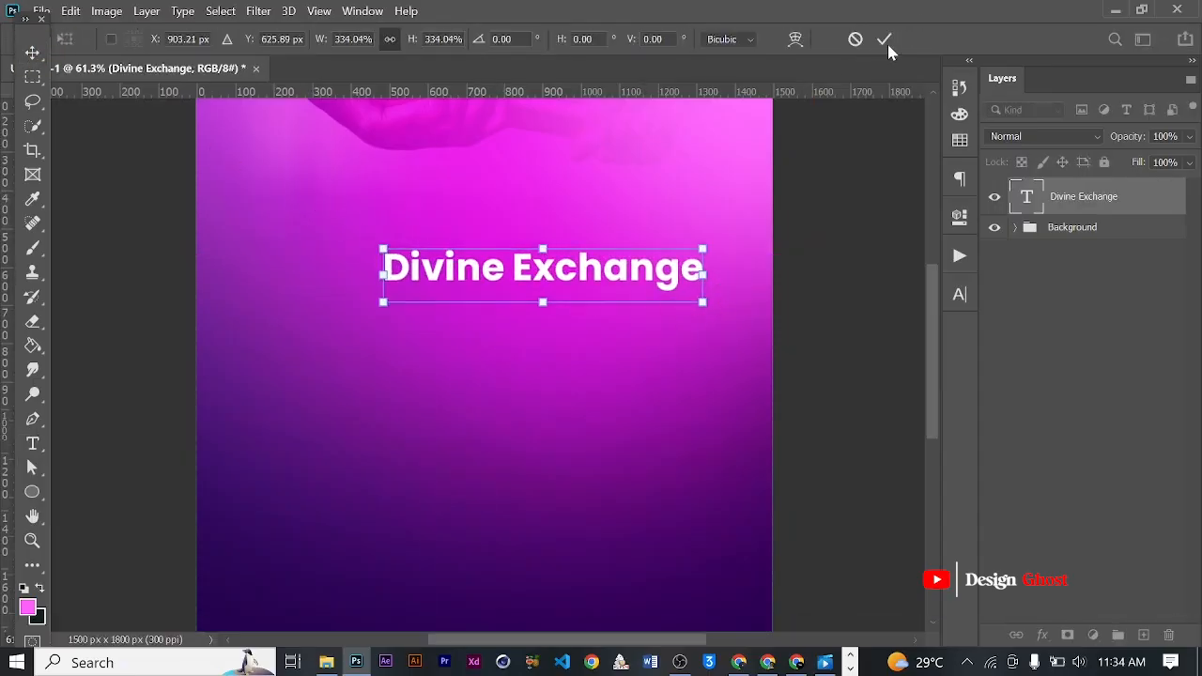
pyautogui.click(886, 43)
# - Cut the word "Exchange" out of the title text, keeping only "Divine" on the layer
pyautogui.press('t')
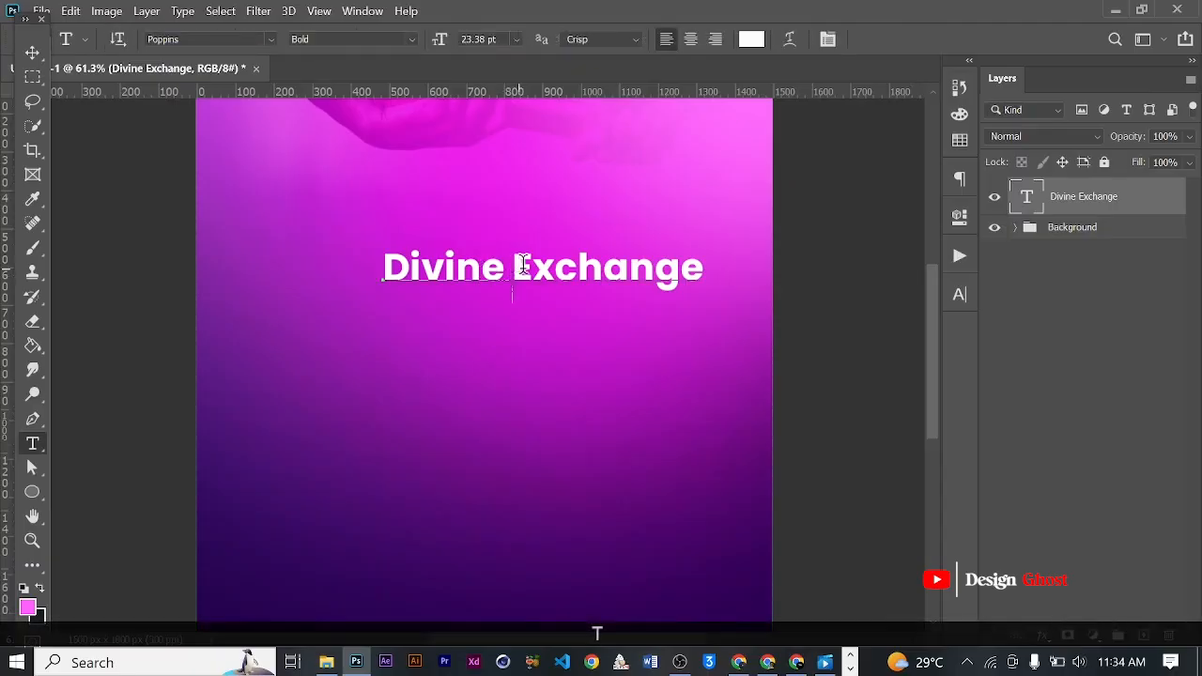
pyautogui.moveTo(518, 265); pyautogui.dragTo(747, 262)
pyautogui.press('ctrl')
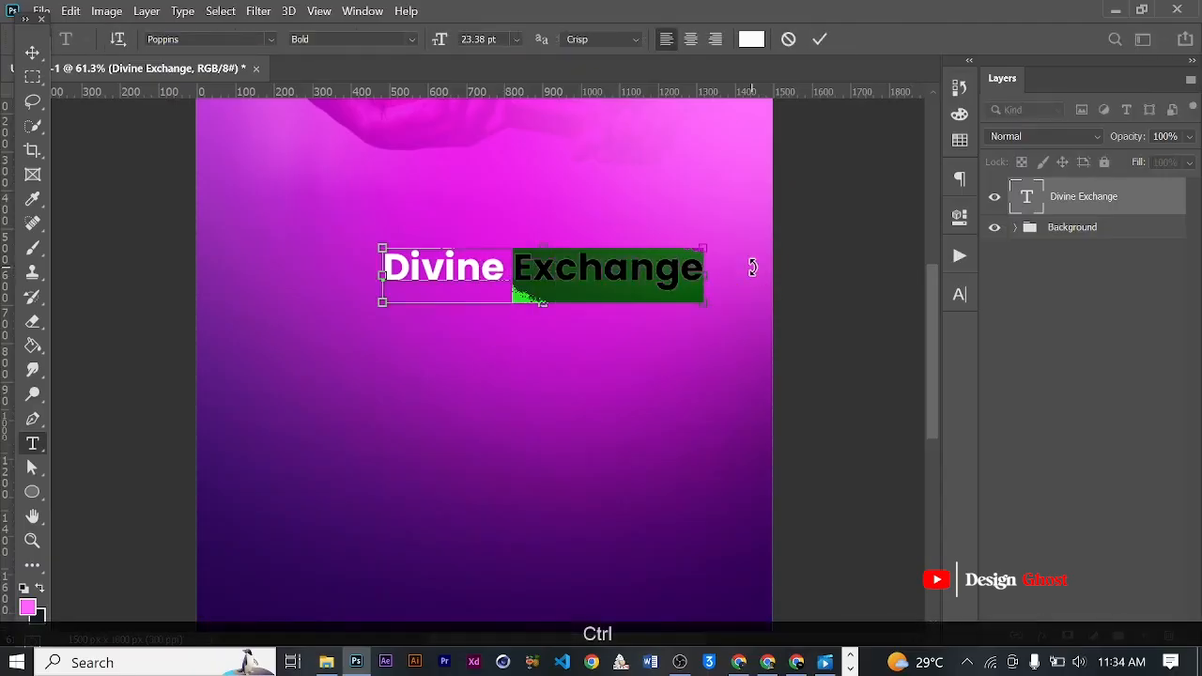
pyautogui.hotkey('ctrl', 'x')
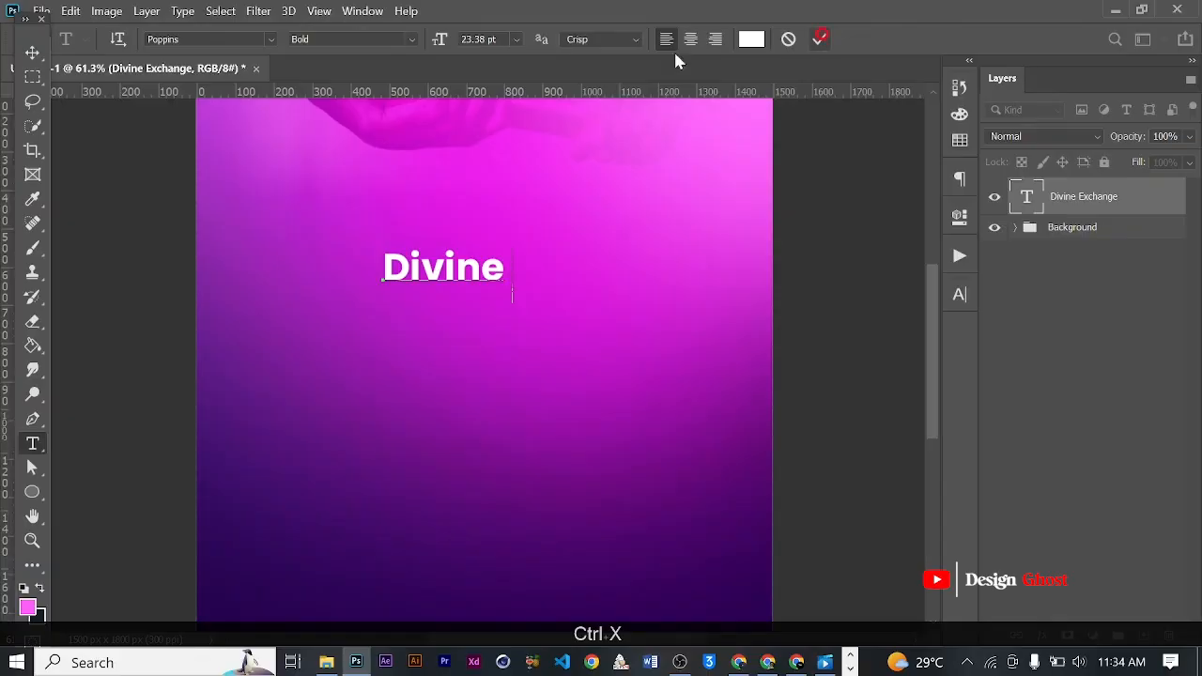
pyautogui.click(819, 38)
pyautogui.press('v')
# - Enlarge the Divine text proportionally to about 35.2 pt, keeping it below the baton hands
pyautogui.scroll(-2, 461, 303)
pyautogui.press('ctrl')
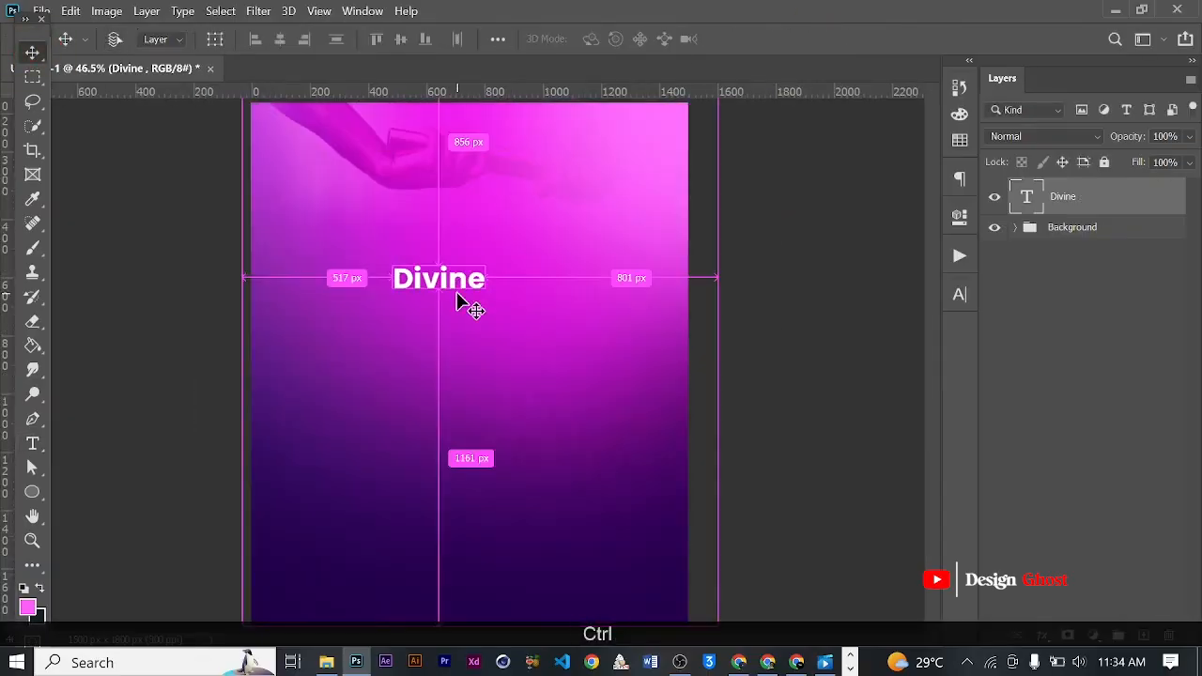
pyautogui.hotkey('ctrl', 't')
pyautogui.moveTo(491, 260)
pyautogui.mouseDown()
pyautogui.moveTo(533, 222)
pyautogui.moveTo(503, 236)
pyautogui.moveTo(501, 252)
pyautogui.mouseUp()
pyautogui.press('Return')
pyautogui.hotkey('ctrl', '0')
pyautogui.scroll(4, 465, 259)
pyautogui.press('space')
pyautogui.press('Return')
pyautogui.hotkey('ctrl', '0')
pyautogui.press('space')
pyautogui.scroll(-6, 501, 252)
pyautogui.scroll(4, 485, 240)
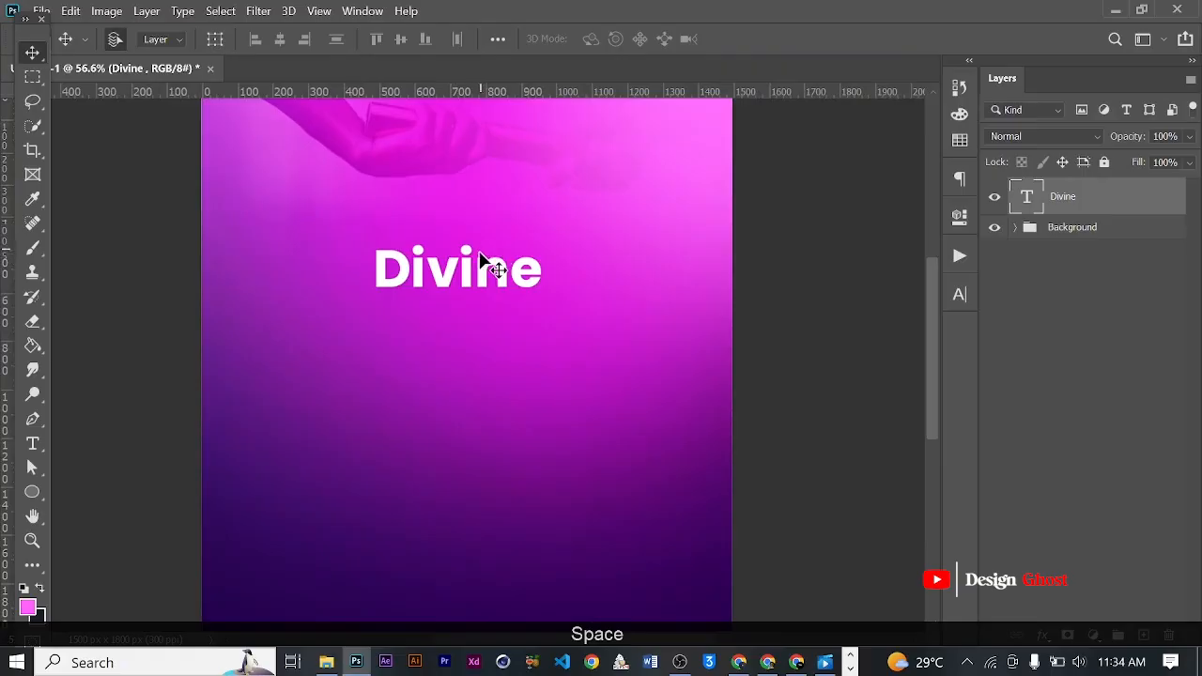
pyautogui.scroll(4, 461, 247)
pyautogui.press('space')
pyautogui.moveTo(498, 246); pyautogui.dragTo(523, 291)
pyautogui.press('Return')
pyautogui.hotkey('ctrl', '0')
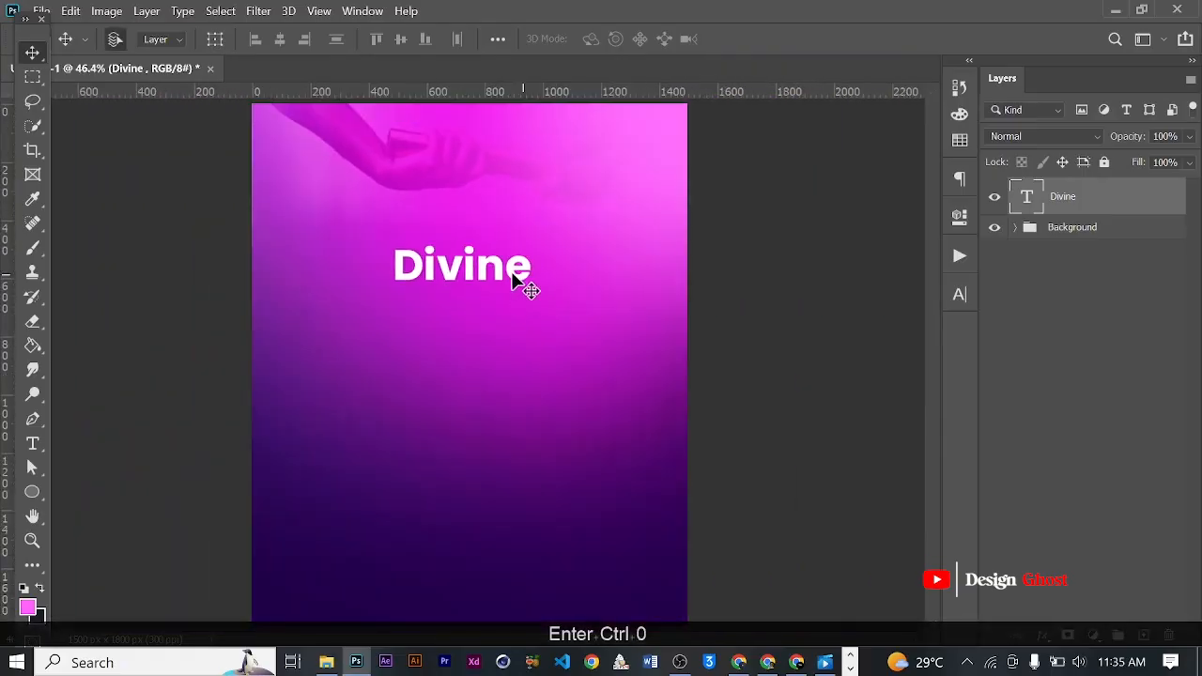
# - Change the Divine text's font to Arexa Regular
pyautogui.scroll(2, 523, 284)
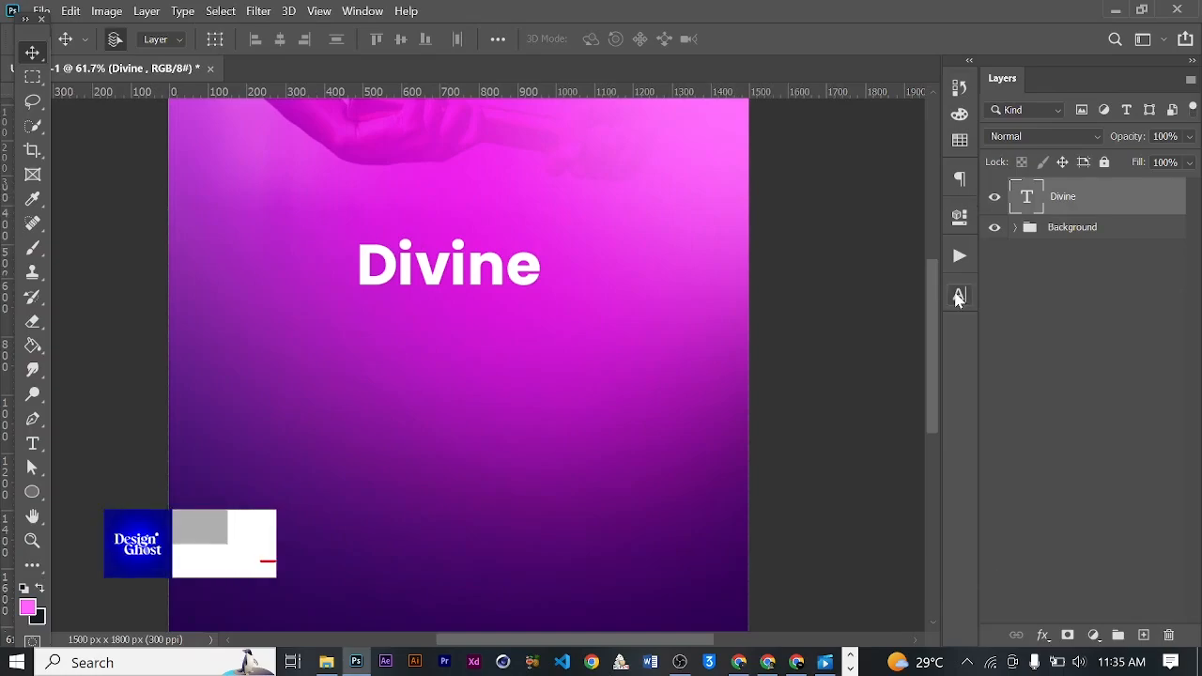
pyautogui.click(958, 296)
pyautogui.click(786, 321)
pyautogui.write('Are')
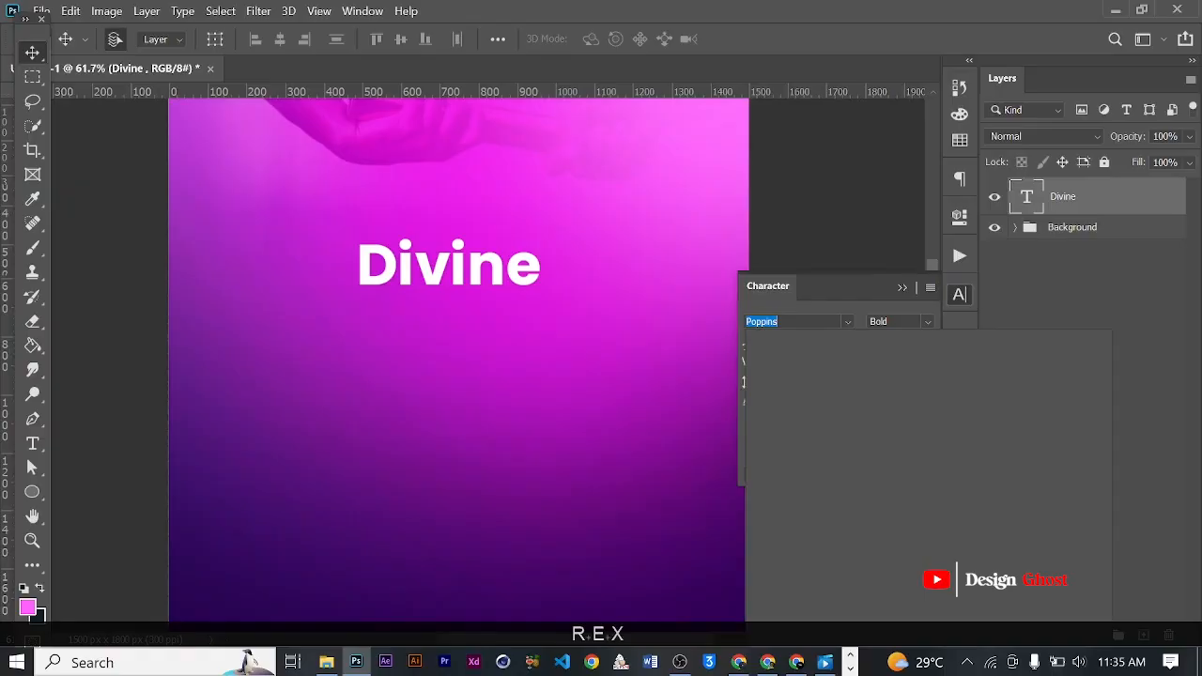
pyautogui.write('xa')
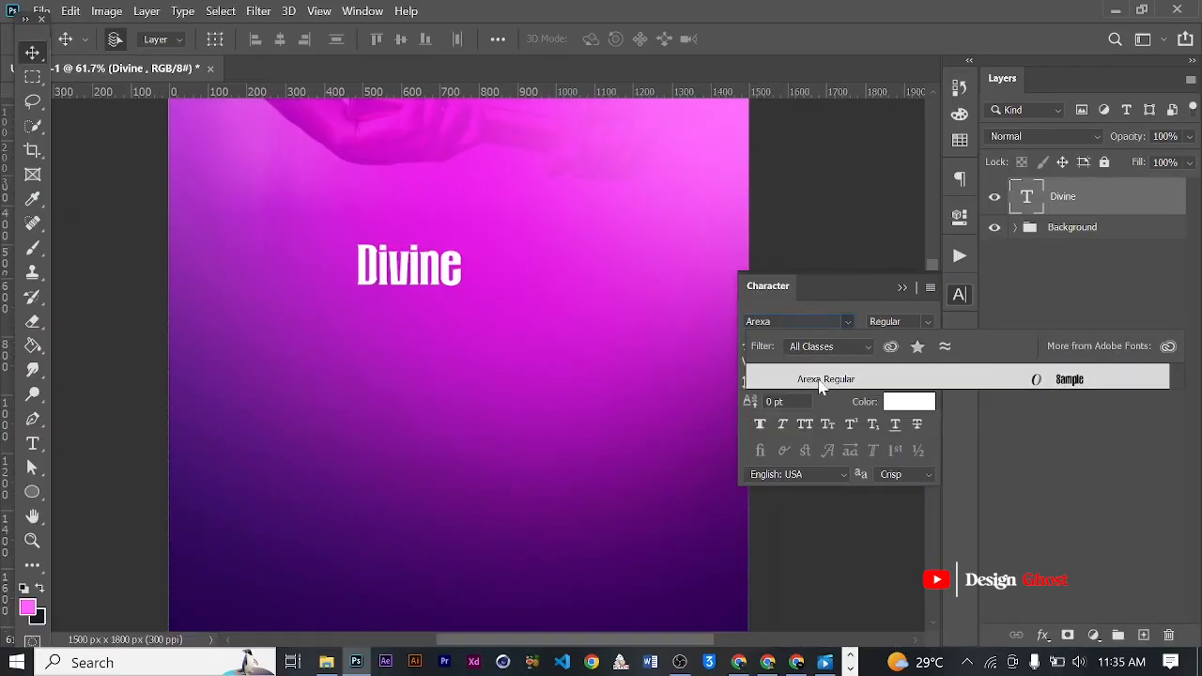
pyautogui.click(821, 383)
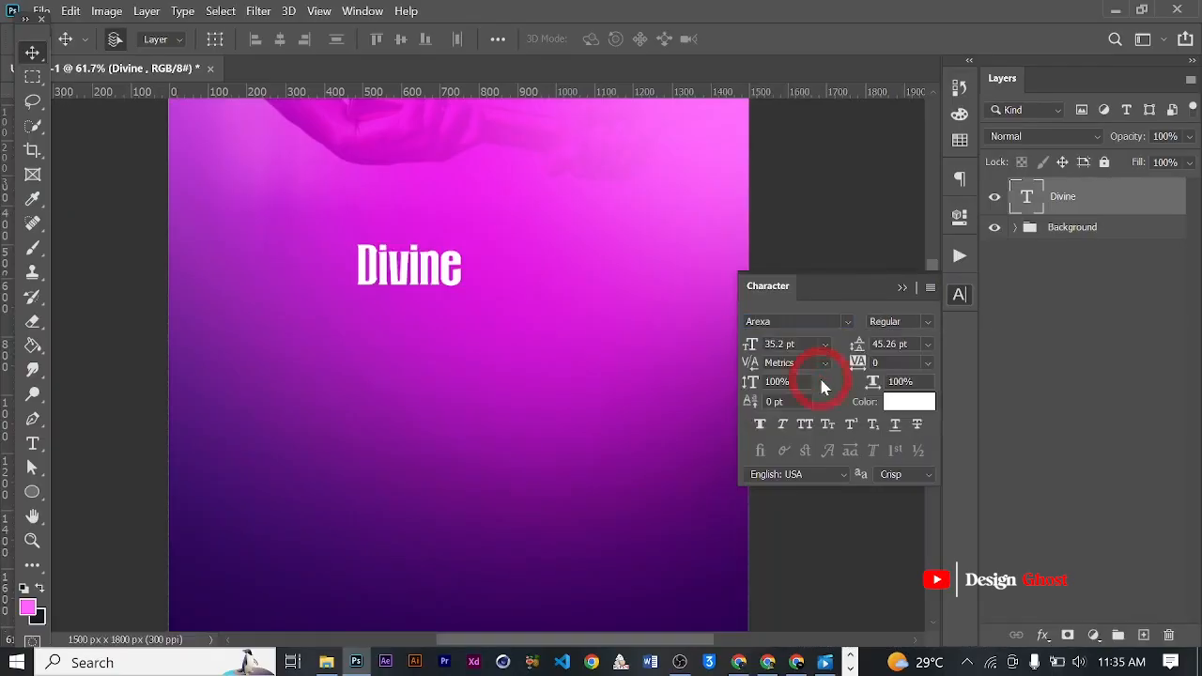
pyautogui.click(903, 288)
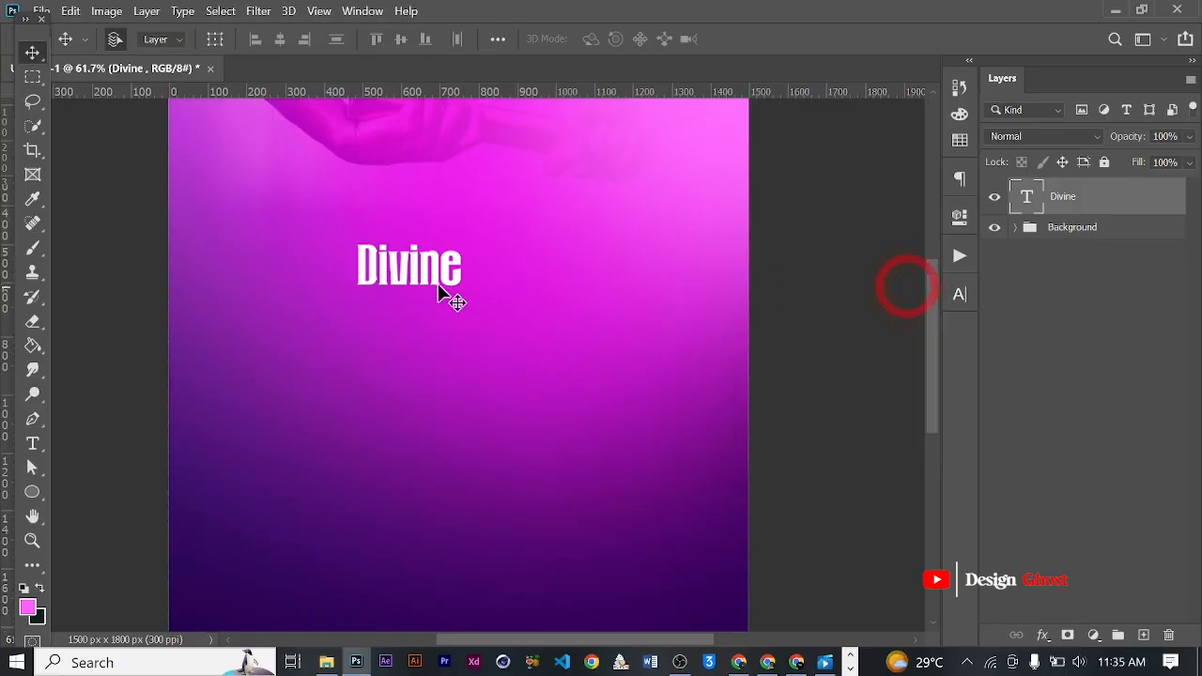
# - Scale the Divine text up proportionally to about 45.6 pt
pyautogui.scroll(1, 468, 287)
pyautogui.hotkey('ctrl', 't')
pyautogui.moveTo(482, 224); pyautogui.dragTo(520, 204)
pyautogui.press('Return')
pyautogui.hotkey('ctrl', '0')
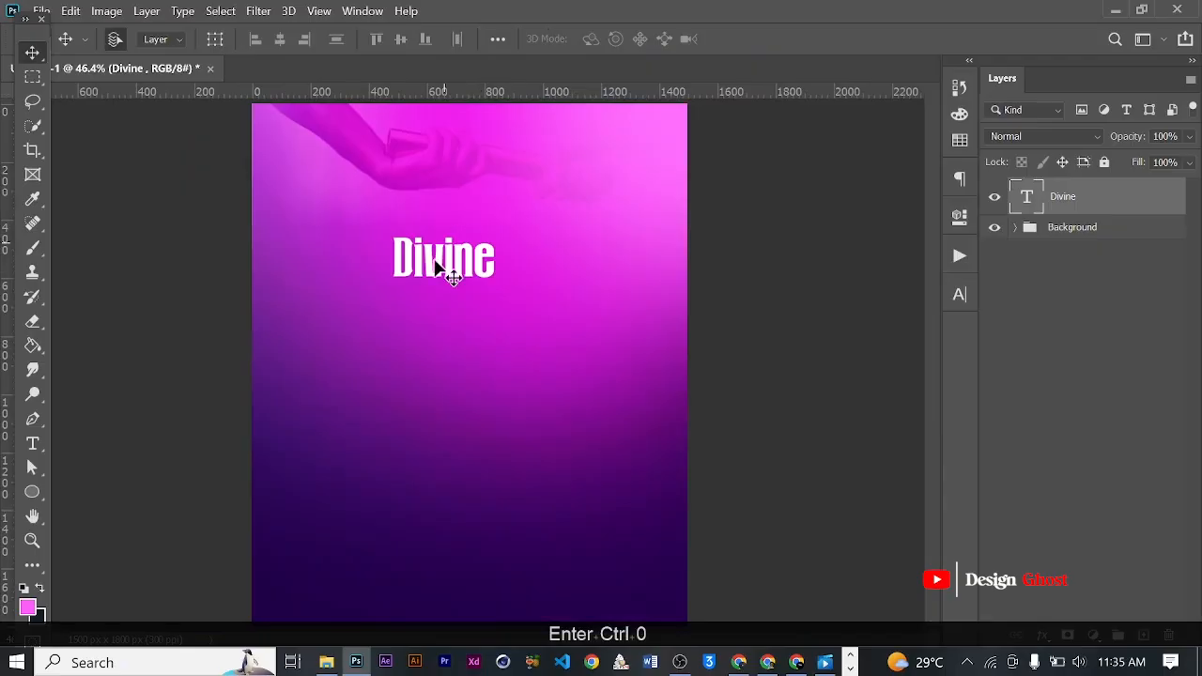
# - Duplicate the Divine text just below the original and replace the copy's wording with the cut word "Exchange"
pyautogui.moveTo(462, 274); pyautogui.dragTo(485, 342)
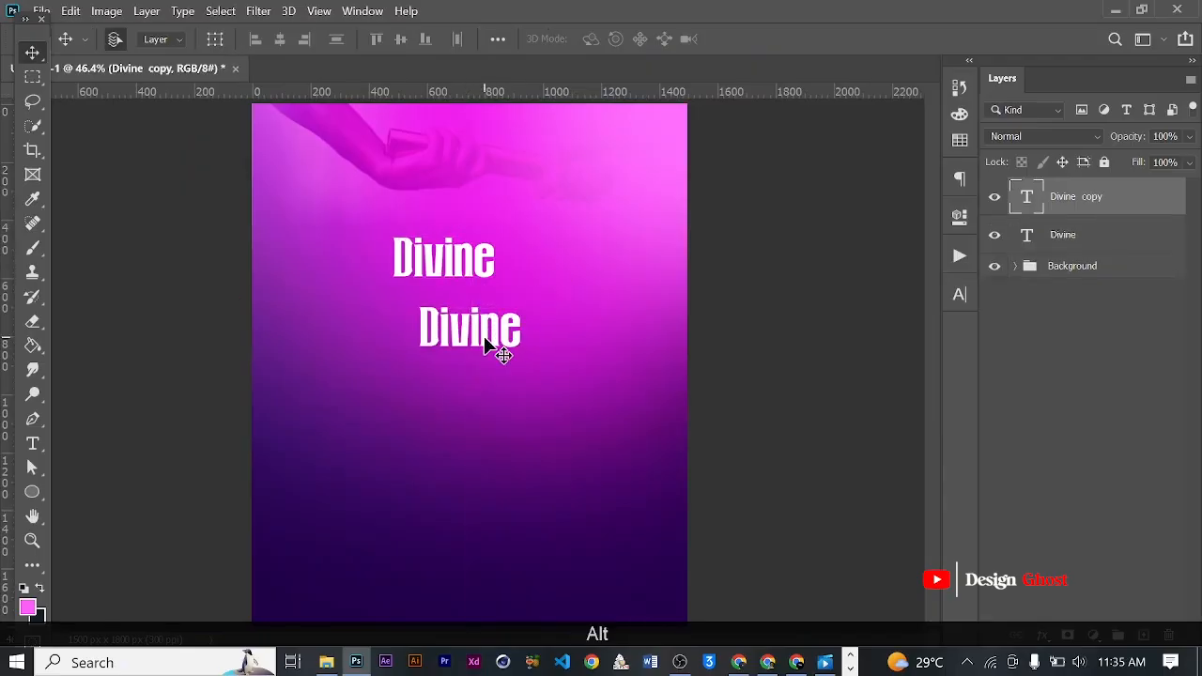
pyautogui.press('t')
pyautogui.hotkey('ctrl', 'a')
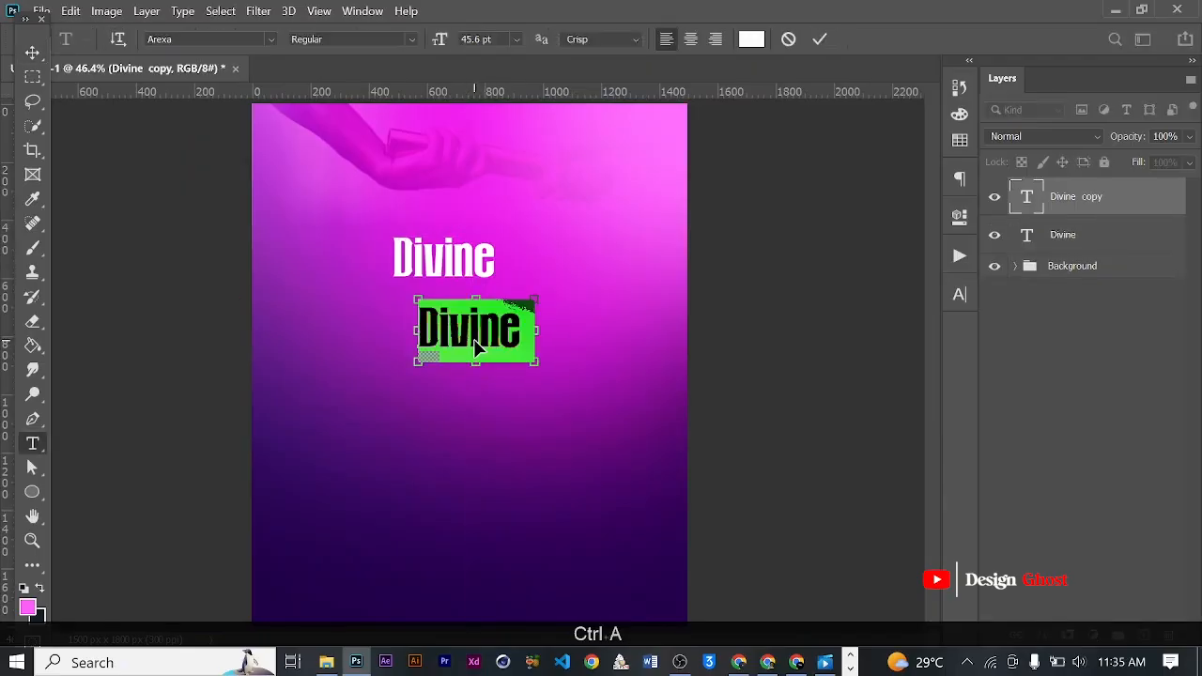
pyautogui.hotkey('ctrl', 'v')
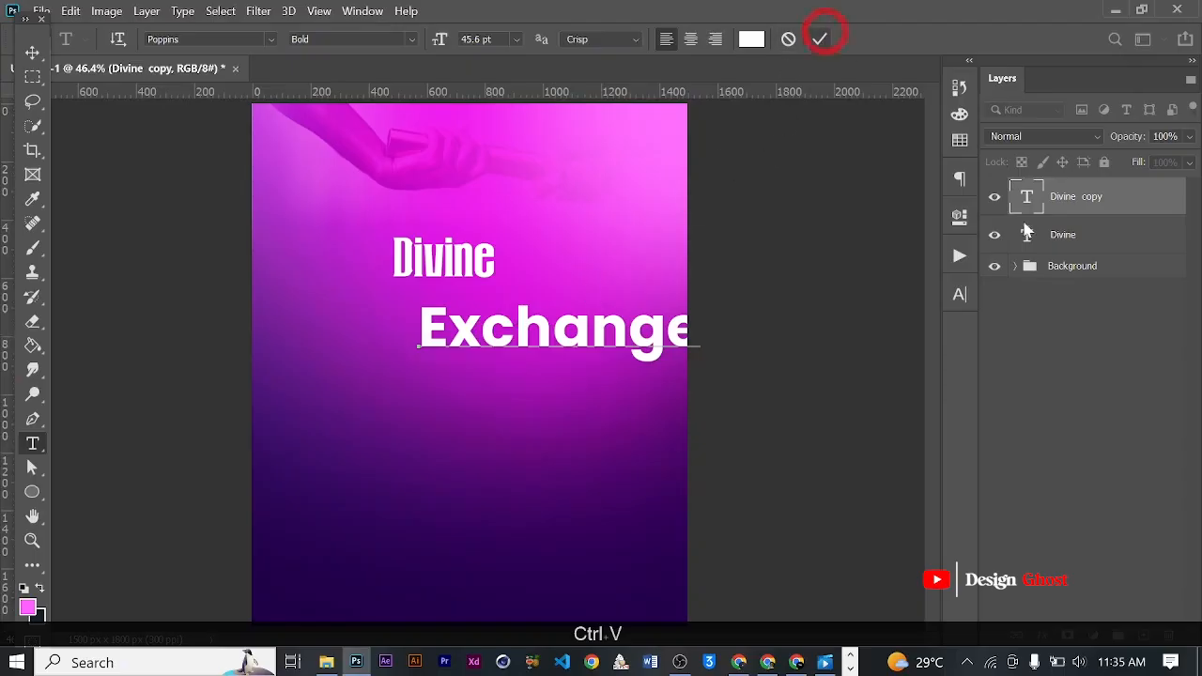
# - Change the Exchange text's font to Arexa Regular
pyautogui.click(958, 295)
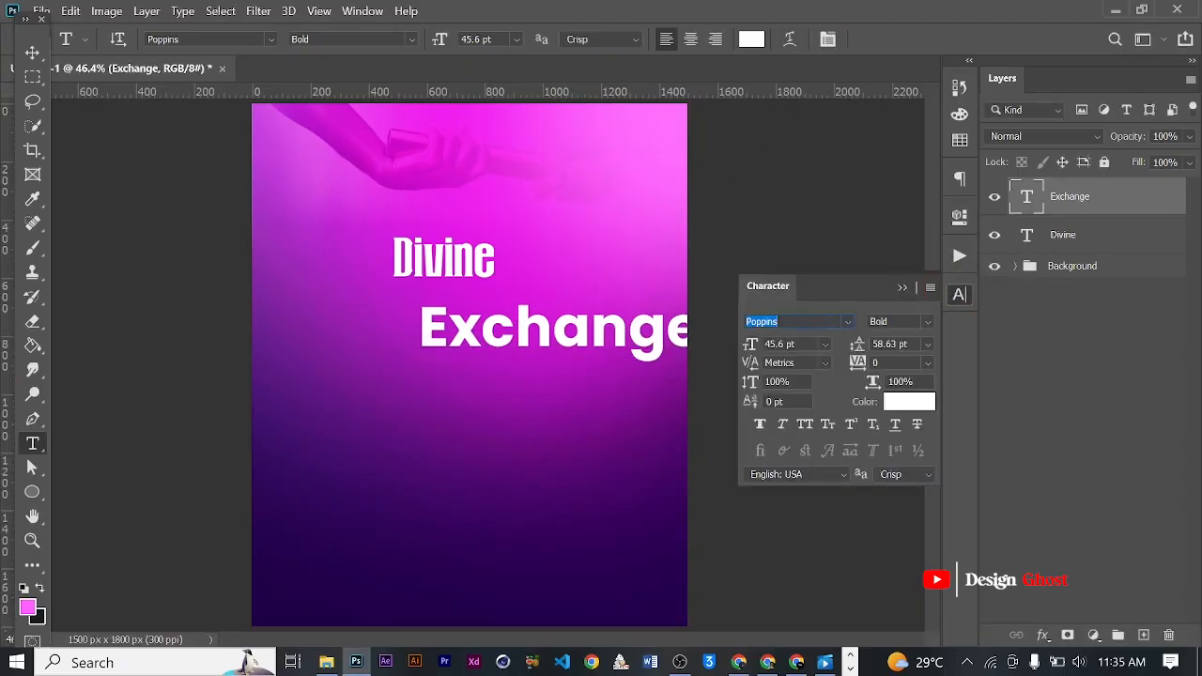
pyautogui.write('Arexa')
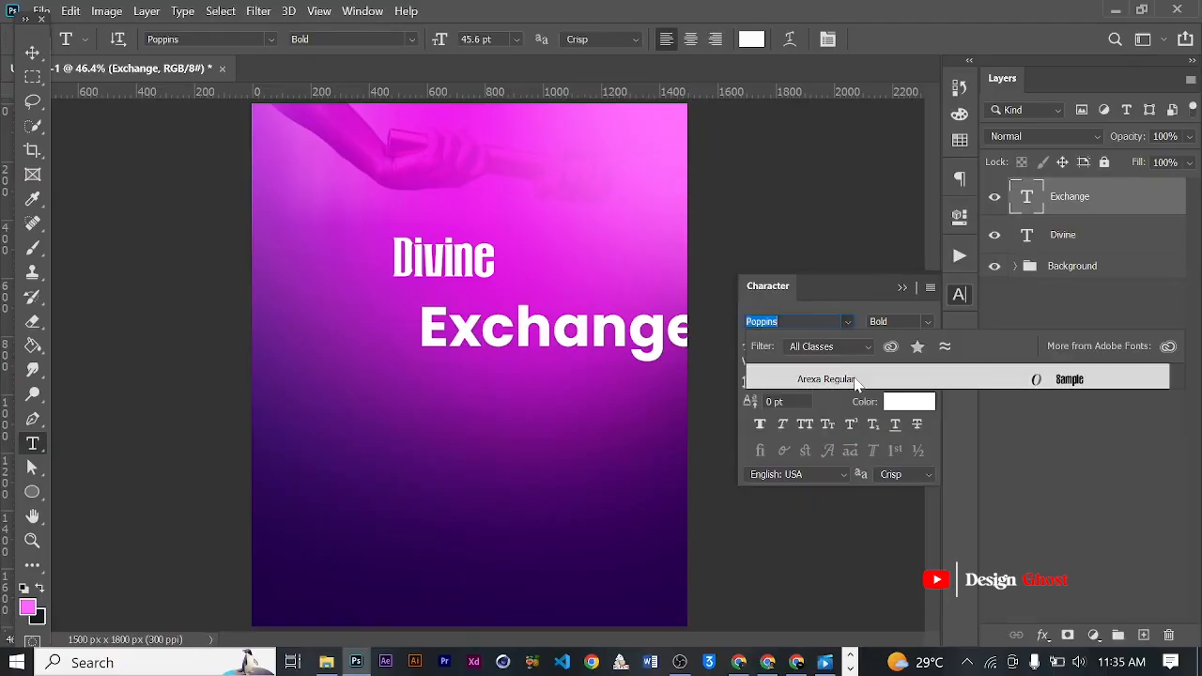
pyautogui.click(826, 380)
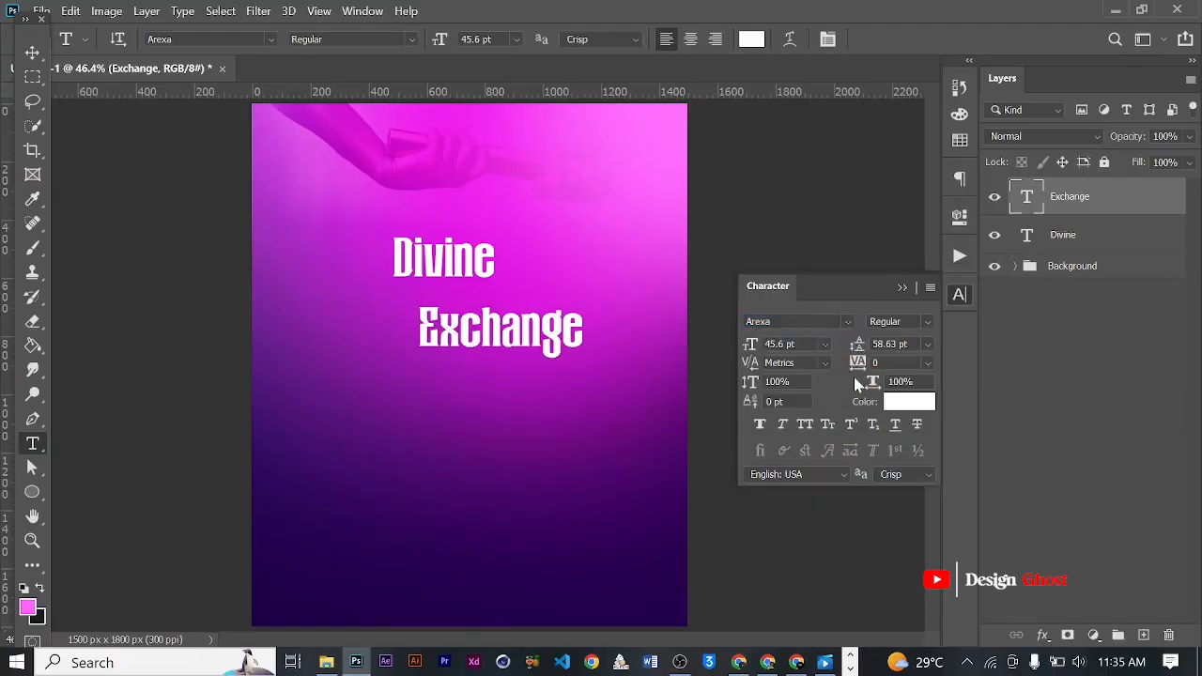
# - Enlarge the Exchange text proportionally to about 152% (69.15 pt), spreading it wider than Divine on both sides
pyautogui.click(31, 52)
pyautogui.scroll(1, 502, 352)
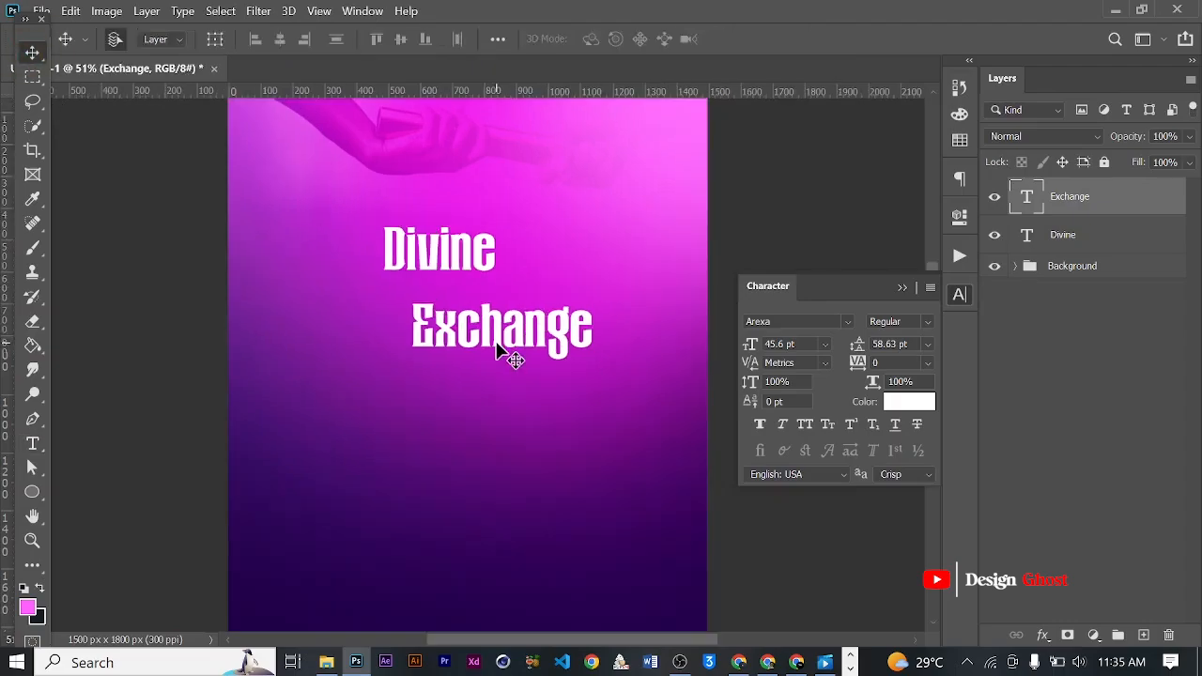
pyautogui.scroll(1, 503, 352)
pyautogui.hotkey('ctrl', 't')
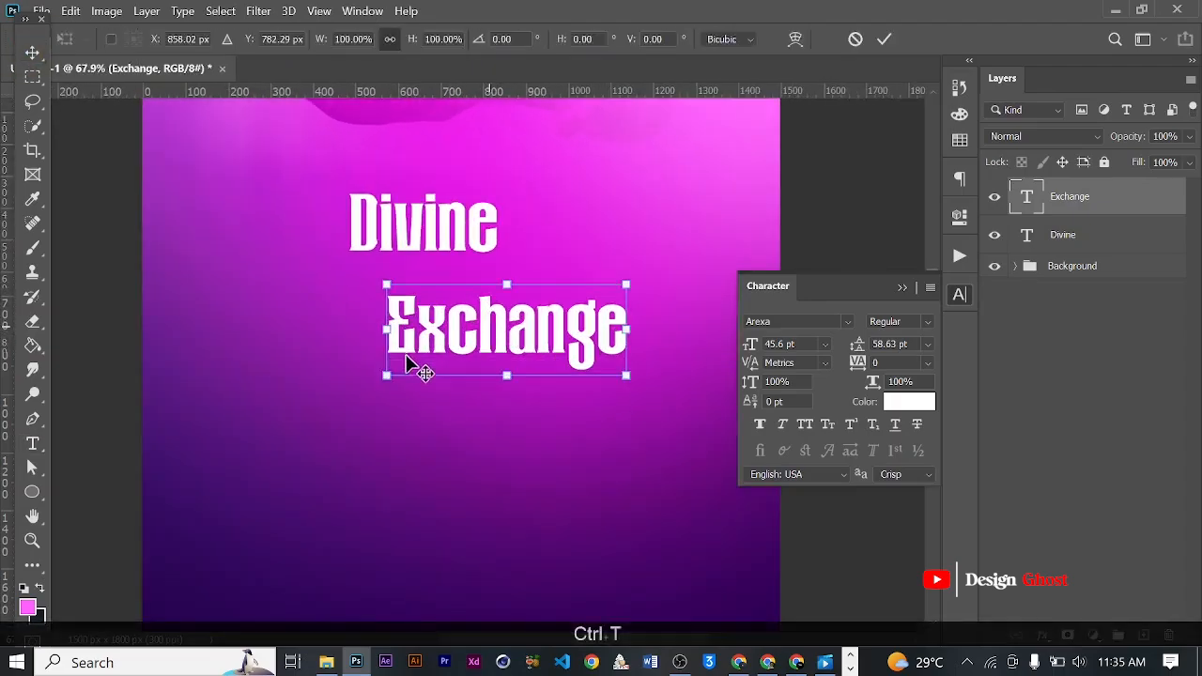
pyautogui.moveTo(383, 385); pyautogui.dragTo(282, 414)
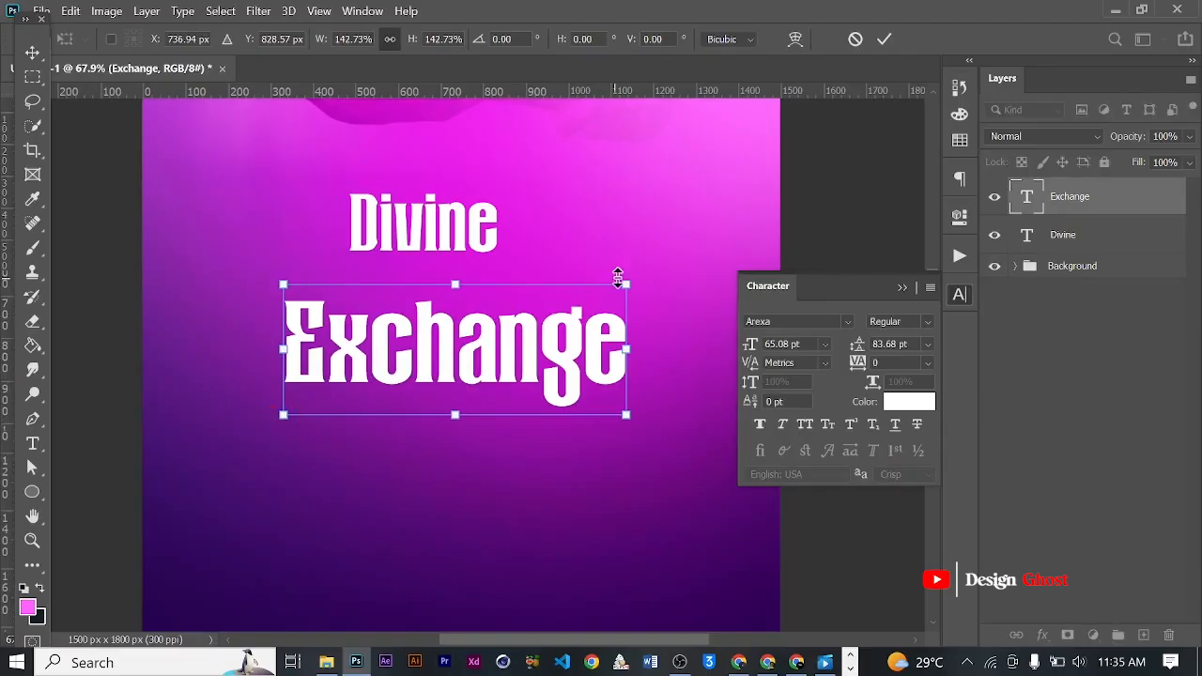
pyautogui.moveTo(628, 287); pyautogui.dragTo(648, 276)
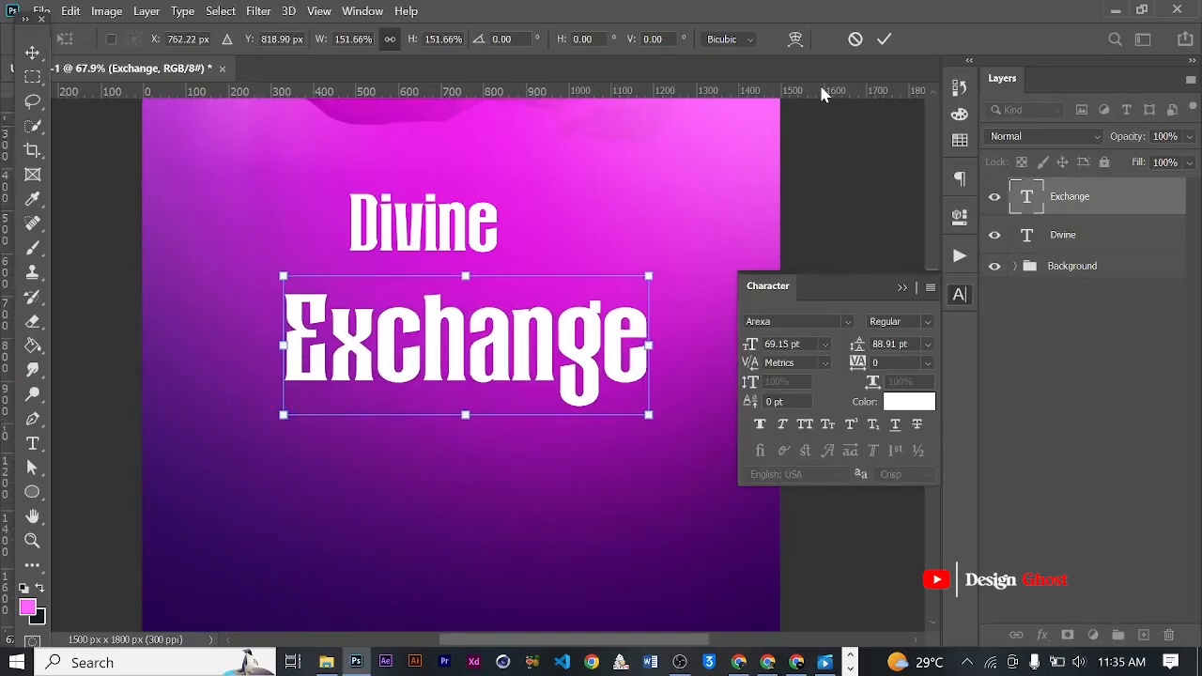
pyautogui.press('Return')
pyautogui.hotkey('ctrl', '0')
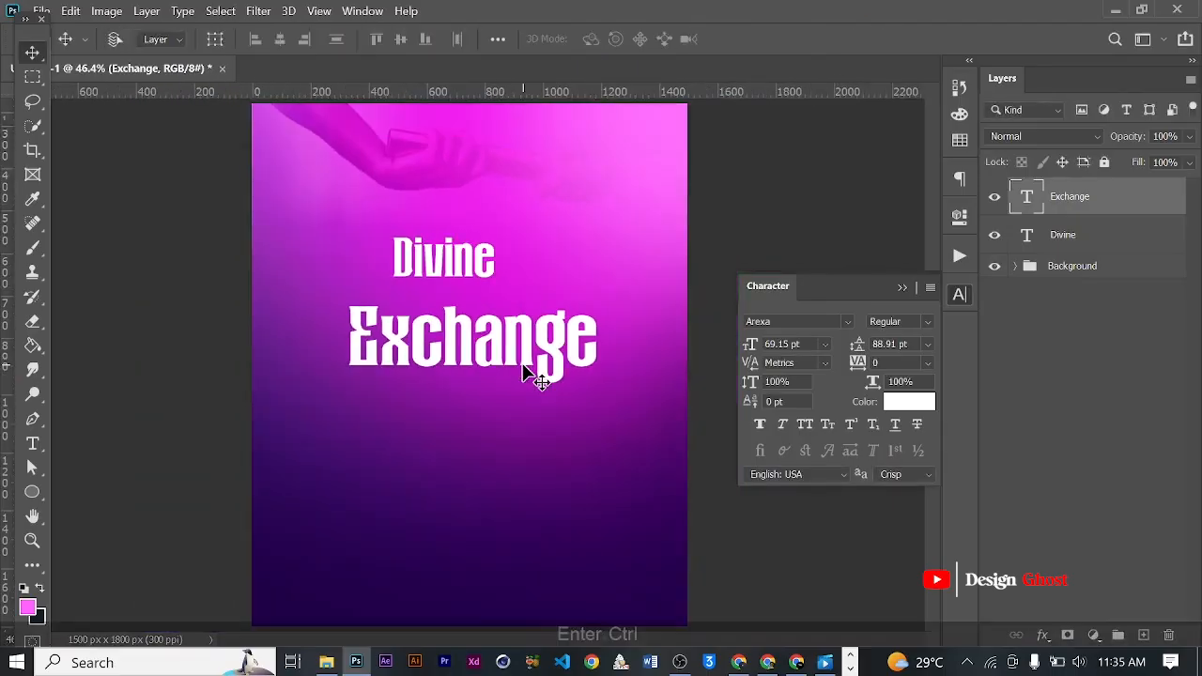
pyautogui.scroll(3, 494, 355)
pyautogui.click(901, 287)
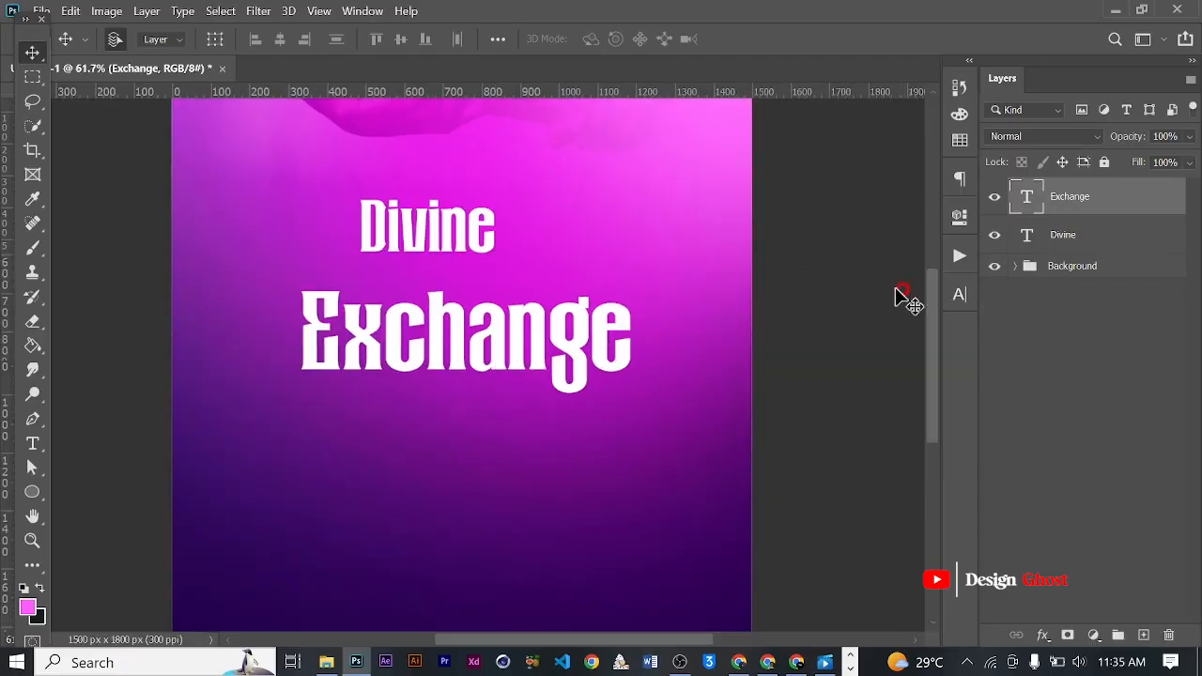
# - Cut "xchange" from the Exchange text, keeping only the letter E on the layer
pyautogui.scroll(2, 461, 343)
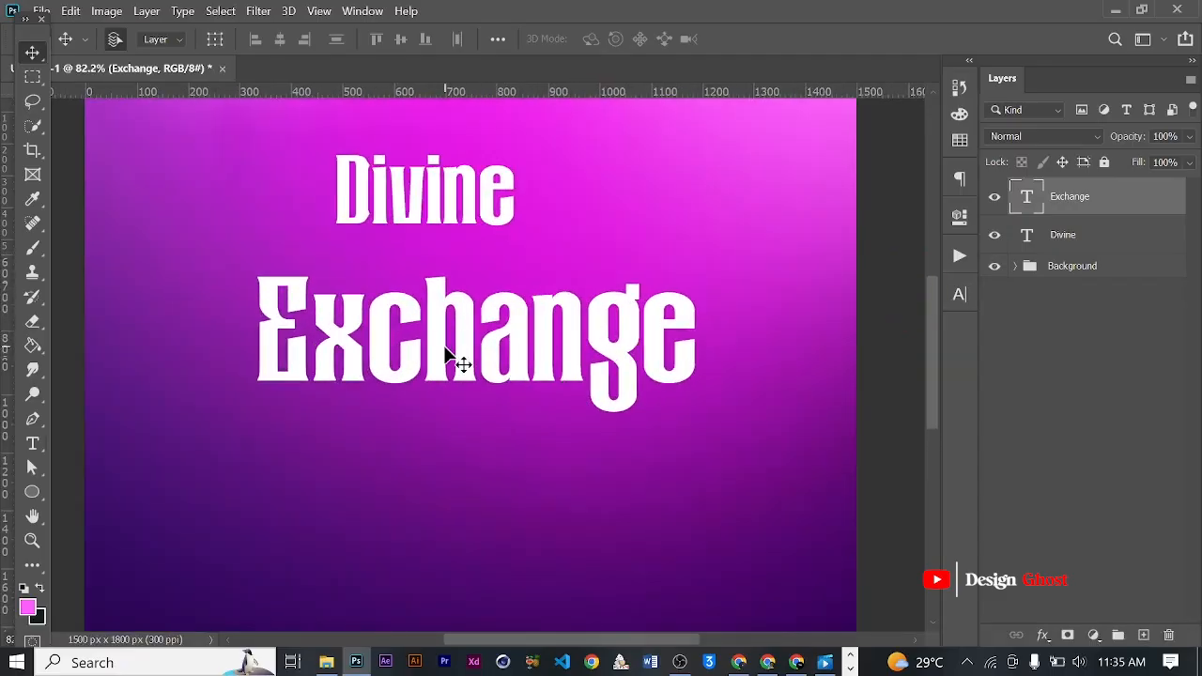
pyautogui.press('t')
pyautogui.moveTo(324, 347); pyautogui.dragTo(765, 294)
pyautogui.hotkey('ctrl', 'x')
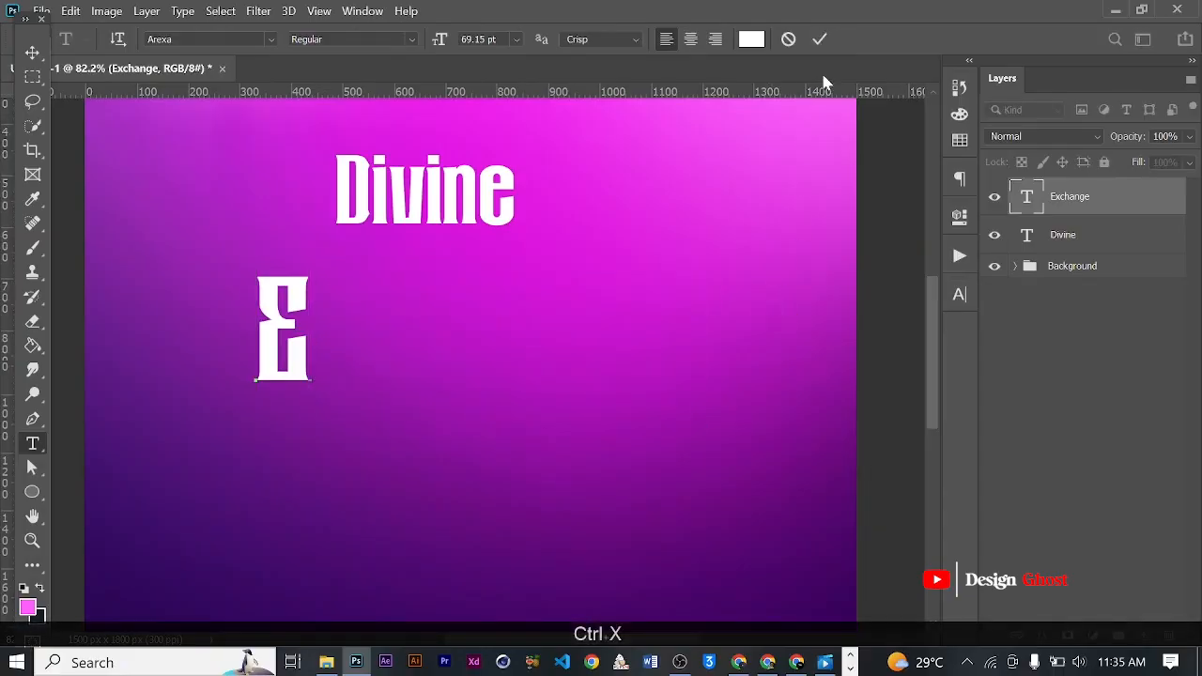
pyautogui.click(822, 39)
pyautogui.click(33, 53)
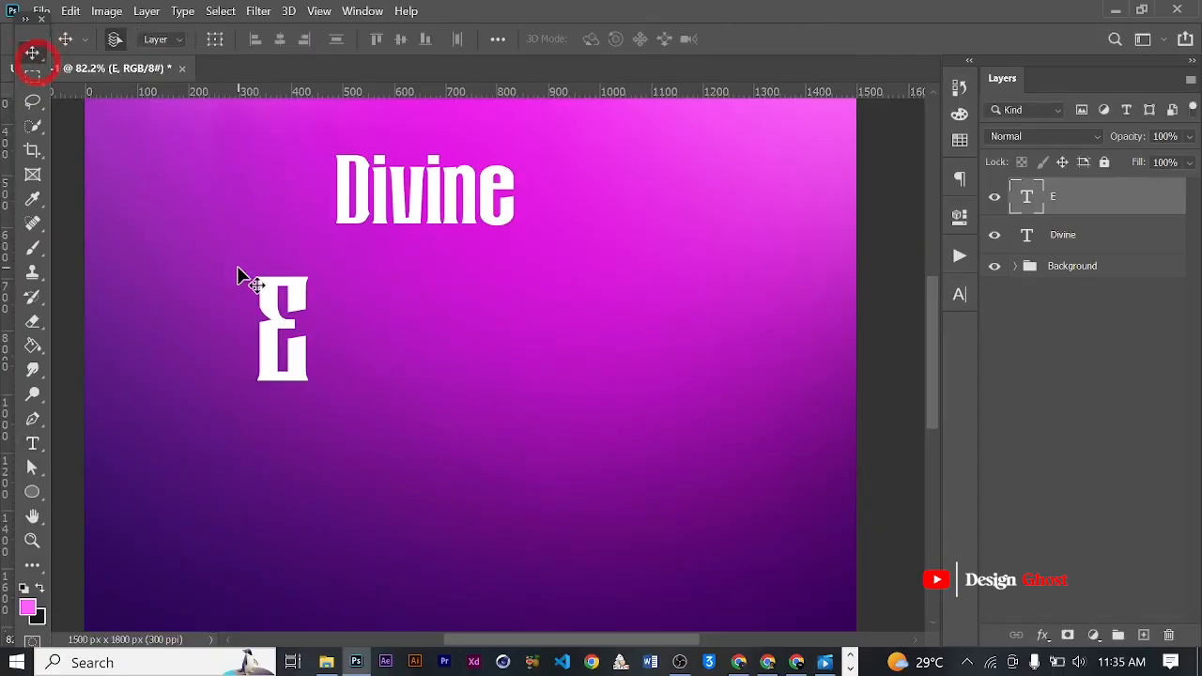
# - Duplicate the E text just to its right and replace the copy's wording with the cut letters "xchange"
pyautogui.moveTo(282, 352); pyautogui.dragTo(395, 329)
pyautogui.press('t')
pyautogui.click(399, 324)
pyautogui.hotkey('ctrl', 'a')
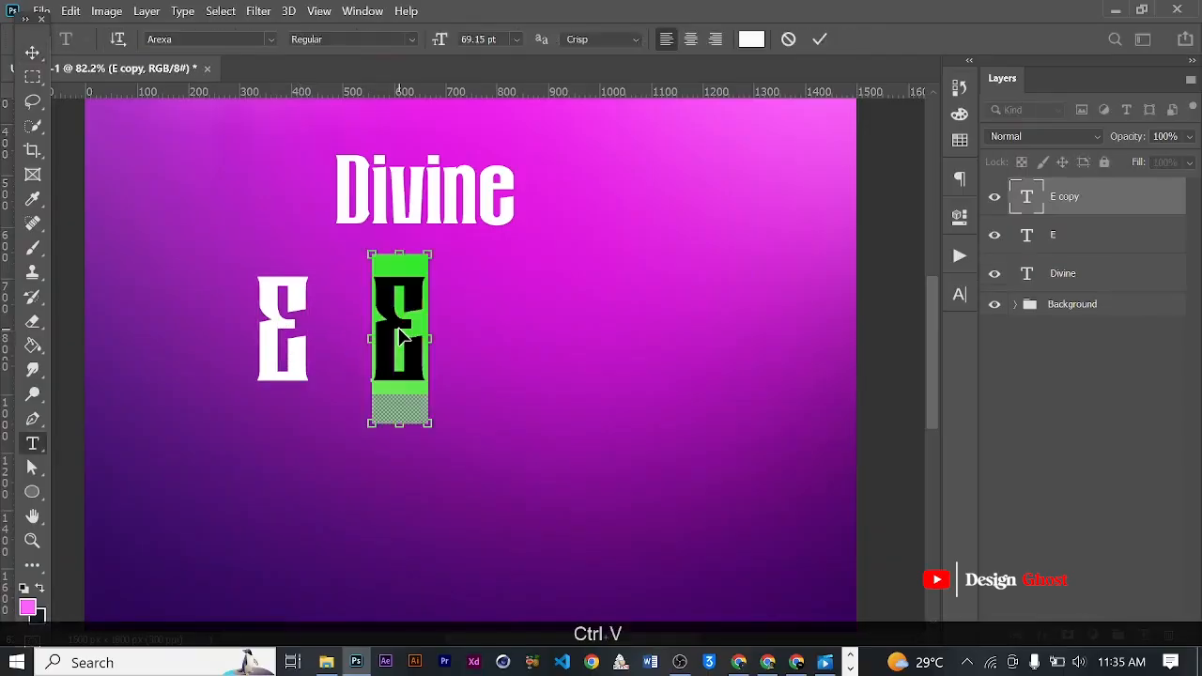
pyautogui.hotkey('ctrl', 'v')
pyautogui.click(818, 40)
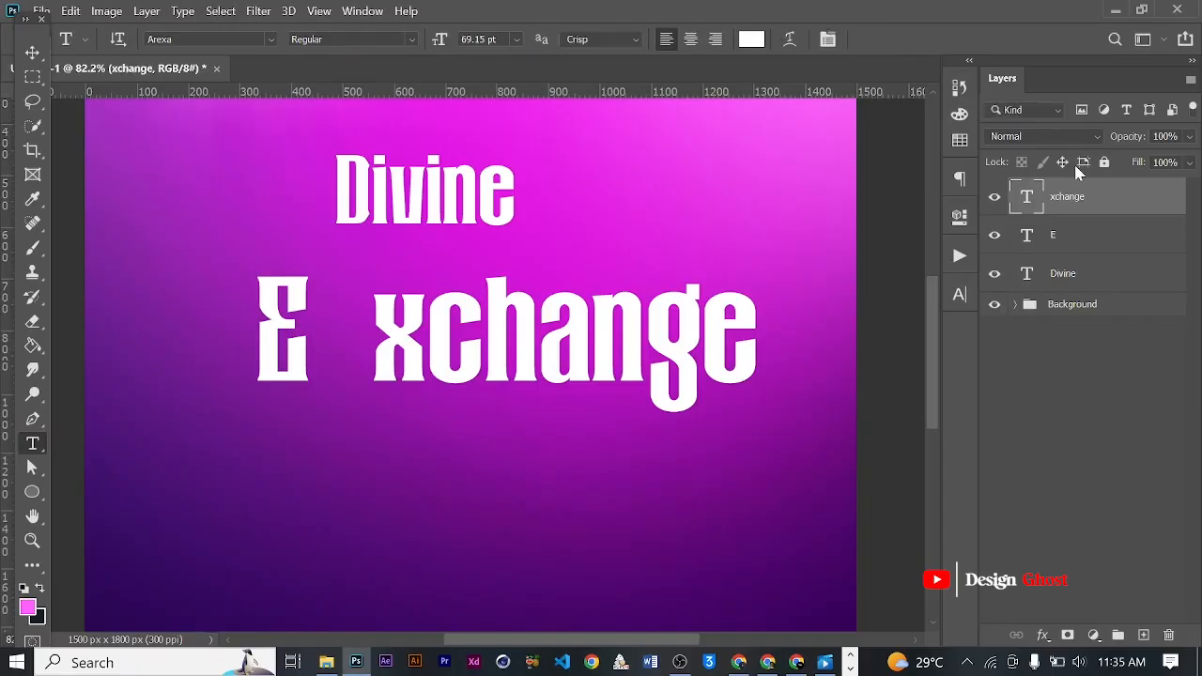
# - Enlarge the E proportionally to about 141% and move it against the x, sharing the baseline of xchange
pyautogui.hotkey('ctrl', 't')
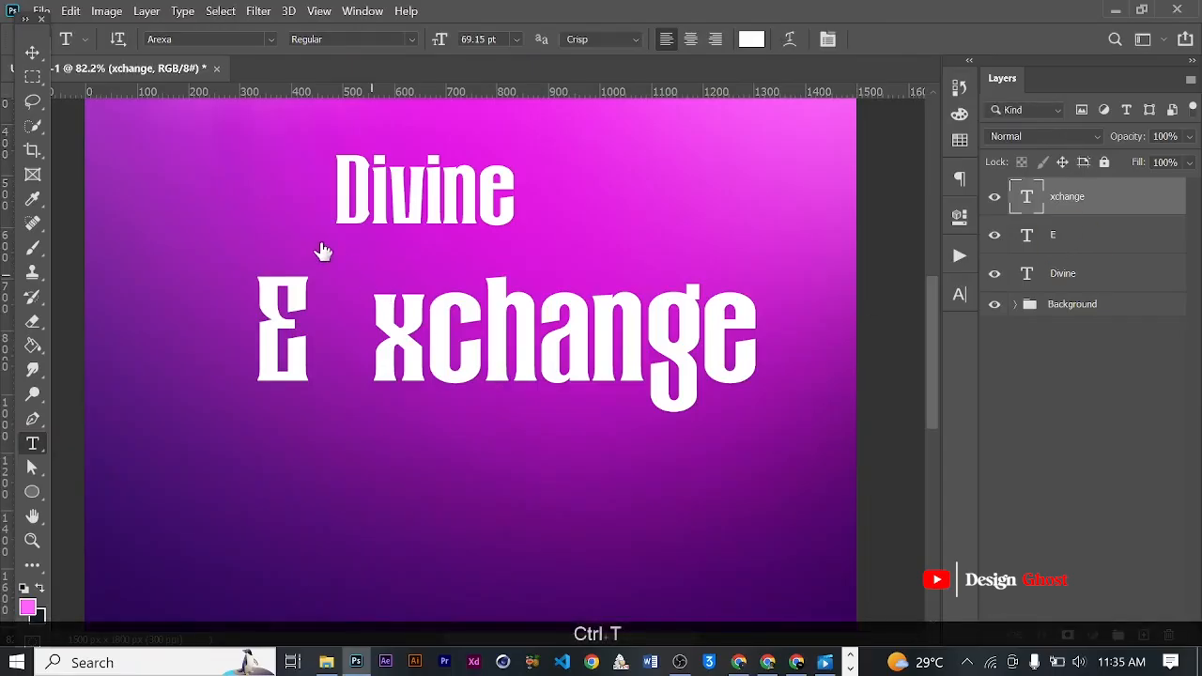
pyautogui.moveTo(314, 255); pyautogui.dragTo(349, 184)
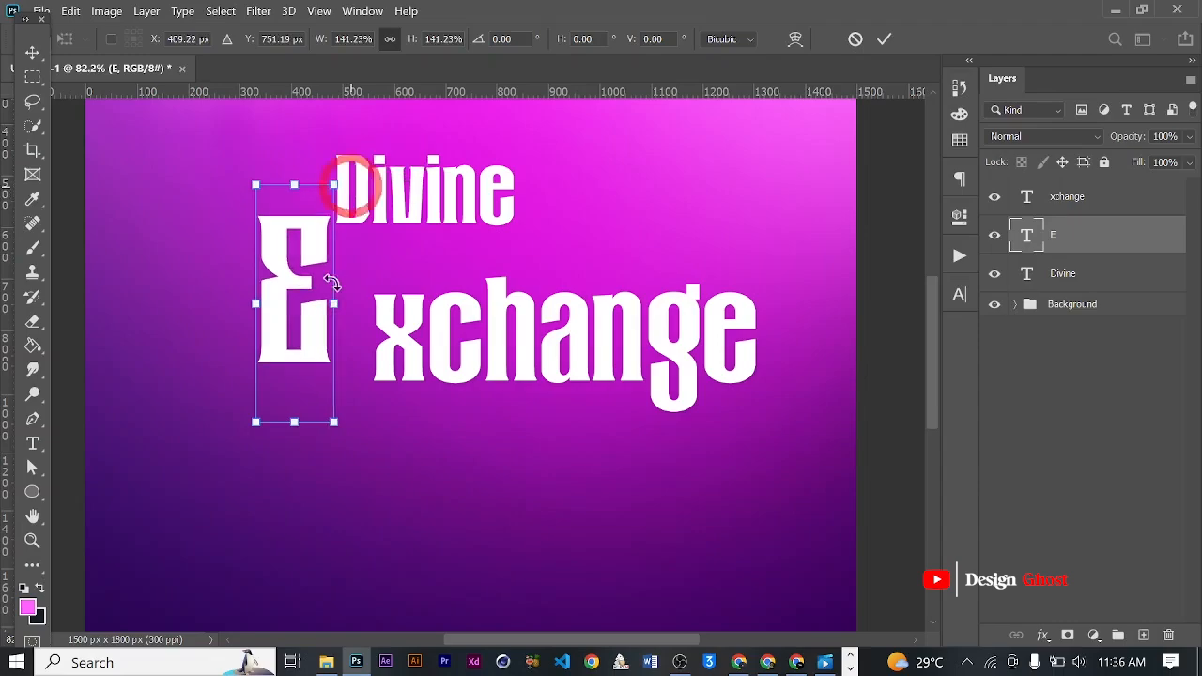
pyautogui.moveTo(308, 285); pyautogui.dragTo(340, 298)
pyautogui.moveTo(339, 303); pyautogui.dragTo(338, 300)
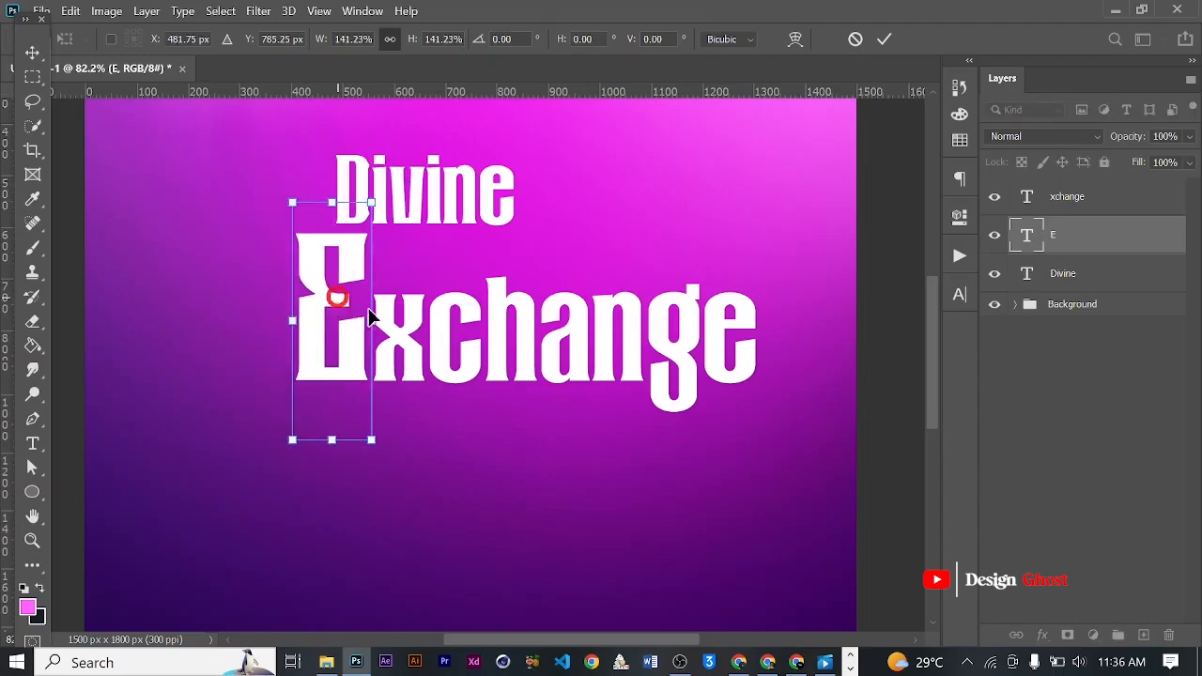
pyautogui.scroll(-1, 419, 310)
pyautogui.click(883, 39)
# - Convert the xchange text layer to a shape
pyautogui.scroll(3, 421, 319)
pyautogui.moveTo(593, 311); pyautogui.dragTo(477, 322)
pyautogui.press('v')
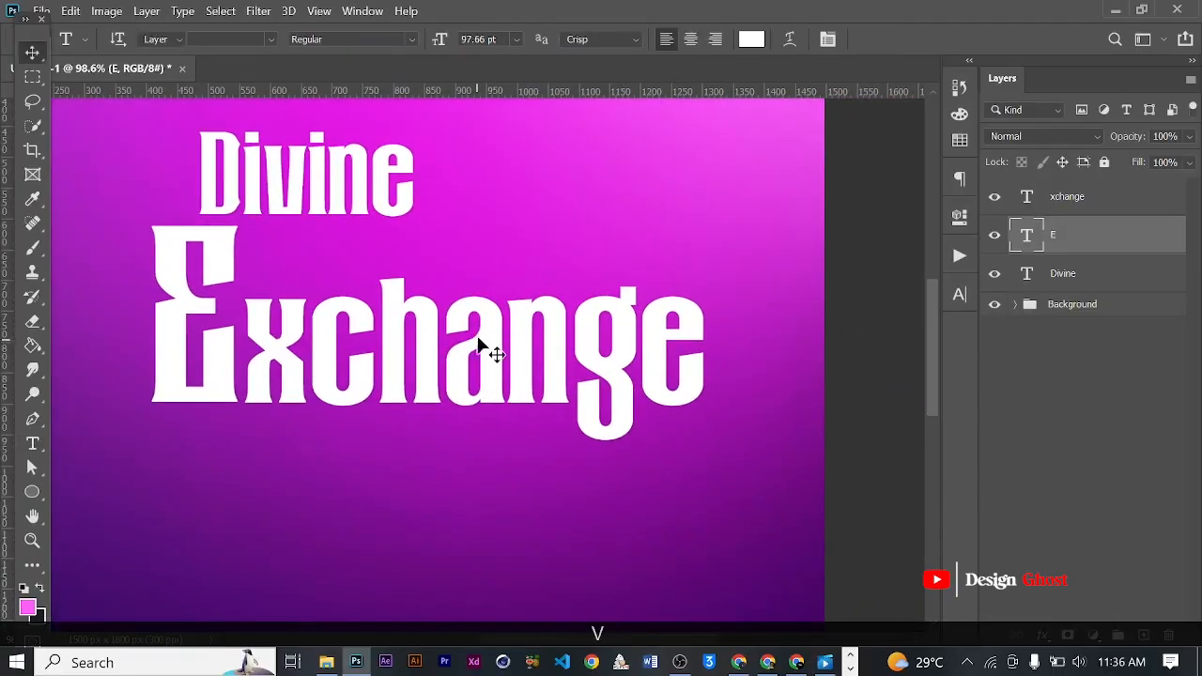
pyautogui.click(482, 338)
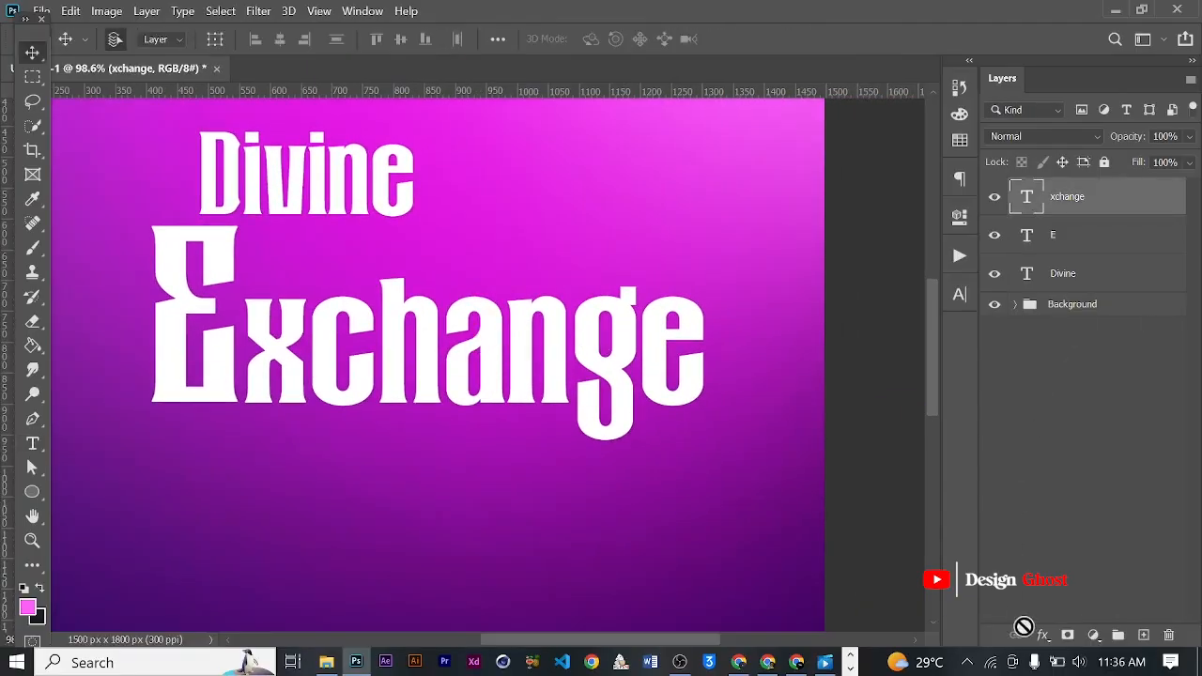
pyautogui.rightClick(1085, 212)
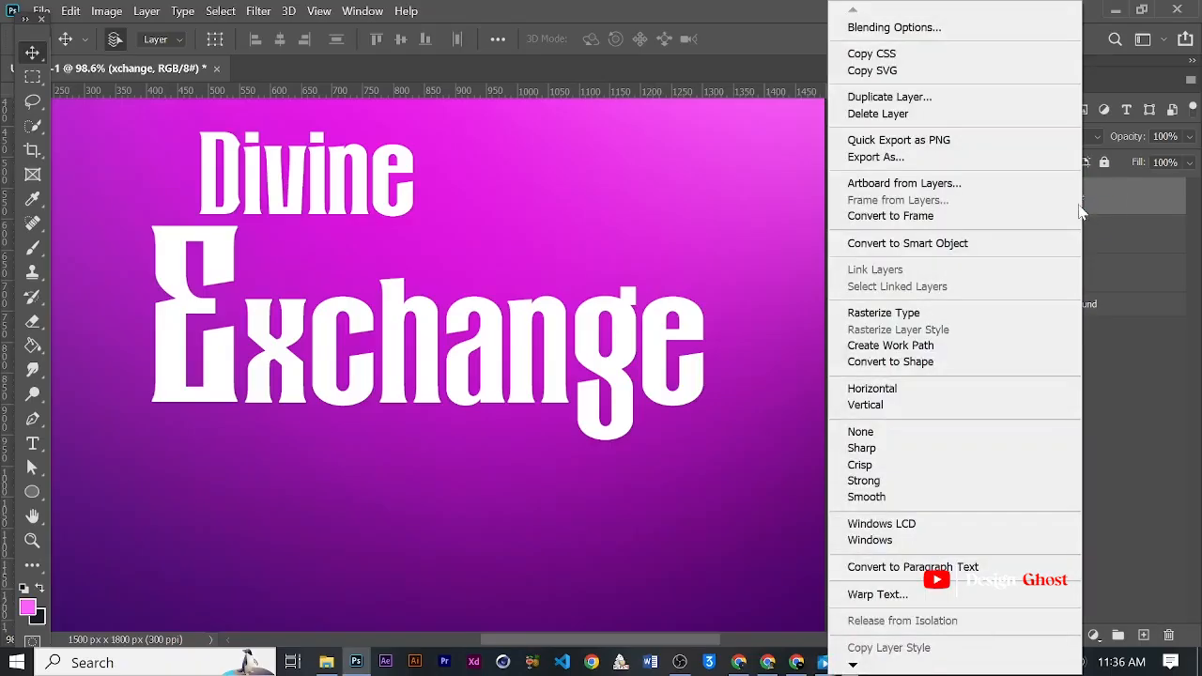
pyautogui.click(939, 361)
pyautogui.click(964, 298)
pyautogui.click(964, 299)
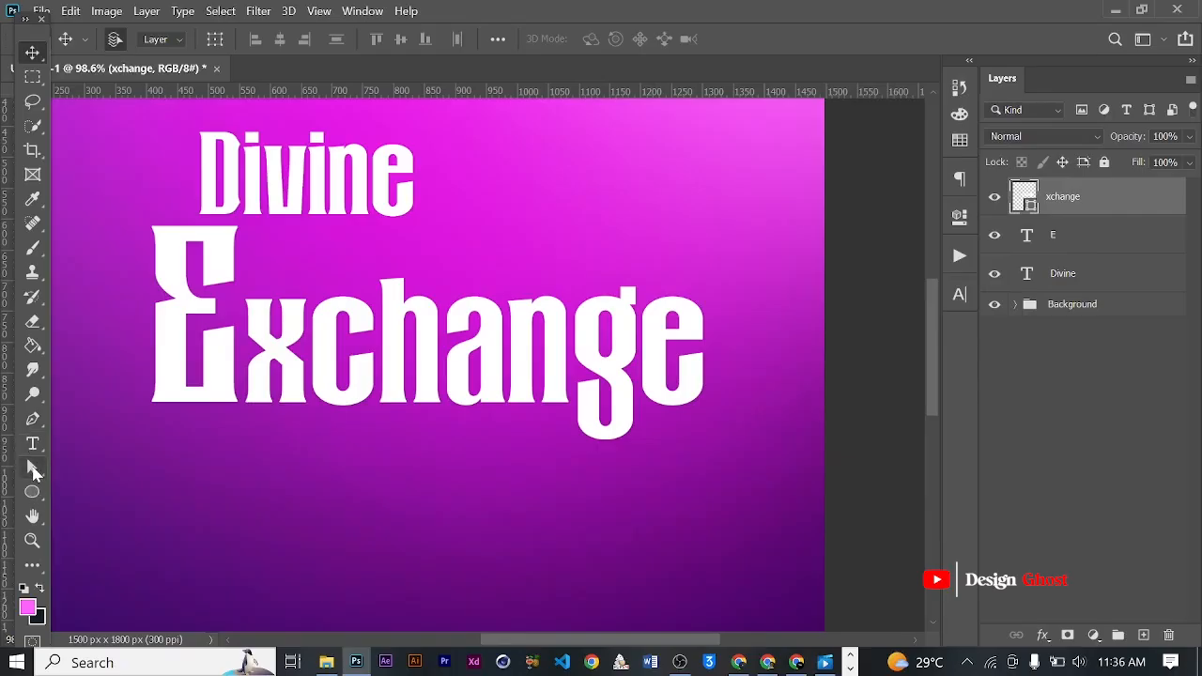
# - Stretch the h's stem upward by its two top anchor points until the xchange shape is about 330 px high
pyautogui.click(33, 469)
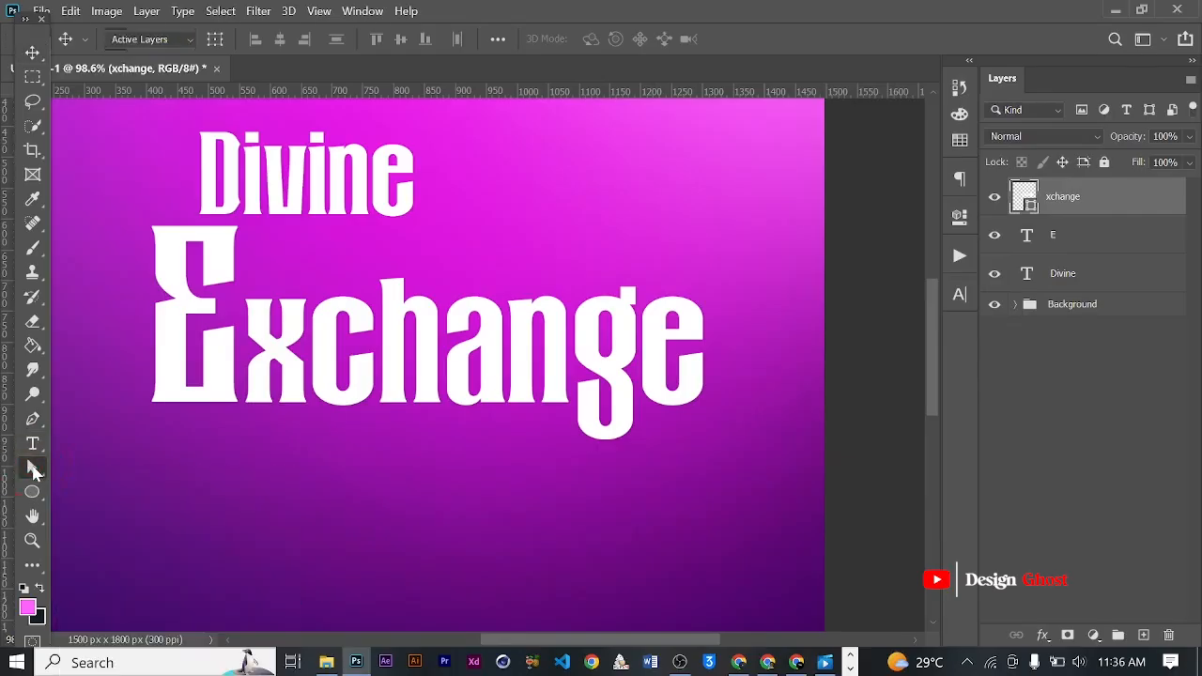
pyautogui.click(338, 366)
pyautogui.scroll(3, 356, 301)
pyautogui.moveTo(343, 234); pyautogui.dragTo(455, 288)
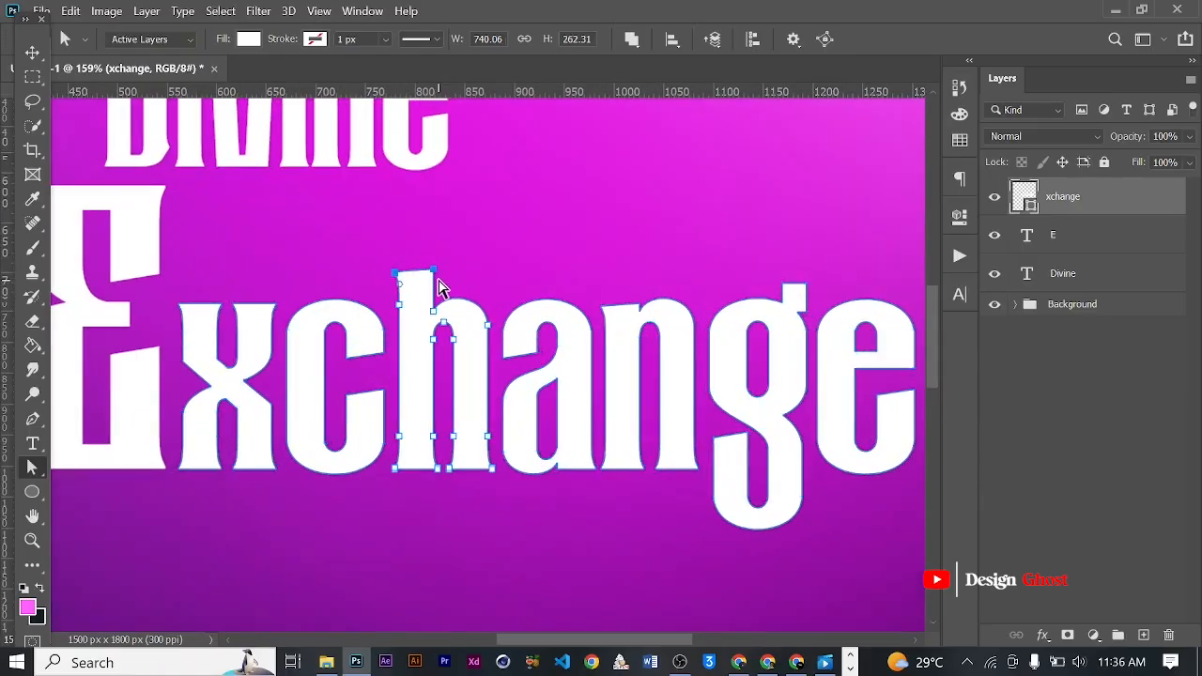
pyautogui.press('Up')
pyautogui.press('Up')
pyautogui.press('Up')
pyautogui.press('Up')
pyautogui.scroll(-4, 438, 282)
pyautogui.press('Up')
pyautogui.press('Up')
pyautogui.press('Up')
pyautogui.press('Up')
pyautogui.press('Up')
pyautogui.press('Up')
pyautogui.press('Up')
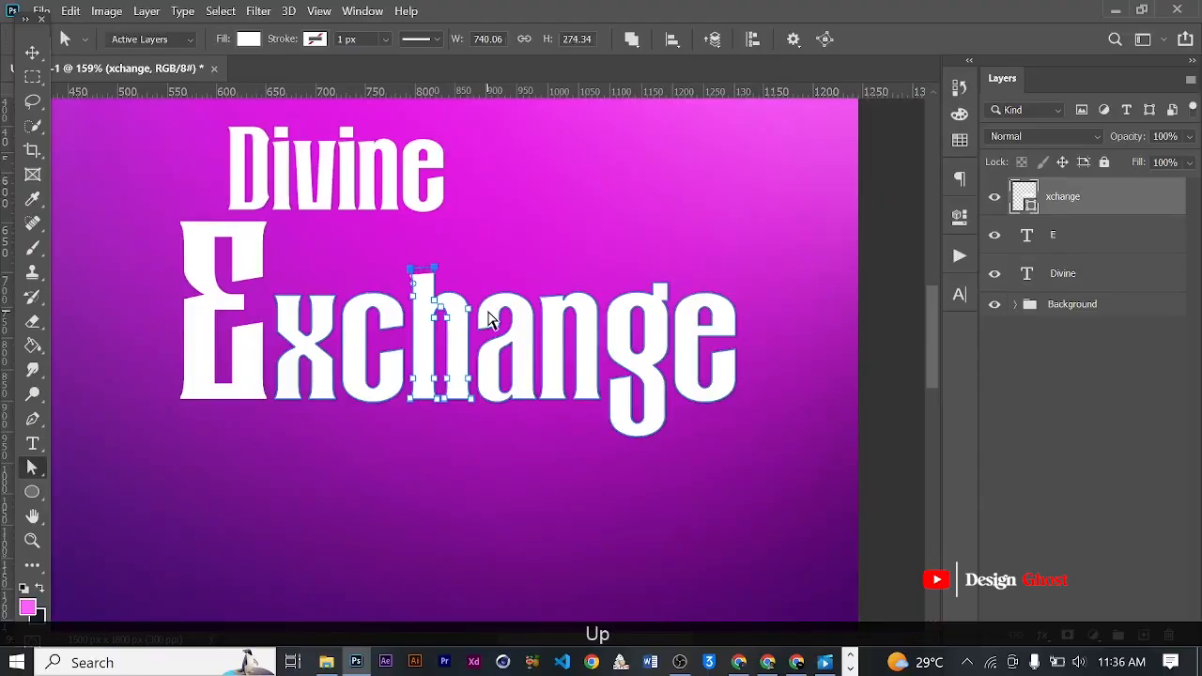
pyautogui.press('Up')
pyautogui.press('Up')
pyautogui.press('Up')
pyautogui.press('Up')
pyautogui.press('Up')
pyautogui.press('Up')
pyautogui.press('Up')
pyautogui.press('Up')
pyautogui.press('Up')
pyautogui.press('Up')
pyautogui.press('Up')
pyautogui.press('Up')
pyautogui.press('Up')
pyautogui.press('Up')
pyautogui.press('Up')
pyautogui.press('Up')
pyautogui.press('Up')
pyautogui.press('Up')
pyautogui.press('Up')
pyautogui.press('Up')
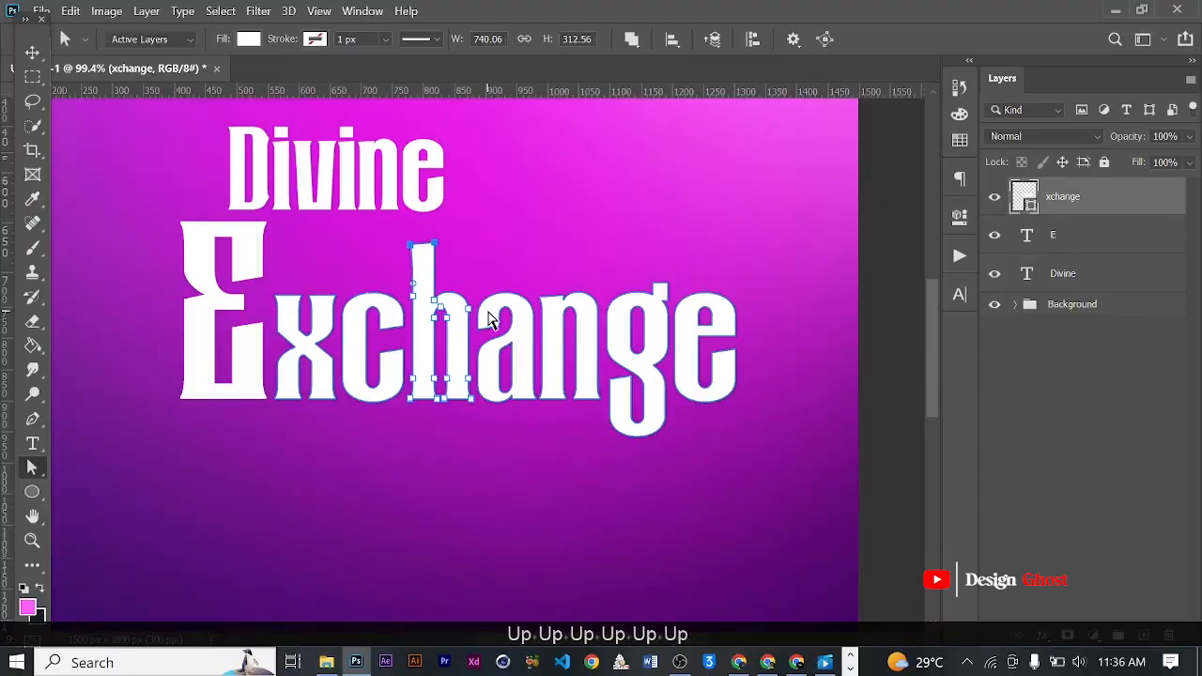
pyautogui.press('Up')
pyautogui.press('Up')
pyautogui.press('Up')
pyautogui.press('Up')
pyautogui.press('Up')
pyautogui.press('Up')
pyautogui.press('Up')
pyautogui.press('Up')
pyautogui.press('Up')
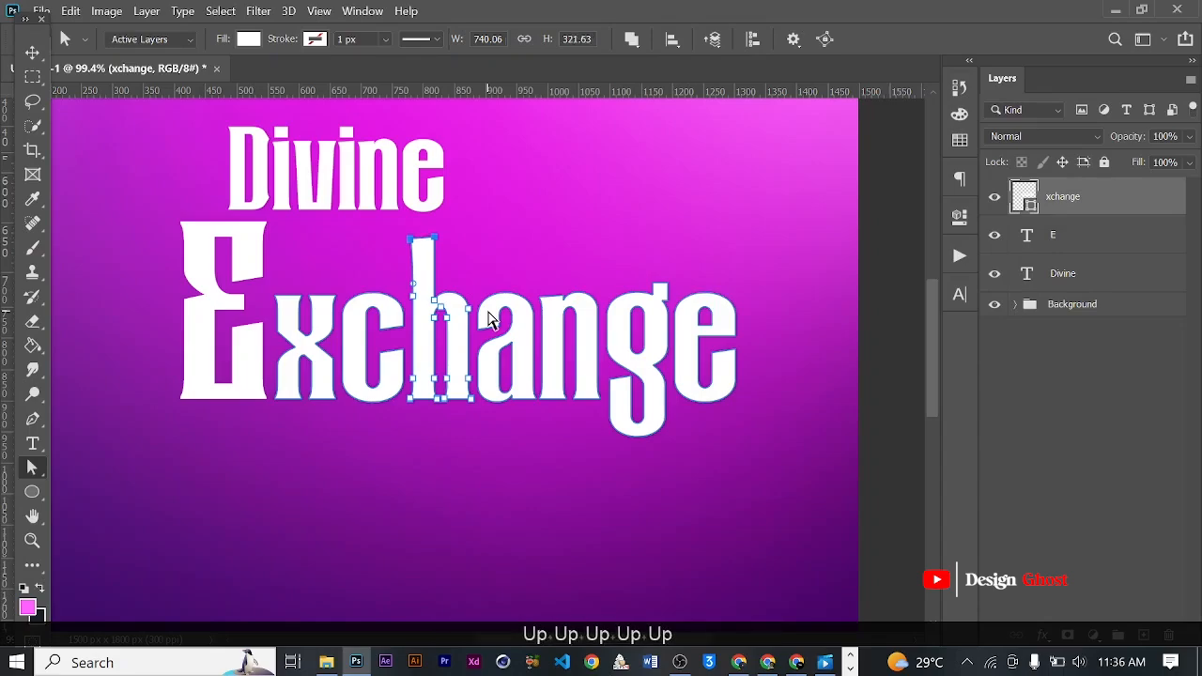
pyautogui.scroll(3, 423, 232)
pyautogui.scroll(2, 423, 233)
pyautogui.press('Up')
pyautogui.press('Up')
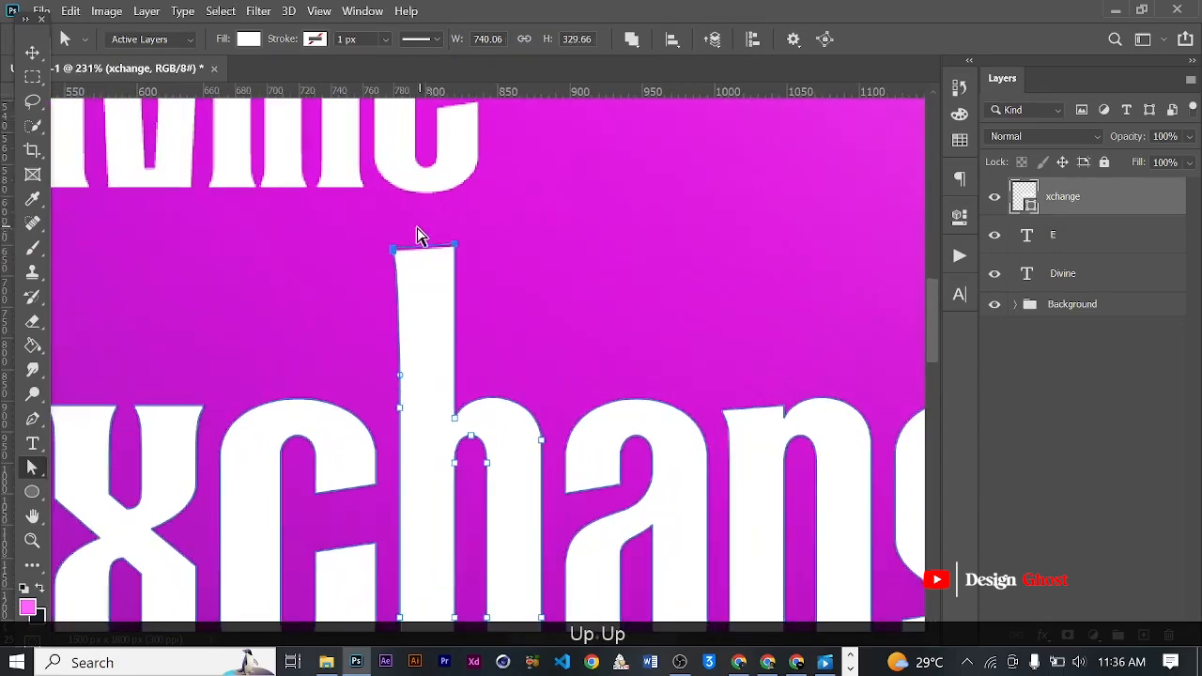
# - Slant the top of the h's stem by lowering its upper-left anchor point slightly below the right one
pyautogui.moveTo(424, 283); pyautogui.dragTo(423, 294)
pyautogui.press('Down')
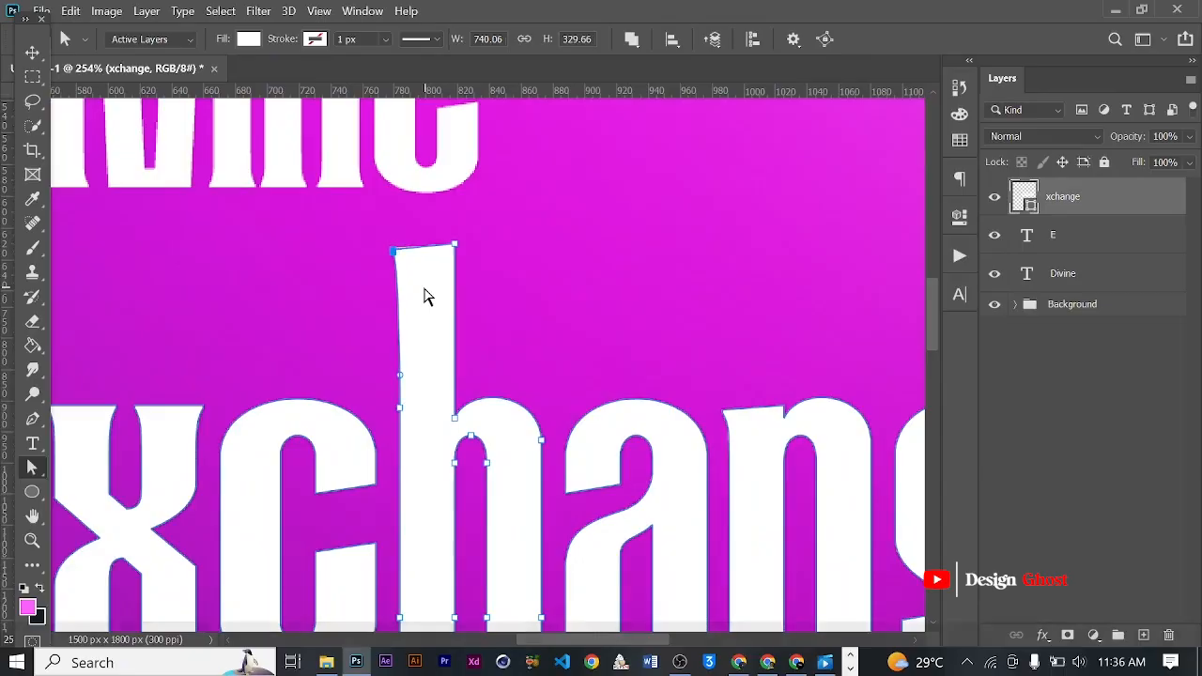
pyautogui.scroll(-2, 441, 326)
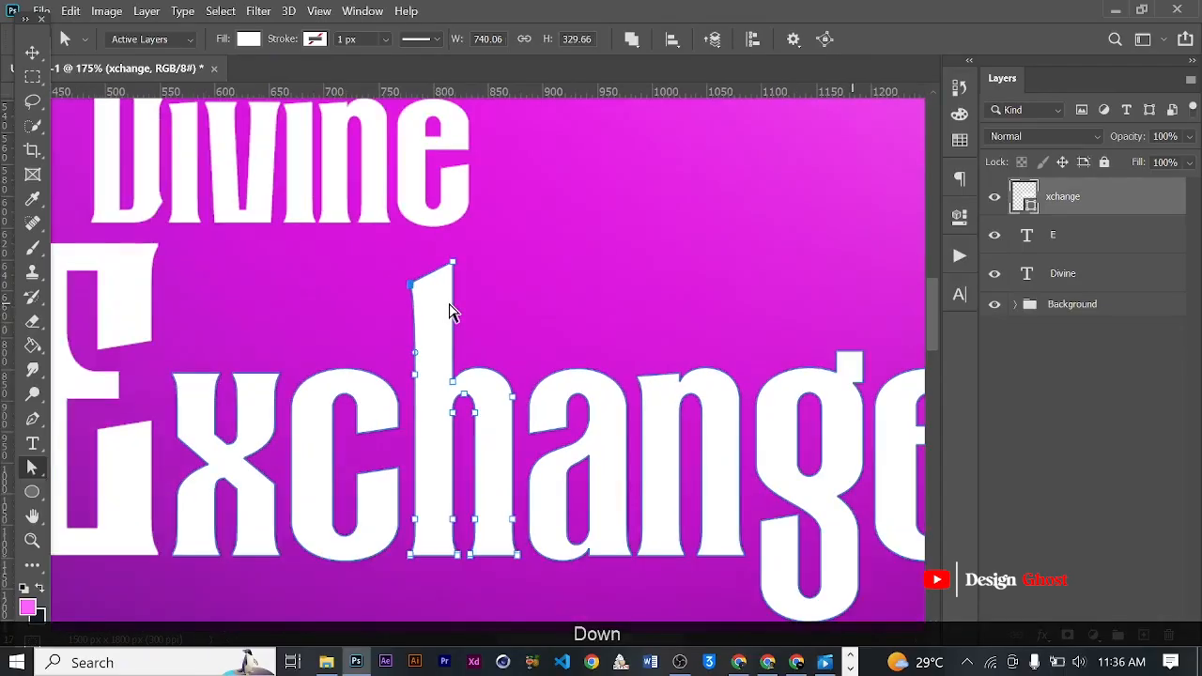
pyautogui.press('Up')
pyautogui.press('Up')
pyautogui.press('Up')
pyautogui.press('Up')
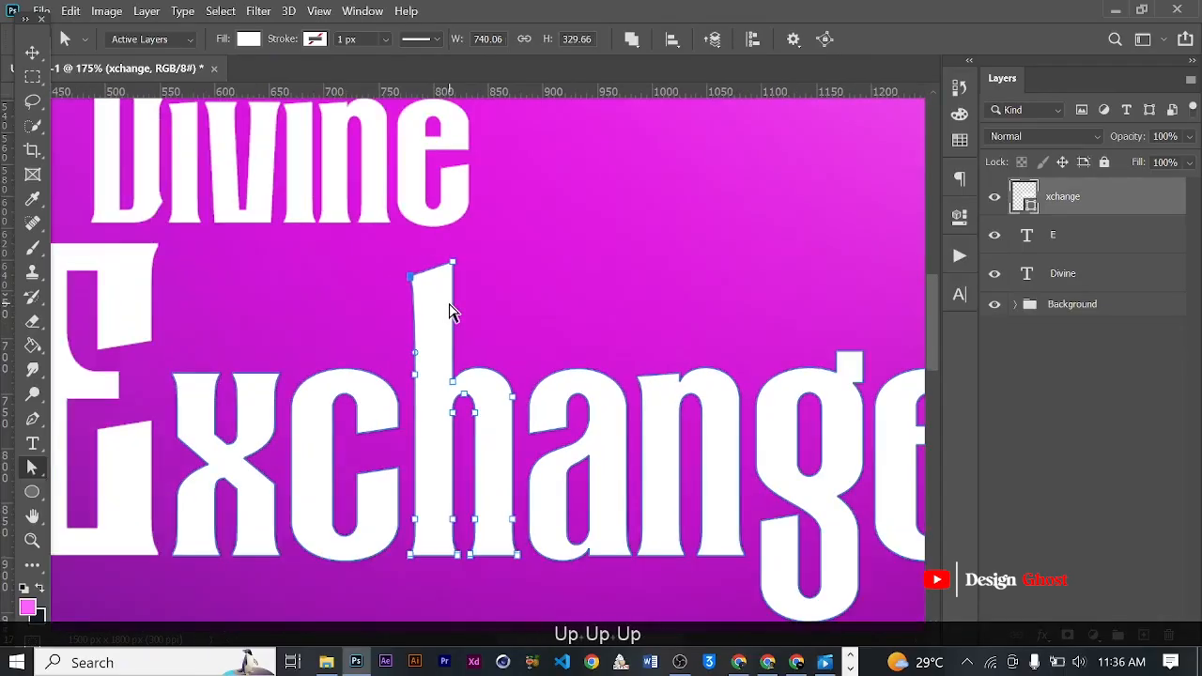
pyautogui.press('Up')
pyautogui.press('Up')
pyautogui.press('Up')
# - Shift the anchor point midway down the left edge of the h's stem slightly inward to give the edge a curve
pyautogui.moveTo(431, 363); pyautogui.dragTo(435, 365)
pyautogui.press('Left')
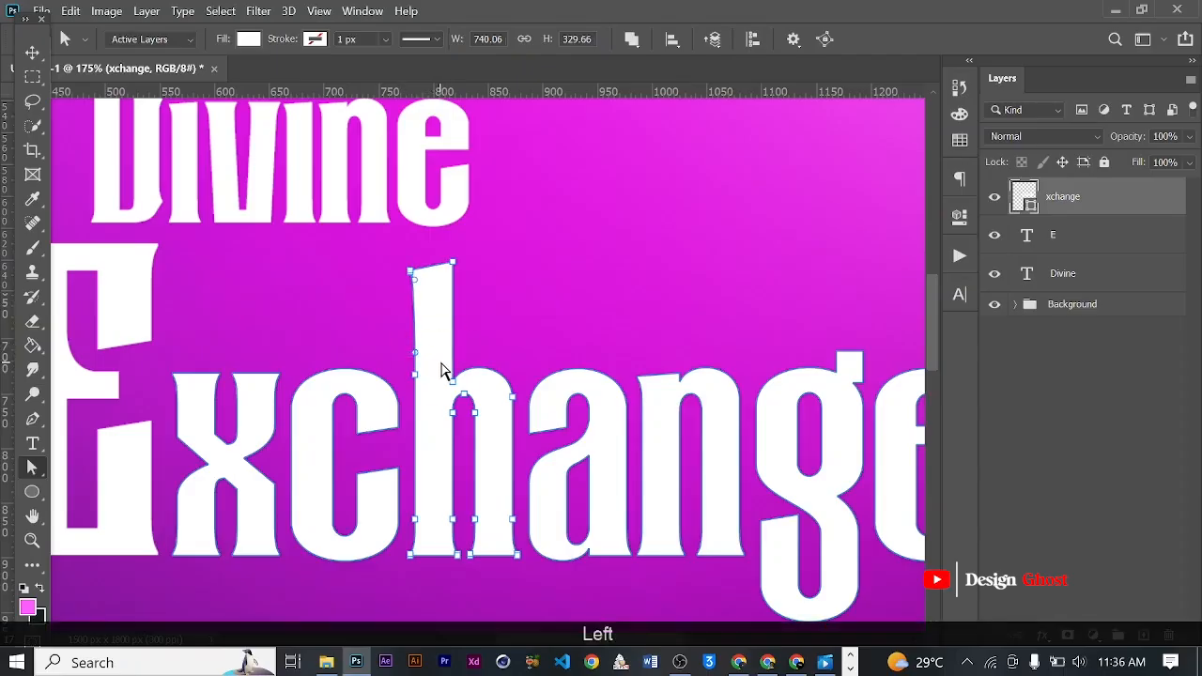
pyautogui.scroll(3, 443, 369)
pyautogui.click(424, 361)
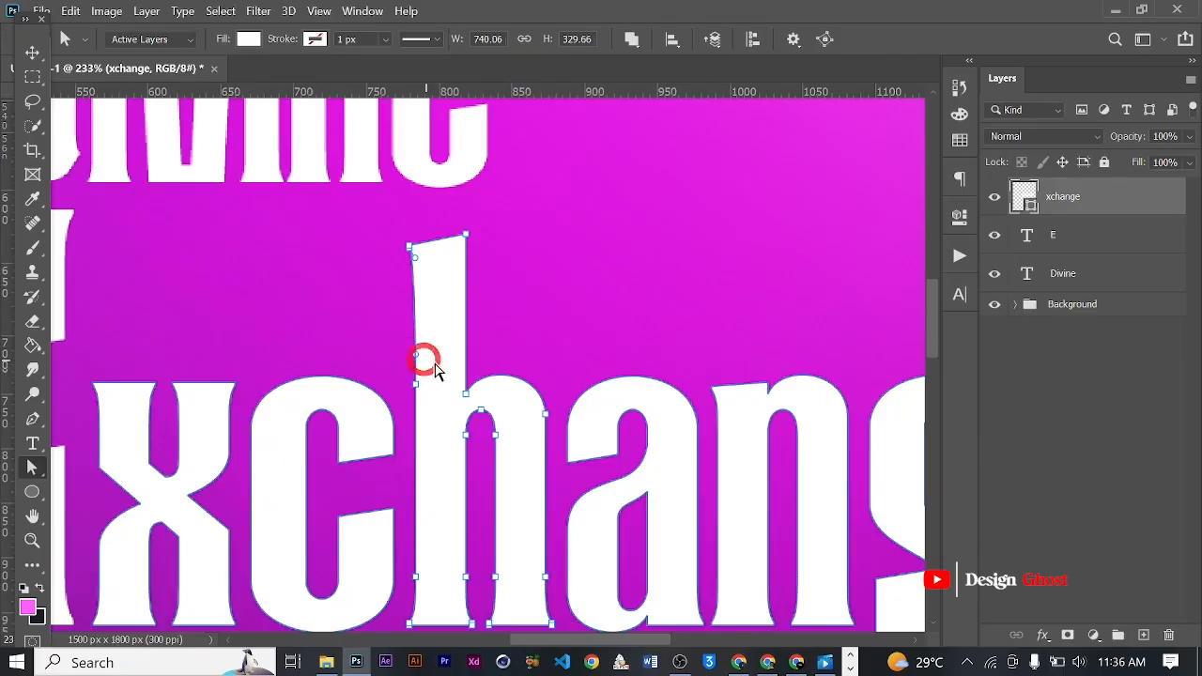
pyautogui.press('Right')
pyautogui.click(427, 399)
pyautogui.press('Left')
pyautogui.press('Left')
pyautogui.press('Right')
pyautogui.press('Right')
pyautogui.press('Right')
pyautogui.press('Right')
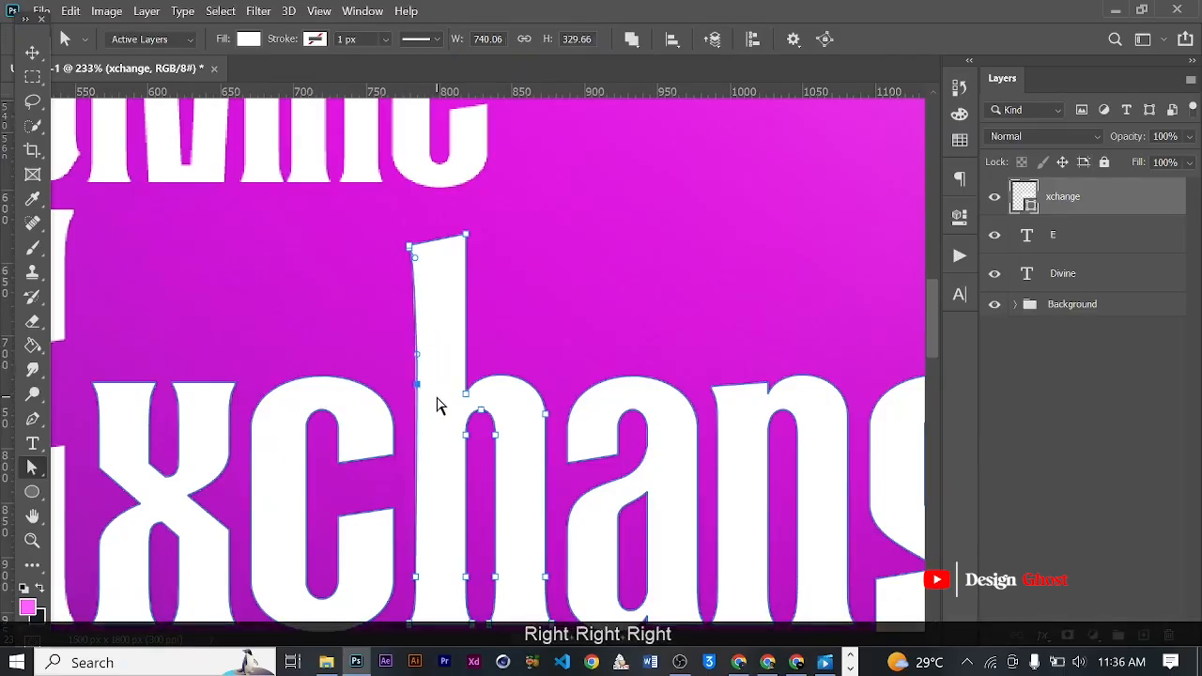
pyautogui.press('Right')
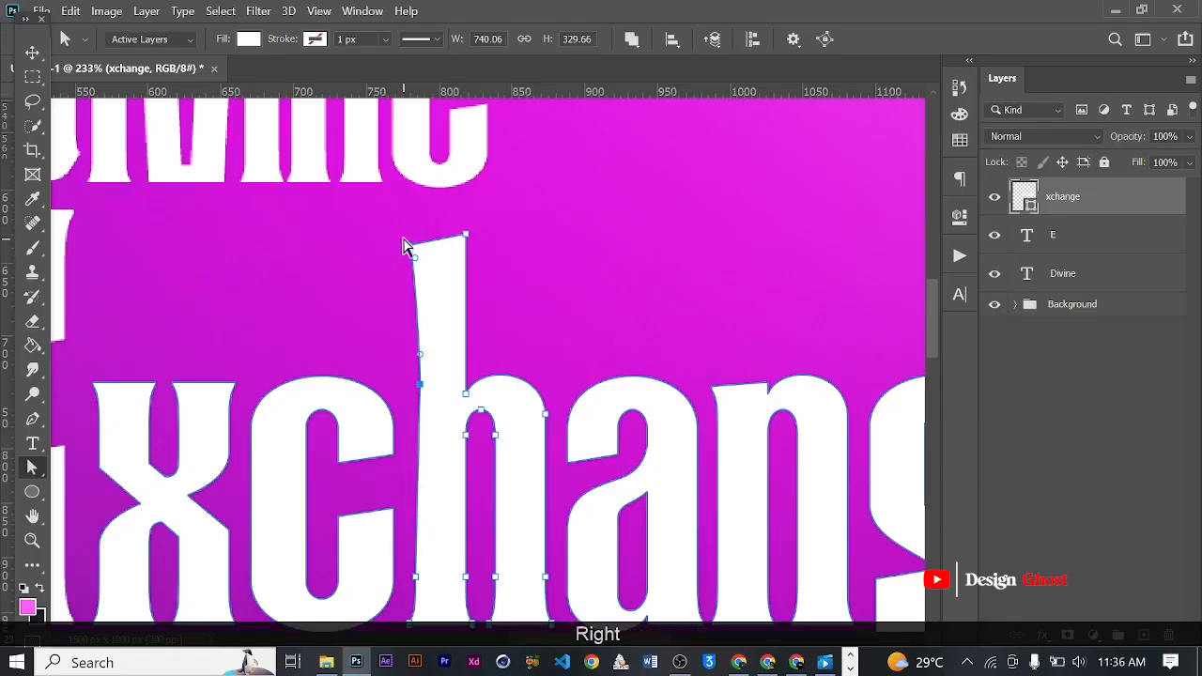
# - Move the upper-left anchor points of the h's stem slightly outward so the tip flares
pyautogui.moveTo(389, 223); pyautogui.dragTo(424, 274)
pyautogui.press('Left')
pyautogui.press('Left')
pyautogui.press('Left')
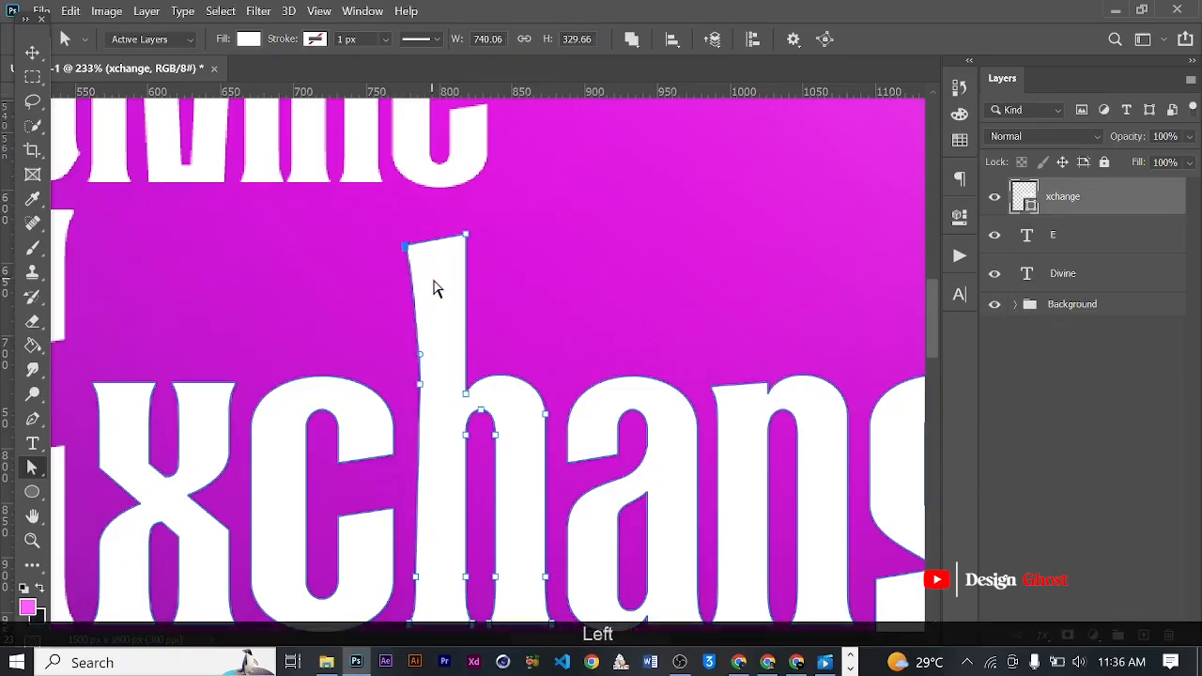
pyautogui.scroll(-7, 434, 281)
pyautogui.scroll(-2, 482, 314)
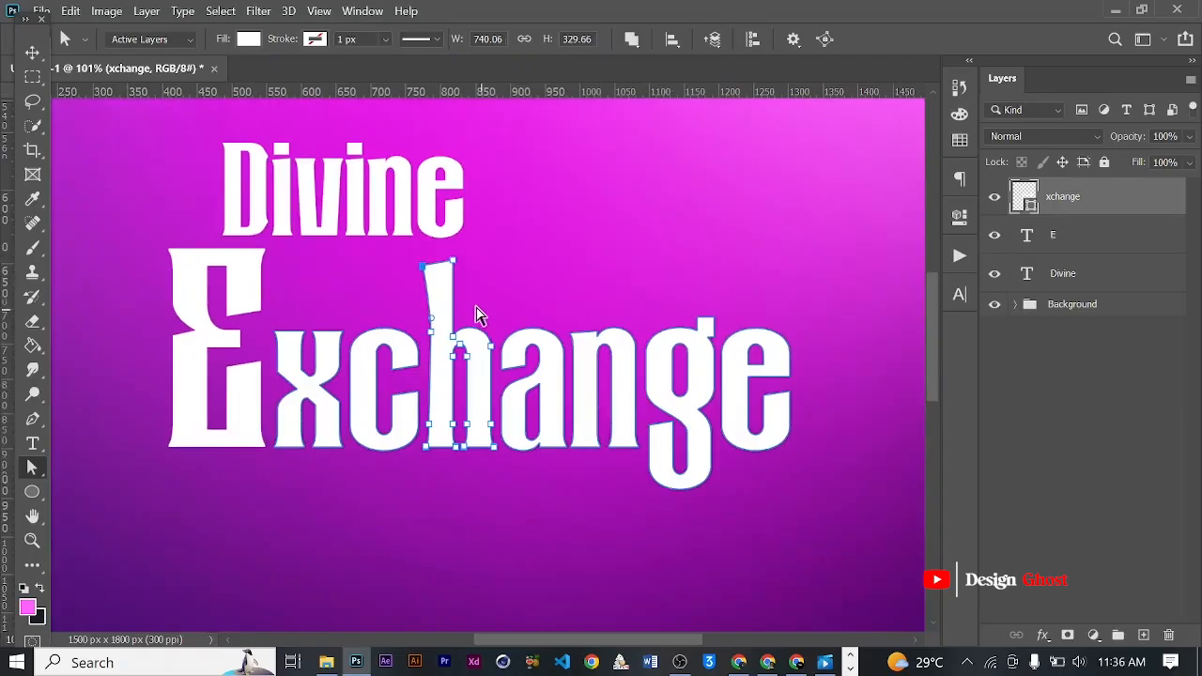
# - Move the Divine text above "ange", just right of the h's raised stem
pyautogui.click(33, 53)
pyautogui.scroll(-2, 538, 437)
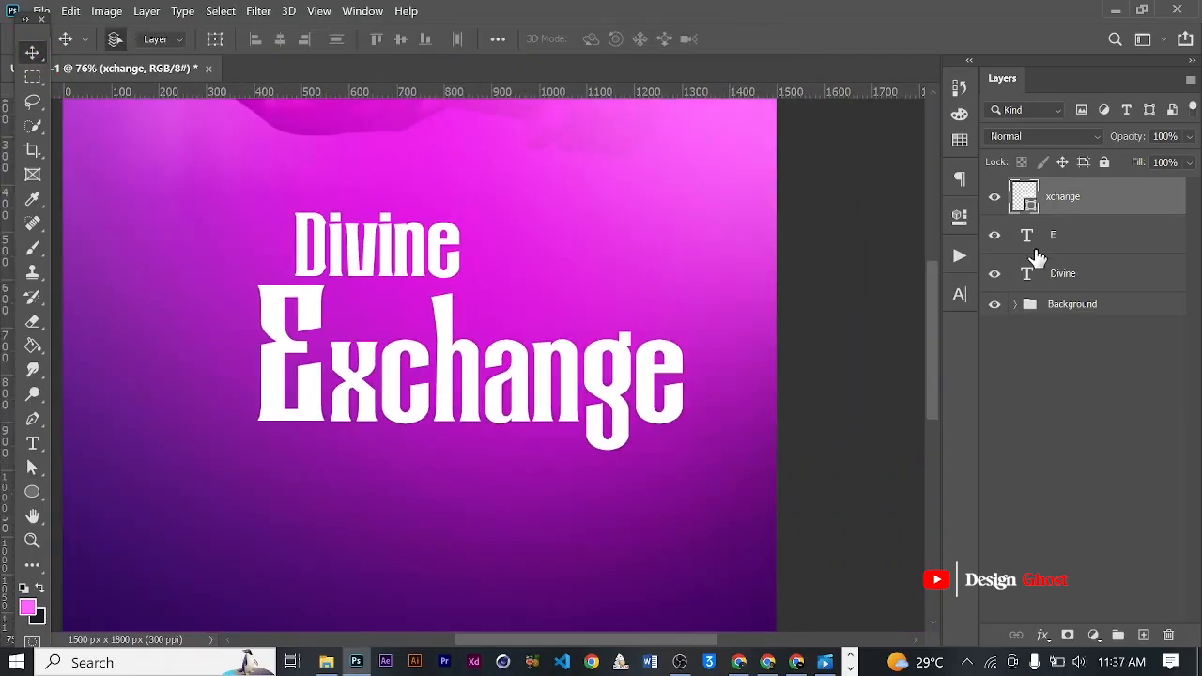
pyautogui.scroll(2, 460, 269)
pyautogui.moveTo(436, 248); pyautogui.dragTo(641, 303)
pyautogui.scroll(3, 641, 303)
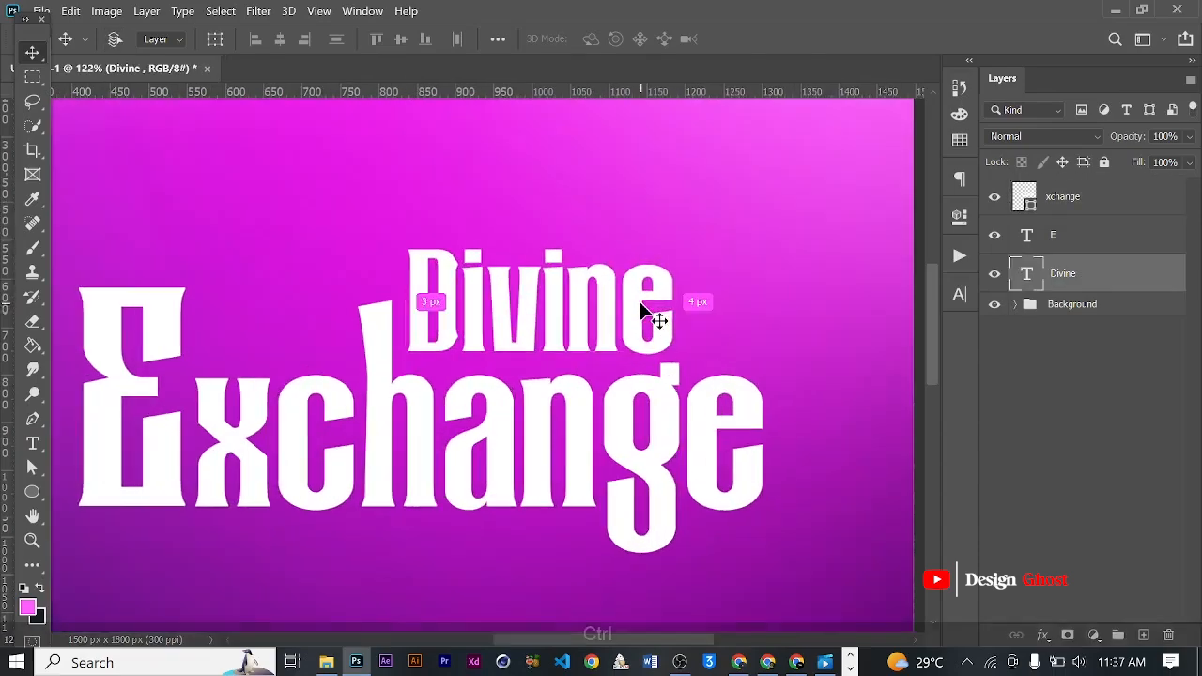
# - Scale the Divine text down proportionally so it fits between the h's stem and the g
pyautogui.hotkey('ctrl', 't')
pyautogui.scroll(1, 690, 282)
pyautogui.moveTo(711, 228); pyautogui.dragTo(639, 265)
pyautogui.press('Return')
# - Nudge the Divine text slightly up and right, leaving an even gap to the h's stem and the letters below
pyautogui.press('Right')
pyautogui.scroll(-2, 680, 275)
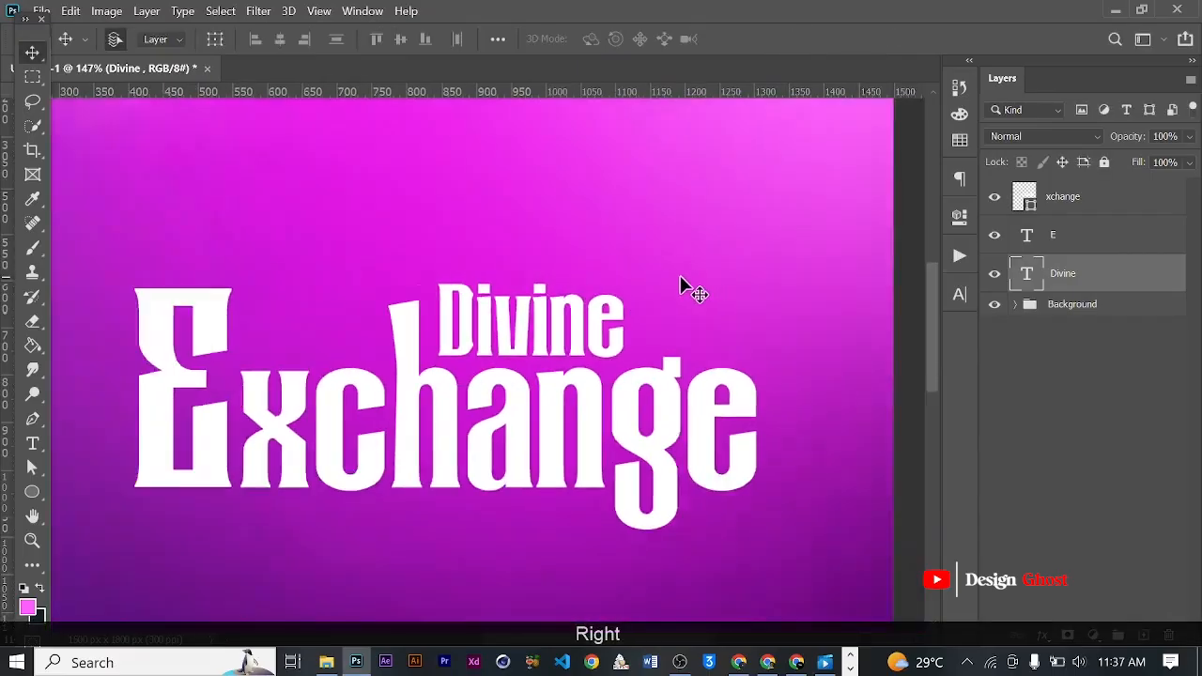
pyautogui.press('Up')
pyautogui.press('Up')
pyautogui.press('Up')
pyautogui.press('Up')
pyautogui.press('Right')
pyautogui.press('Up')
pyautogui.press('Right')
pyautogui.press('Right')
pyautogui.press('Right')
pyautogui.press('Down')
pyautogui.press('Down')
pyautogui.press('Return')
pyautogui.hotkey('ctrl', '0')
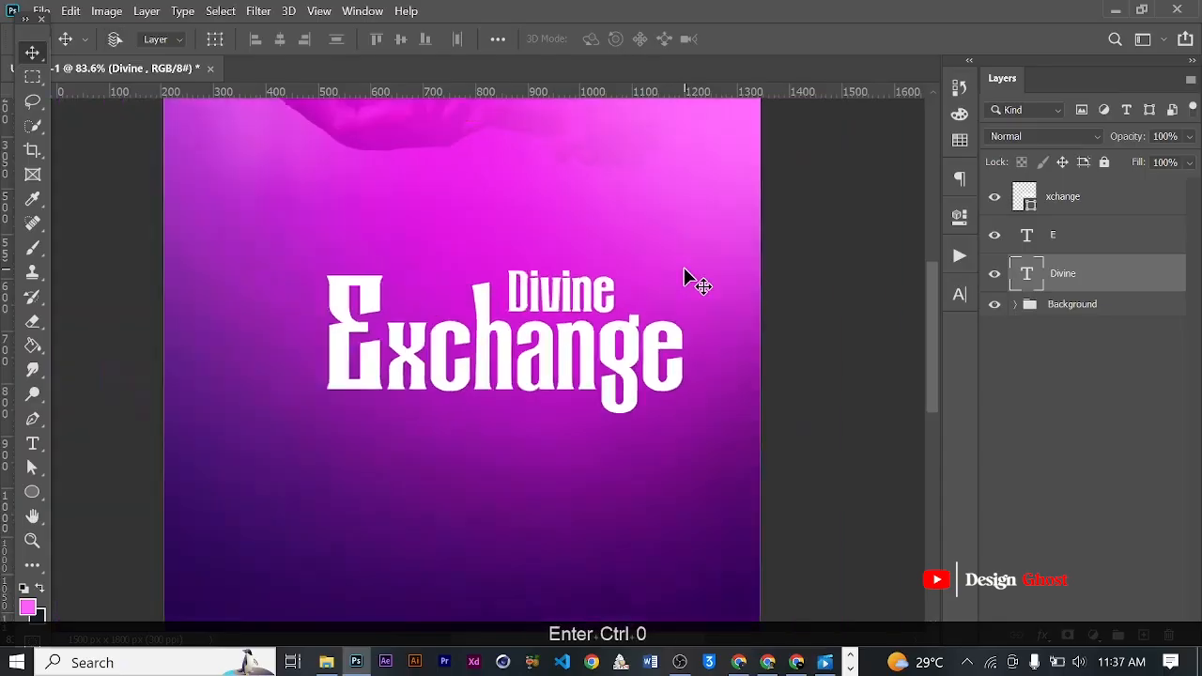
# - Group the xchange, E and Divine layers and center the group horizontally on the canvas
pyautogui.scroll(6, 507, 283)
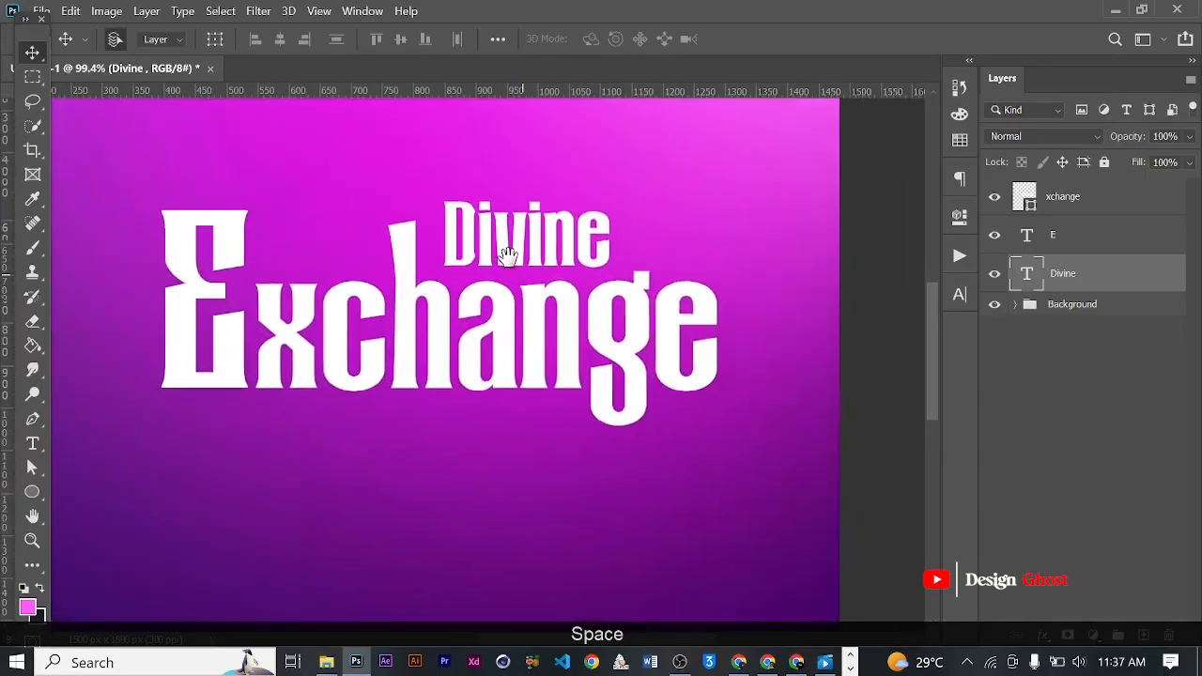
pyautogui.scroll(-2, 512, 265)
pyautogui.keyDown('shift'); pyautogui.click(1095, 207); pyautogui.keyUp('shift')
pyautogui.scroll(-3, 456, 408)
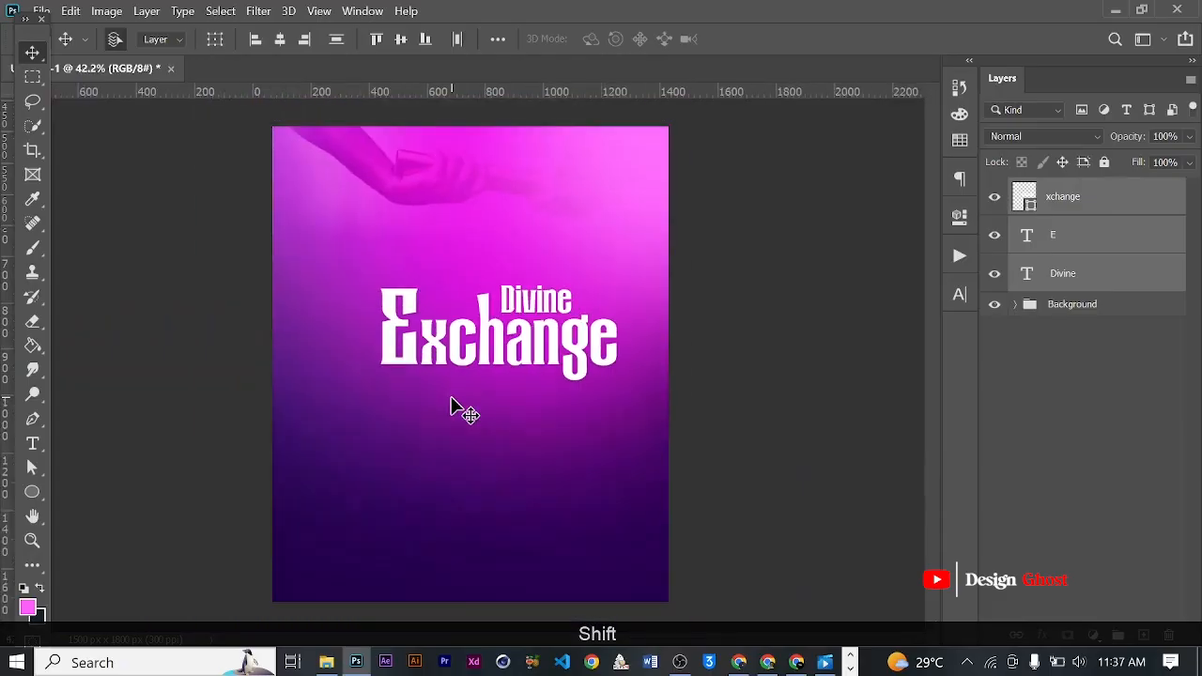
pyautogui.hotkey('ctrl', 'g')
pyautogui.hotkey('ctrl', 'a')
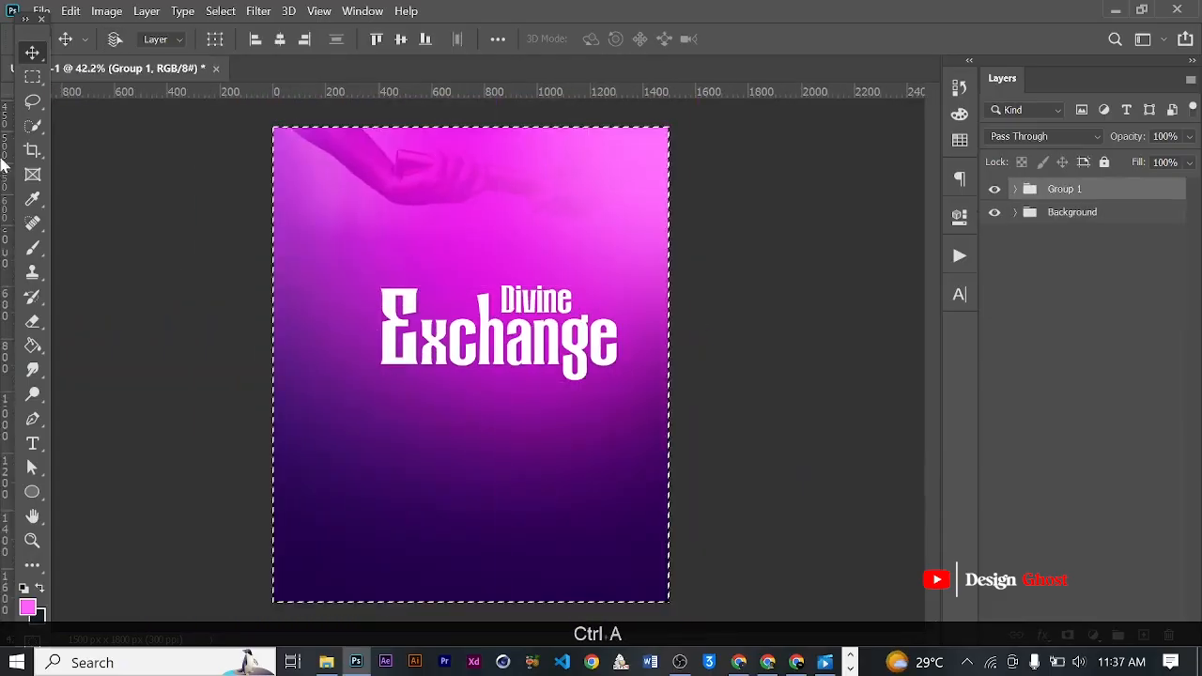
pyautogui.click(280, 38)
pyautogui.hotkey('ctrl', 'd')
# - Nudge the title group upward, closer to the hands in the background
pyautogui.press('Up')
pyautogui.press('Up')
pyautogui.press('Up')
pyautogui.press('Up')
pyautogui.press('Up')
pyautogui.scroll(-2, 612, 380)
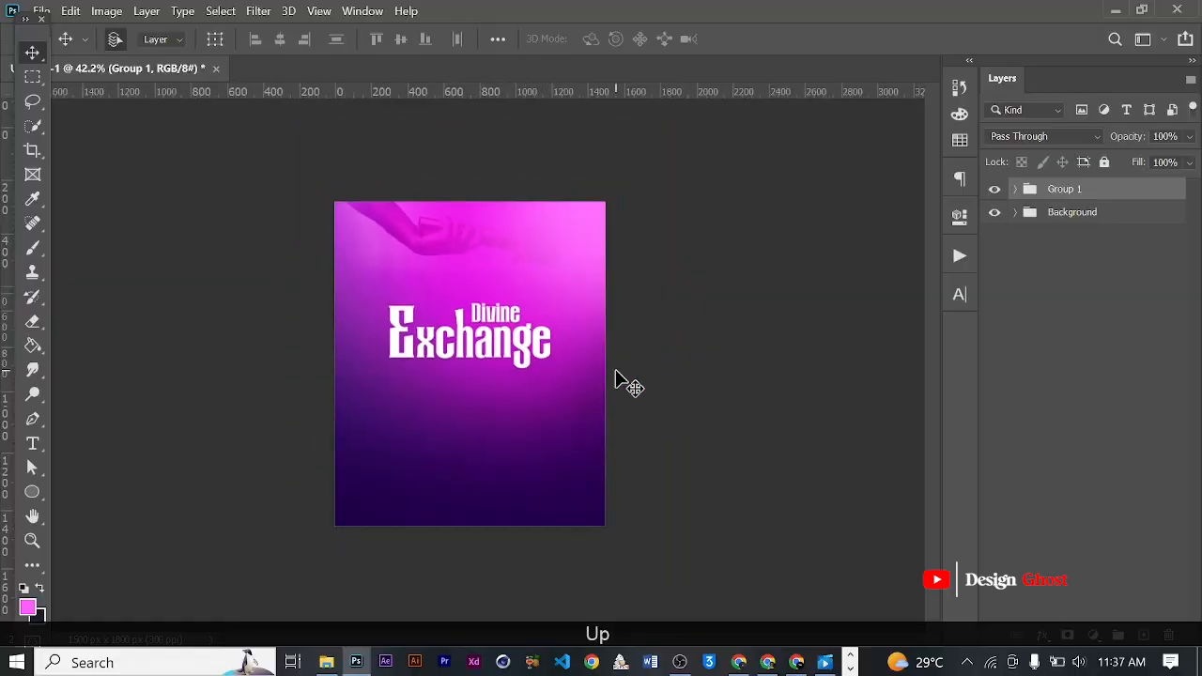
pyautogui.press('Up')
pyautogui.press('Up')
pyautogui.press('Up')
pyautogui.press('Up')
pyautogui.press('Up')
pyautogui.press('Up')
pyautogui.press('Up')
pyautogui.press('Up')
pyautogui.press('Return')
pyautogui.hotkey('ctrl', '0')
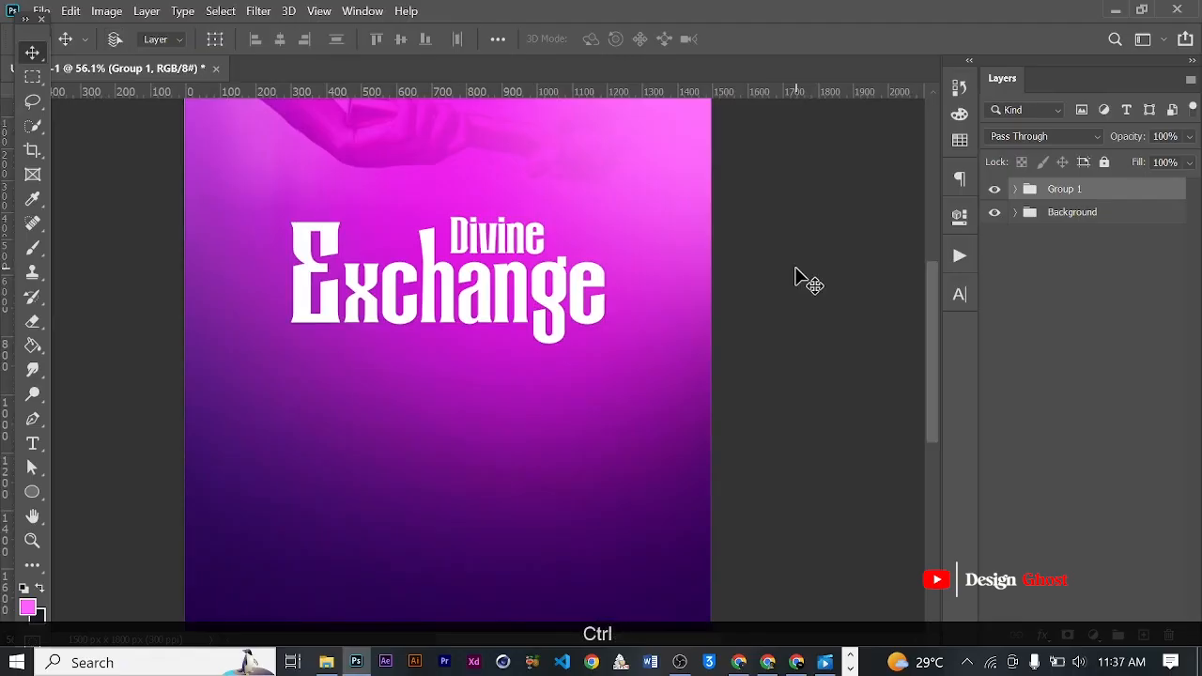
# - Scale the title group down proportionally, keeping its lower-left corner in place
pyautogui.hotkey('ctrl', 't')
pyautogui.moveTo(601, 217); pyautogui.dragTo(564, 235)
pyautogui.press('Return')
pyautogui.hotkey('ctrl', '0')
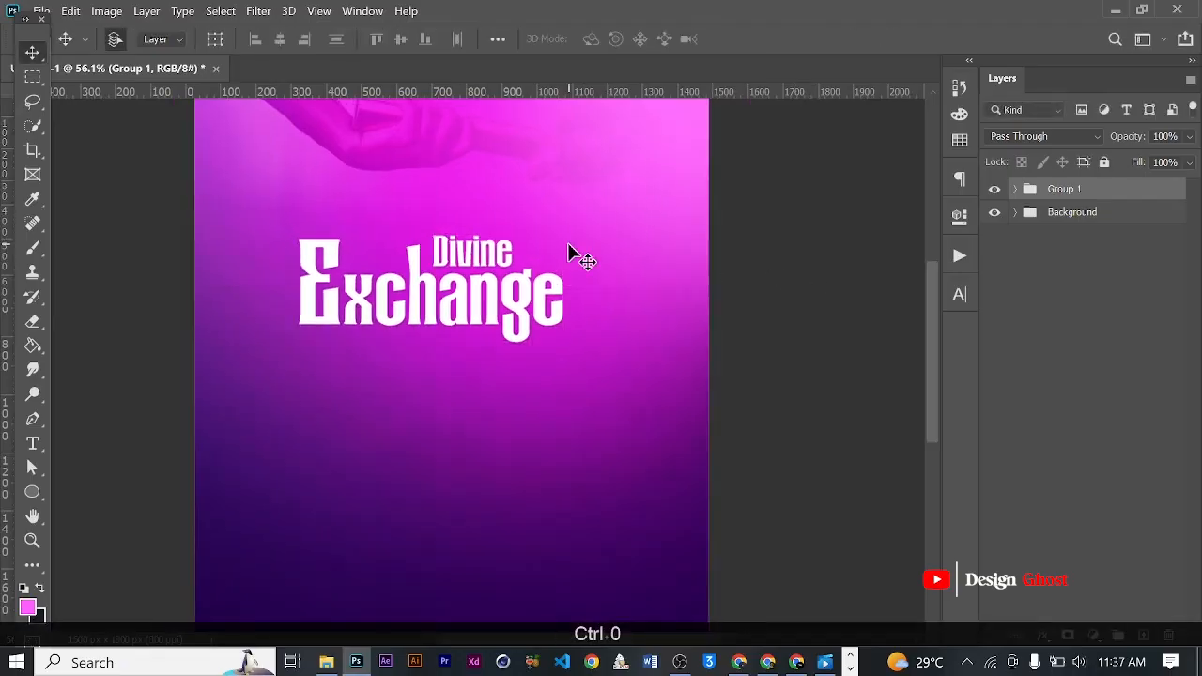
# - Center the title group horizontally on the canvas and clear the selection
pyautogui.hotkey('ctrl', 'a')
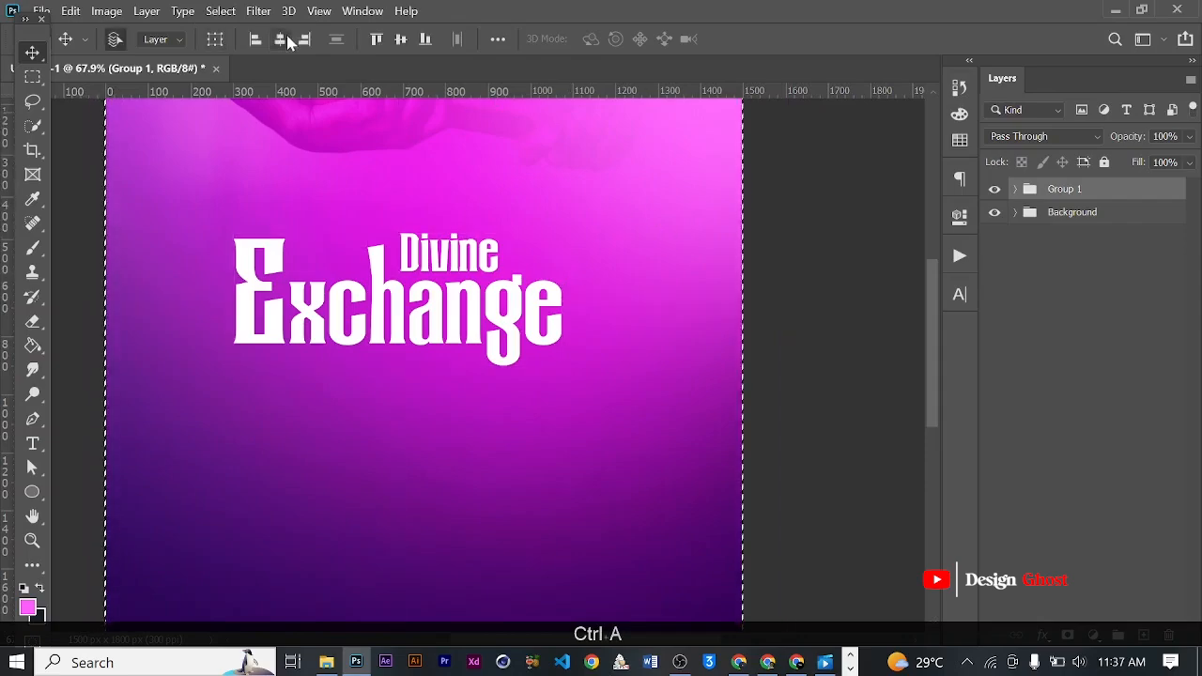
pyautogui.click(281, 39)
pyautogui.hotkey('ctrl', 'd')
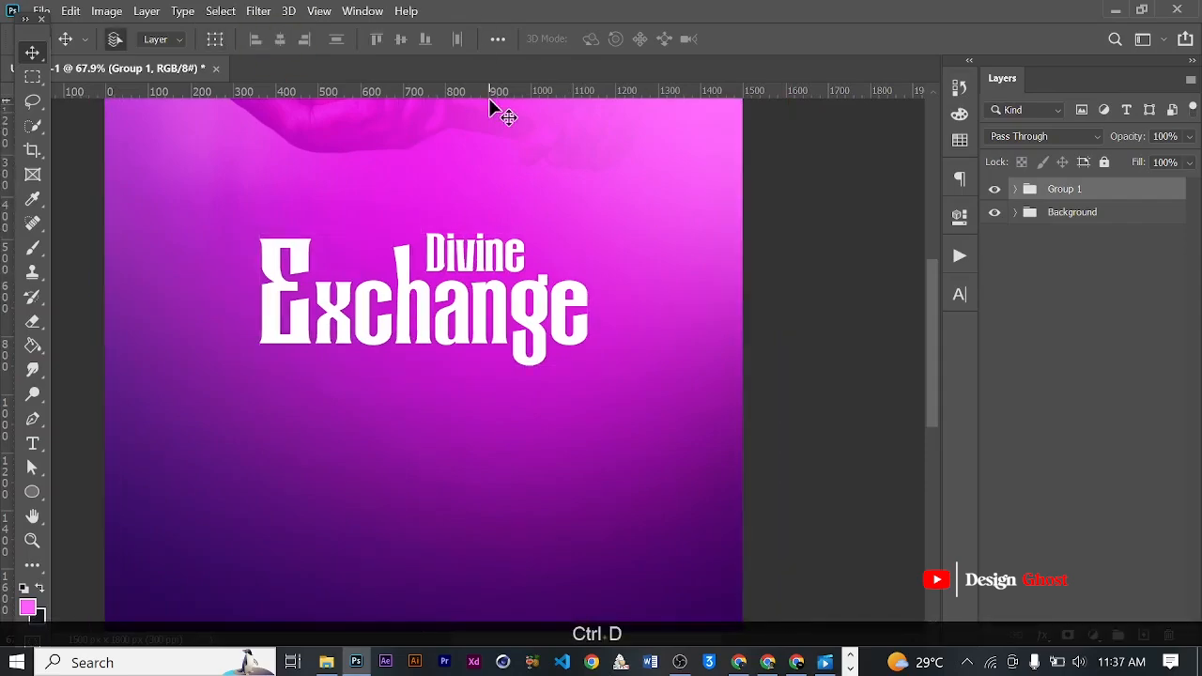
# - Nudge the title group slightly upward, closer to the hands in the background
pyautogui.hotkey('ctrl', '0')
pyautogui.scroll(4, 492, 309)
pyautogui.press('space')
pyautogui.moveTo(506, 327); pyautogui.dragTo(504, 309)
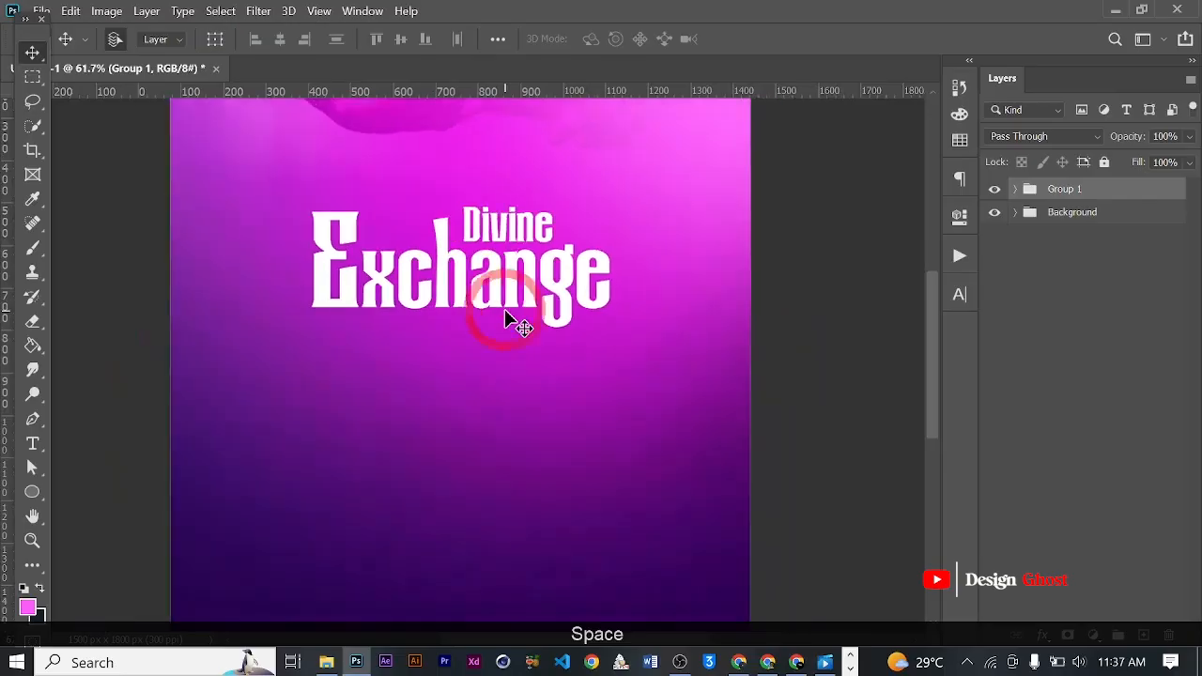
pyautogui.scroll(-3, 504, 309)
pyautogui.press('Up')
pyautogui.press('Up')
pyautogui.press('Up')
pyautogui.press('Up')
pyautogui.press('Up')
pyautogui.press('Return')
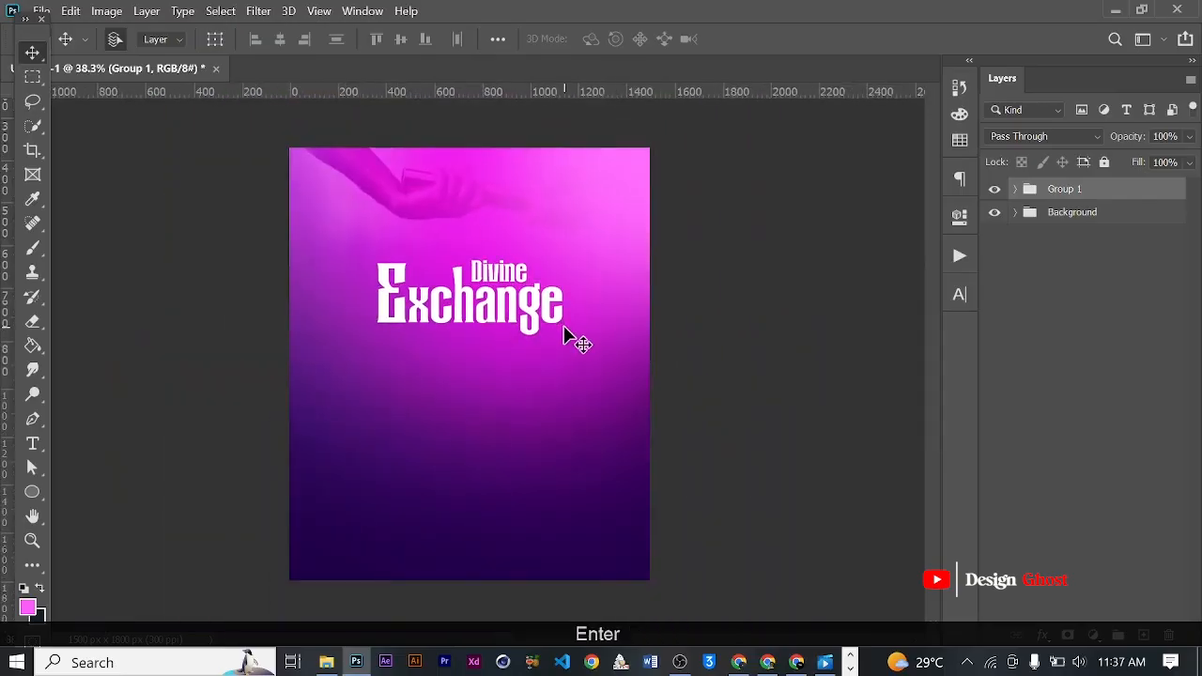
pyautogui.hotkey('ctrl', '0')
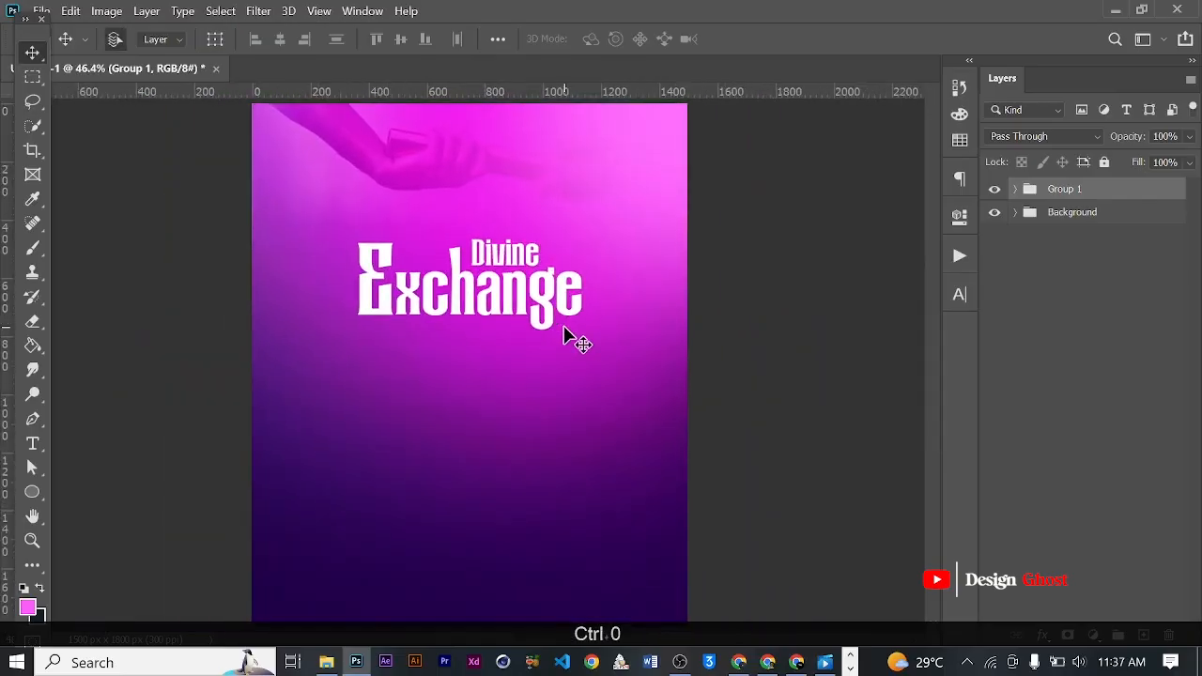
# - Examine the title's placement and lettering both close up and against the whole flyer
pyautogui.scroll(5, 564, 330)
pyautogui.press('space')
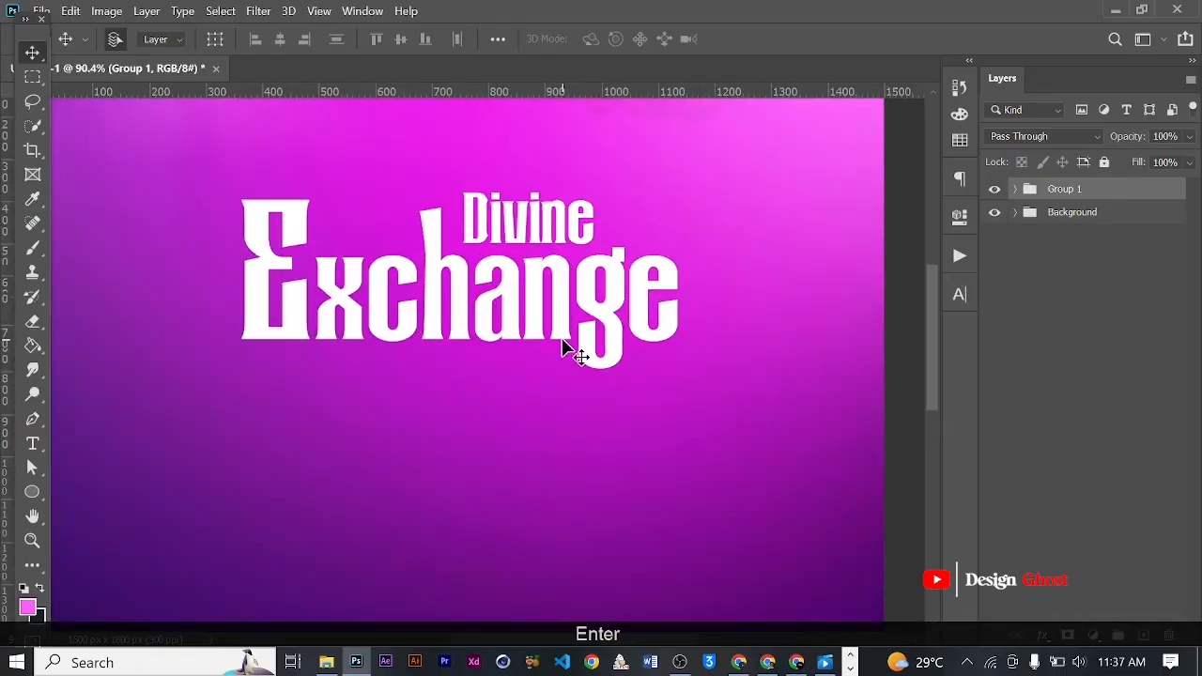
pyautogui.hotkey('ctrl', '0')
pyautogui.scroll(2, 550, 356)
pyautogui.moveTo(517, 335); pyautogui.dragTo(501, 311)
pyautogui.scroll(5, 451, 306)
pyautogui.scroll(-4, 485, 308)
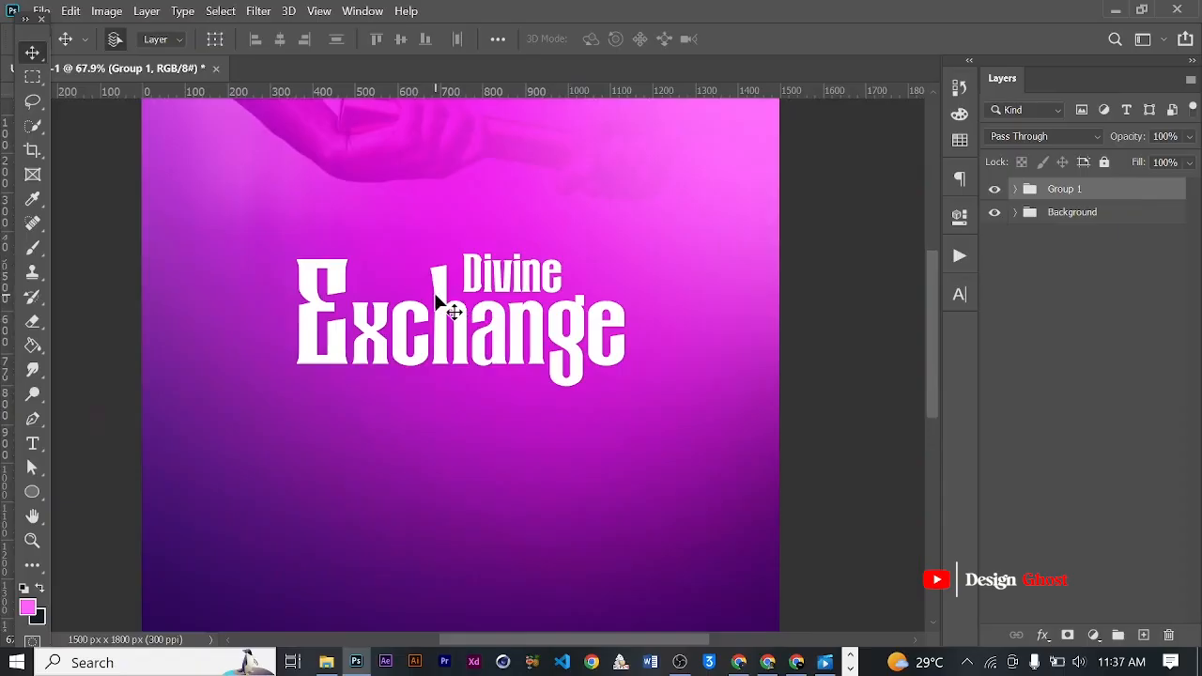
pyautogui.scroll(3, 438, 296)
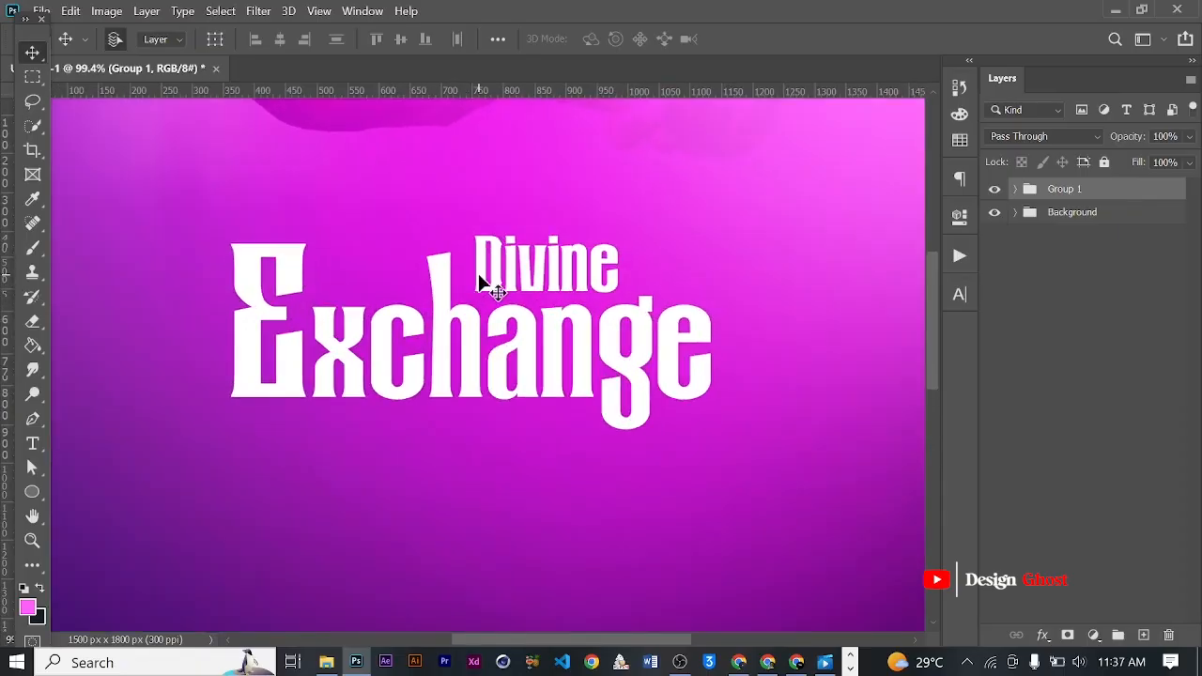
pyautogui.scroll(-3, 526, 301)
pyautogui.scroll(2, 535, 357)
pyautogui.moveTo(550, 413); pyautogui.dragTo(544, 352)
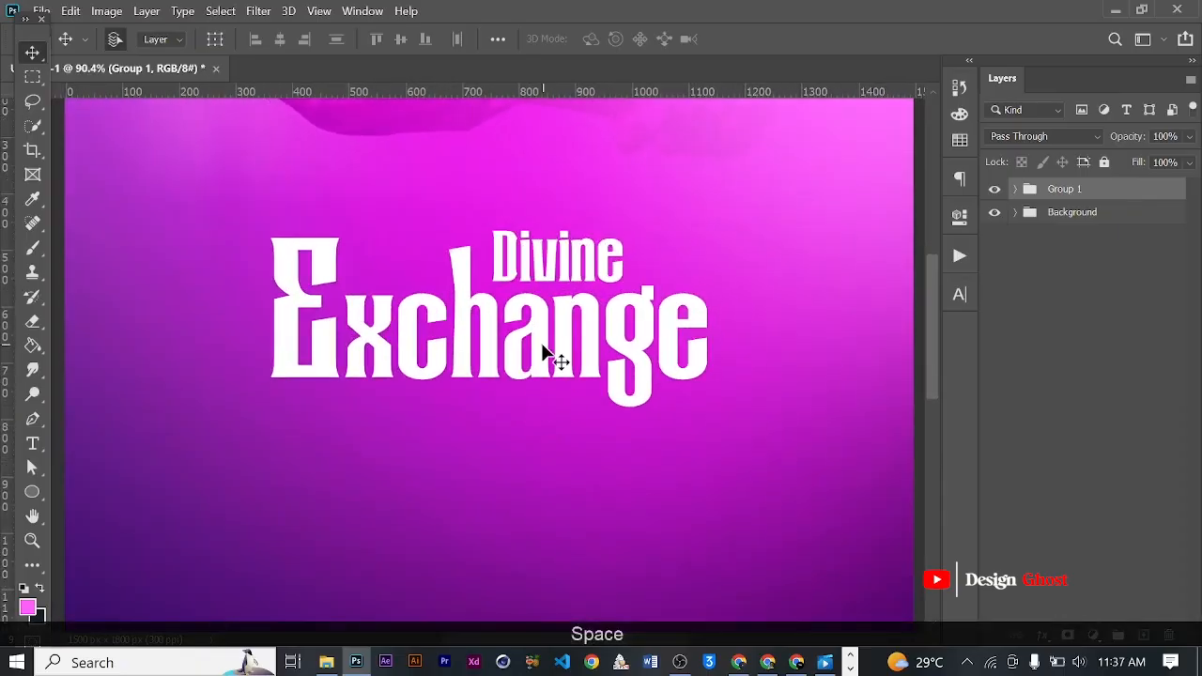
# - Try a purple linear gradient overlay on the xchange shape layer
pyautogui.click(545, 352)
pyautogui.scroll(-2, 601, 349)
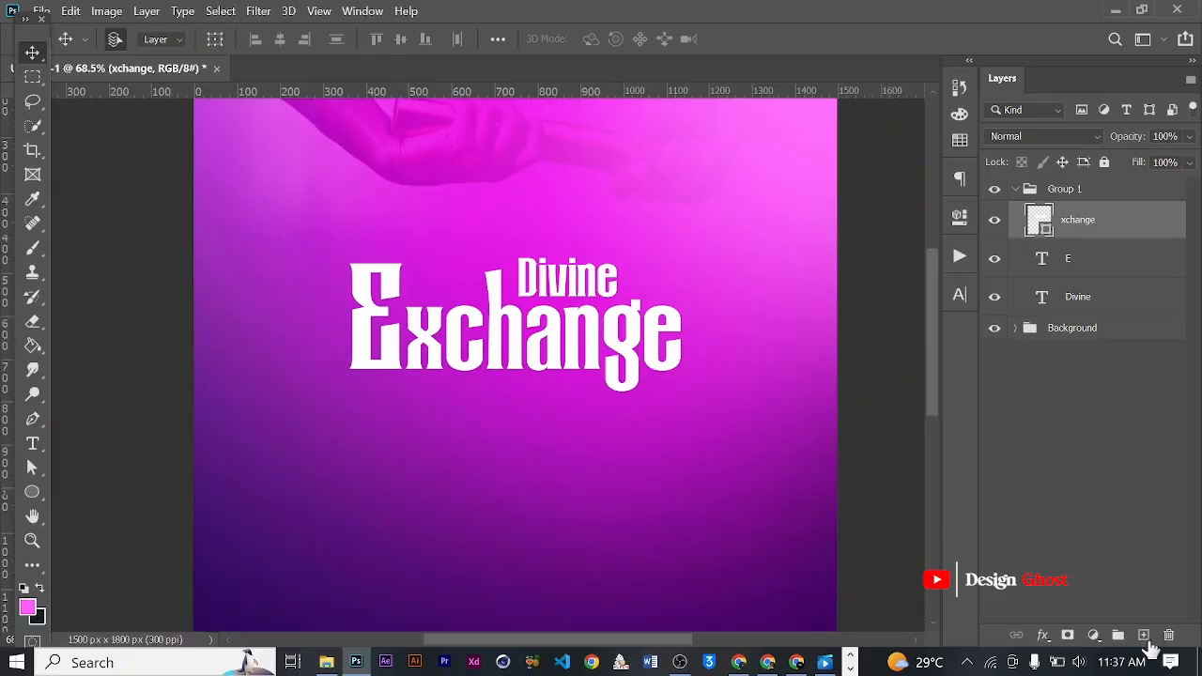
pyautogui.click(1042, 644)
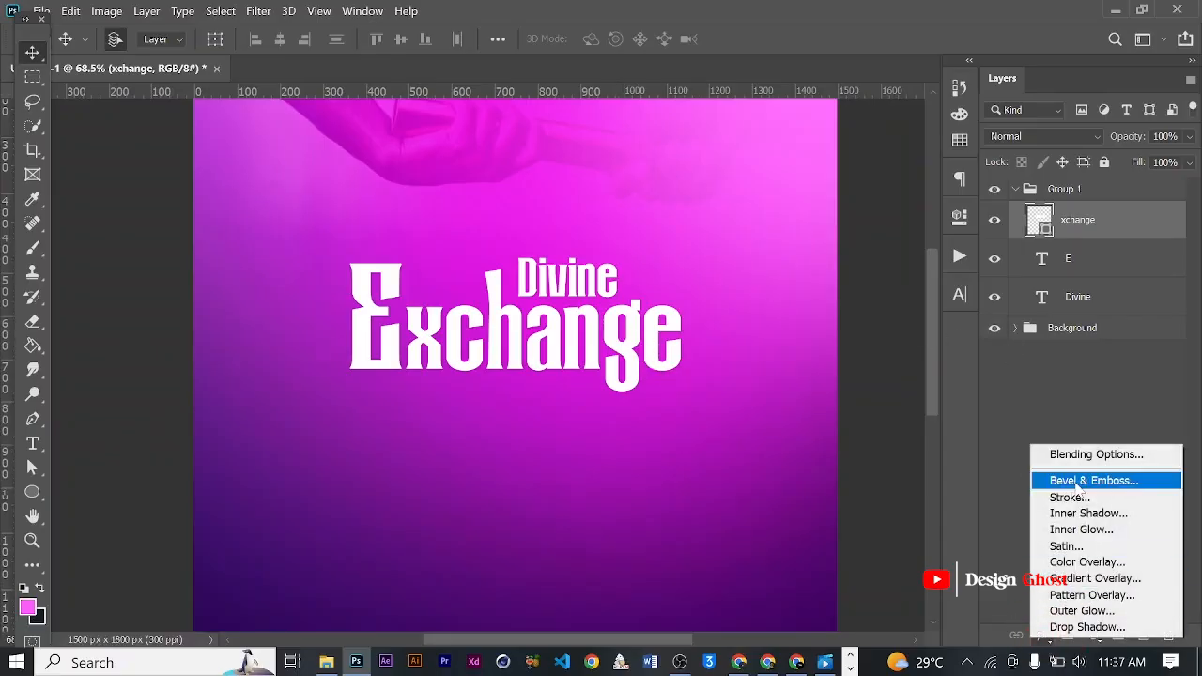
pyautogui.click(1064, 582)
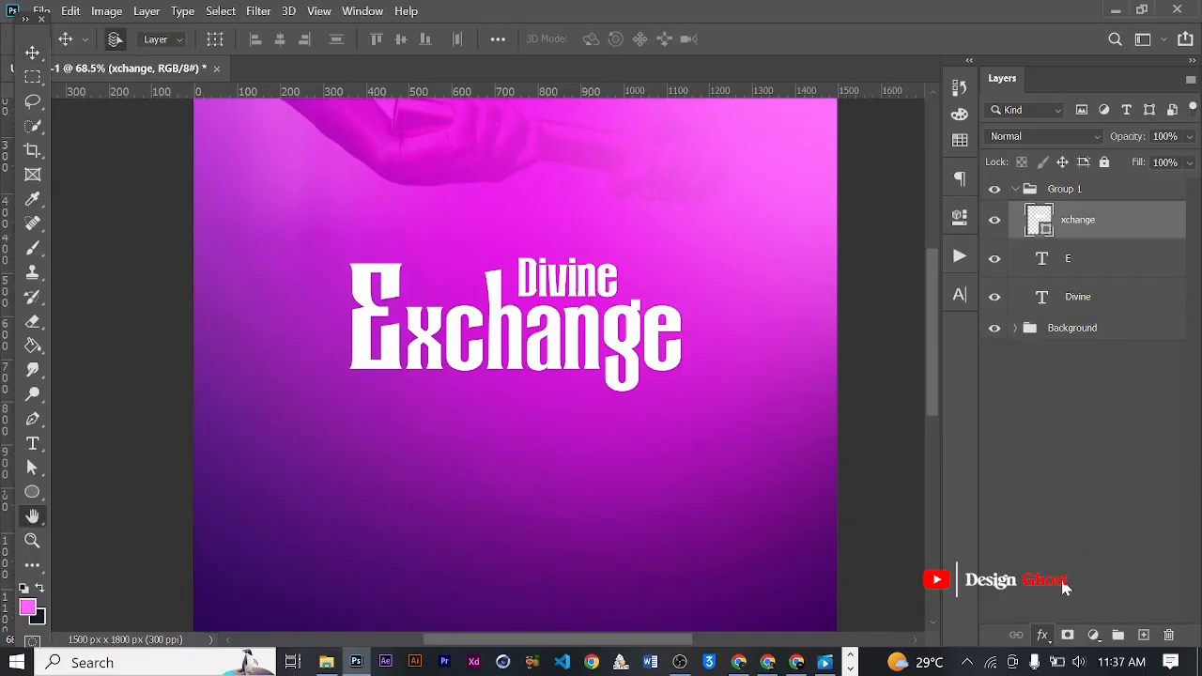
pyautogui.moveTo(839, 129); pyautogui.dragTo(984, 130)
pyautogui.moveTo(1149, 133); pyautogui.dragTo(859, 130)
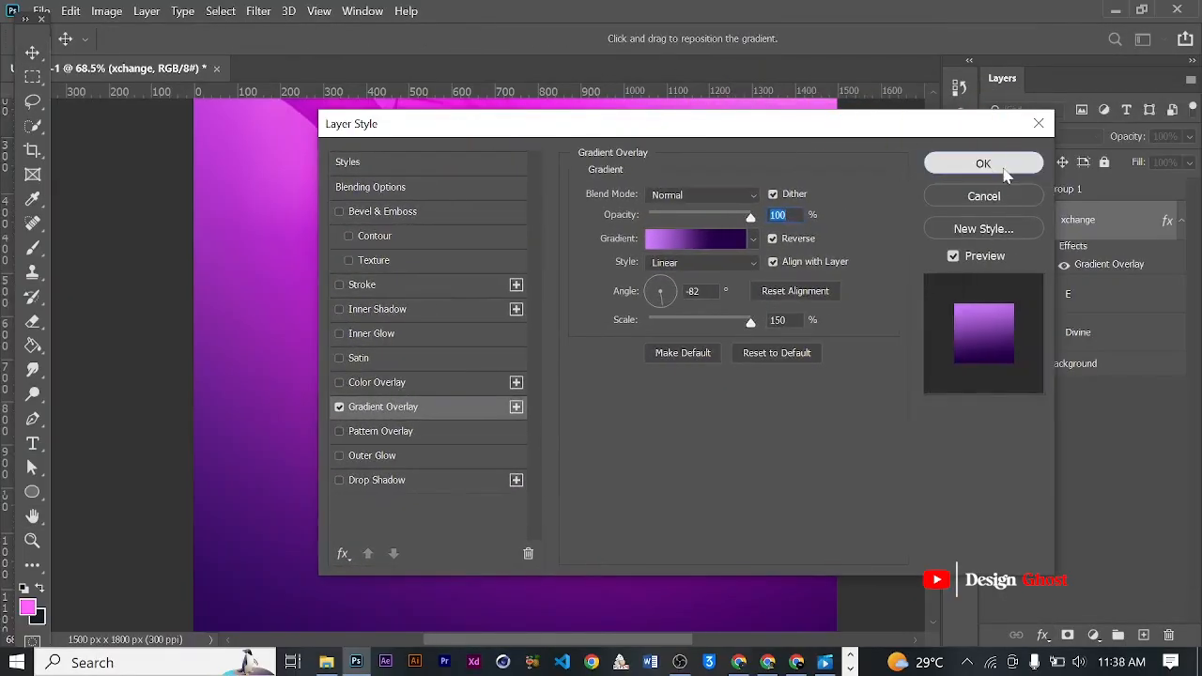
pyautogui.click(997, 167)
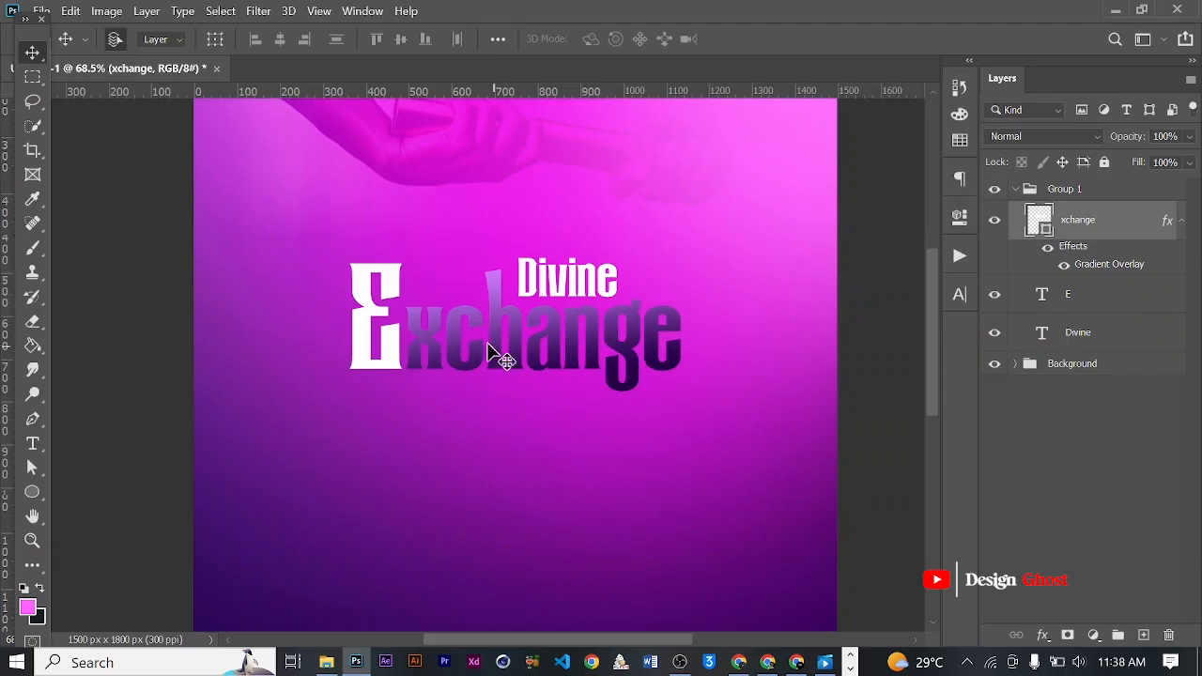
pyautogui.hotkey('ctrl', 'z')
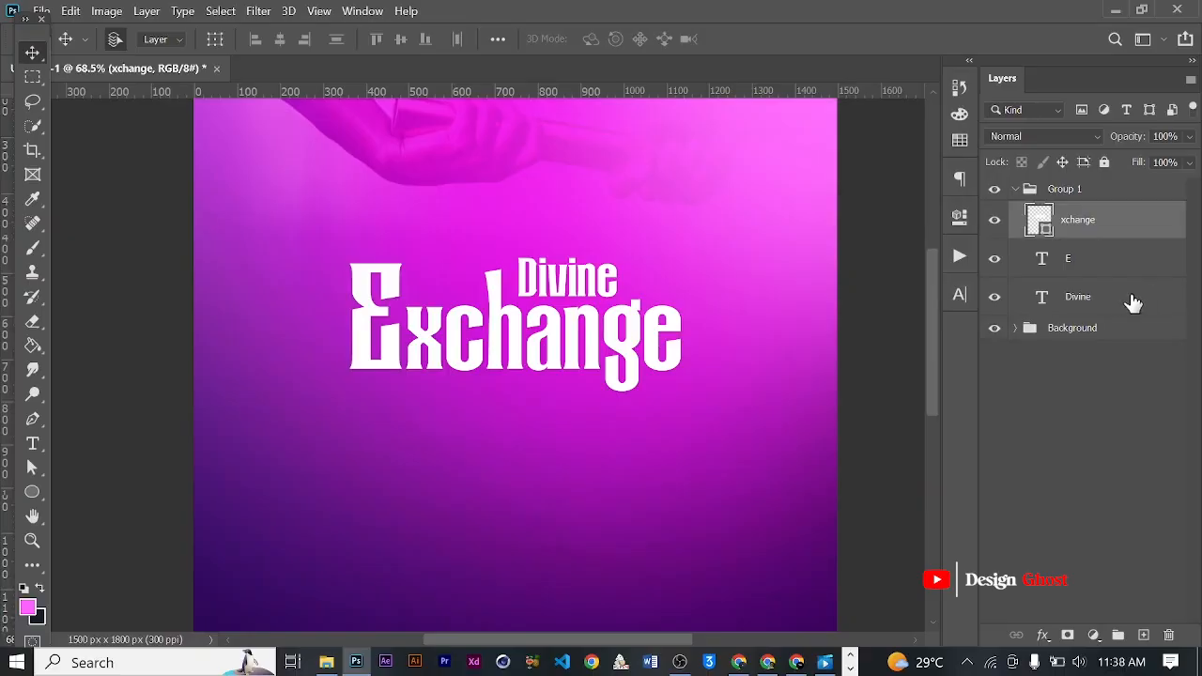
# - Merge copies of the xchange and E layers into a new layer, and group and hide the two originals
pyautogui.keyDown('ctrl'); pyautogui.click(1079, 272); pyautogui.keyUp('ctrl')
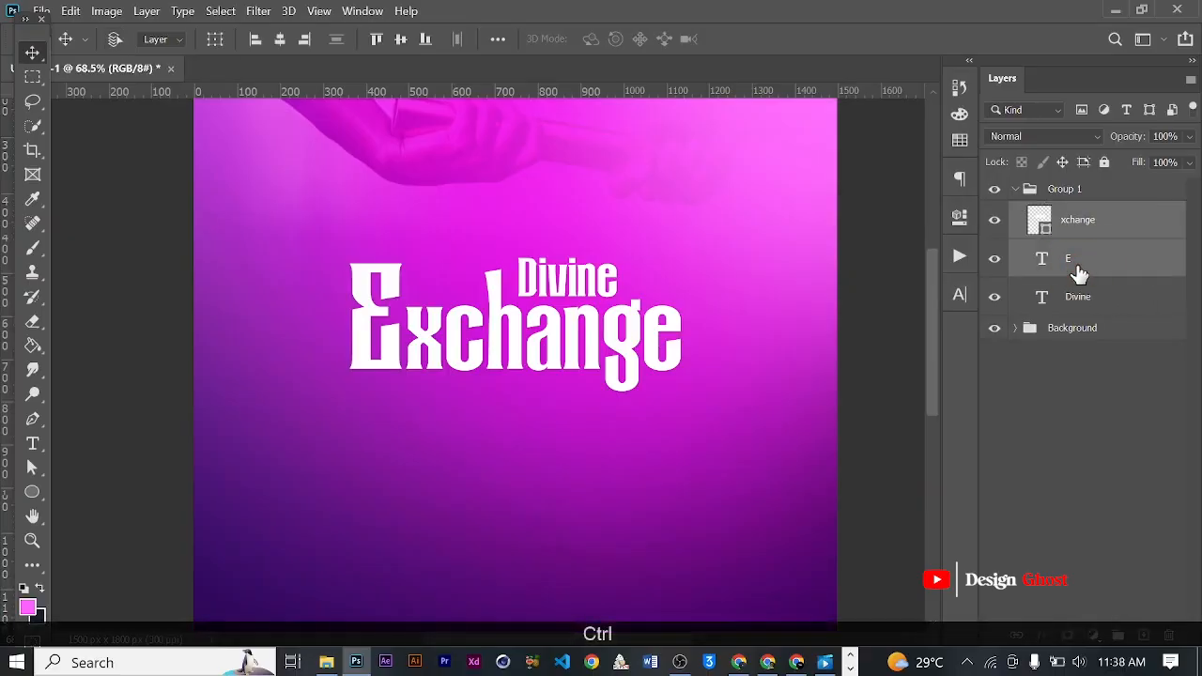
pyautogui.hotkey('ctrl', 'alt', 'e')
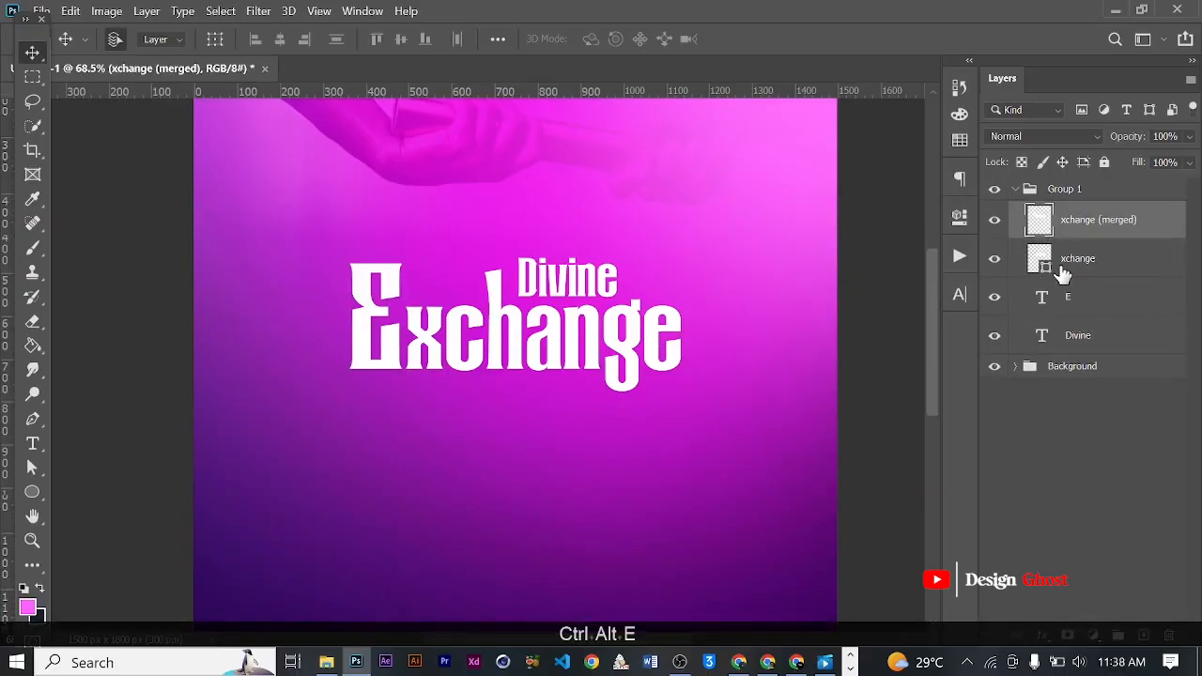
pyautogui.click(1071, 260)
pyautogui.keyDown('ctrl'); pyautogui.click(1085, 301); pyautogui.keyUp('ctrl')
pyautogui.hotkey('ctrl', 'g')
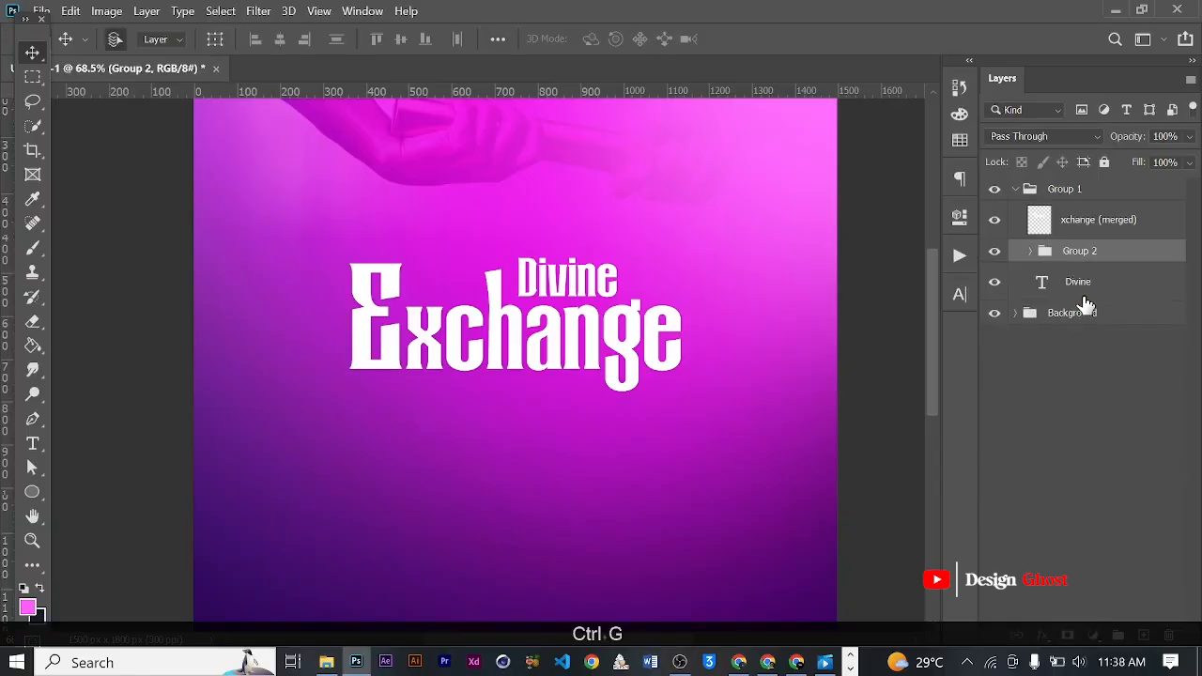
pyautogui.click(994, 252)
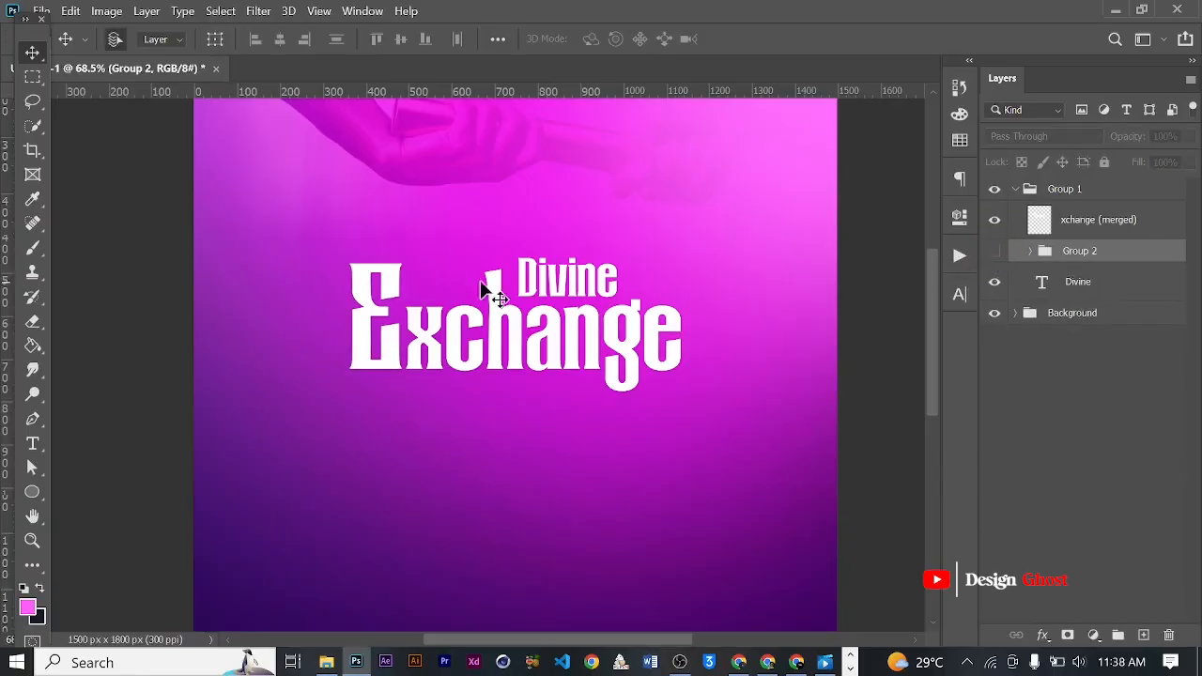
# - Apply a gradient overlay running from pale yellow to orange to the merged Exchange lettering layer
pyautogui.scroll(1, 507, 282)
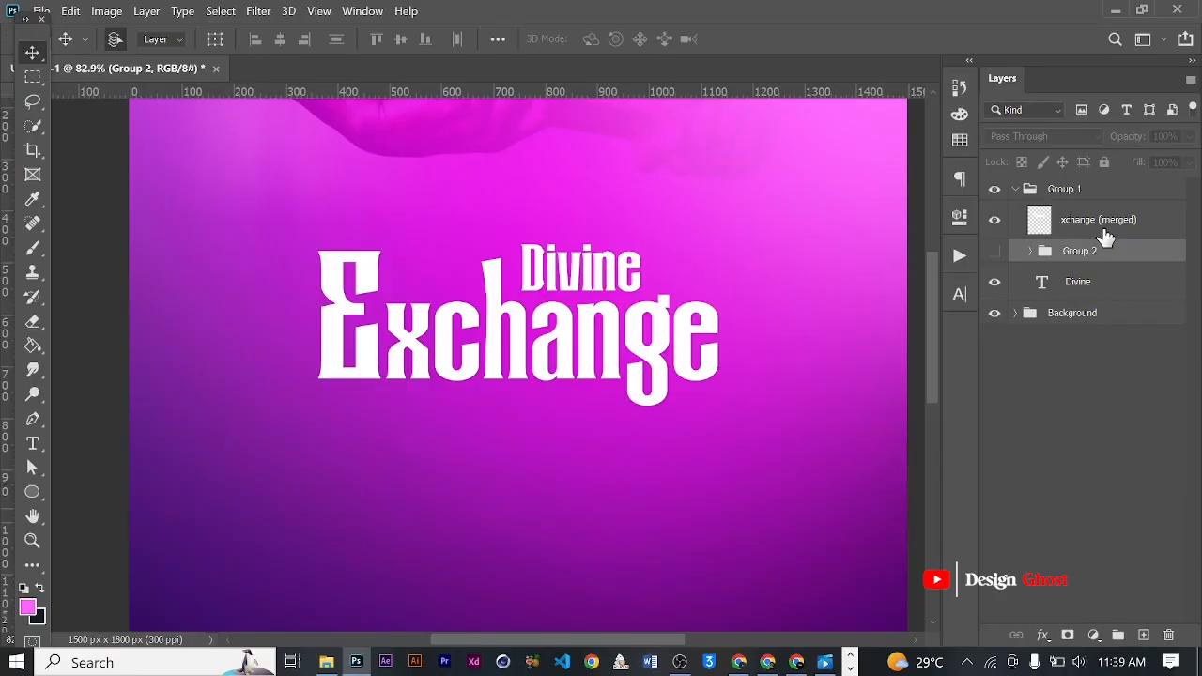
pyautogui.click(1104, 225)
pyautogui.click(1042, 636)
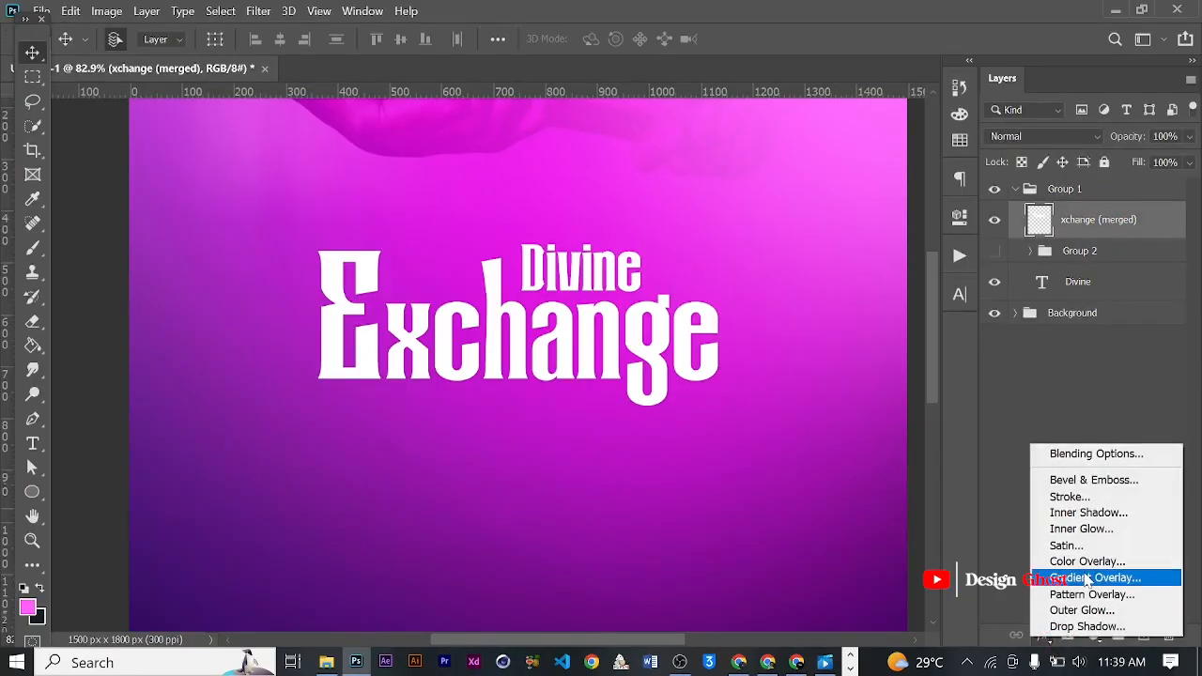
pyautogui.click(1086, 578)
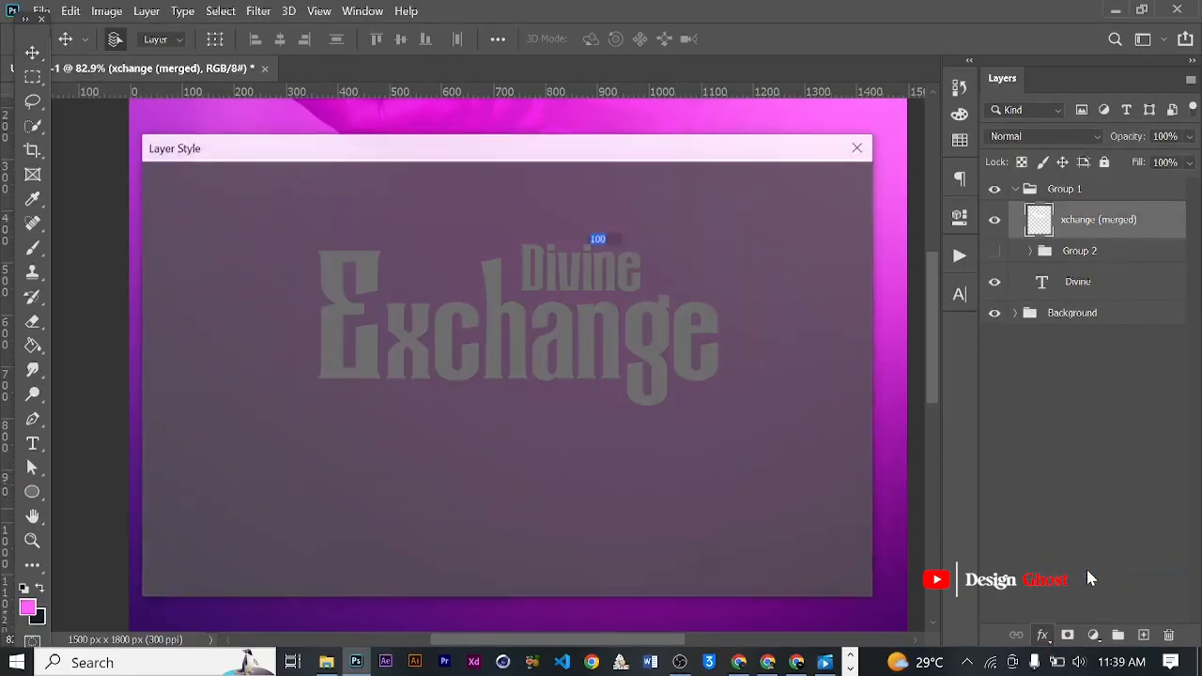
pyautogui.moveTo(580, 148); pyautogui.dragTo(1134, 146)
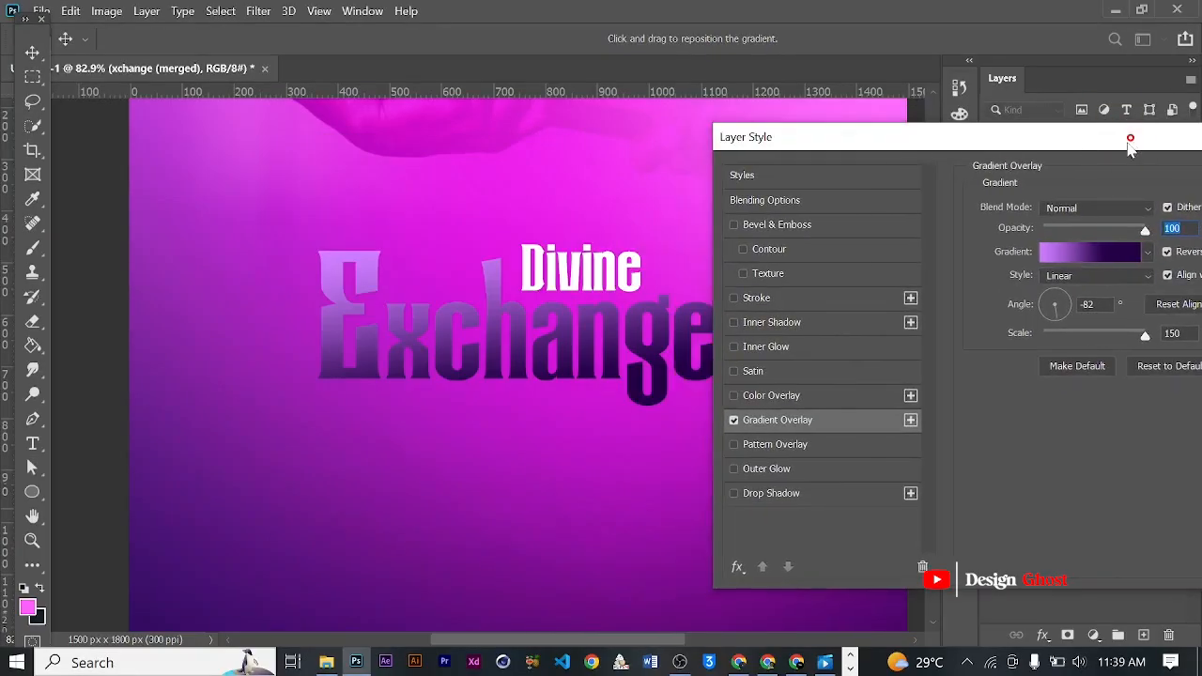
pyautogui.click(1146, 251)
pyautogui.click(343, 463)
pyautogui.click(215, 50)
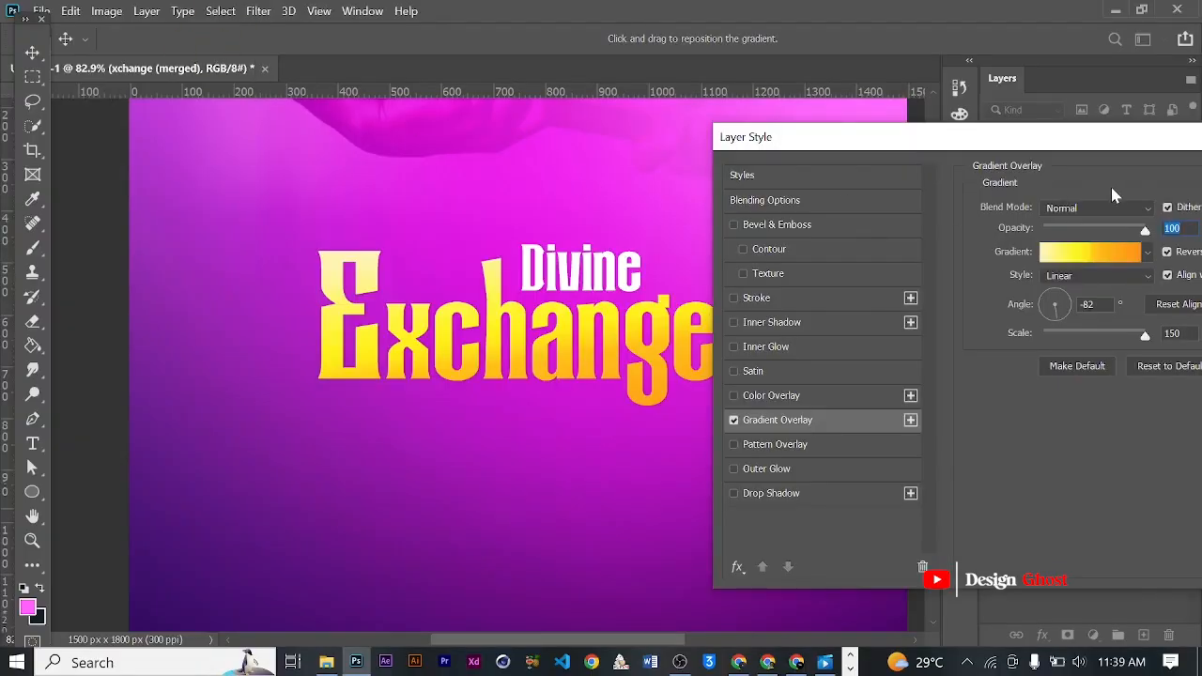
# - Add a white outside stroke to the merged Exchange layer with 10 px size, 19% opacity and Overprint enabled
pyautogui.moveTo(1129, 155); pyautogui.dragTo(1151, 139)
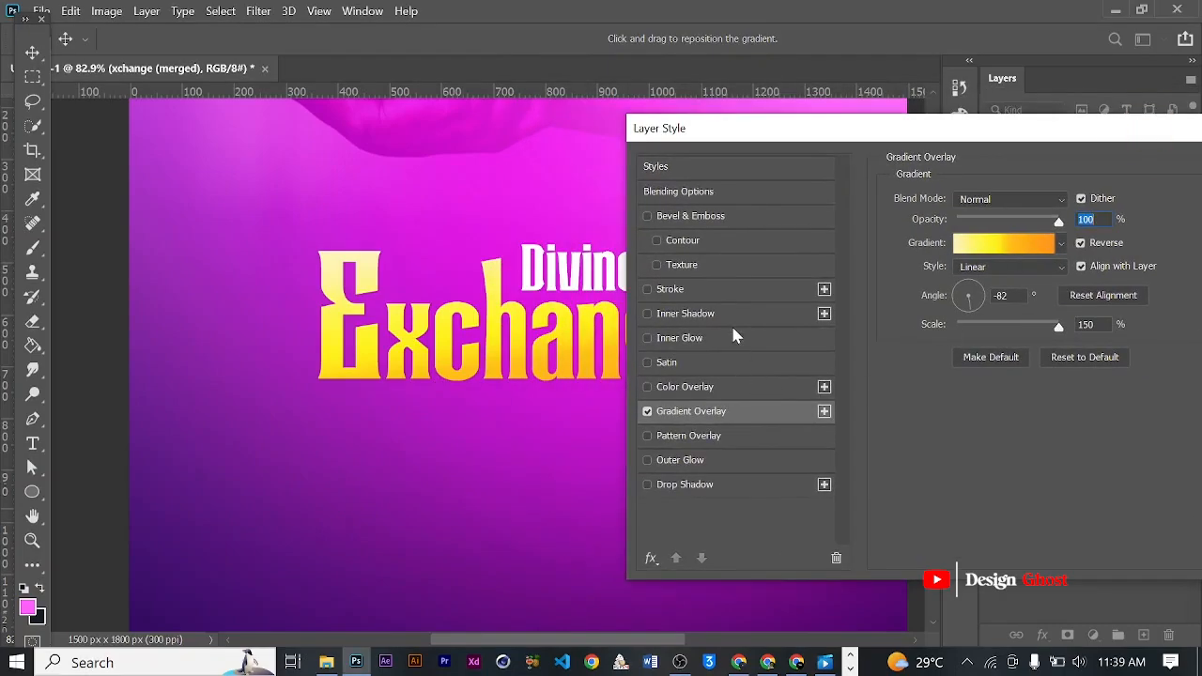
pyautogui.click(683, 293)
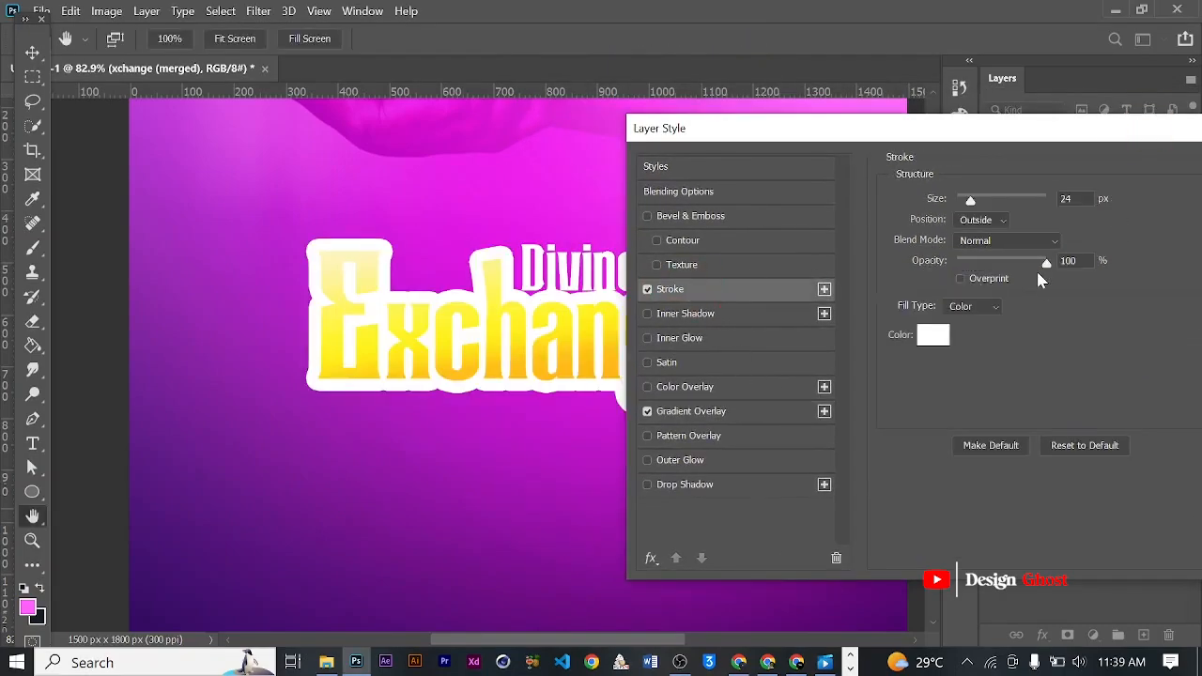
pyautogui.click(961, 279)
pyautogui.moveTo(970, 203); pyautogui.dragTo(967, 203)
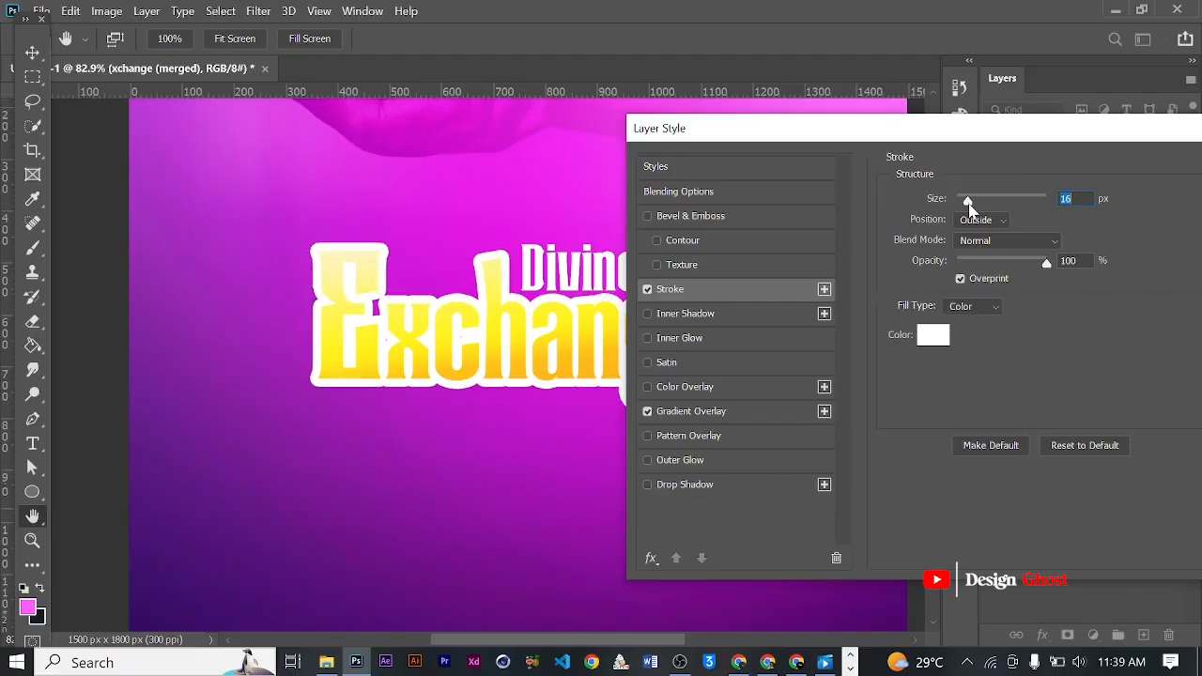
pyautogui.moveTo(1046, 263); pyautogui.dragTo(977, 287)
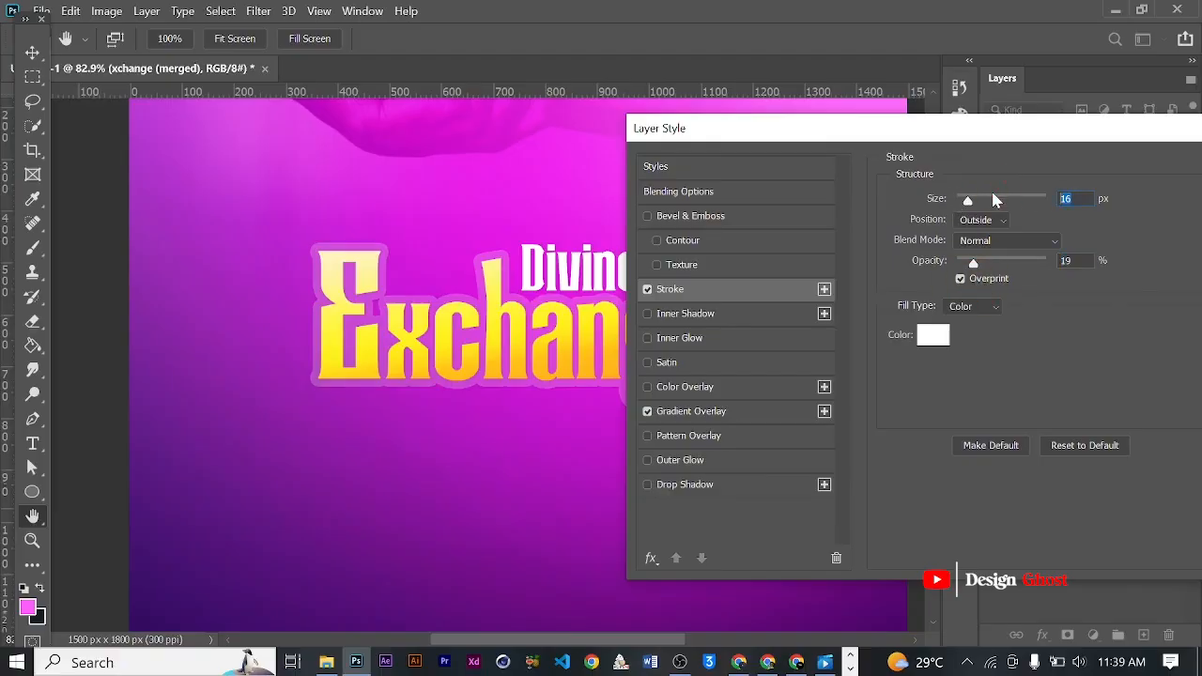
pyautogui.write('10')
pyautogui.press('Return')
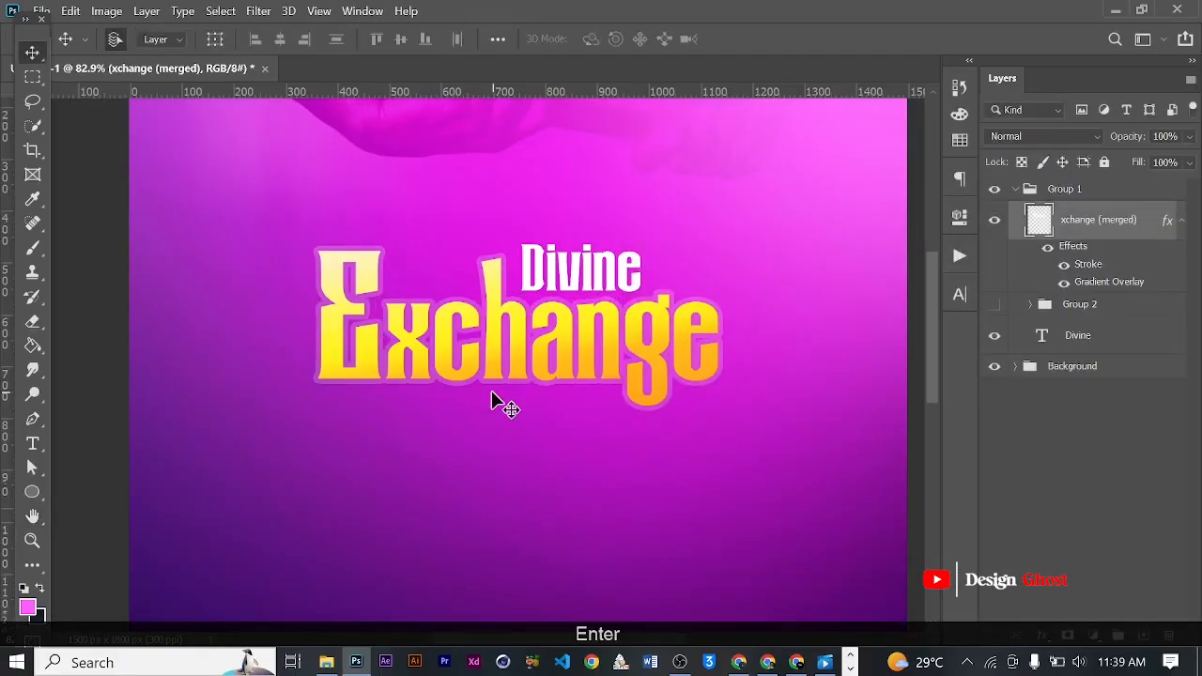
# - Examine the gradient and translucent stroke on the Exchange lettering close up and against the whole flyer
pyautogui.hotkey('ctrl', '0')
pyautogui.scroll(5, 499, 322)
pyautogui.hotkey('ctrl', '0')
pyautogui.scroll(3, 498, 319)
pyautogui.scroll(2, 526, 329)
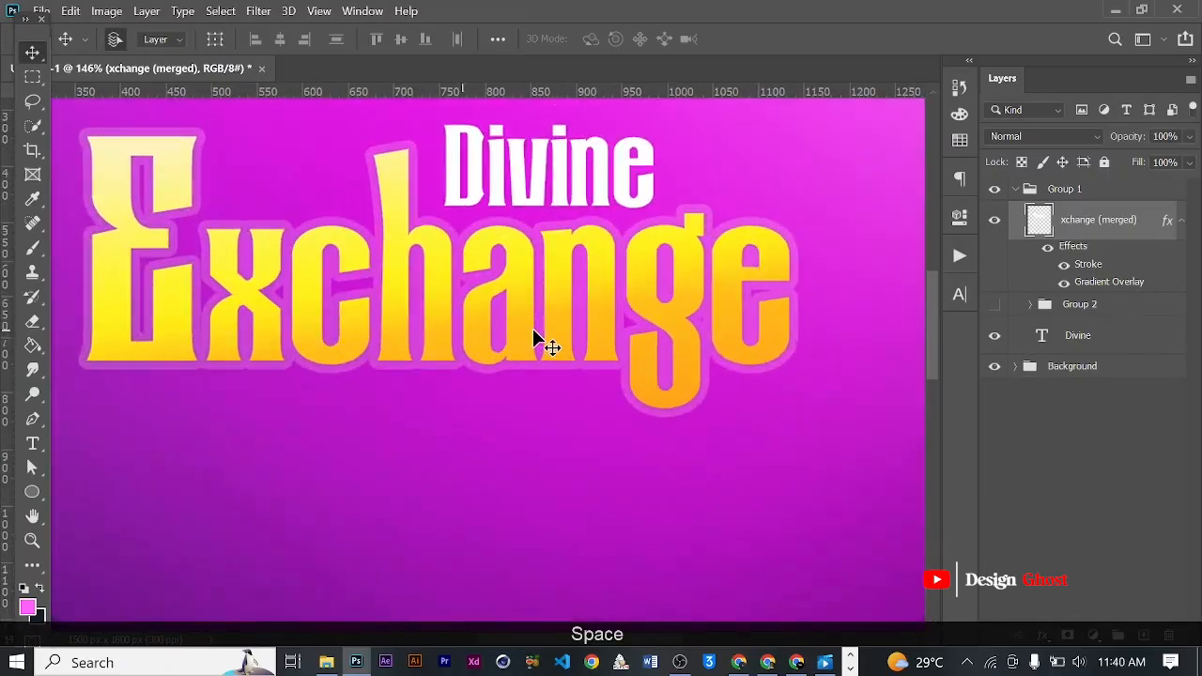
pyautogui.press('Return')
pyautogui.hotkey('ctrl', '0')
pyautogui.scroll(2, 517, 329)
pyautogui.scroll(2, 497, 300)
pyautogui.press('Return')
pyautogui.hotkey('ctrl', '0')
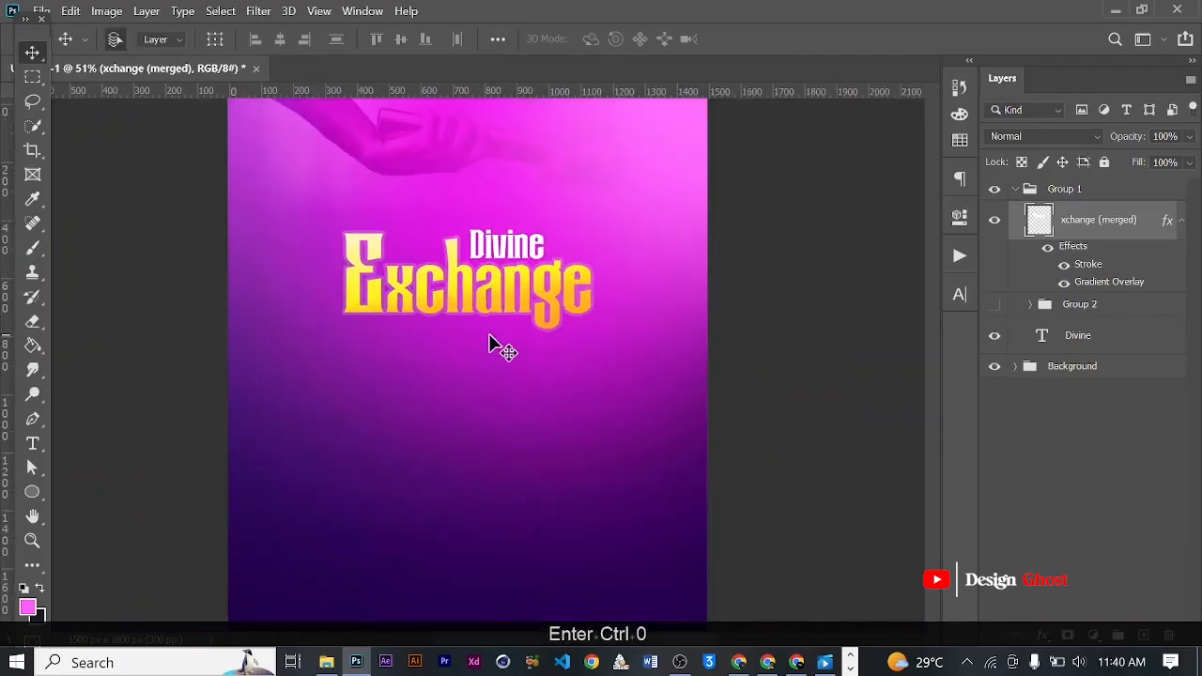
pyautogui.scroll(3, 497, 338)
pyautogui.scroll(-3, 562, 312)
pyautogui.scroll(6, 469, 282)
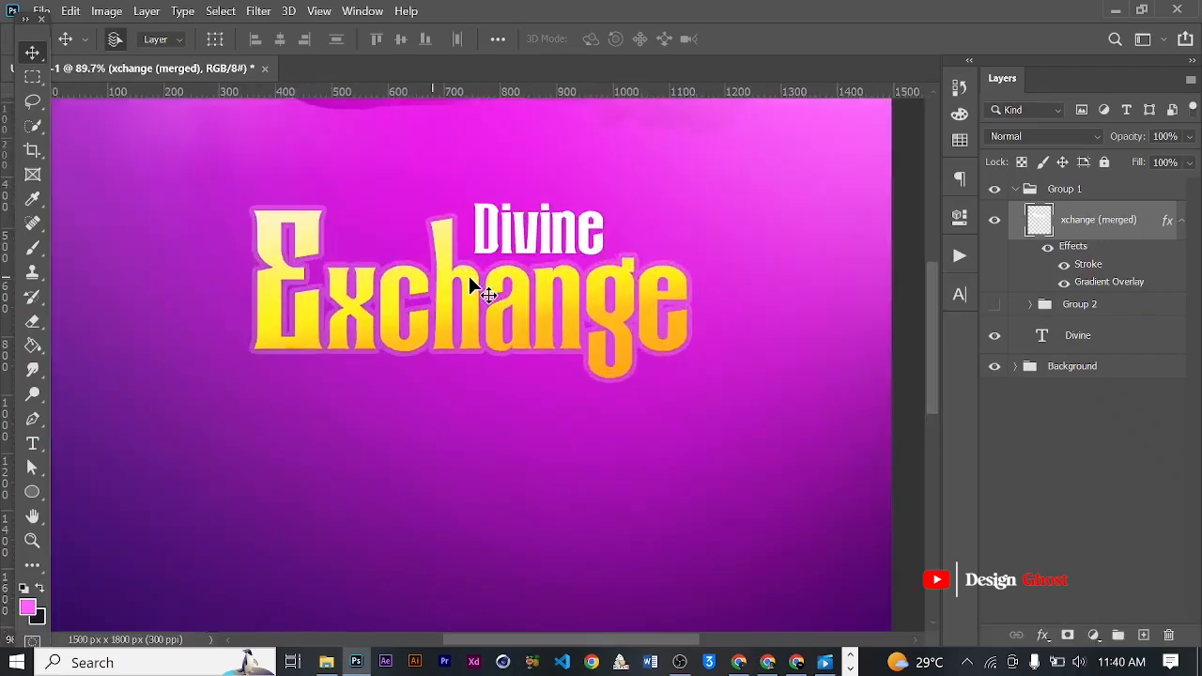
pyautogui.scroll(-2, 511, 324)
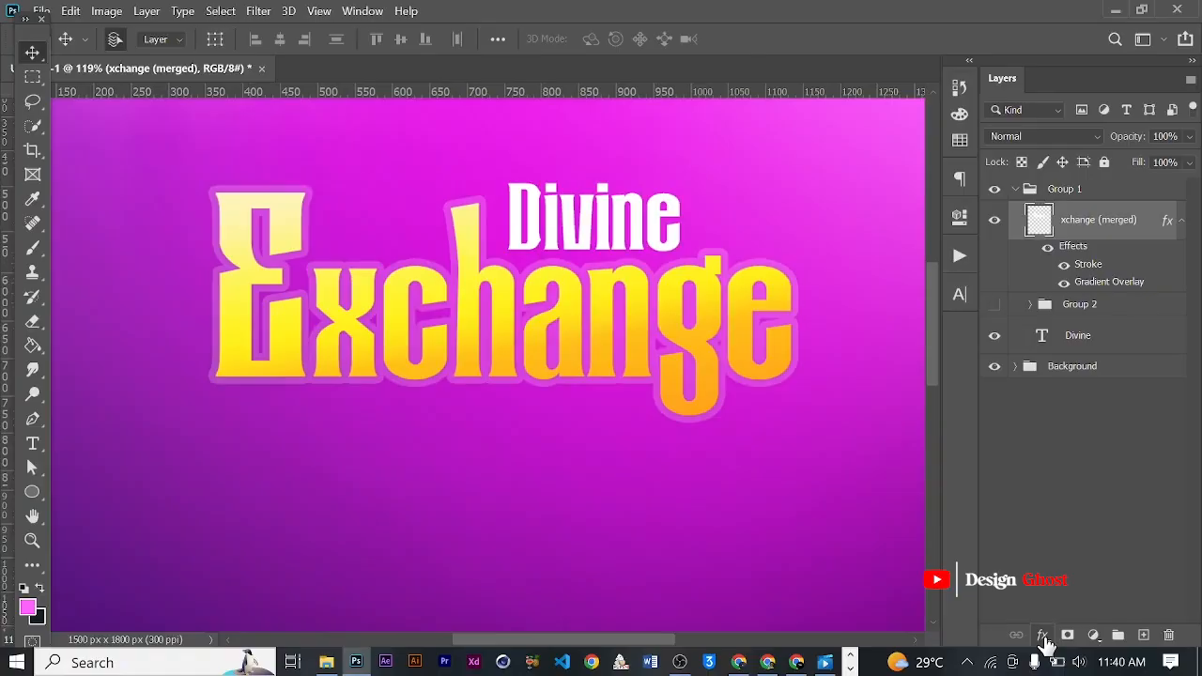
# - Lower the opacity of the merged Exchange layer's white stroke to 10%
pyautogui.click(1044, 638)
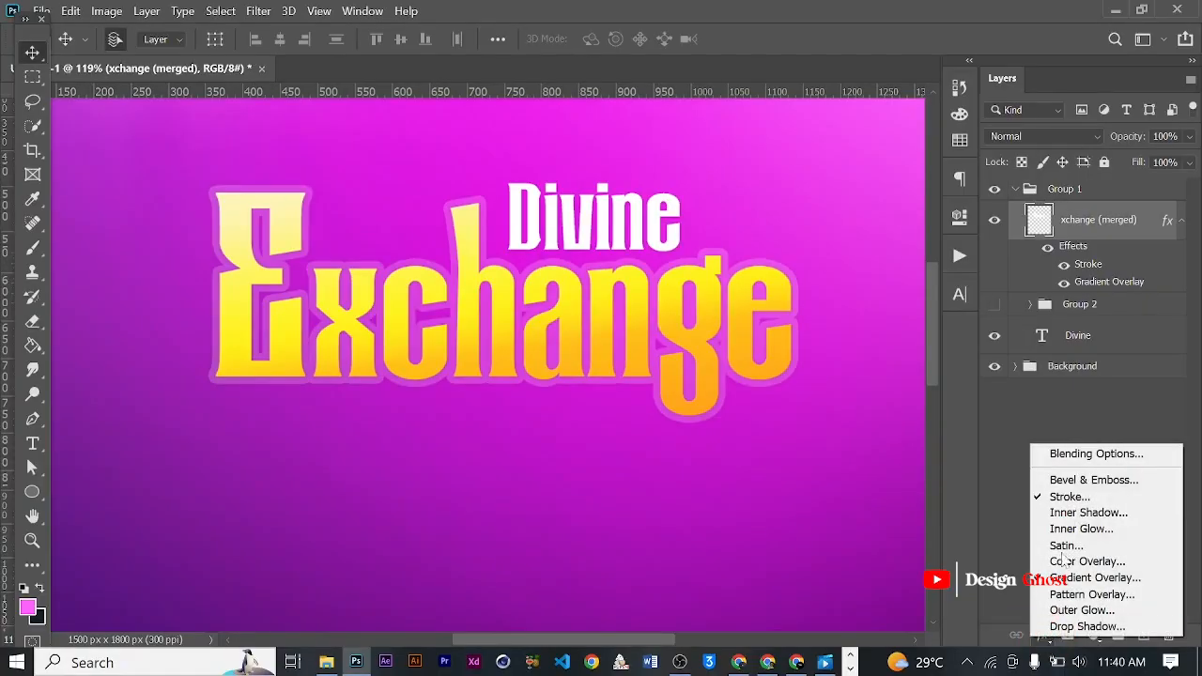
pyautogui.click(1094, 496)
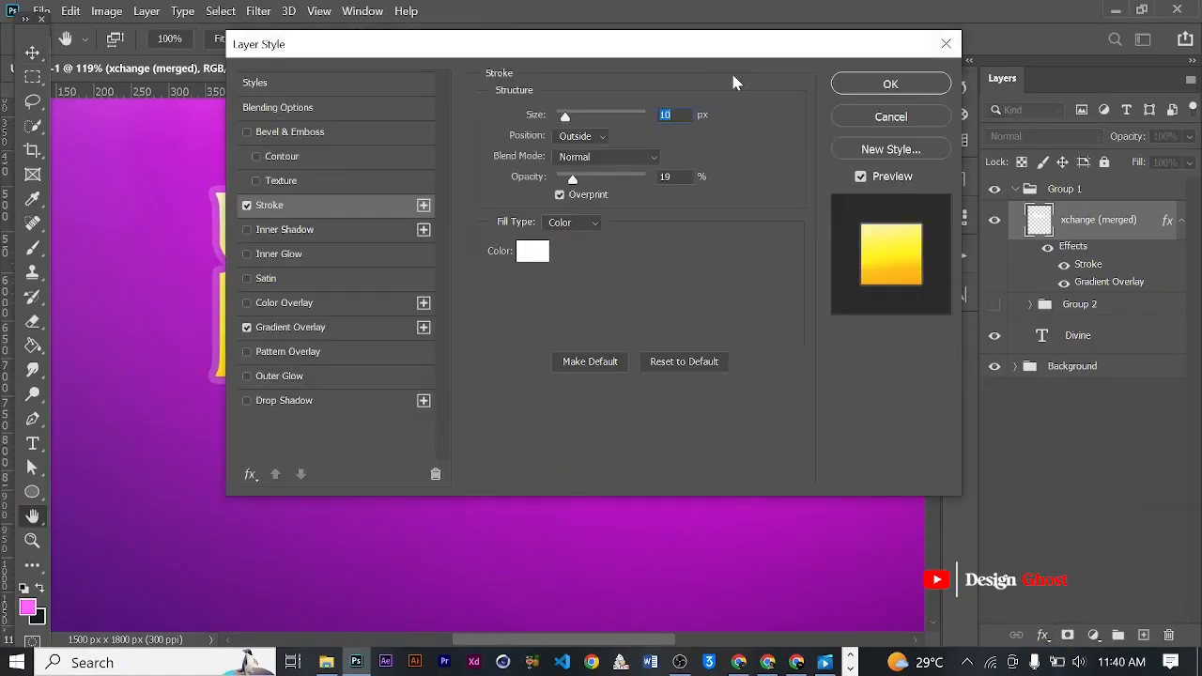
pyautogui.moveTo(847, 77); pyautogui.dragTo(1150, 144)
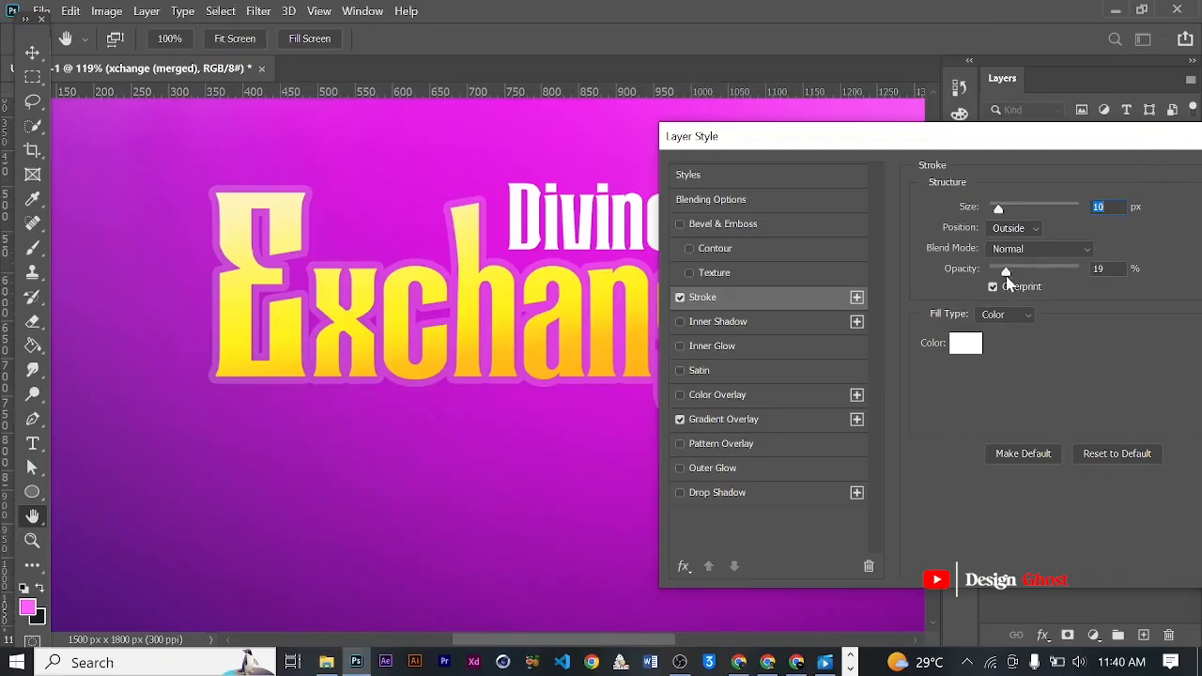
pyautogui.moveTo(1007, 279); pyautogui.dragTo(1002, 281)
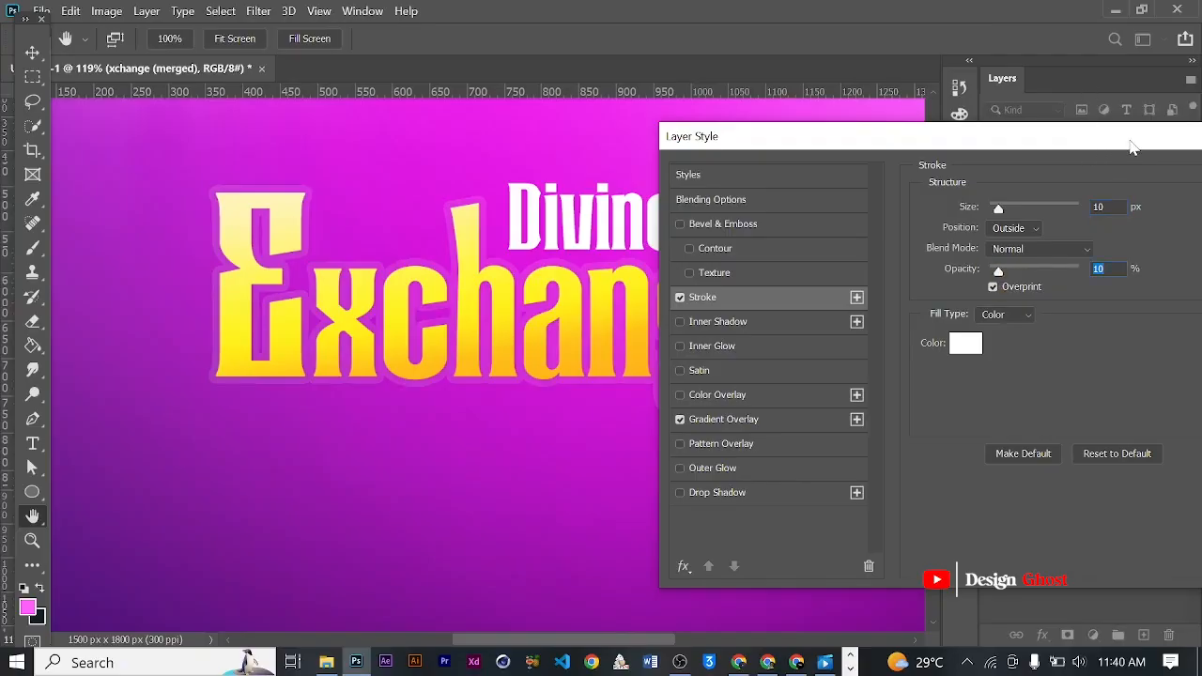
pyautogui.moveTo(1131, 146); pyautogui.dragTo(1027, 123)
pyautogui.click(1181, 166)
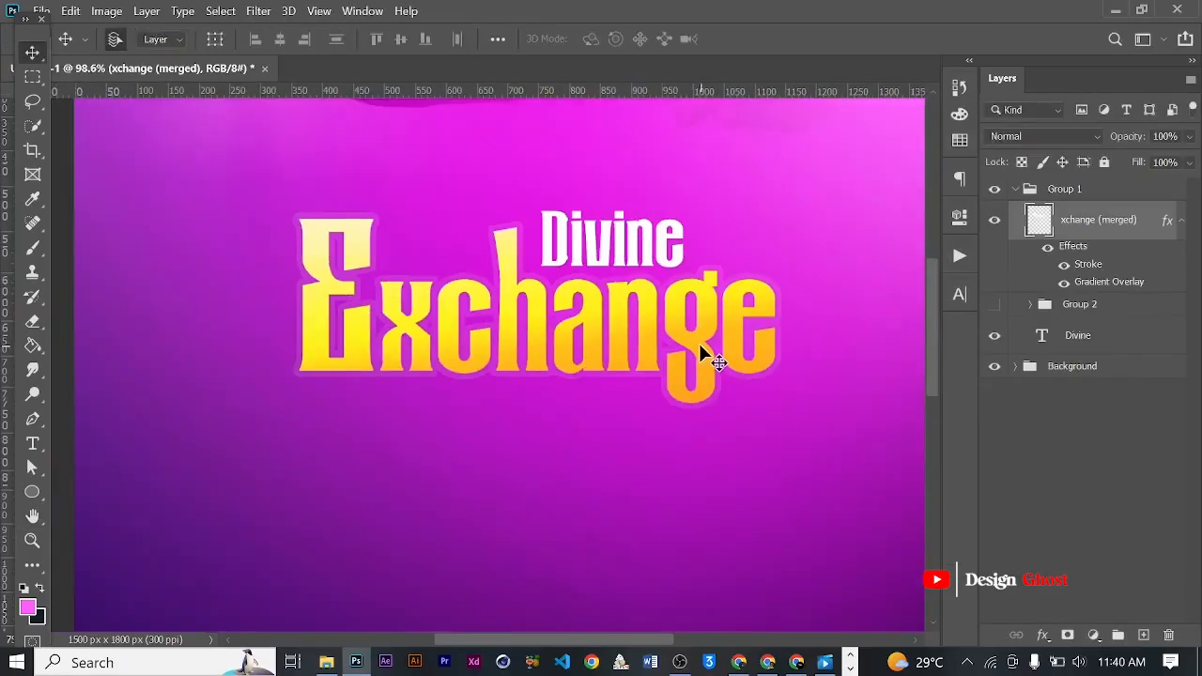
# - Add a white "Presents" text in 7 pt Arexa Regular above the Exchange lettering
pyautogui.scroll(-3, 699, 342)
pyautogui.hotkey('ctrl', '0')
pyautogui.scroll(6, 565, 273)
pyautogui.moveTo(547, 287); pyautogui.dragTo(608, 324)
pyautogui.press('Return')
pyautogui.hotkey('ctrl', '0')
pyautogui.moveTo(516, 282); pyautogui.dragTo(446, 295)
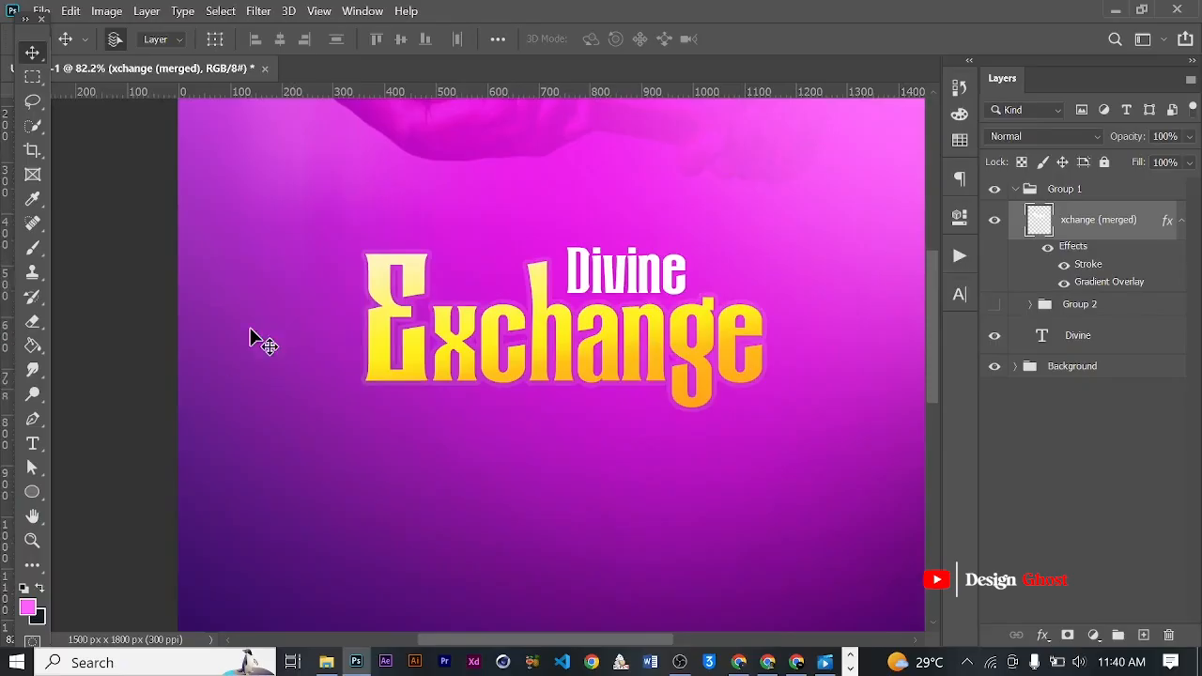
pyautogui.click(32, 443)
pyautogui.scroll(1, 413, 285)
pyautogui.click(456, 234)
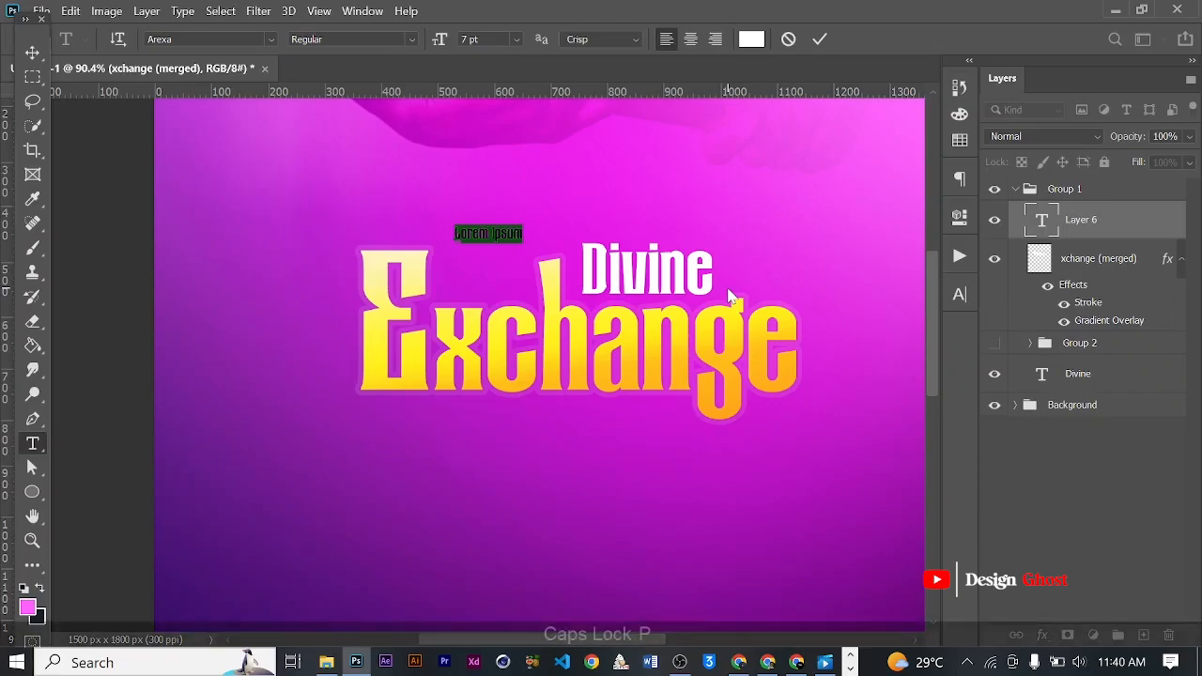
pyautogui.write('Presents')
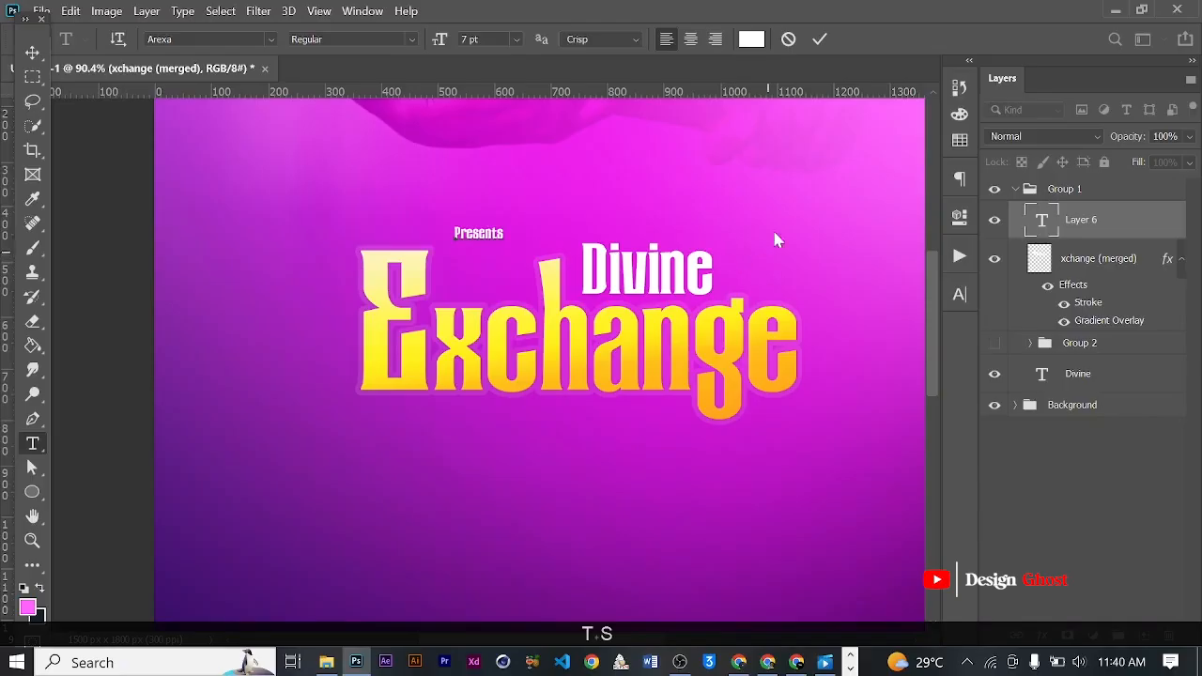
pyautogui.click(820, 39)
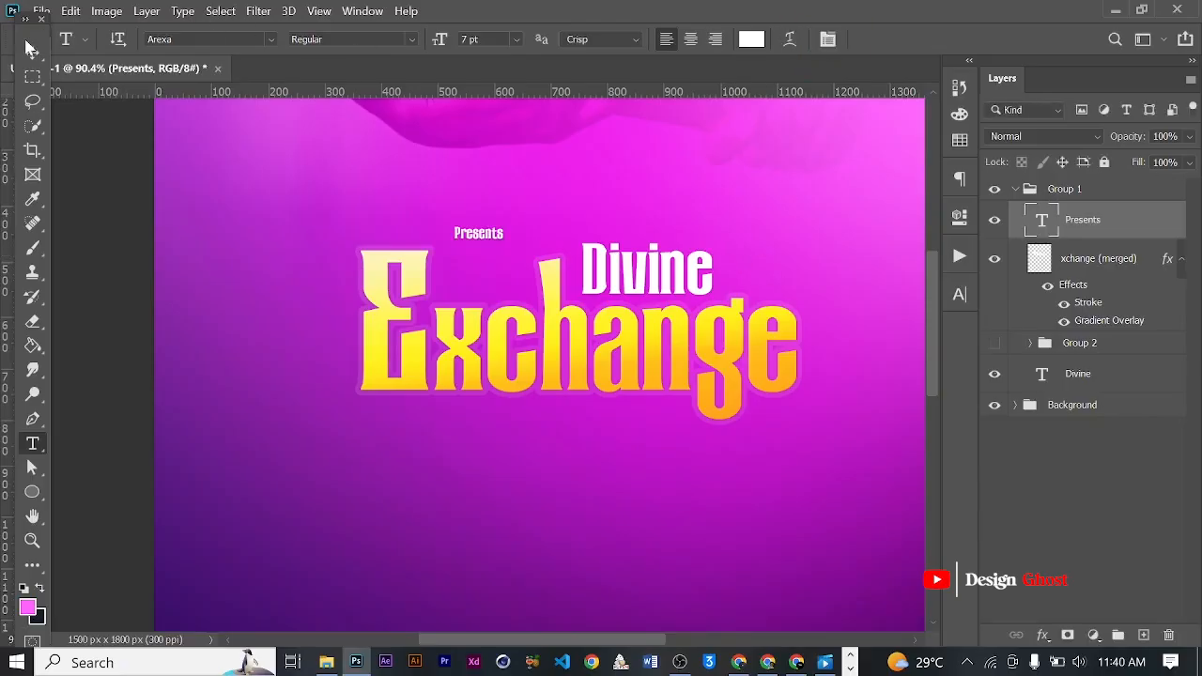
# - Scale the Presents text to about 146% and place it between the E and the h of Exchange
pyautogui.click(29, 48)
pyautogui.scroll(2, 495, 246)
pyautogui.hotkey('ctrl', 't')
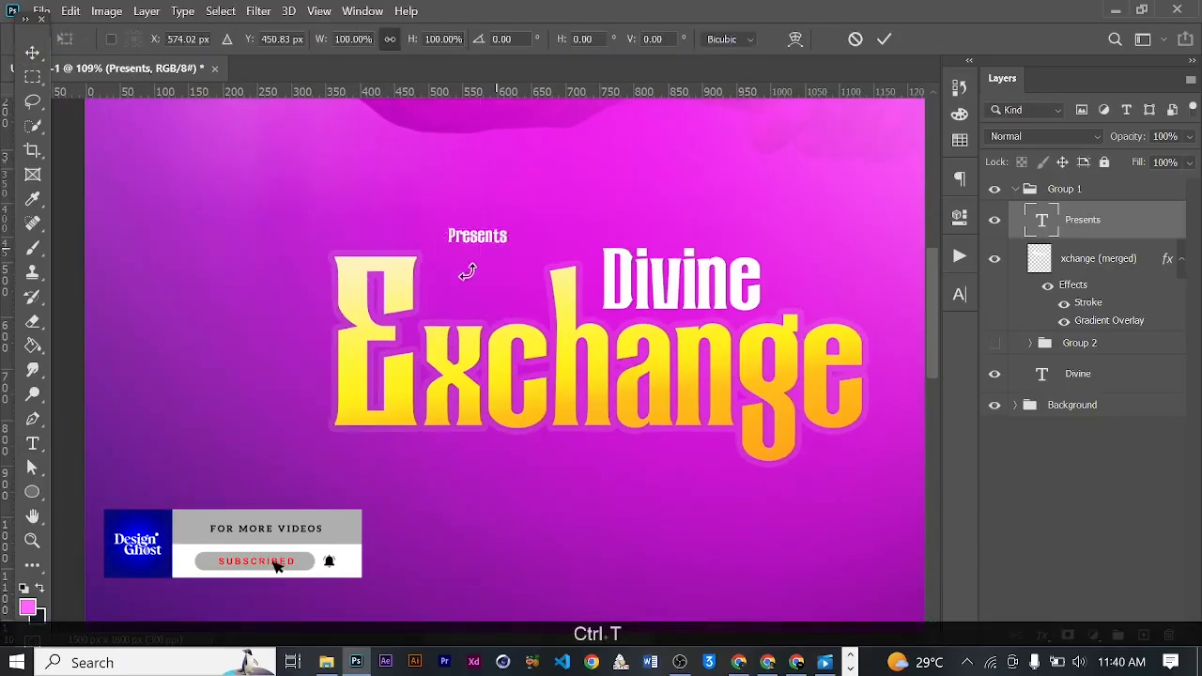
pyautogui.moveTo(508, 245); pyautogui.dragTo(504, 273)
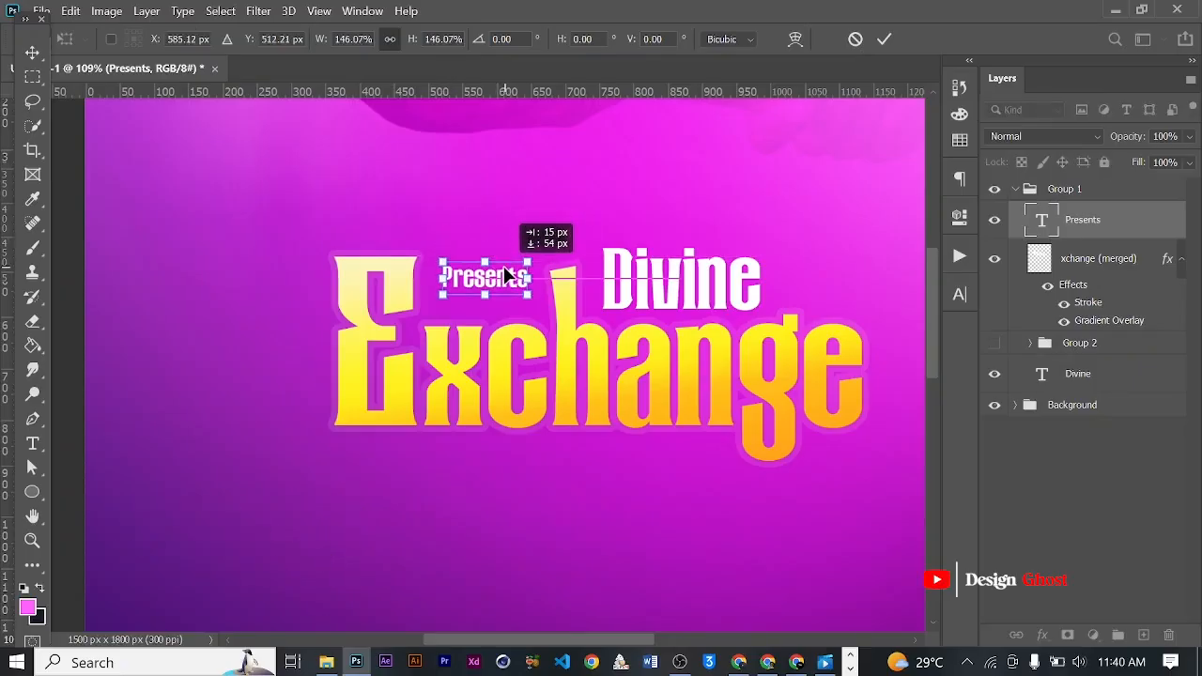
pyautogui.press('Return')
pyautogui.hotkey('ctrl', '0')
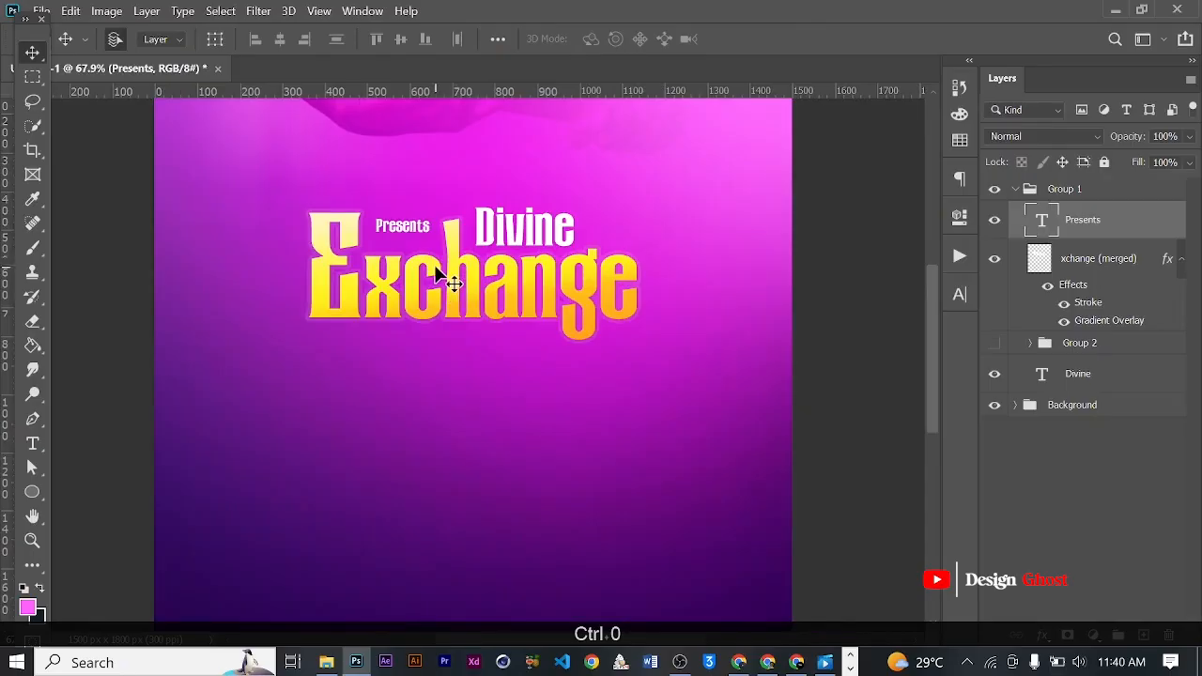
# - Move the Presents text up above the title, just below the hand with the baton
pyautogui.scroll(2, 432, 265)
pyautogui.scroll(1, 425, 230)
pyautogui.scroll(-2, 430, 228)
pyautogui.moveTo(429, 228); pyautogui.dragTo(498, 169)
pyautogui.scroll(2, 491, 202)
pyautogui.press('Return')
pyautogui.hotkey('ctrl', '0')
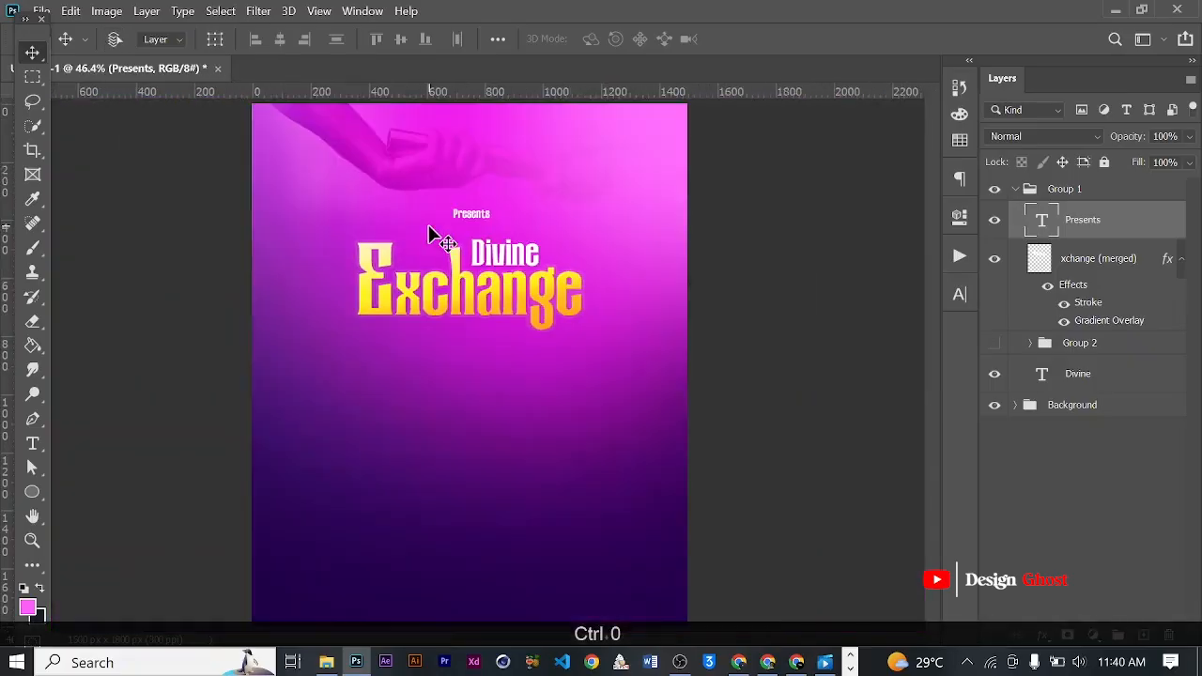
# - Format the Presents text in Poppins Regular, all caps, with tracking set to 540
pyautogui.scroll(4, 441, 226)
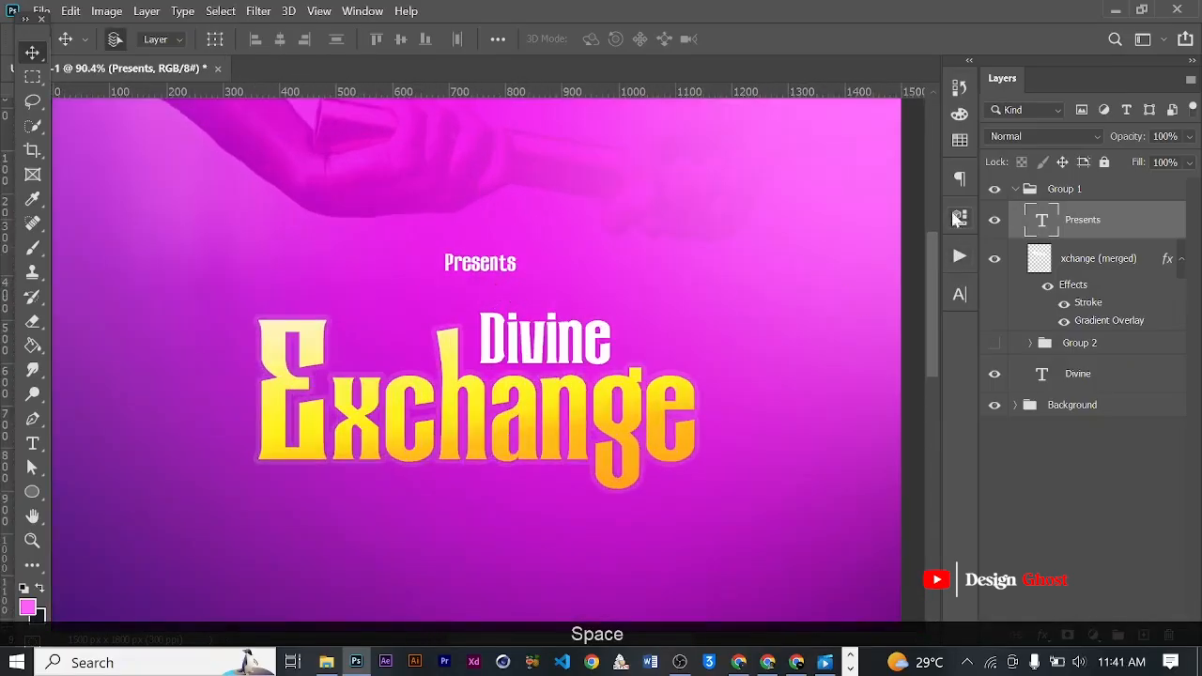
pyautogui.click(959, 295)
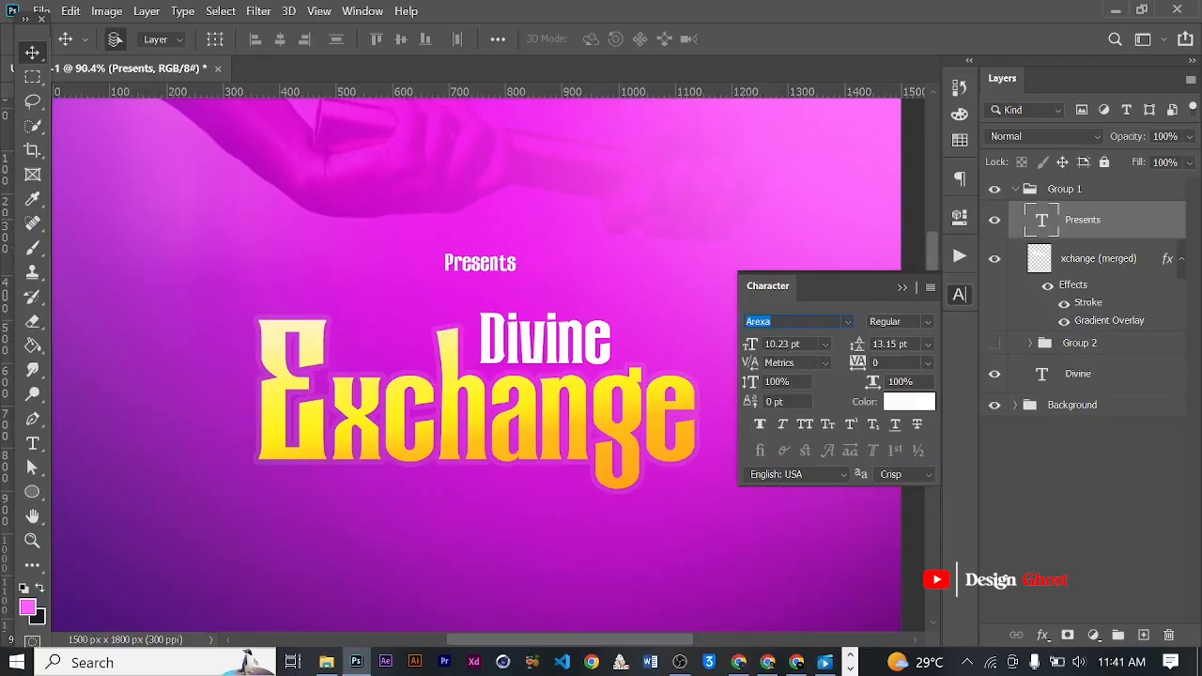
pyautogui.write('pop')
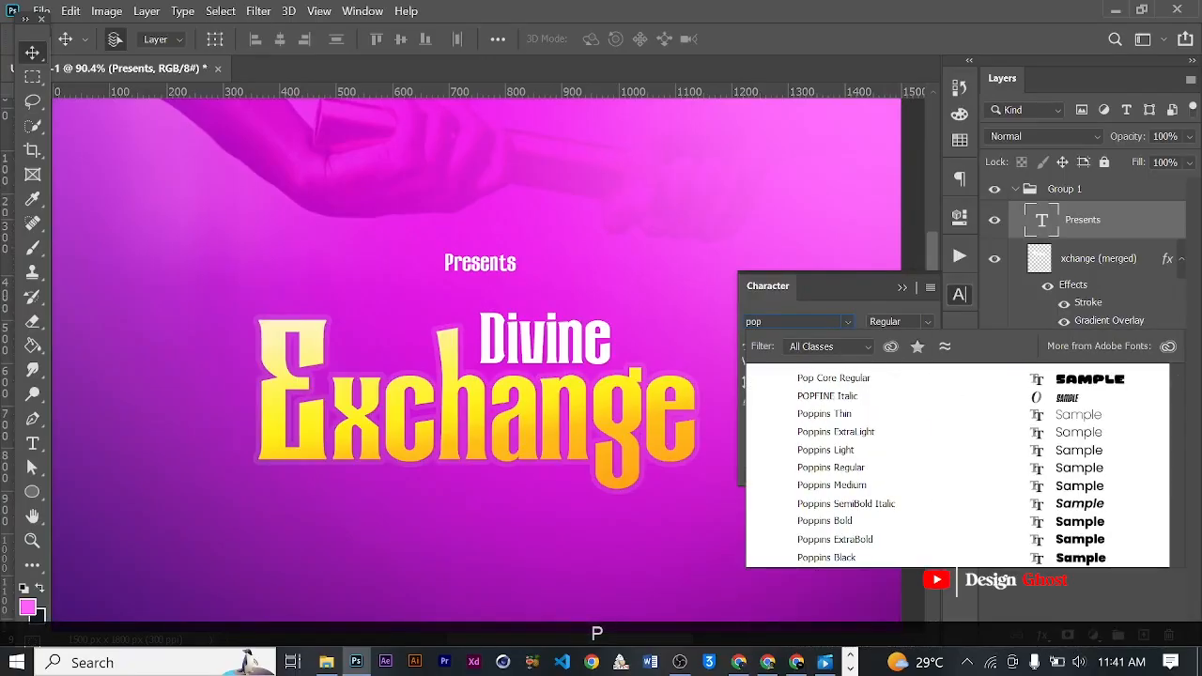
pyautogui.click(869, 468)
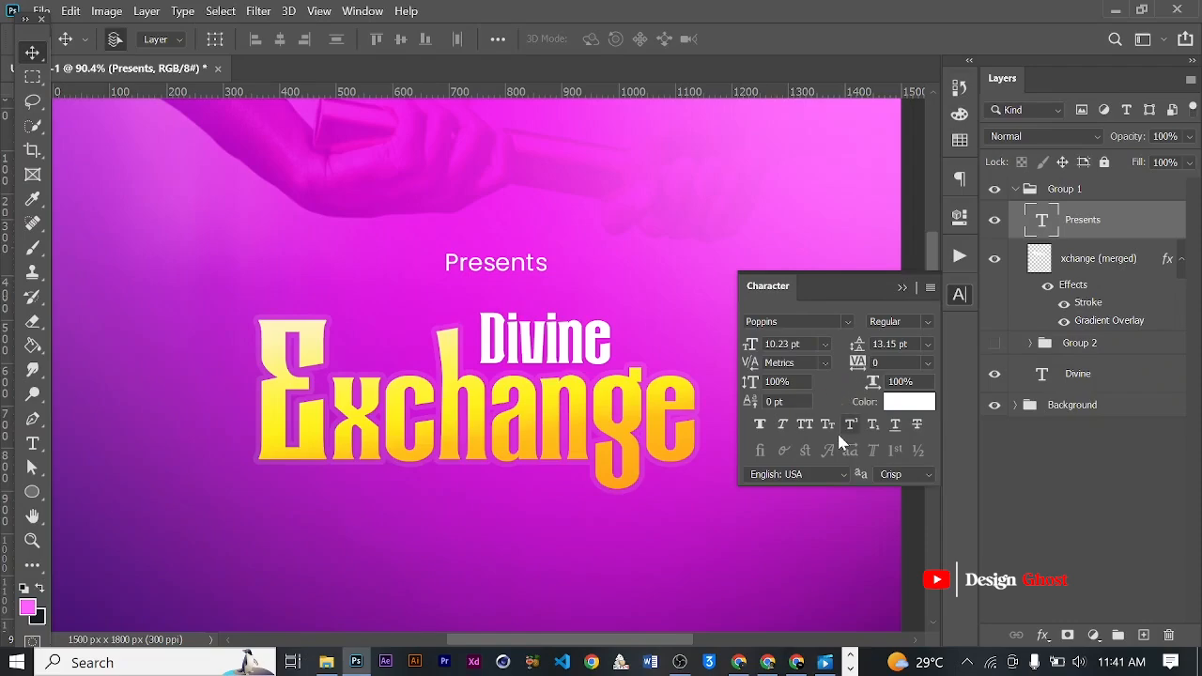
pyautogui.click(808, 427)
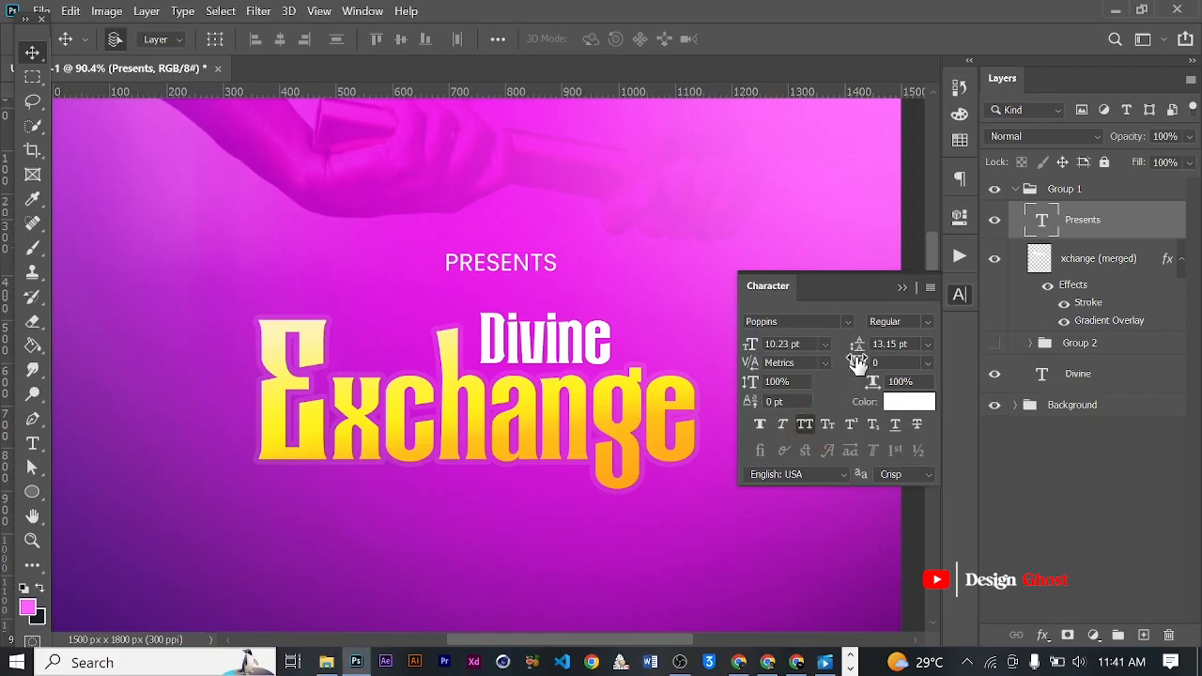
pyautogui.scroll(5, 881, 363)
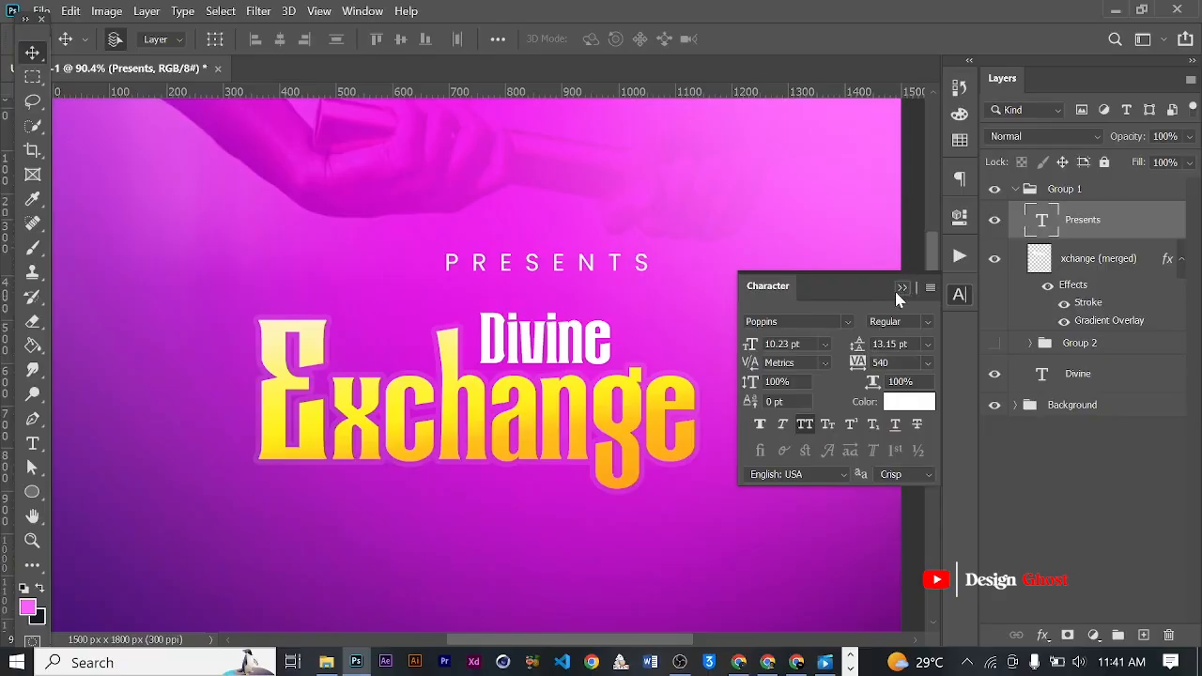
pyautogui.click(899, 289)
# - Scale the PRESENTS text down to about 7.33 pt and center it horizontally on the canvas
pyautogui.hotkey('ctrl', 't')
pyautogui.moveTo(648, 255); pyautogui.dragTo(607, 258)
pyautogui.press('Return')
pyautogui.hotkey('ctrl', '0')
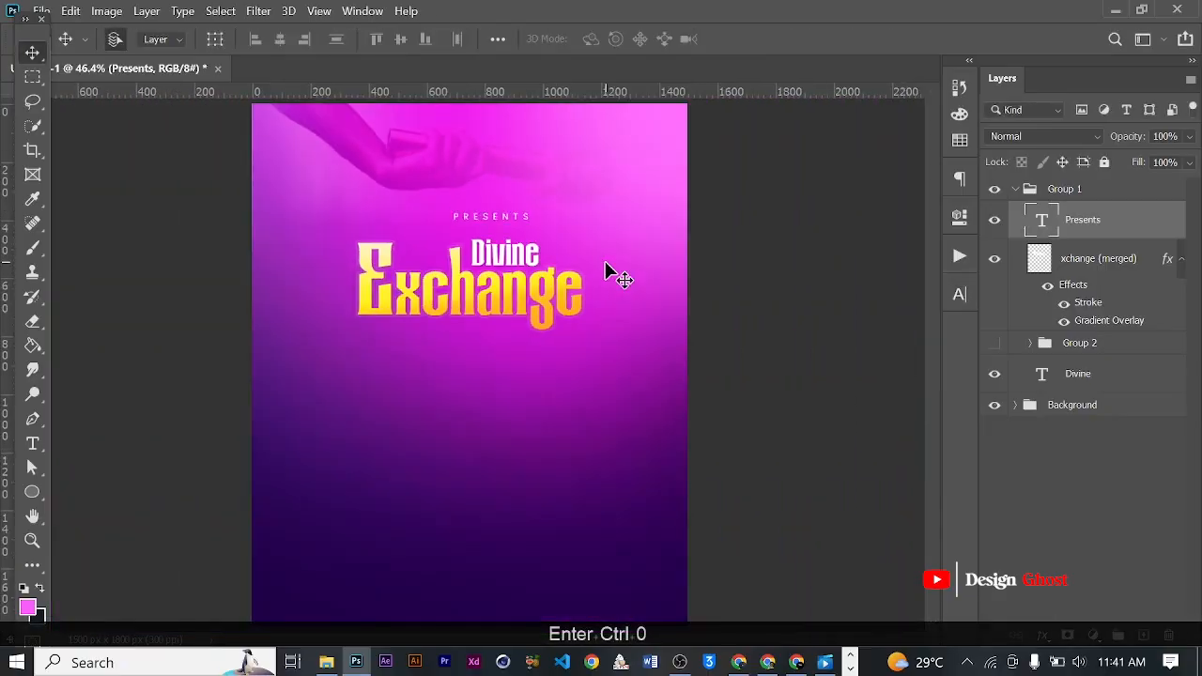
pyautogui.hotkey('ctrl', 'a')
pyautogui.click(279, 39)
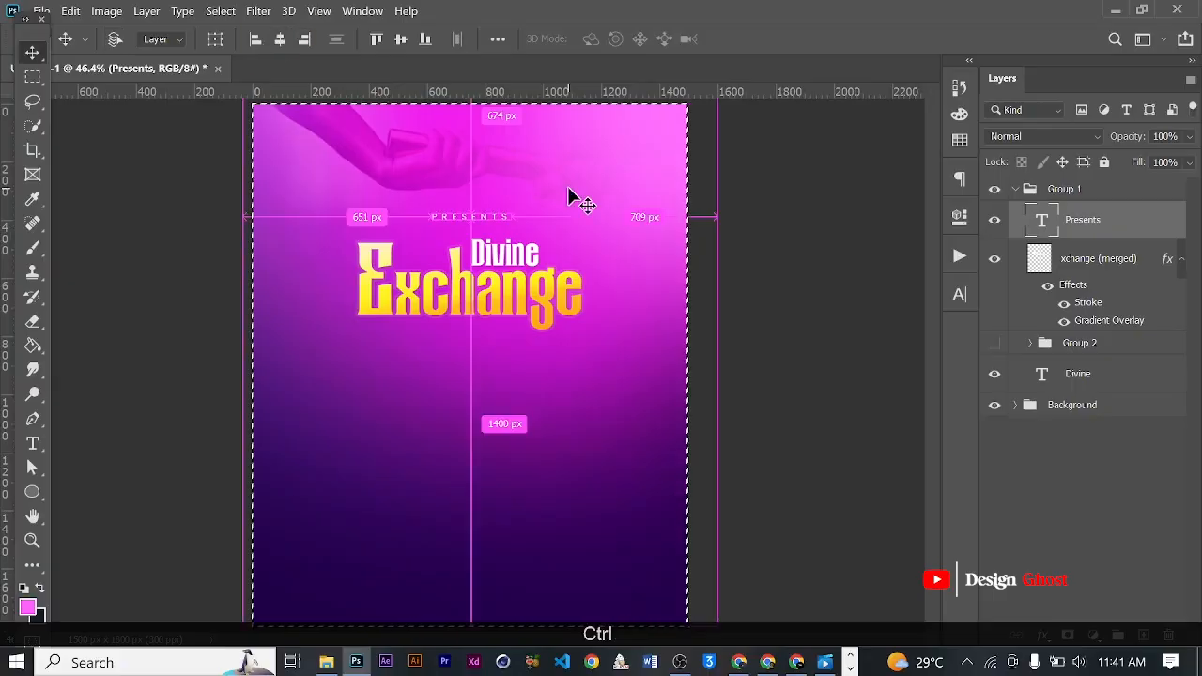
pyautogui.hotkey('ctrl', 'd')
pyautogui.hotkey('ctrl', '0')
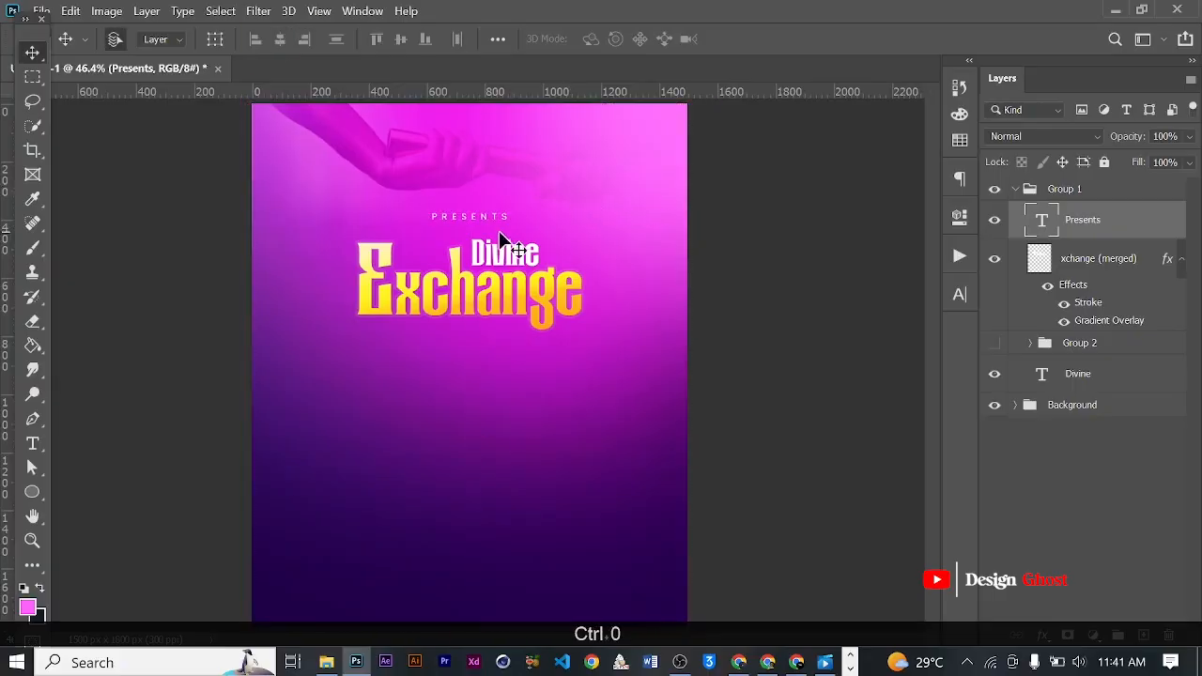
# - Make the PRESENTS lettering bolder and re-center it horizontally on the canvas
pyautogui.scroll(4, 497, 223)
pyautogui.moveTo(498, 224); pyautogui.dragTo(539, 311)
pyautogui.scroll(2, 539, 307)
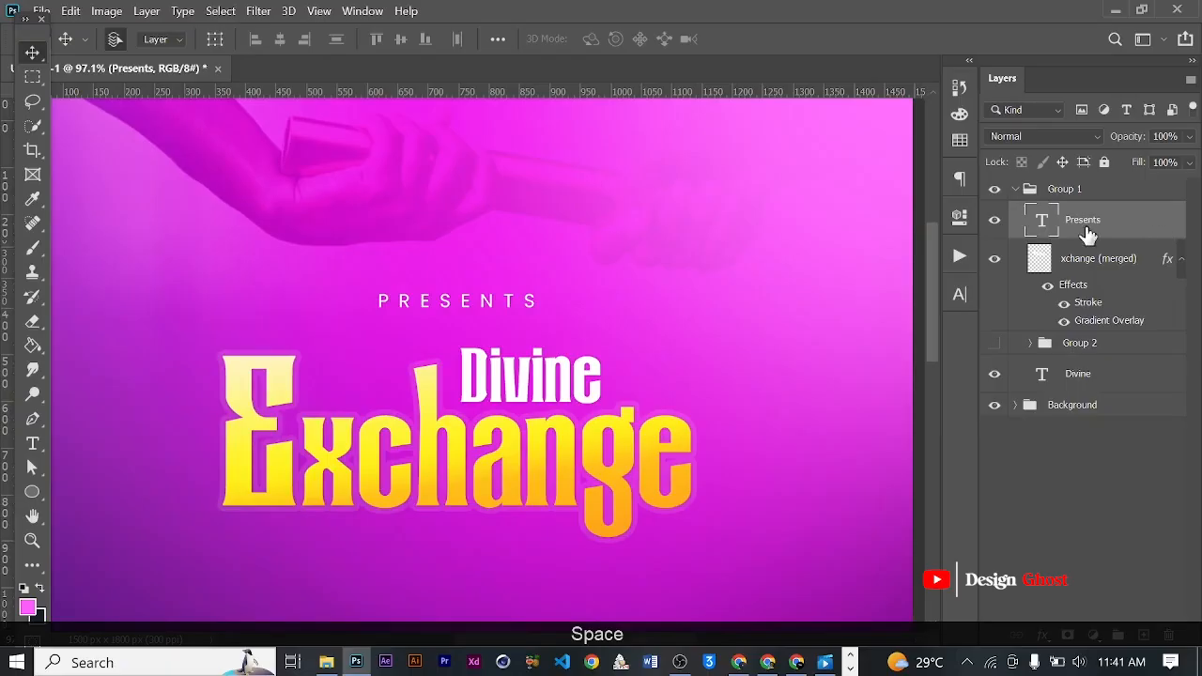
pyautogui.click(958, 295)
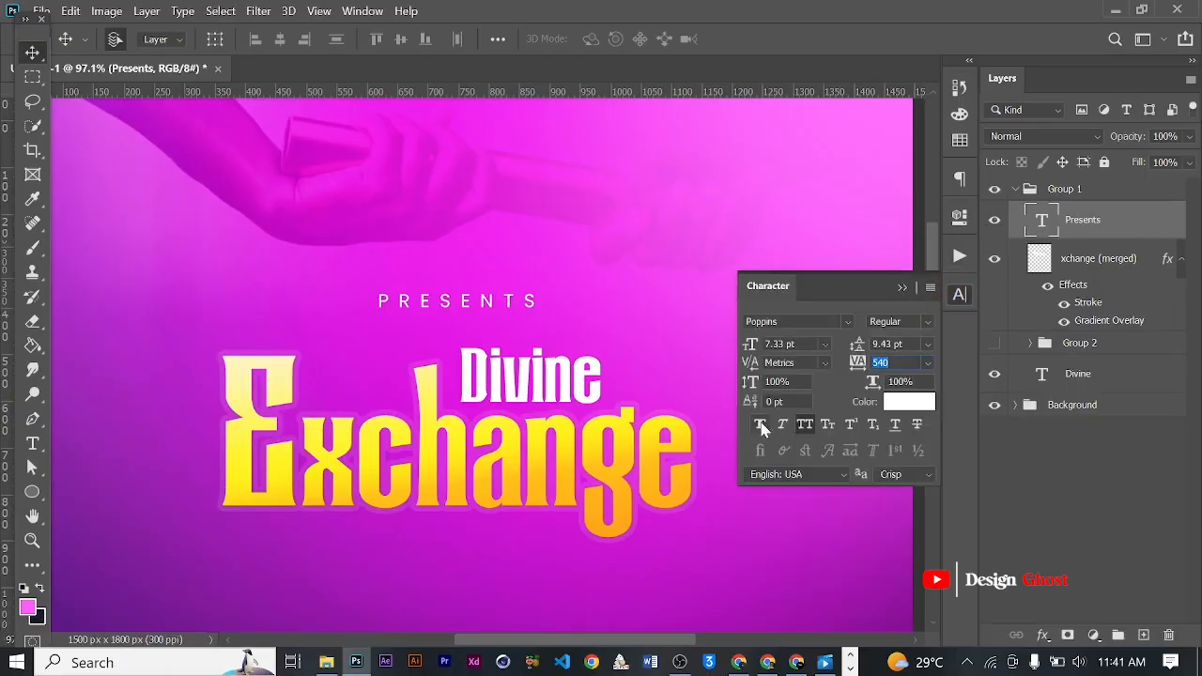
pyautogui.click(904, 289)
pyautogui.scroll(-4, 597, 246)
pyautogui.hotkey('ctrl', 'a')
pyautogui.click(280, 39)
pyautogui.hotkey('ctrl', 'd')
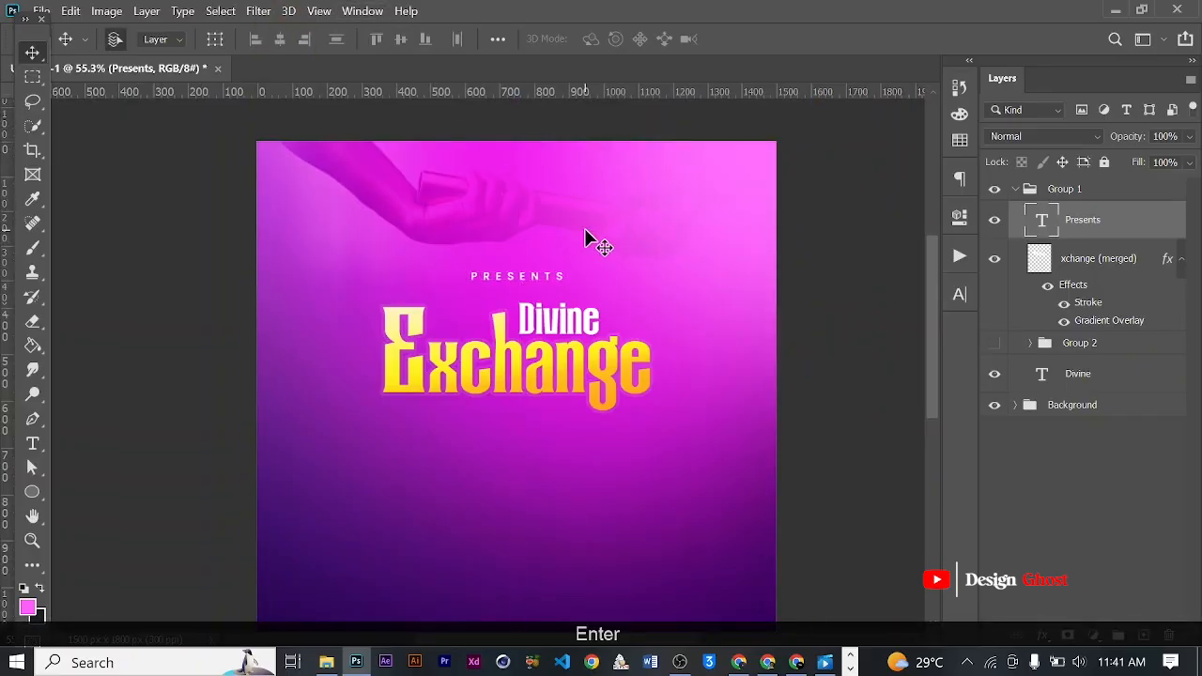
# - Nudge the PRESENTS text up slightly to widen its gap above the title
pyautogui.hotkey('ctrl', '0')
pyautogui.press('Up')
pyautogui.press('Up')
pyautogui.press('Up')
pyautogui.press('Return')
pyautogui.hotkey('ctrl', '0')
pyautogui.scroll(3, 528, 234)
pyautogui.moveTo(546, 224); pyautogui.dragTo(548, 242)
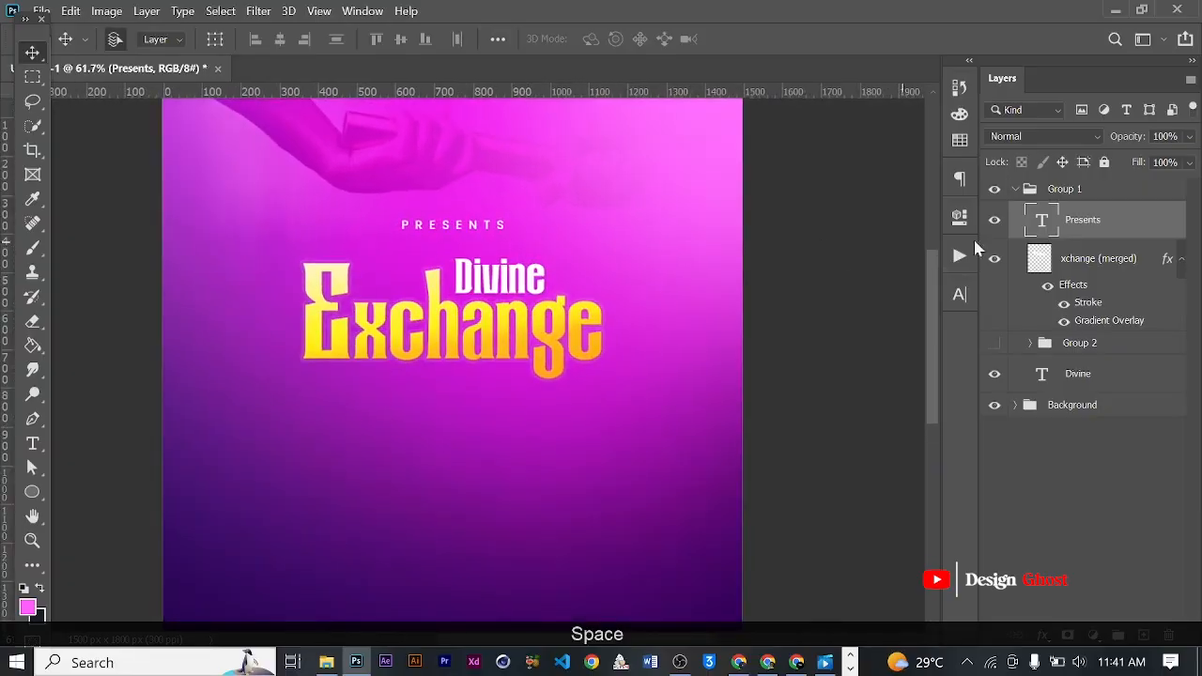
# - Collapse Group 1 and nudge the whole title group slightly down
pyautogui.click(1021, 193)
pyautogui.press('Down')
pyautogui.press('Down')
pyautogui.press('Down')
pyautogui.press('Down')
pyautogui.press('Down')
pyautogui.press('Down')
pyautogui.press('Down')
pyautogui.press('Return')
pyautogui.hotkey('ctrl', '0')
# - Duplicate the Divine text below the Exchange lettering and replace the copy's wording with 2016
pyautogui.scroll(3, 491, 213)
pyautogui.press('space')
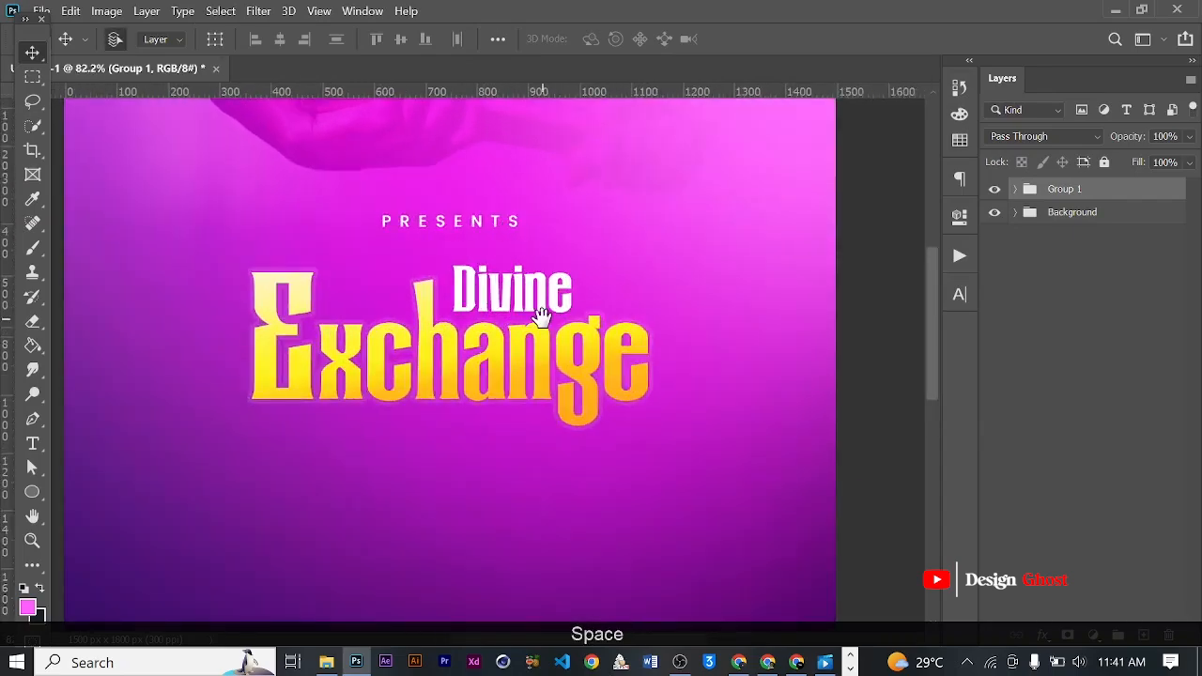
pyautogui.click(529, 300)
pyautogui.moveTo(529, 301); pyautogui.dragTo(531, 459)
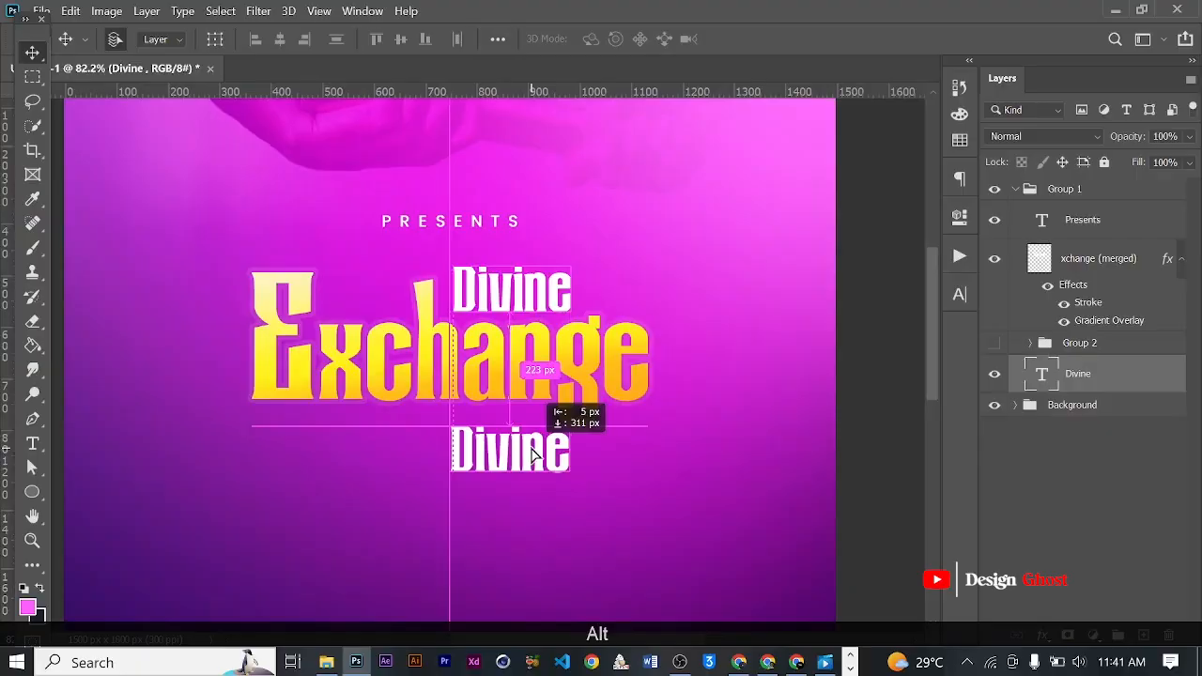
pyautogui.scroll(2, 530, 459)
pyautogui.press('t')
pyautogui.click(529, 445)
pyautogui.hotkey('ctrl', 'a')
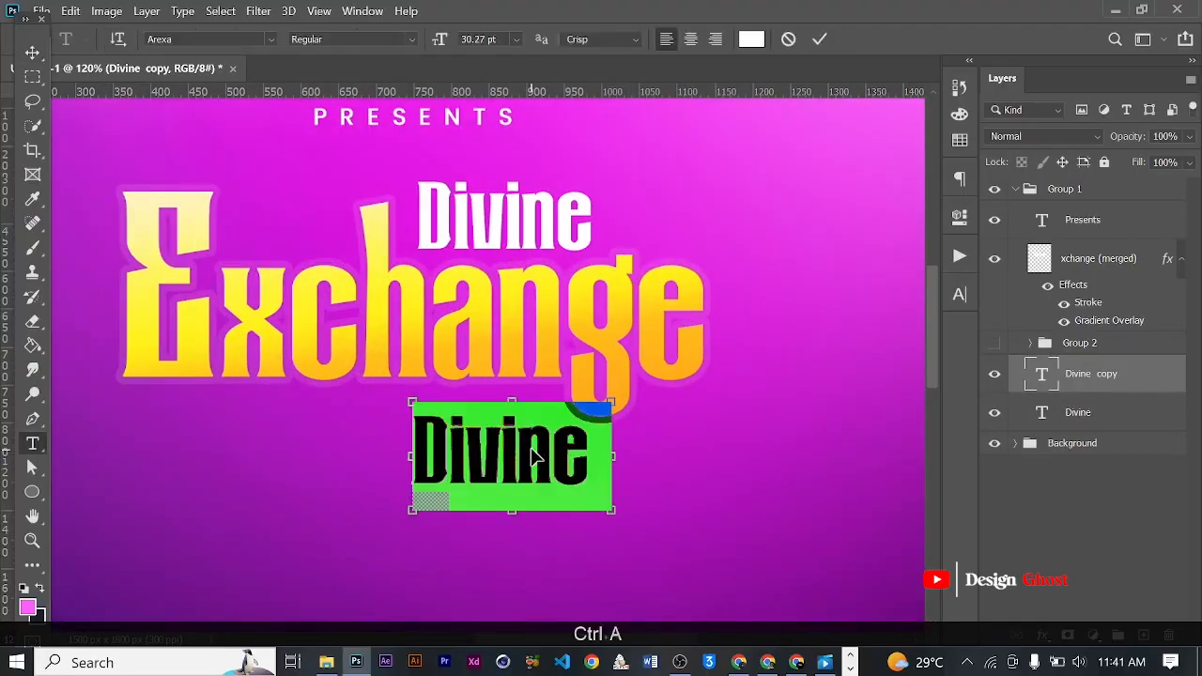
pyautogui.write('201')
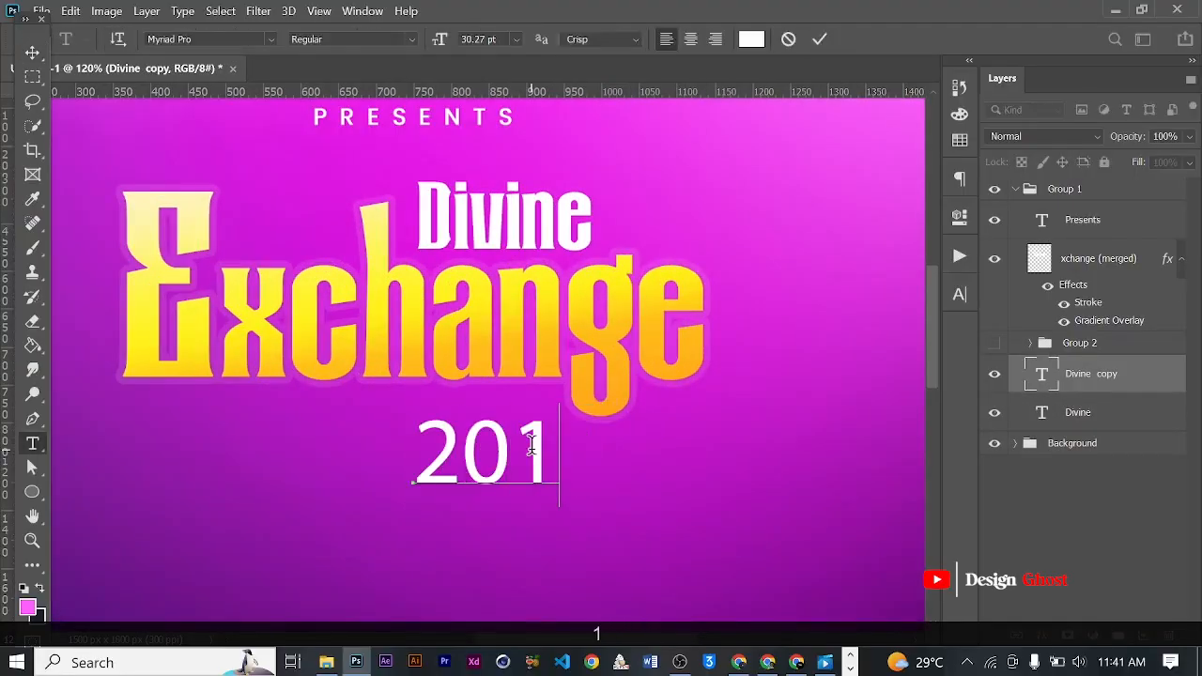
pyautogui.write('6')
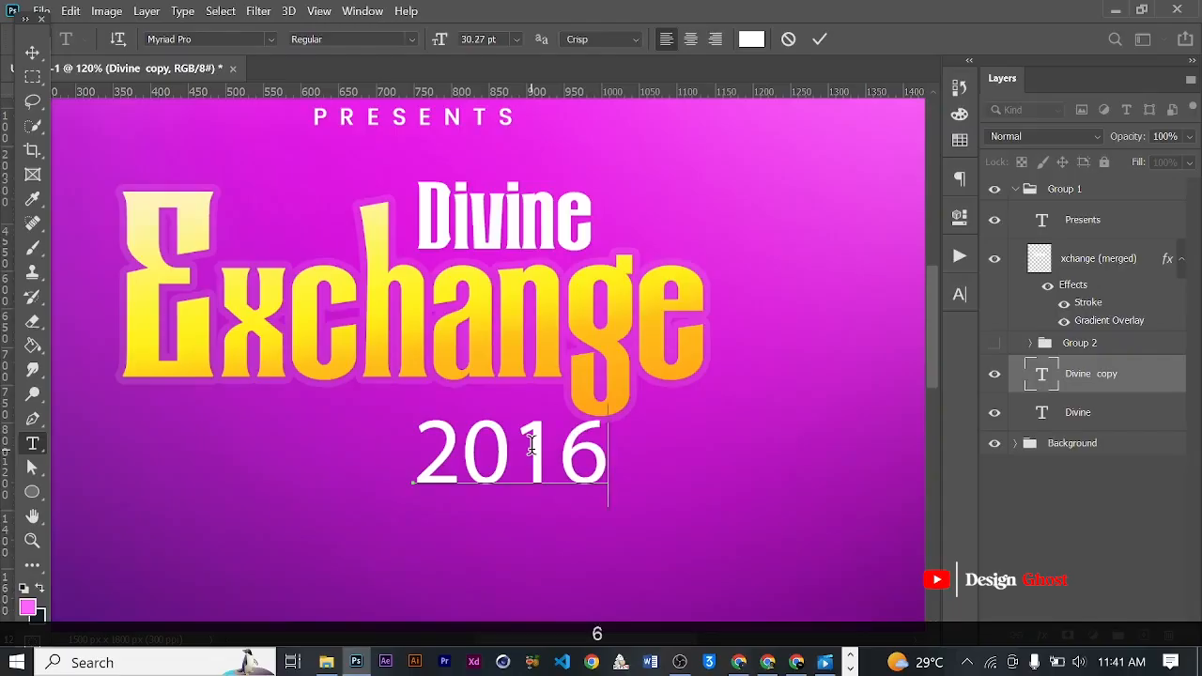
pyautogui.click(820, 37)
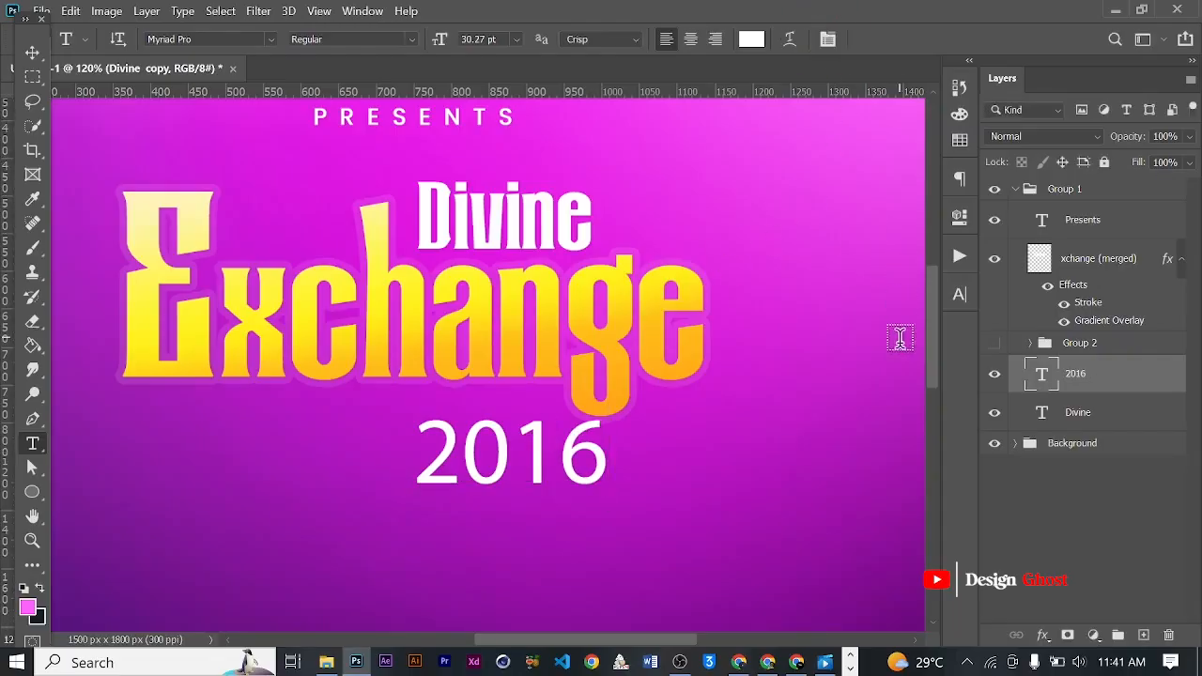
# - Set the font of the 2016 text to Arexa
pyautogui.click(958, 295)
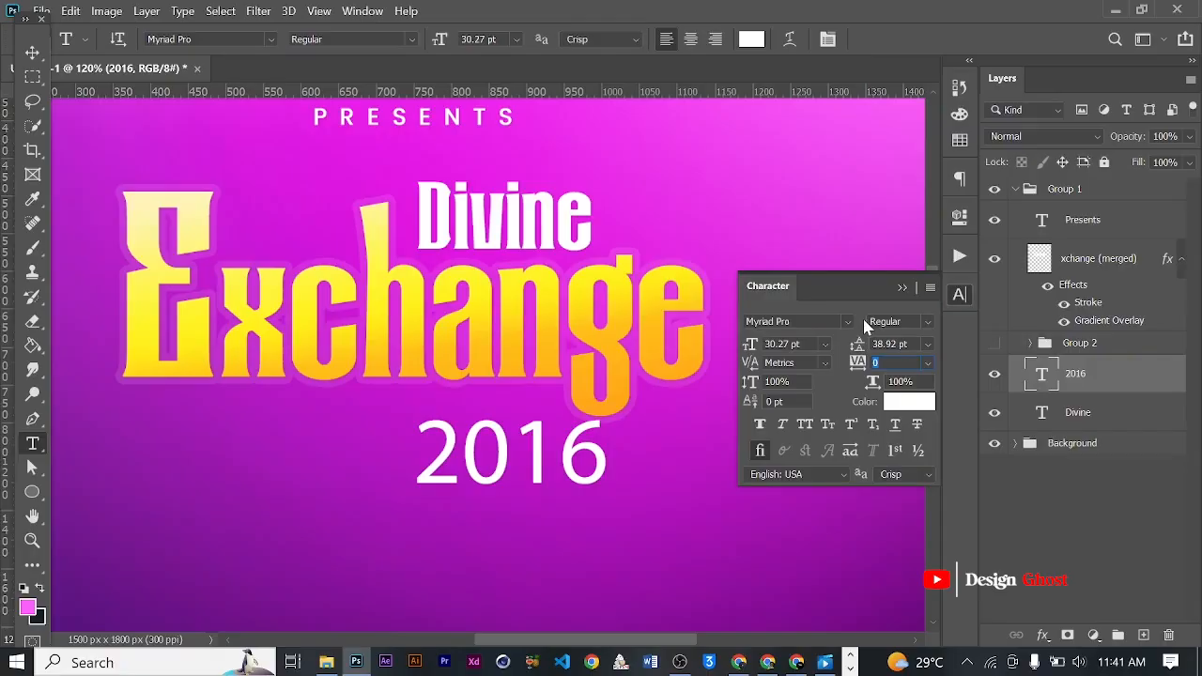
pyautogui.write('are')
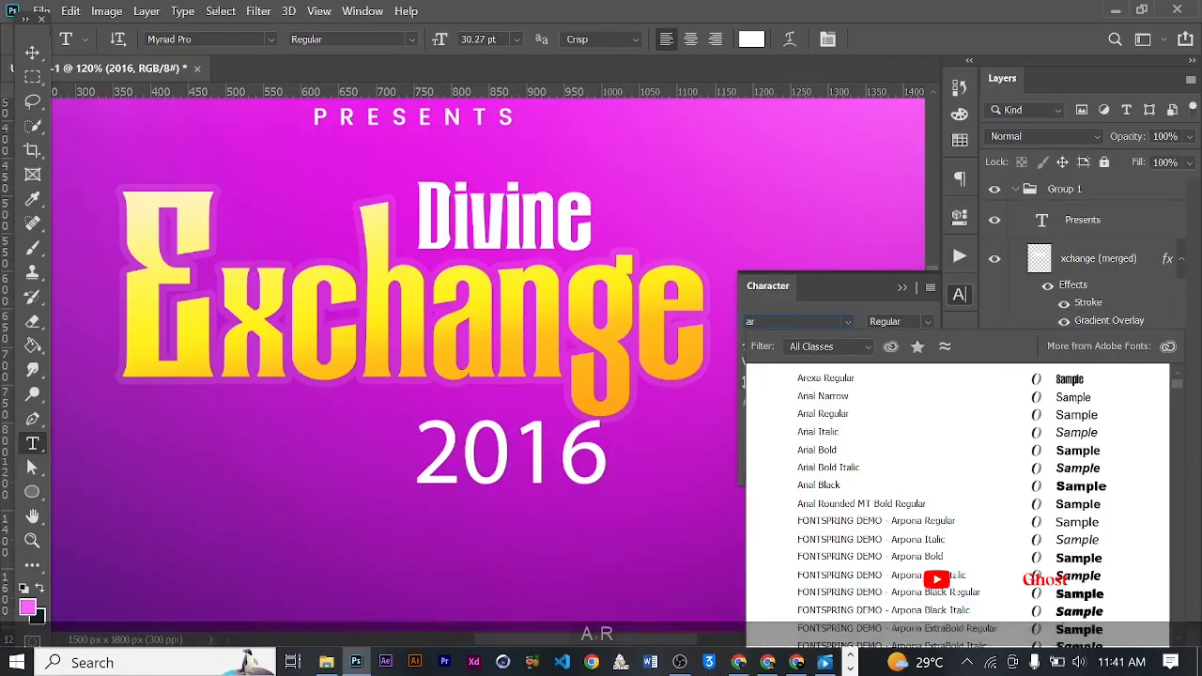
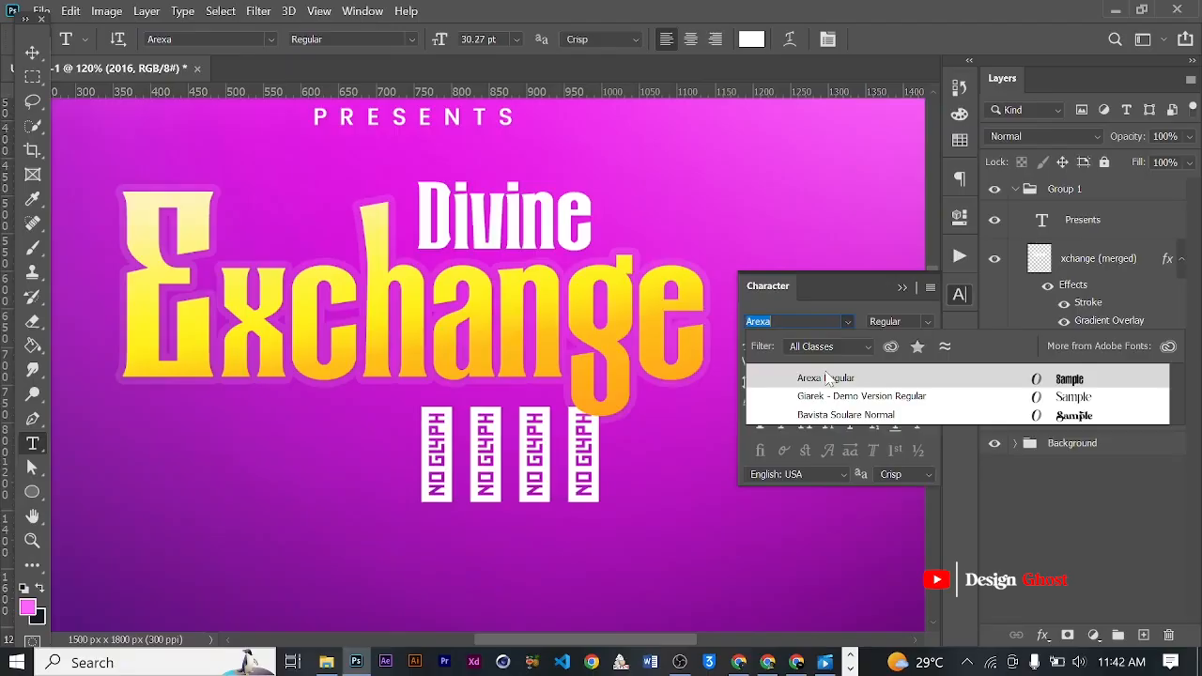
# - Set the font of the 2016 text to Poppins Bold
pyautogui.write('popi')
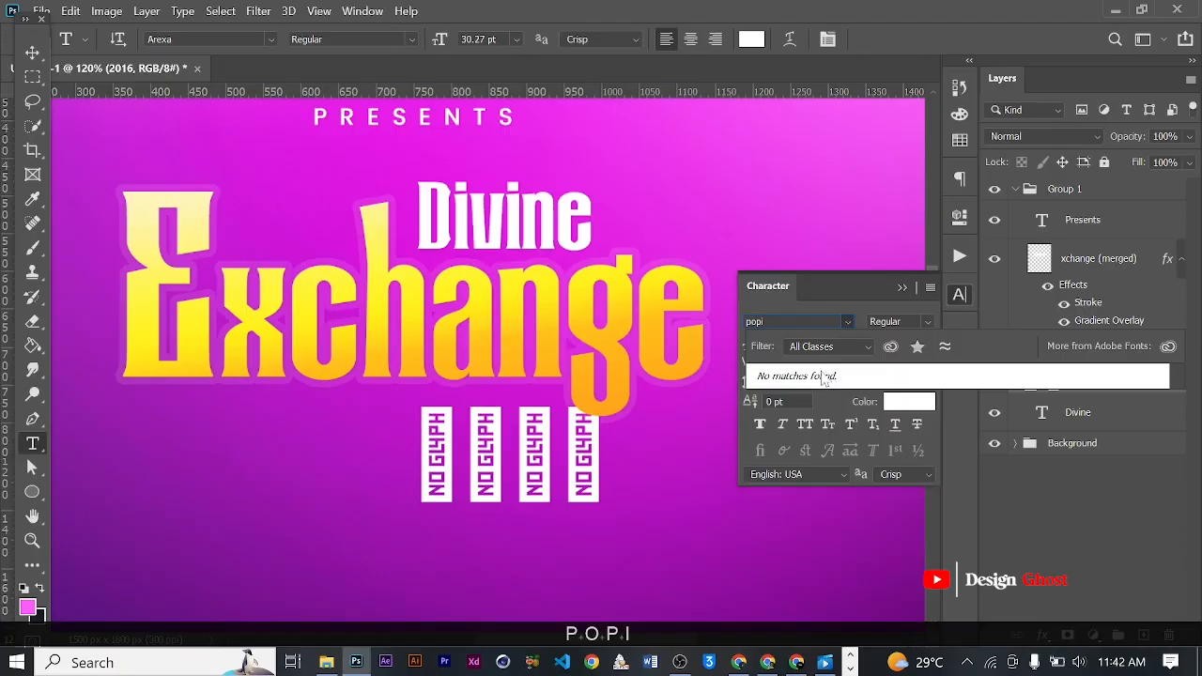
pyautogui.press('BackSpace')
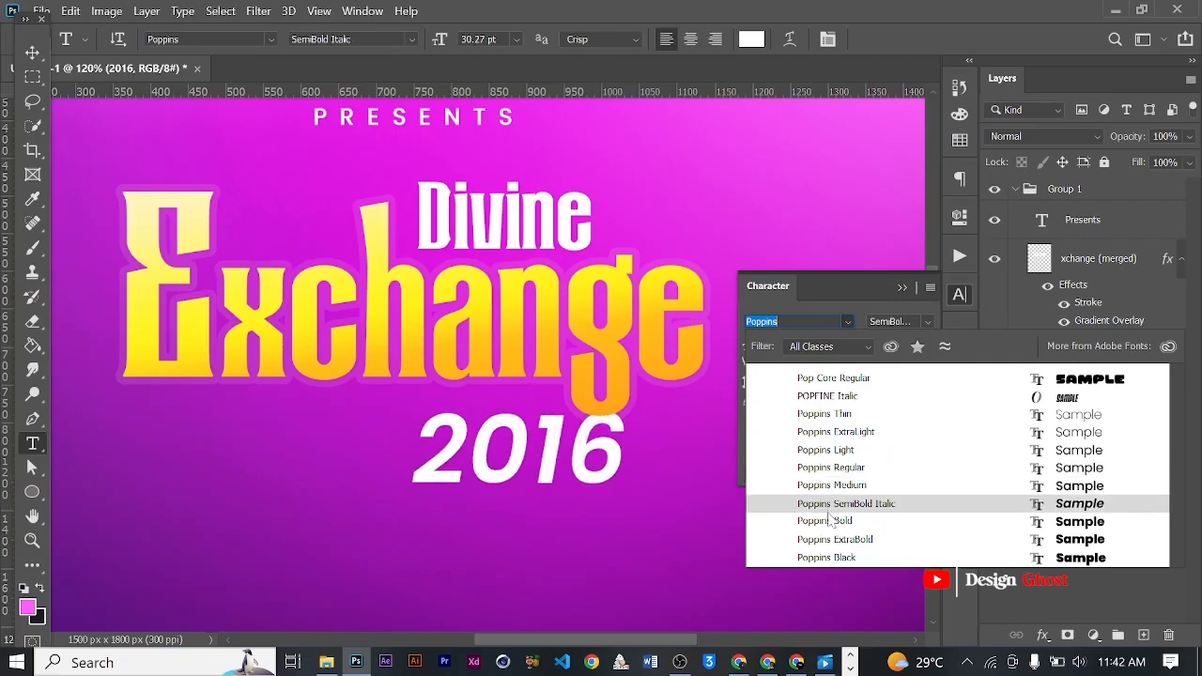
pyautogui.click(827, 520)
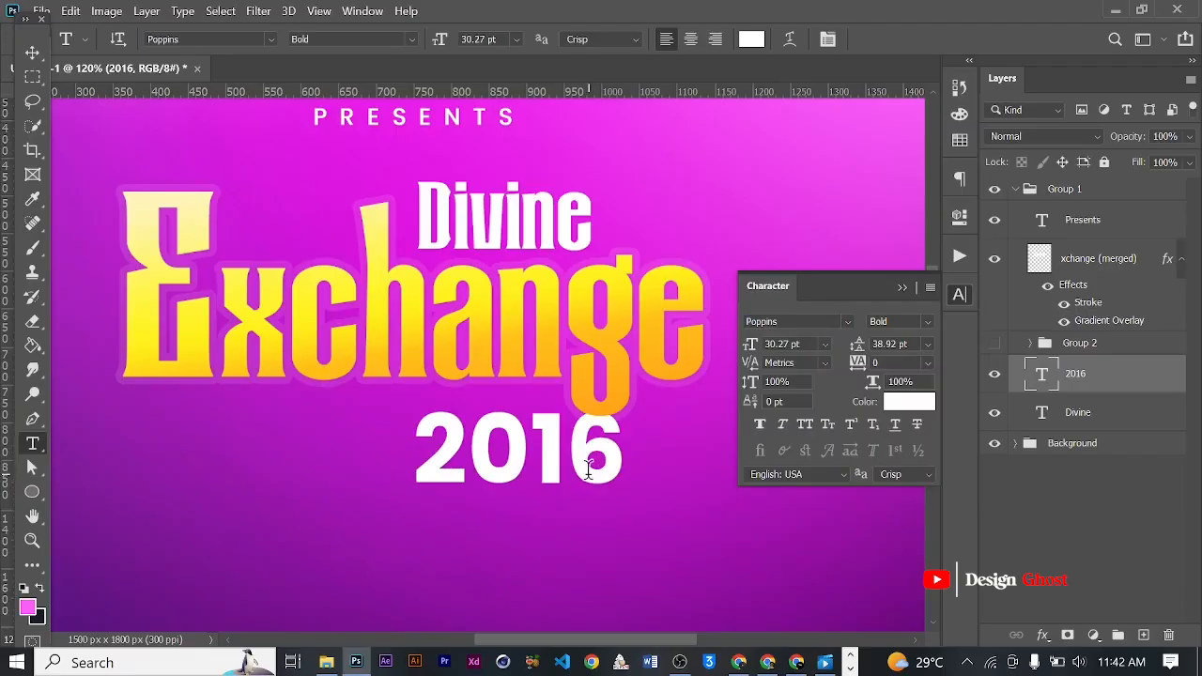
# - Change the year text below the Exchange lettering to 2026
pyautogui.moveTo(530, 452); pyautogui.dragTo(631, 456)
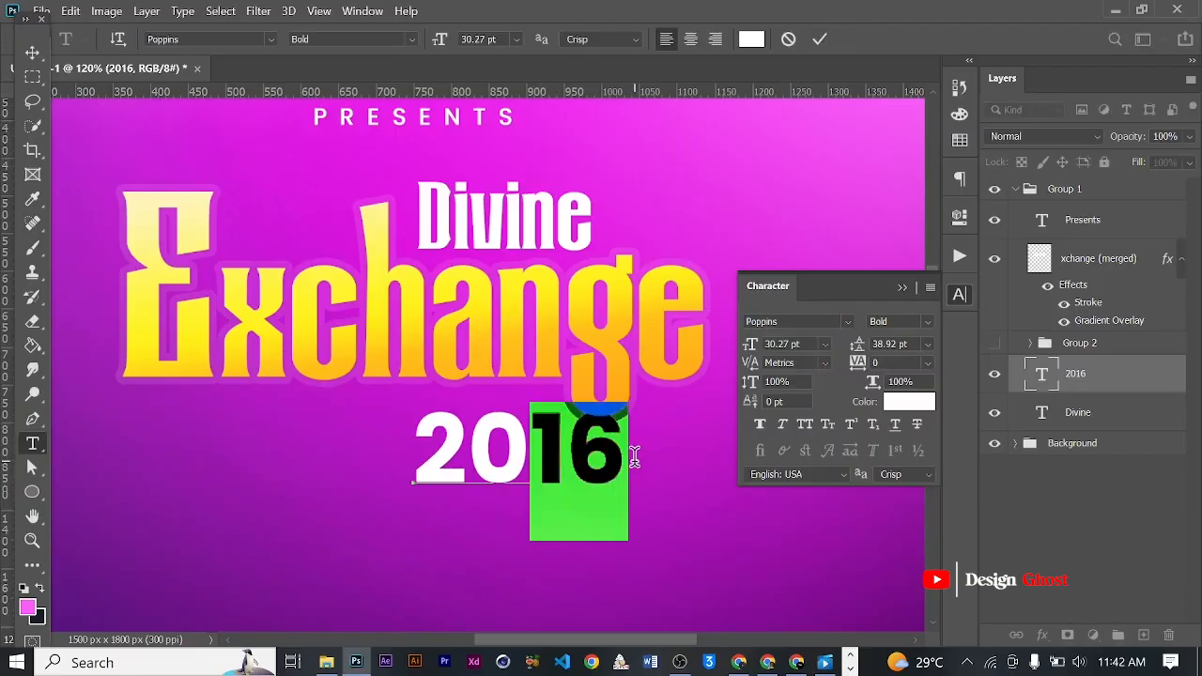
pyautogui.write('26')
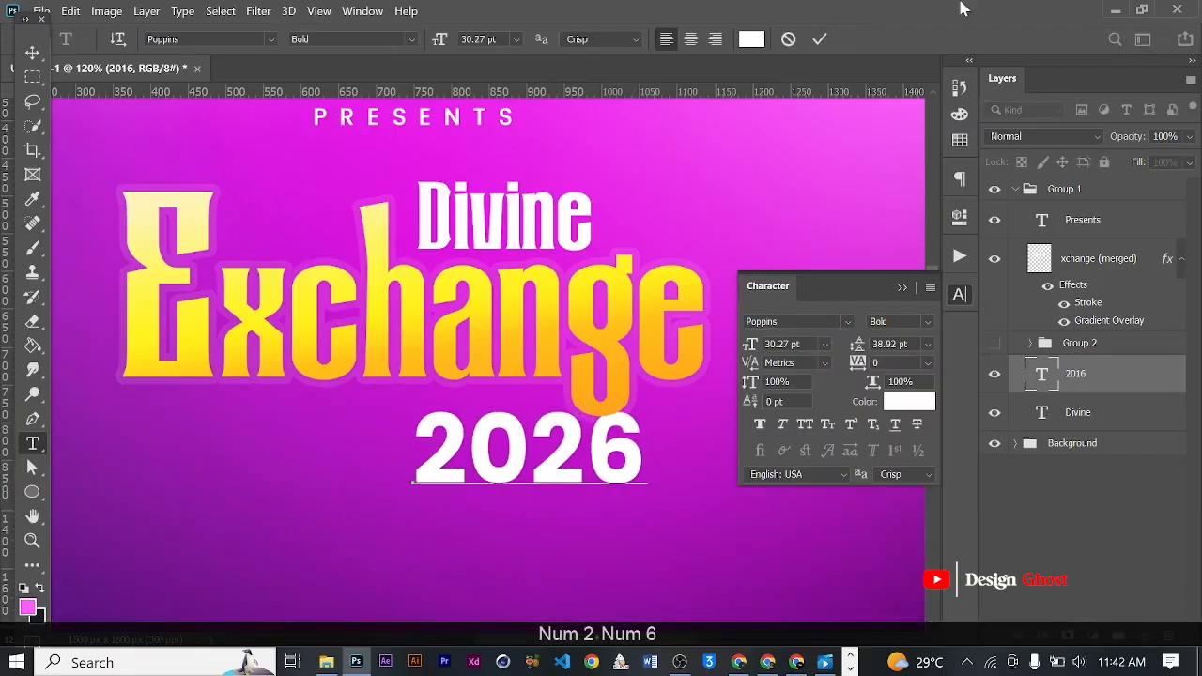
pyautogui.click(820, 38)
# - Scale the 2026 text down to about 12.25 pt and place it just beneath Exchange, beside the descender of the g
pyautogui.hotkey('ctrl', 't')
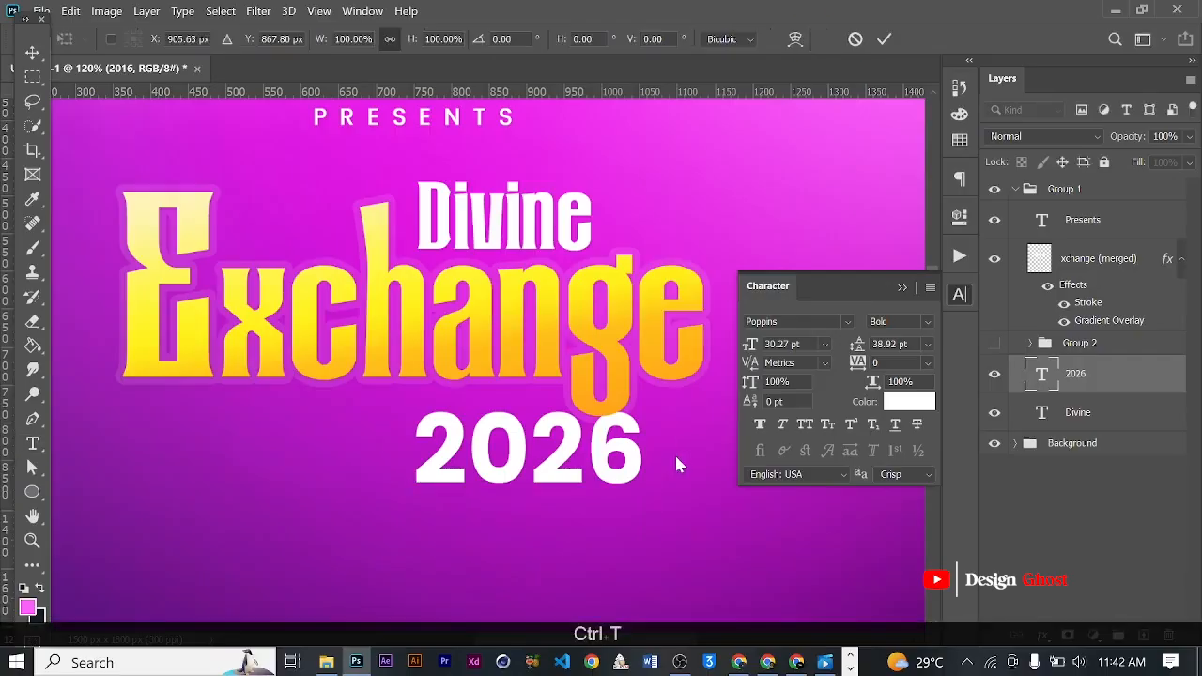
pyautogui.moveTo(646, 540); pyautogui.dragTo(591, 411)
pyautogui.press('Return')
pyautogui.scroll(3, 505, 428)
pyautogui.press('v')
pyautogui.scroll(2, 505, 429)
pyautogui.press('Return')
pyautogui.scroll(-4, 592, 412)
pyautogui.hotkey('ctrl', '0')
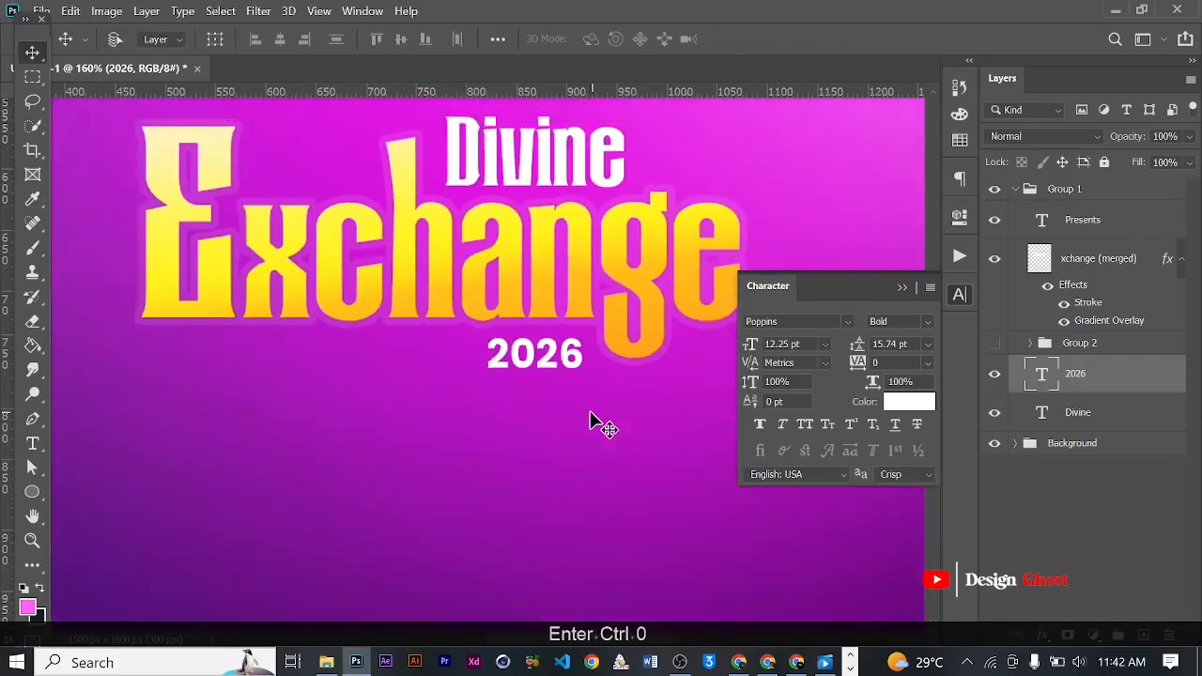
pyautogui.scroll(2, 526, 384)
pyautogui.moveTo(497, 348); pyautogui.dragTo(520, 380)
pyautogui.scroll(1, 439, 381)
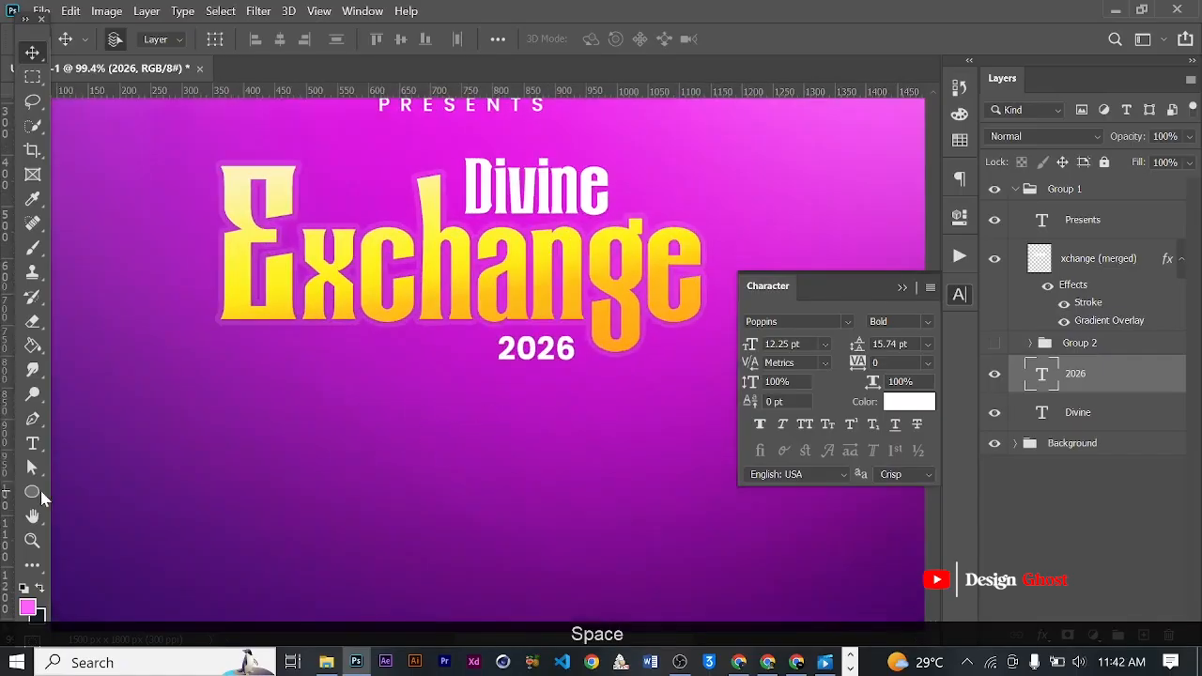
# - Draw a thin zigzag lightning shape about 390 px wide and 49 px high with the Pen tool, beneath Exchange and left of 2026
pyautogui.click(32, 418)
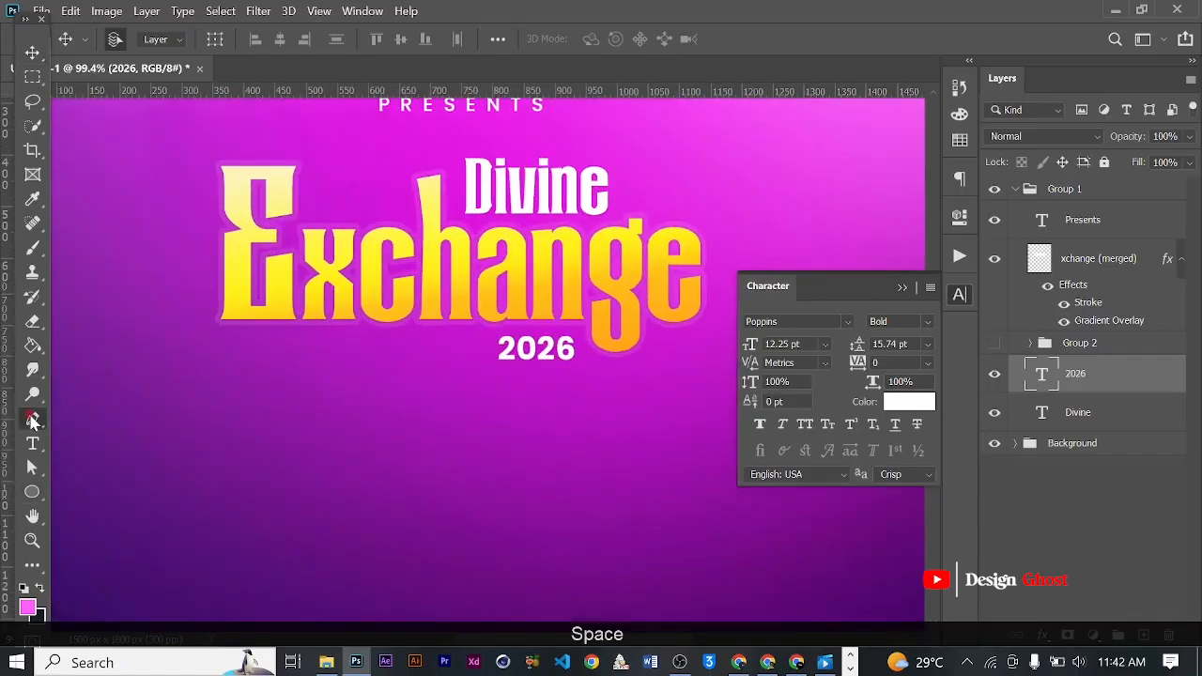
pyautogui.click(230, 376)
pyautogui.scroll(2, 324, 343)
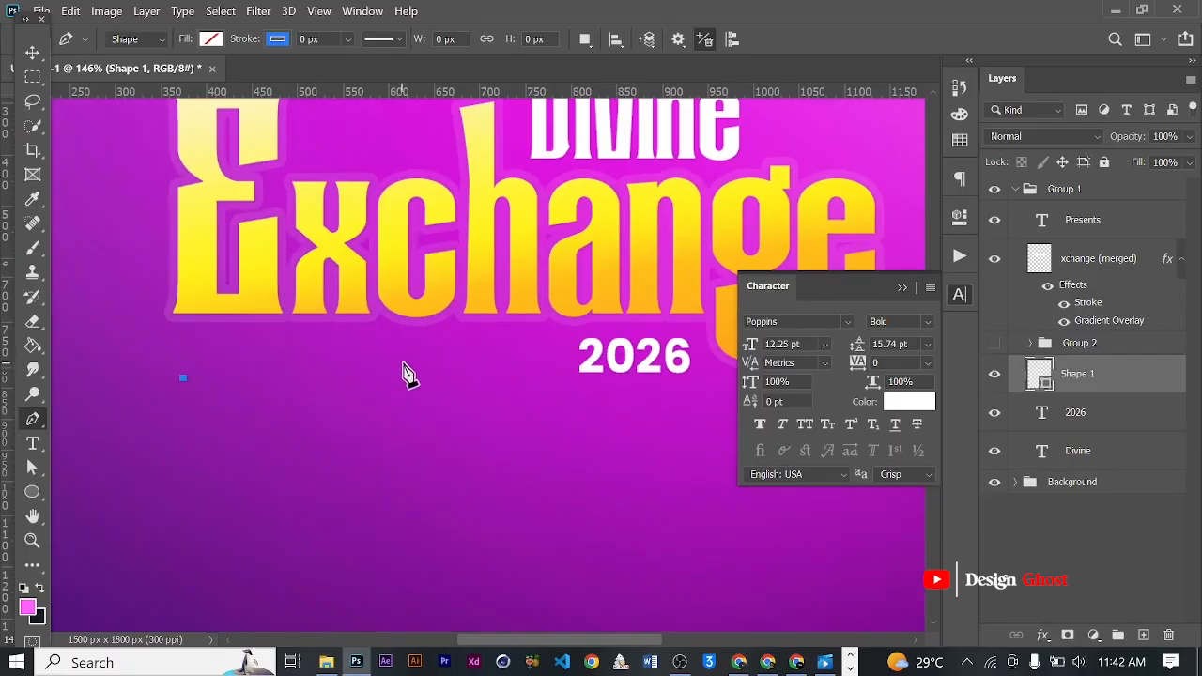
pyautogui.click(399, 356)
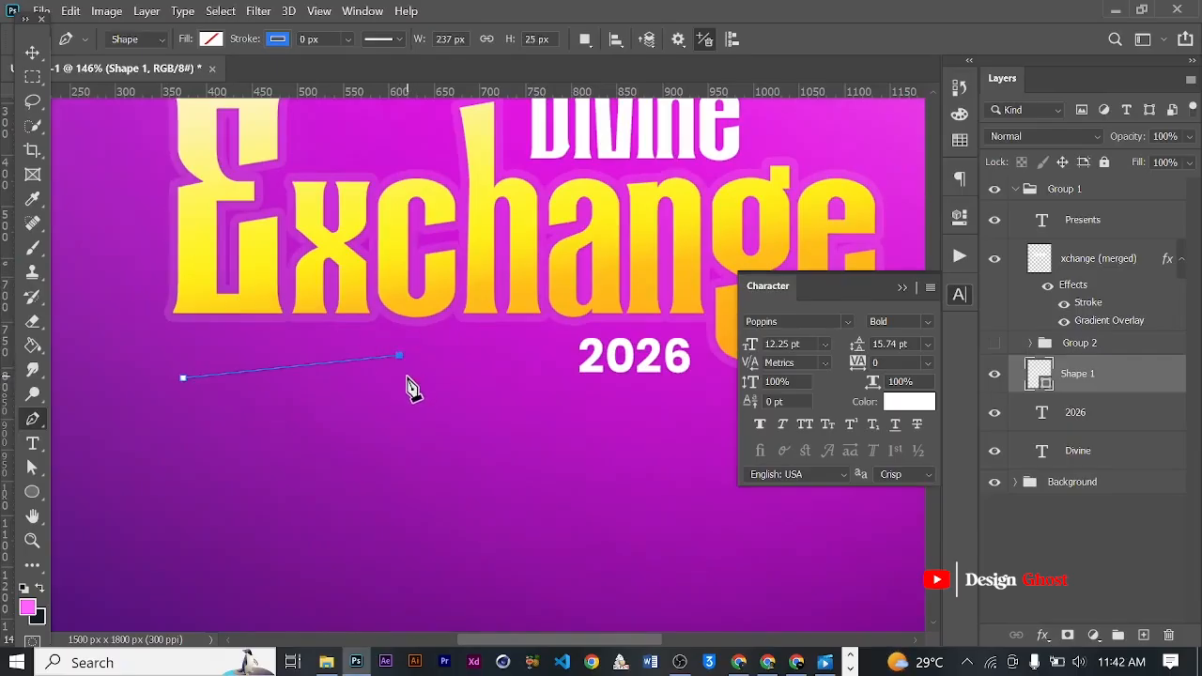
pyautogui.scroll(1, 476, 360)
pyautogui.click(551, 343)
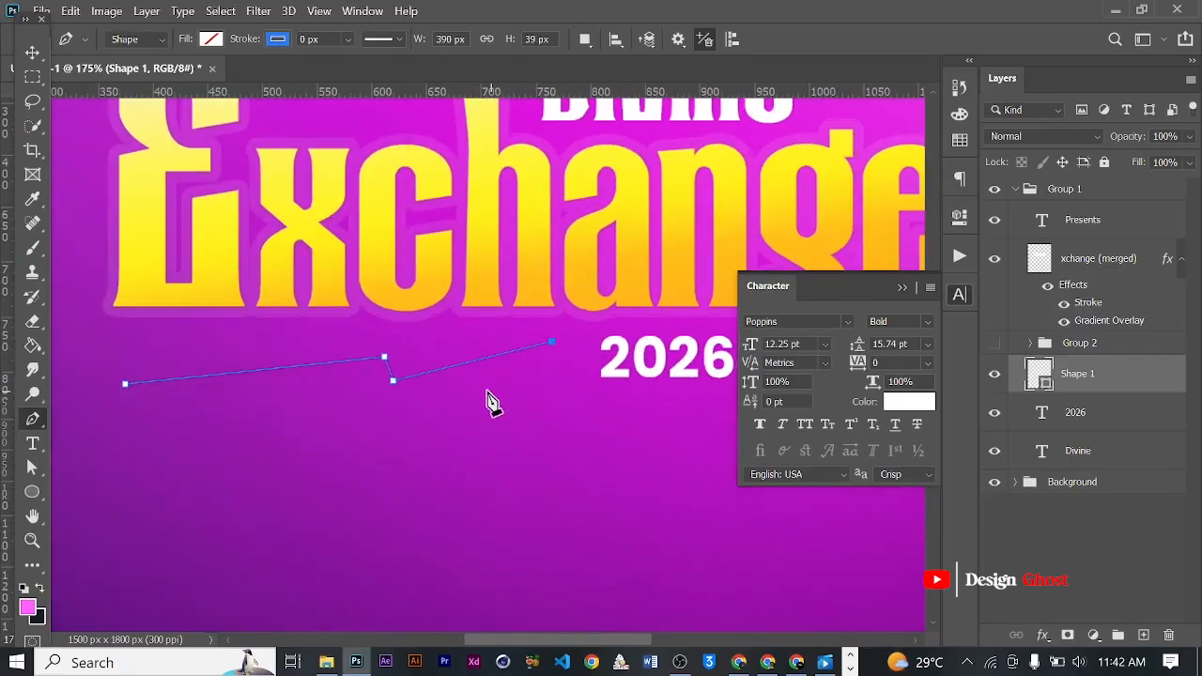
pyautogui.scroll(1, 414, 389)
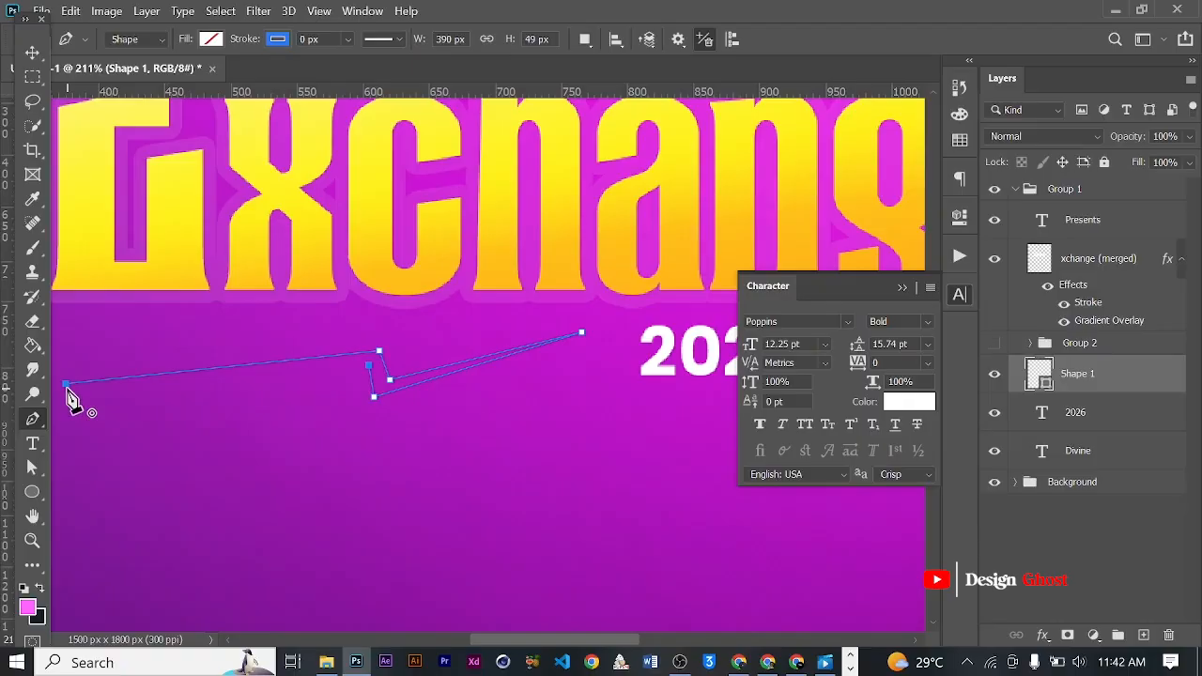
pyautogui.scroll(-4, 432, 361)
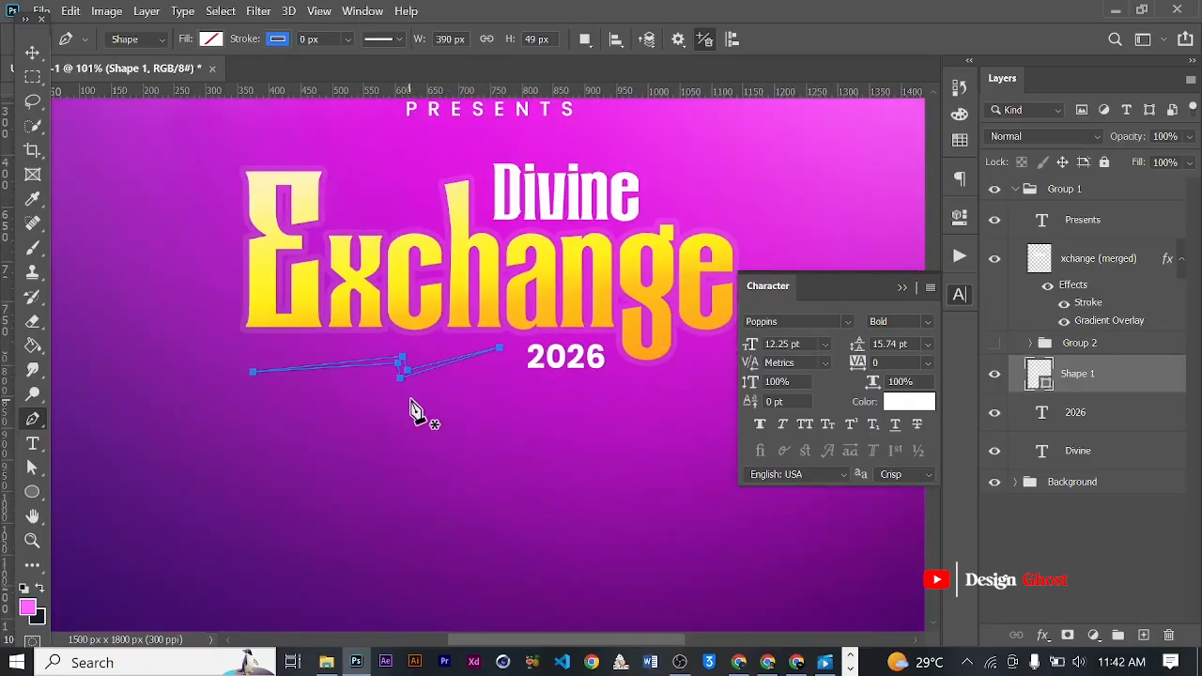
pyautogui.scroll(5, 416, 385)
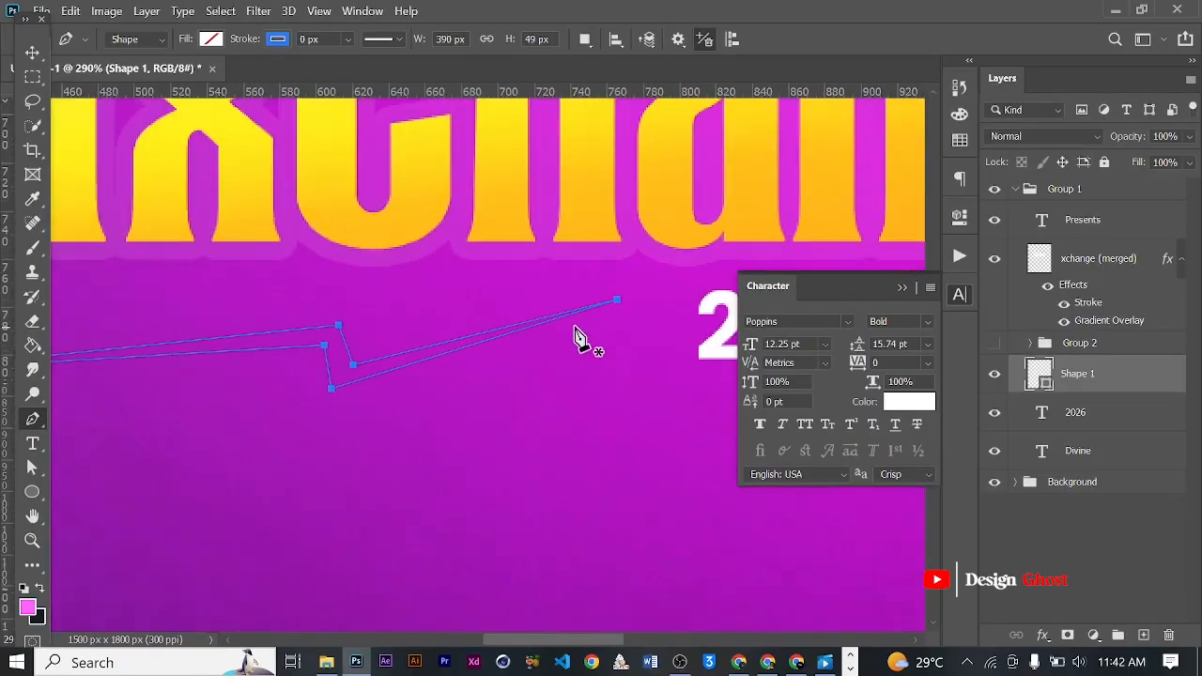
pyautogui.moveTo(622, 310); pyautogui.dragTo(628, 358)
pyautogui.hotkey('ctrl', 'z')
pyautogui.hotkey('ctrl', 'z')
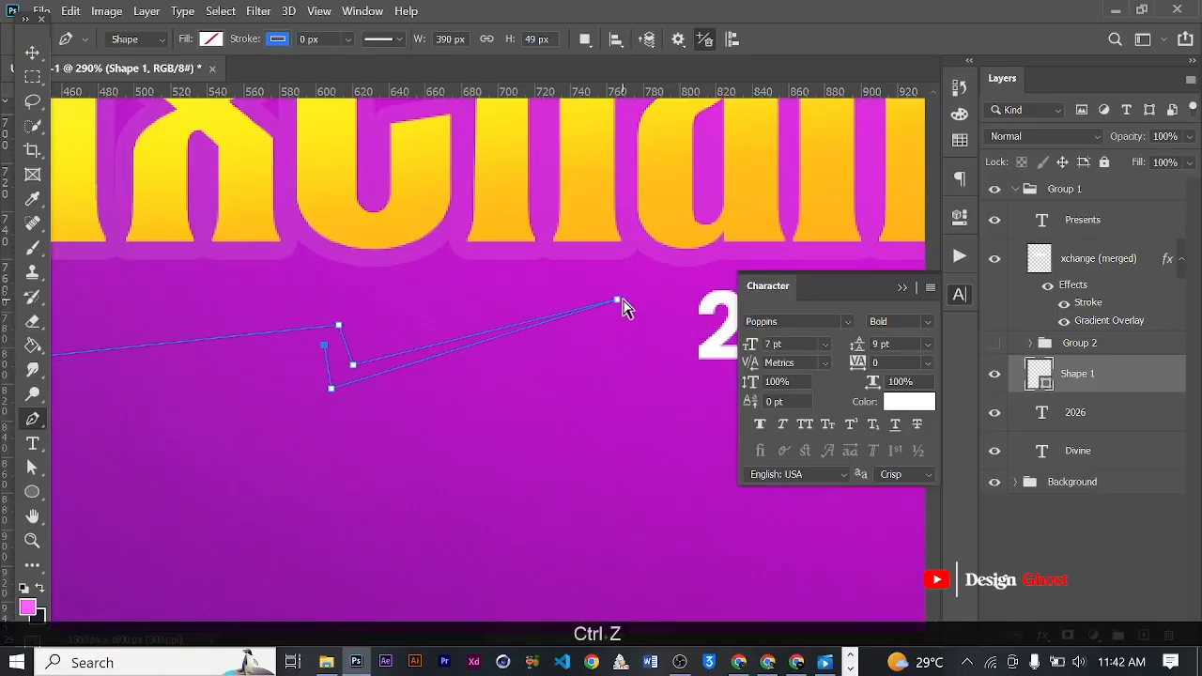
# - Lower the zigzag path's right tip so its tail runs nearly level, then close the path at its starting point
pyautogui.moveTo(616, 310); pyautogui.dragTo(633, 378)
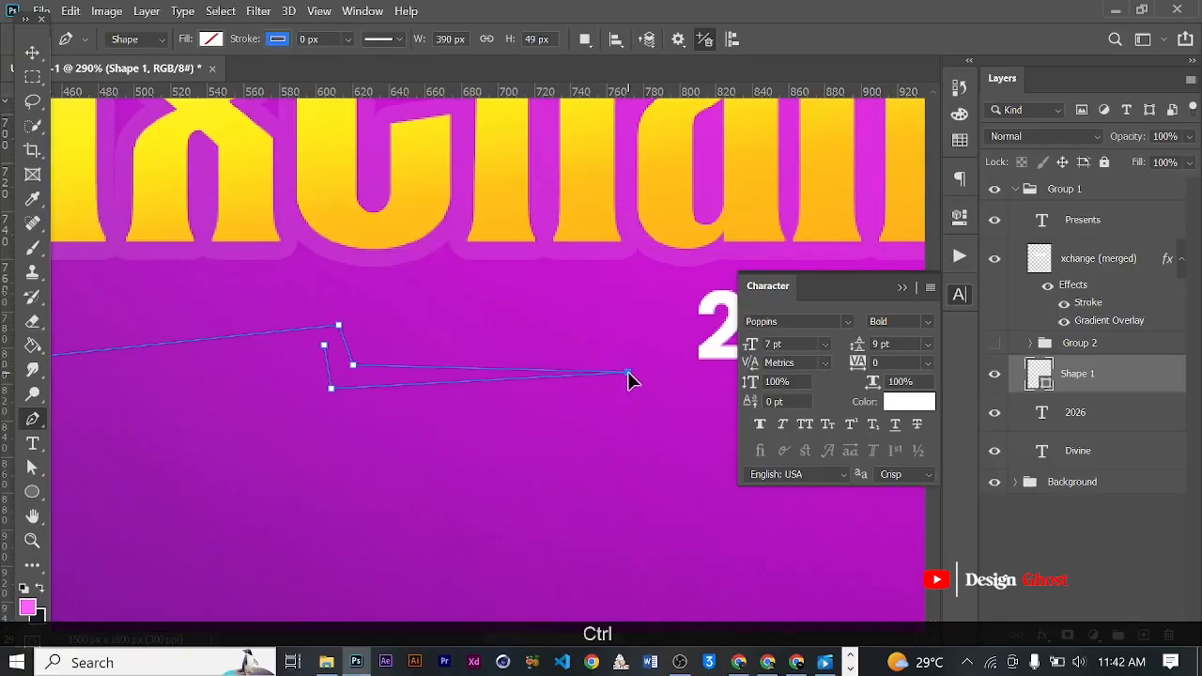
pyautogui.scroll(-3, 633, 378)
pyautogui.scroll(-2, 522, 410)
pyautogui.scroll(3, 550, 395)
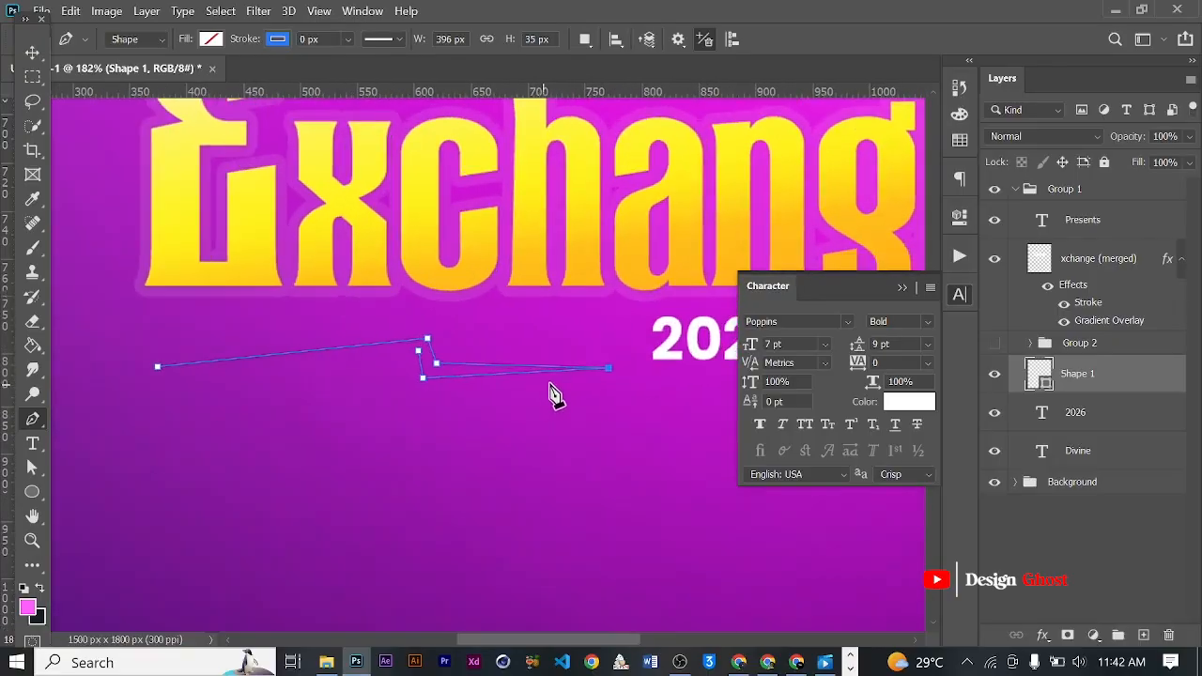
pyautogui.moveTo(612, 367); pyautogui.dragTo(616, 353)
pyautogui.scroll(2, 521, 379)
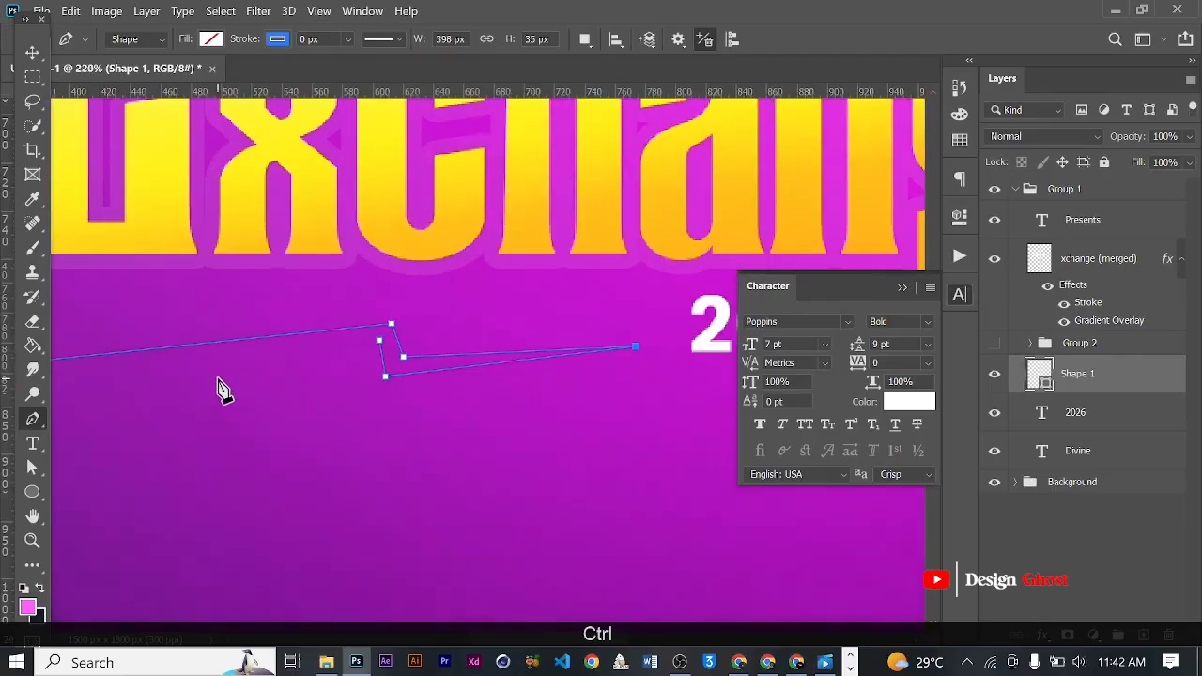
pyautogui.scroll(-2, 222, 389)
pyautogui.click(103, 368)
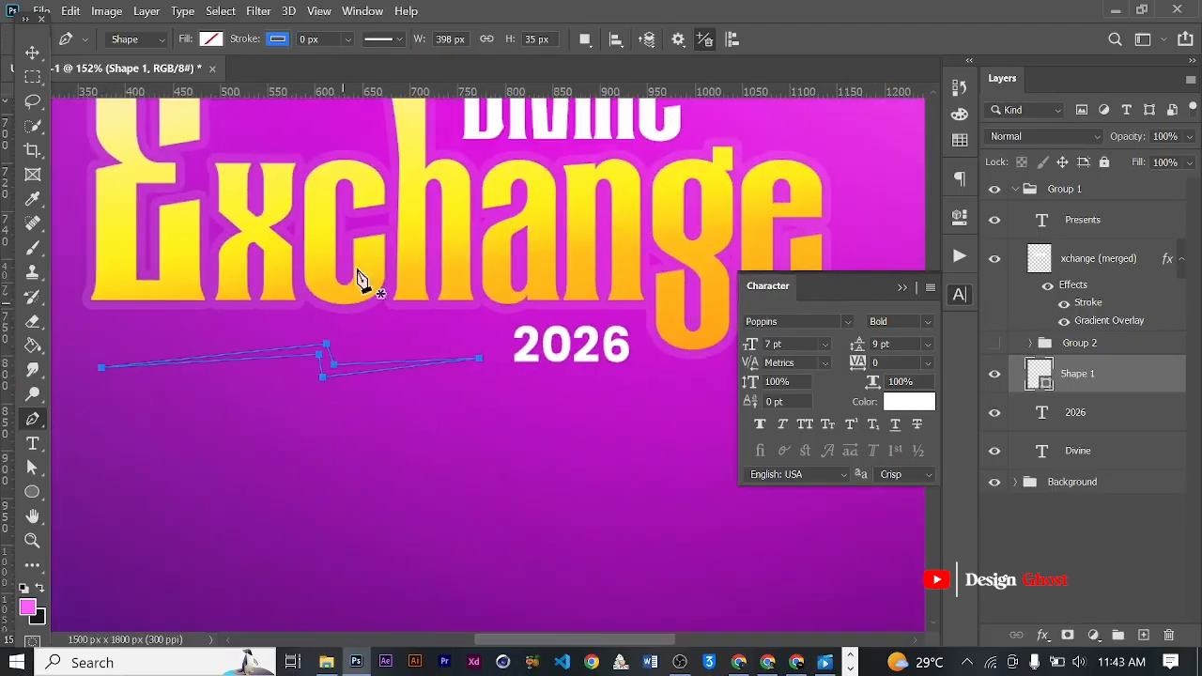
# - Fill the zigzag lightning shape with white
pyautogui.click(209, 39)
pyautogui.click(144, 138)
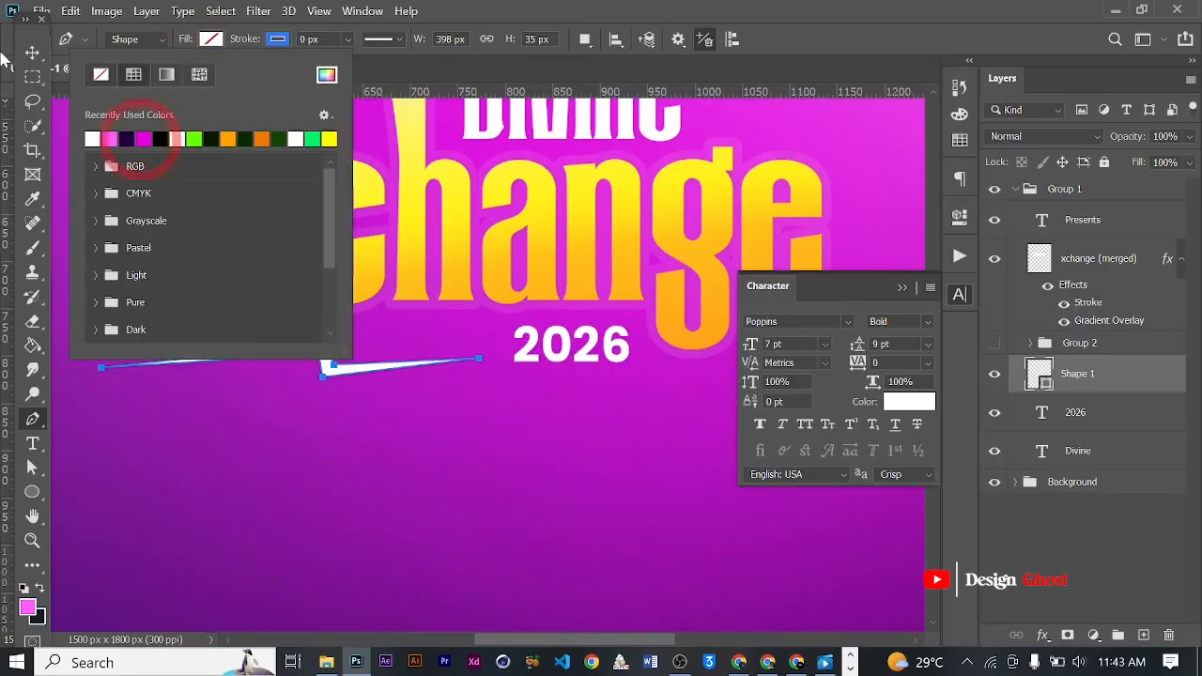
pyautogui.click(32, 52)
pyautogui.scroll(-4, 301, 359)
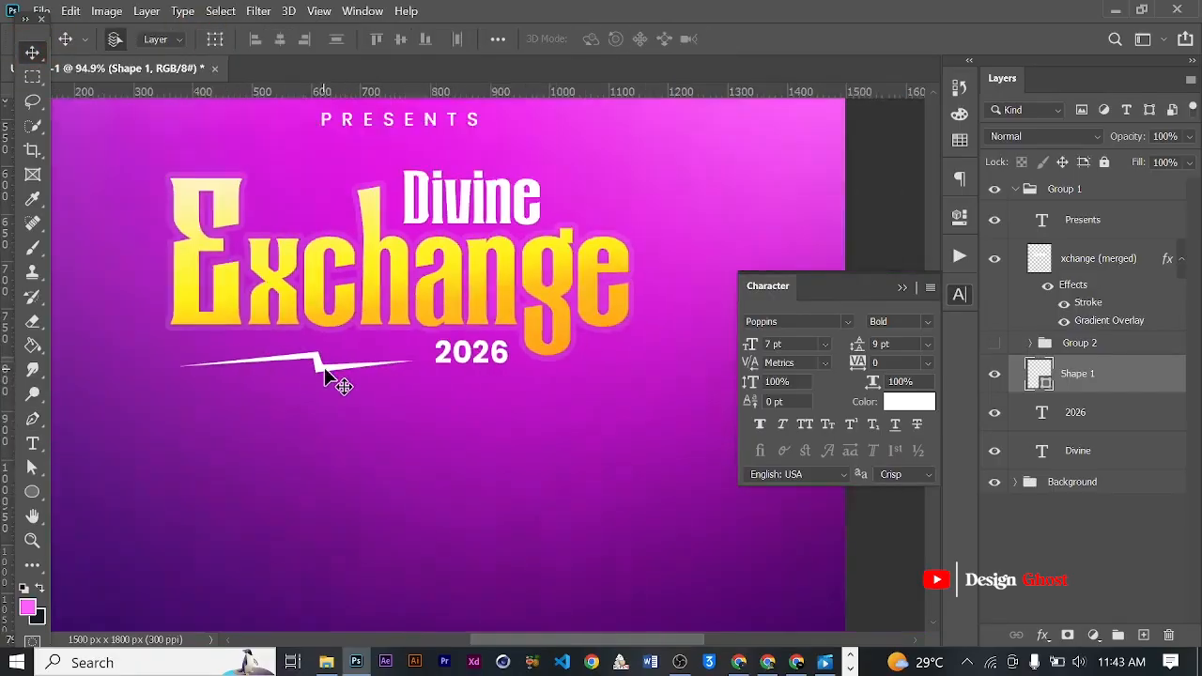
pyautogui.scroll(-3, 407, 395)
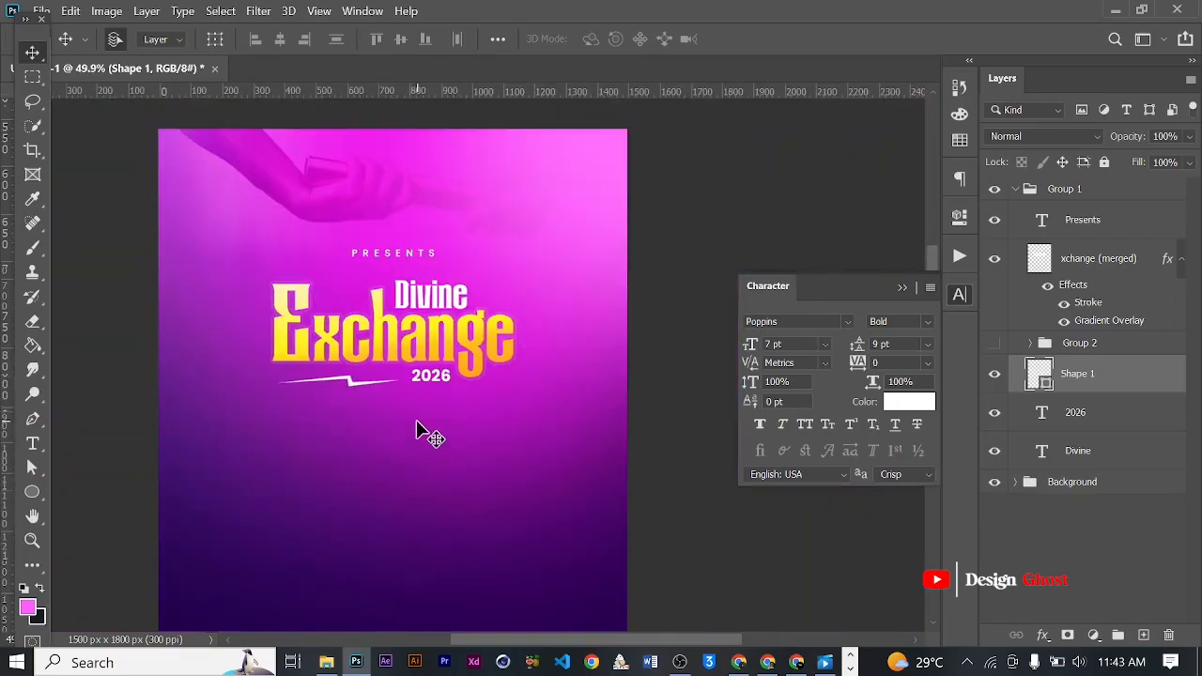
# - Collapse the floating Character panel
pyautogui.press('Return')
pyautogui.hotkey('ctrl', '0')
pyautogui.scroll(4, 549, 332)
pyautogui.moveTo(463, 374); pyautogui.dragTo(474, 369)
pyautogui.hotkey('ctrl', '0')
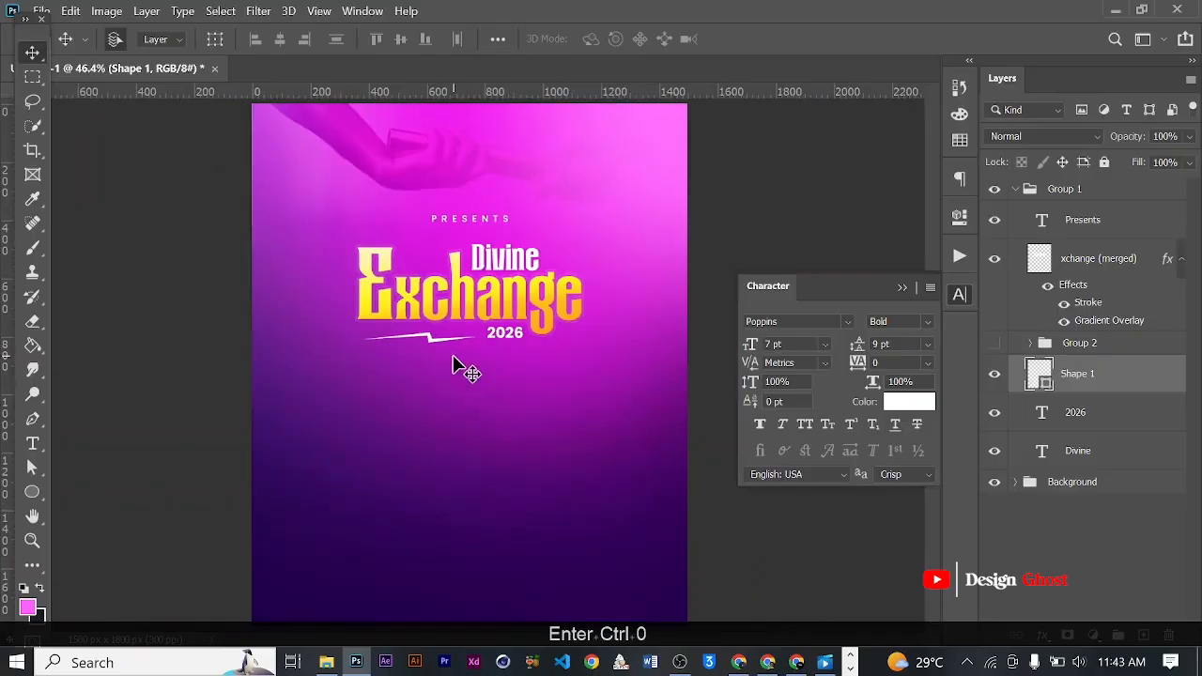
pyautogui.scroll(3, 451, 357)
pyautogui.click(905, 287)
pyautogui.scroll(-4, 472, 324)
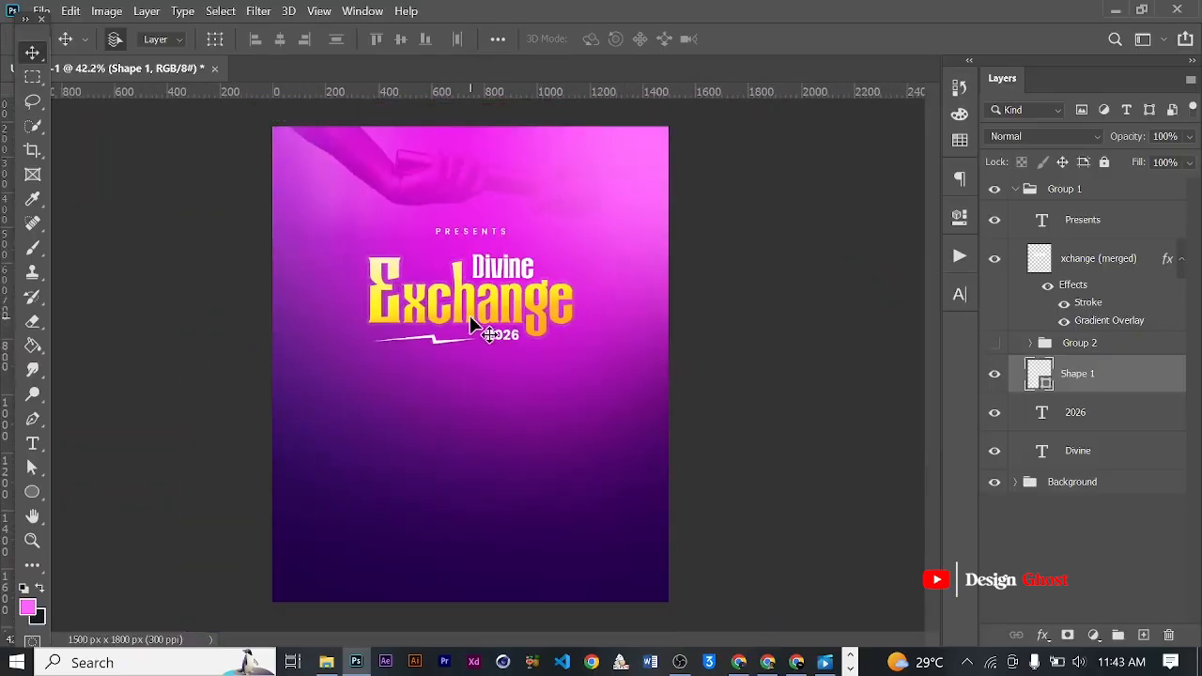
# - Collapse Group 1 and rename it Title
pyautogui.scroll(2, 473, 324)
pyautogui.scroll(3, 691, 318)
pyautogui.moveTo(457, 218); pyautogui.dragTo(459, 315)
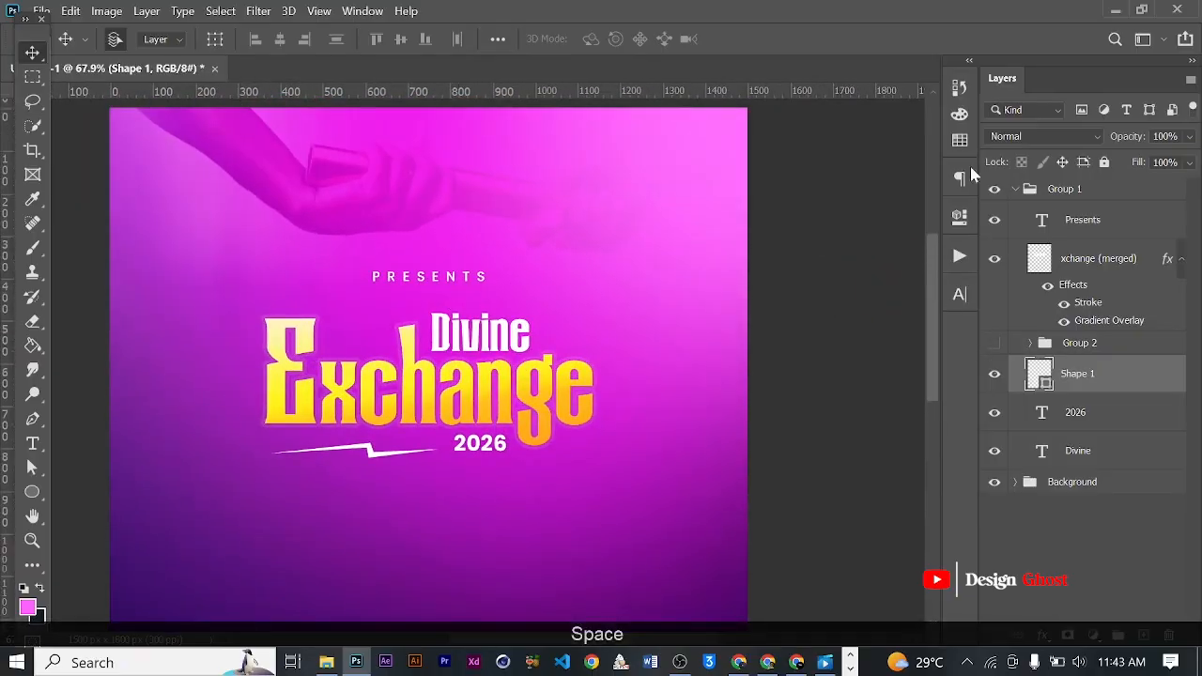
pyautogui.click(1020, 195)
pyautogui.click(1015, 189)
pyautogui.write('Tr')
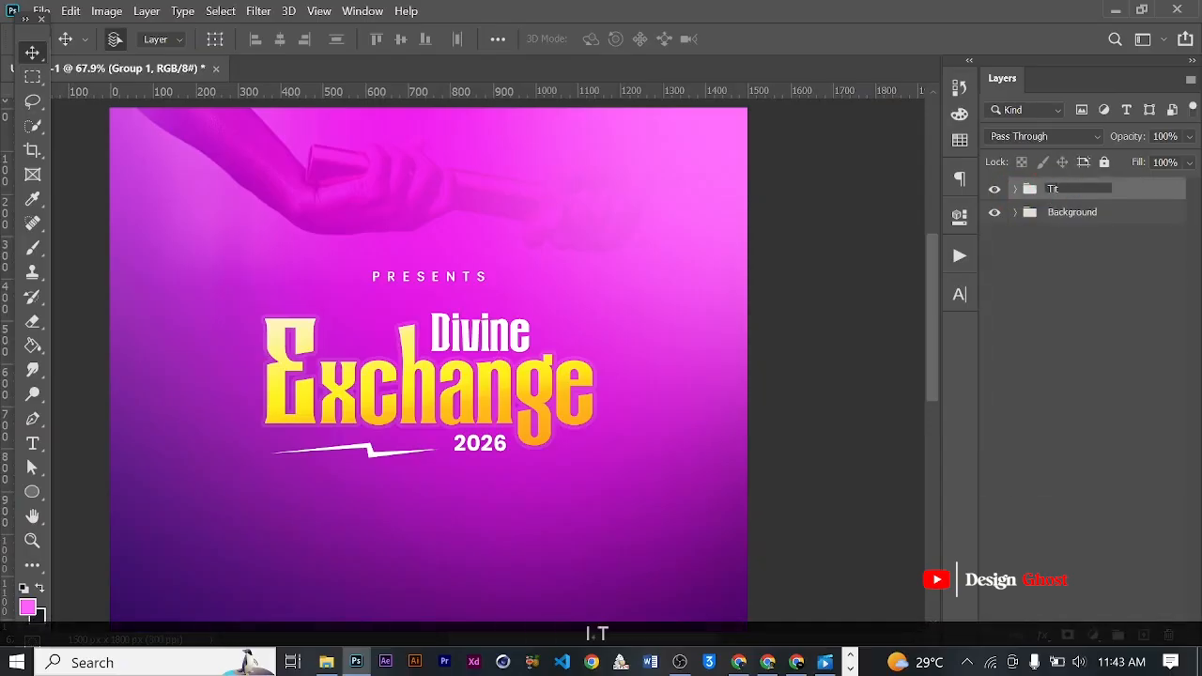
pyautogui.write('tle')
pyautogui.press('Return')
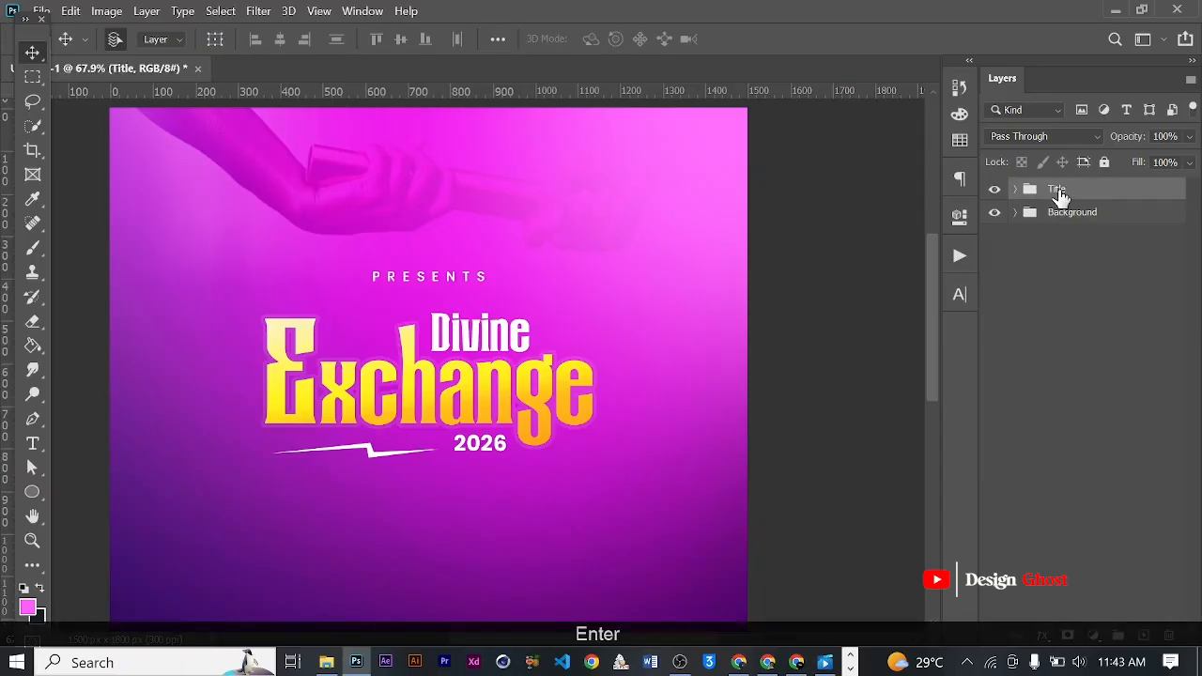
# - Nudge the whole Title group slightly up on the flyer
pyautogui.hotkey('ctrl', '0')
pyautogui.scroll(2, 494, 391)
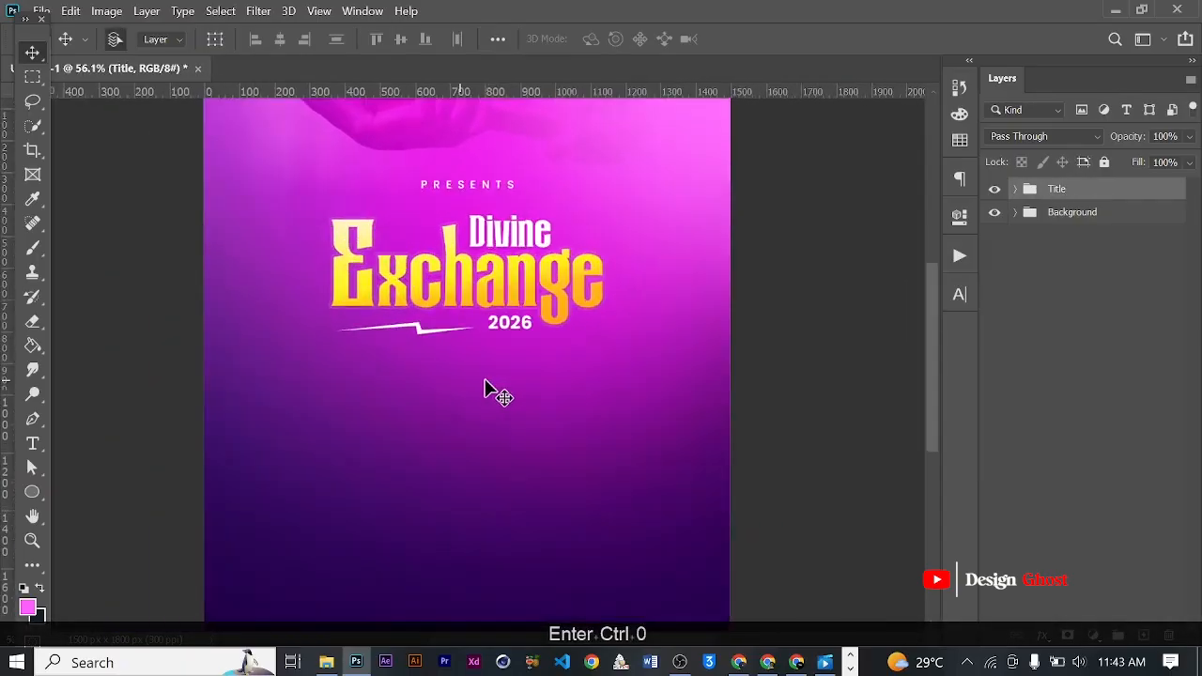
pyautogui.moveTo(494, 391); pyautogui.dragTo(515, 297)
pyautogui.scroll(1, 509, 293)
pyautogui.scroll(-5, 840, 273)
pyautogui.scroll(-1, 472, 331)
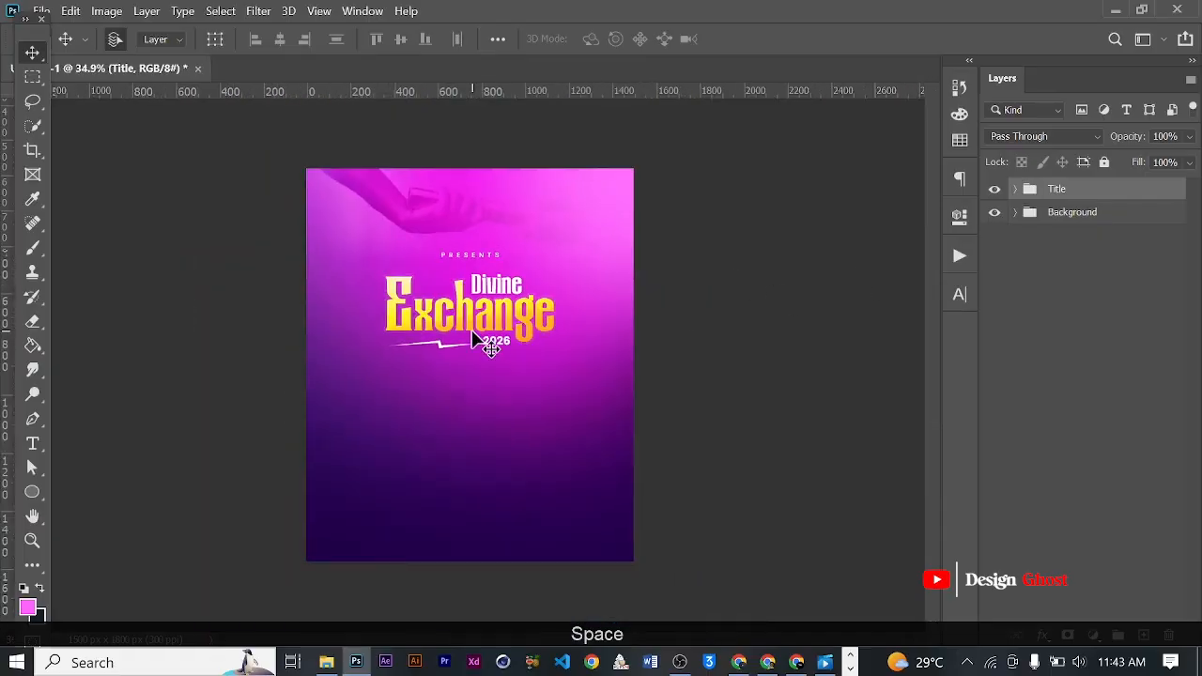
pyautogui.press('Up')
pyautogui.press('Up')
pyautogui.press('Up')
pyautogui.press('Up')
pyautogui.press('Up')
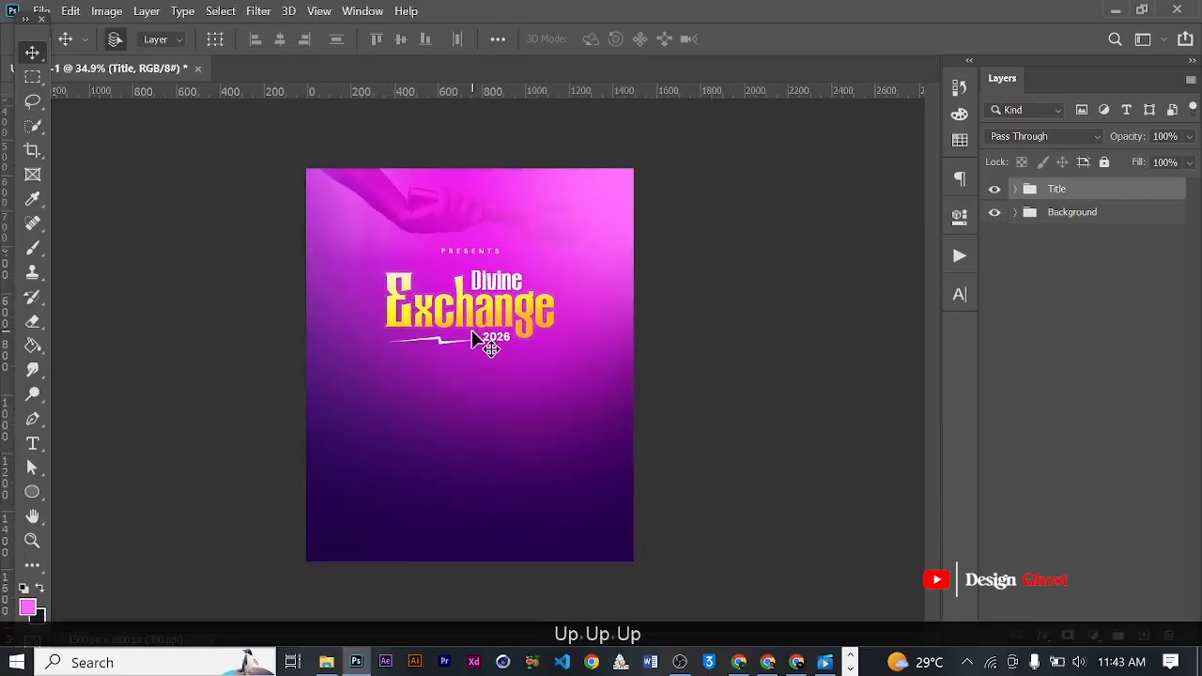
pyautogui.press('Return')
# - Add the text "Theme:" in Poppins Bold, 7 pt, below the lightning line of the title
pyautogui.hotkey('ctrl', '0')
pyautogui.scroll(3, 478, 343)
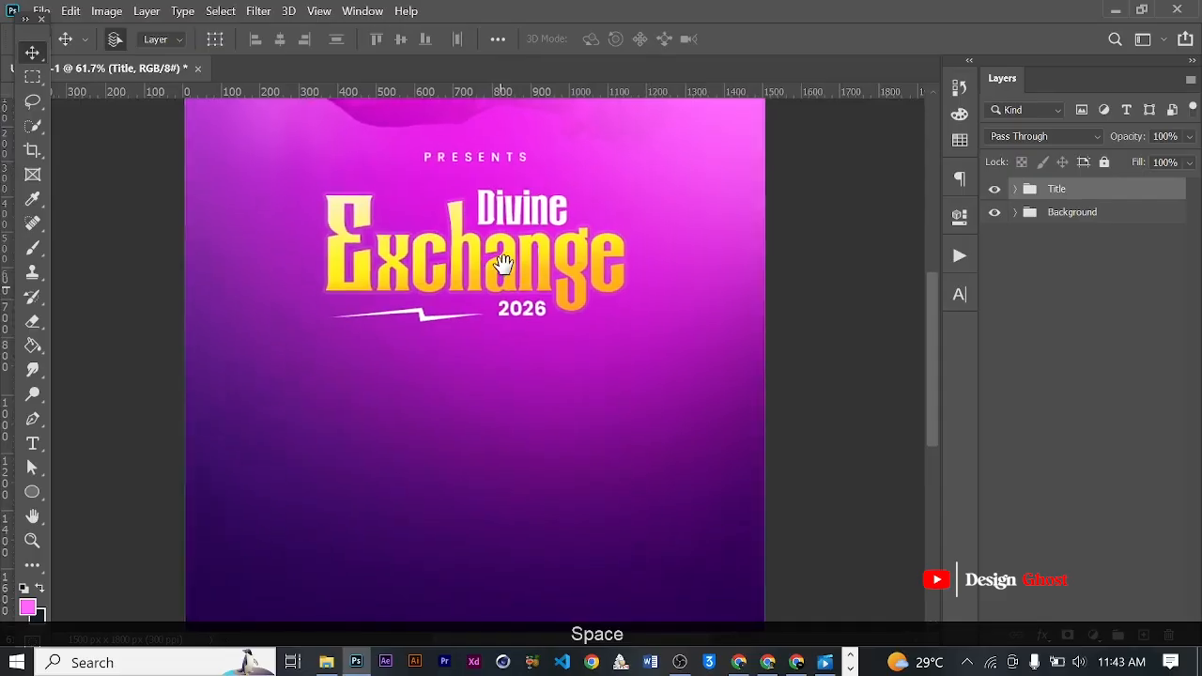
pyautogui.click(32, 443)
pyautogui.scroll(1, 338, 364)
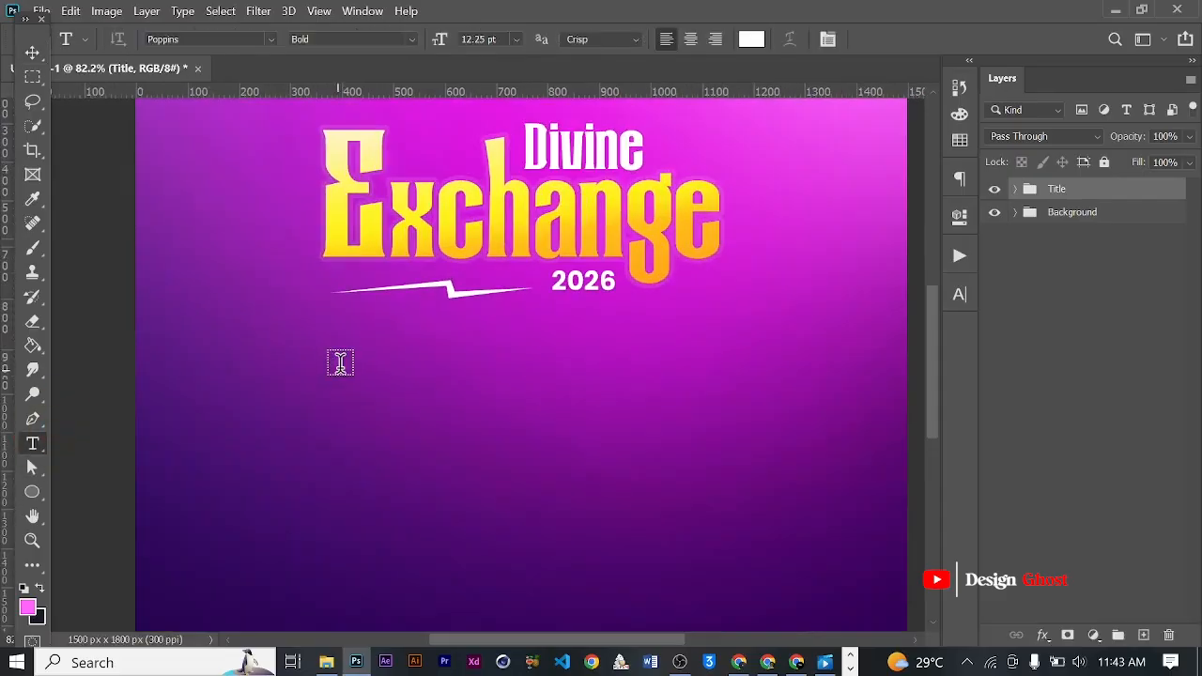
pyautogui.click(355, 340)
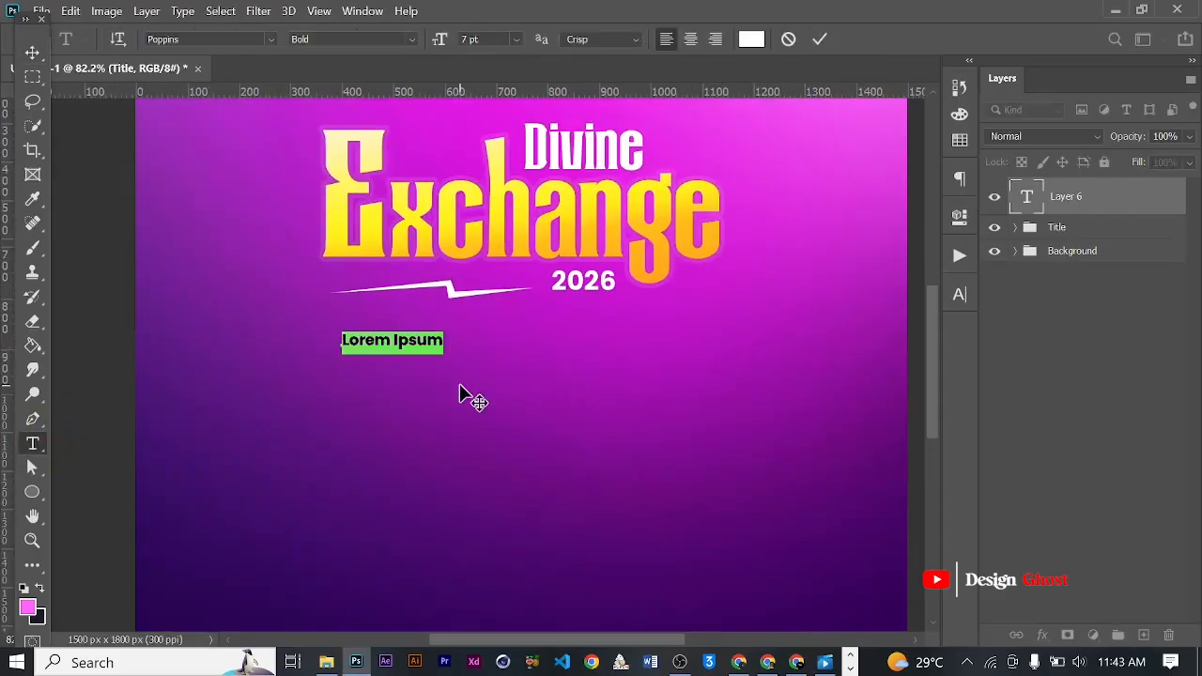
pyautogui.write('Thenem')
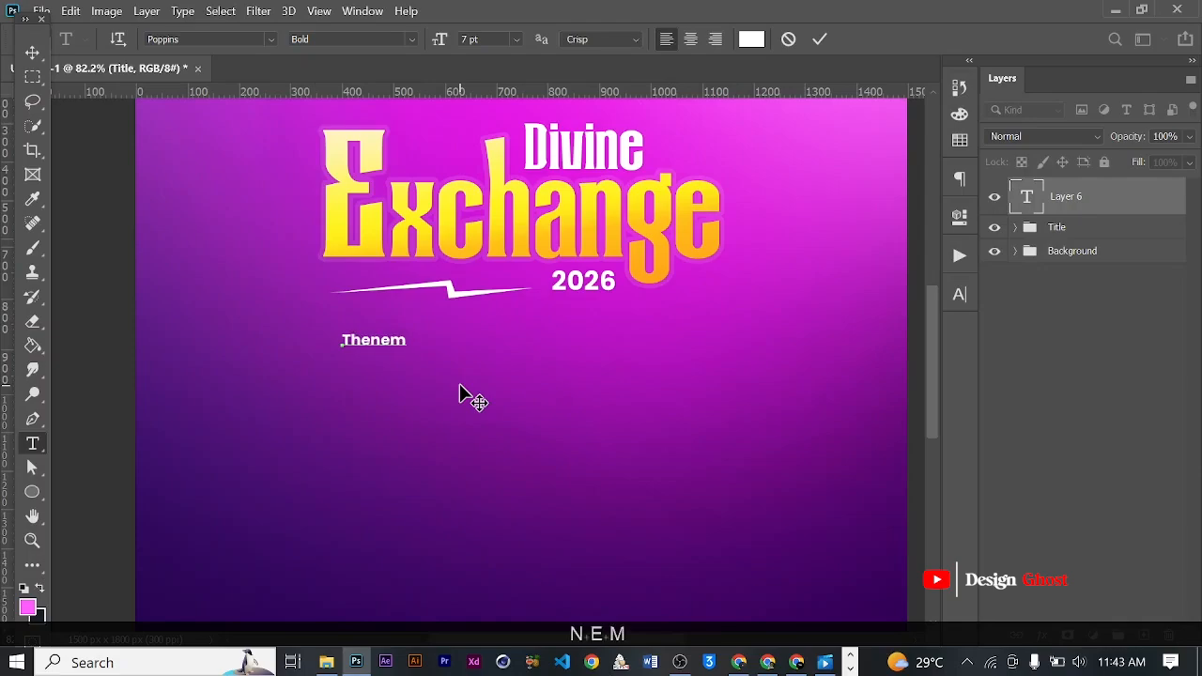
pyautogui.press('BackSpace')
pyautogui.press('BackSpace')
pyautogui.press('BackSpace')
pyautogui.press('BackSpace')
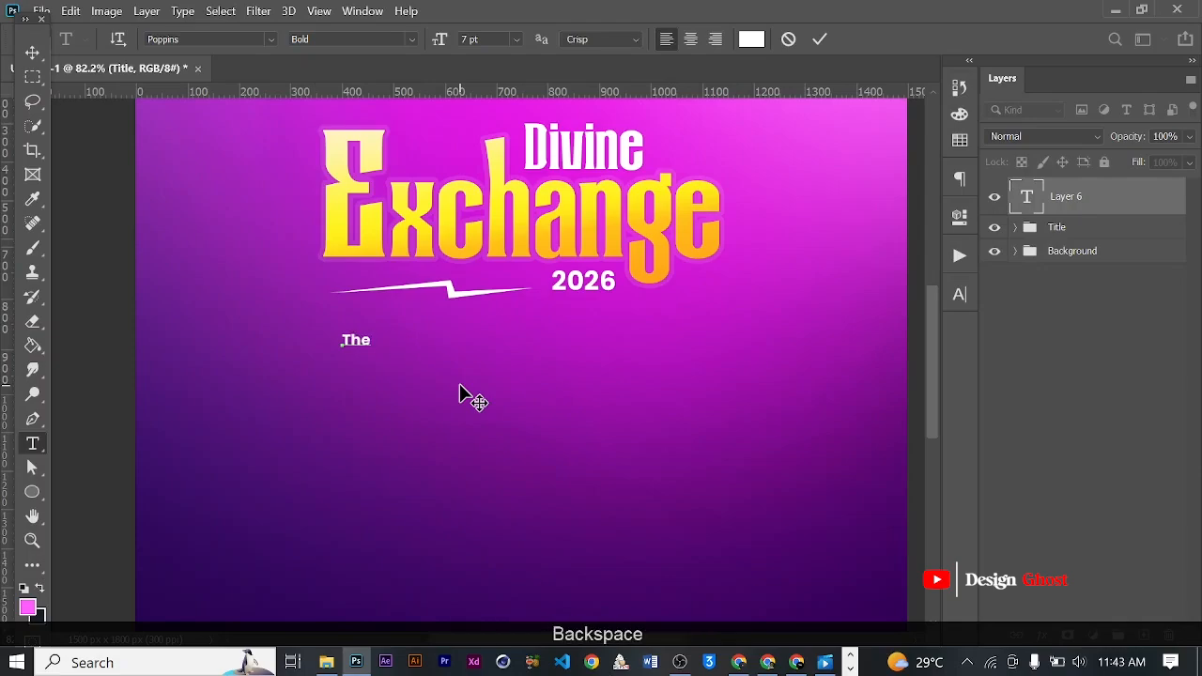
pyautogui.write('eme')
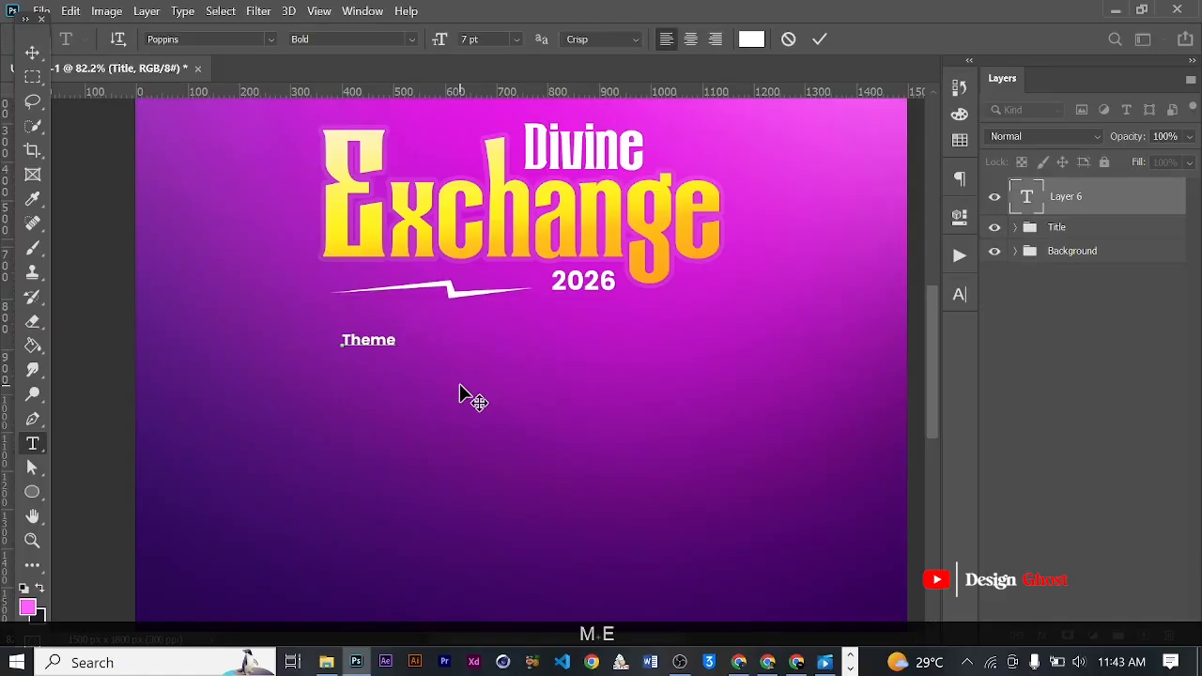
pyautogui.write(':')
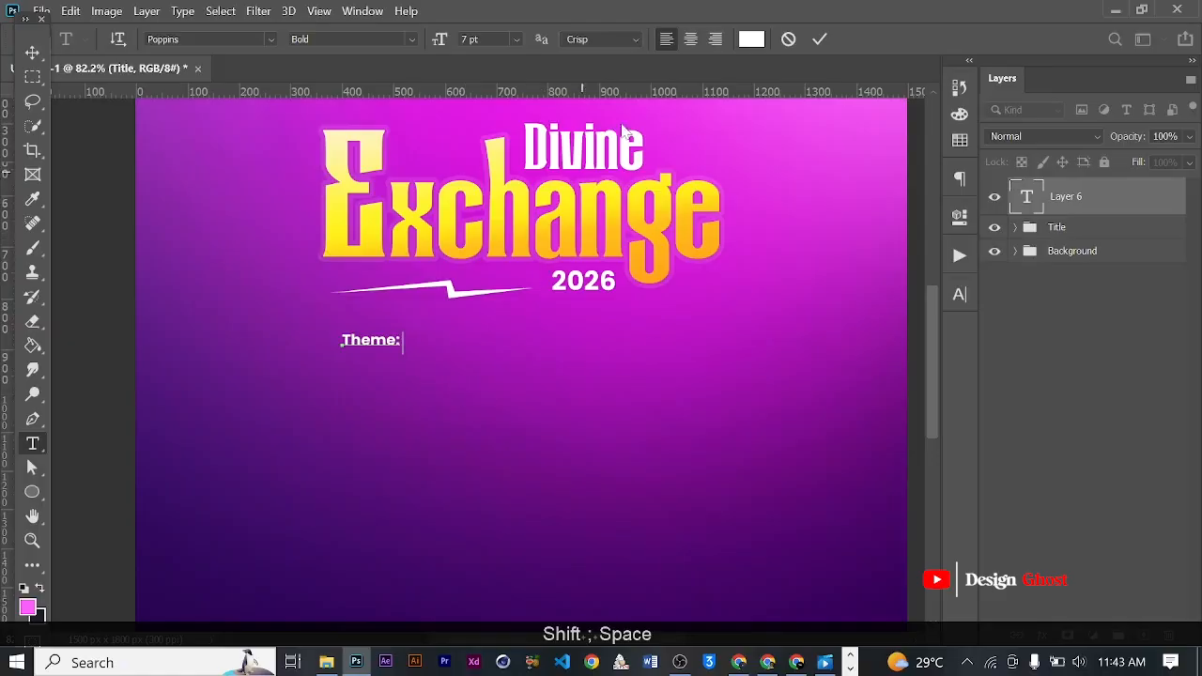
pyautogui.click(815, 41)
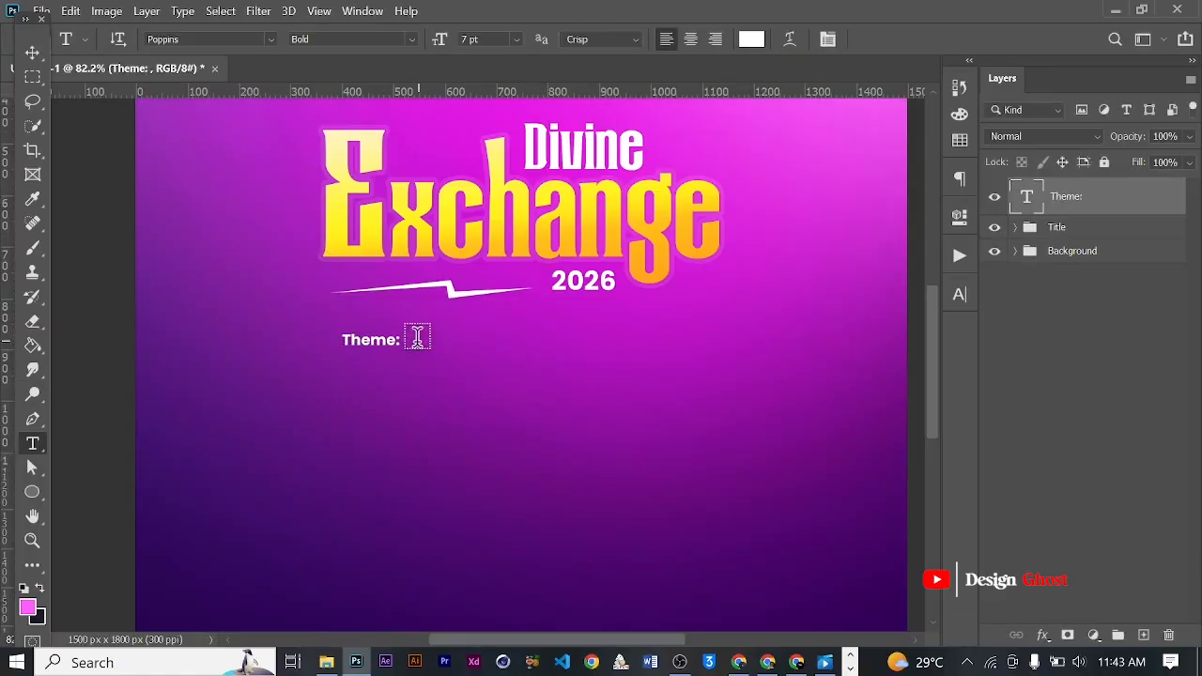
# - Add a two-line Lorem ipsum placeholder paragraph beside "Theme:" and set its font style to Regular
pyautogui.moveTo(410, 337); pyautogui.dragTo(719, 382)
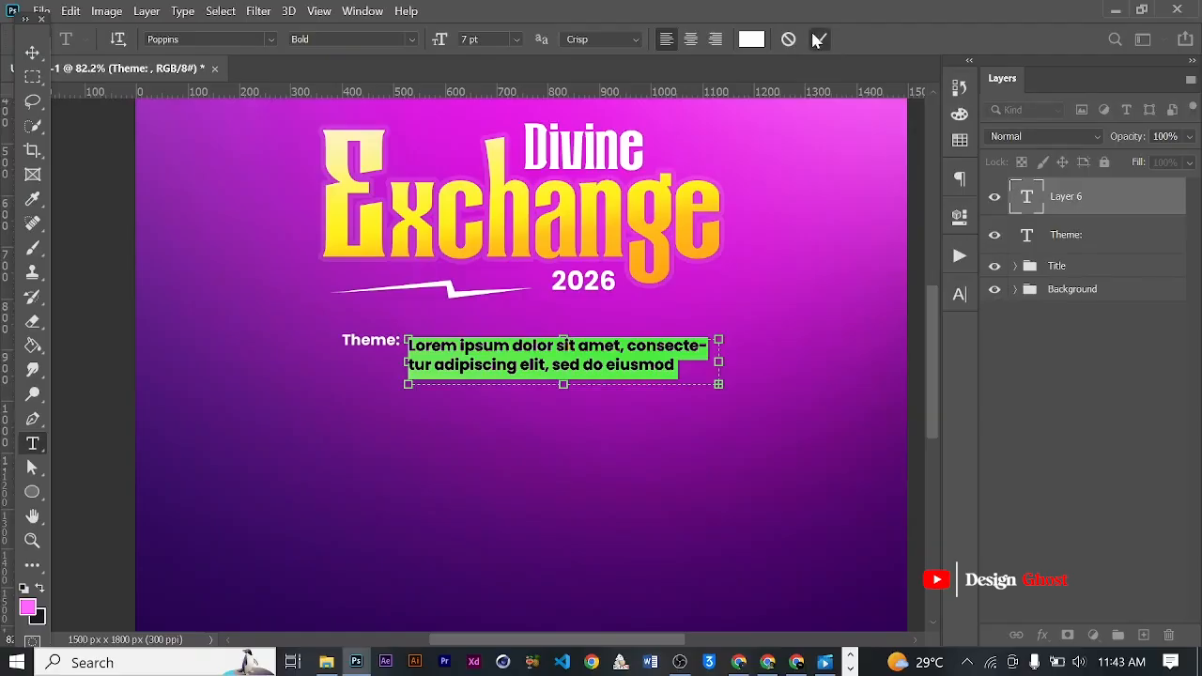
pyautogui.click(817, 39)
pyautogui.click(959, 295)
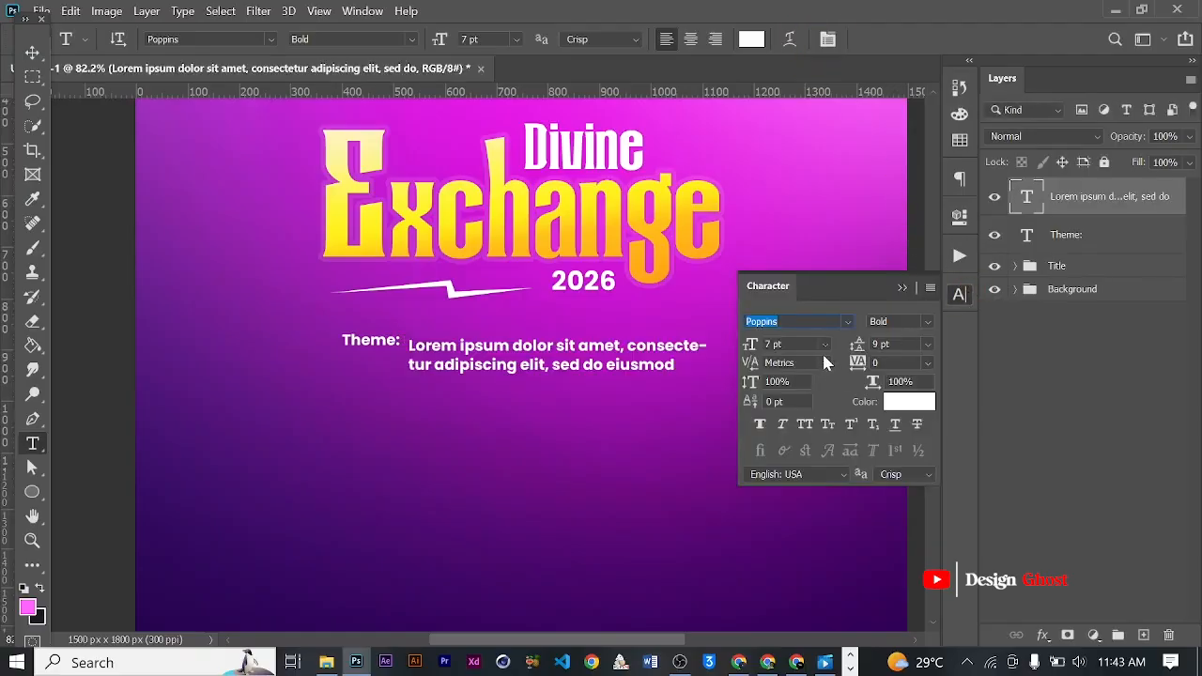
pyautogui.click(925, 322)
pyautogui.click(897, 307)
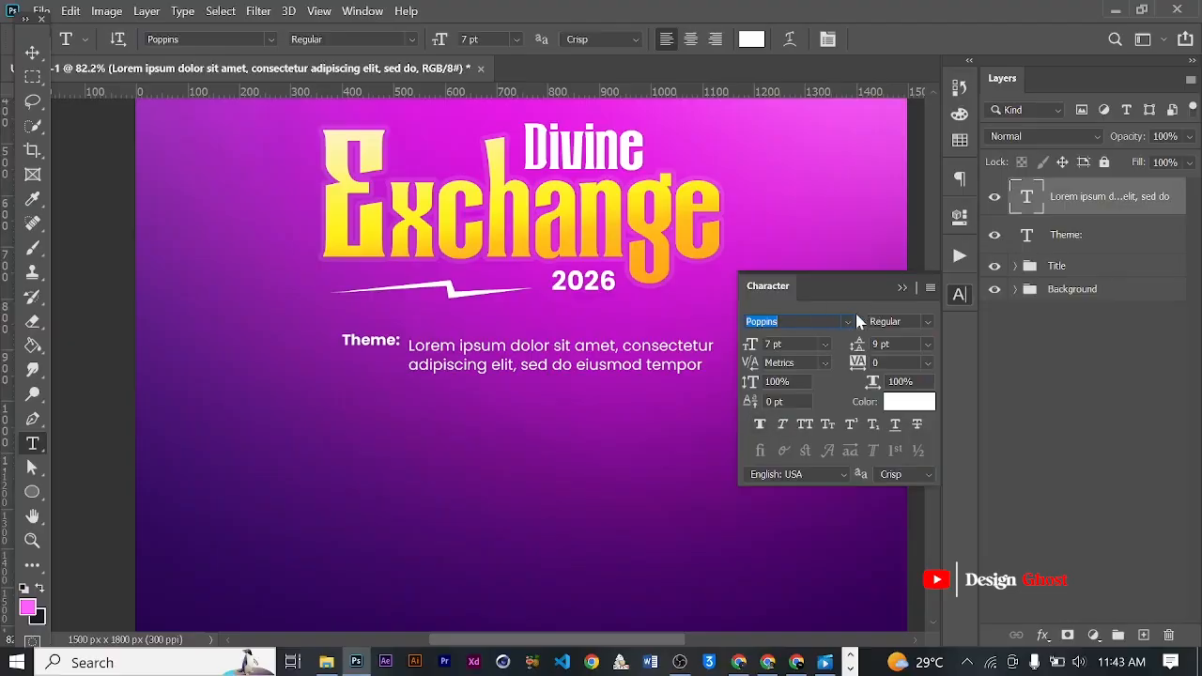
pyautogui.click(899, 288)
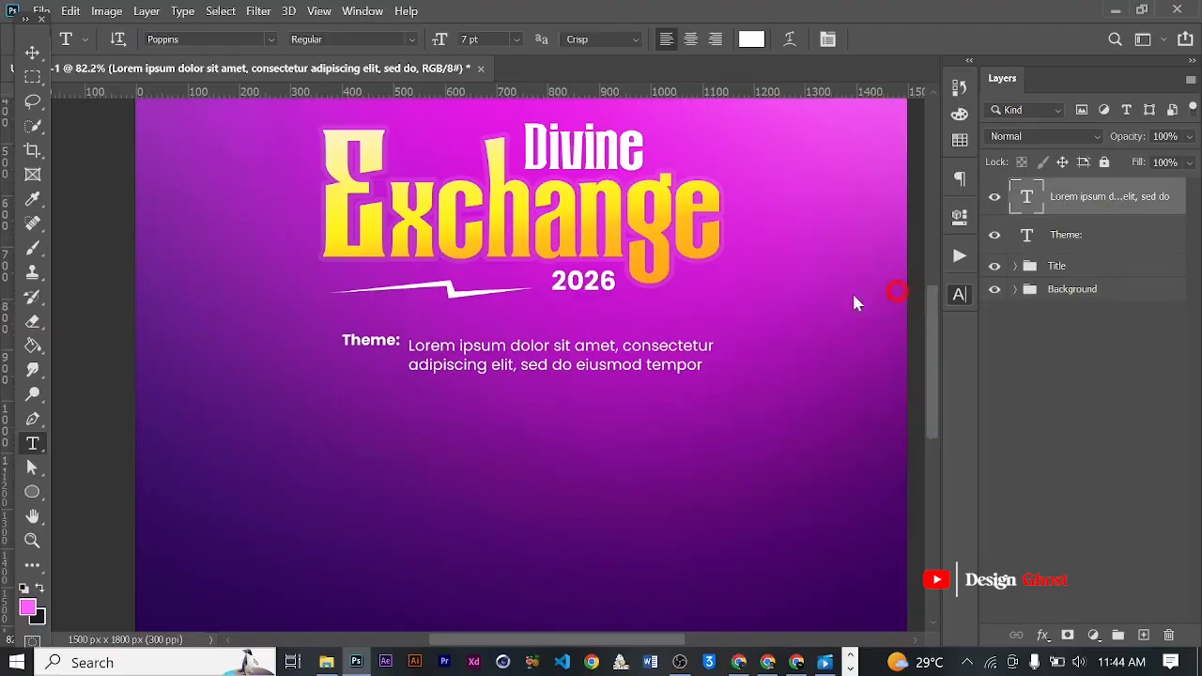
# - Nudge the placeholder paragraph up until its two lines sit level with the "Theme:" label
pyautogui.click(32, 53)
pyautogui.scroll(-2, 491, 464)
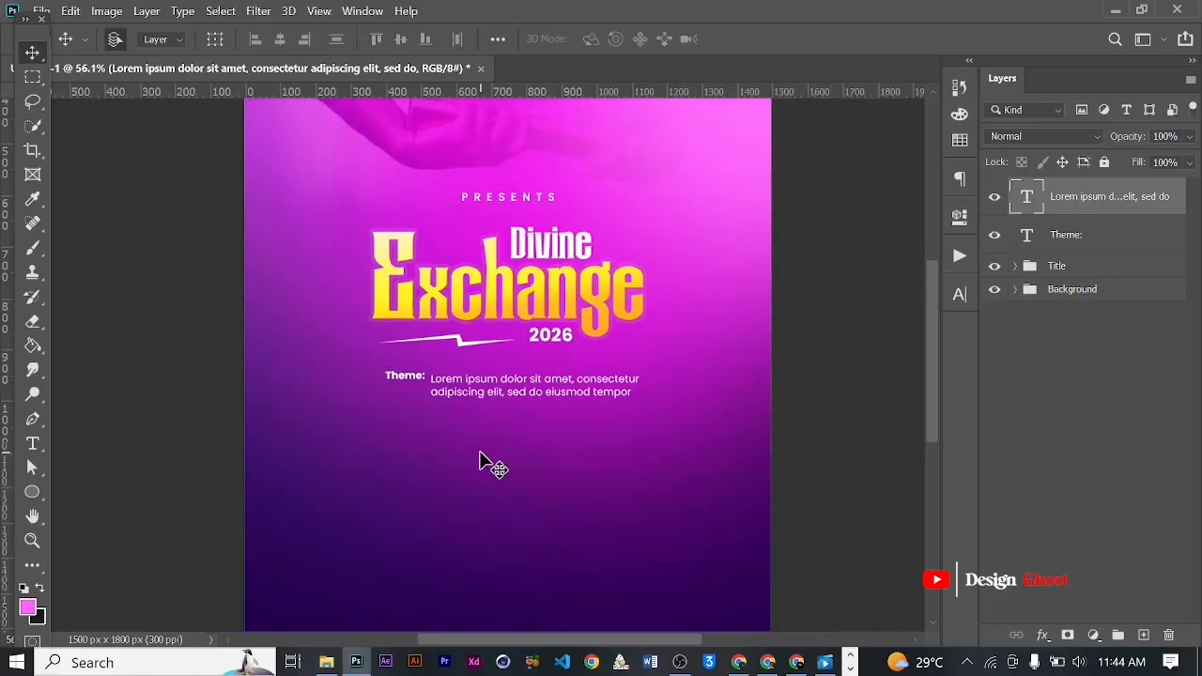
pyautogui.press('Up')
pyautogui.press('Up')
pyautogui.press('Up')
pyautogui.press('Up')
pyautogui.press('Up')
pyautogui.press('Up')
pyautogui.press('Up')
pyautogui.press('Up')
pyautogui.press('Up')
pyautogui.press('Up')
pyautogui.press('Up')
pyautogui.press('Up')
pyautogui.press('Up')
pyautogui.press('Up')
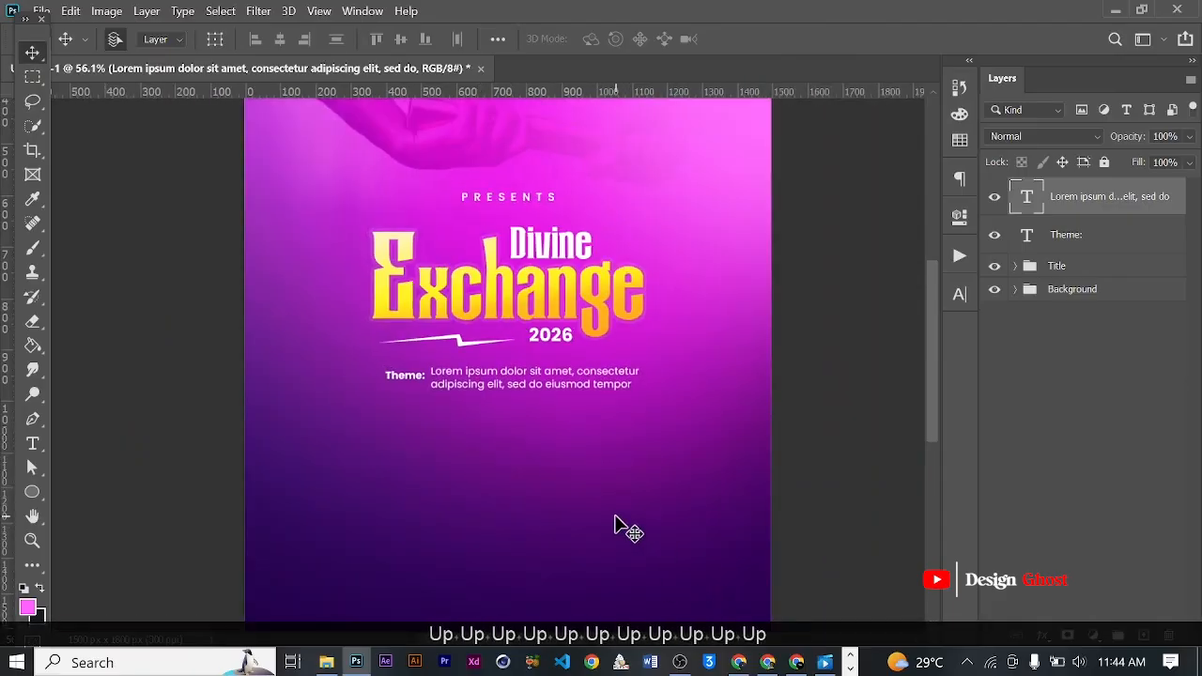
pyautogui.hotkey('ctrl', '0')
pyautogui.scroll(-1, 474, 371)
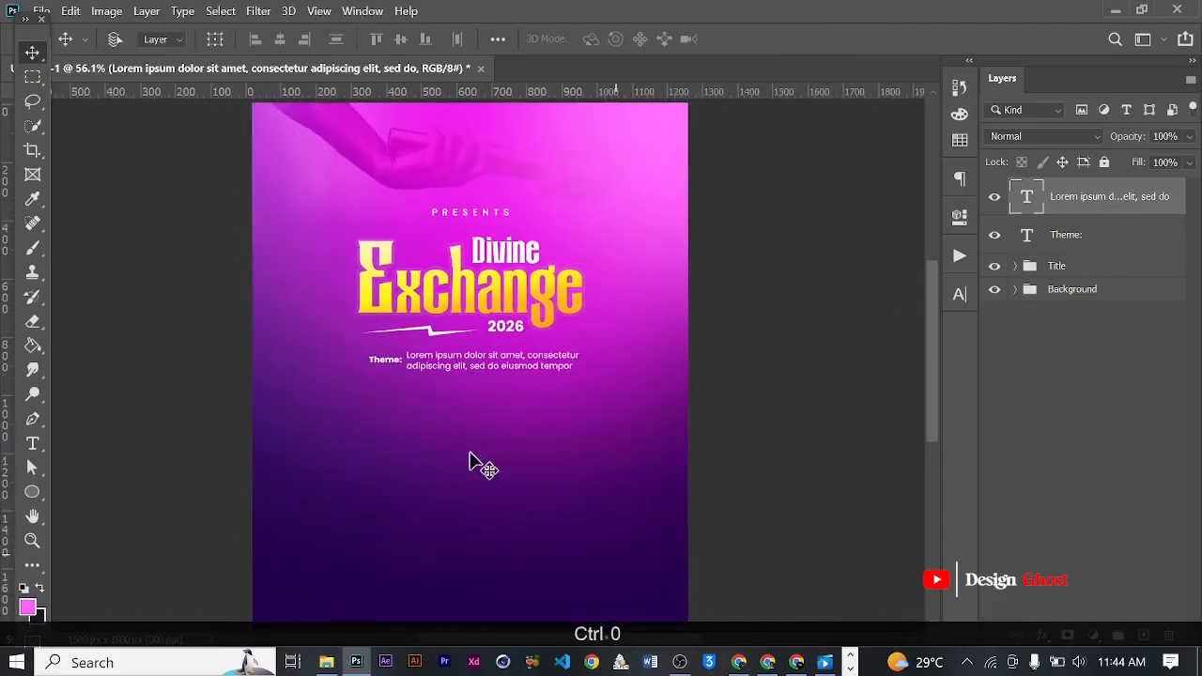
pyautogui.scroll(3, 474, 372)
pyautogui.press('space')
pyautogui.moveTo(517, 367); pyautogui.dragTo(517, 370)
pyautogui.press('Up')
pyautogui.press('Up')
pyautogui.press('Up')
pyautogui.press('Up')
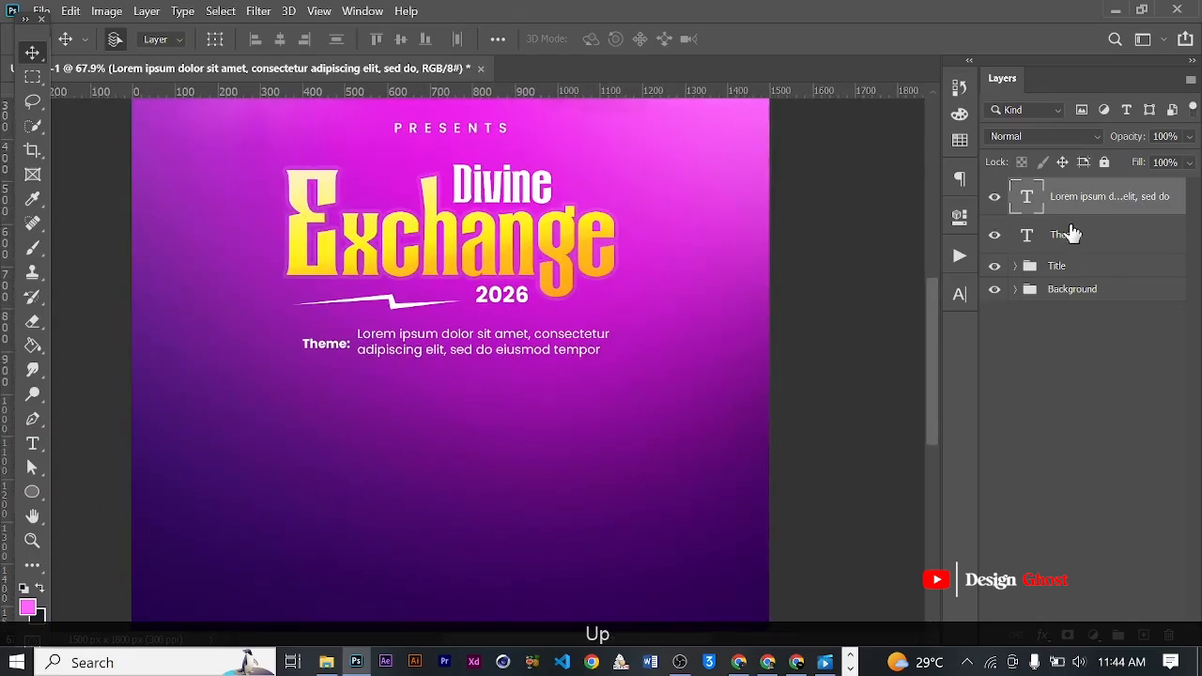
# - Select both the placeholder paragraph and "Theme:" layers and nudge them slightly down from the title
pyautogui.keyDown('ctrl'); pyautogui.click(1073, 236); pyautogui.keyUp('ctrl')
pyautogui.press('Down')
pyautogui.scroll(-1, 528, 421)
pyautogui.press('Down')
pyautogui.press('Down')
pyautogui.press('Down')
pyautogui.press('Down')
pyautogui.press('Down')
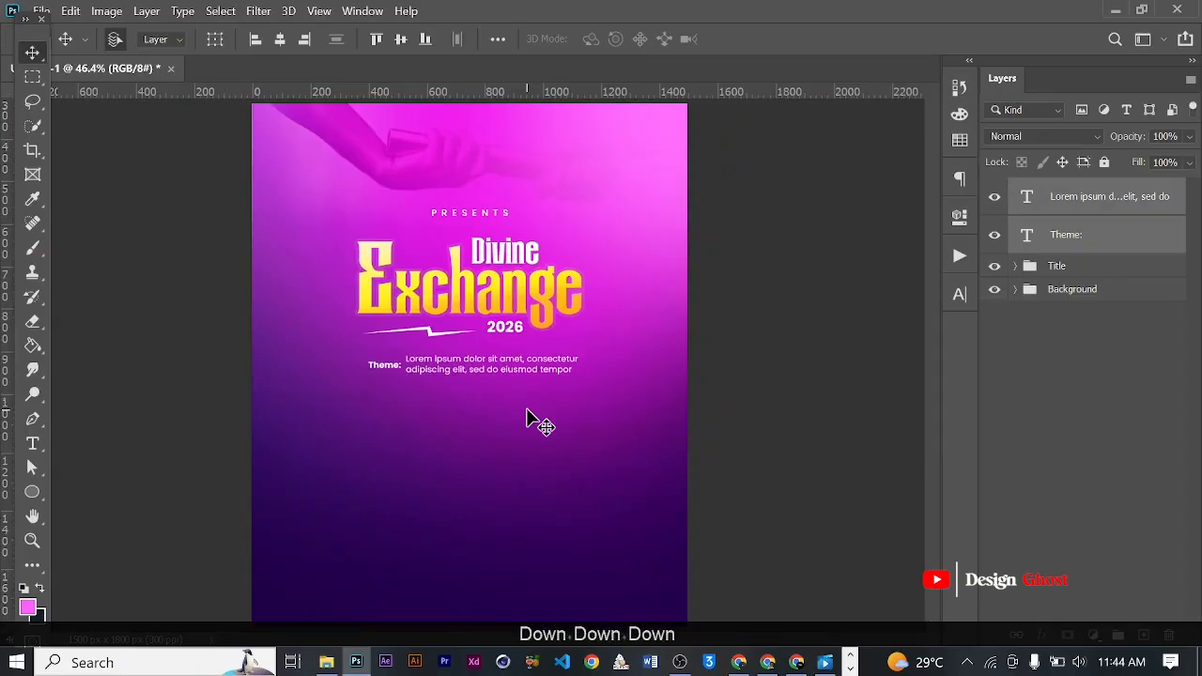
pyautogui.press('Return')
pyautogui.hotkey('ctrl', '0')
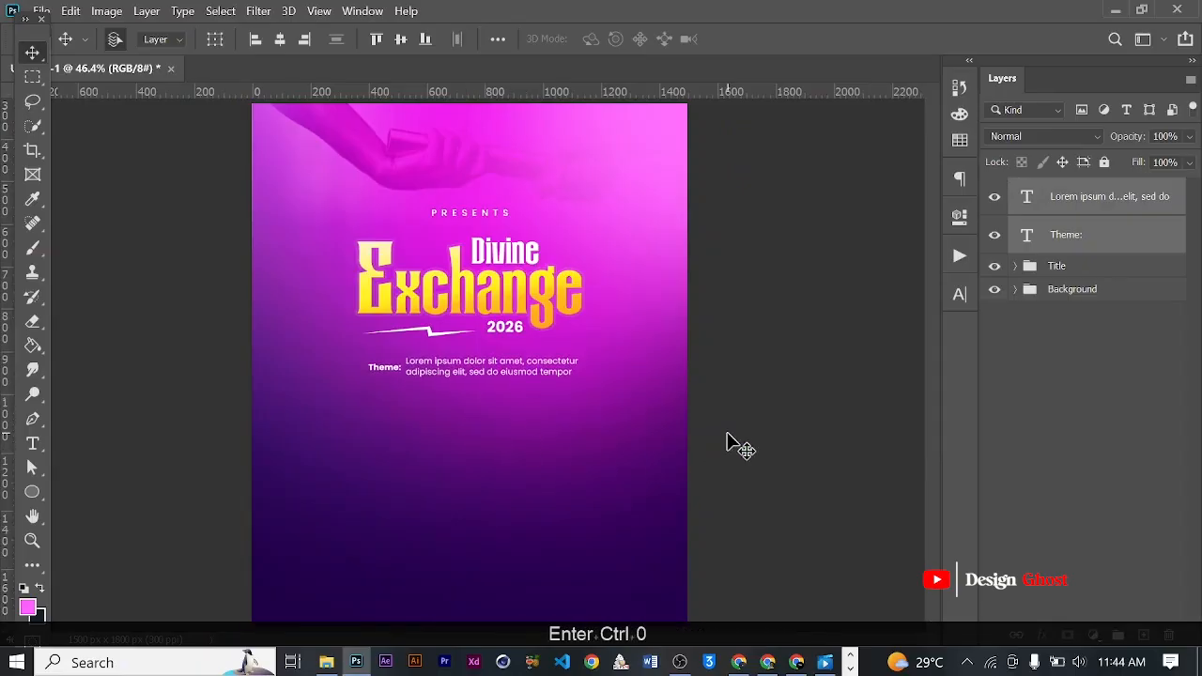
# - Draw a rectangle about 844 x 160 px around the theme text
pyautogui.rightClick(40, 492)
pyautogui.click(101, 494)
pyautogui.moveTo(346, 349); pyautogui.dragTo(592, 394)
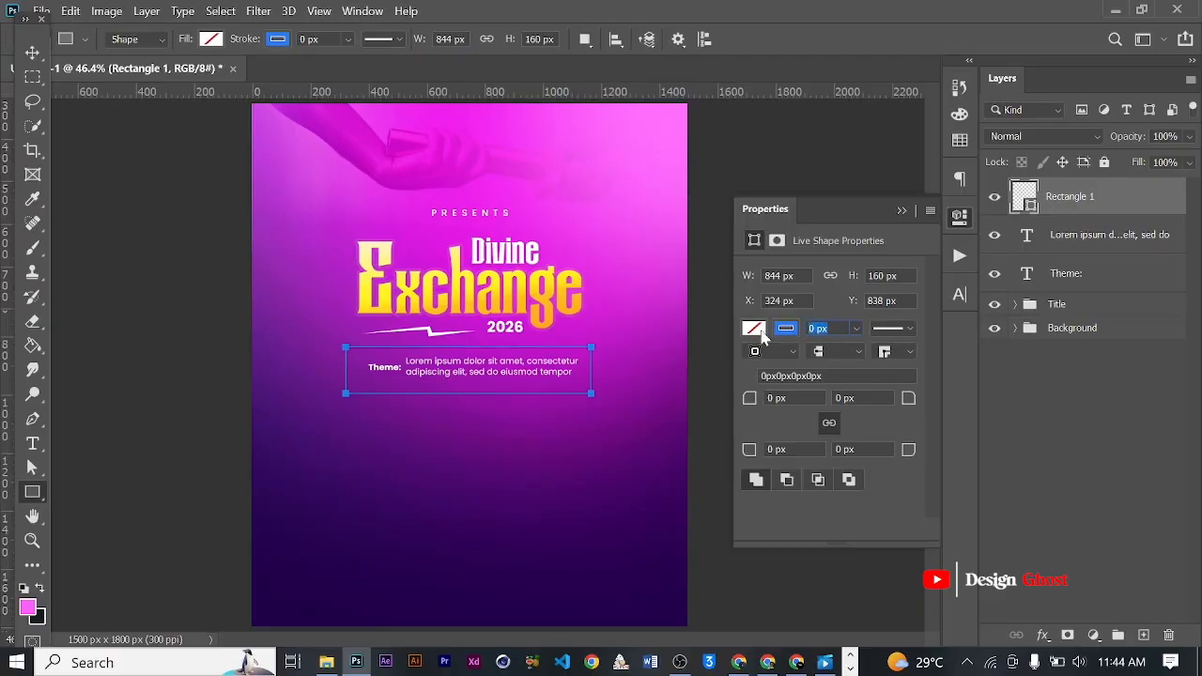
# - Give the rectangle around the theme text a 3 px white stroke
pyautogui.write('3')
pyautogui.press('Return')
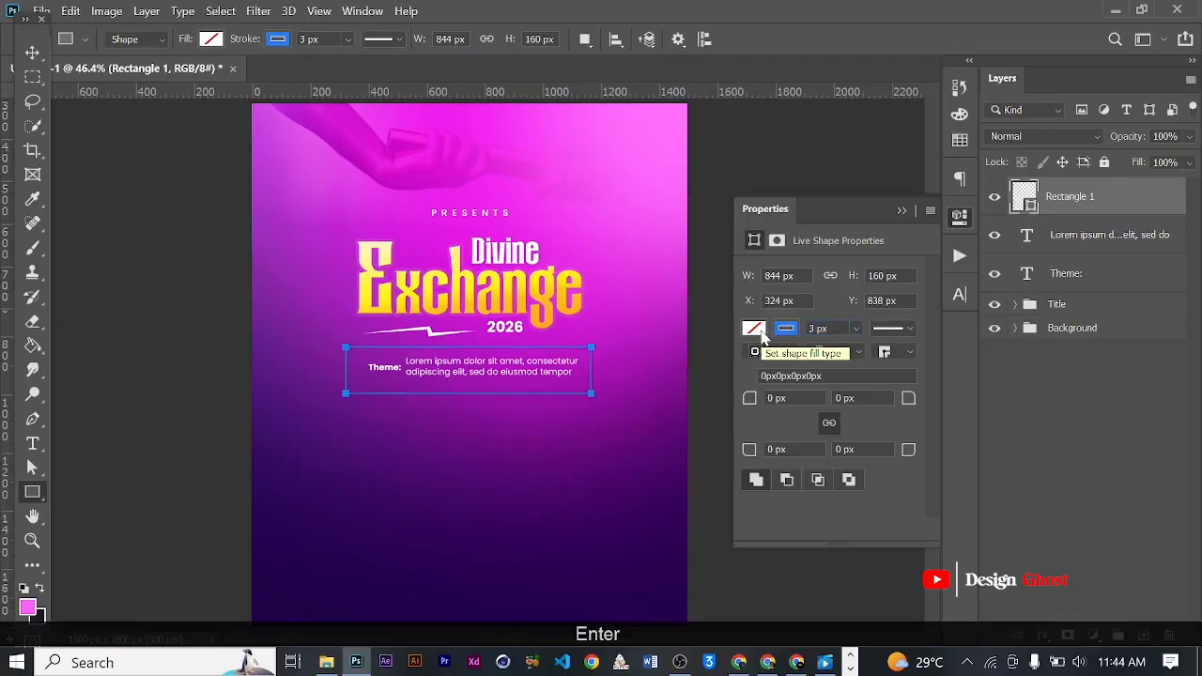
pyautogui.click(787, 329)
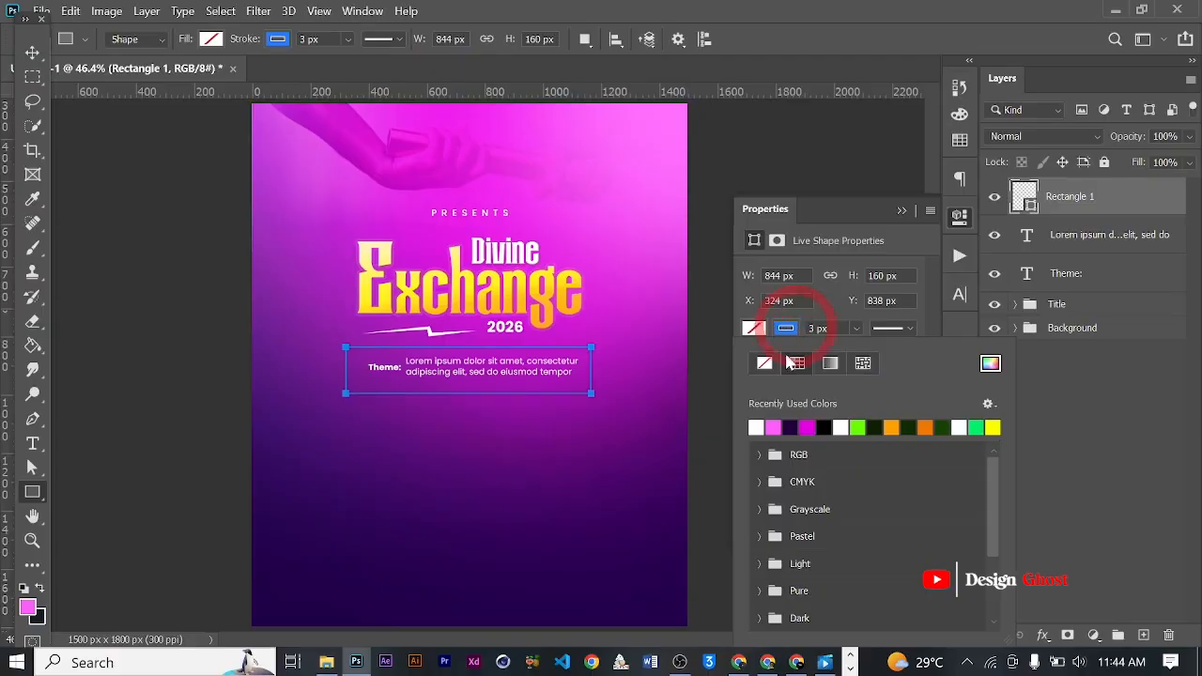
pyautogui.click(757, 428)
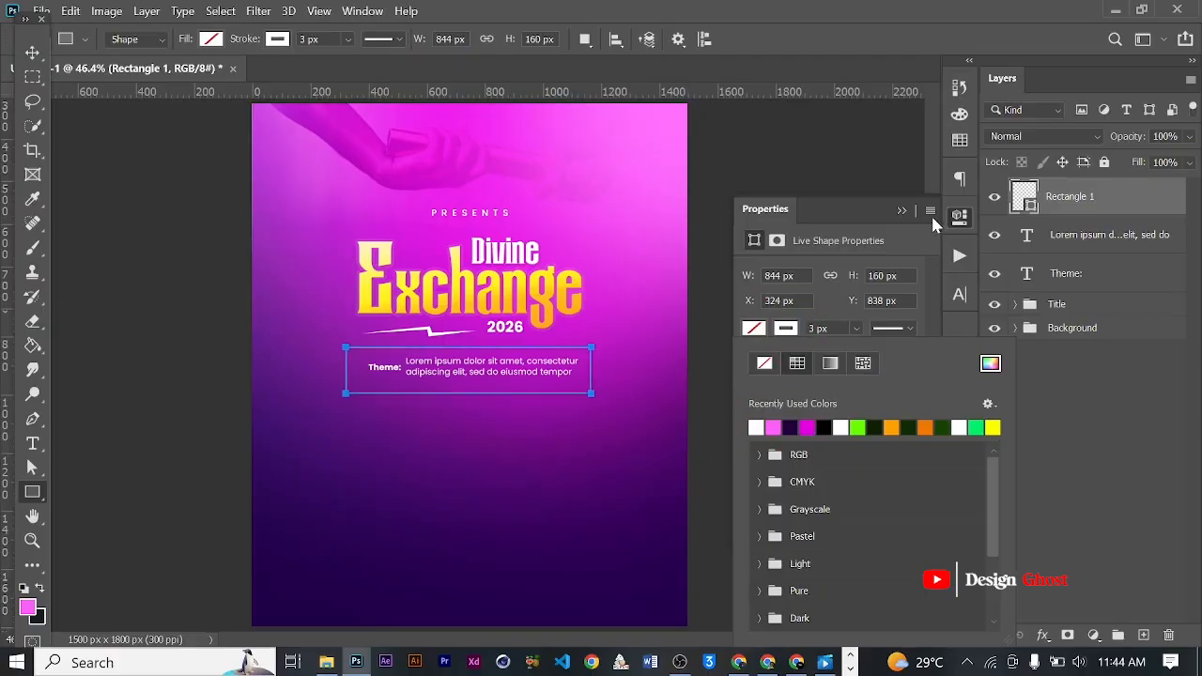
pyautogui.click(901, 212)
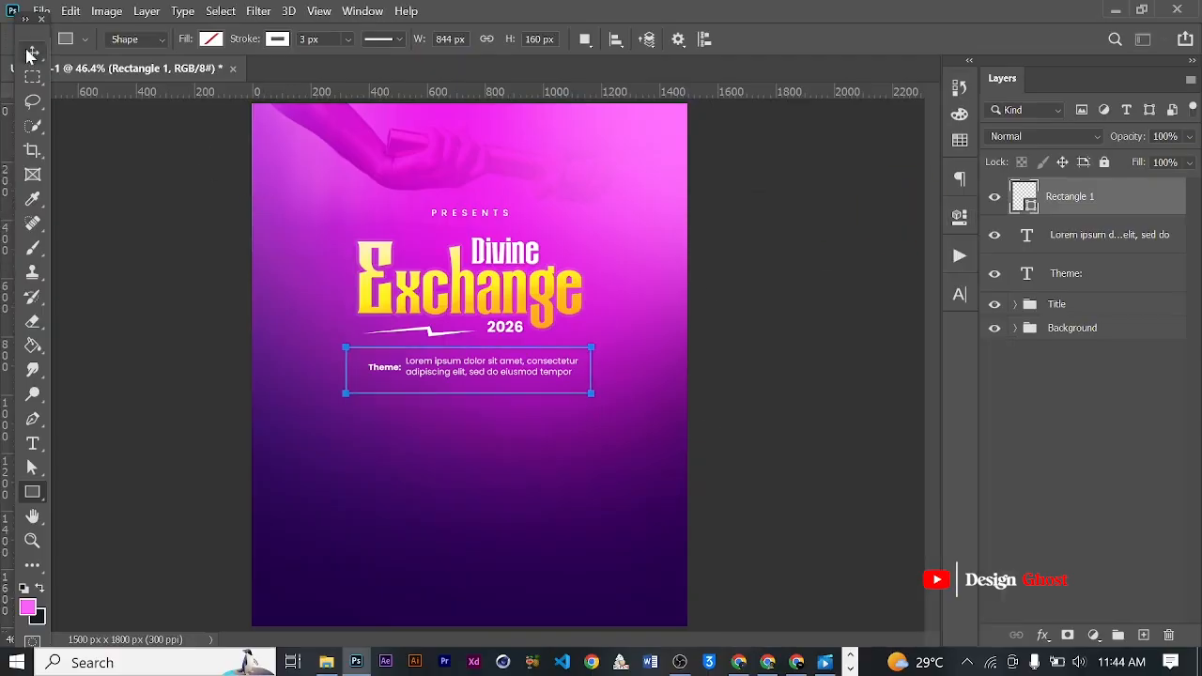
# - Center the outlined rectangle horizontally on the whole canvas
pyautogui.click(31, 53)
pyautogui.scroll(3, 498, 390)
pyautogui.hotkey('ctrl', 'a')
pyautogui.click(280, 38)
pyautogui.hotkey('ctrl', 'd')
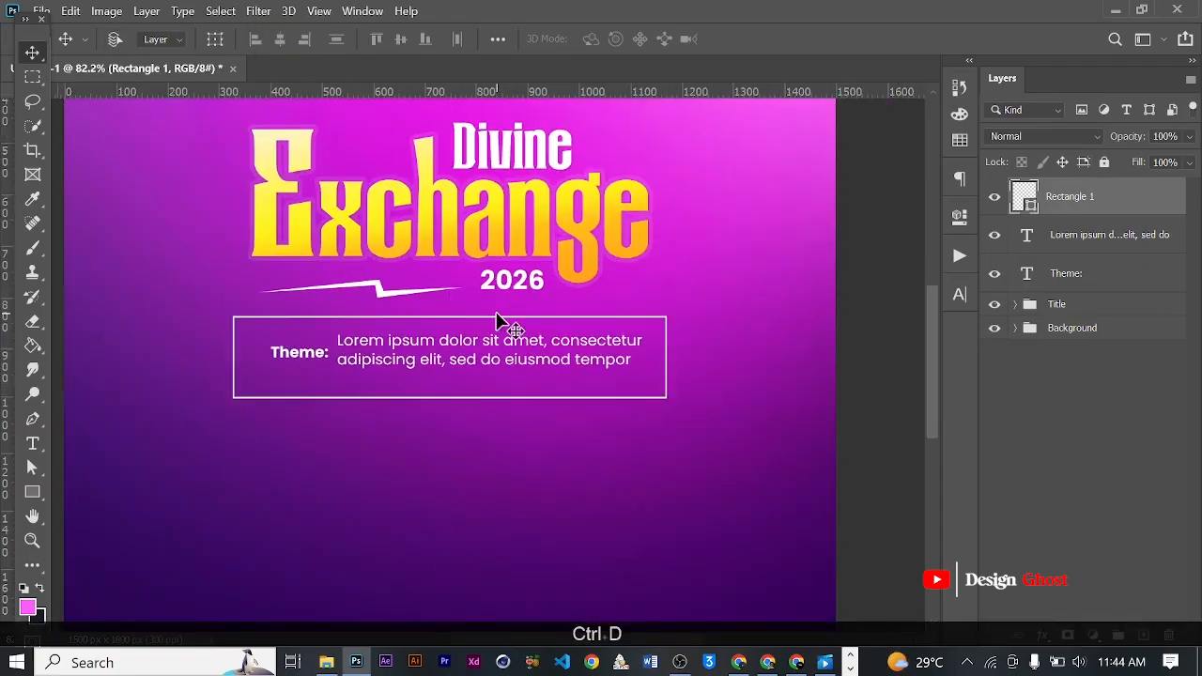
pyautogui.scroll(-3, 539, 365)
pyautogui.scroll(3, 536, 370)
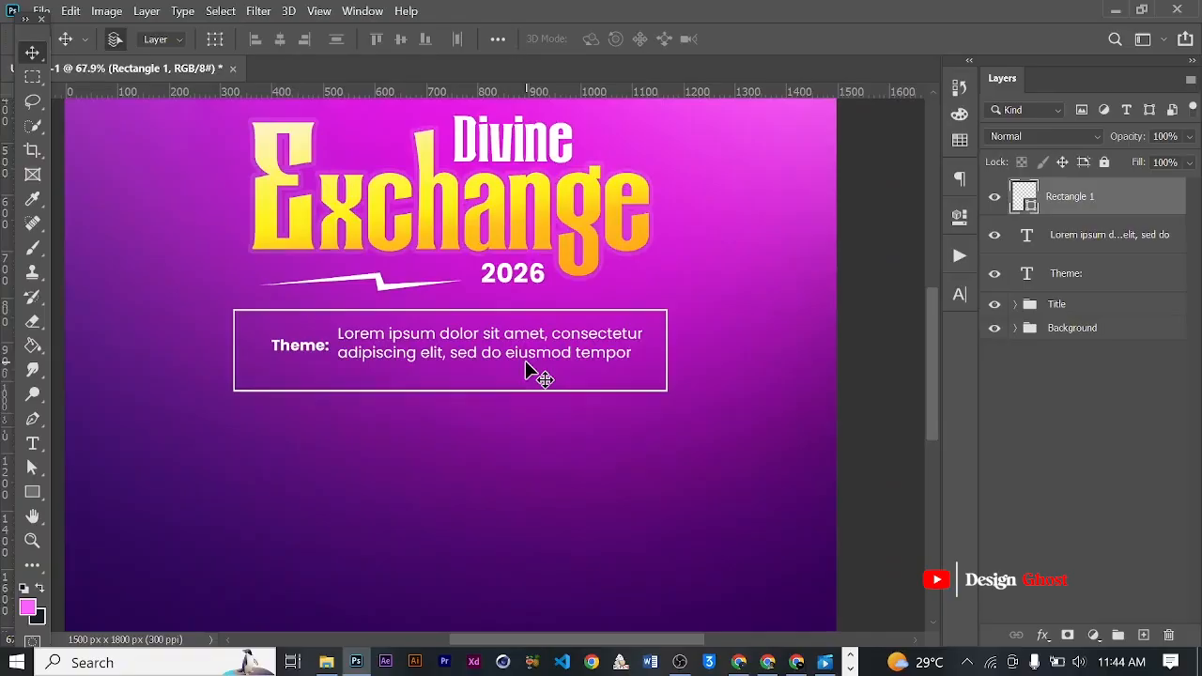
# - Group the rectangle, placeholder paragraph and "Theme:" layers and name the group Theme
pyautogui.scroll(-3, 526, 369)
pyautogui.keyDown('ctrl'); pyautogui.click(1070, 244); pyautogui.keyUp('ctrl')
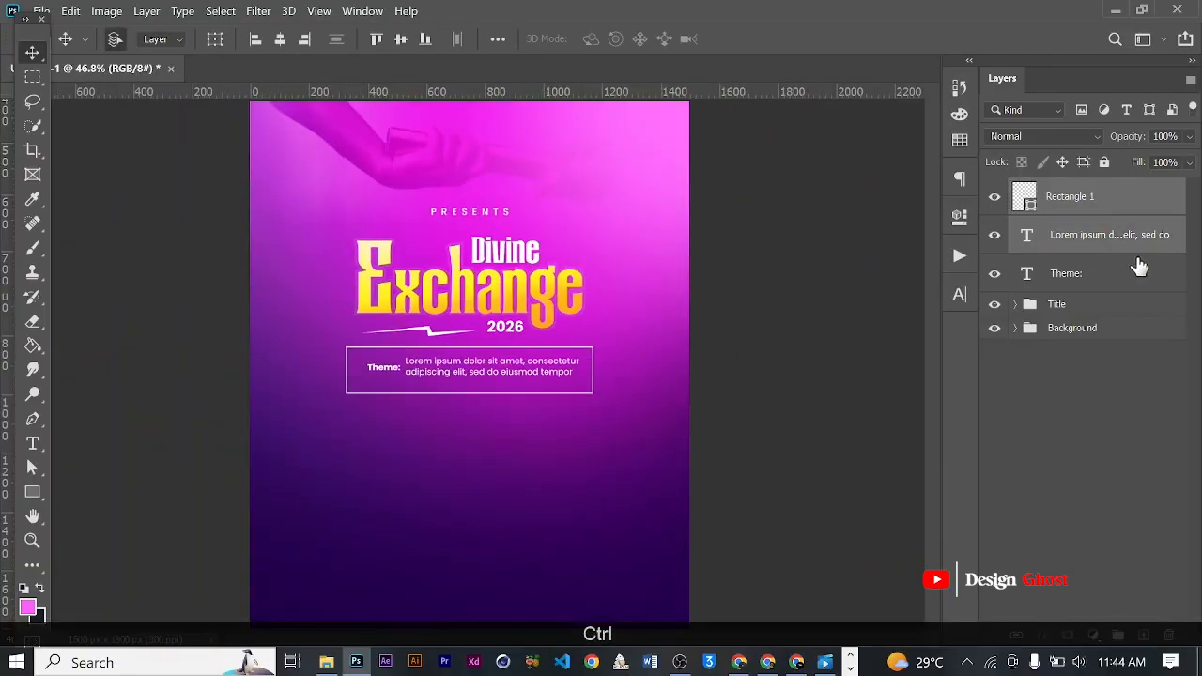
pyautogui.keyDown('ctrl'); pyautogui.click(1089, 284); pyautogui.keyUp('ctrl')
pyautogui.hotkey('ctrl', 'g')
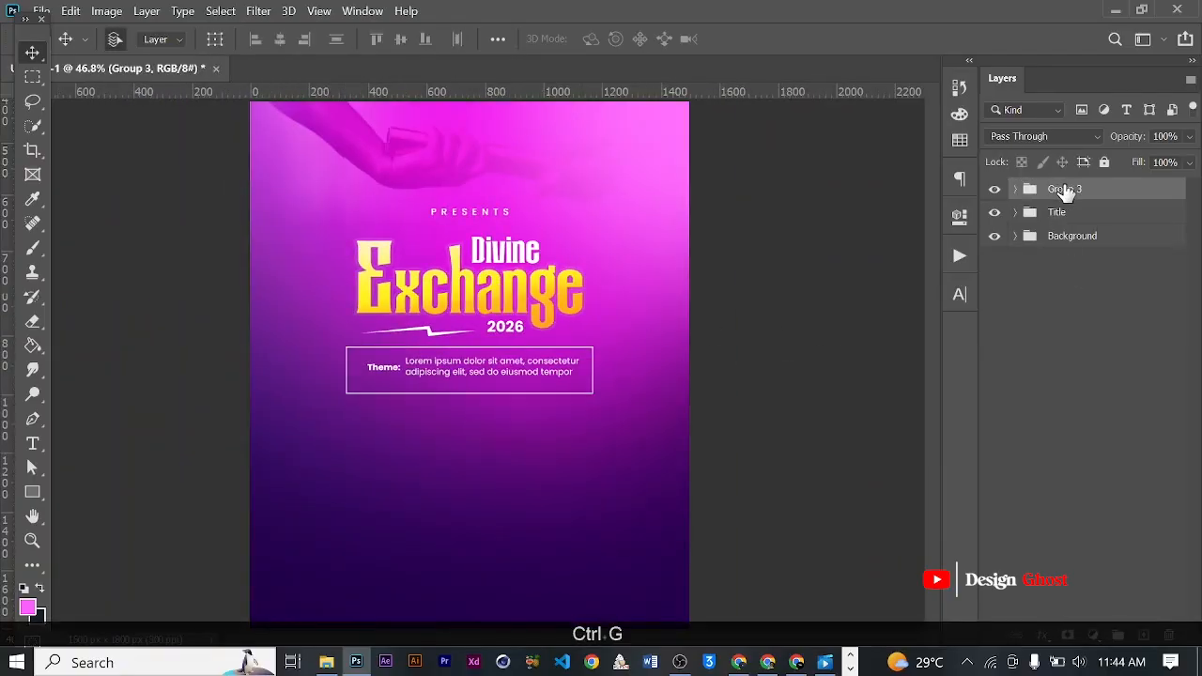
pyautogui.write('Theme')
pyautogui.press('Return')
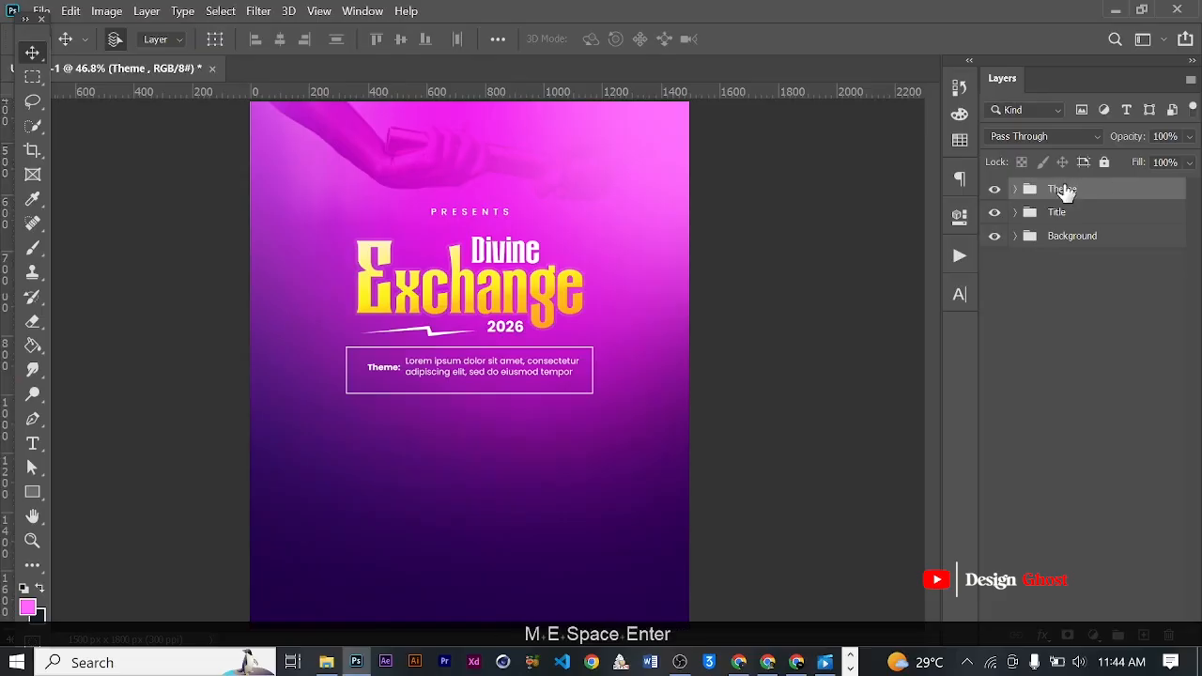
# - Nudge the Title group up to widen the gap above the theme box
pyautogui.click(1057, 212)
pyautogui.scroll(-3, 465, 395)
pyautogui.press('Up')
pyautogui.press('Up')
pyautogui.press('Up')
pyautogui.press('Up')
pyautogui.press('Up')
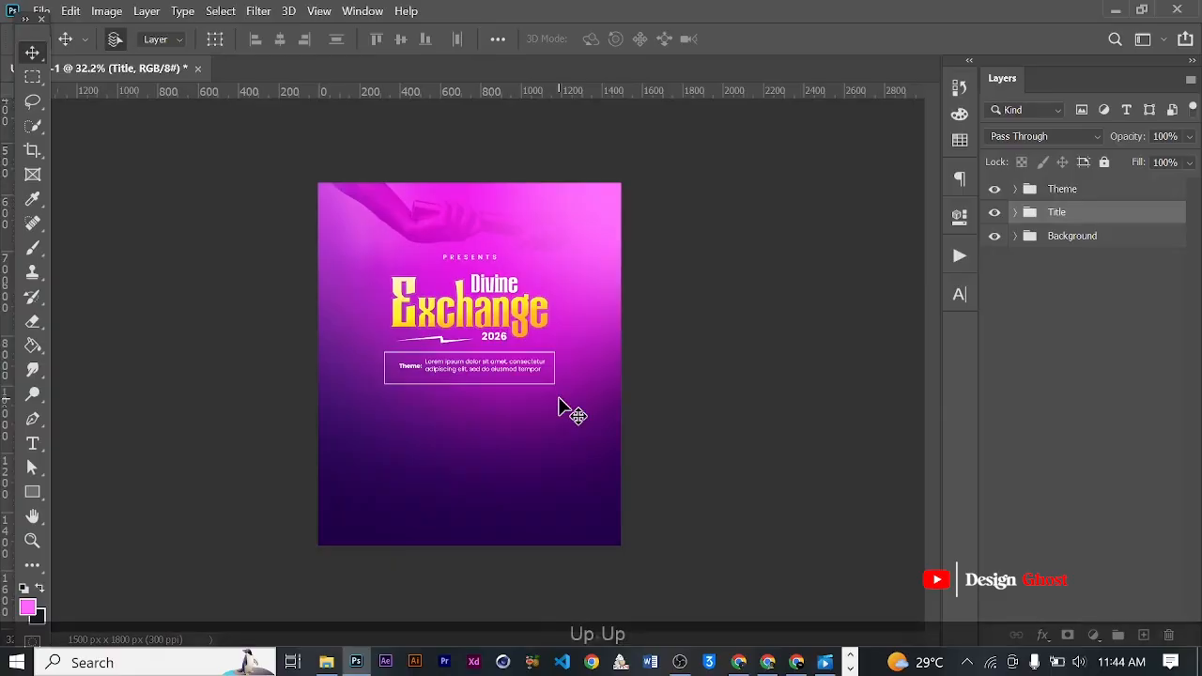
pyautogui.press('Up')
pyautogui.press('Up')
pyautogui.press('Up')
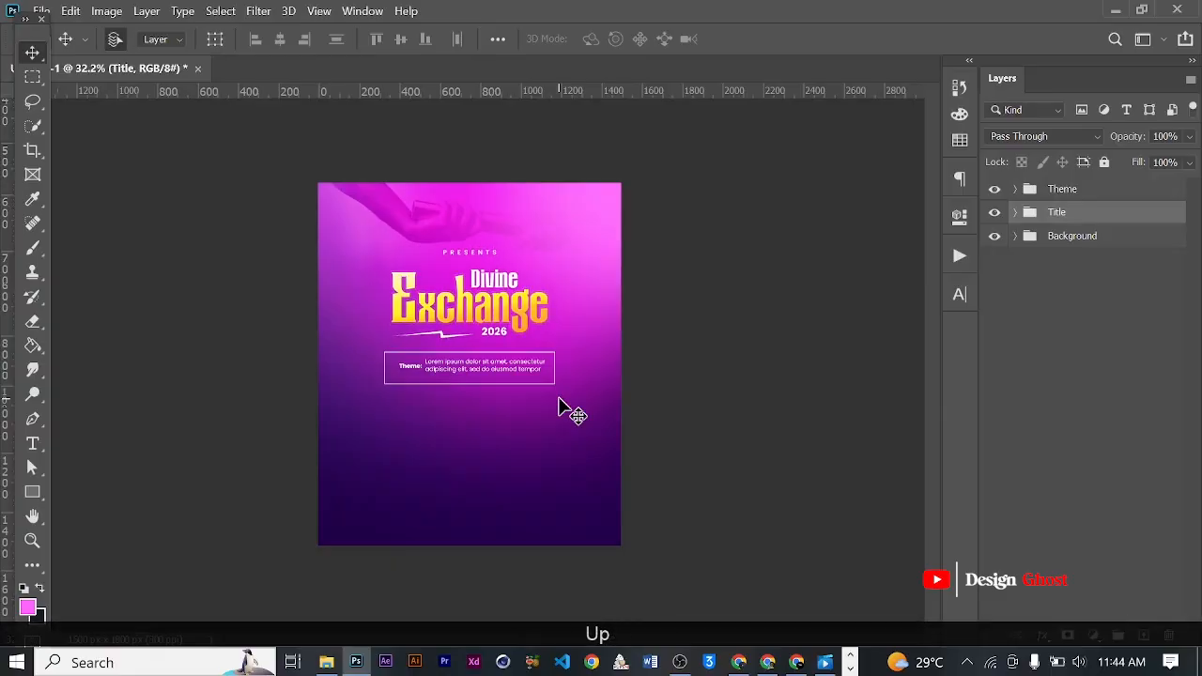
# - Examine the spacing between the title and the theme box, both close up and across the whole flyer
pyautogui.hotkey('ctrl', '0')
pyautogui.scroll(3, 522, 403)
pyautogui.press('space')
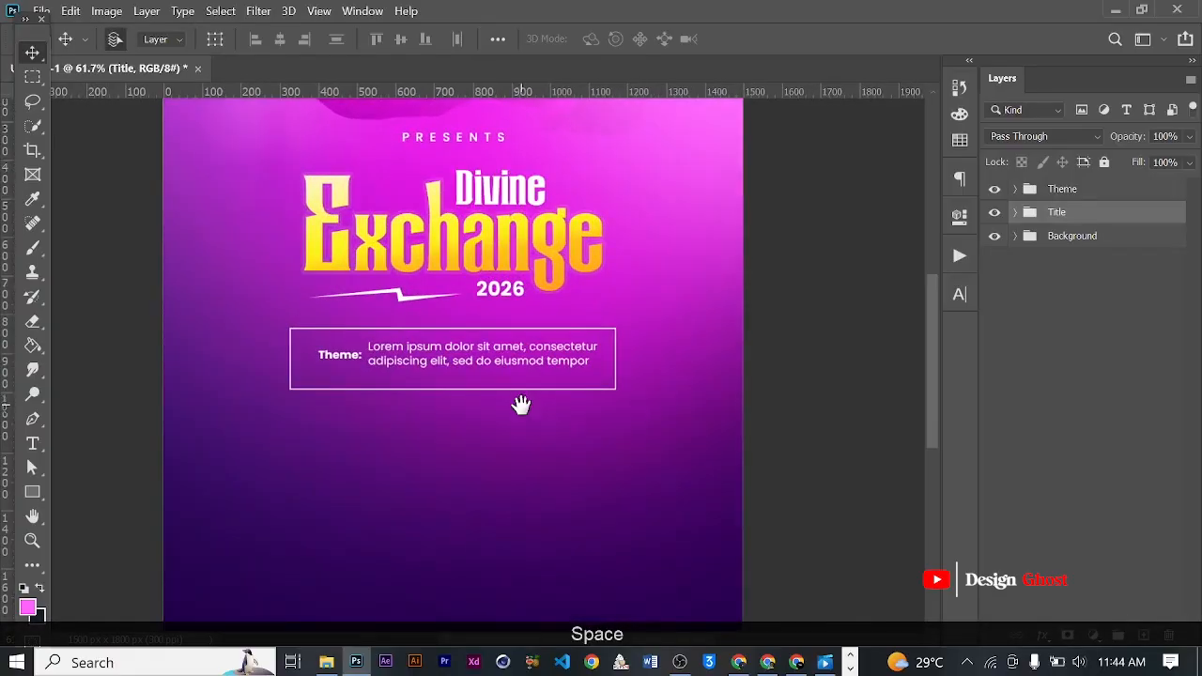
pyautogui.moveTo(531, 418); pyautogui.dragTo(534, 380)
pyautogui.hotkey('ctrl', '0')
pyautogui.scroll(-4, 526, 405)
pyautogui.scroll(4, 522, 405)
pyautogui.press('space')
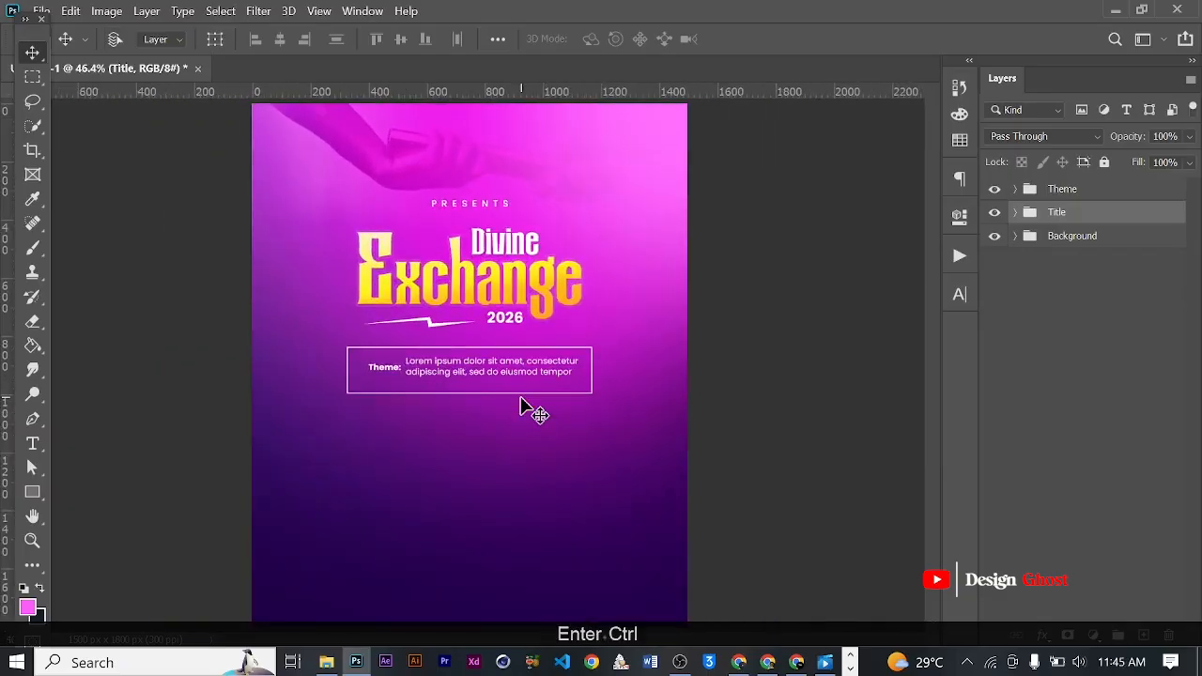
pyautogui.scroll(3, 533, 425)
pyautogui.press('space')
pyautogui.moveTo(537, 439); pyautogui.dragTo(556, 404)
pyautogui.scroll(-5, 558, 412)
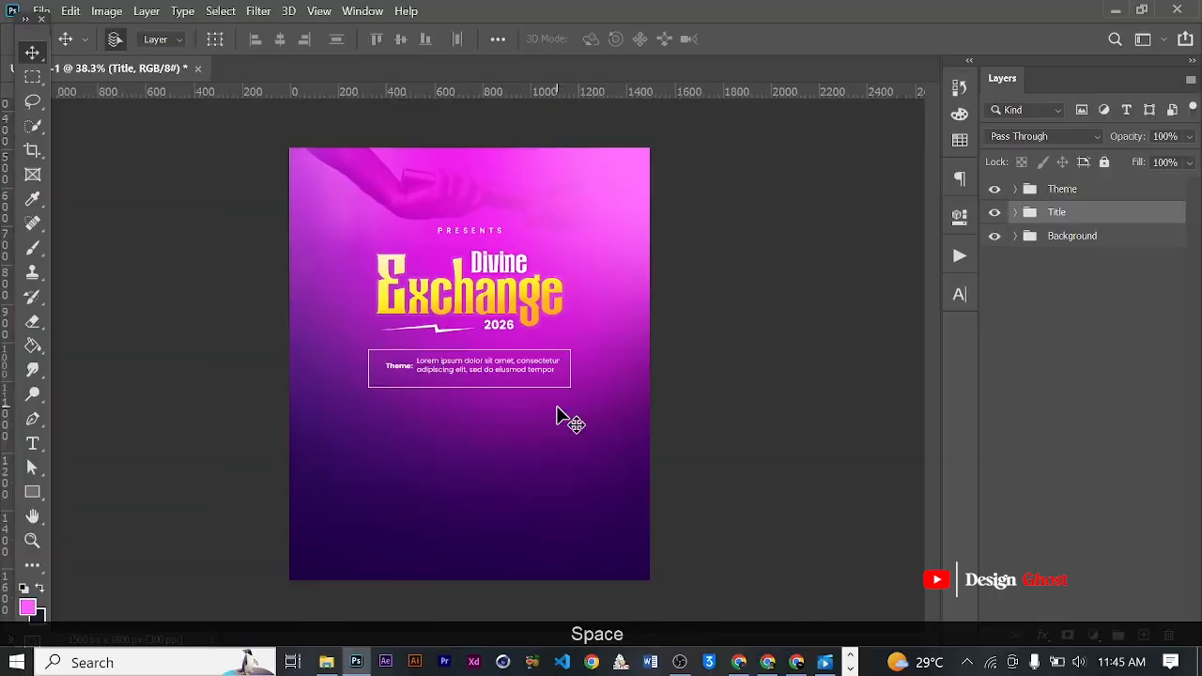
pyautogui.scroll(3, 548, 378)
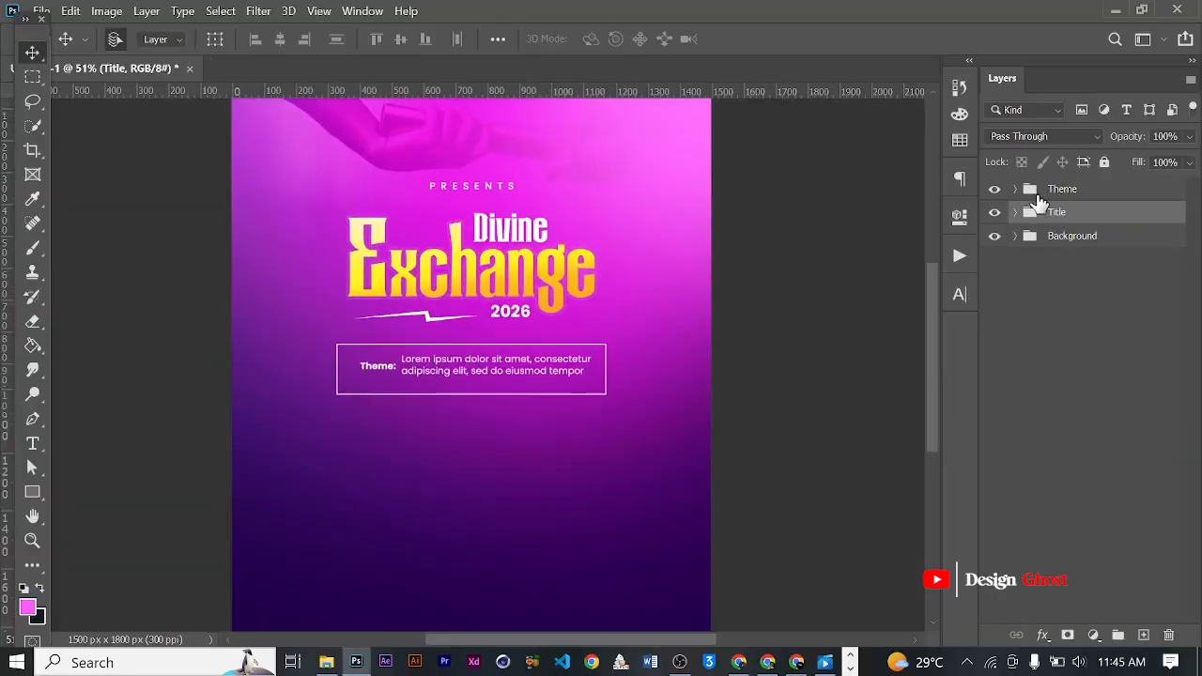
# - Nudge the "Theme:" label and placeholder paragraph together down and left to balance them inside the outlined rectangle
pyautogui.click(1021, 194)
pyautogui.scroll(5, 536, 357)
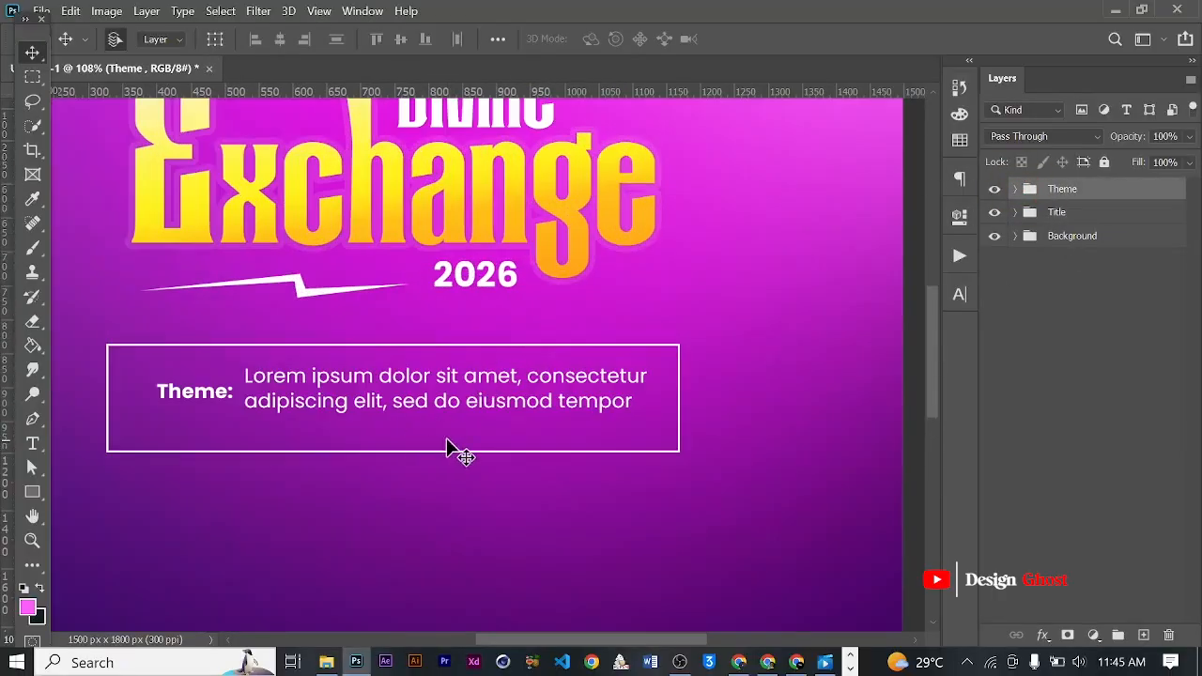
pyautogui.click(1024, 193)
pyautogui.click(1018, 190)
pyautogui.click(1085, 223)
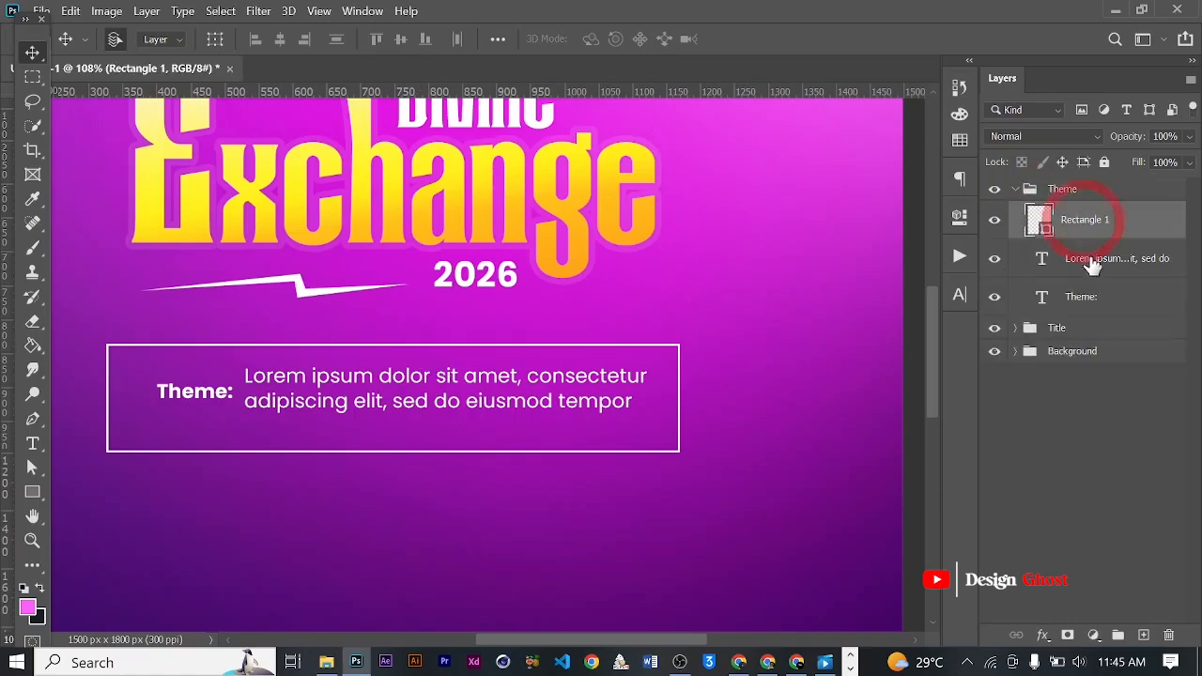
pyautogui.click(1108, 259)
pyautogui.keyDown('ctrl'); pyautogui.click(1096, 301); pyautogui.keyUp('ctrl')
pyautogui.press('Down')
pyautogui.press('Down')
pyautogui.press('Down')
pyautogui.press('Down')
pyautogui.press('Down')
pyautogui.press('Down')
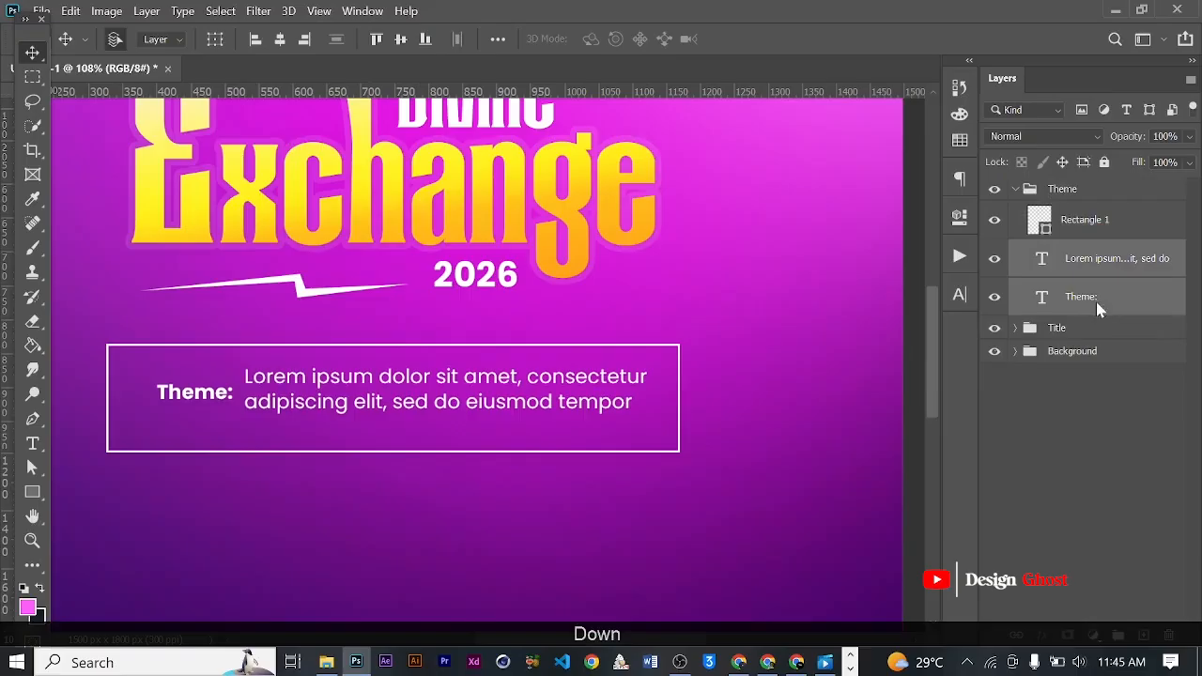
pyautogui.press('Down')
pyautogui.press('Down')
pyautogui.press('Left')
pyautogui.press('Left')
pyautogui.press('Left')
pyautogui.press('Left')
pyautogui.press('Left')
pyautogui.press('Left')
pyautogui.press('Left')
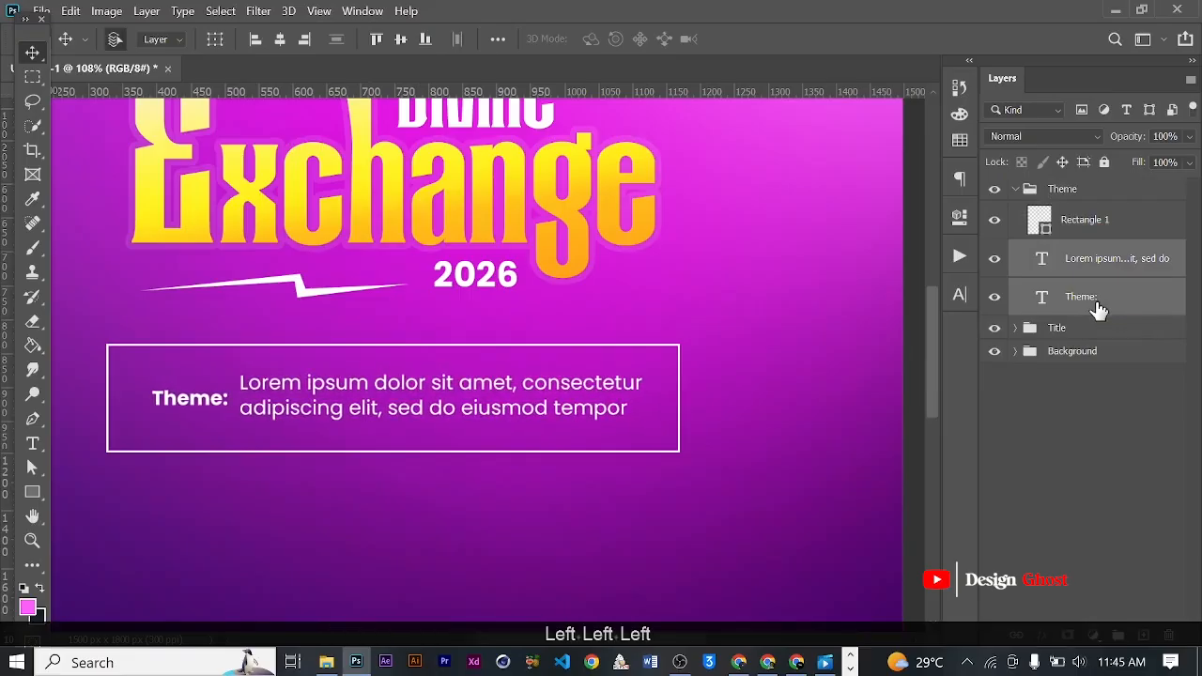
pyautogui.press('Left')
pyautogui.press('Left')
pyautogui.press('Left')
pyautogui.press('Down')
pyautogui.press('Down')
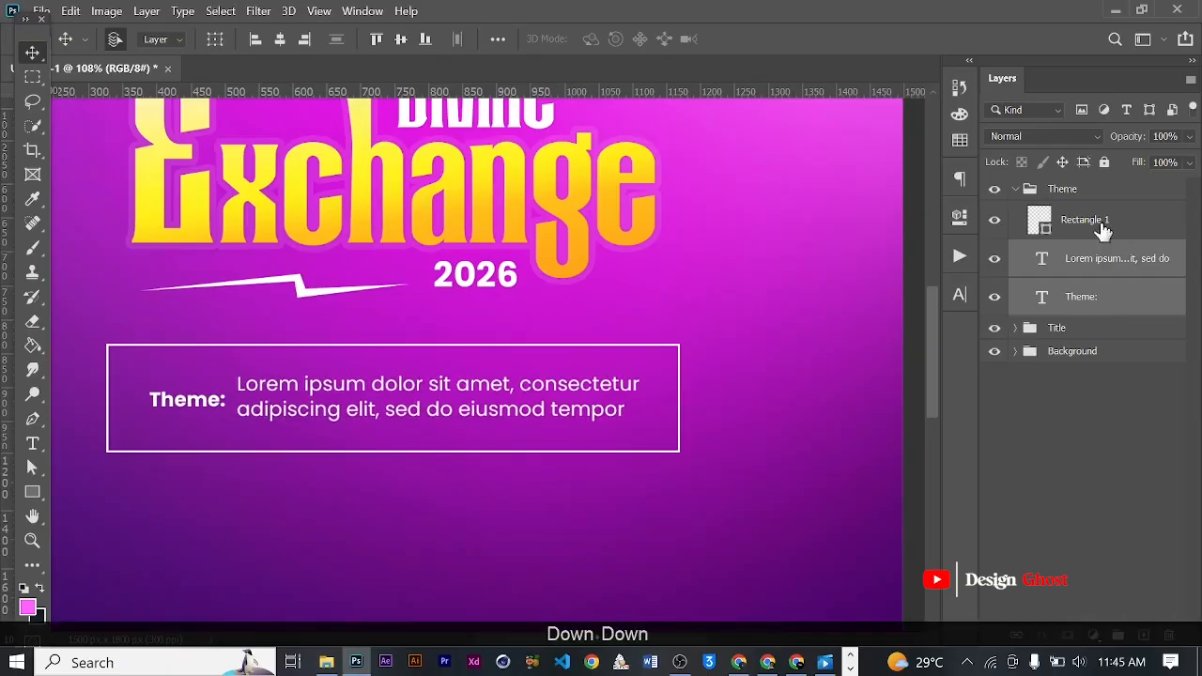
# - Collapse the Theme group and examine the theme box's placement across the whole flyer
pyautogui.click(1015, 190)
pyautogui.hotkey('ctrl', 'a')
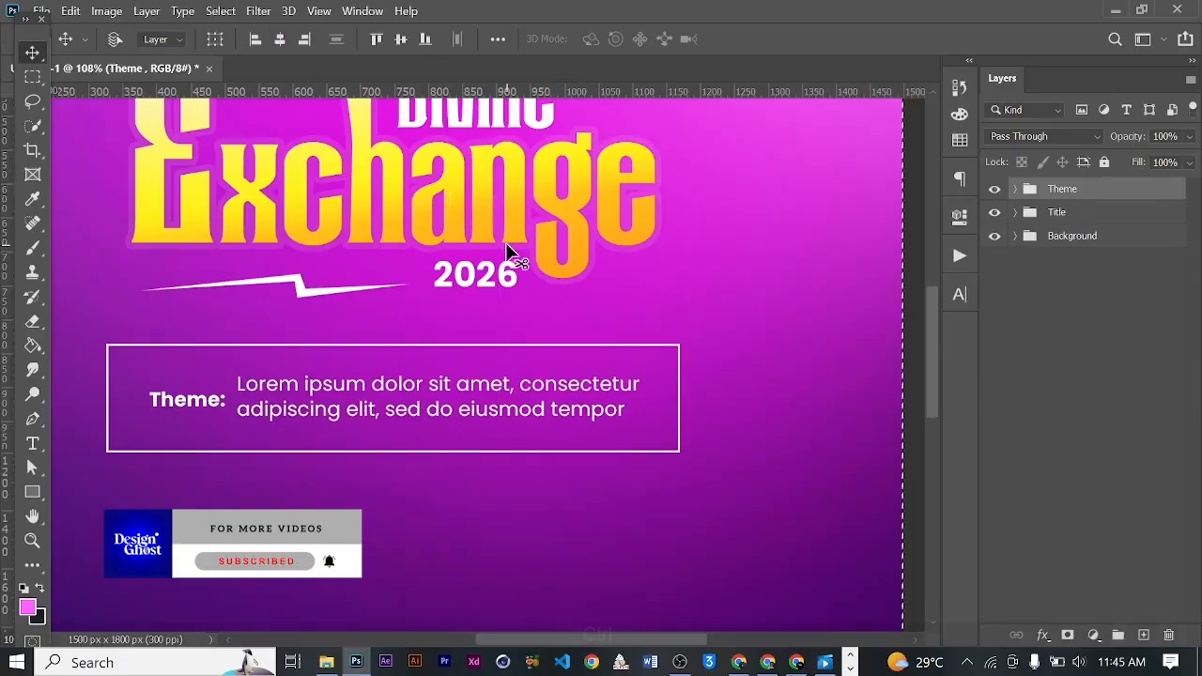
pyautogui.hotkey('ctrl', 'd')
pyautogui.hotkey('ctrl', '0')
pyautogui.scroll(-3, 476, 321)
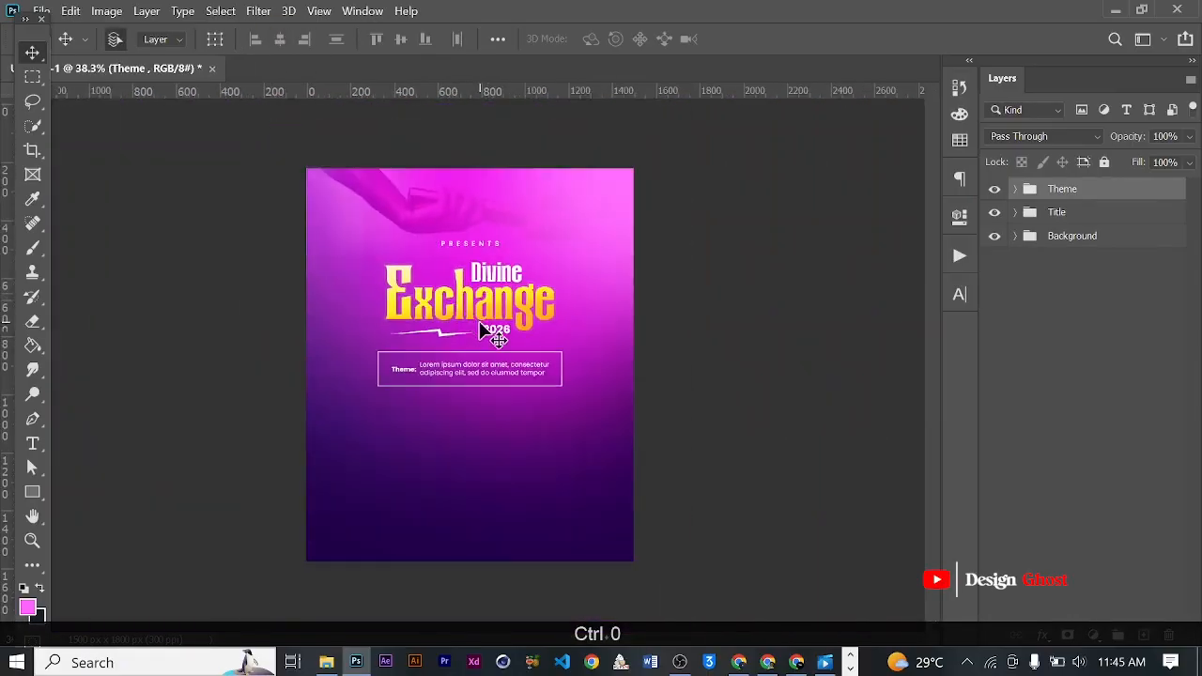
pyautogui.scroll(5, 481, 331)
pyautogui.moveTo(501, 400); pyautogui.dragTo(503, 340)
pyautogui.hotkey('ctrl', '0')
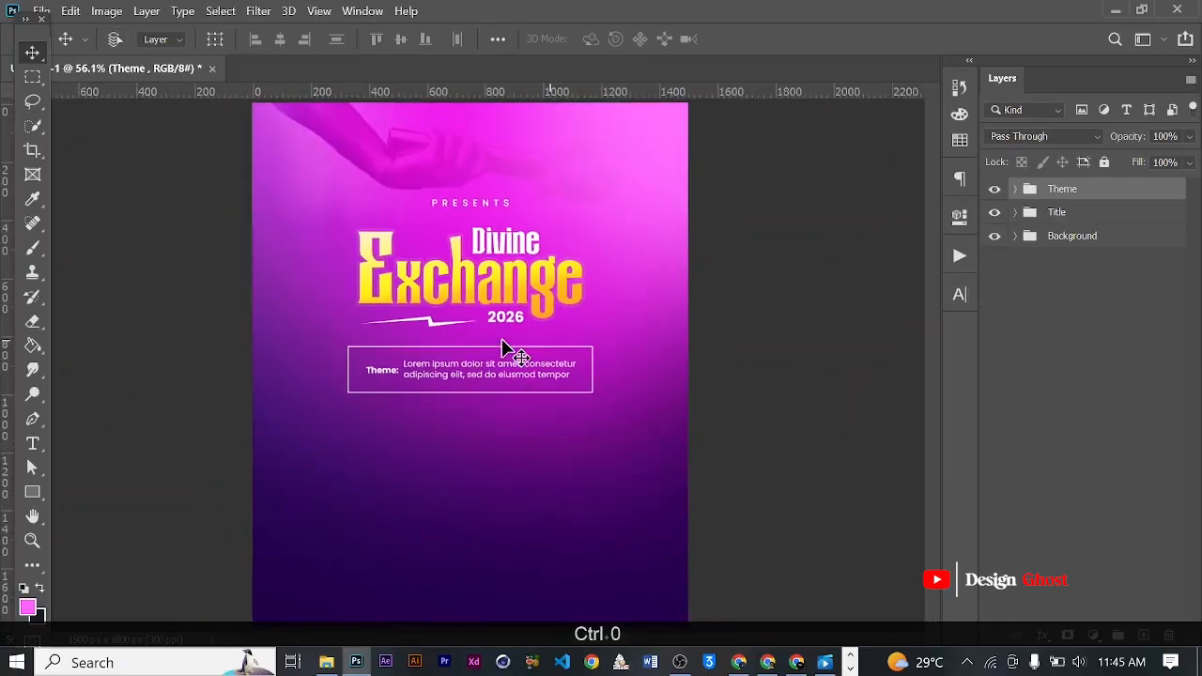
pyautogui.scroll(-1, 492, 432)
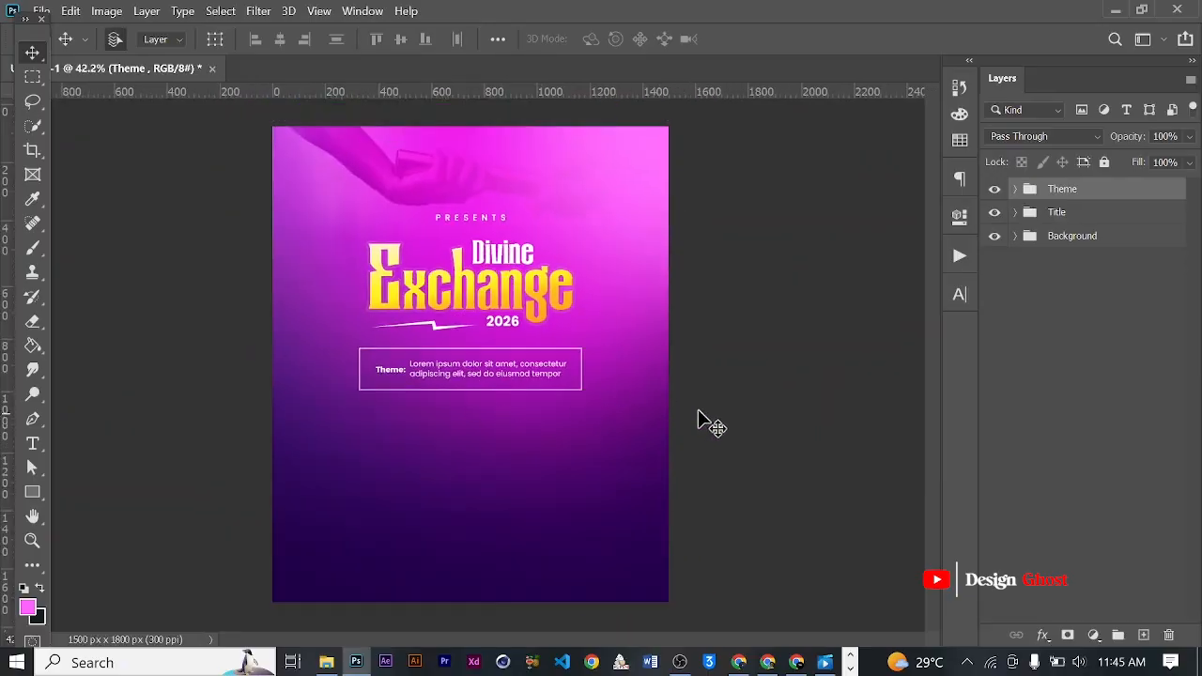
# - Switch to Pinterest in the browser and download the "Personal Branding Images" portrait of the smiling clergyman
pyautogui.click(768, 661)
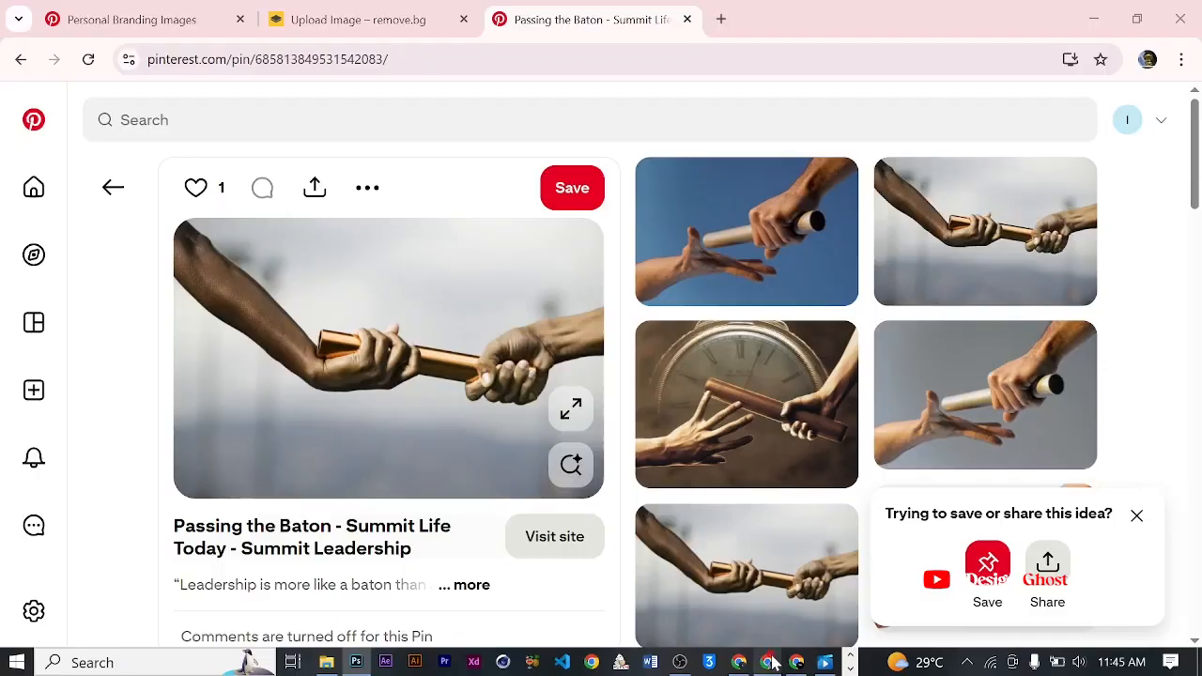
pyautogui.click(140, 19)
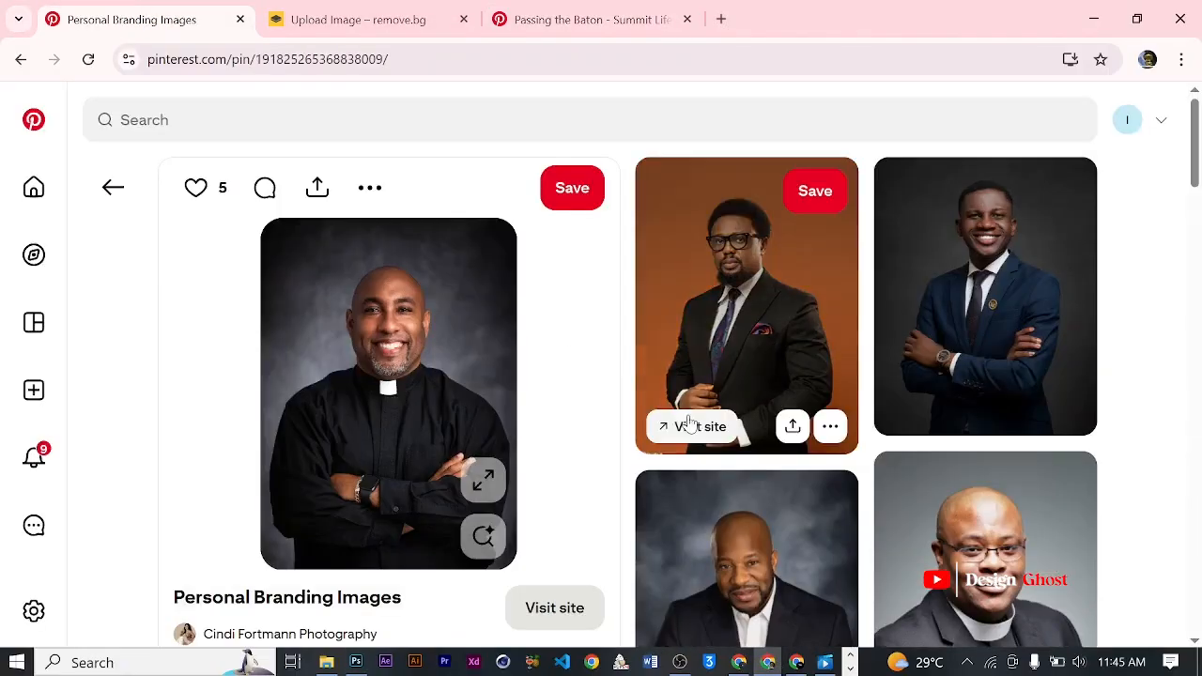
pyautogui.click(370, 187)
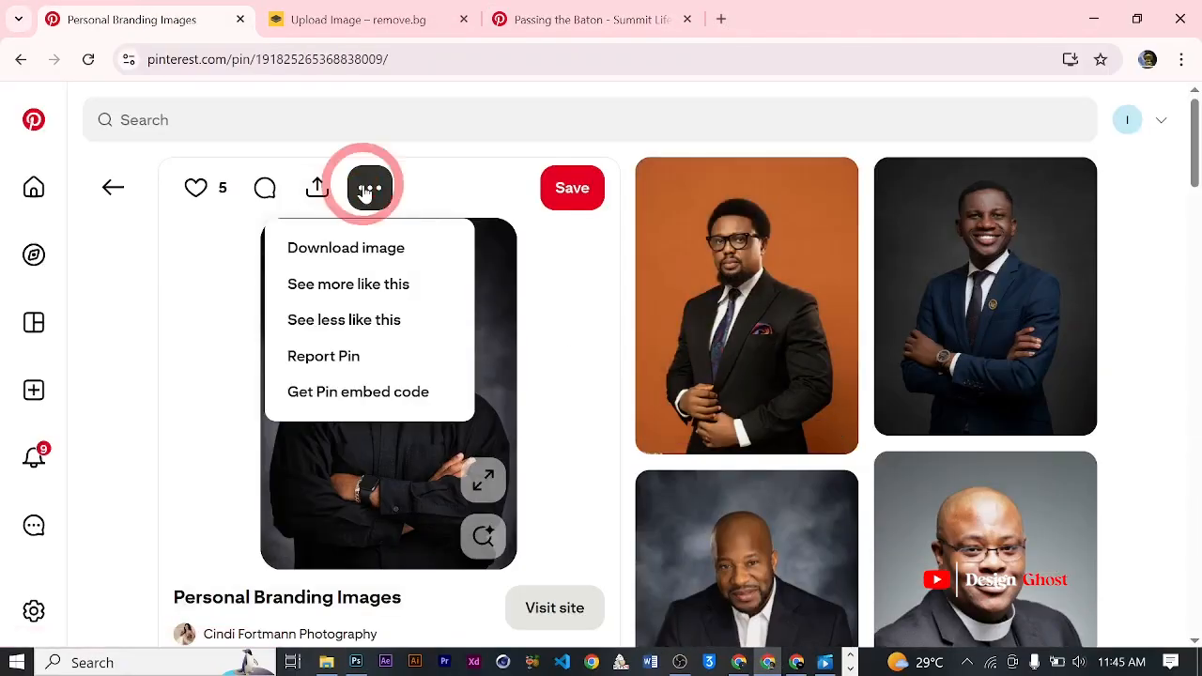
pyautogui.click(383, 252)
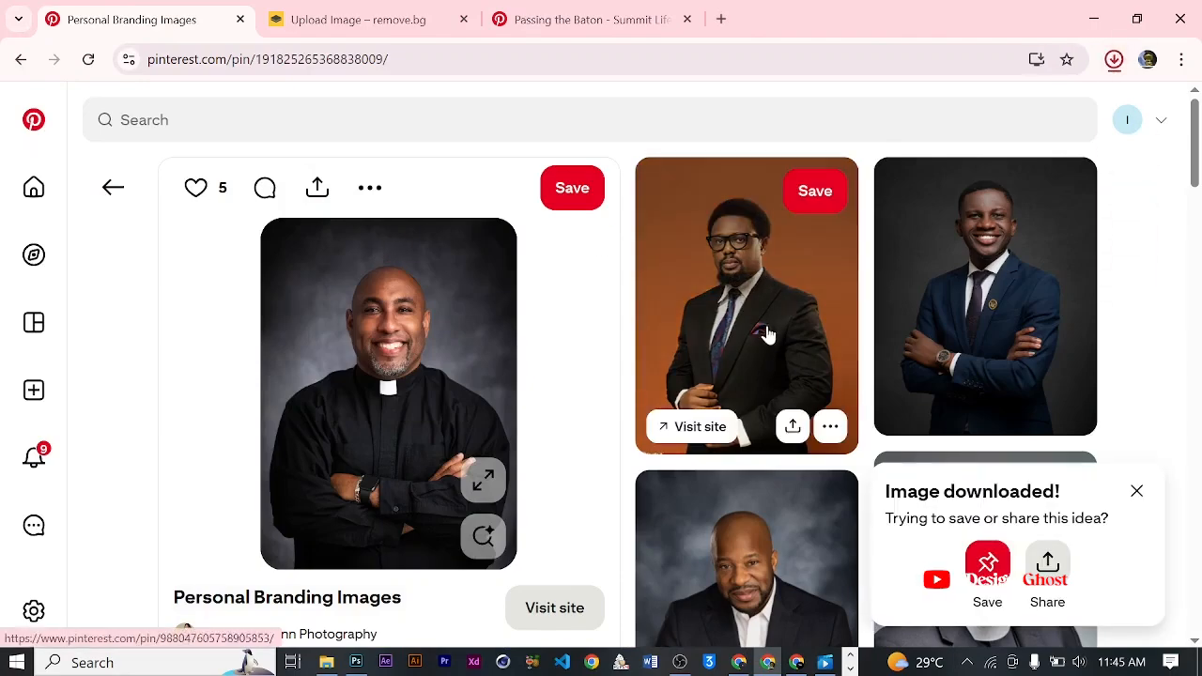
# - Download the portraits of the man in a black suit against orange and the man in a brown checked blazer
pyautogui.click(767, 323)
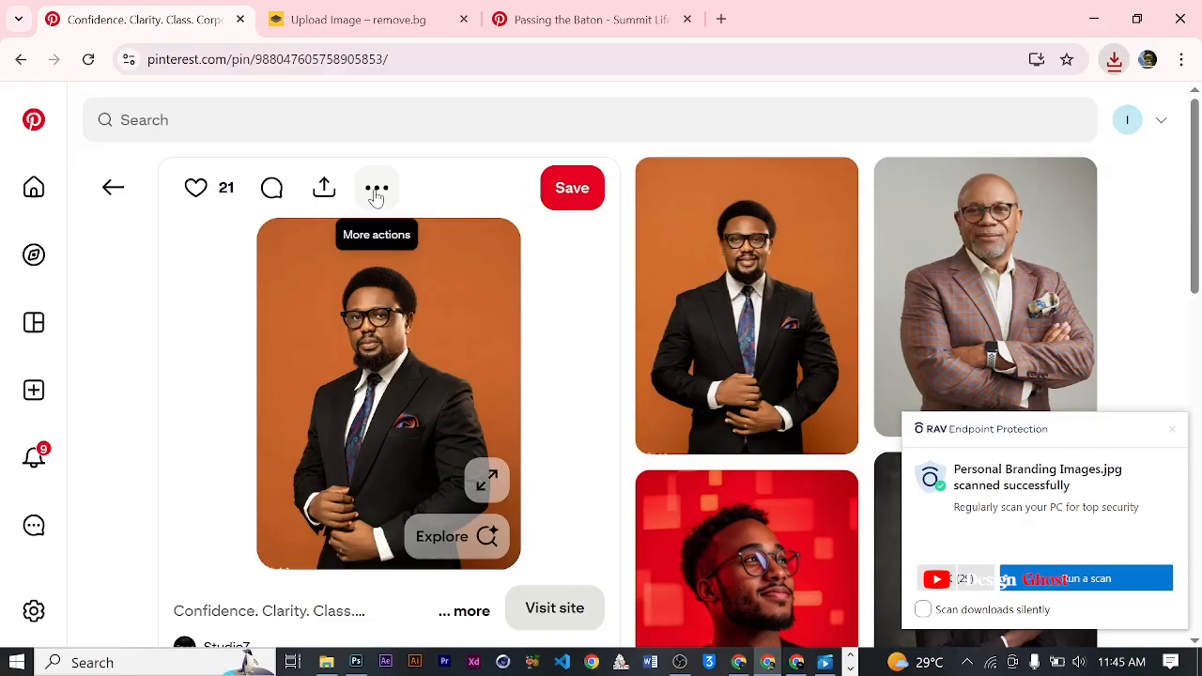
pyautogui.click(376, 191)
pyautogui.click(366, 250)
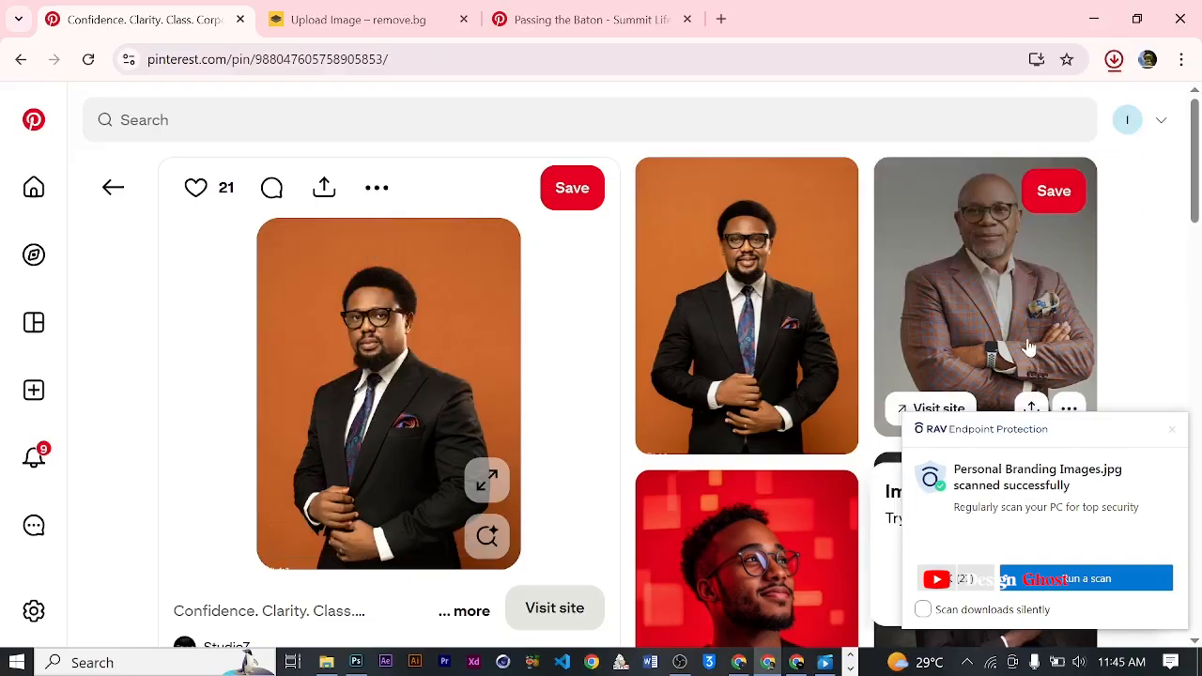
pyautogui.click(1012, 311)
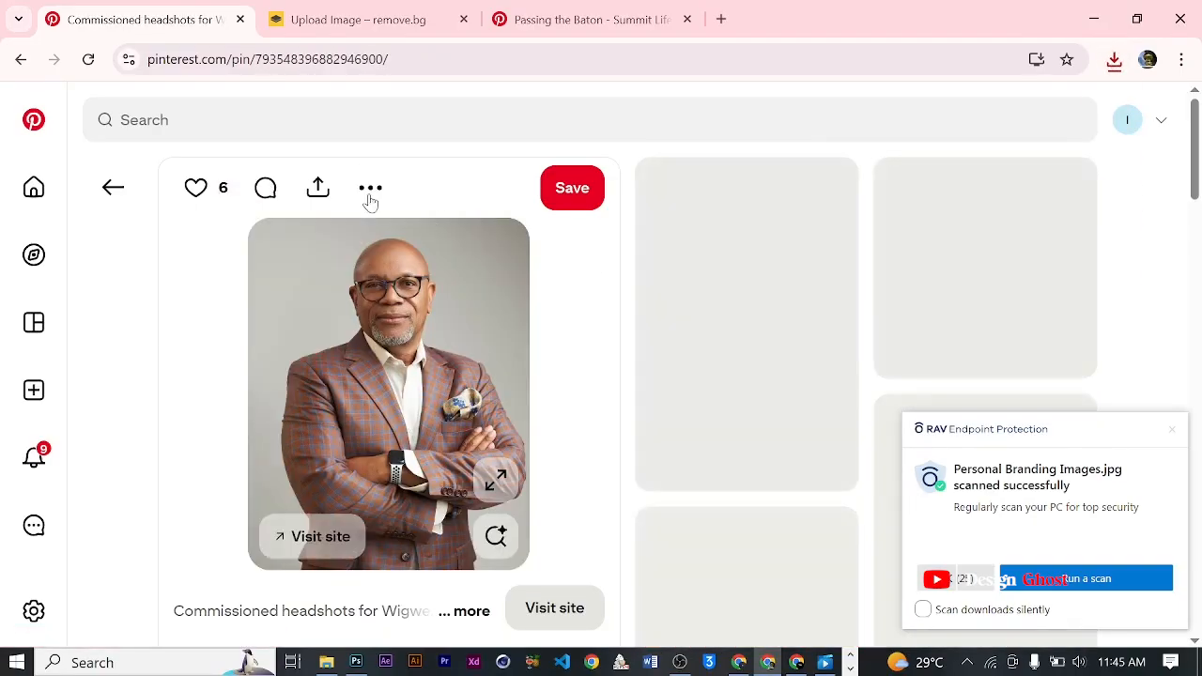
pyautogui.click(371, 190)
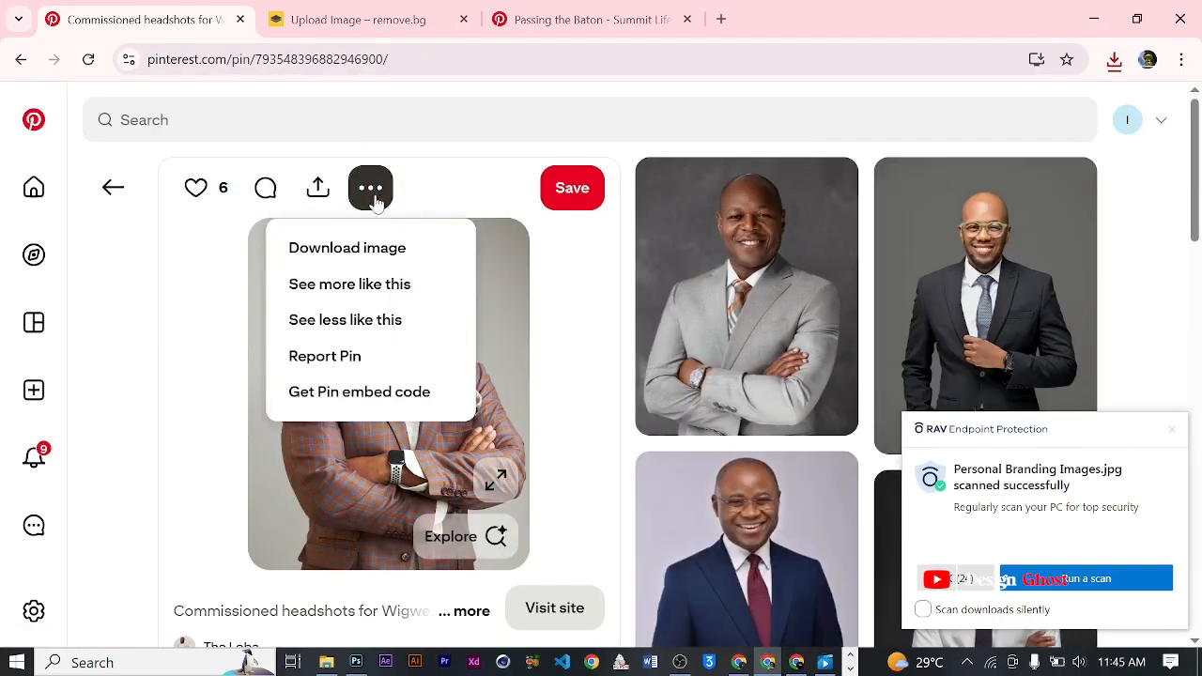
pyautogui.click(374, 250)
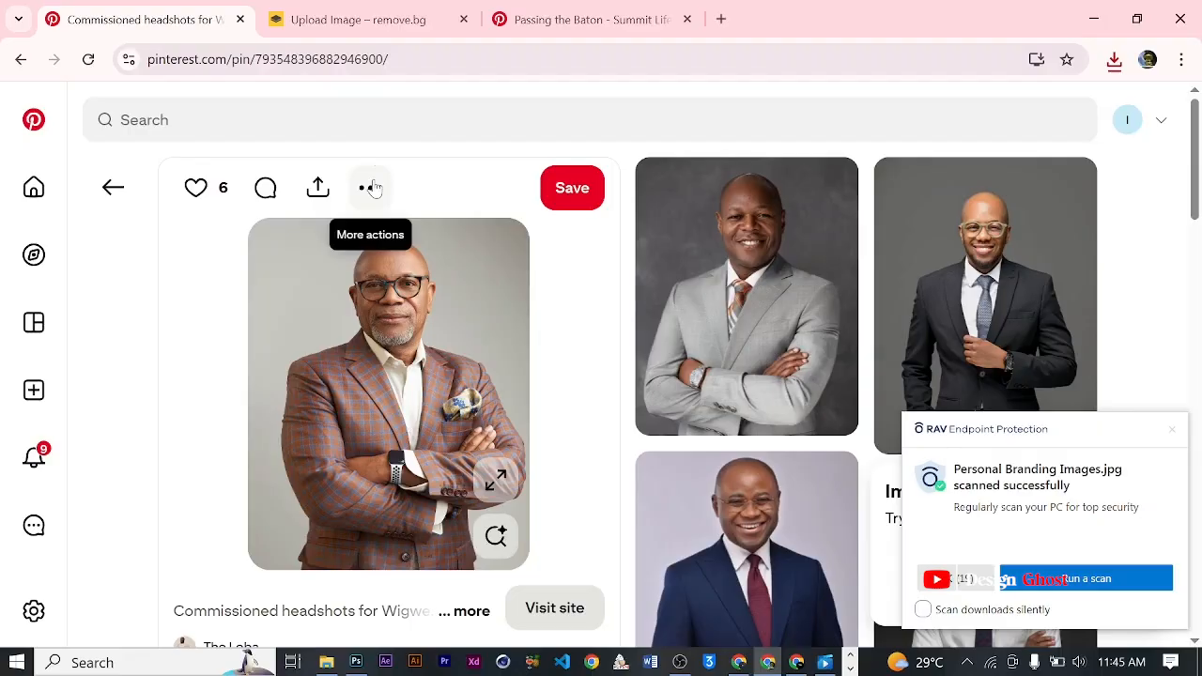
# - Open the "Personal Branding Images" photo from the Downloads folder in Photoshop and dismiss the antivirus notification
pyautogui.click(328, 662)
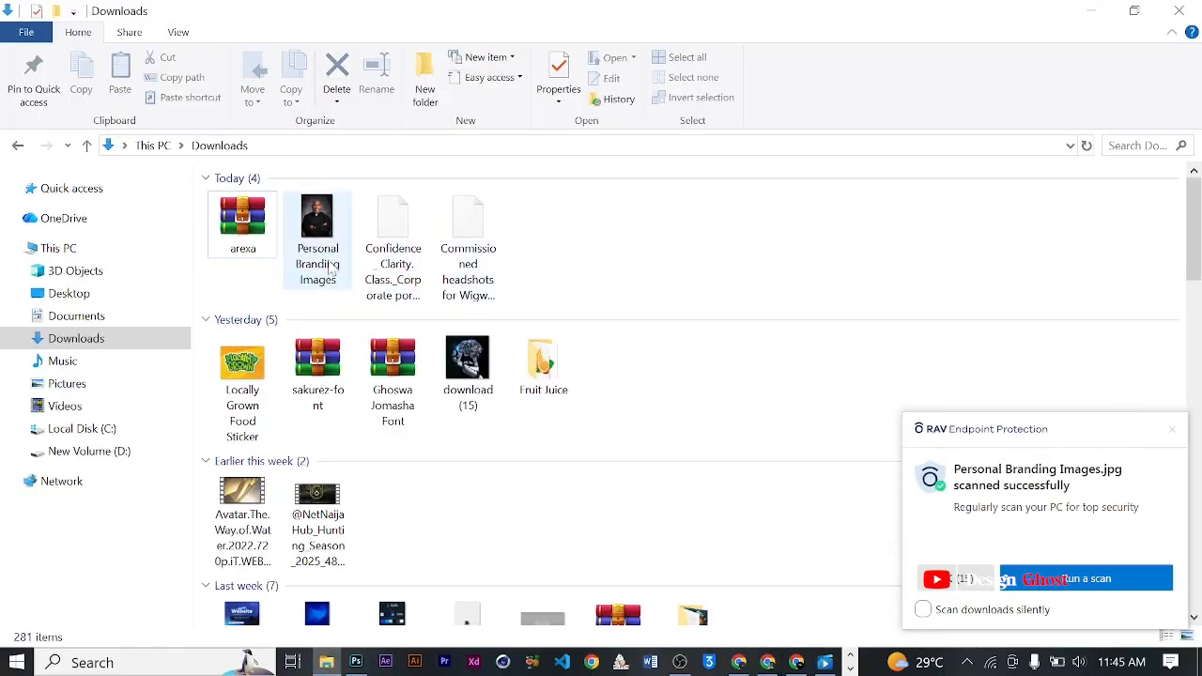
pyautogui.click(322, 226)
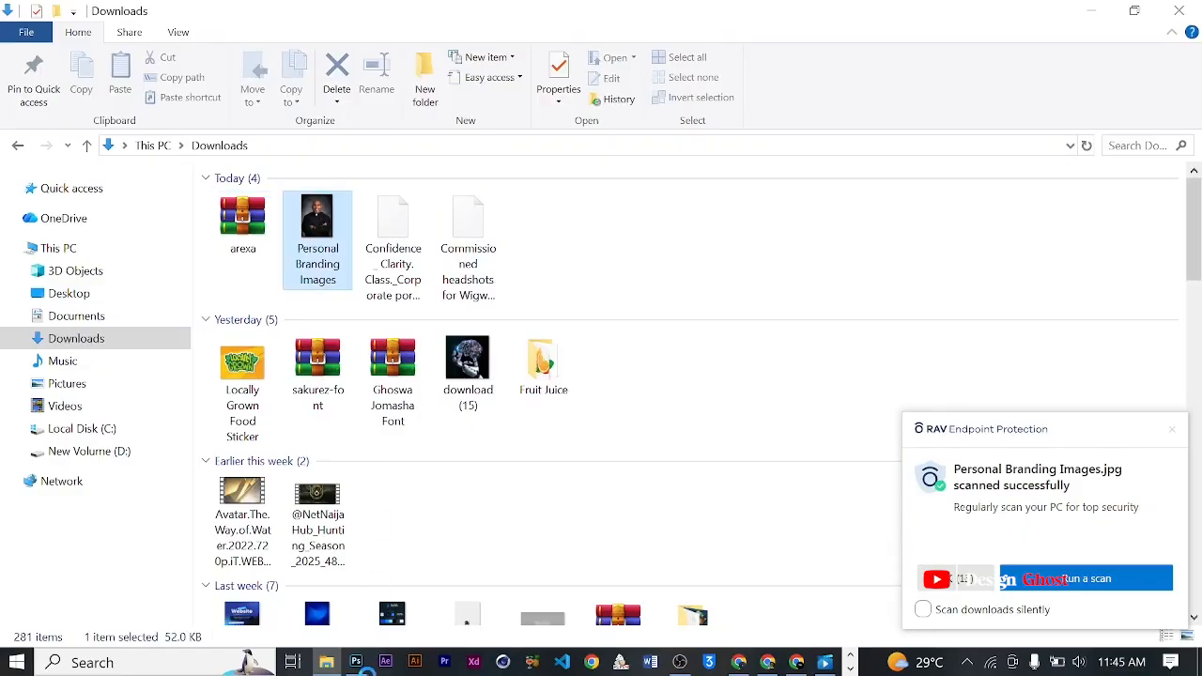
pyautogui.moveTo(322, 226); pyautogui.dragTo(561, 9)
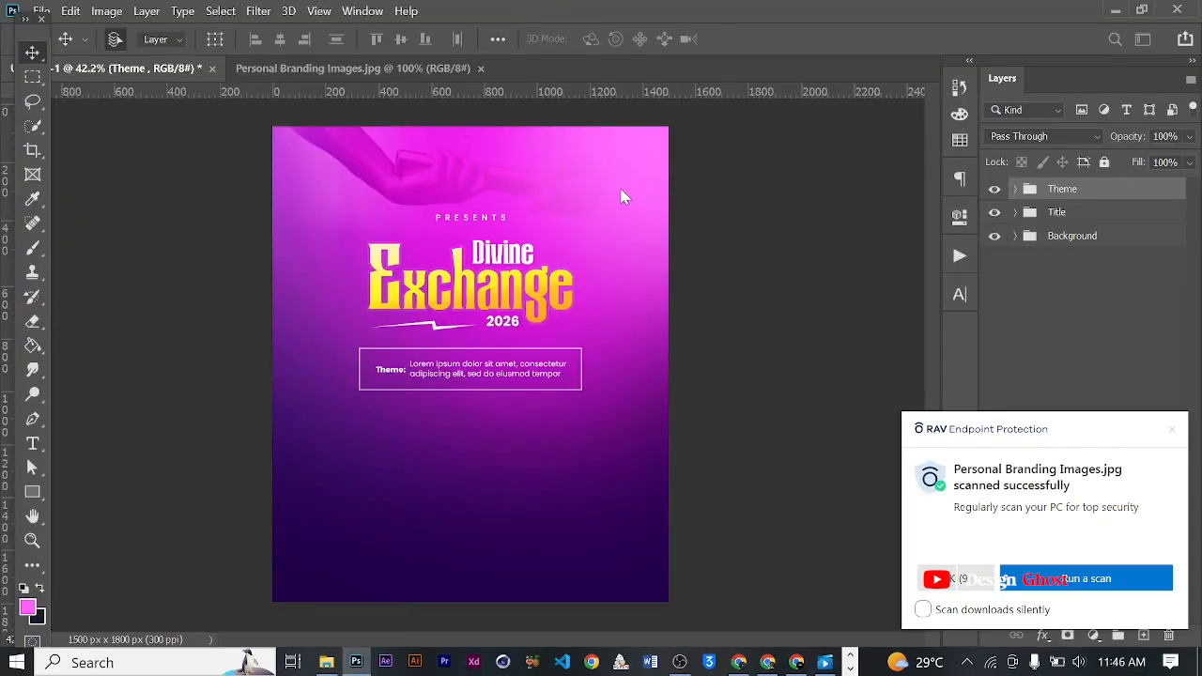
pyautogui.click(1172, 434)
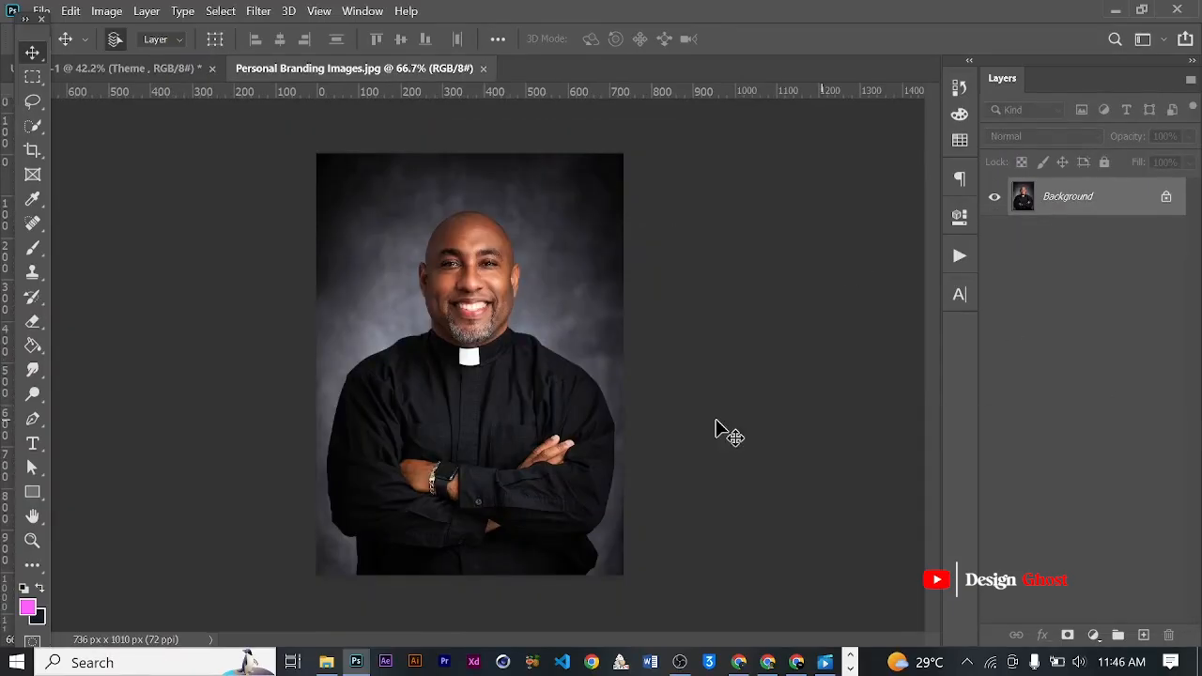
# - Unlock the clergyman photo's Background layer and select the man with Select Subject
pyautogui.scroll(5, 717, 429)
pyautogui.press('space')
pyautogui.scroll(3, 375, 209)
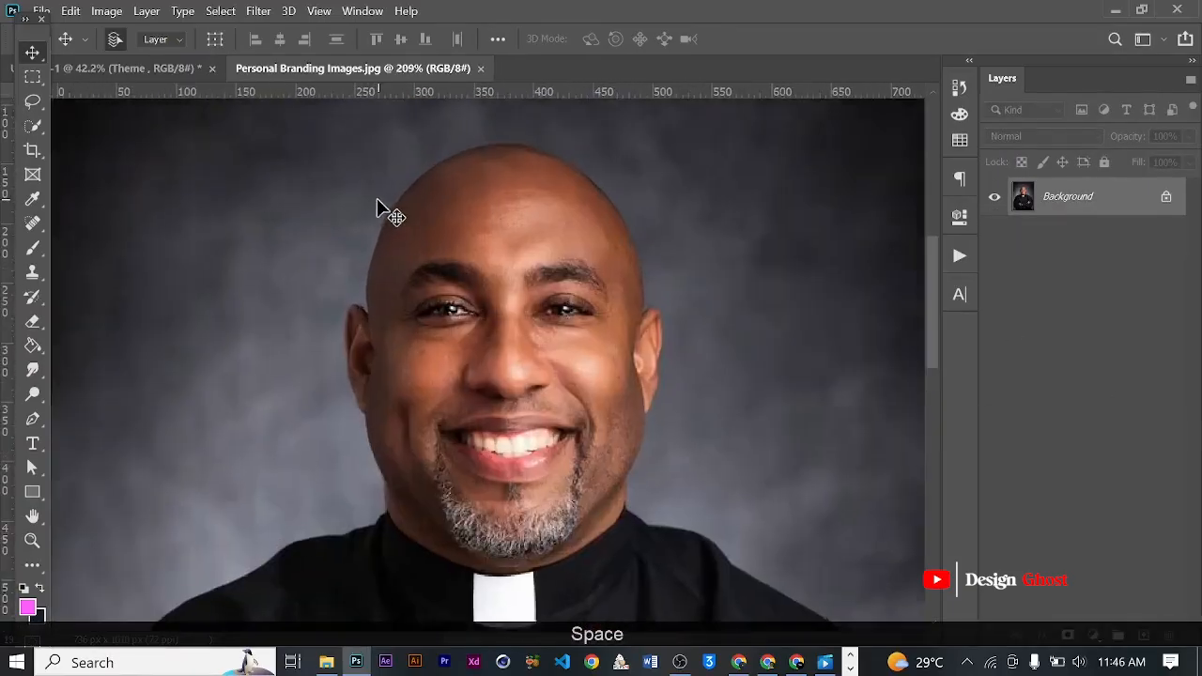
pyautogui.scroll(-6, 576, 348)
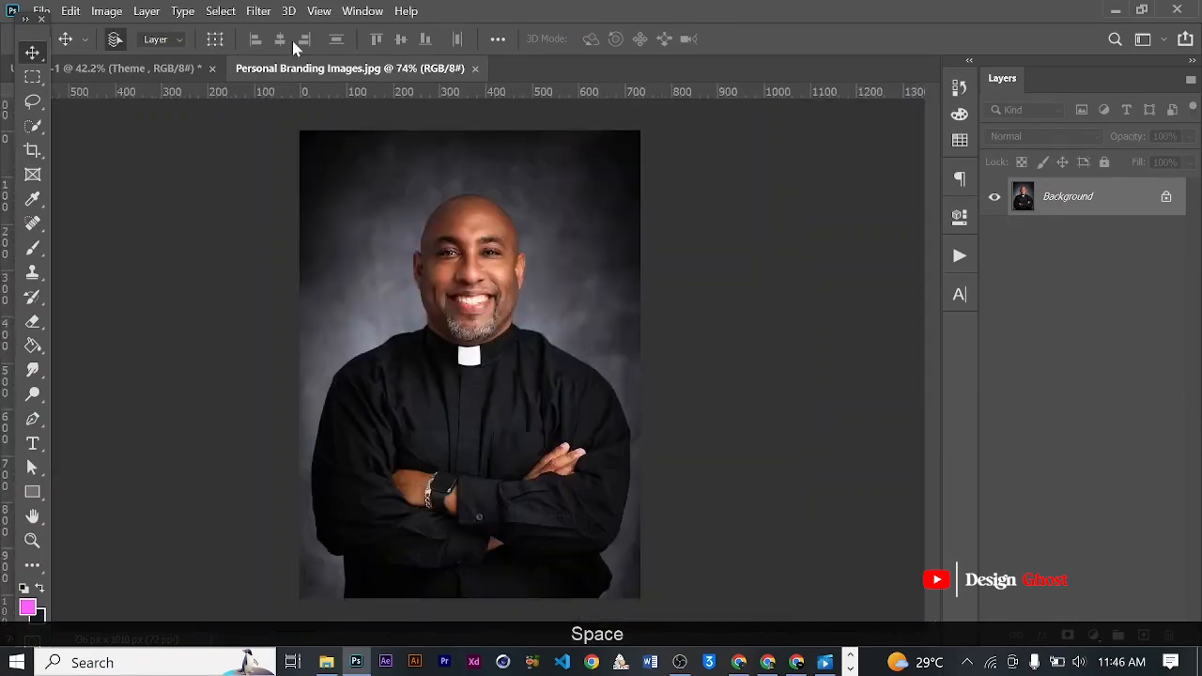
pyautogui.click(1166, 199)
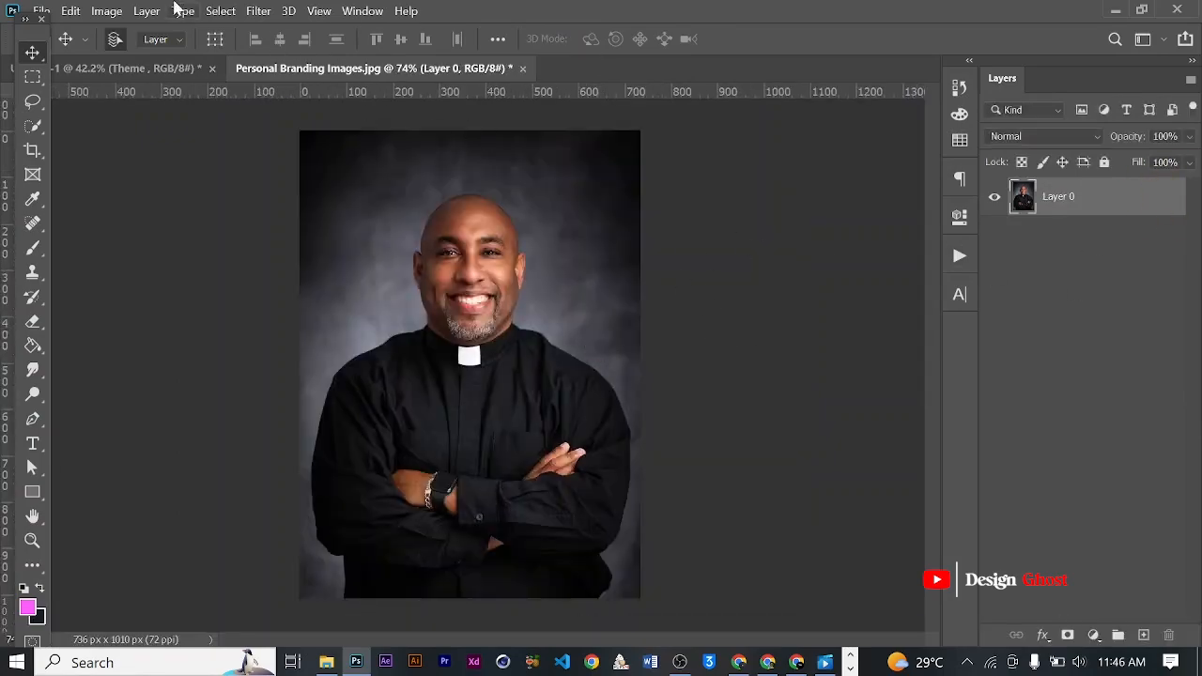
pyautogui.click(254, 10)
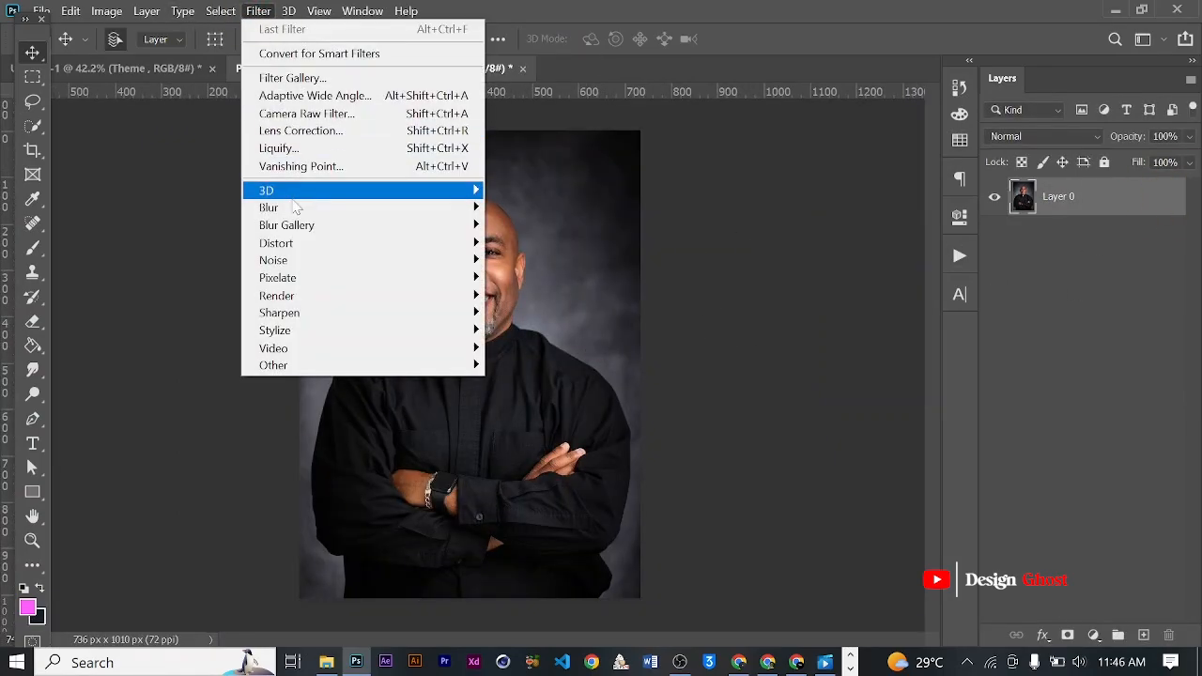
pyautogui.moveTo(241, 11)
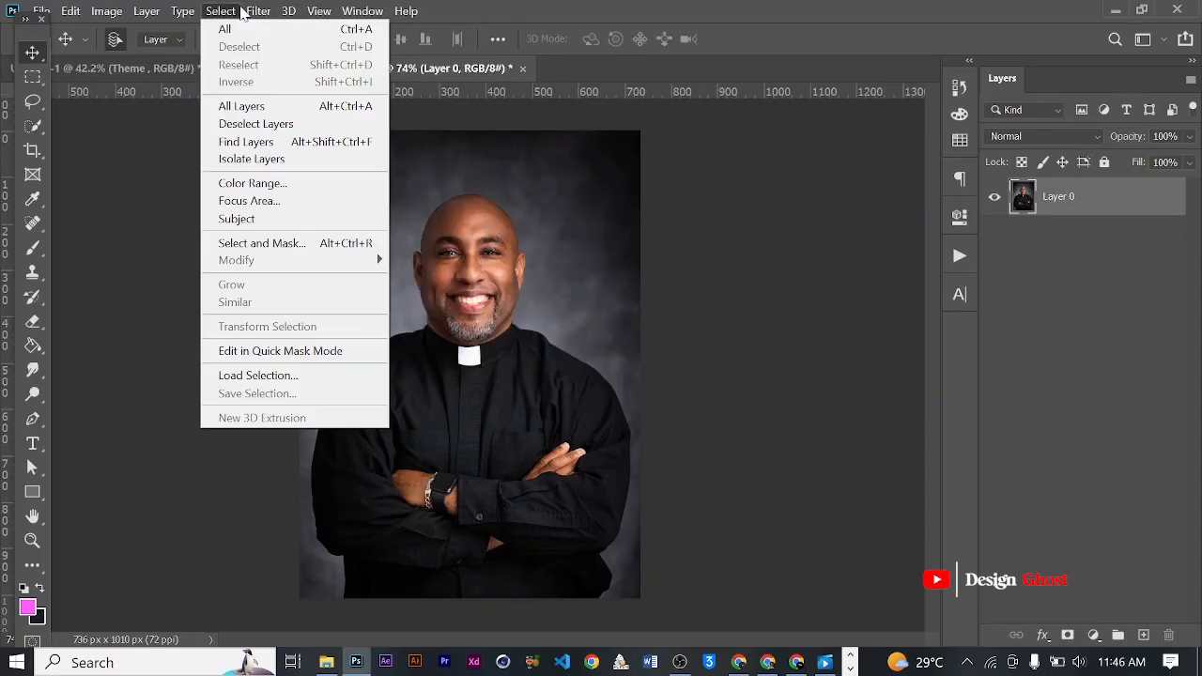
pyautogui.click(259, 219)
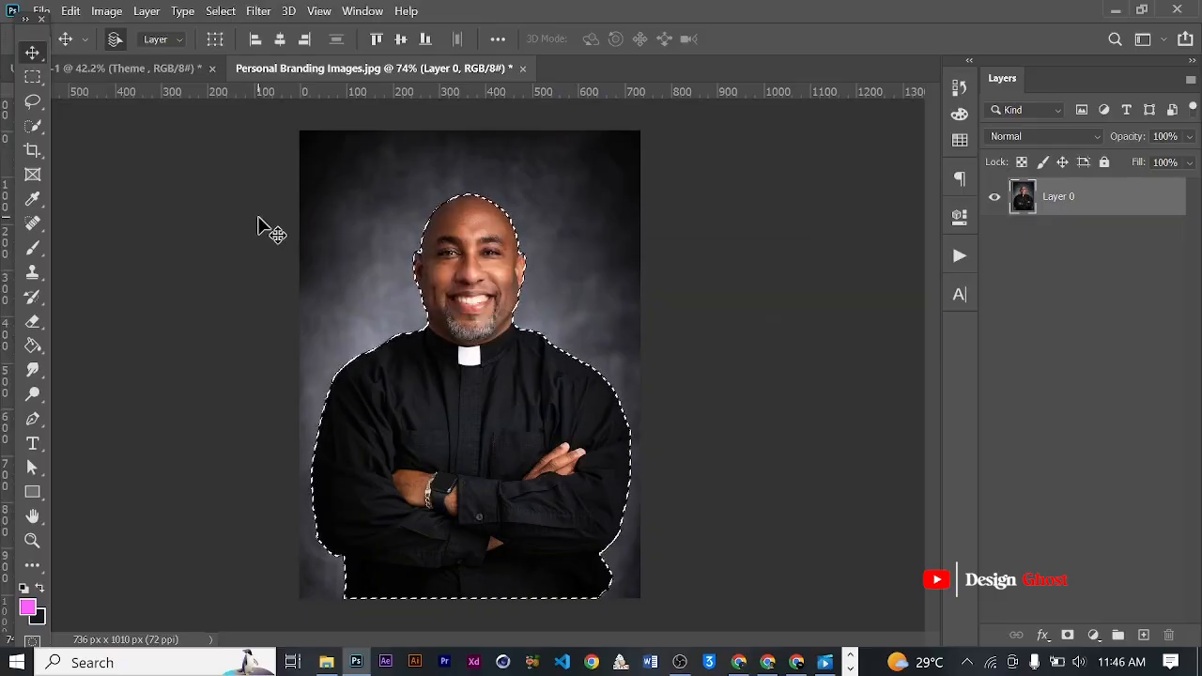
# - Invert the selection, delete the grey studio backdrop around the clergyman, and deselect
pyautogui.click(222, 11)
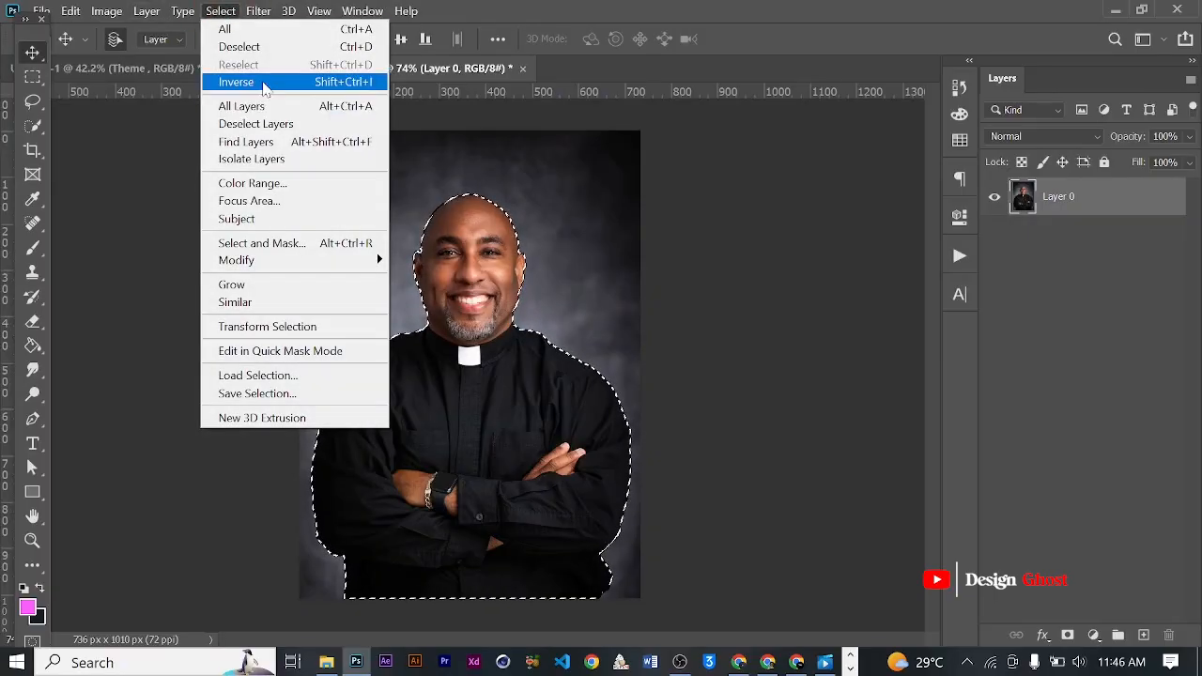
pyautogui.click(264, 82)
pyautogui.press('BackSpace')
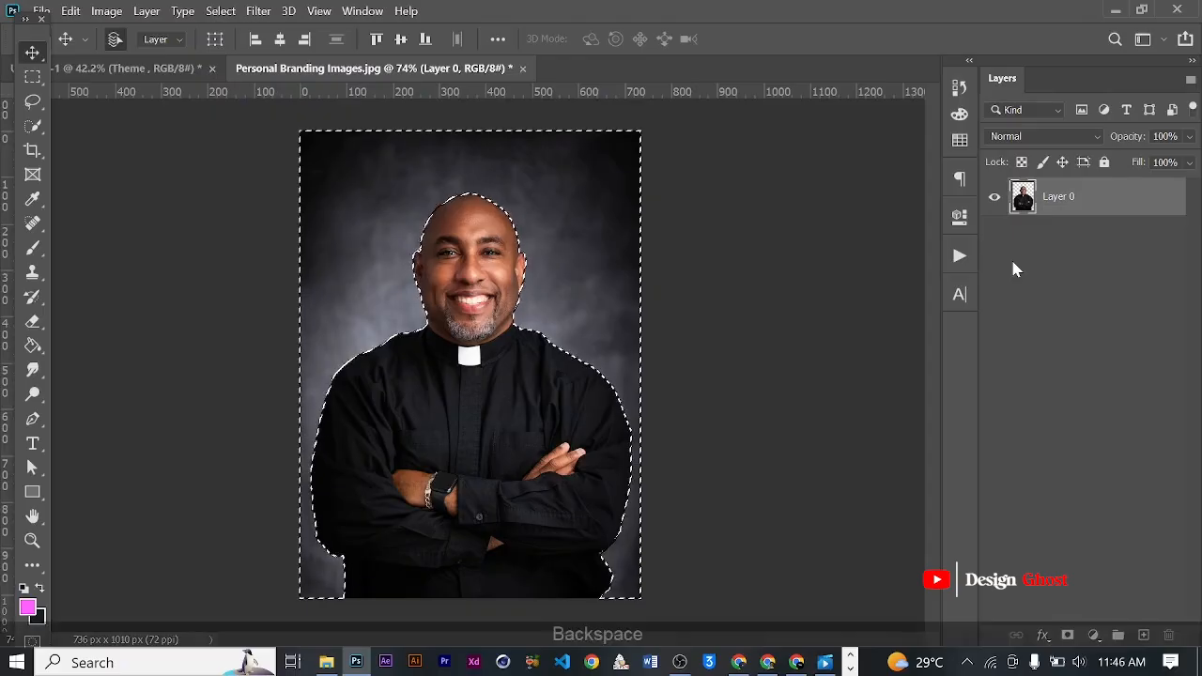
pyautogui.hotkey('ctrl', 'd')
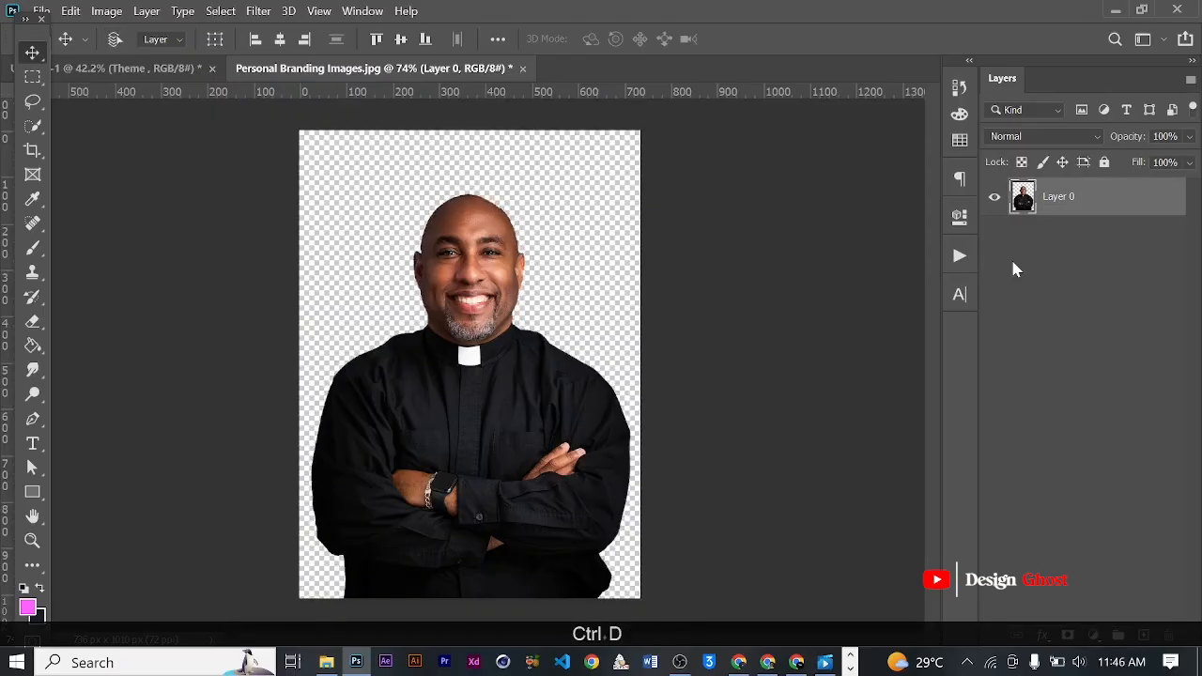
# - Resample the cutout portrait to 150 pixels/inch and bring it into the flyer document as the topmost layer
pyautogui.hotkey('ctrl', 'alt', 'i')
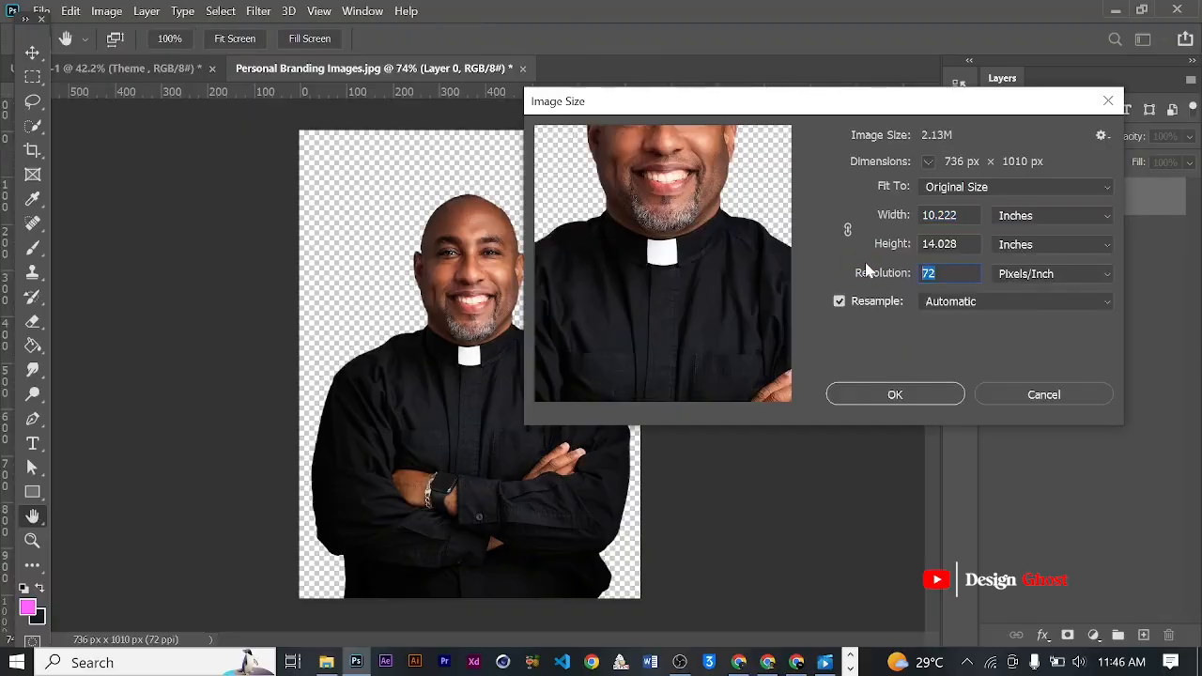
pyautogui.write('150')
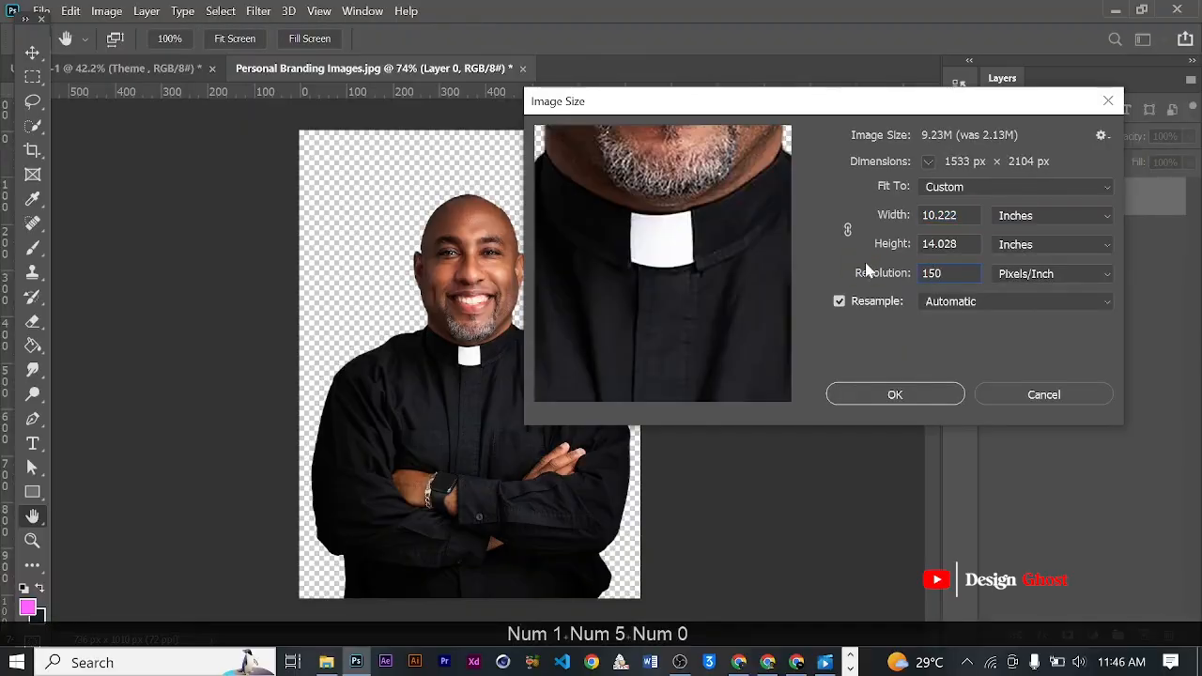
pyautogui.press('Return')
pyautogui.hotkey('ctrl', '0')
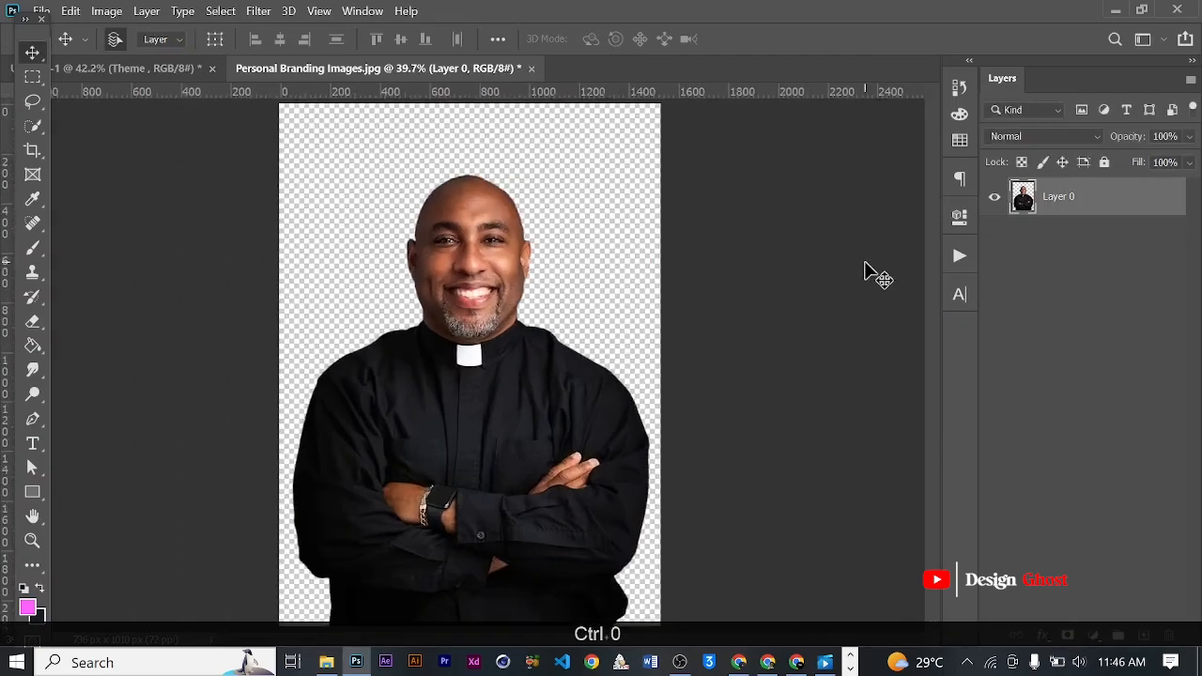
pyautogui.moveTo(88, 68); pyautogui.dragTo(497, 516)
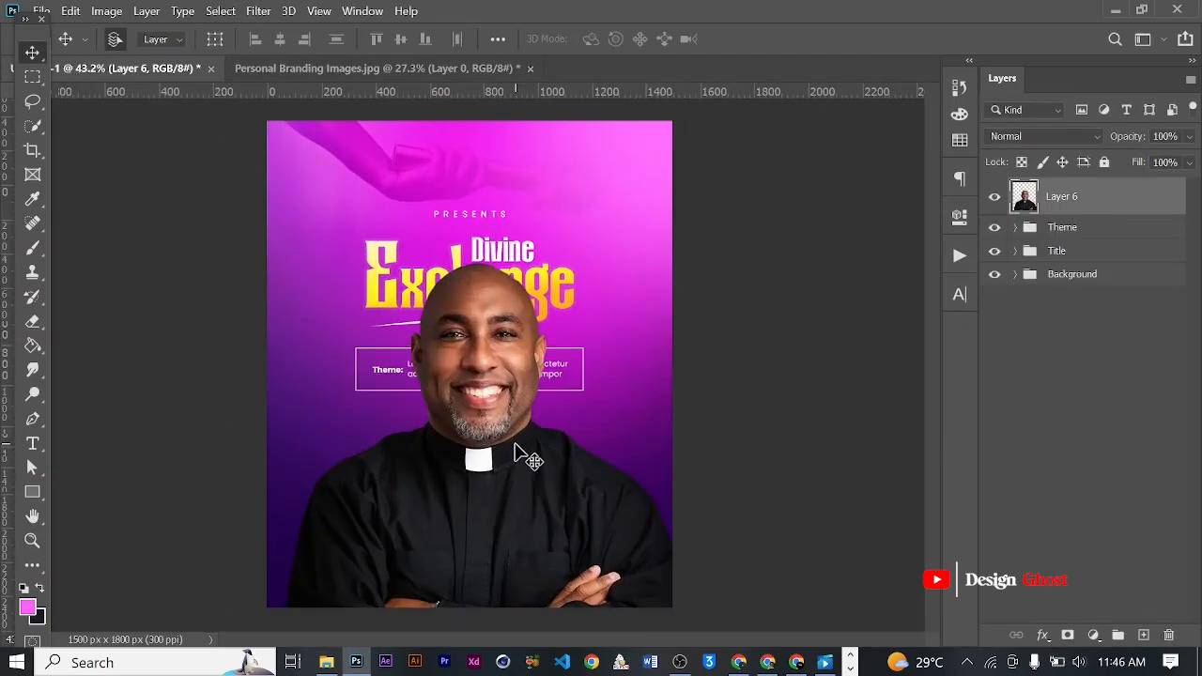
# - Scale the clergyman cutout down to about 47% and place it just below the theme box at the flyer's bottom centre
pyautogui.hotkey('ctrl', 't')
pyautogui.moveTo(677, 267); pyautogui.dragTo(542, 479)
pyautogui.scroll(2, 541, 457)
pyautogui.press('space')
pyautogui.moveTo(481, 574); pyautogui.dragTo(497, 328)
pyautogui.moveTo(538, 226); pyautogui.dragTo(510, 244)
pyautogui.moveTo(341, 335); pyautogui.dragTo(410, 262)
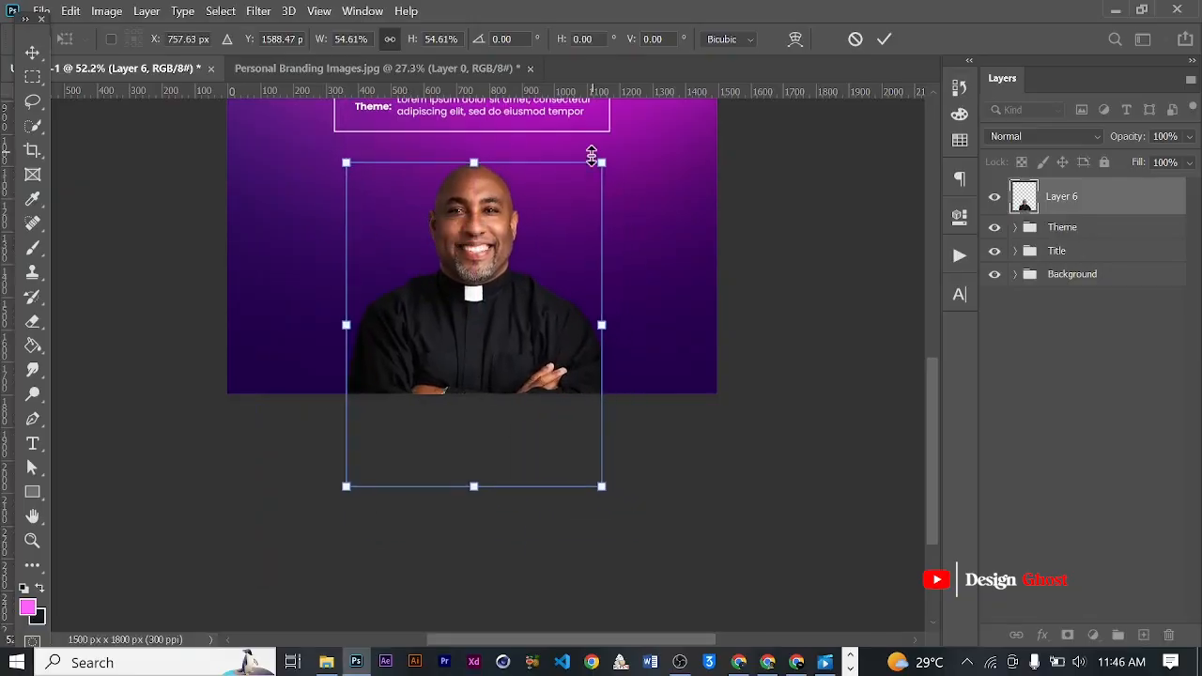
pyautogui.moveTo(601, 162); pyautogui.dragTo(596, 172)
pyautogui.moveTo(438, 265); pyautogui.dragTo(437, 242)
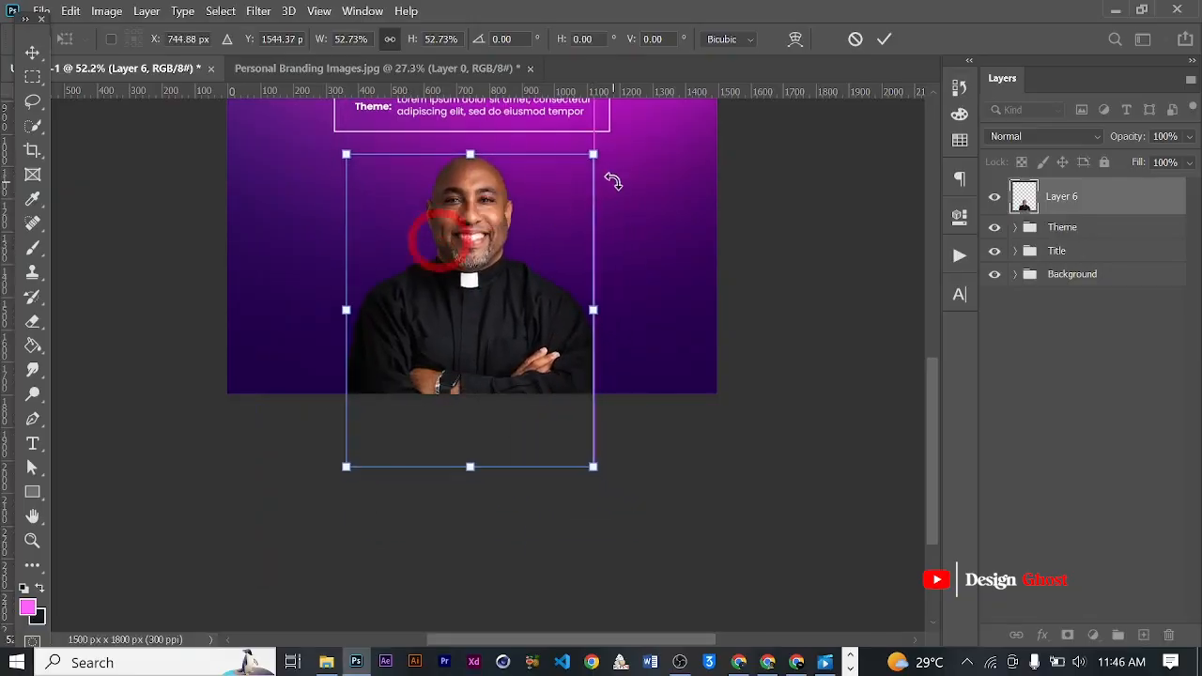
pyautogui.moveTo(592, 156); pyautogui.dragTo(584, 163)
pyautogui.moveTo(477, 260); pyautogui.dragTo(485, 246)
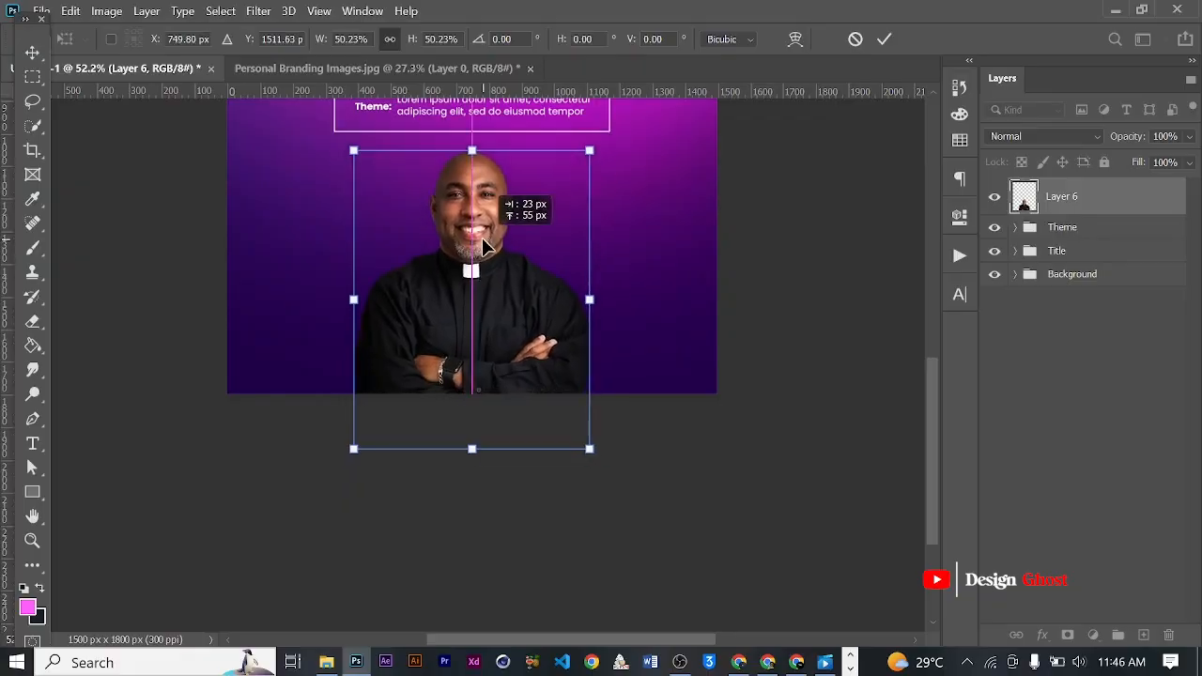
pyautogui.moveTo(592, 150); pyautogui.dragTo(571, 169)
pyautogui.moveTo(502, 281); pyautogui.dragTo(501, 259)
pyautogui.press('Return')
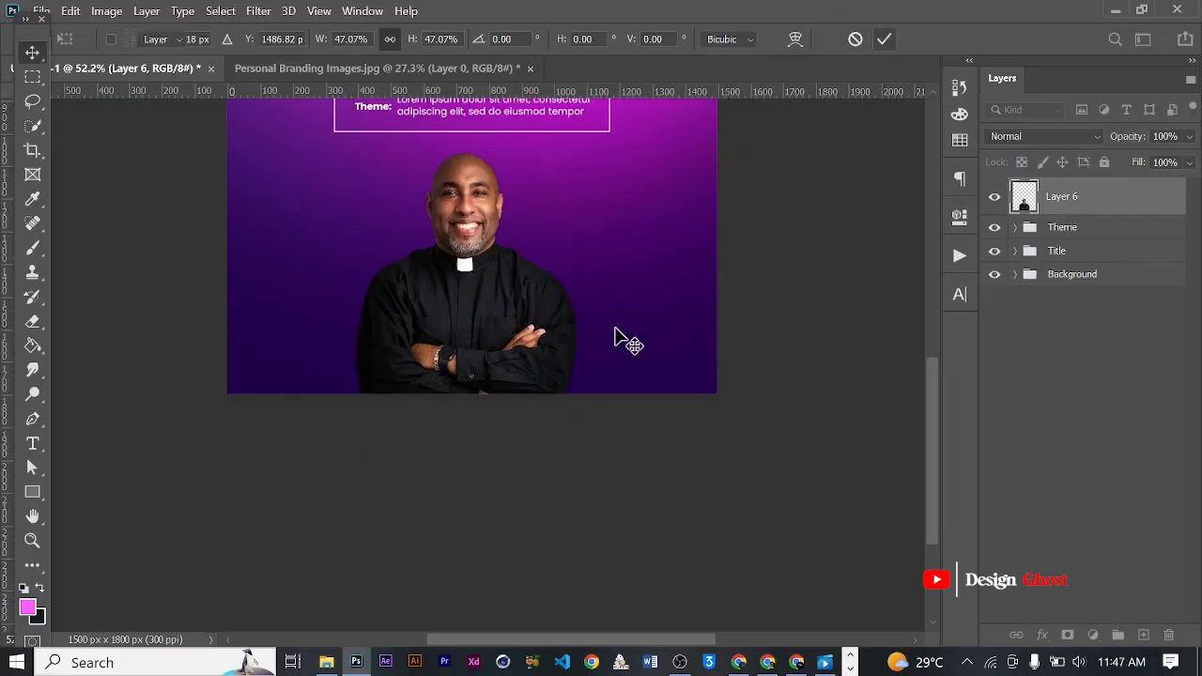
# - Copy the Pinterest portrait of the man in the brown checked suit and paste it into the flyer in Photoshop
pyautogui.hotkey('ctrl', '0')
pyautogui.scroll(-4, 556, 456)
pyautogui.scroll(4, 508, 476)
pyautogui.scroll(-4, 530, 445)
pyautogui.scroll(3, 533, 443)
pyautogui.scroll(1, 532, 443)
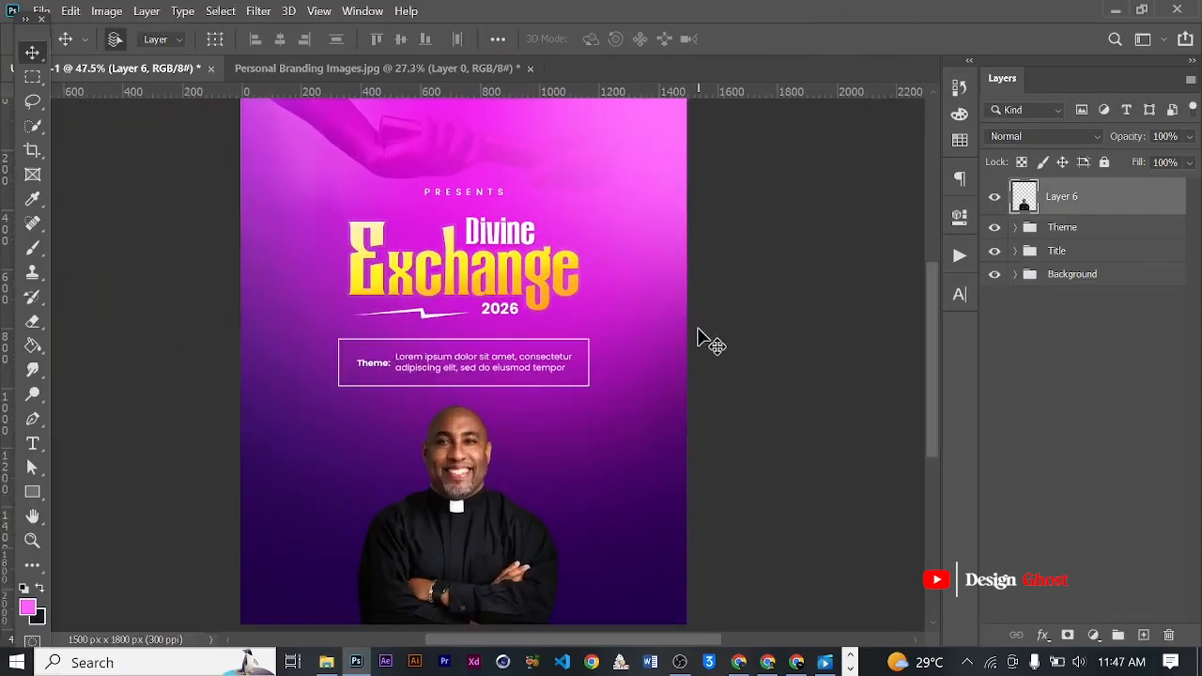
pyautogui.click(767, 661)
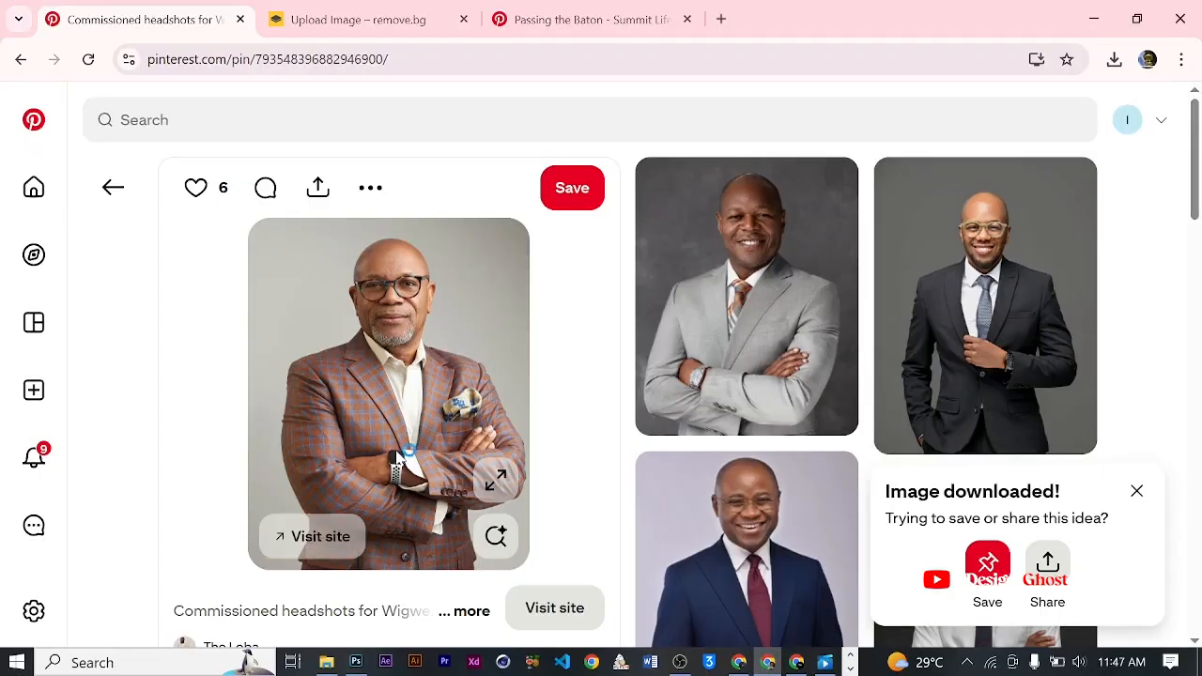
pyautogui.rightClick(409, 303)
pyautogui.click(469, 382)
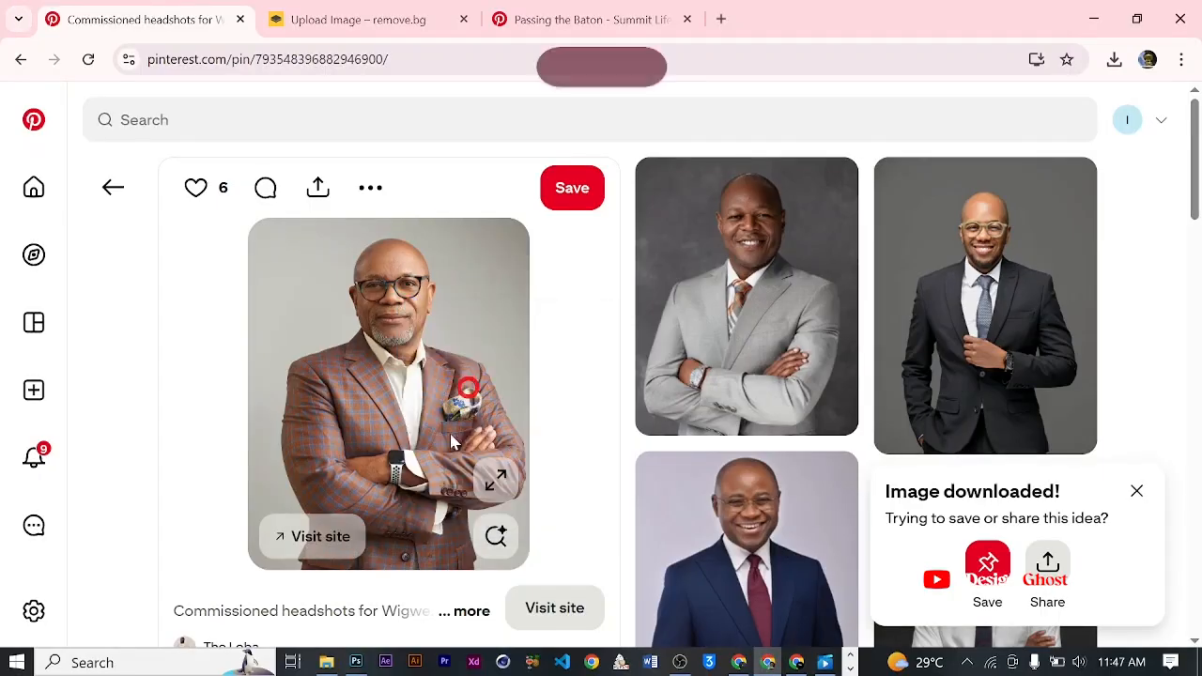
pyautogui.click(357, 661)
pyautogui.hotkey('ctrl', 'v')
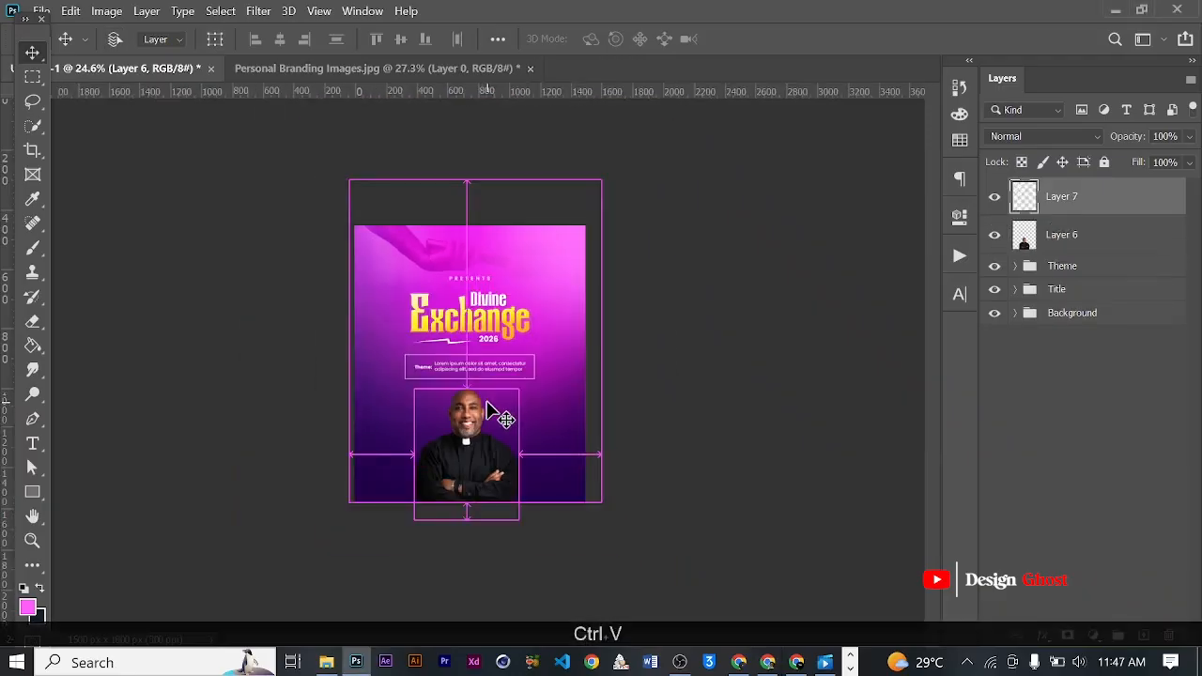
pyautogui.scroll(5, 485, 369)
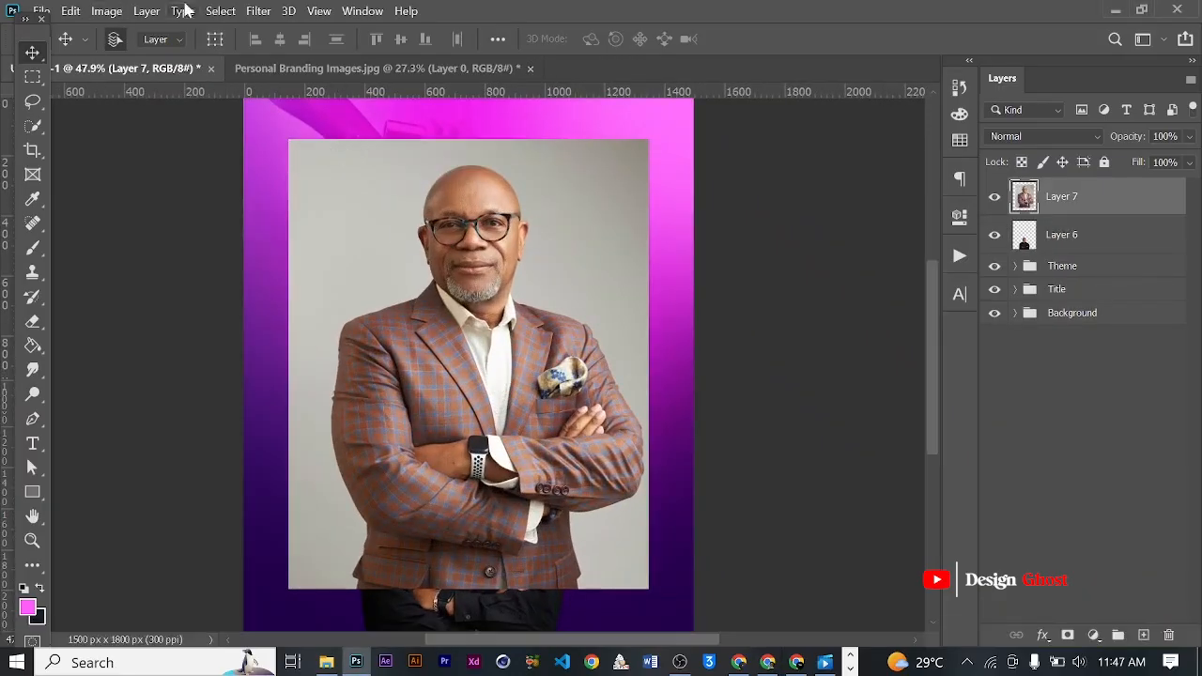
# - Isolate the man in the checked suit with Select Subject, delete the inverted selection's grey backdrop, and deselect
pyautogui.click(219, 11)
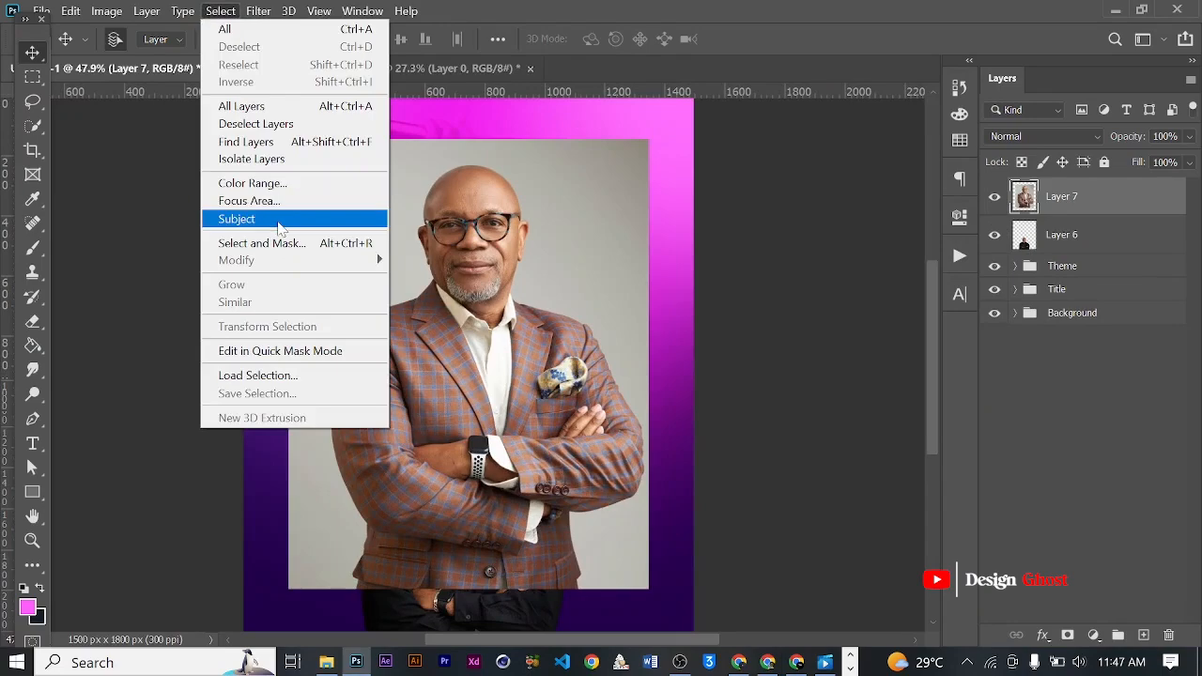
pyautogui.click(280, 221)
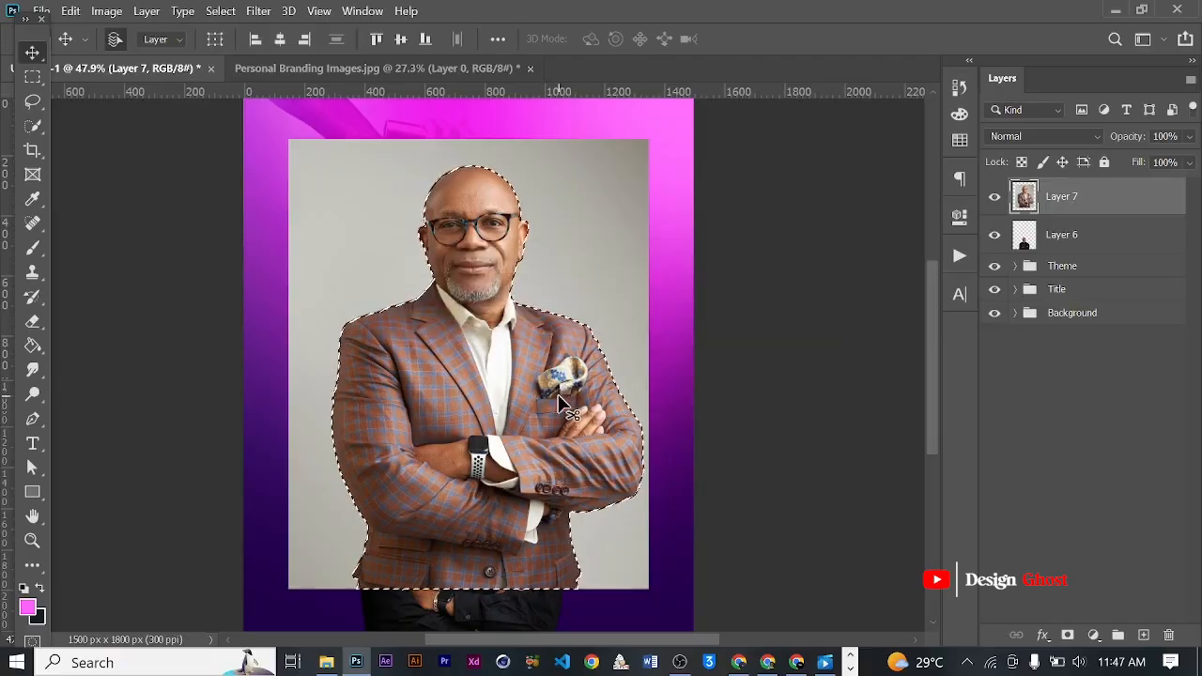
pyautogui.click(221, 12)
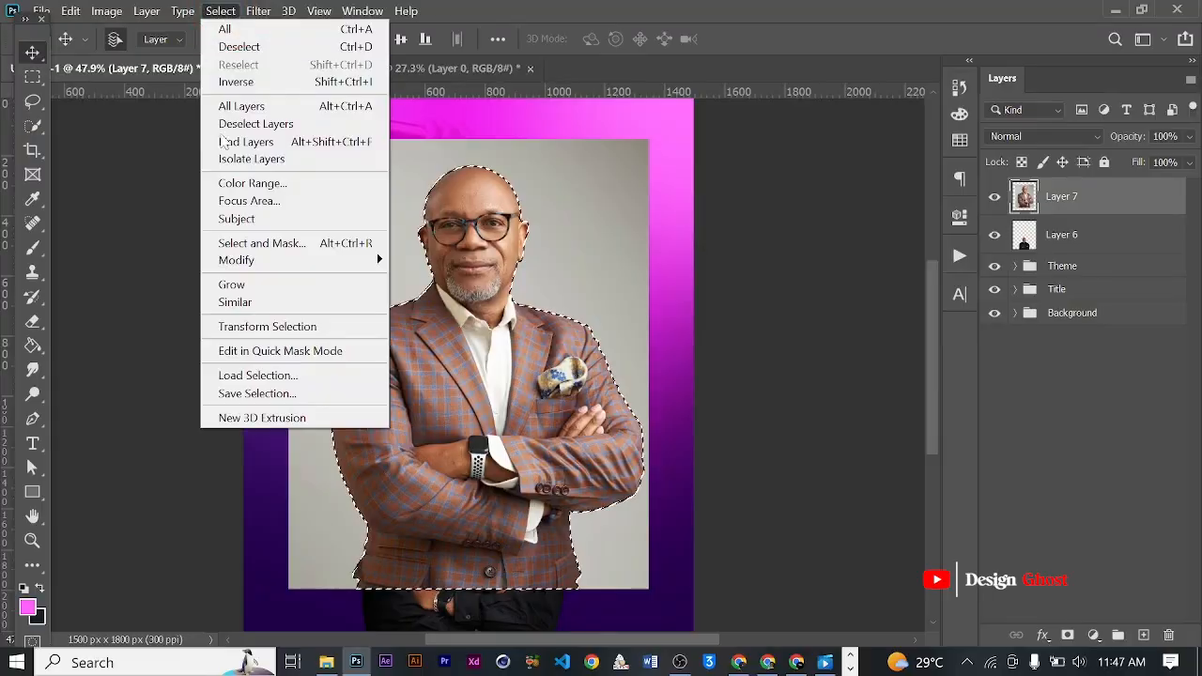
pyautogui.click(236, 82)
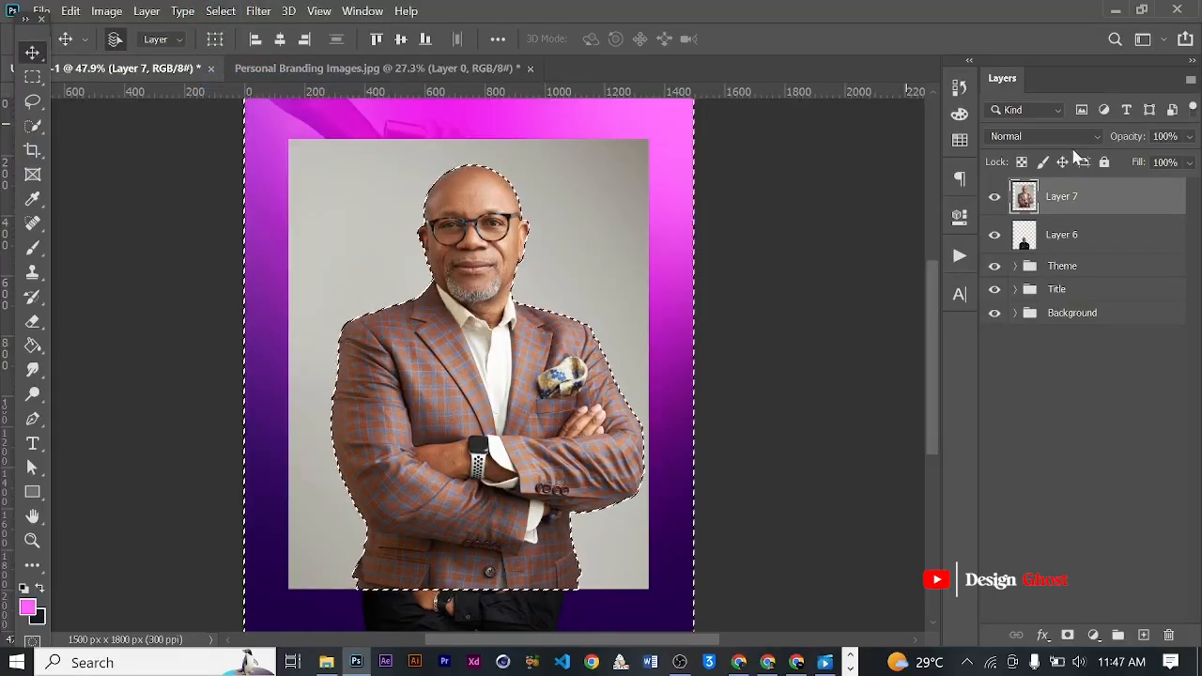
pyautogui.press('BackSpace')
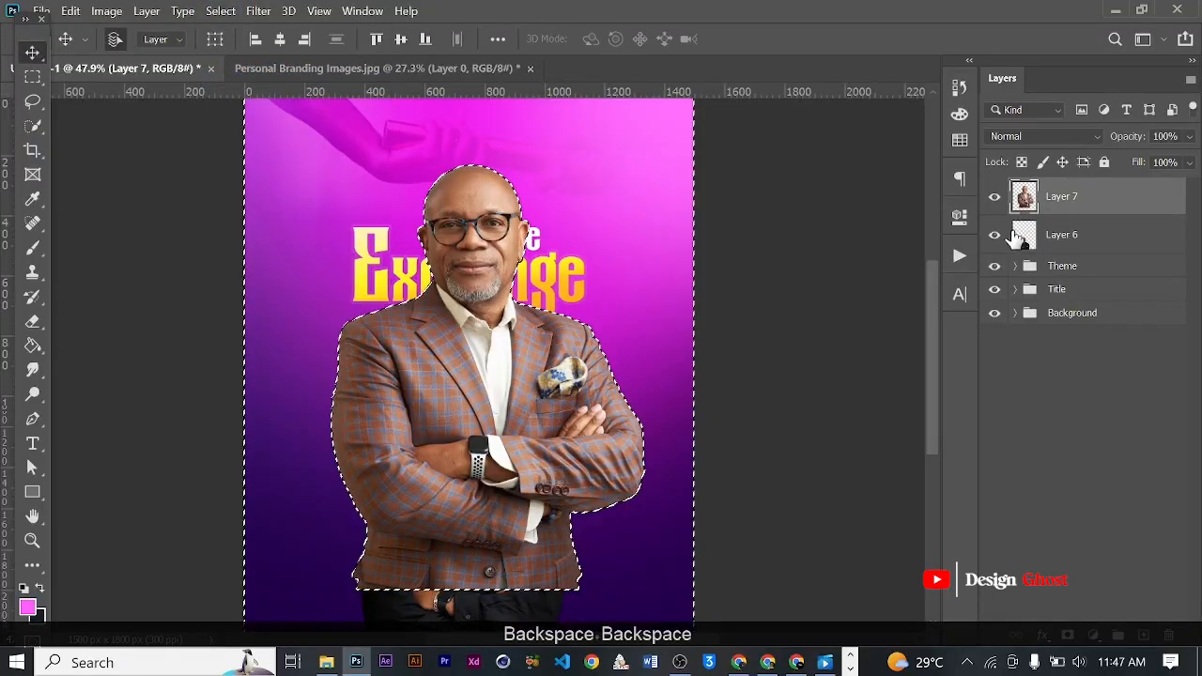
pyautogui.hotkey('ctrl', 'd')
pyautogui.scroll(-2, 739, 177)
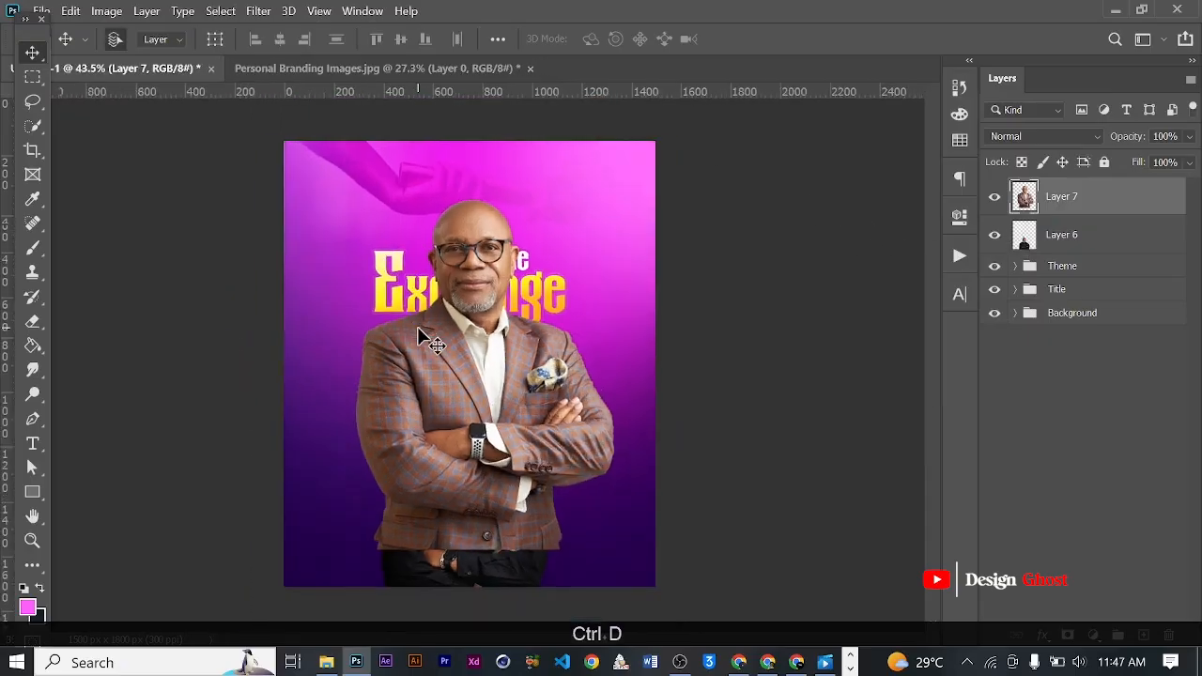
# - Scale the checked-suit cutout to about 55.5% and place it at the flyer's bottom, overlapping the clergyman's right side
pyautogui.scroll(4, 433, 329)
pyautogui.moveTo(696, 138); pyautogui.dragTo(511, 347)
pyautogui.scroll(-5, 433, 458)
pyautogui.moveTo(432, 458); pyautogui.dragTo(532, 512)
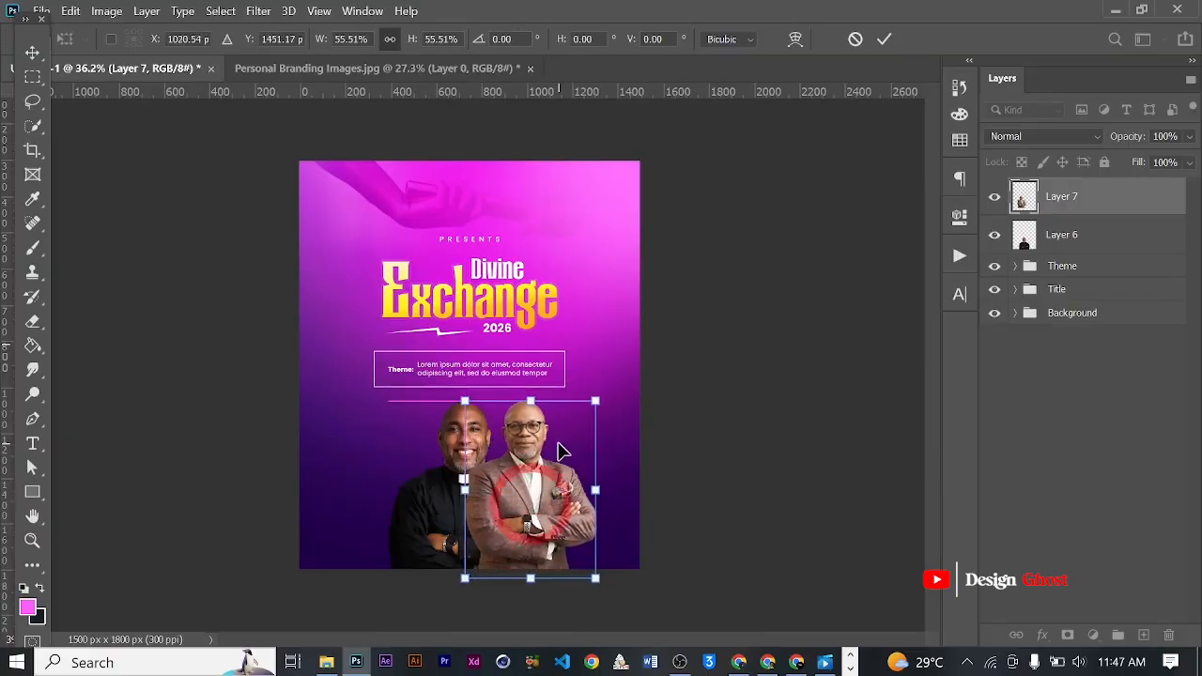
pyautogui.scroll(2, 557, 442)
pyautogui.press('Return')
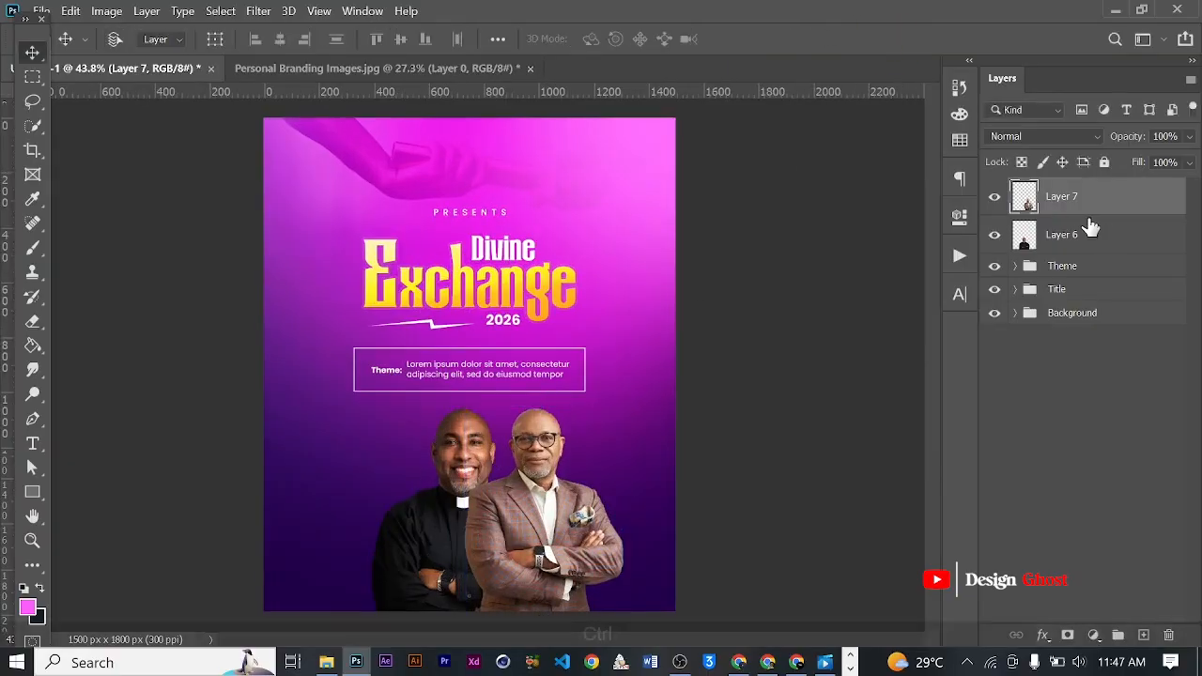
# - Move the checked-suit portrait layer beneath the clergyman's layer so he stands behind him
pyautogui.hotkey('ctrl', '[')
pyautogui.scroll(5, 611, 420)
pyautogui.moveTo(531, 526); pyautogui.dragTo(558, 258)
pyautogui.scroll(1, 556, 256)
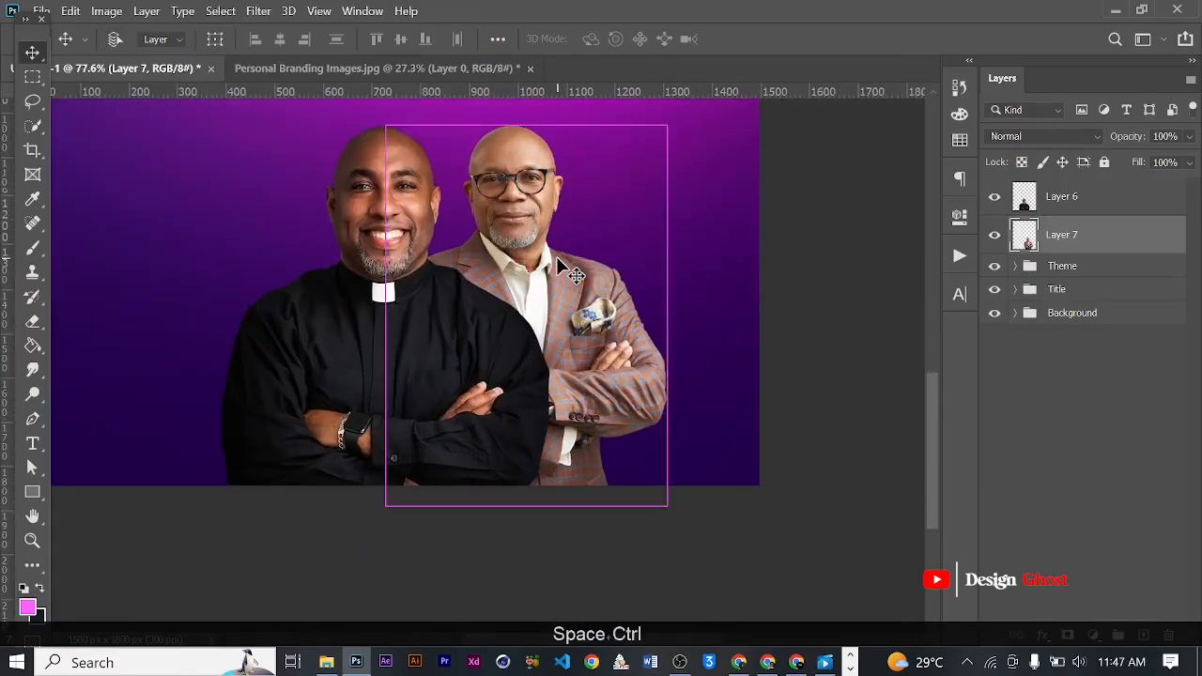
# - Enlarge the checked-suit portrait to match the clergyman's size, keeping their heads level and his body running off the flyer's bottom edge
pyautogui.hotkey('ctrl', 't')
pyautogui.moveTo(669, 507); pyautogui.dragTo(699, 545)
pyautogui.scroll(2, 545, 220)
pyautogui.scroll(-2, 416, 184)
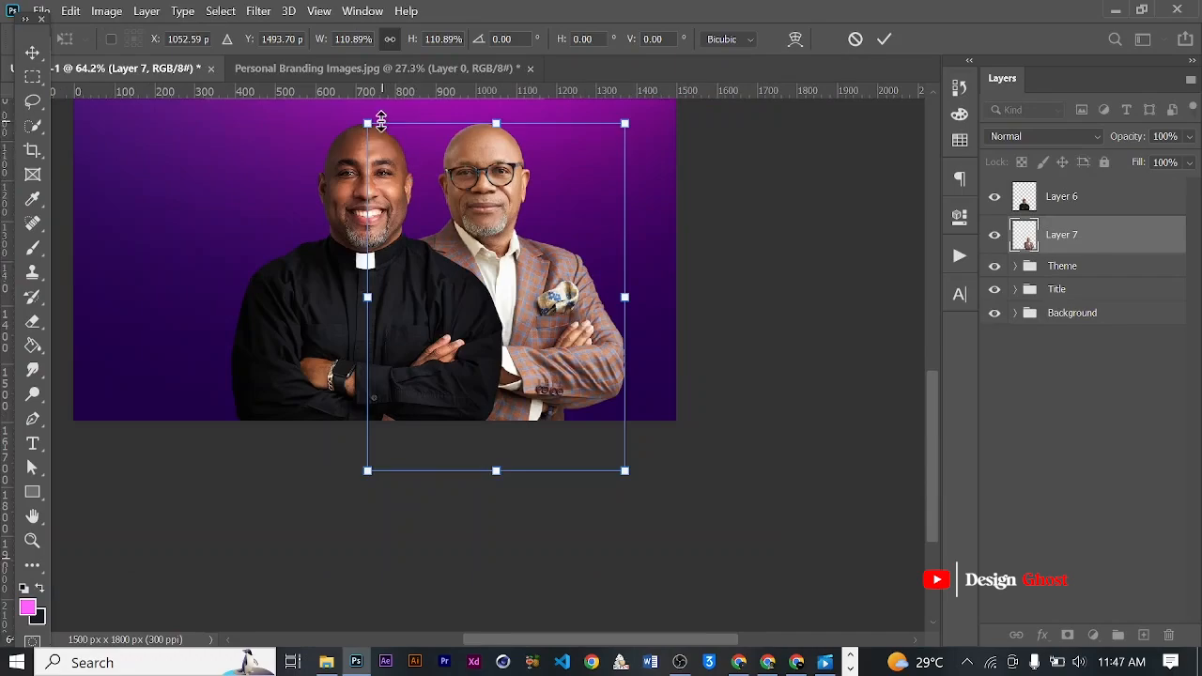
pyautogui.moveTo(362, 122); pyautogui.dragTo(358, 113)
pyautogui.scroll(-1, 585, 397)
pyautogui.moveTo(621, 462); pyautogui.dragTo(632, 476)
pyautogui.moveTo(549, 287); pyautogui.dragTo(537, 296)
pyautogui.press('Return')
pyautogui.hotkey('ctrl', '0')
# - Nudge the checked-suit portrait three increments left, closer to the clergyman
pyautogui.scroll(2, 543, 459)
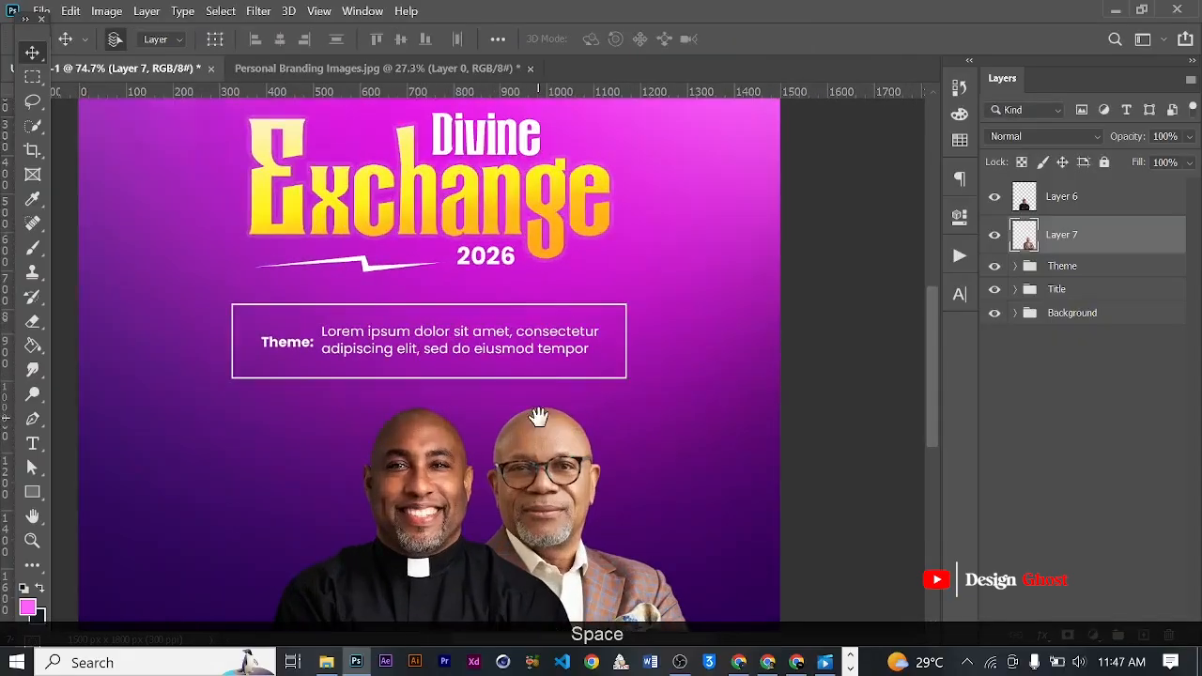
pyautogui.moveTo(536, 416); pyautogui.dragTo(542, 267)
pyautogui.press('Left')
pyautogui.press('Left')
pyautogui.press('Left')
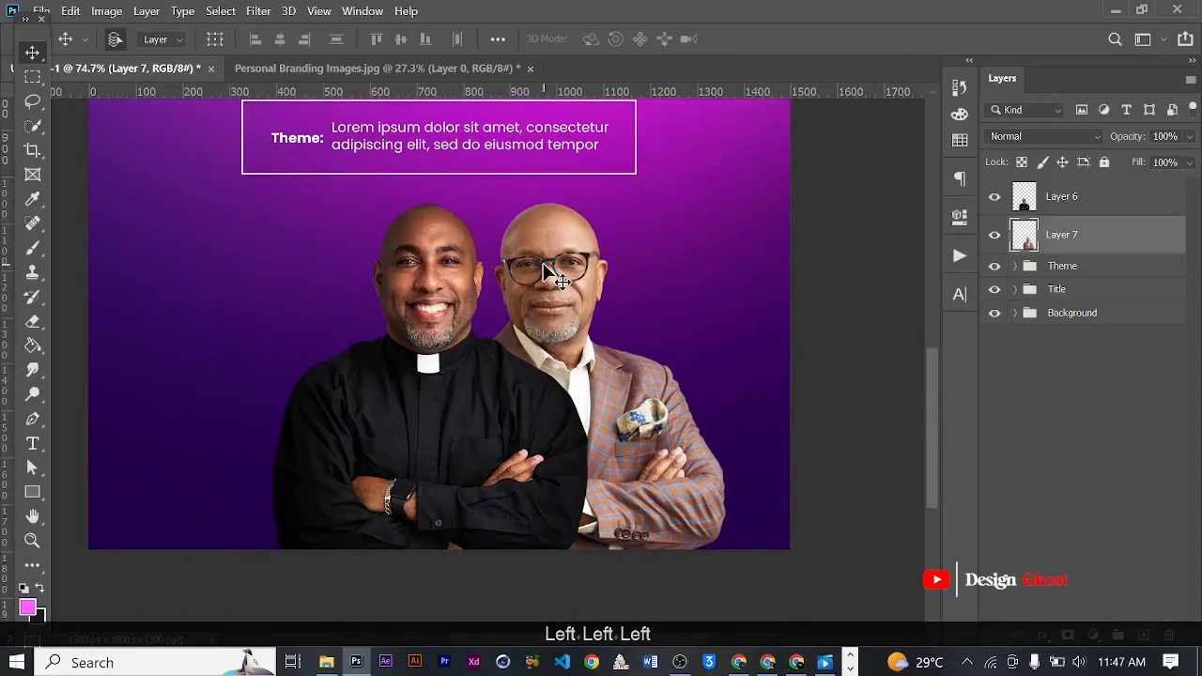
pyautogui.hotkey('ctrl', '0')
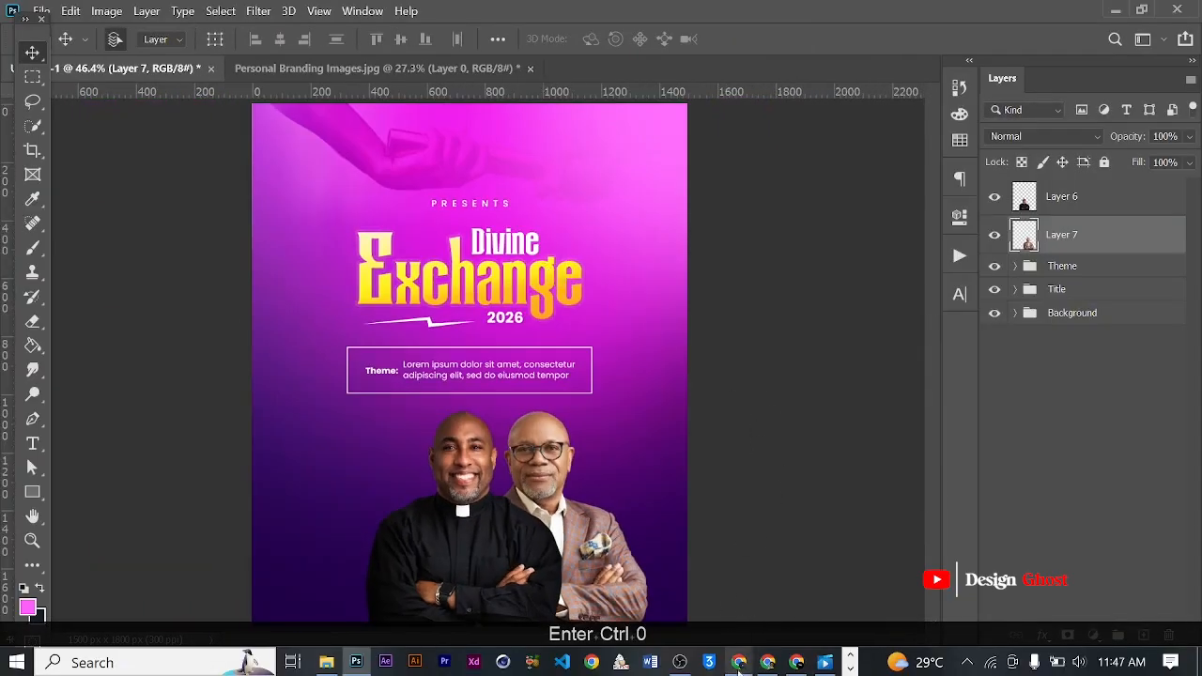
# - Open the Pinterest pin of the smiling man in the light grey suit, copy the image, and paste it into the Photoshop flyer
pyautogui.click(767, 662)
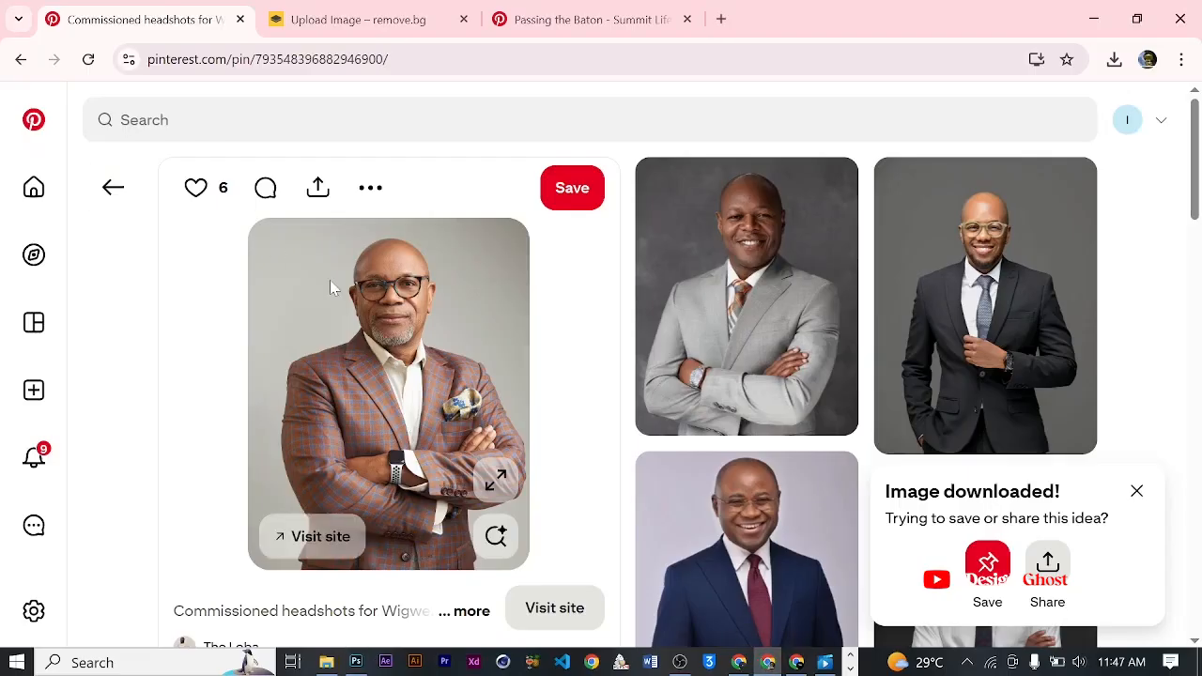
pyautogui.scroll(-2, 329, 279)
pyautogui.scroll(3, 733, 245)
pyautogui.click(786, 319)
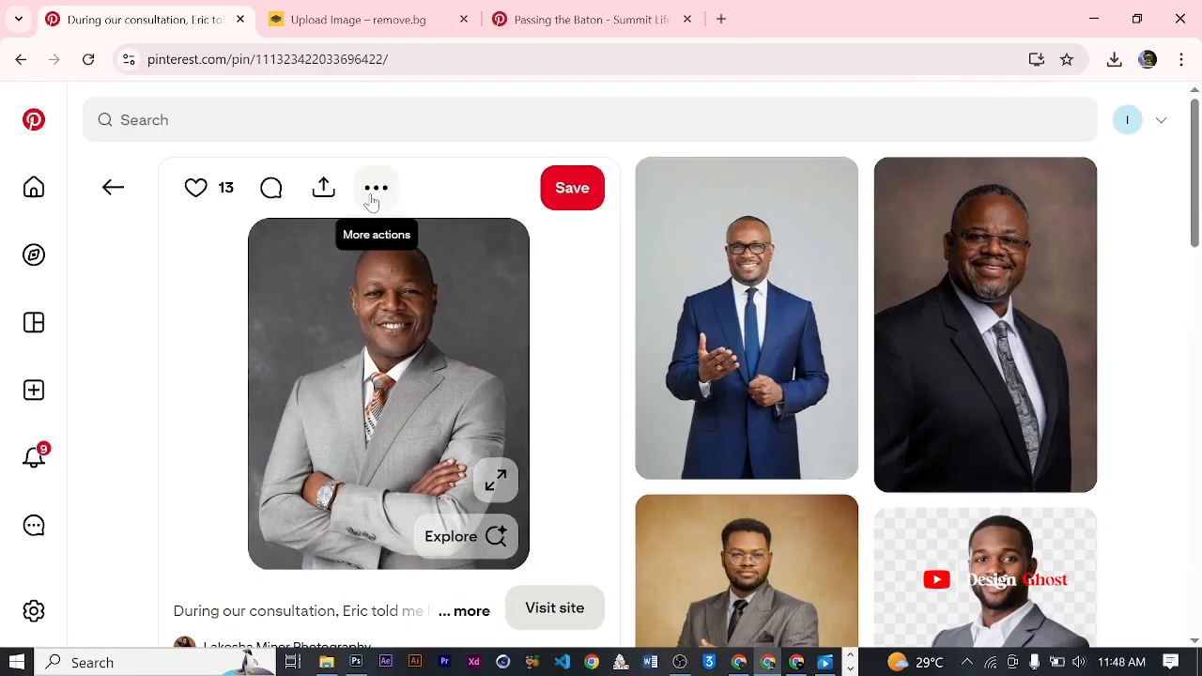
pyautogui.rightClick(395, 272)
pyautogui.click(470, 347)
pyautogui.click(356, 662)
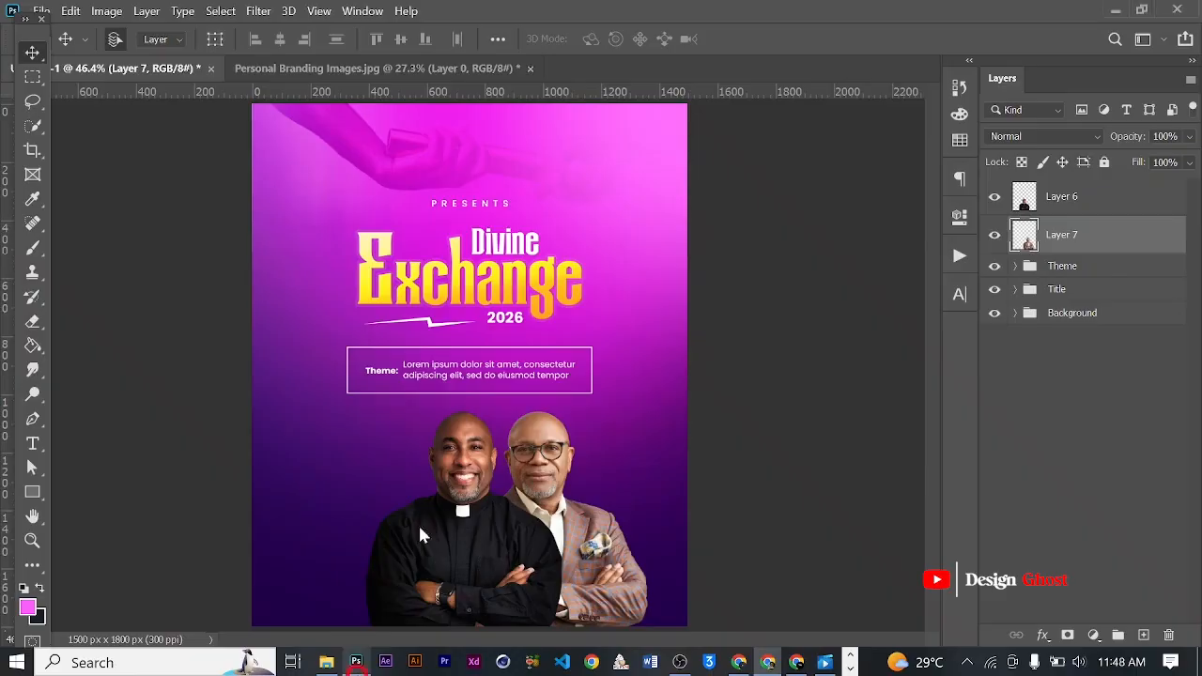
pyautogui.hotkey('ctrl', 'v')
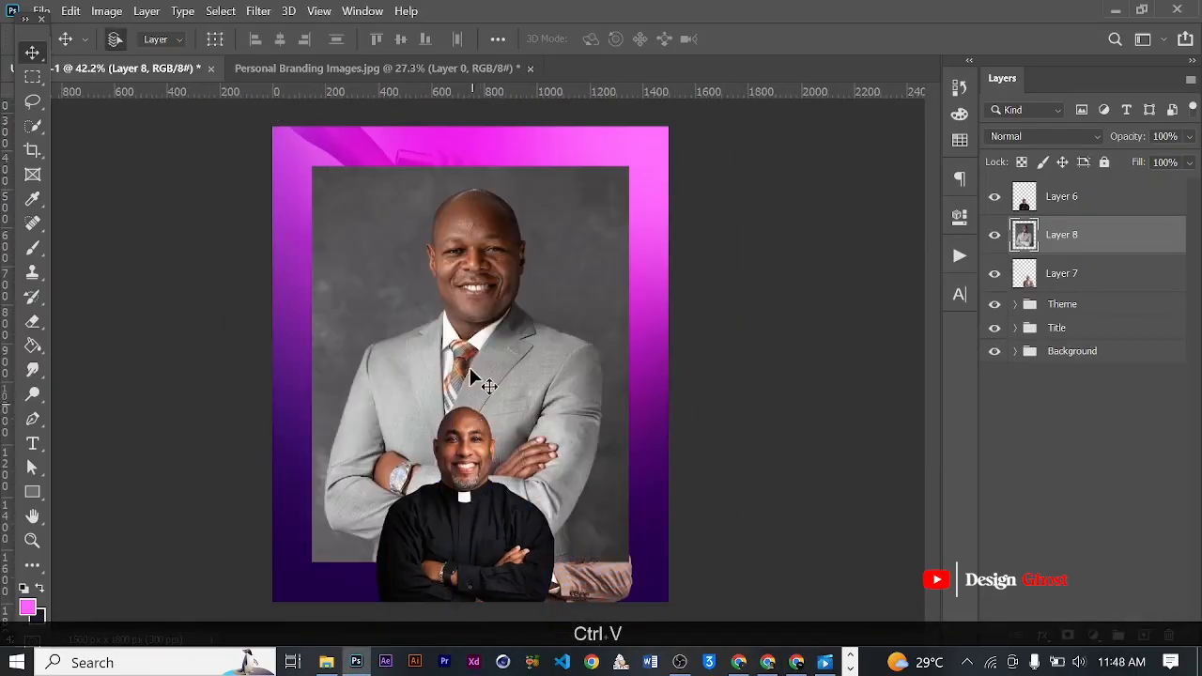
# - Bring the grey-suit photo layer to the top of the stack and select the man with Select Subject
pyautogui.scroll(1, 483, 319)
pyautogui.hotkey('ctrl', ']')
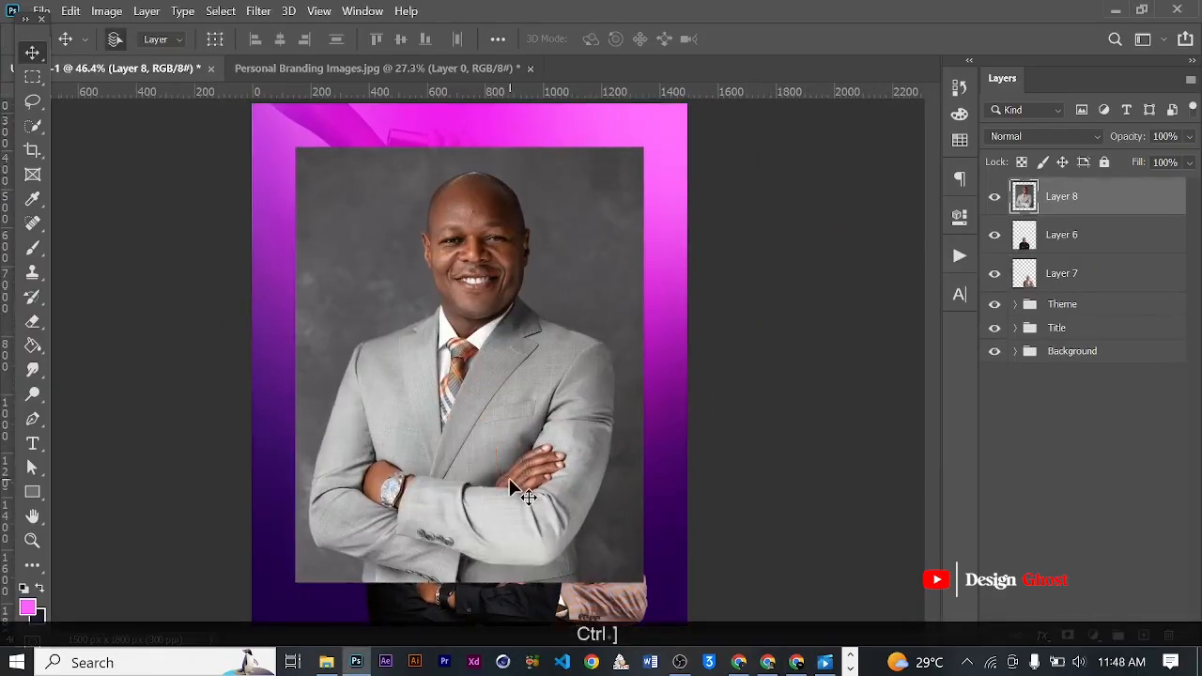
pyautogui.click(220, 10)
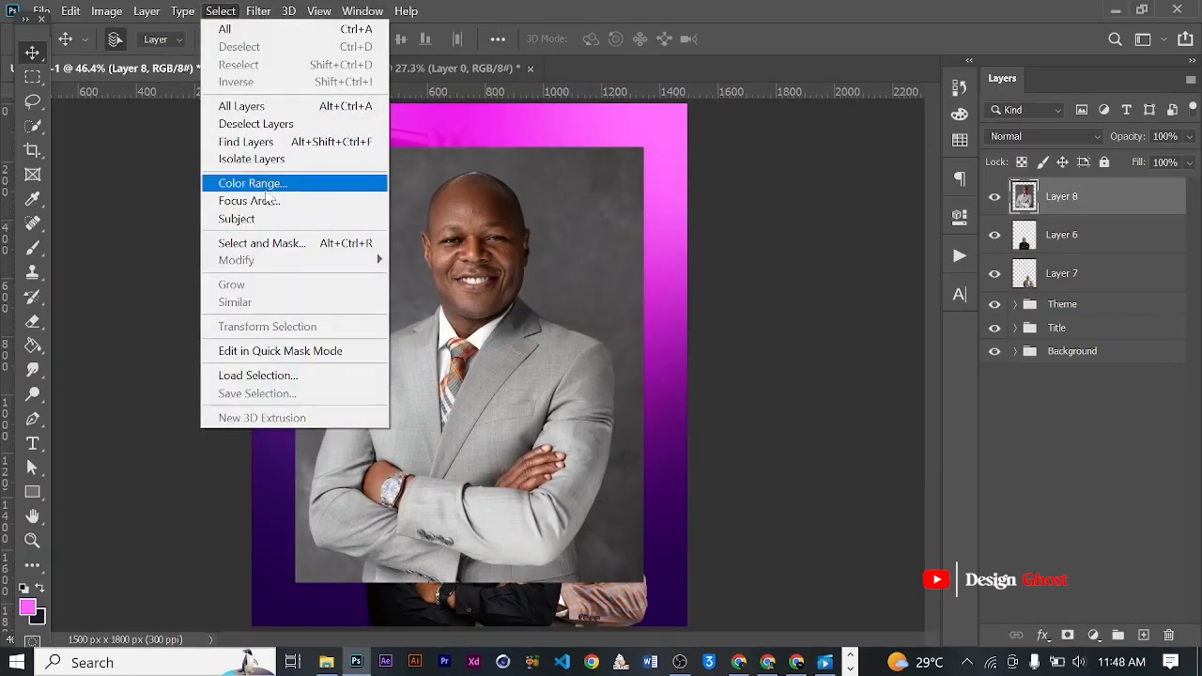
pyautogui.click(309, 218)
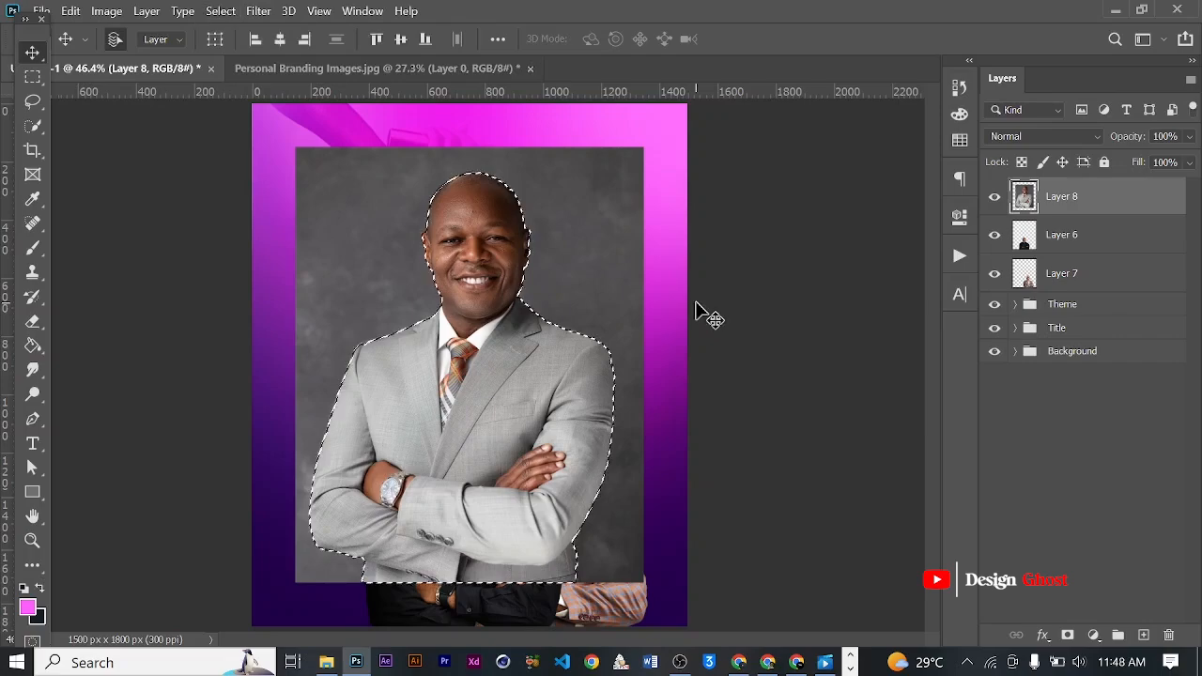
# - Invert the selection, delete the dark studio backdrop around the grey-suited man, and deselect
pyautogui.click(221, 10)
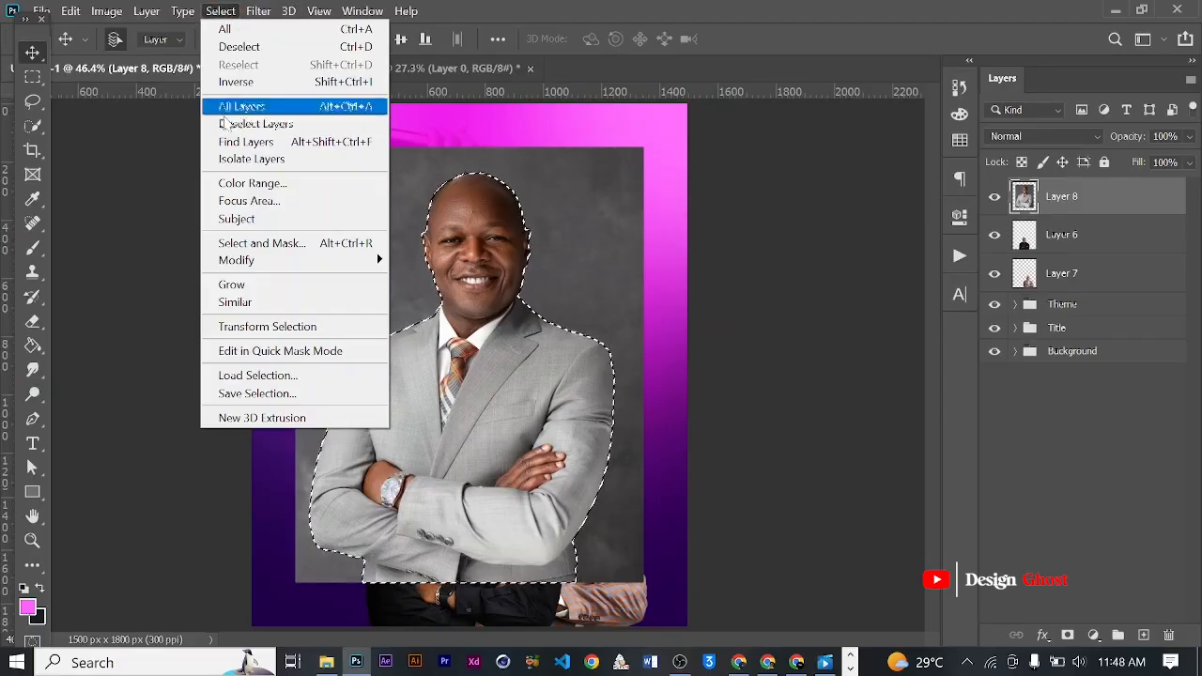
pyautogui.click(230, 78)
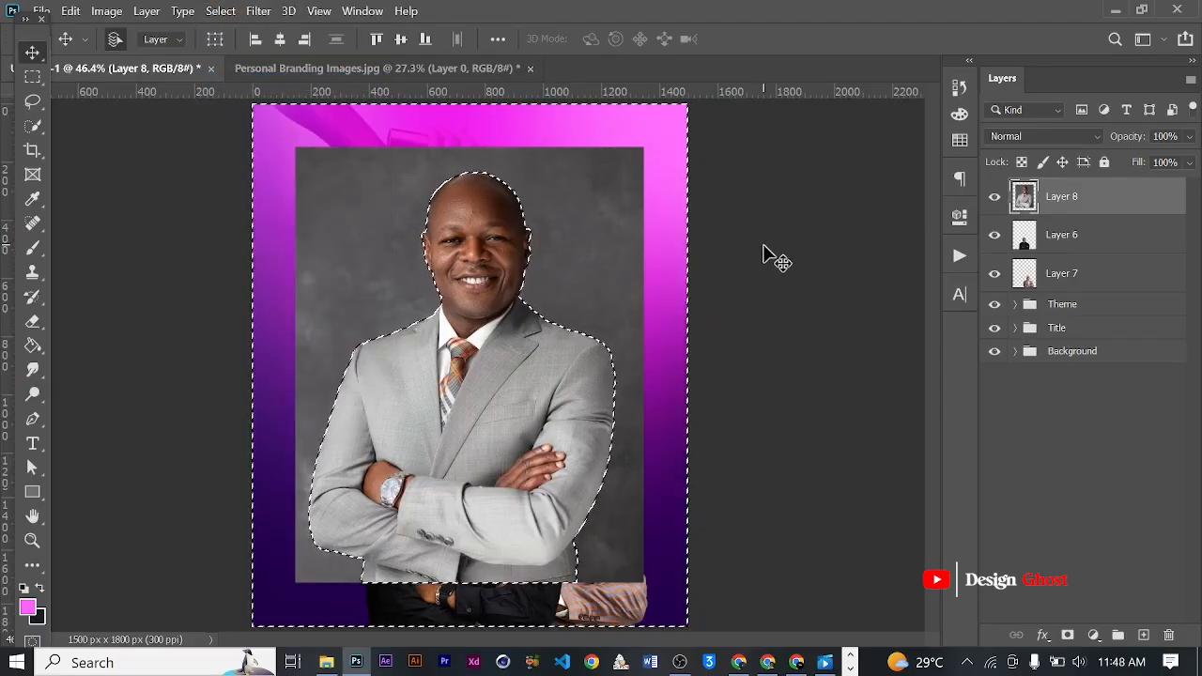
pyautogui.press('BackSpace')
pyautogui.press('BackSpace')
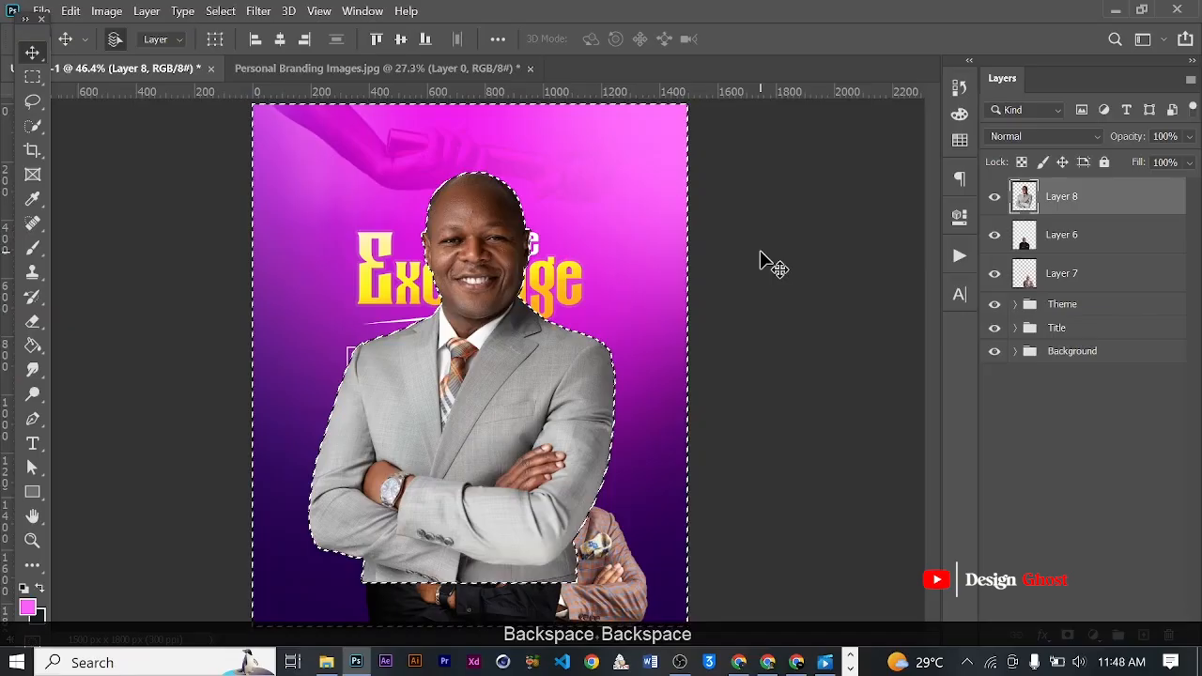
pyautogui.hotkey('ctrl', 'd')
pyautogui.scroll(-3, 567, 266)
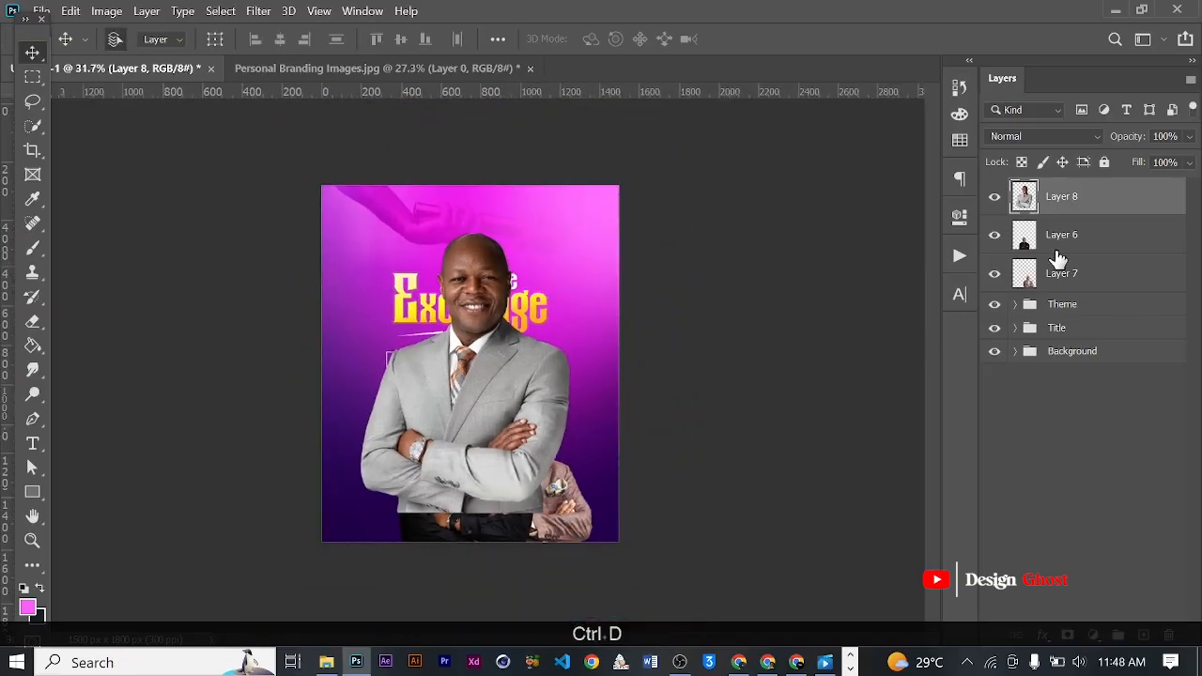
# - Move the grey-suit layer beneath the other two portraits, scale it to about 65%, and place the man beside the clergyman, opposite the checked-suit man
pyautogui.moveTo(1084, 198); pyautogui.dragTo(1077, 280)
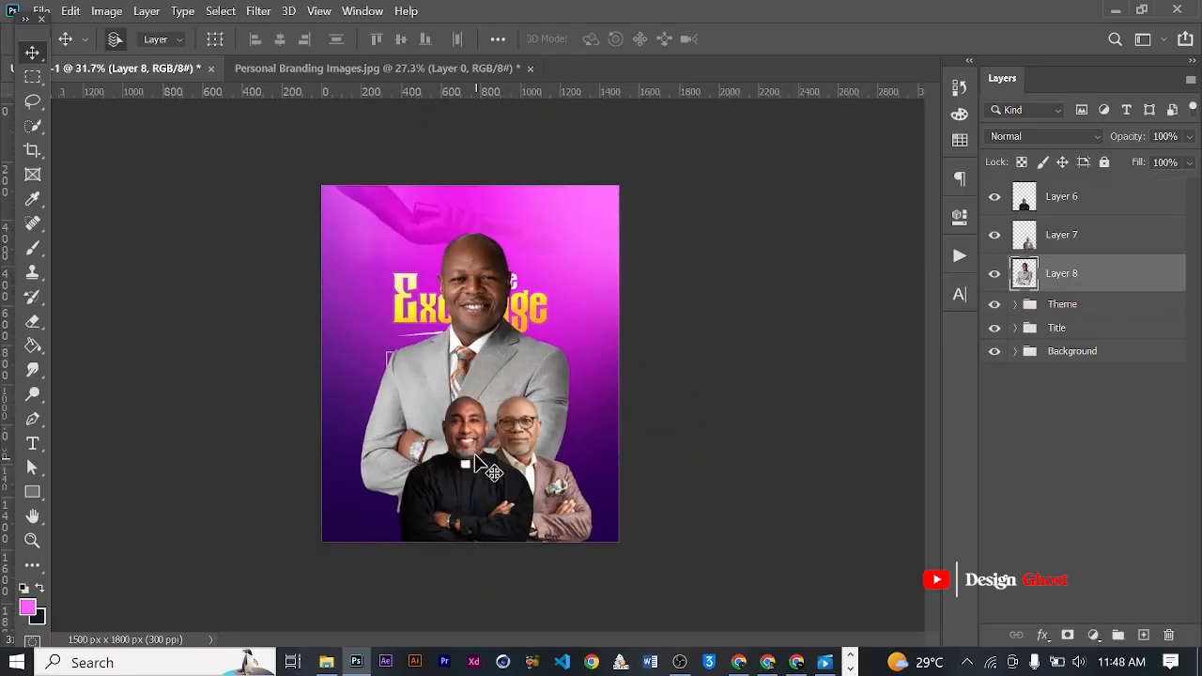
pyautogui.scroll(2, 556, 359)
pyautogui.hotkey('ctrl', 't')
pyautogui.moveTo(588, 202); pyautogui.dragTo(500, 322)
pyautogui.scroll(2, 497, 329)
pyautogui.moveTo(481, 365); pyautogui.dragTo(516, 132)
pyautogui.moveTo(480, 202); pyautogui.dragTo(423, 314)
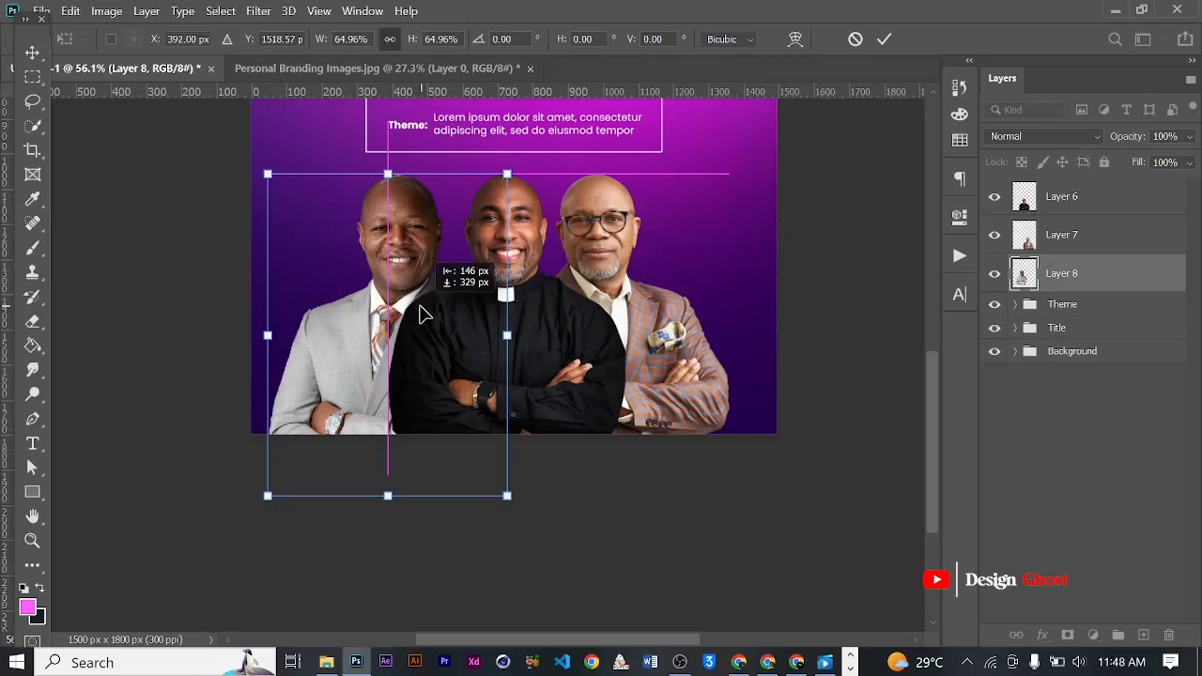
# - Shift the grey-suited man about 15 px closer to the clergyman and apply the transform
pyautogui.scroll(3, 488, 280)
pyautogui.moveTo(378, 259); pyautogui.dragTo(386, 259)
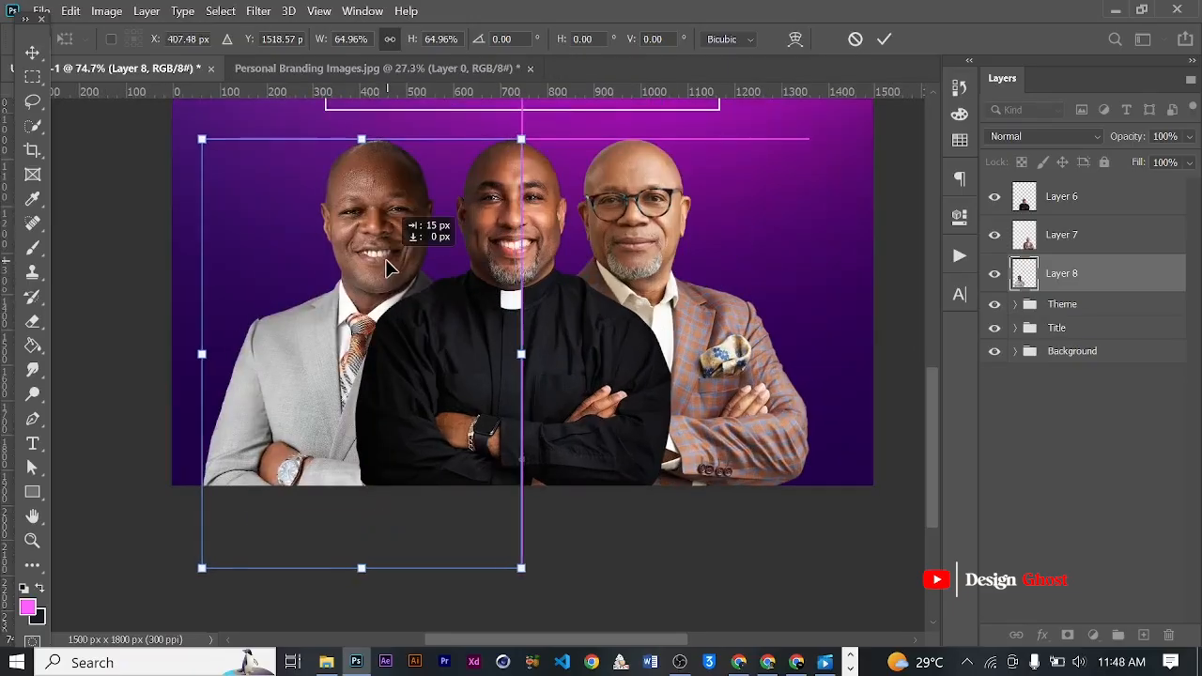
pyautogui.hotkey('ctrl', '0')
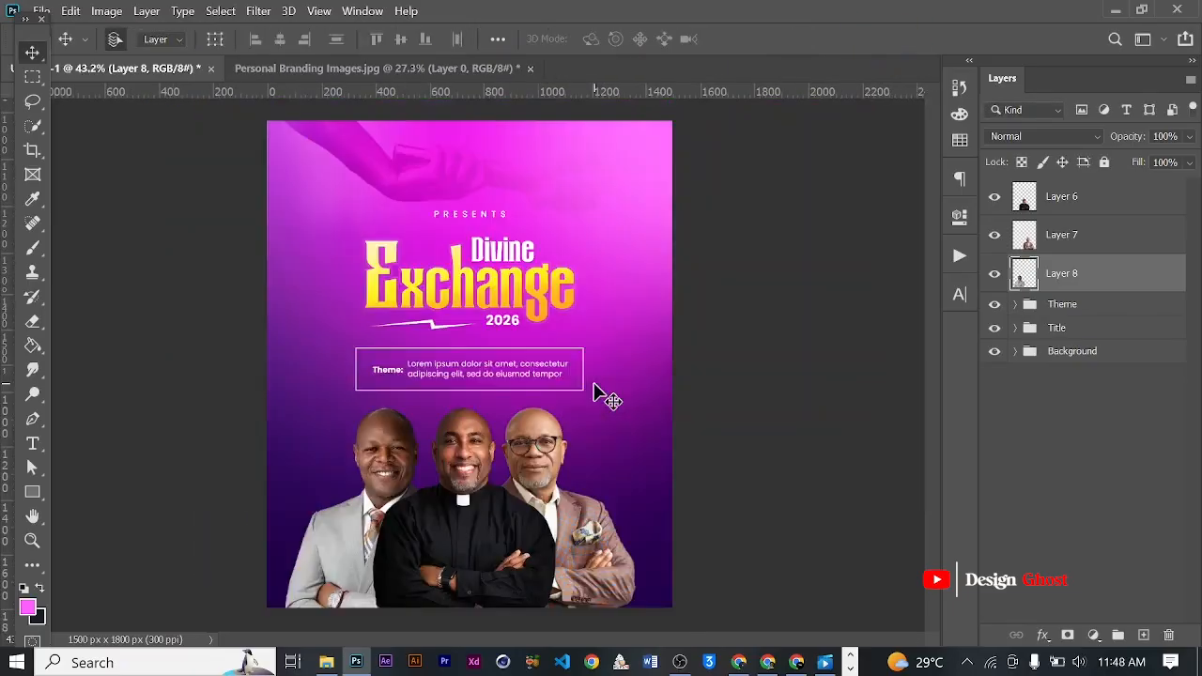
pyautogui.press('Return')
pyautogui.hotkey('ctrl', '0')
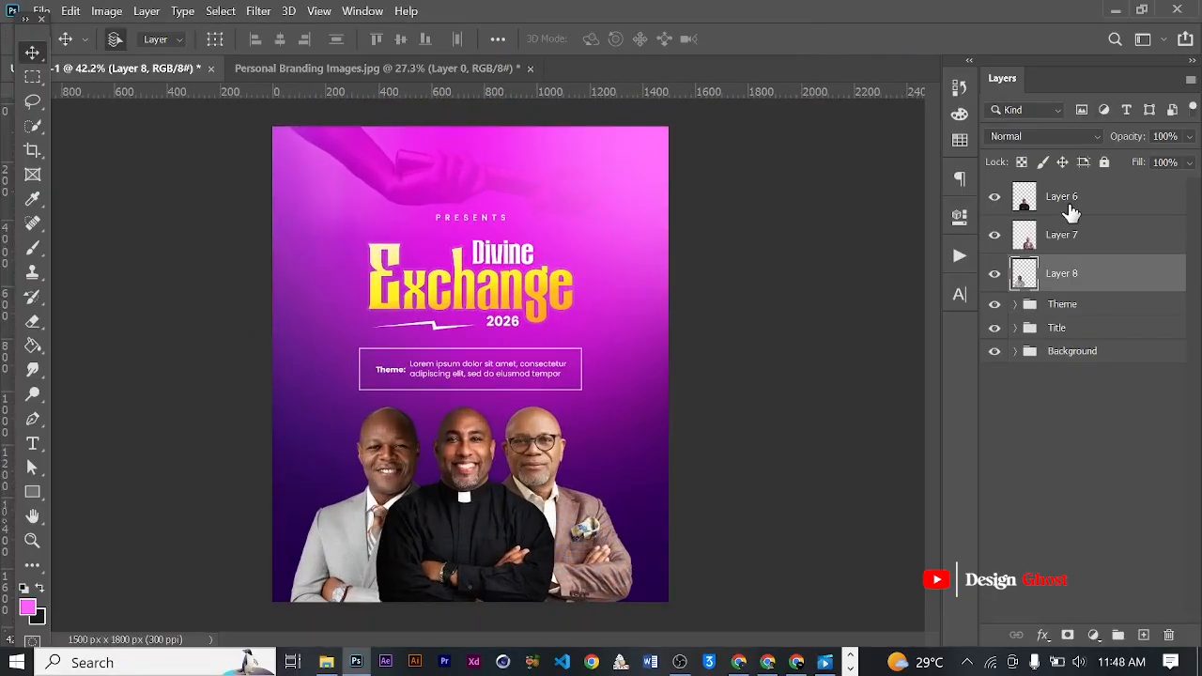
# - Group the three portrait layers and name the group Images
pyautogui.keyDown('shift'); pyautogui.click(1070, 199); pyautogui.keyUp('shift')
pyautogui.hotkey('ctrl', 'g')
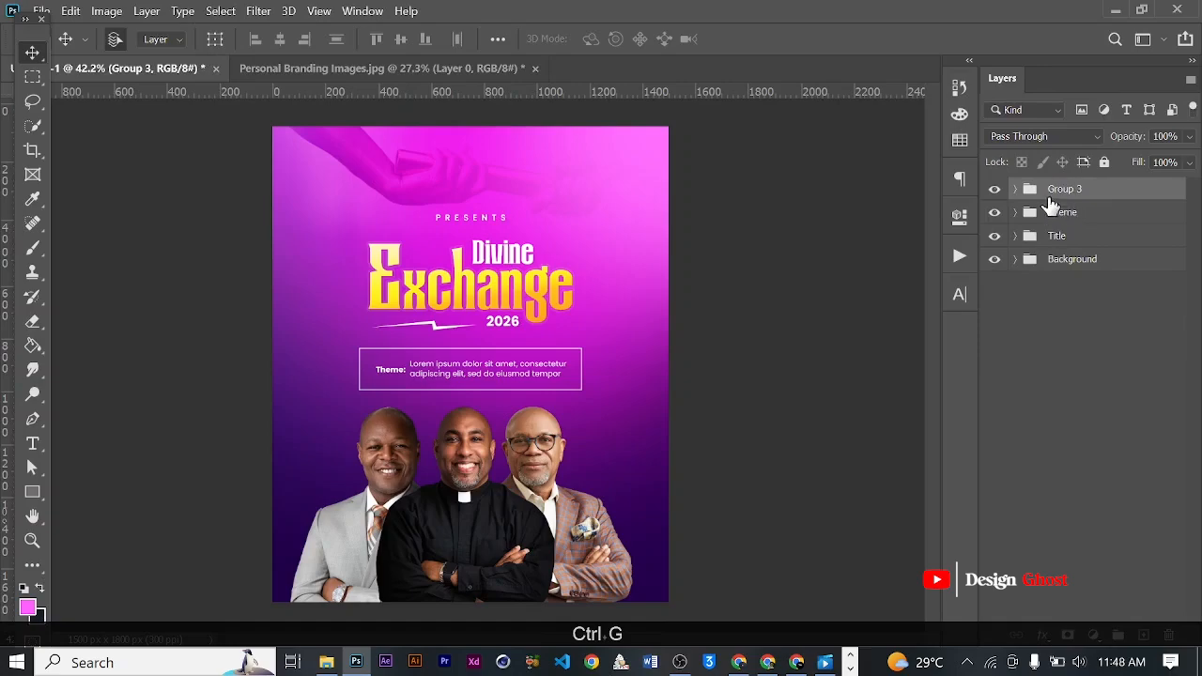
pyautogui.write('I')
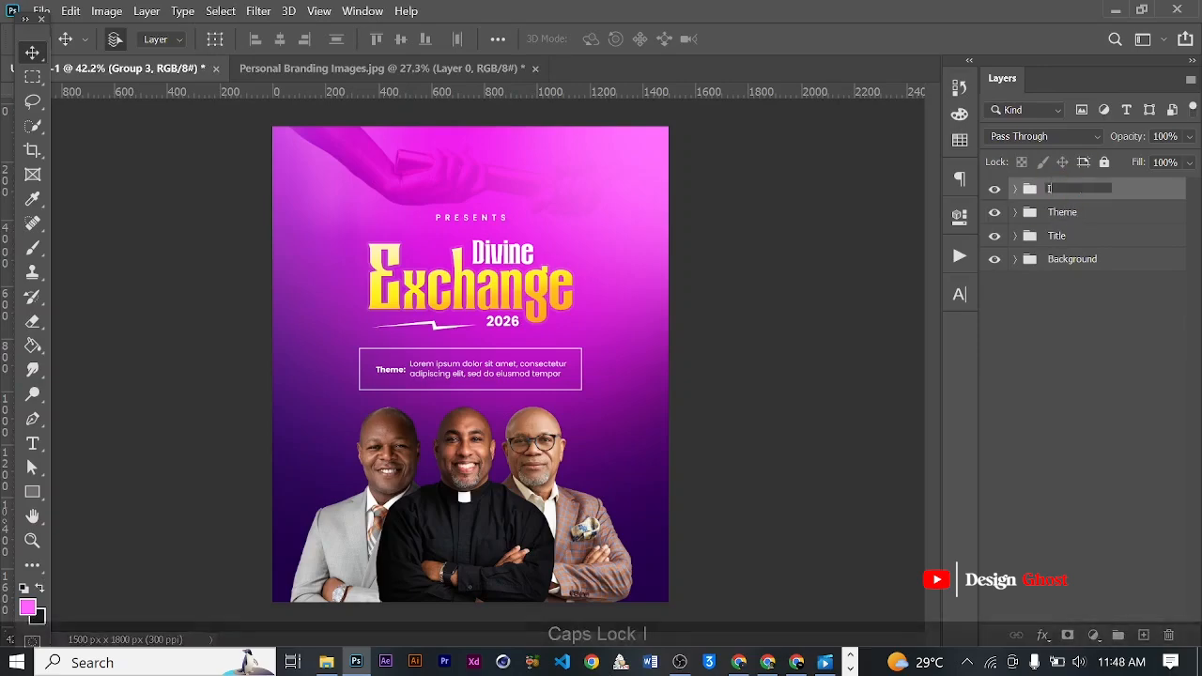
pyautogui.write('mmages')
pyautogui.press('Return')
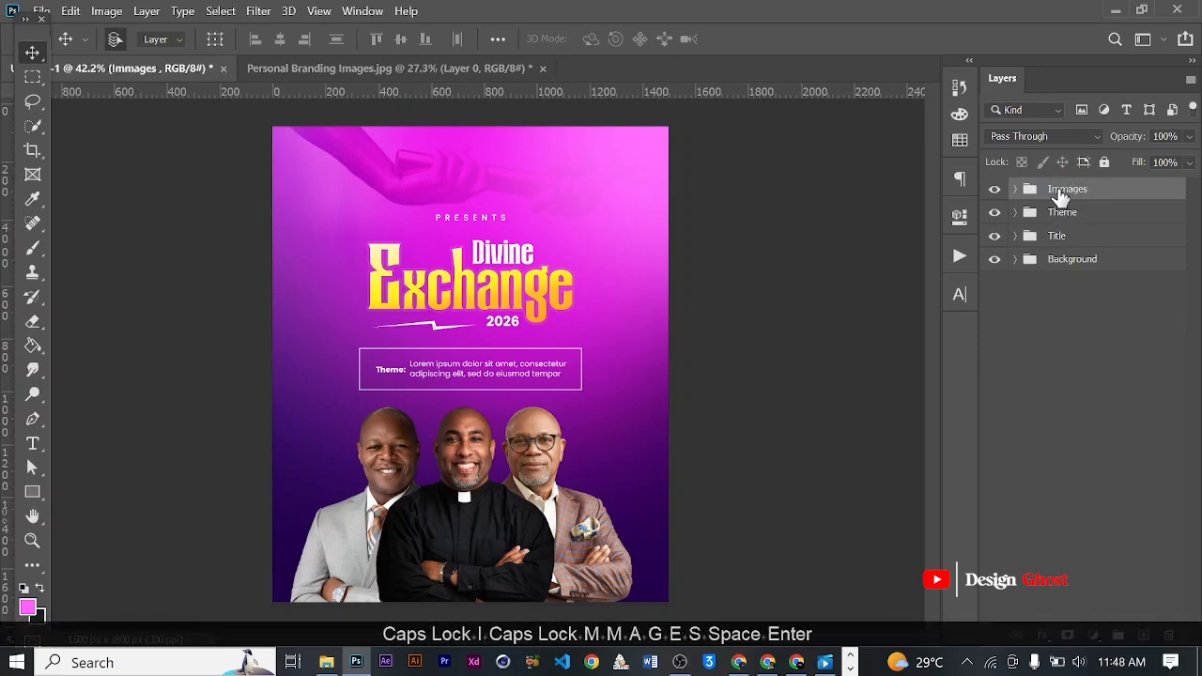
pyautogui.doubleClick(1059, 190)
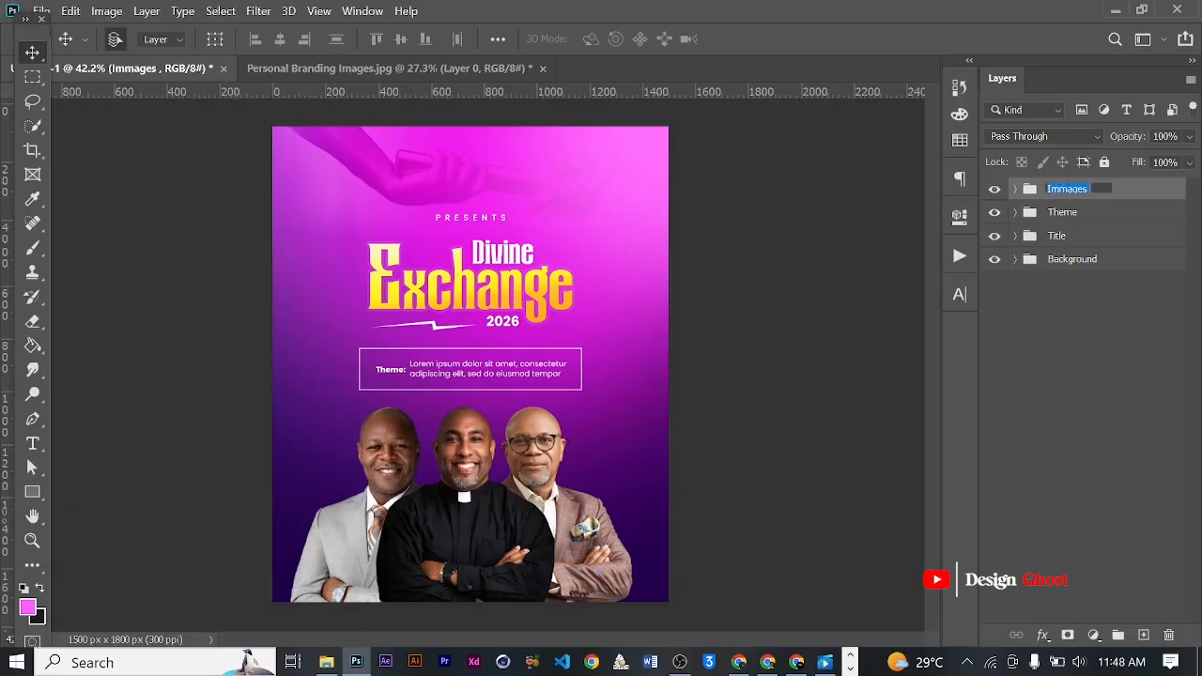
pyautogui.press('BackSpace')
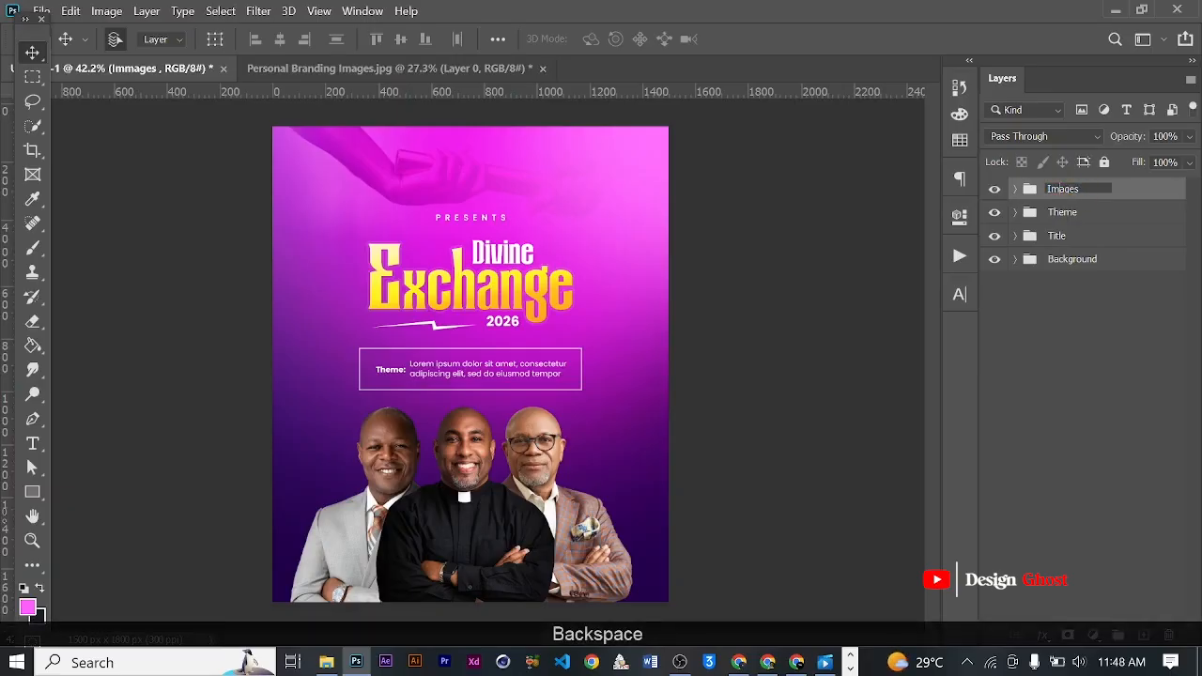
pyautogui.press('Return')
# - Center the Images group horizontally on the canvas, then clear the selection
pyautogui.hotkey('ctrl', '-')
pyautogui.hotkey('ctrl', '-')
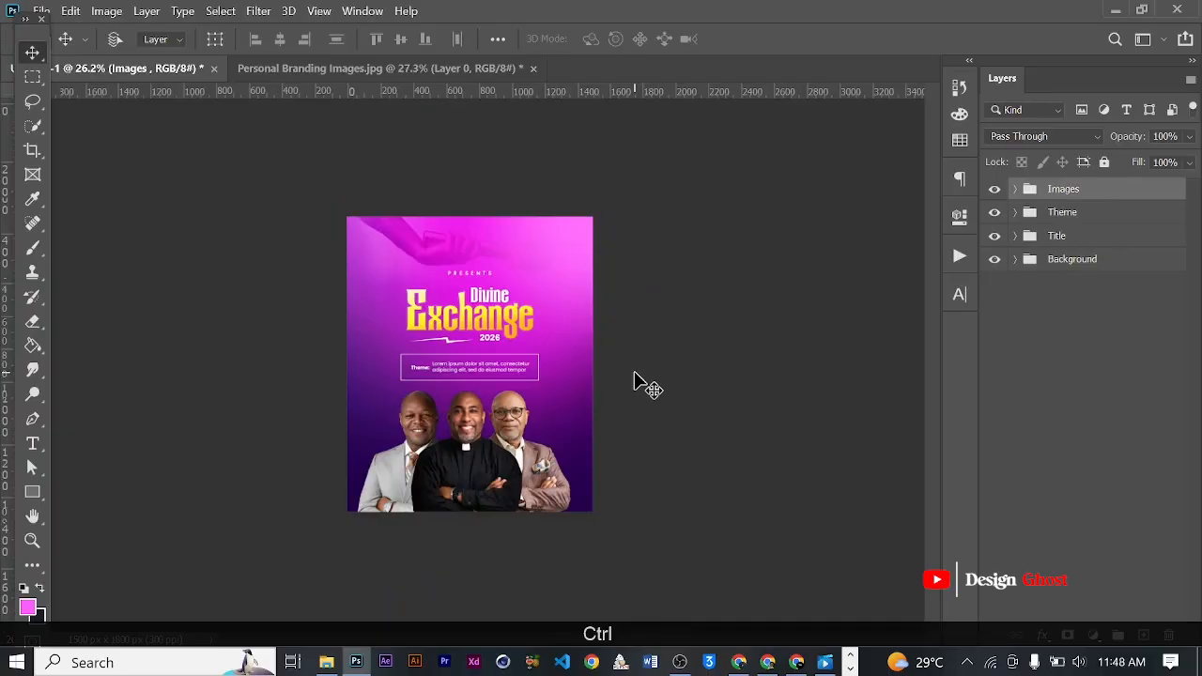
pyautogui.hotkey('ctrl', 'a')
pyautogui.click(280, 39)
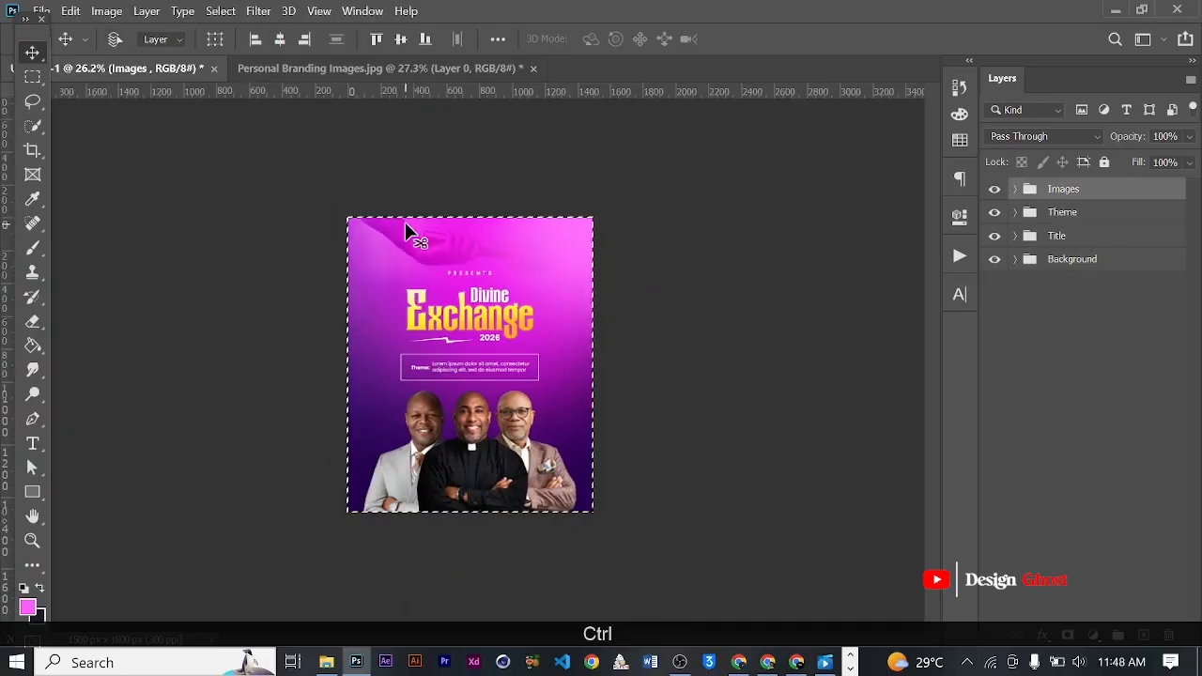
pyautogui.hotkey('ctrl', 'd')
pyautogui.hotkey('ctrl', '0')
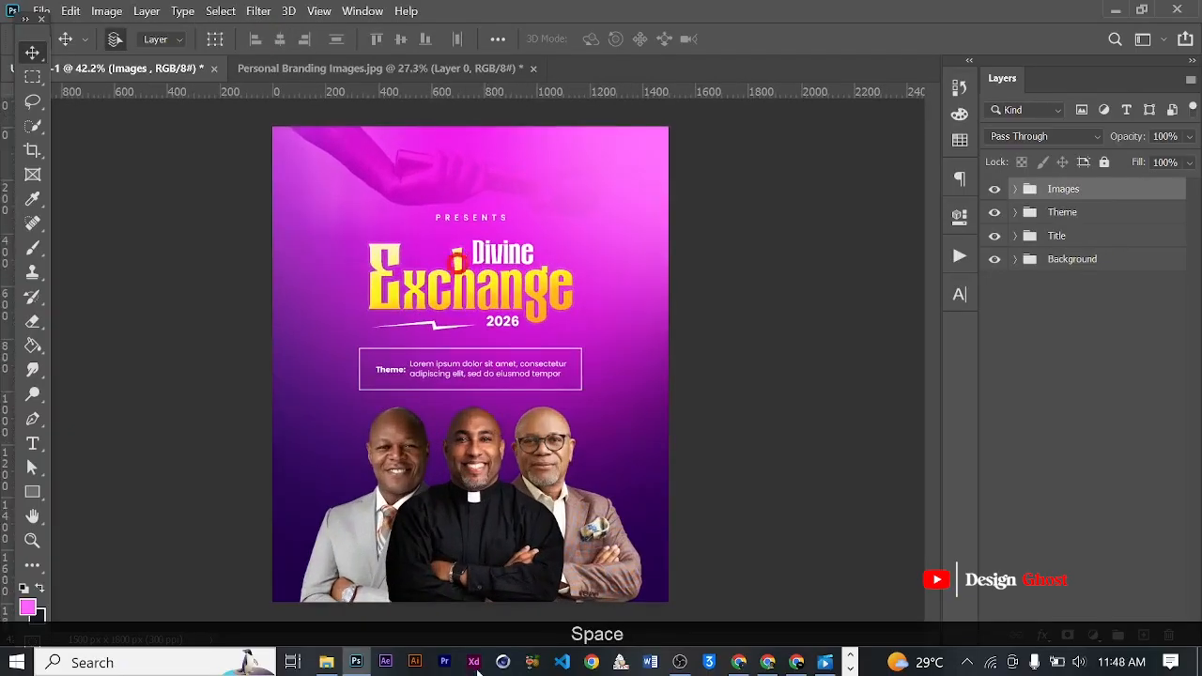
# - Examine the placement and spacing of the three ministers, up close and against the whole flyer
pyautogui.scroll(3, 482, 507)
pyautogui.moveTo(499, 522); pyautogui.dragTo(514, 385)
pyautogui.press('Return')
pyautogui.hotkey('ctrl', '0')
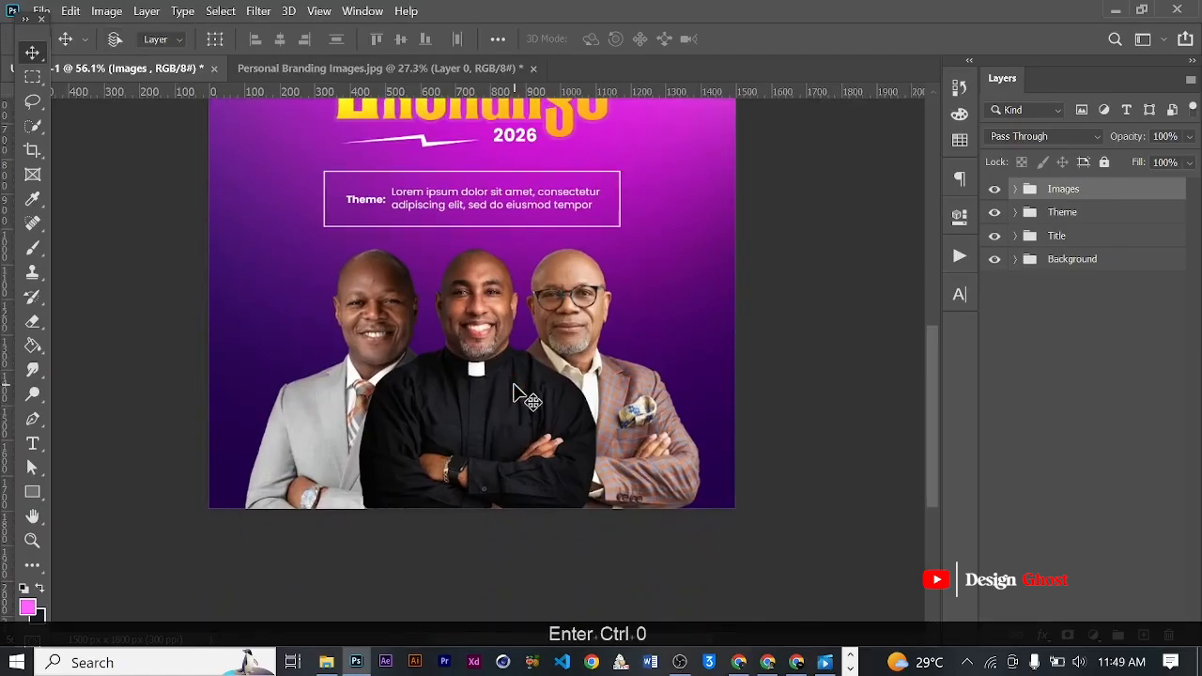
pyautogui.scroll(2, 508, 394)
pyautogui.moveTo(523, 469); pyautogui.dragTo(546, 256)
pyautogui.hotkey('ctrl', '0')
pyautogui.scroll(6, 502, 398)
pyautogui.moveTo(552, 527); pyautogui.dragTo(564, 246)
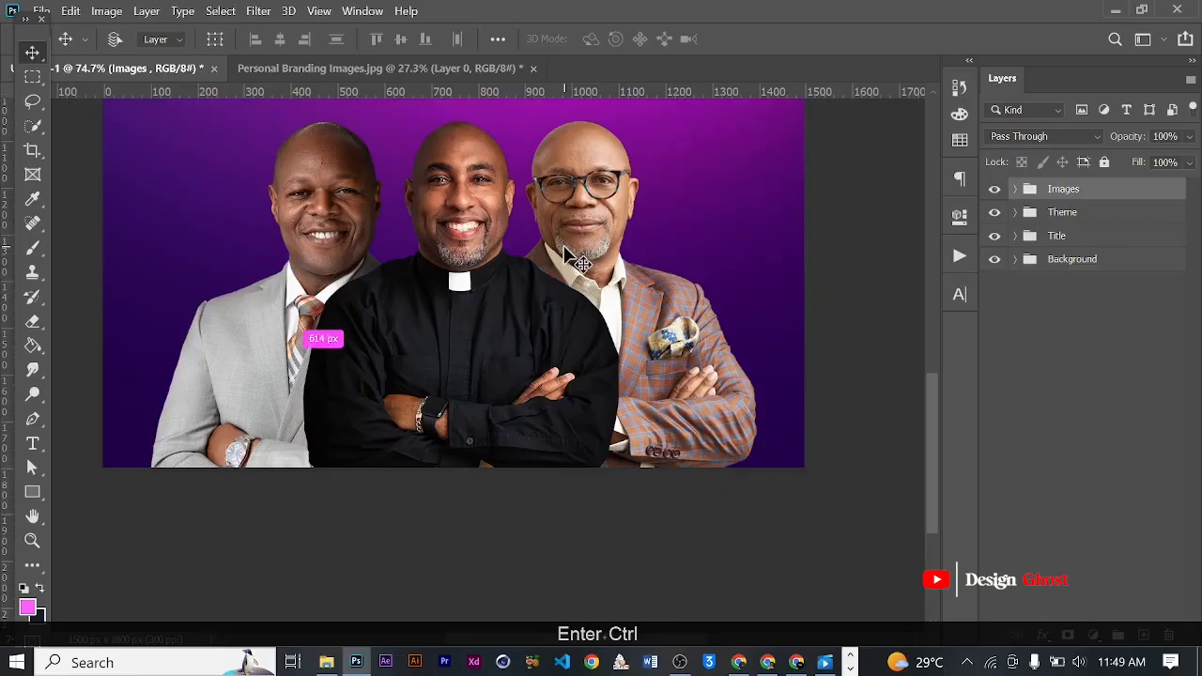
pyautogui.hotkey('ctrl', '0')
pyautogui.scroll(4, 526, 445)
pyautogui.moveTo(606, 554); pyautogui.dragTo(572, 293)
pyautogui.scroll(1, 506, 346)
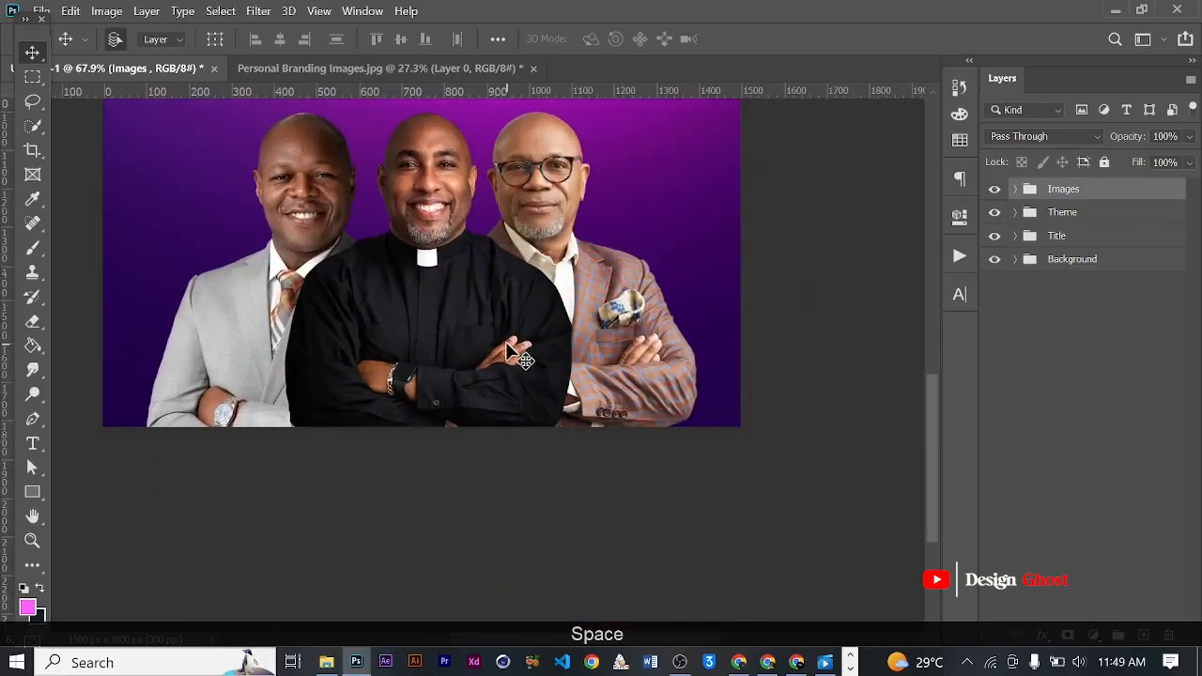
pyautogui.scroll(-3, 506, 347)
pyautogui.scroll(2, 507, 350)
pyautogui.scroll(-3, 583, 357)
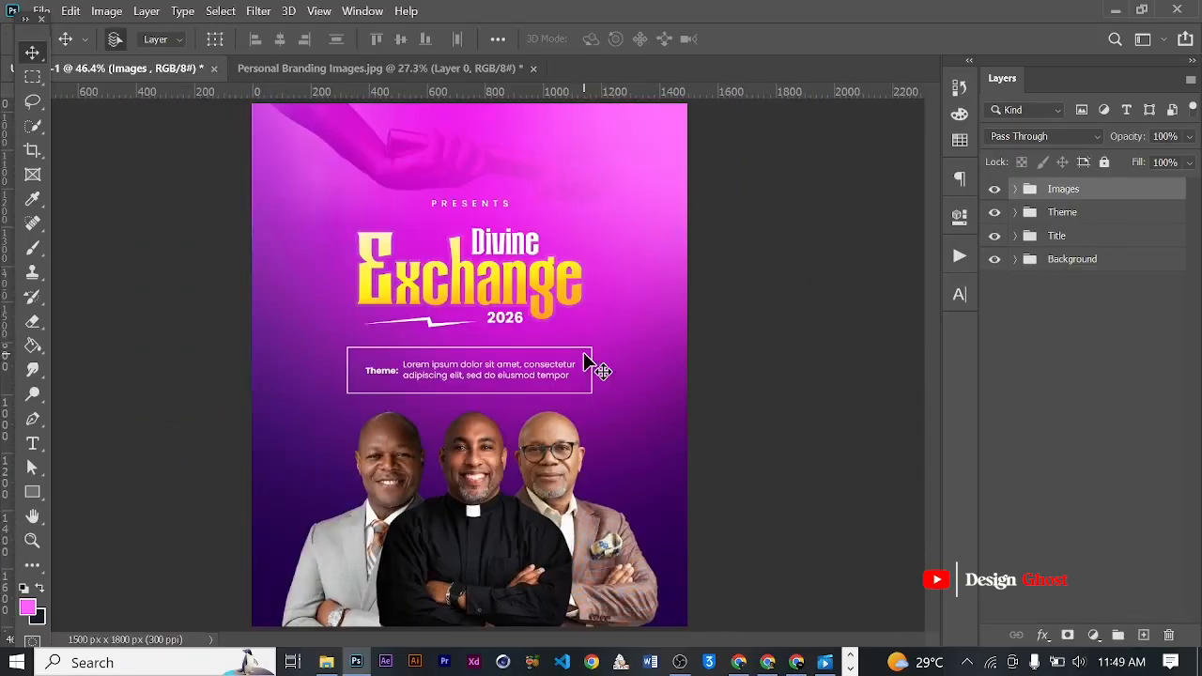
pyautogui.scroll(3, 466, 434)
pyautogui.moveTo(516, 484); pyautogui.dragTo(520, 284)
pyautogui.hotkey('ctrl', '0')
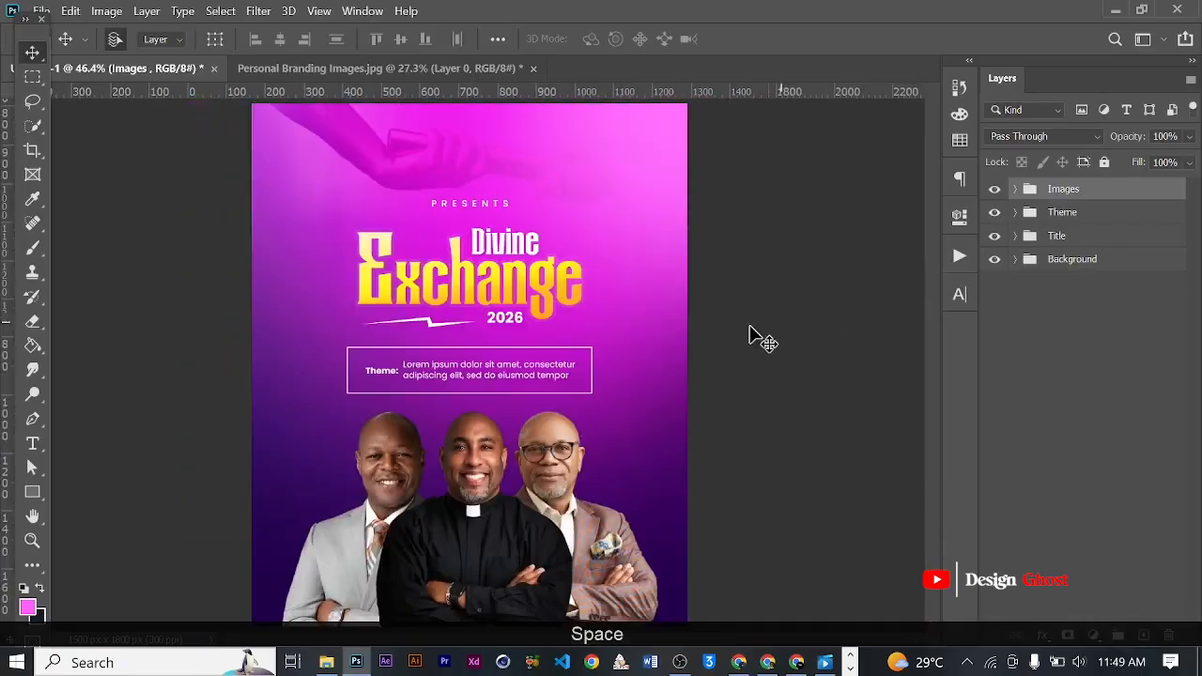
# - Add a new empty layer inside the Images group, above the three portraits
pyautogui.click(1142, 636)
pyautogui.scroll(-2, 371, 494)
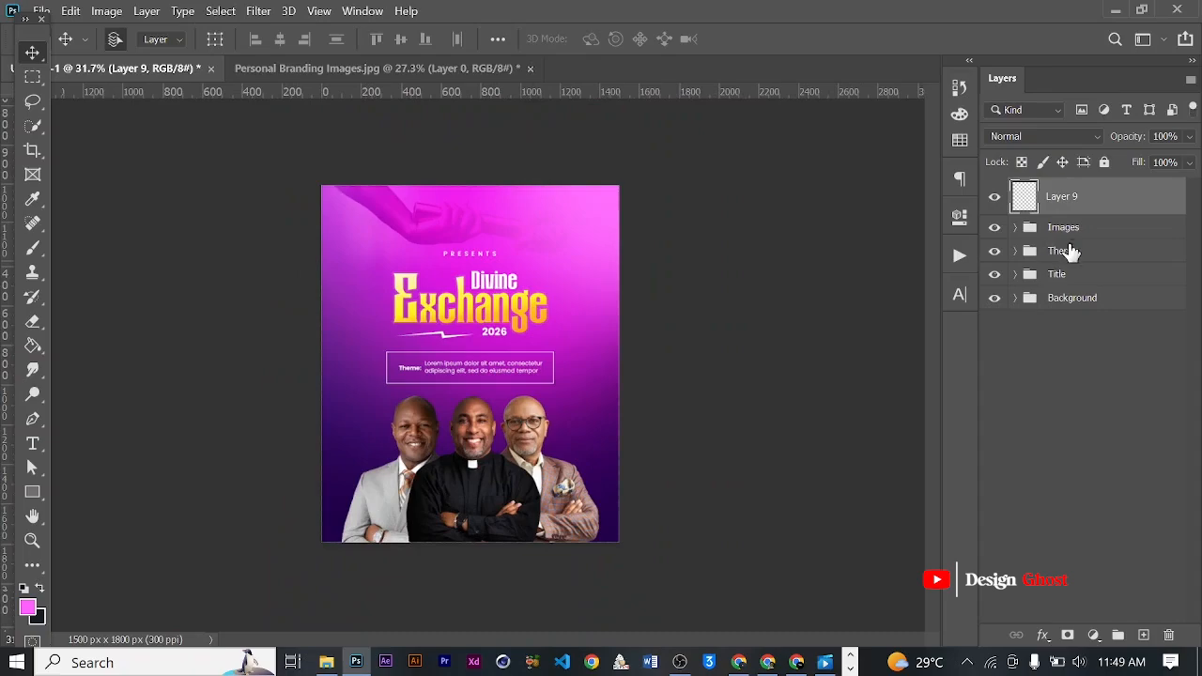
pyautogui.click(1015, 227)
pyautogui.hotkey('ctrl', '[')
pyautogui.scroll(-1, 569, 472)
pyautogui.scroll(1, 490, 592)
pyautogui.scroll(1, 489, 591)
pyautogui.press('space')
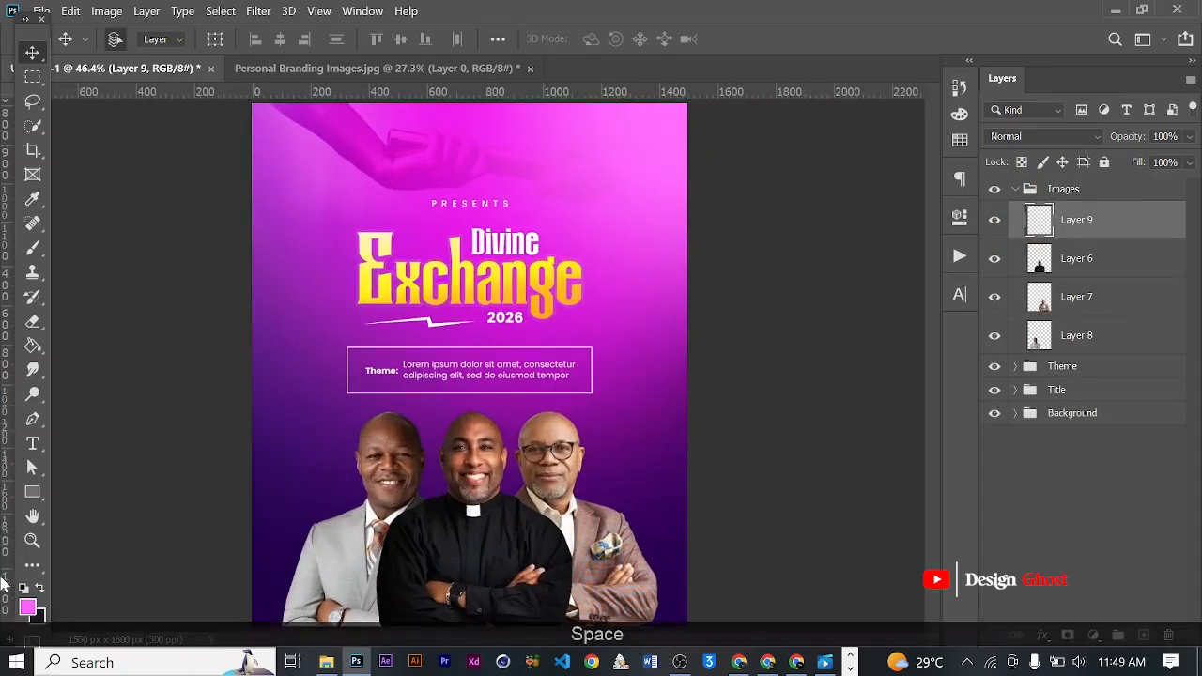
# - Sample the dark purple #180036 from the background and paint a soft 2700 px brush shade over the ministers' lower bodies
pyautogui.click(27, 607)
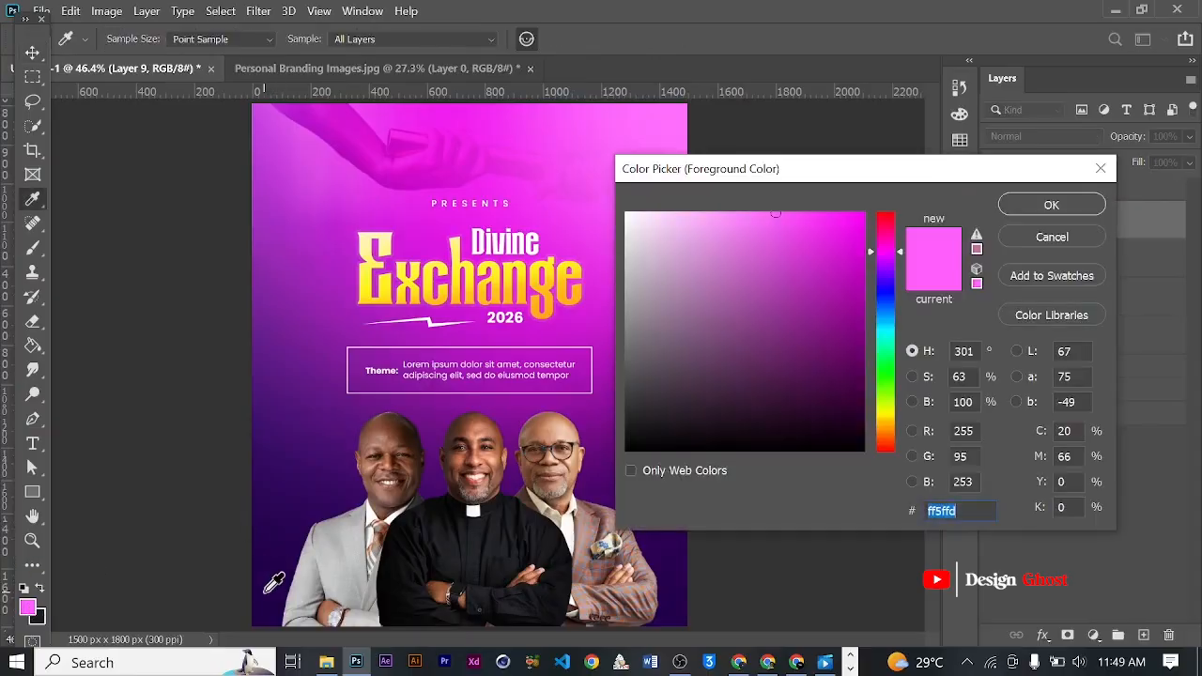
pyautogui.click(264, 587)
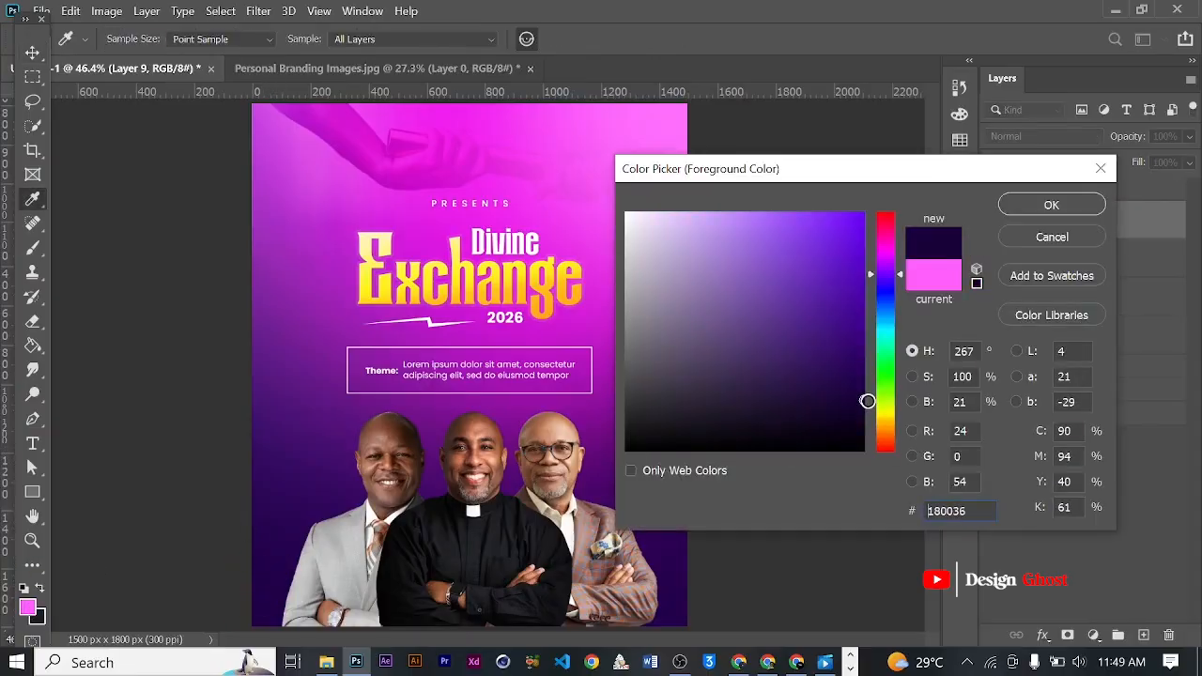
pyautogui.click(1050, 207)
pyautogui.press('b')
pyautogui.scroll(-4, 610, 423)
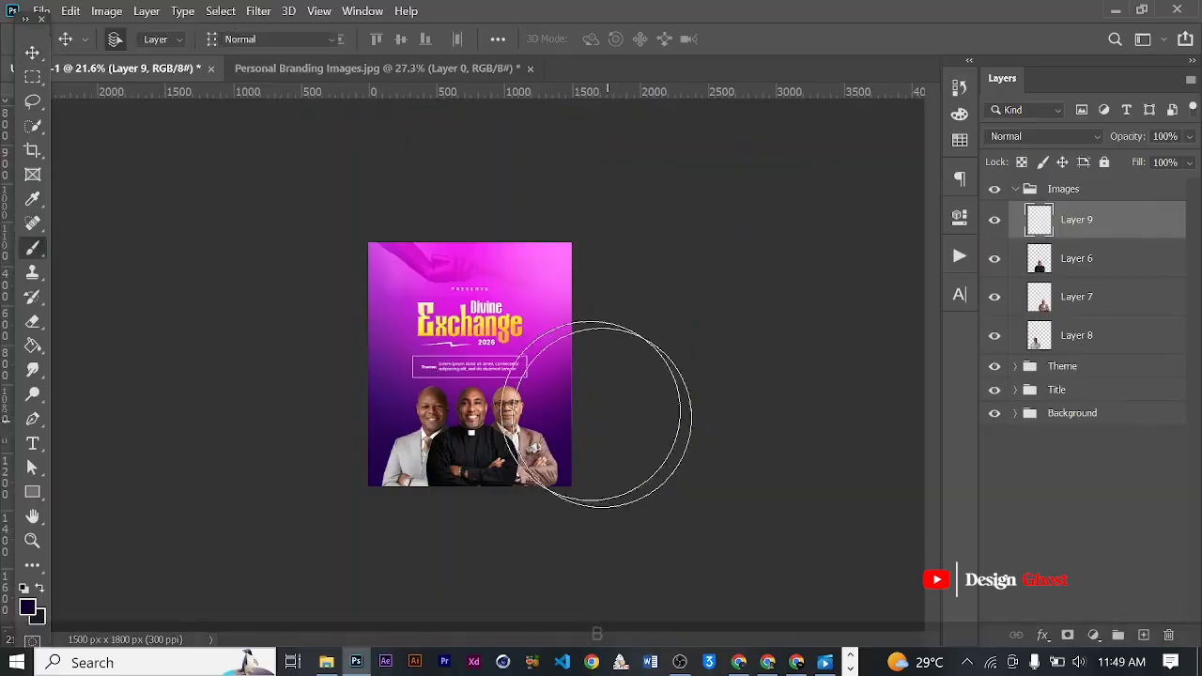
pyautogui.press(']')
pyautogui.press(']')
pyautogui.press(']')
pyautogui.press(']')
pyautogui.press(']')
pyautogui.press(']')
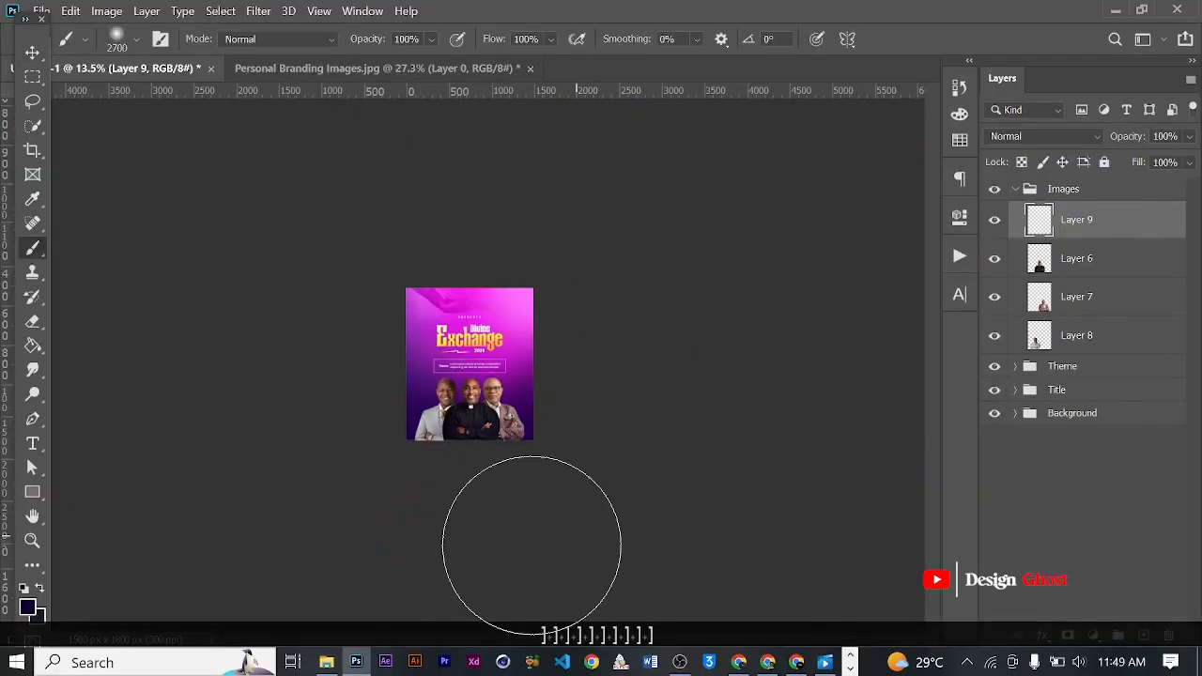
pyautogui.moveTo(368, 522)
pyautogui.mouseDown()
pyautogui.moveTo(452, 550)
pyautogui.moveTo(570, 537)
pyautogui.moveTo(579, 523)
pyautogui.moveTo(413, 564)
pyautogui.mouseUp()
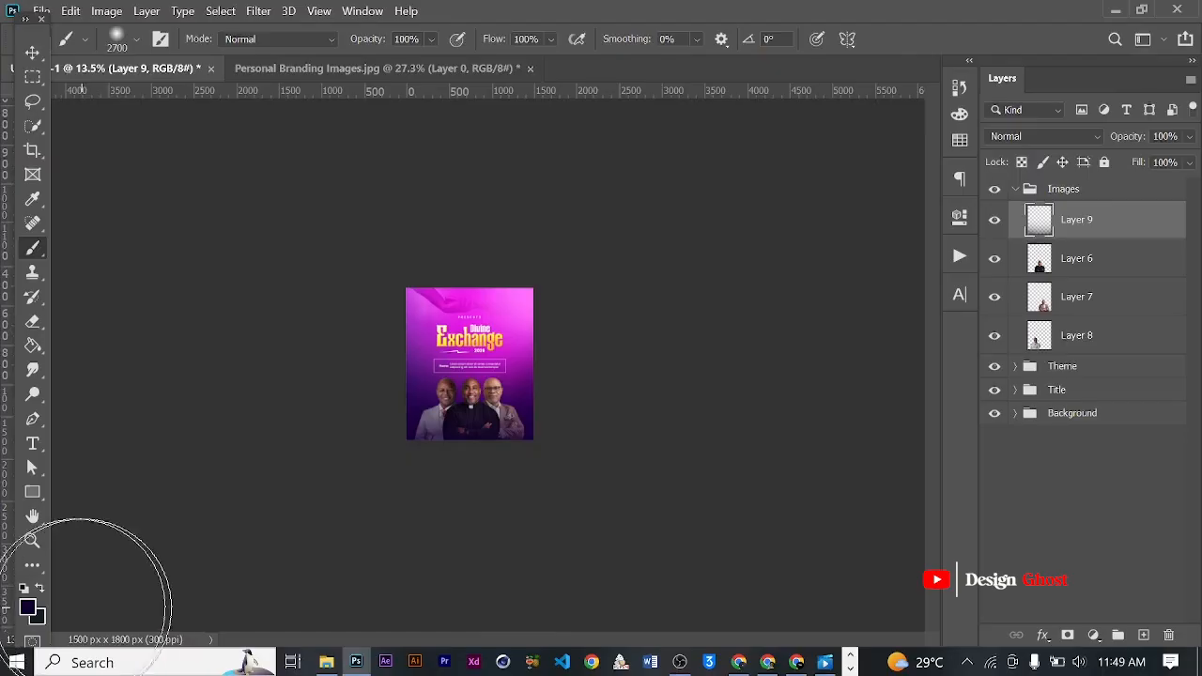
# - Set the foreground color to black (#000000) and deepen the shade along the flyer's lower edge with a soft 1900 px brush
pyautogui.click(29, 607)
pyautogui.click(531, 535)
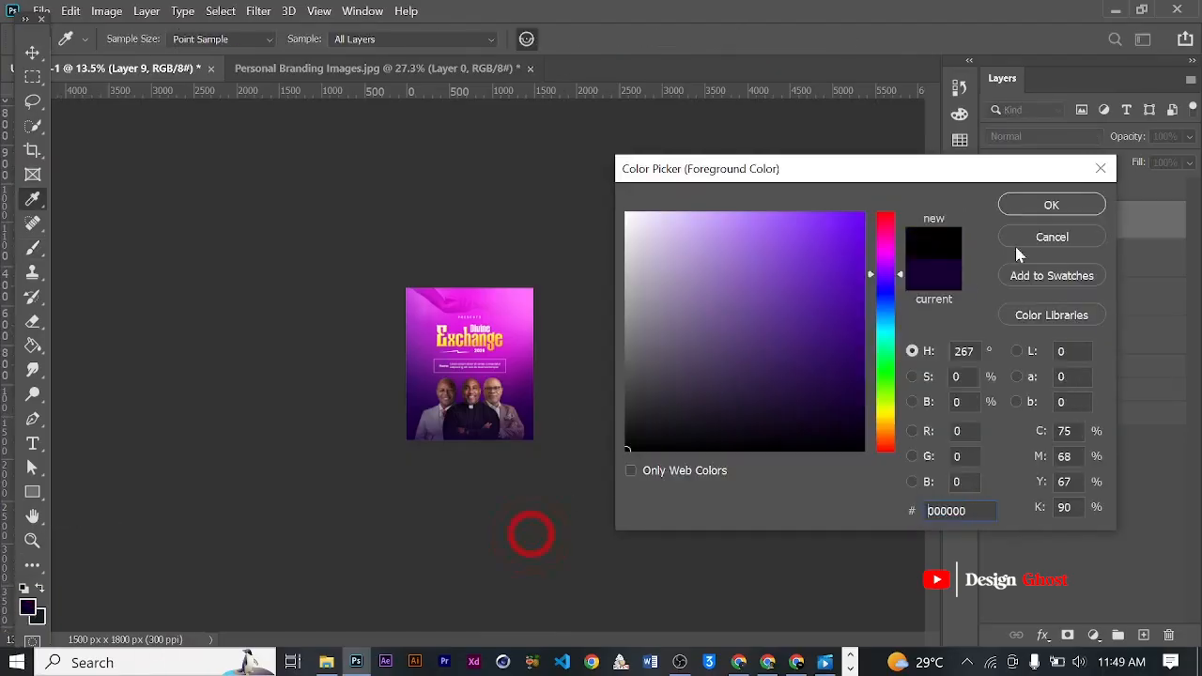
pyautogui.click(1087, 205)
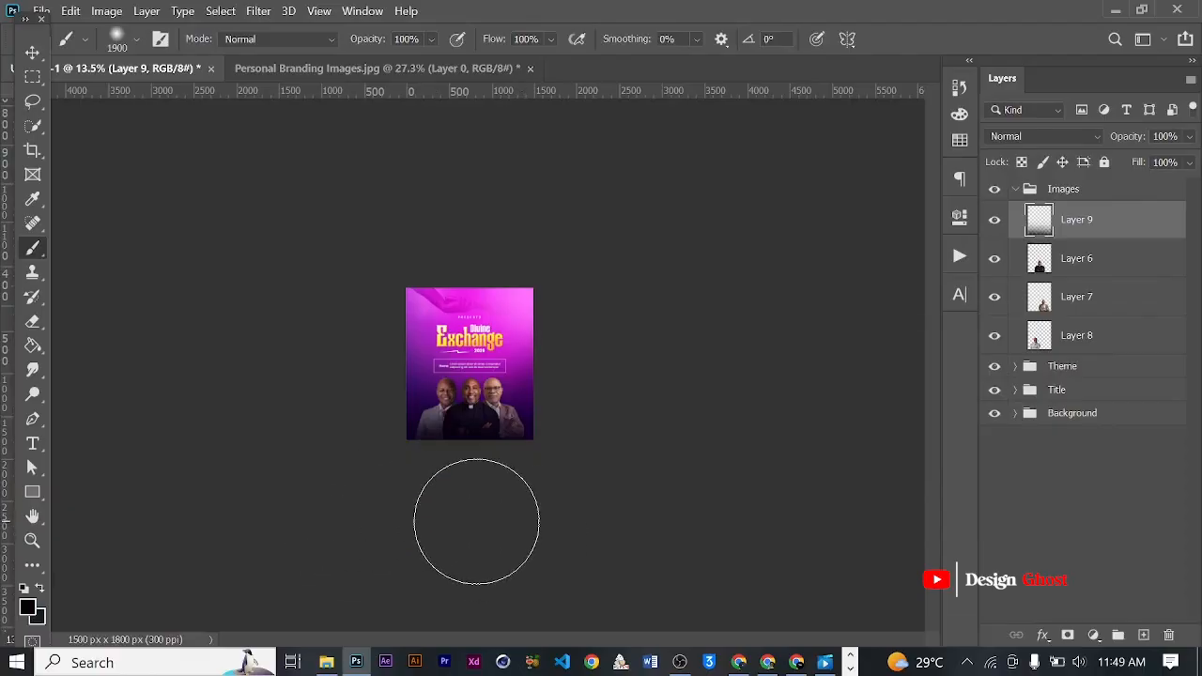
pyautogui.scroll(5, 482, 523)
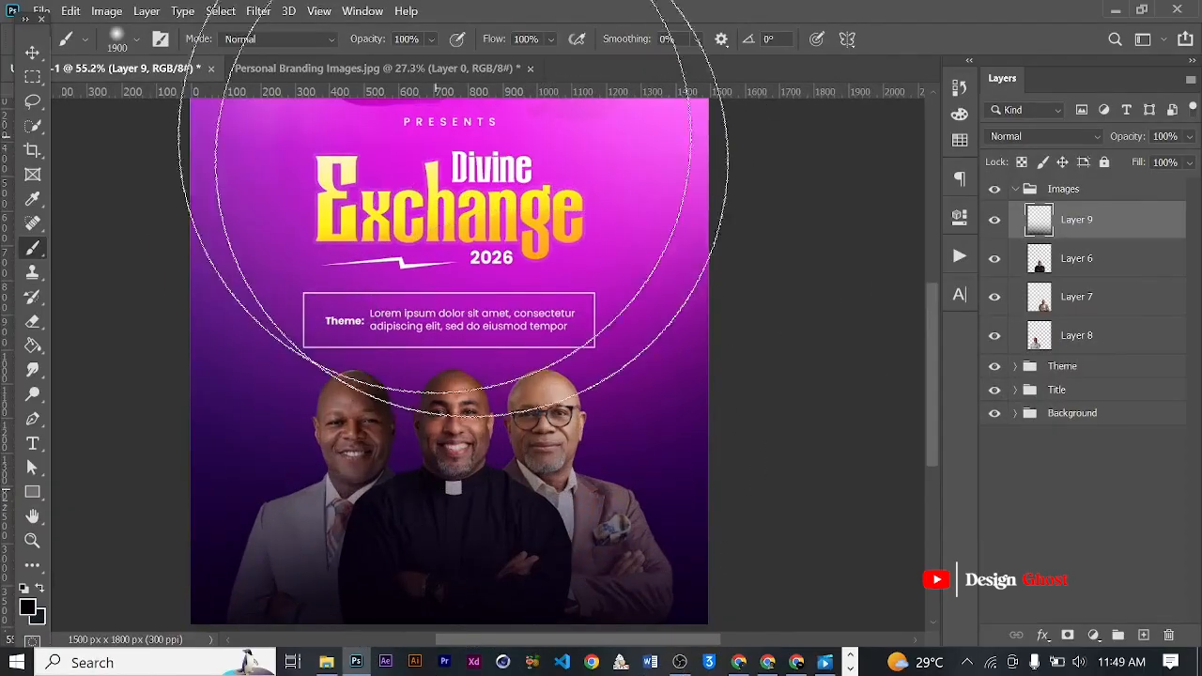
pyautogui.scroll(-3, 442, 375)
pyautogui.press('v')
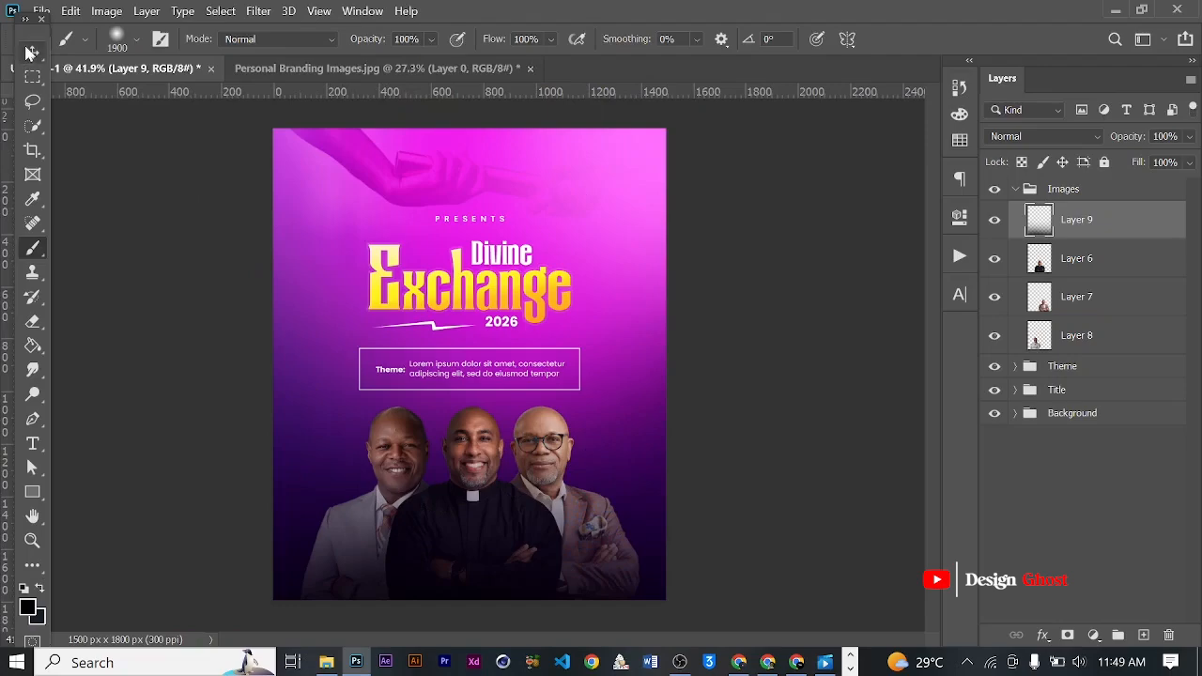
# - Erase the dark shade from the ministers' faces and upper chests with a soft 800 px eraser
pyautogui.hotkey('ctrl', '-')
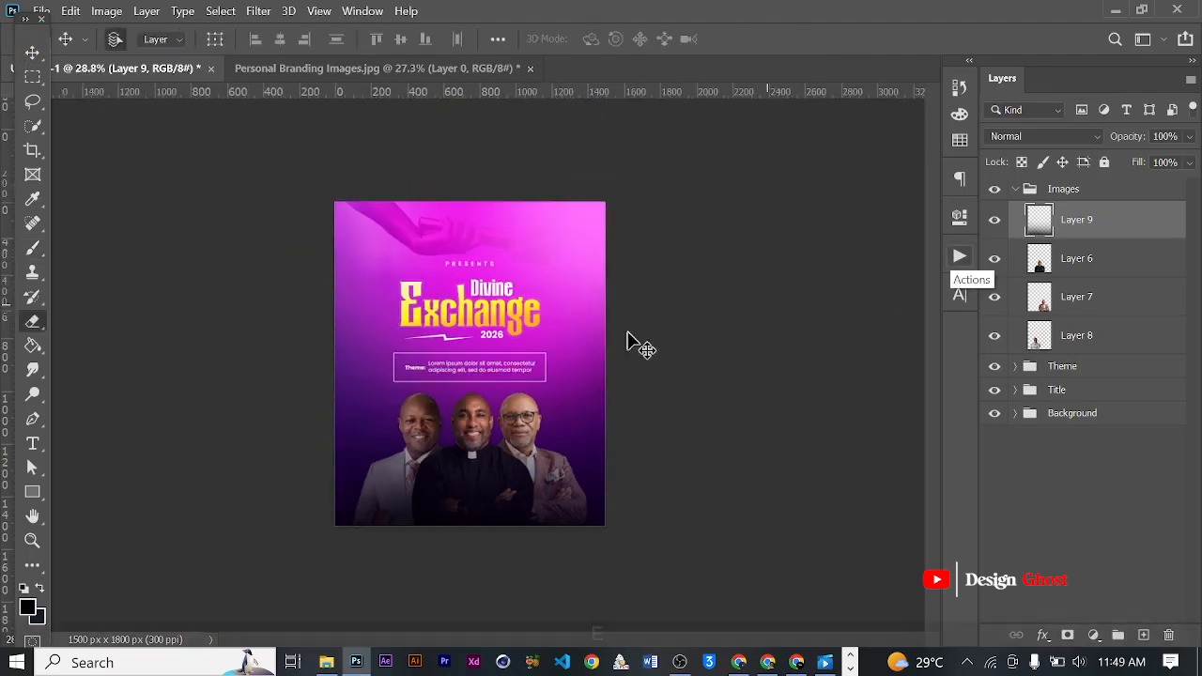
pyautogui.press('e')
pyautogui.scroll(4, 481, 427)
pyautogui.press(']')
pyautogui.press(']')
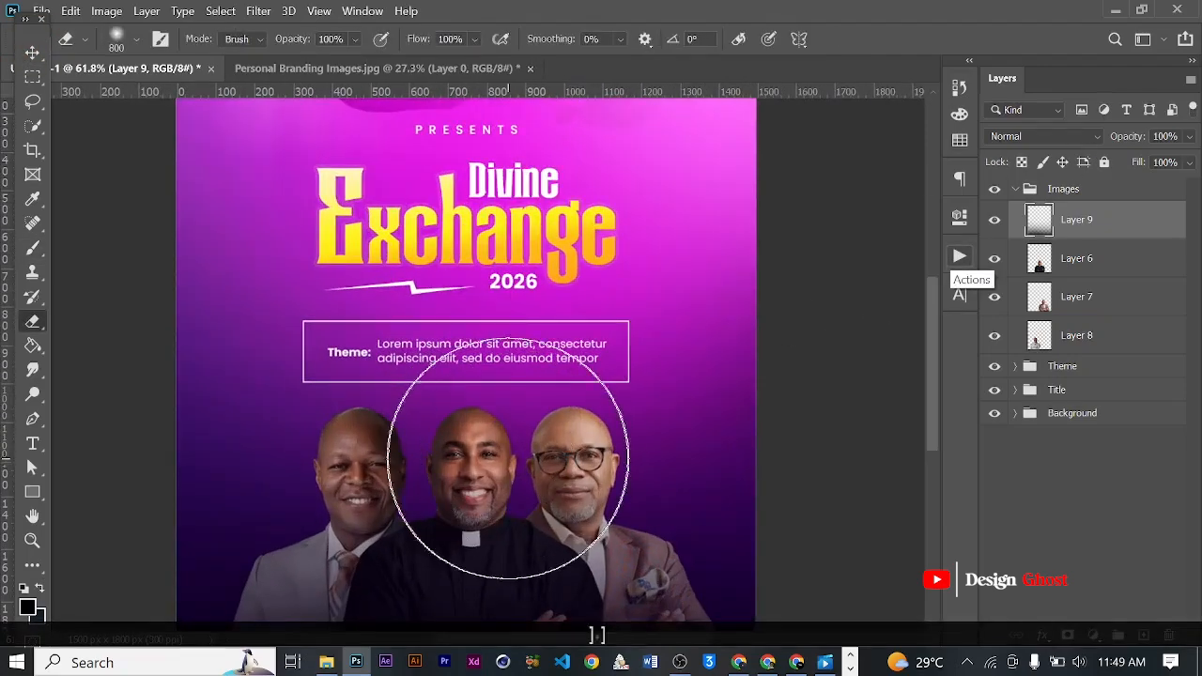
pyautogui.scroll(-2, 535, 419)
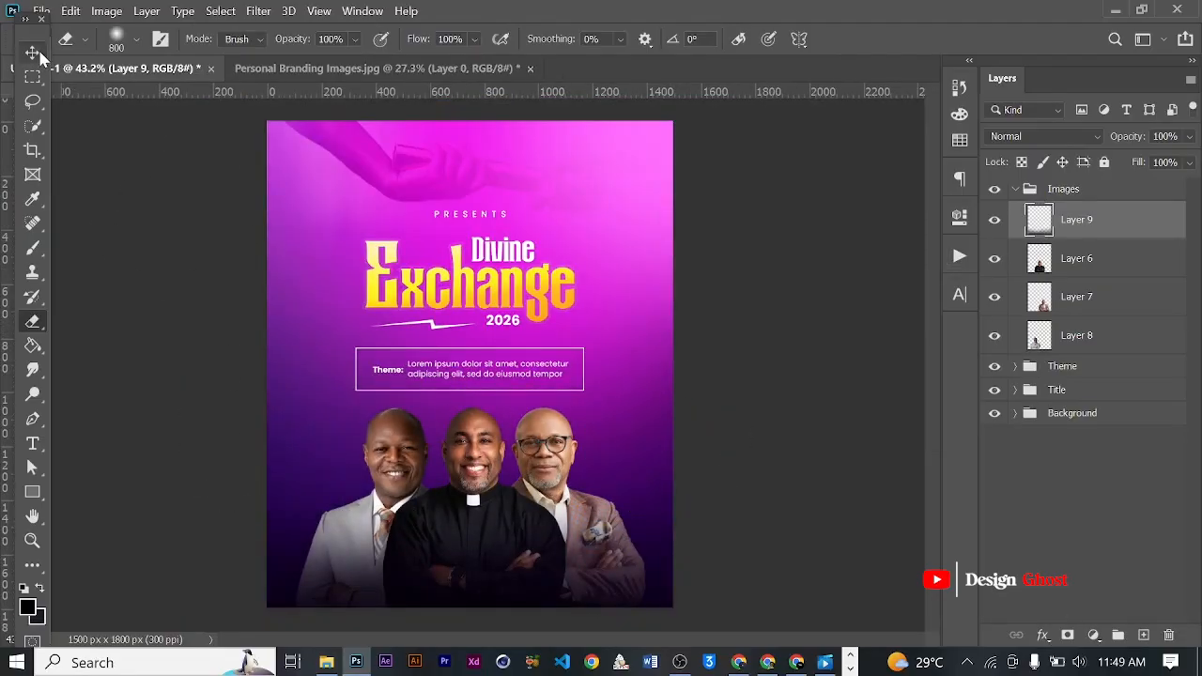
pyautogui.click(39, 57)
# - Examine how the dark fade blends over the ministers' faces, suits and the flyer's lower edge
pyautogui.press('Return')
pyautogui.hotkey('ctrl', '0')
pyautogui.scroll(3, 419, 379)
pyautogui.press('space')
pyautogui.moveTo(734, 467); pyautogui.dragTo(692, 281)
pyautogui.press('Return')
pyautogui.hotkey('ctrl', '0')
pyautogui.scroll(4, 502, 500)
pyautogui.press('space')
pyautogui.moveTo(528, 501); pyautogui.dragTo(555, 287)
pyautogui.scroll(3, 491, 348)
pyautogui.scroll(-3, 373, 419)
# - Draw a rounded rectangle about 388 x 161 px with a 10 px radius over the grey-suited man's lower torso, above the Images group
pyautogui.click(32, 491)
pyautogui.click(141, 508)
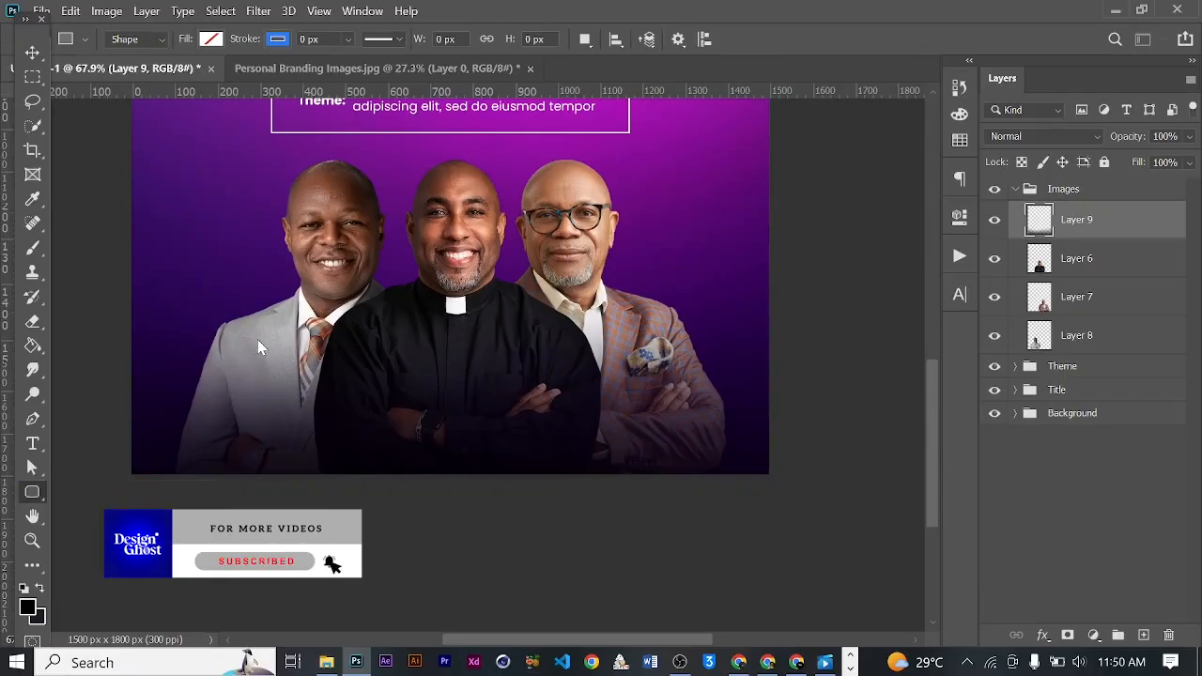
pyautogui.scroll(1, 256, 338)
pyautogui.click(1017, 191)
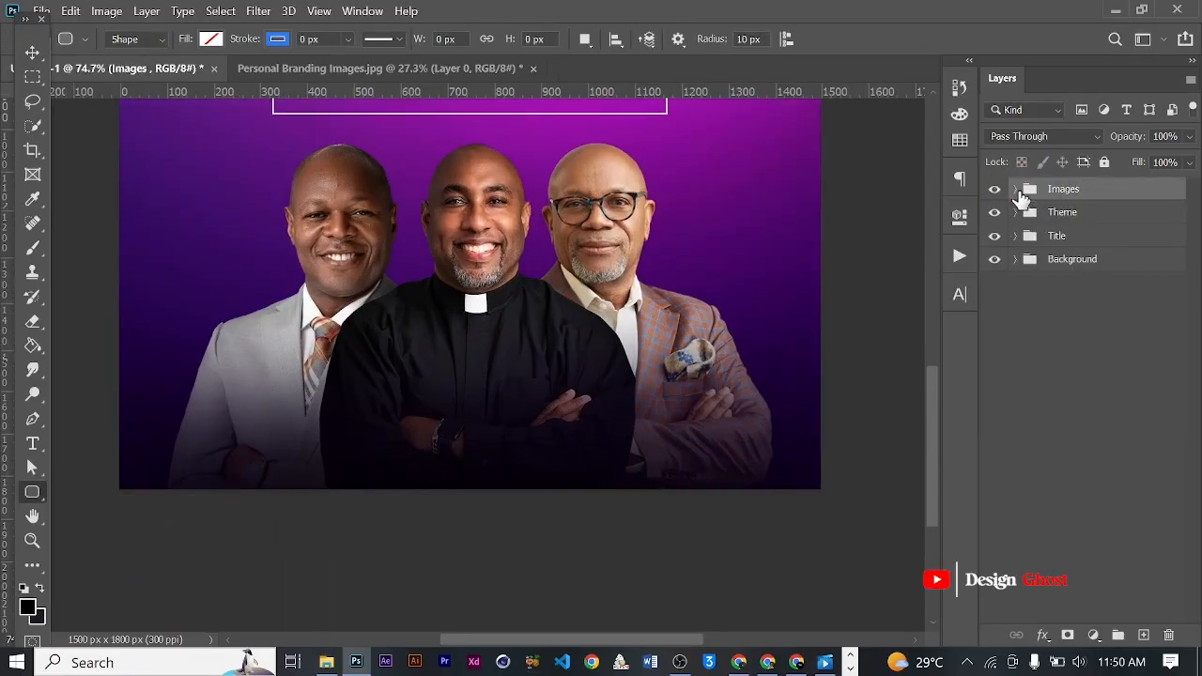
pyautogui.moveTo(252, 352); pyautogui.dragTo(431, 424)
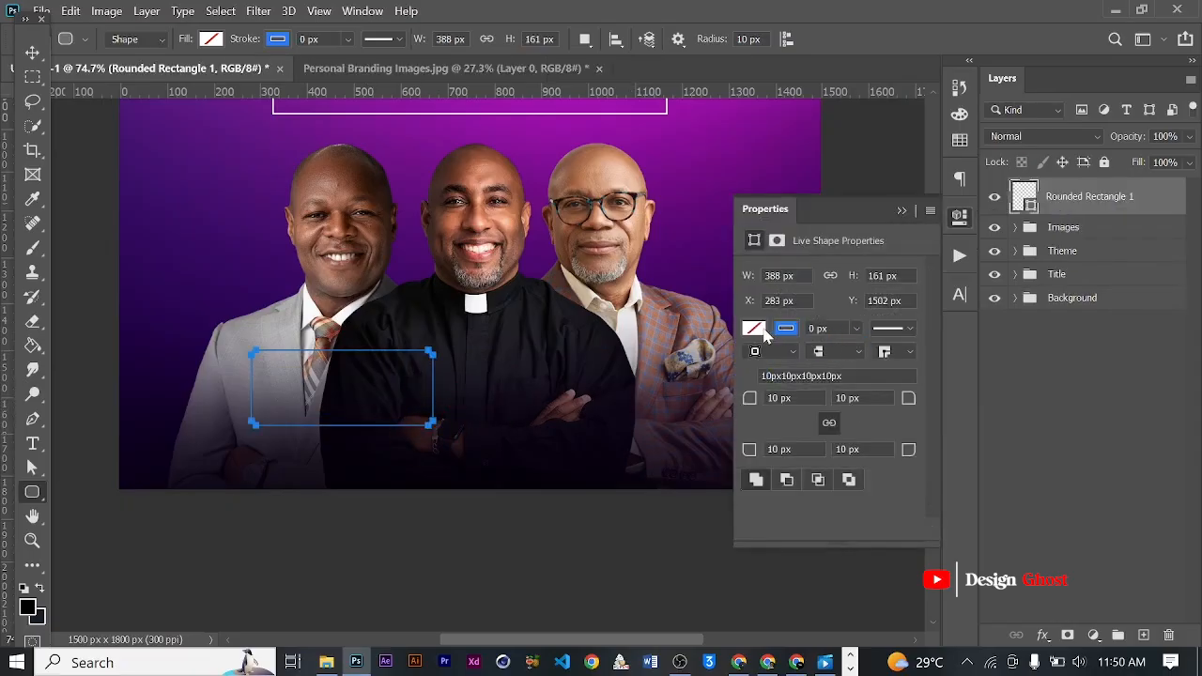
# - Fill the new rounded rectangle with the recently used dark purple and make all four of its corners rounder
pyautogui.click(754, 329)
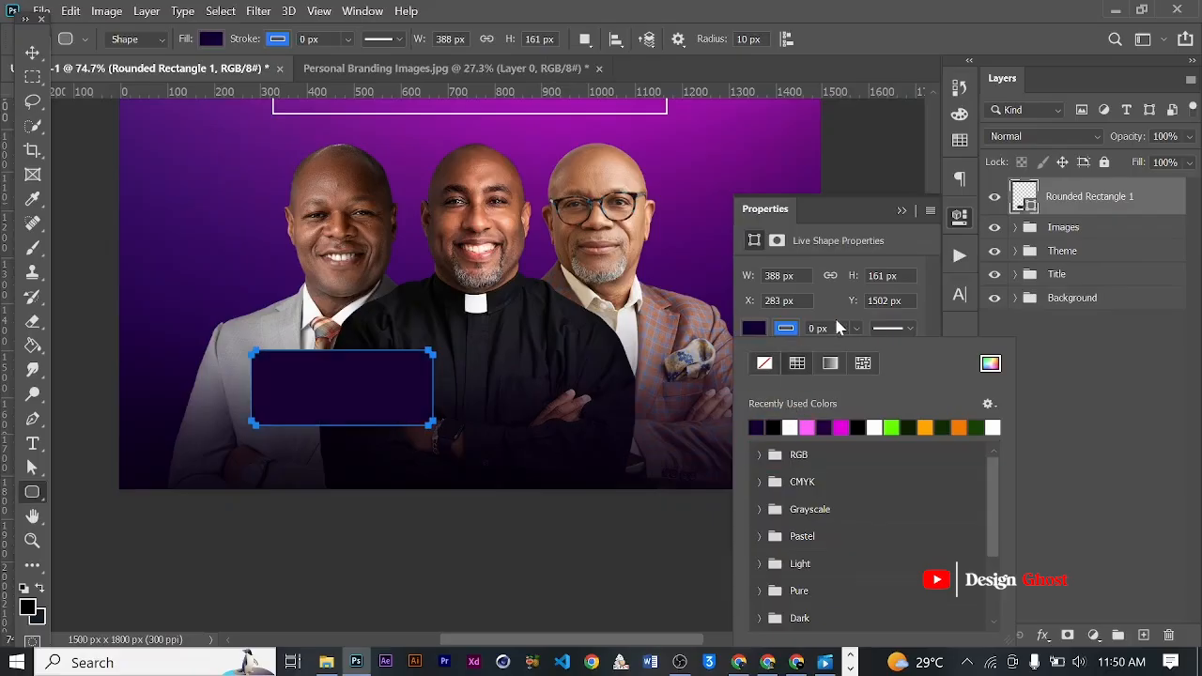
pyautogui.click(855, 327)
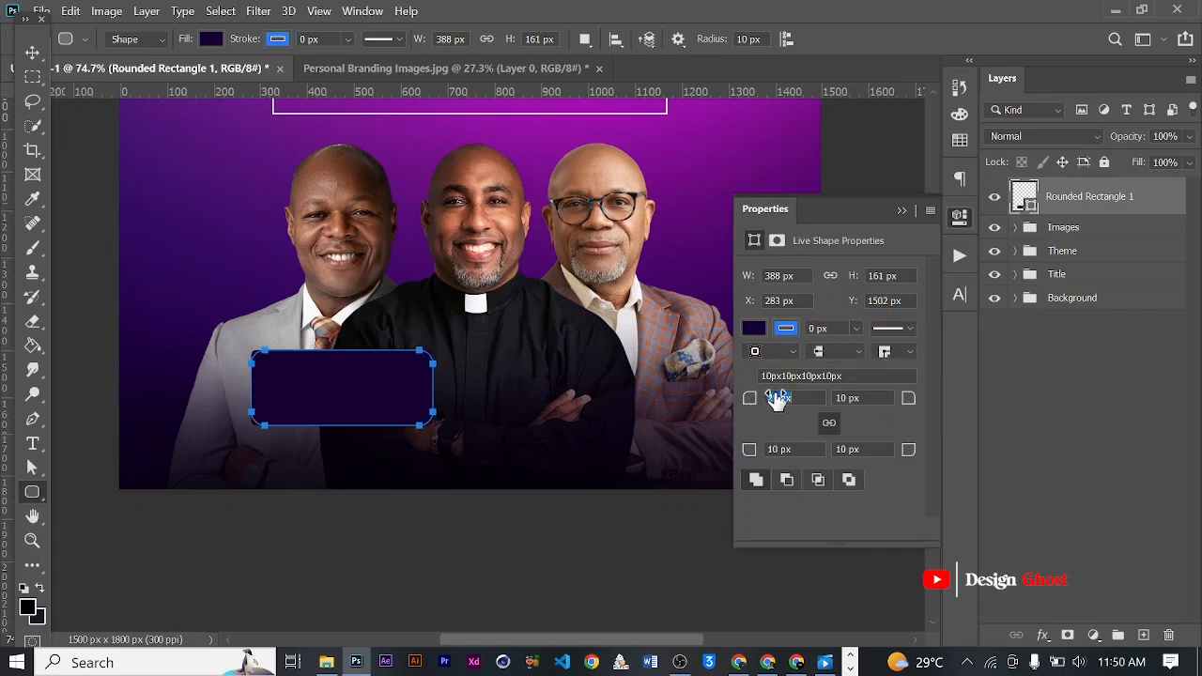
pyautogui.click(870, 205)
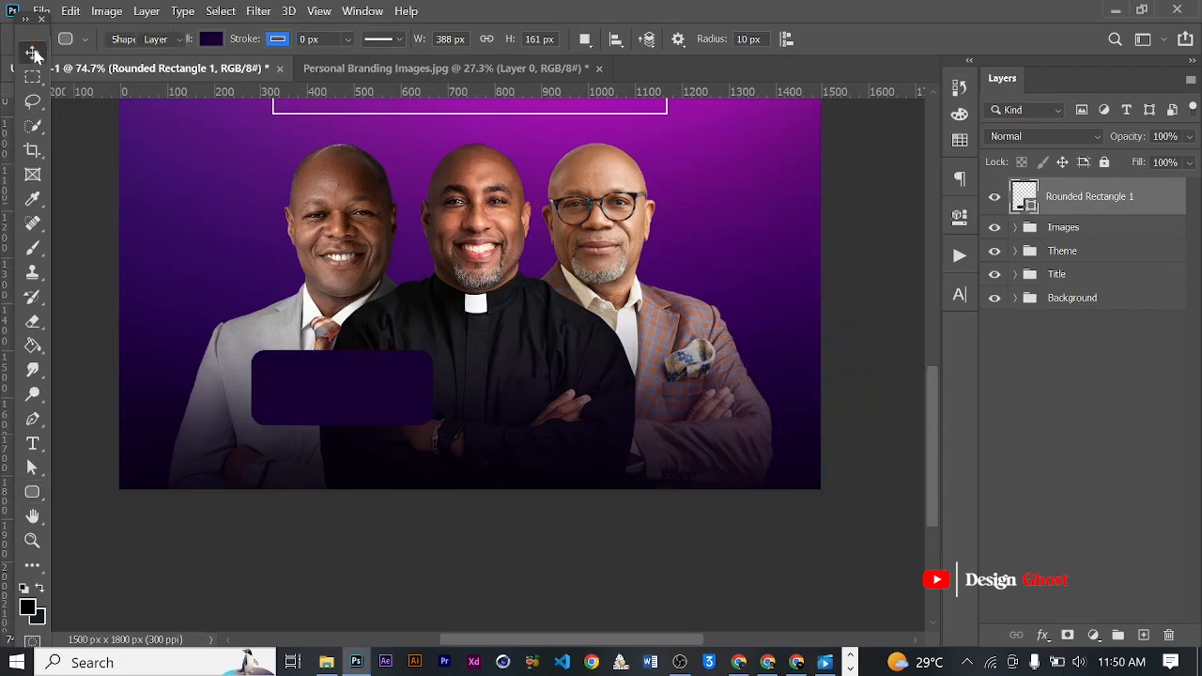
# - Widen the rounded rectangle to about 889 px so its right edge lines up with the theme box above
pyautogui.hotkey('ctrl', 't')
pyautogui.moveTo(443, 396); pyautogui.dragTo(682, 381)
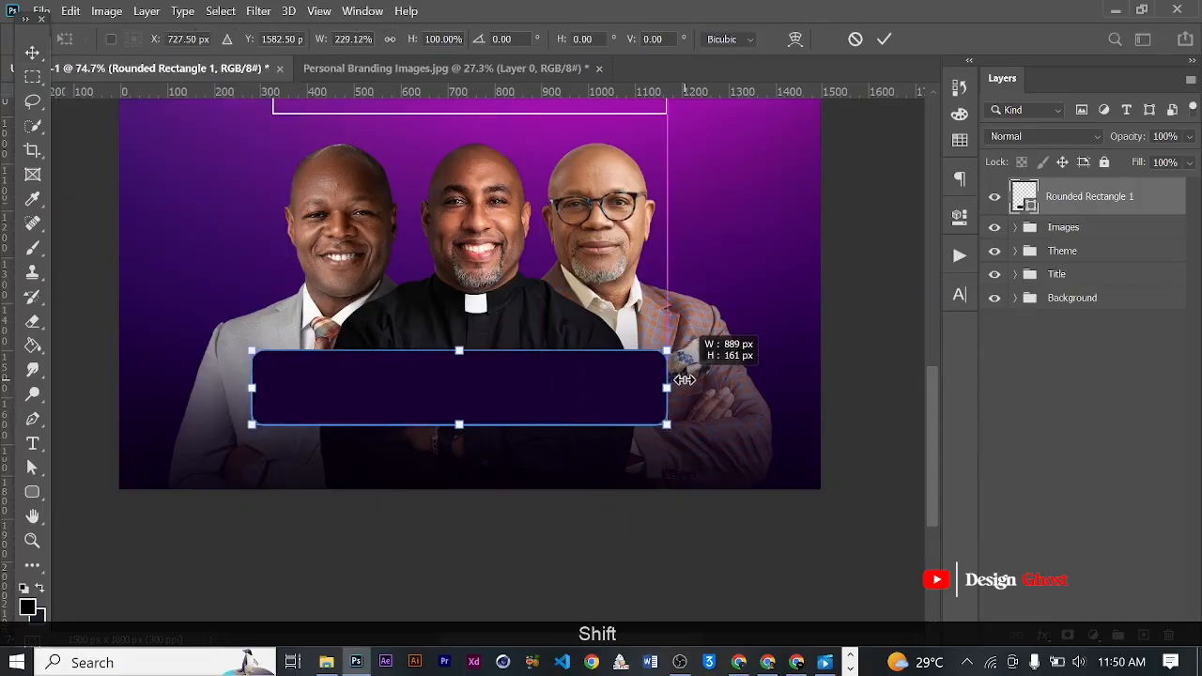
pyautogui.press('Return')
pyautogui.hotkey('ctrl', '0')
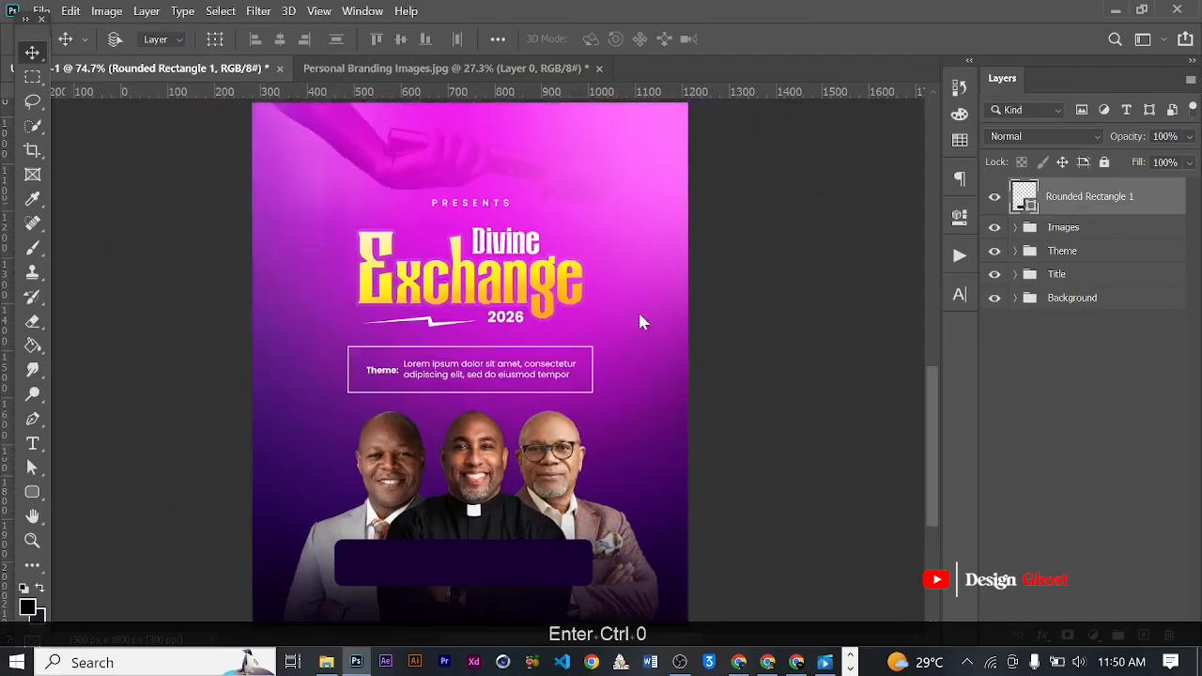
pyautogui.scroll(4, 475, 522)
pyautogui.moveTo(546, 507); pyautogui.dragTo(577, 346)
pyautogui.scroll(1, 514, 406)
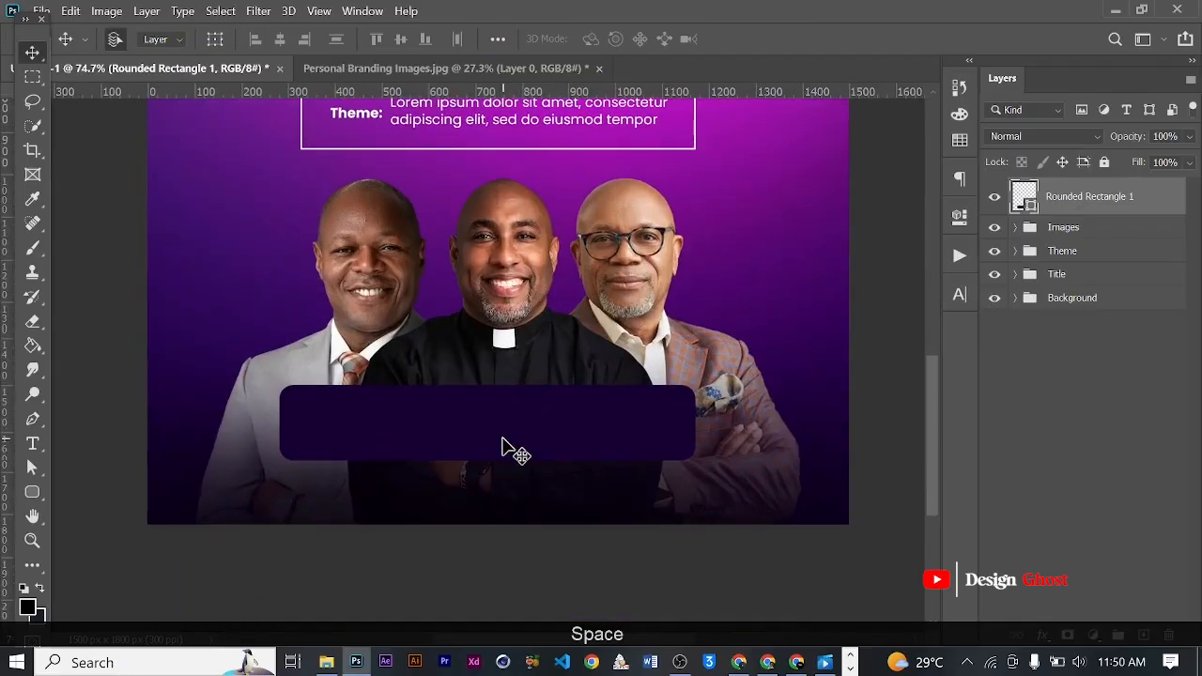
pyautogui.hotkey('ctrl', 't')
pyautogui.moveTo(285, 430); pyautogui.dragTo(482, 416)
pyautogui.hotkey('ctrl', 'z')
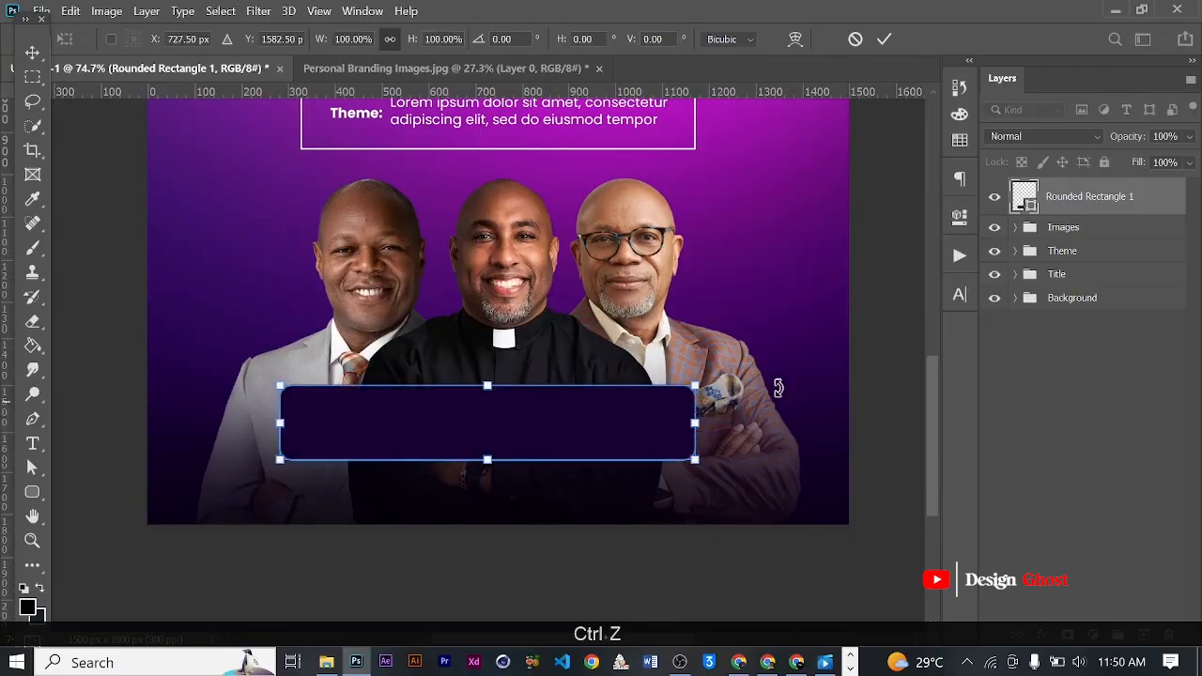
pyautogui.click(884, 38)
# - Duplicate the rounded rectangle and narrow the copy from its left side so it covers roughly the right half of the original
pyautogui.hotkey('ctrl', 'j')
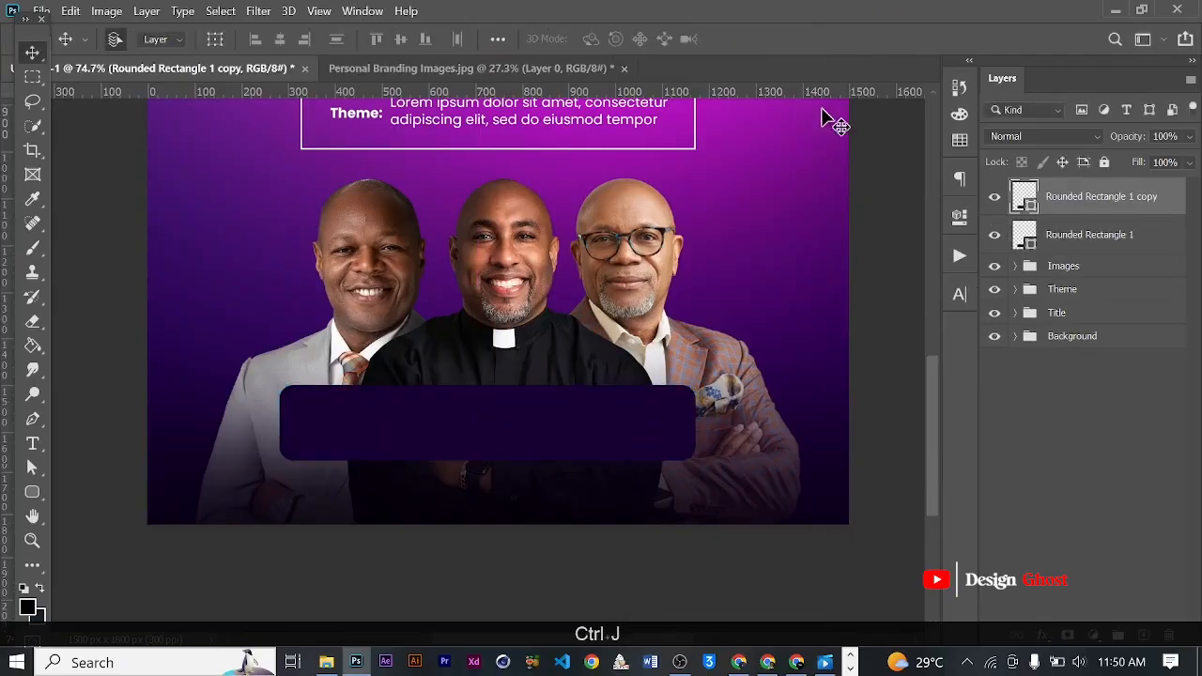
pyautogui.hotkey('ctrl', 't')
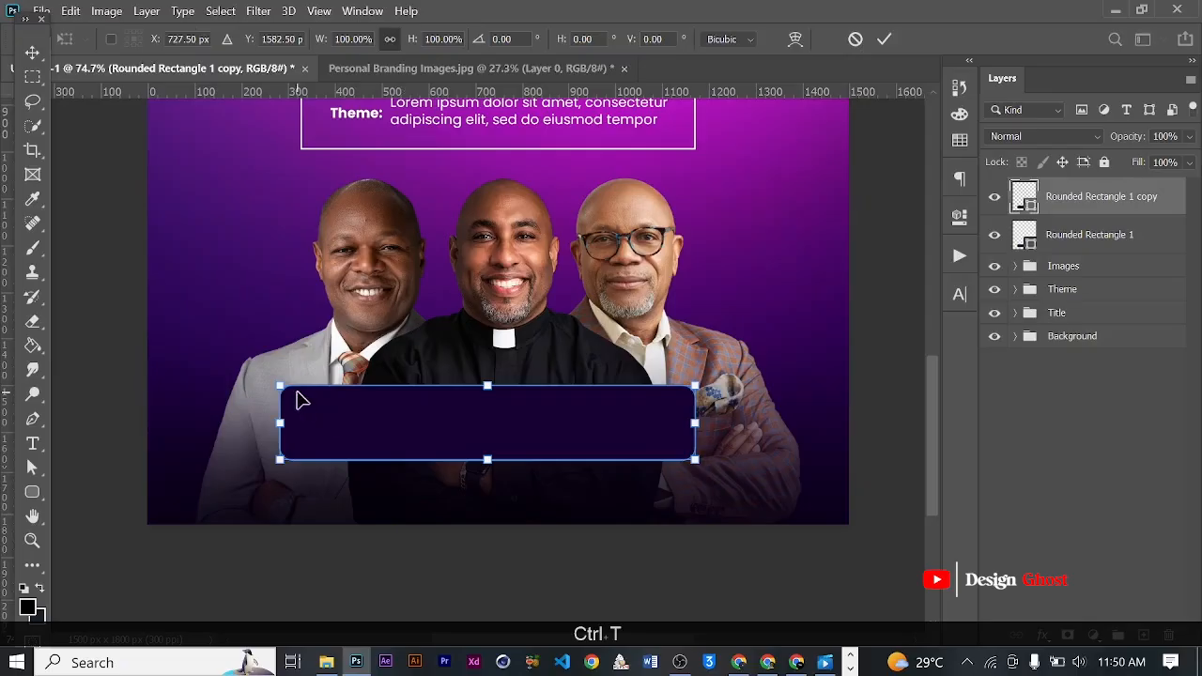
pyautogui.moveTo(282, 423); pyautogui.dragTo(515, 414)
pyautogui.click(883, 39)
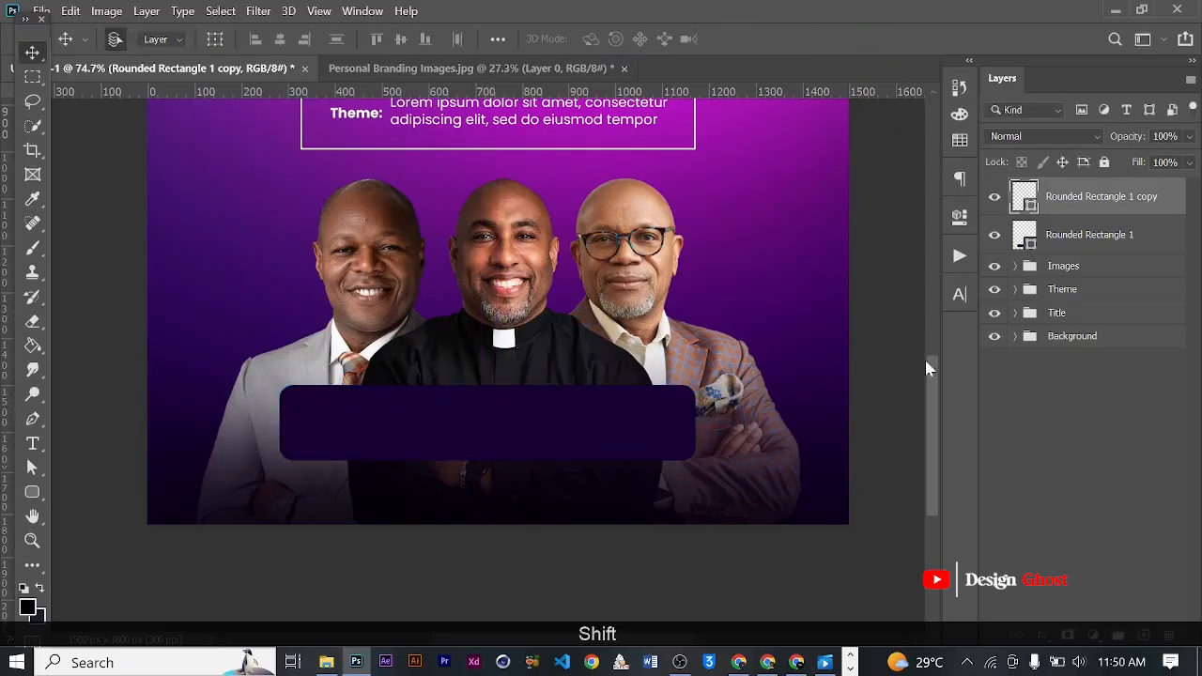
# - Add a gradient overlay to the smaller rectangle copy using the dark-to-light purple gradient preset
pyautogui.click(1045, 636)
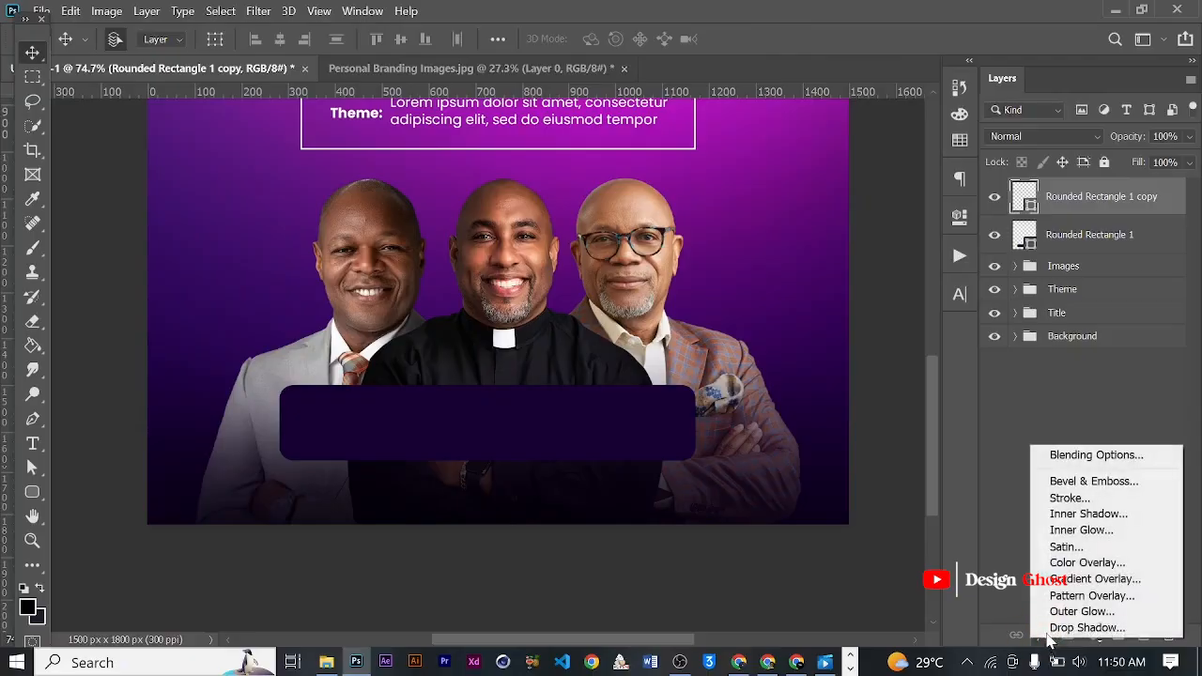
pyautogui.click(1080, 575)
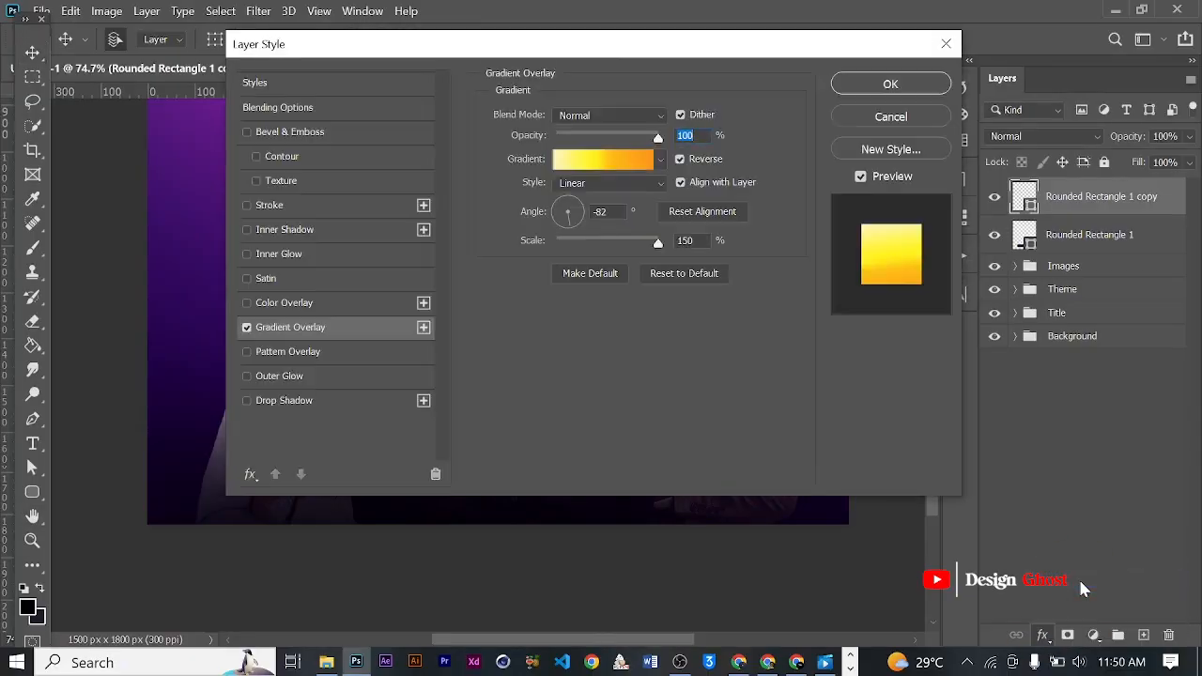
pyautogui.moveTo(627, 50); pyautogui.dragTo(925, 64)
pyautogui.click(962, 180)
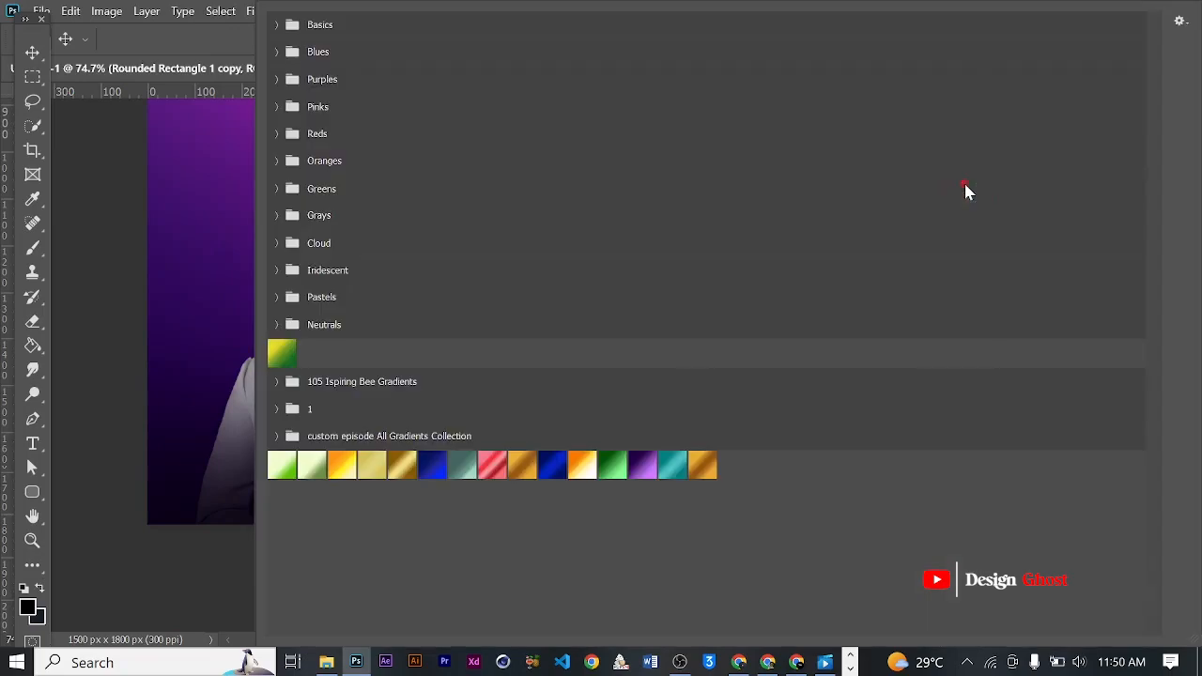
pyautogui.click(644, 464)
pyautogui.click(237, 54)
# - Set the copy's gradient overlay angle to -3° so the light purple starts at its left side
pyautogui.moveTo(849, 70); pyautogui.dragTo(819, 99)
pyautogui.moveTo(847, 267); pyautogui.dragTo(829, 264)
pyautogui.moveTo(795, 105); pyautogui.dragTo(1005, 107)
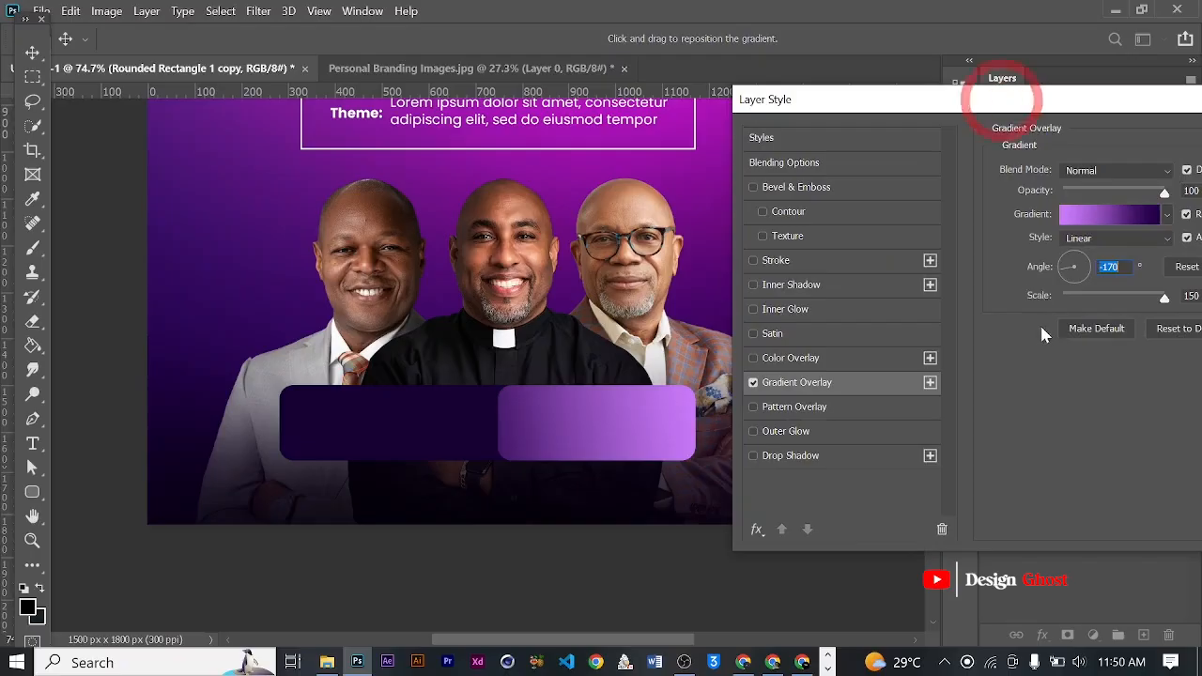
pyautogui.moveTo(1096, 269); pyautogui.dragTo(1097, 269)
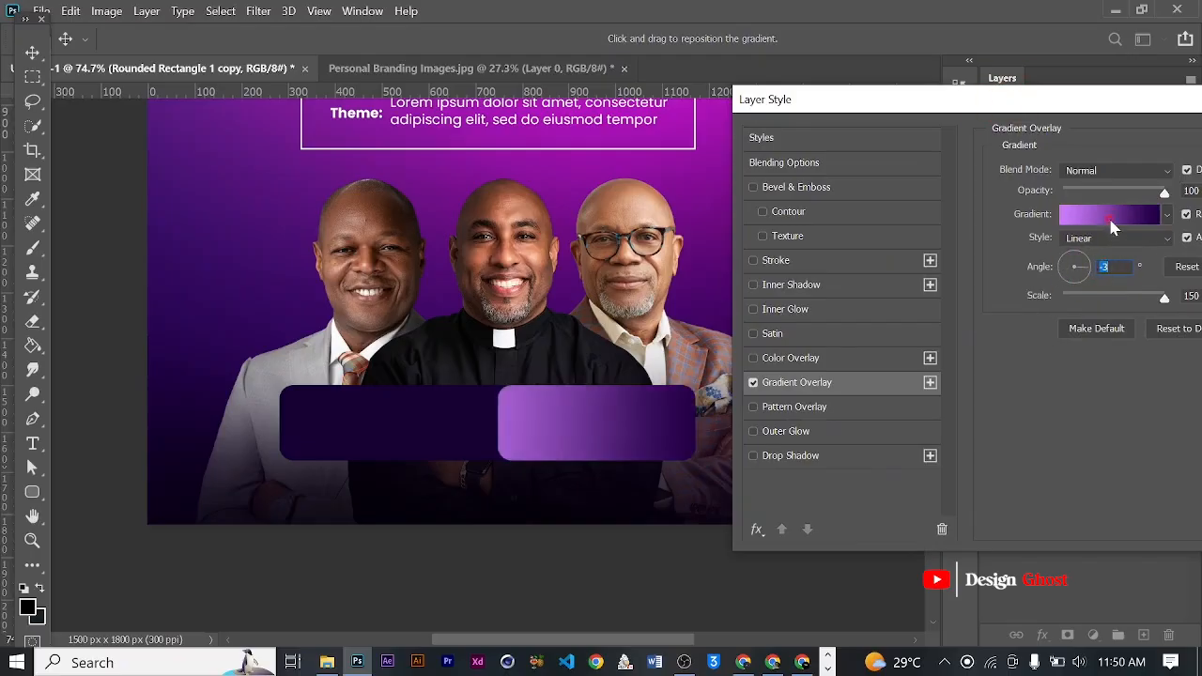
# - Move the dark purple stop of the copy's gradient to 20% and apply the layer style
pyautogui.click(1110, 219)
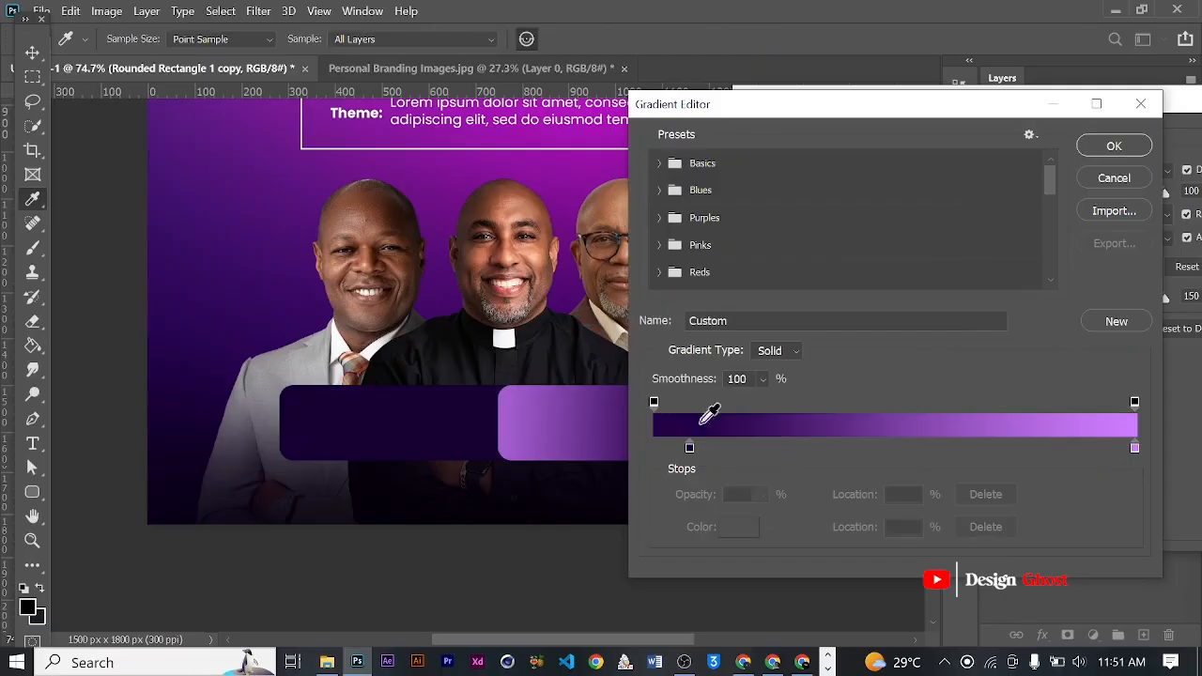
pyautogui.moveTo(692, 453); pyautogui.dragTo(751, 457)
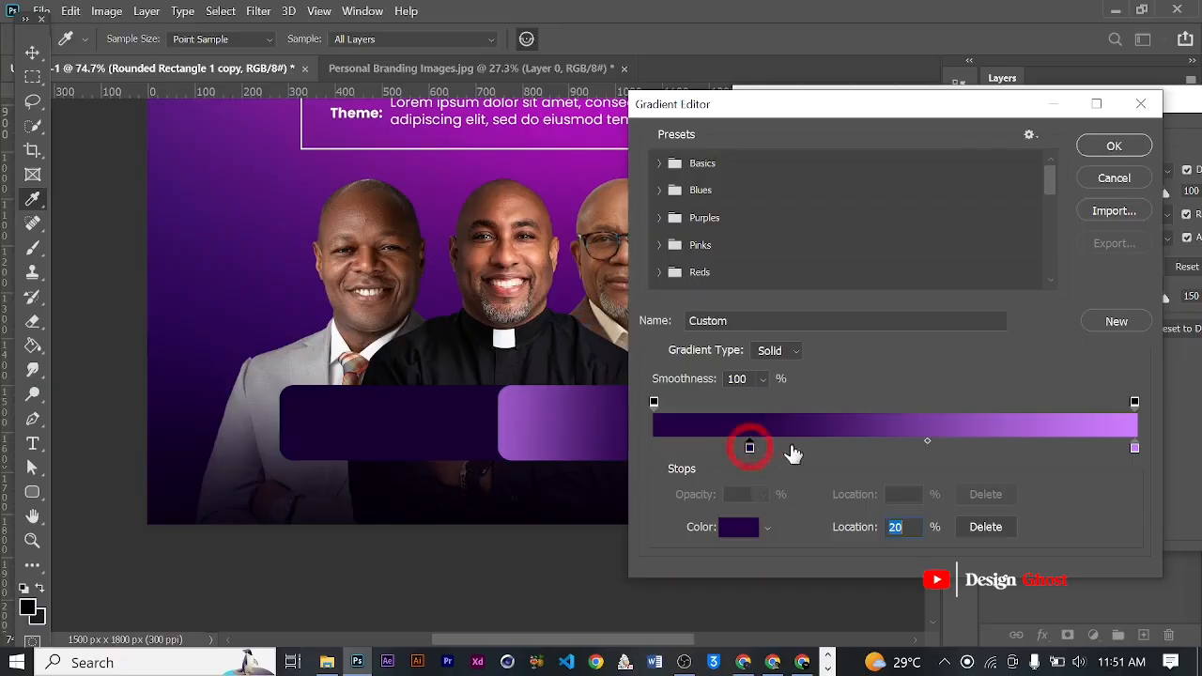
pyautogui.click(1114, 147)
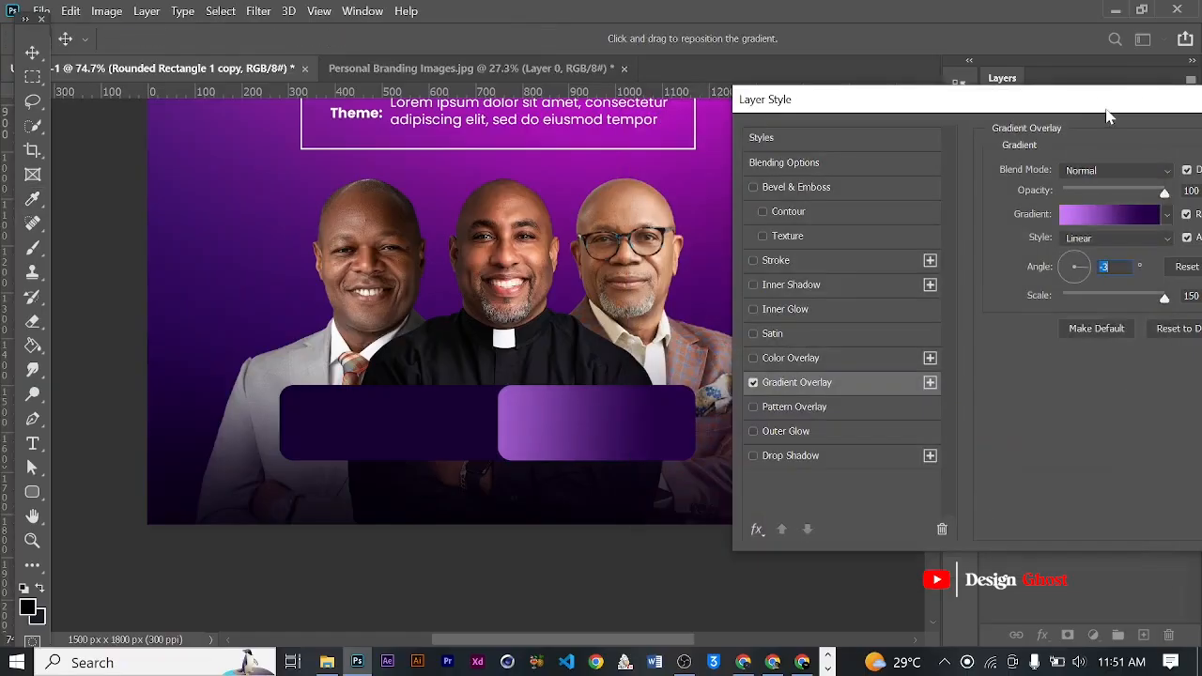
pyautogui.moveTo(1127, 103); pyautogui.dragTo(938, 108)
pyautogui.click(1156, 135)
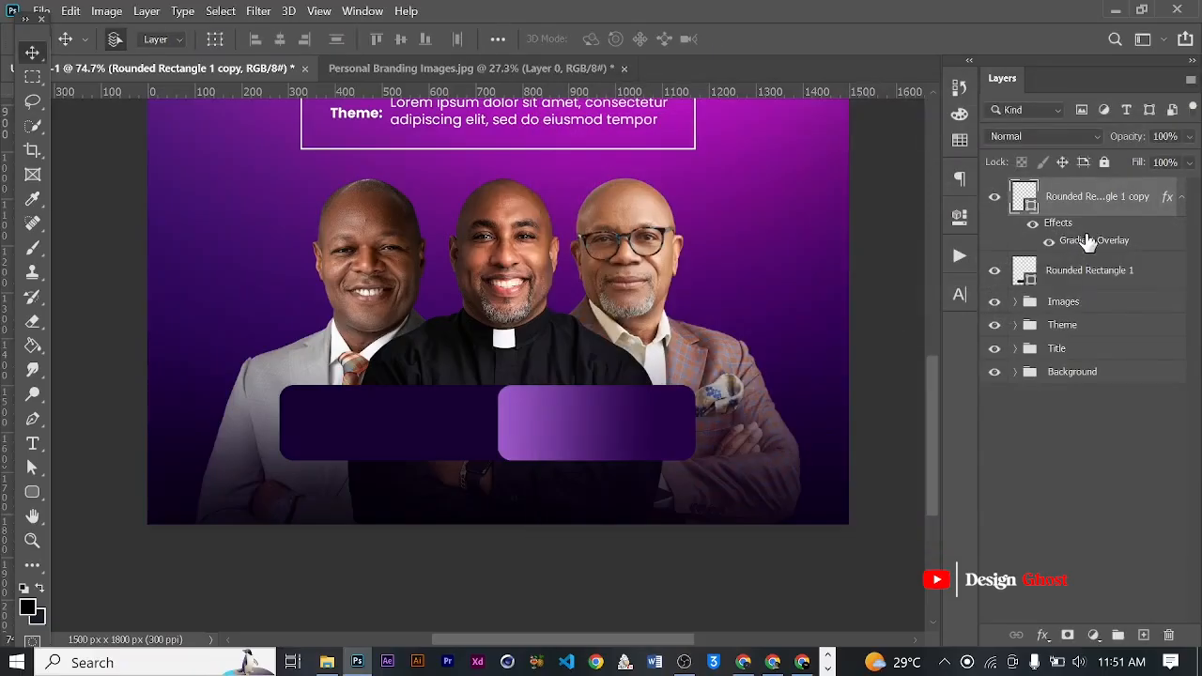
# - Add the same linear purple gradient overlay to the wide rounded rectangle behind the copy
pyautogui.click(1077, 277)
pyautogui.click(1040, 636)
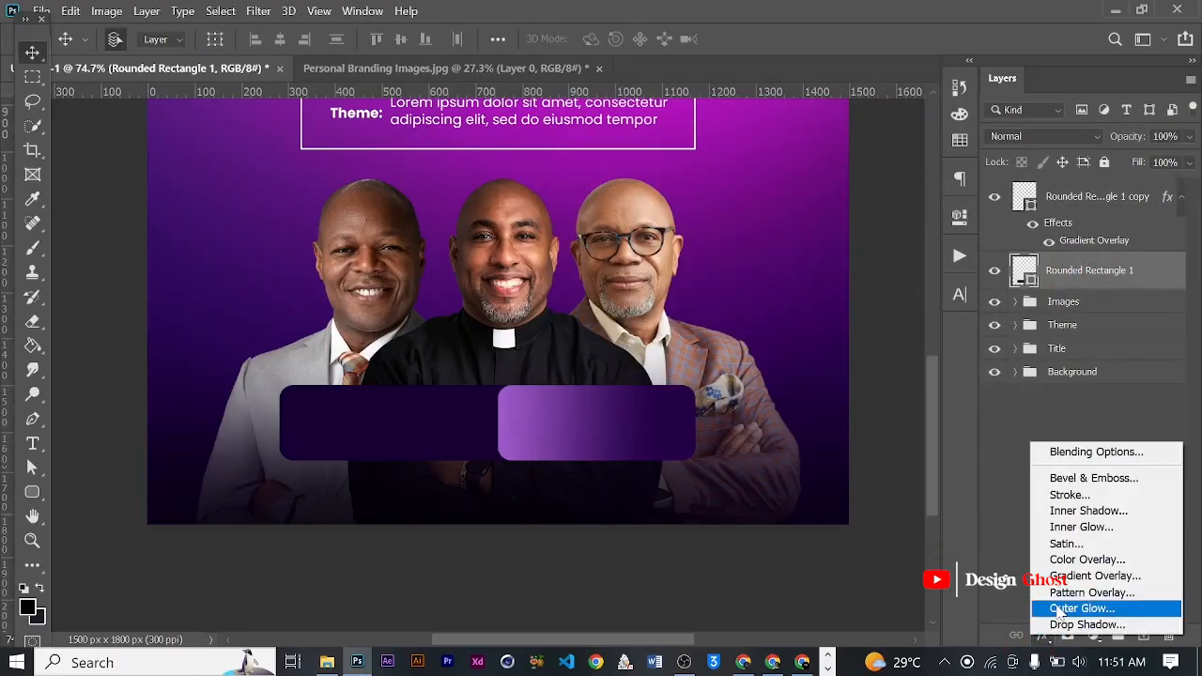
pyautogui.click(1070, 581)
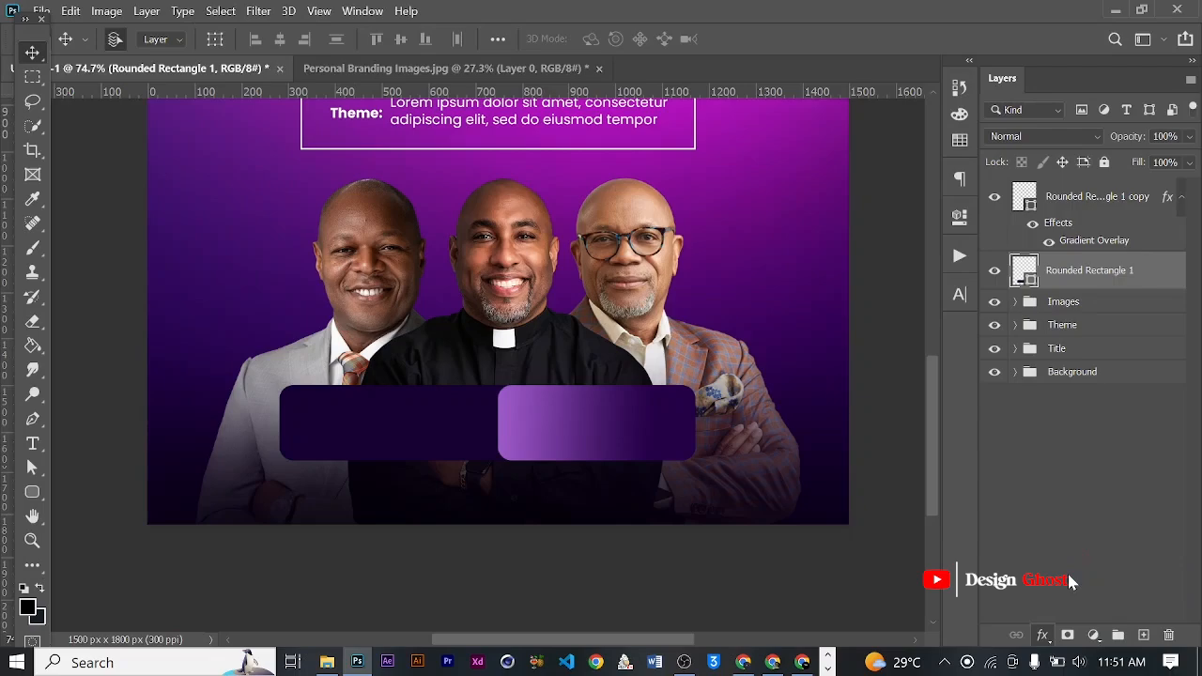
pyautogui.moveTo(927, 83); pyautogui.dragTo(1174, 113)
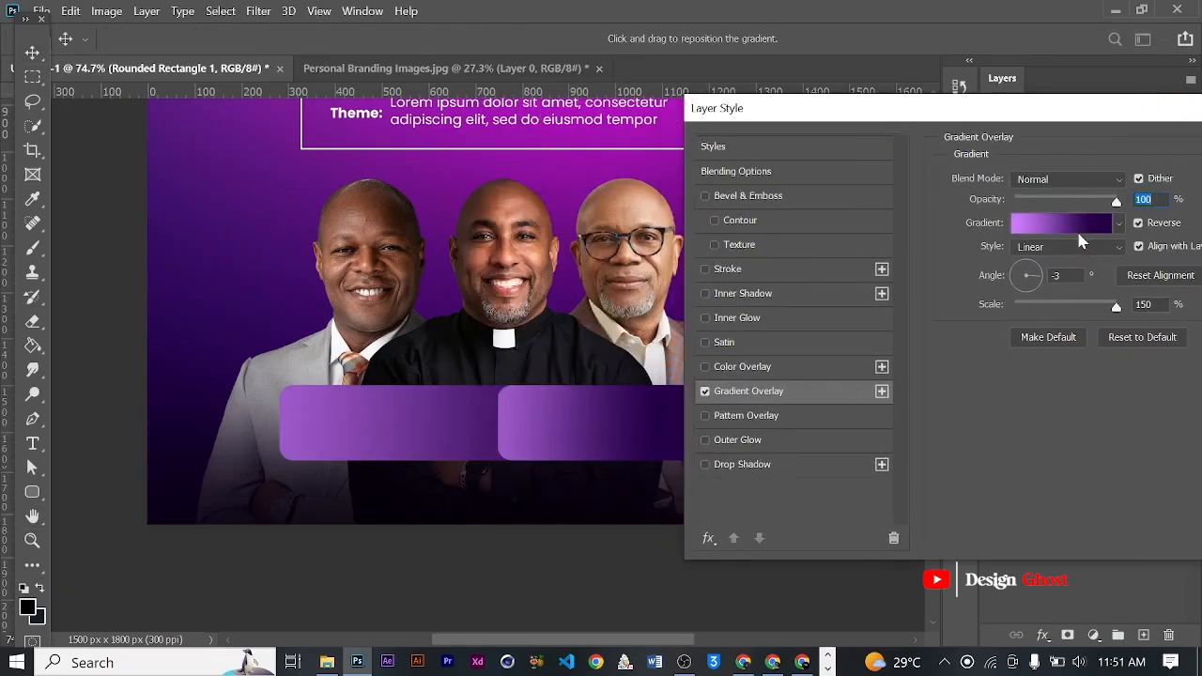
# - Move the dark purple stop of the wide rectangle's gradient to 35% and apply the layer style
pyautogui.click(1076, 225)
pyautogui.moveTo(750, 449); pyautogui.dragTo(824, 457)
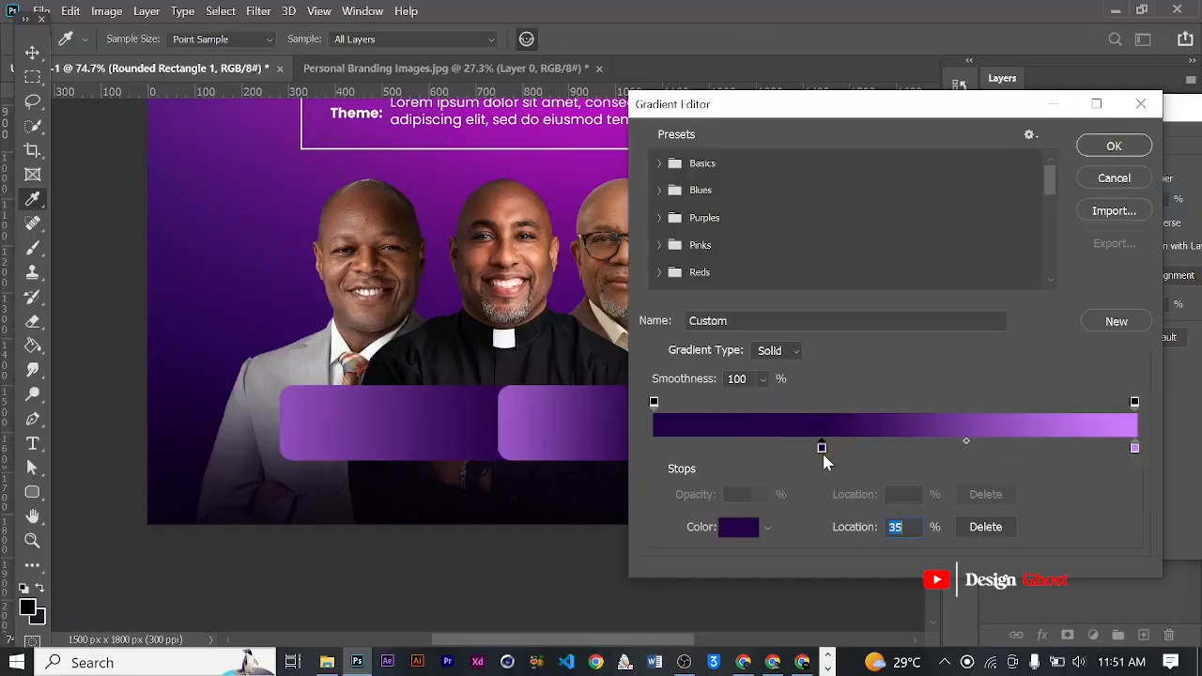
pyautogui.moveTo(984, 114); pyautogui.dragTo(894, 111)
pyautogui.click(1023, 142)
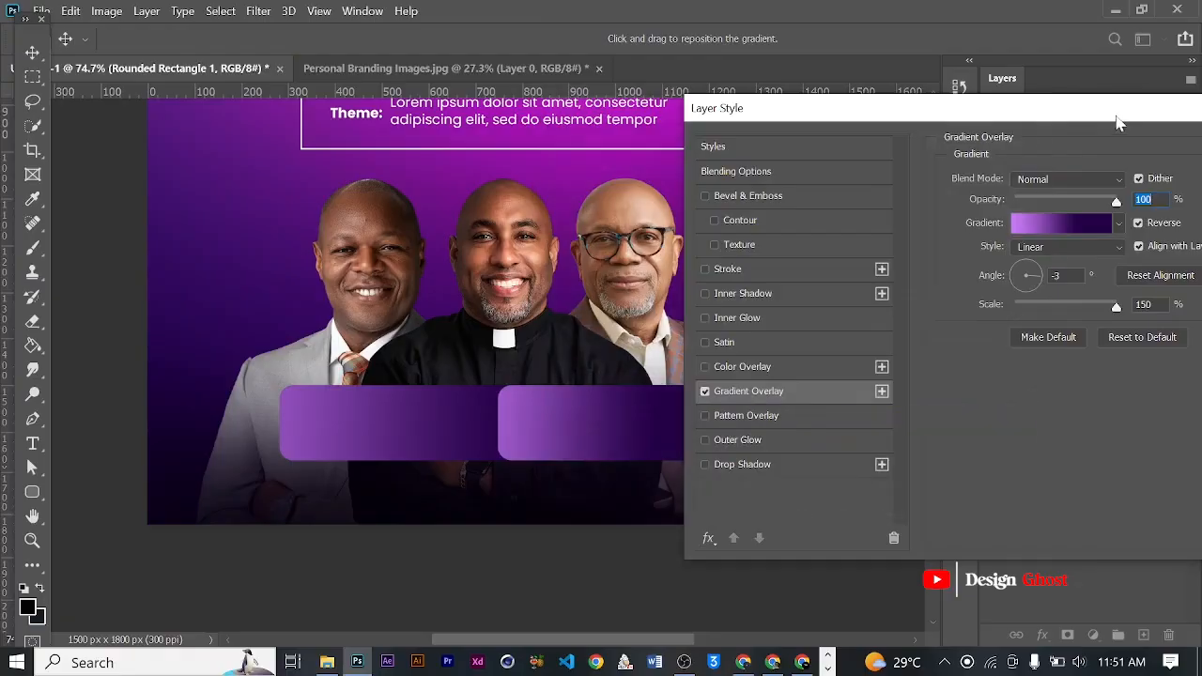
pyautogui.moveTo(1112, 106); pyautogui.dragTo(922, 106)
pyautogui.click(1153, 142)
# - Select both rounded rectangles and stretch them vertically to about 113% of their height, keeping the width
pyautogui.scroll(-3, 625, 391)
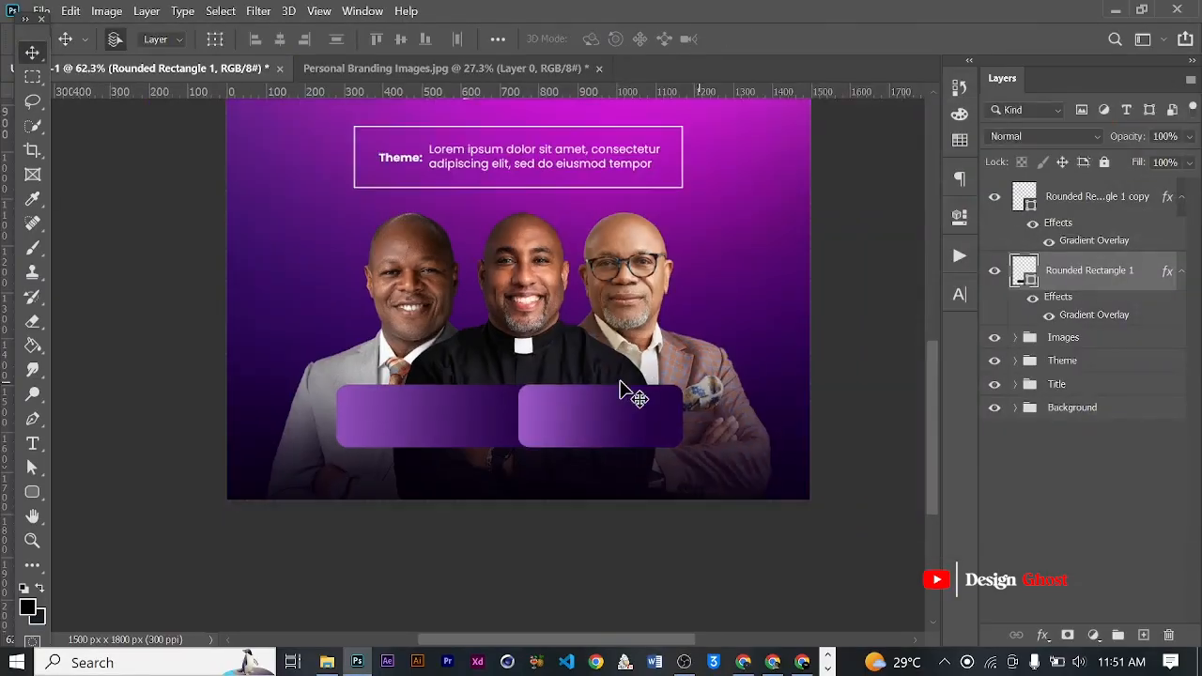
pyautogui.scroll(-1, 564, 467)
pyautogui.scroll(3, 554, 460)
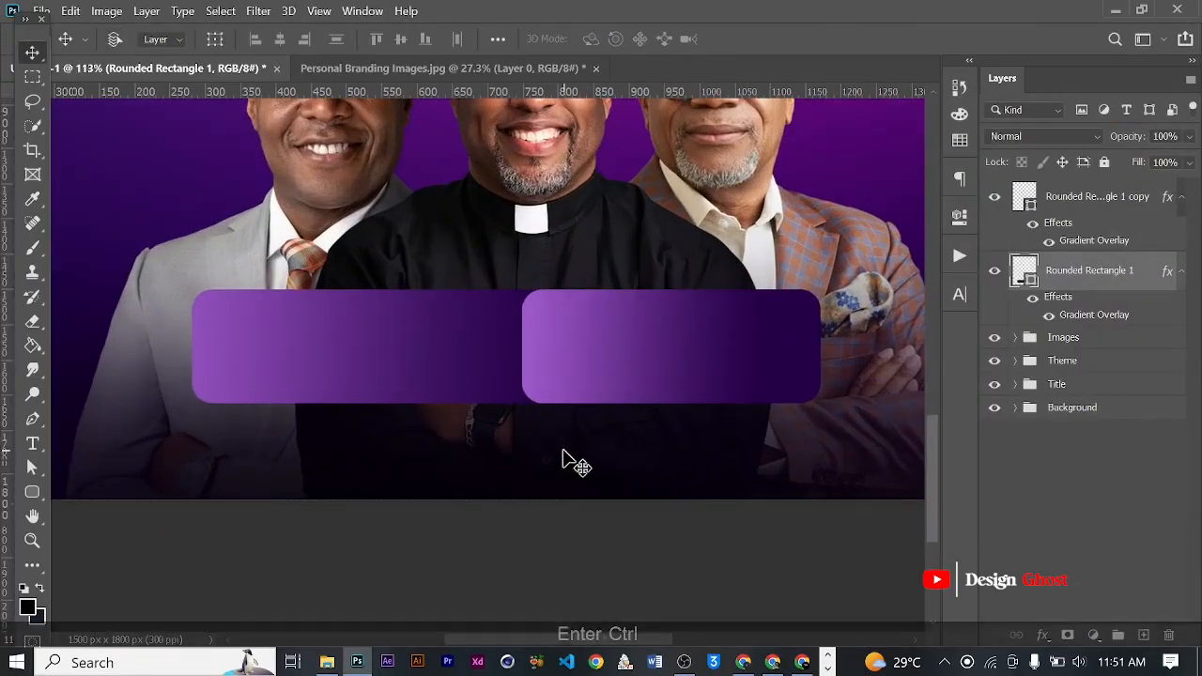
pyautogui.hotkey('ctrl', '0')
pyautogui.scroll(4, 551, 500)
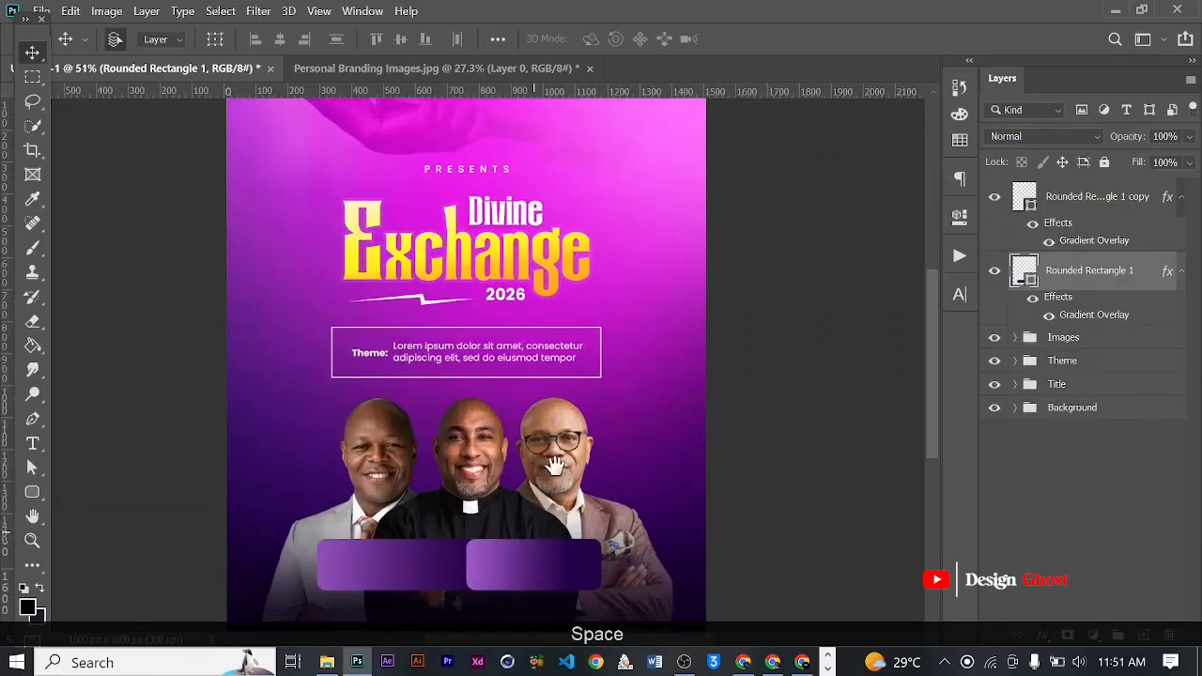
pyautogui.moveTo(533, 529); pyautogui.dragTo(577, 355)
pyautogui.scroll(4, 534, 384)
pyautogui.keyDown('shift'); pyautogui.click(1073, 196); pyautogui.keyUp('shift')
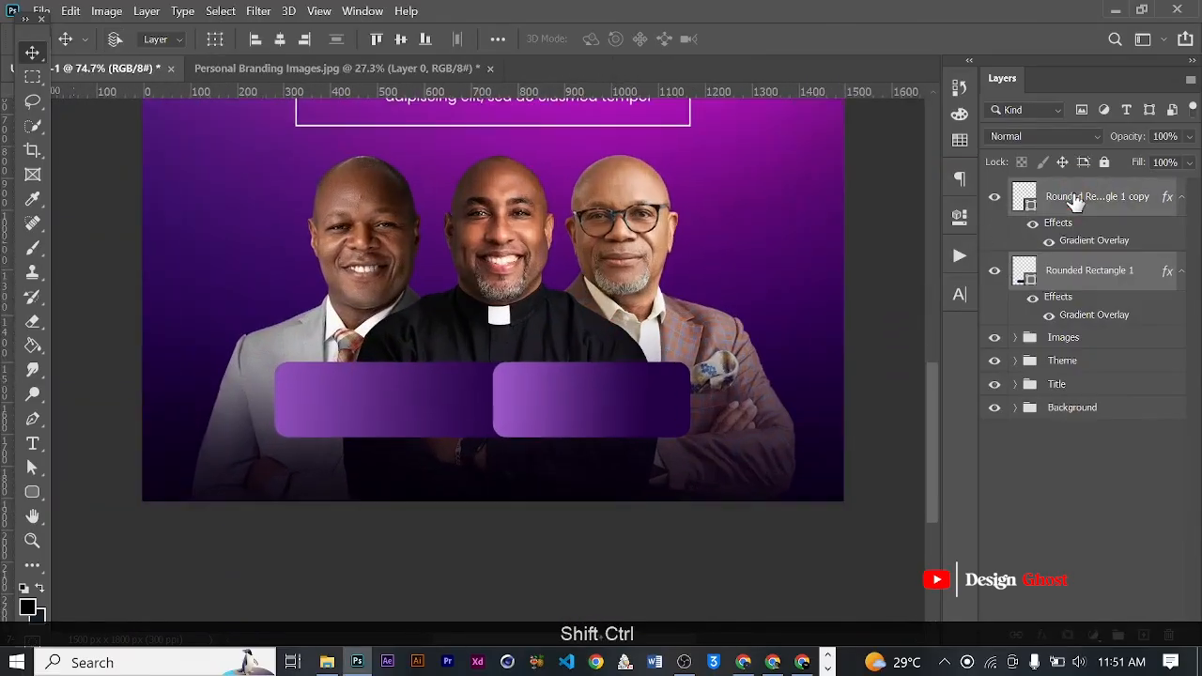
pyautogui.hotkey('ctrl', 't')
pyautogui.moveTo(487, 353); pyautogui.dragTo(484, 348)
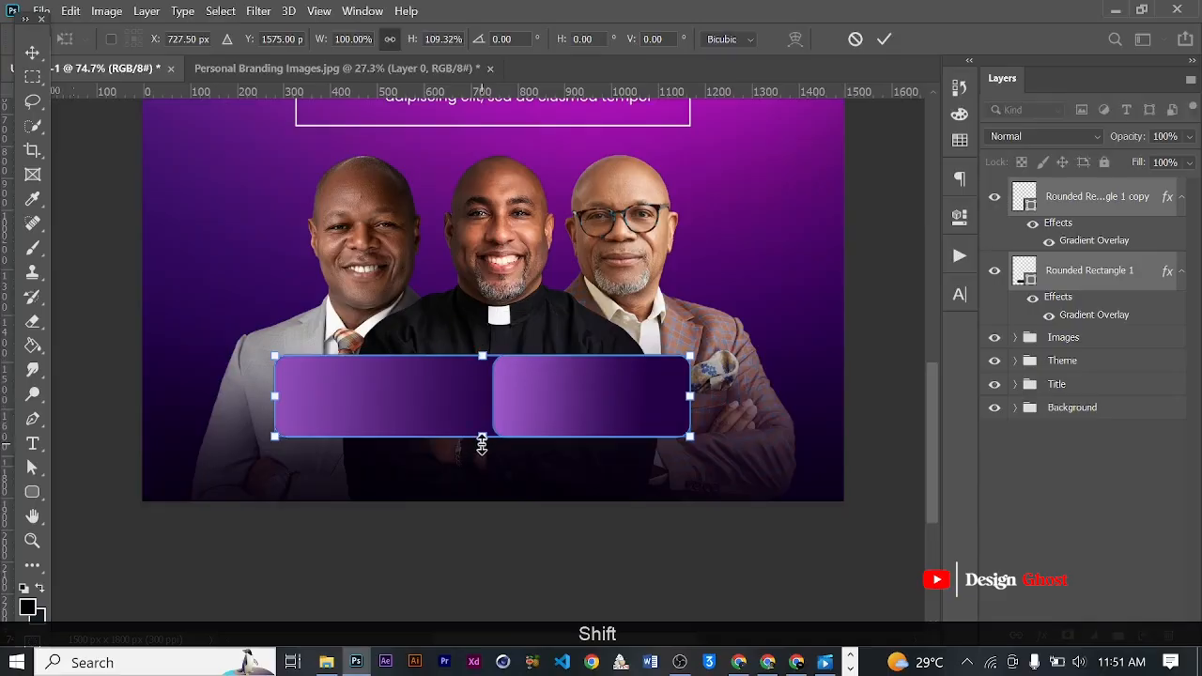
pyautogui.moveTo(481, 442); pyautogui.dragTo(483, 445)
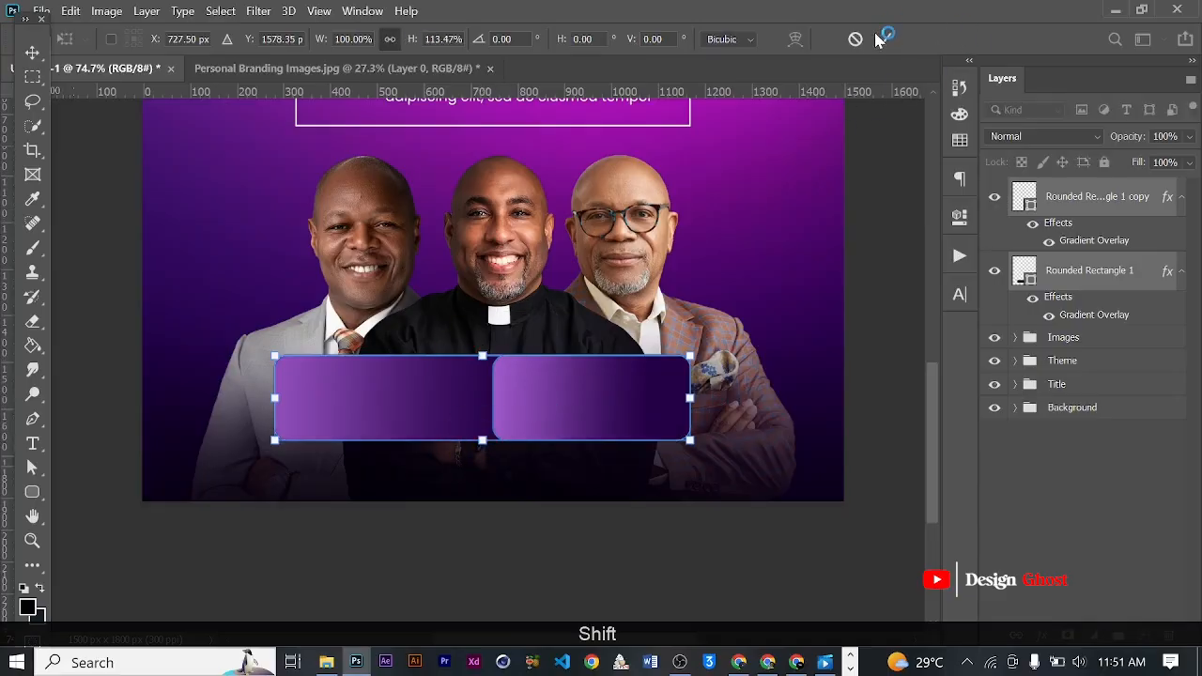
pyautogui.press('Return')
# - Examine the two gradient boxes over the ministers and their alignment with the theme box and the whole flyer
pyautogui.hotkey('ctrl', '0')
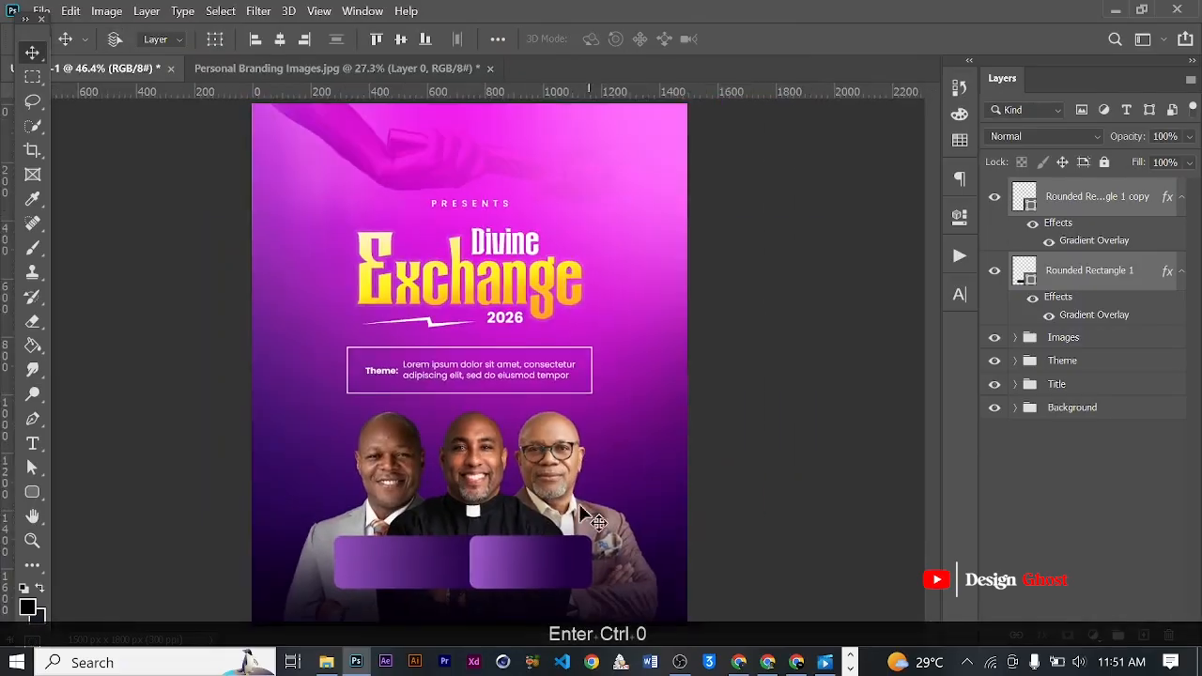
pyautogui.scroll(3, 552, 536)
pyautogui.press('space')
pyautogui.moveTo(552, 536); pyautogui.dragTo(704, 309)
pyautogui.scroll(-3, 614, 451)
pyautogui.scroll(2, 611, 452)
pyautogui.scroll(2, 610, 452)
pyautogui.press('space')
pyautogui.scroll(4, 505, 446)
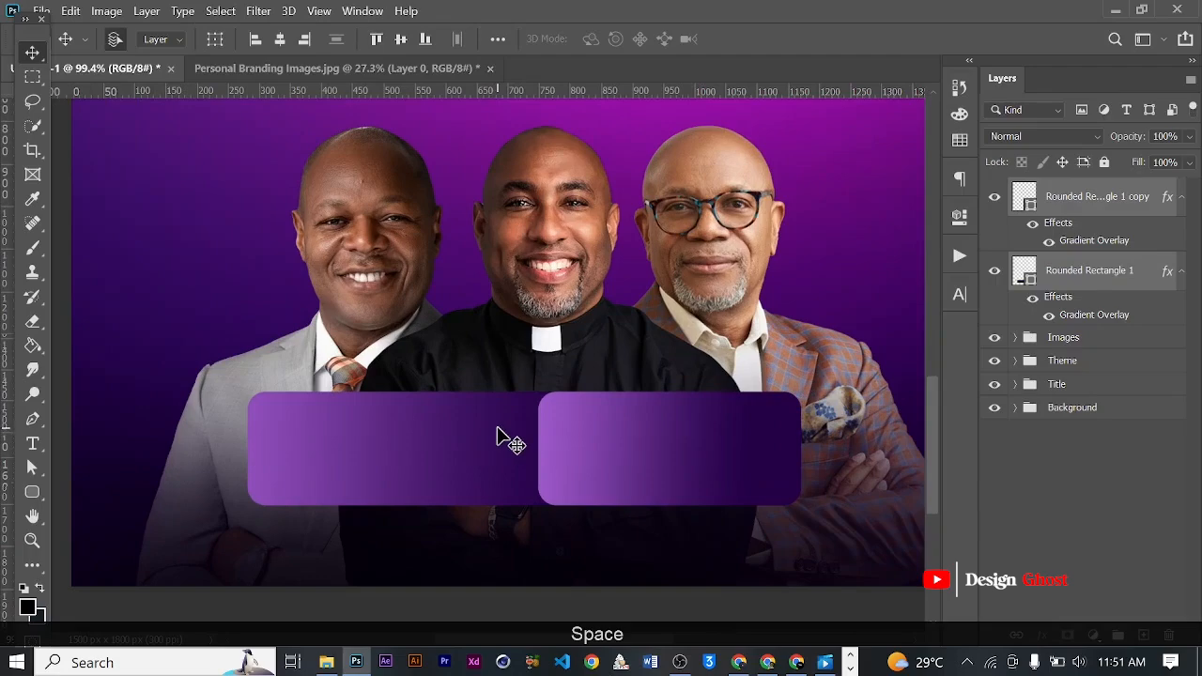
pyautogui.scroll(-2, 427, 380)
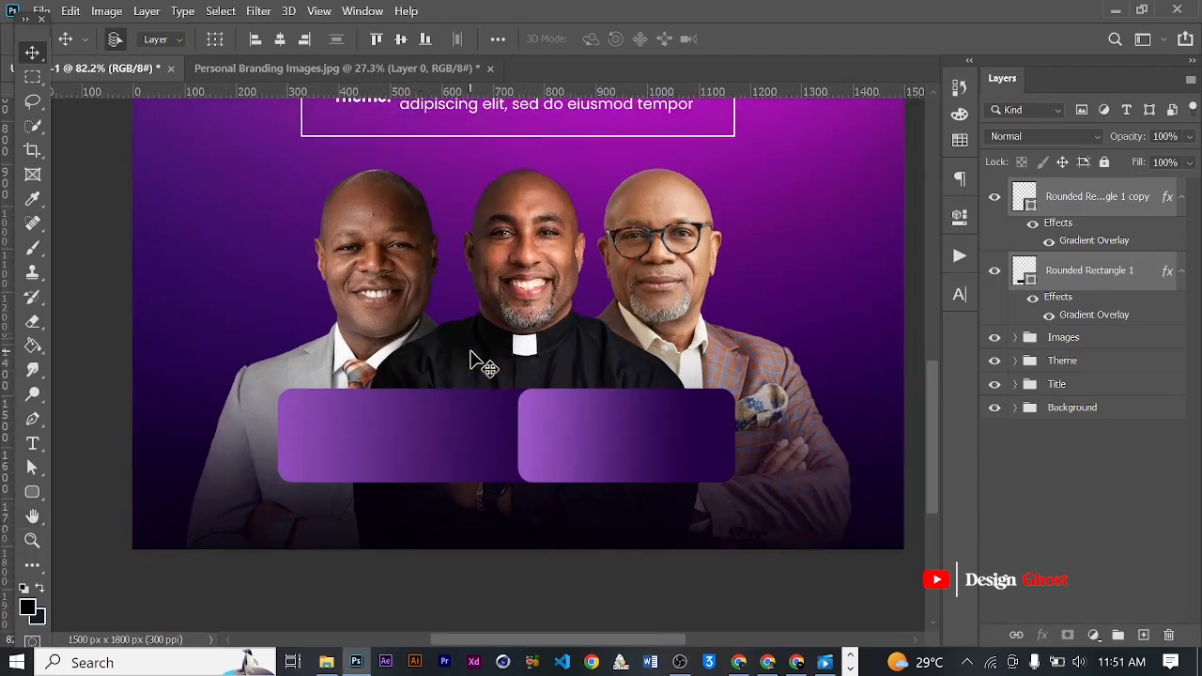
pyautogui.scroll(-2, 469, 373)
pyautogui.scroll(-1, 555, 260)
pyautogui.scroll(1, 461, 519)
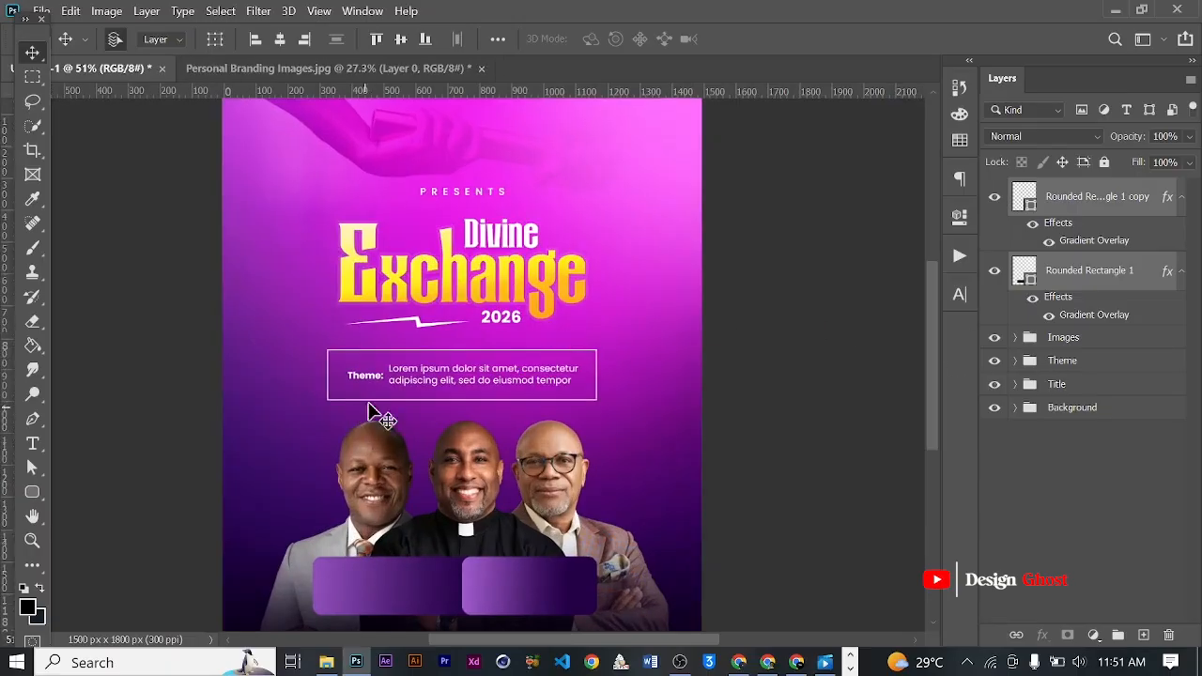
pyautogui.scroll(2, 414, 295)
pyautogui.scroll(1, 414, 294)
pyautogui.press('space')
pyautogui.moveTo(440, 441); pyautogui.dragTo(500, 252)
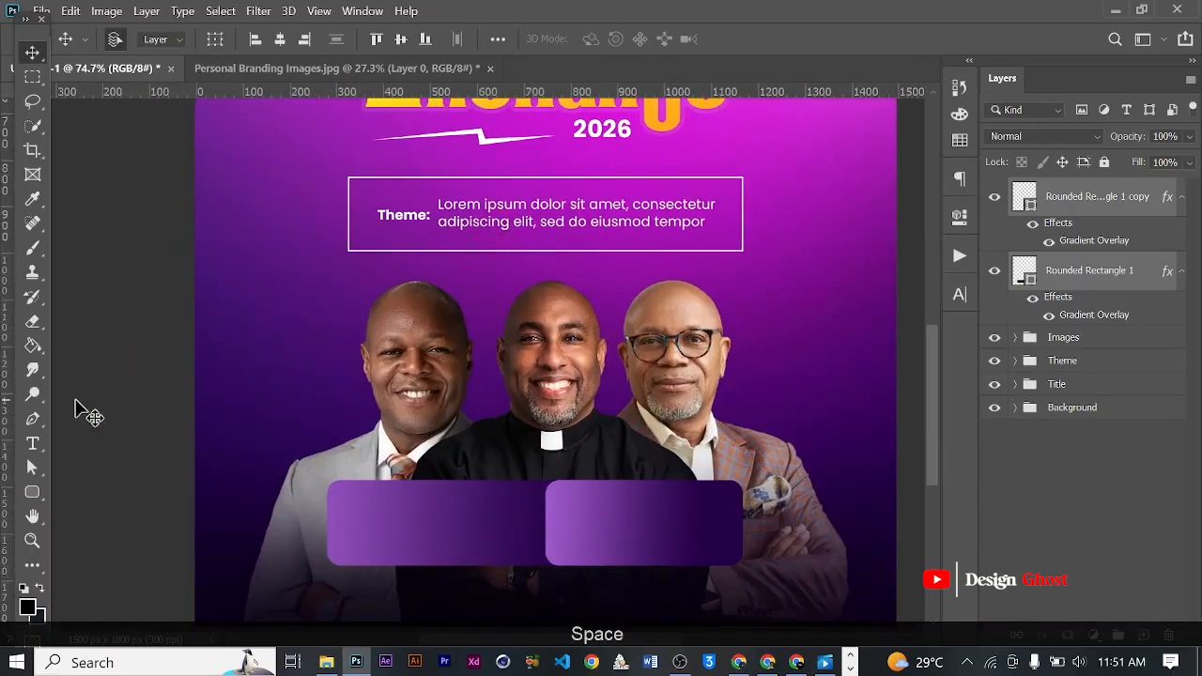
# - Add a new layer above the rounded rectangles and enter the text "31 August 2026" in the wide box
pyautogui.click(31, 448)
pyautogui.scroll(3, 427, 540)
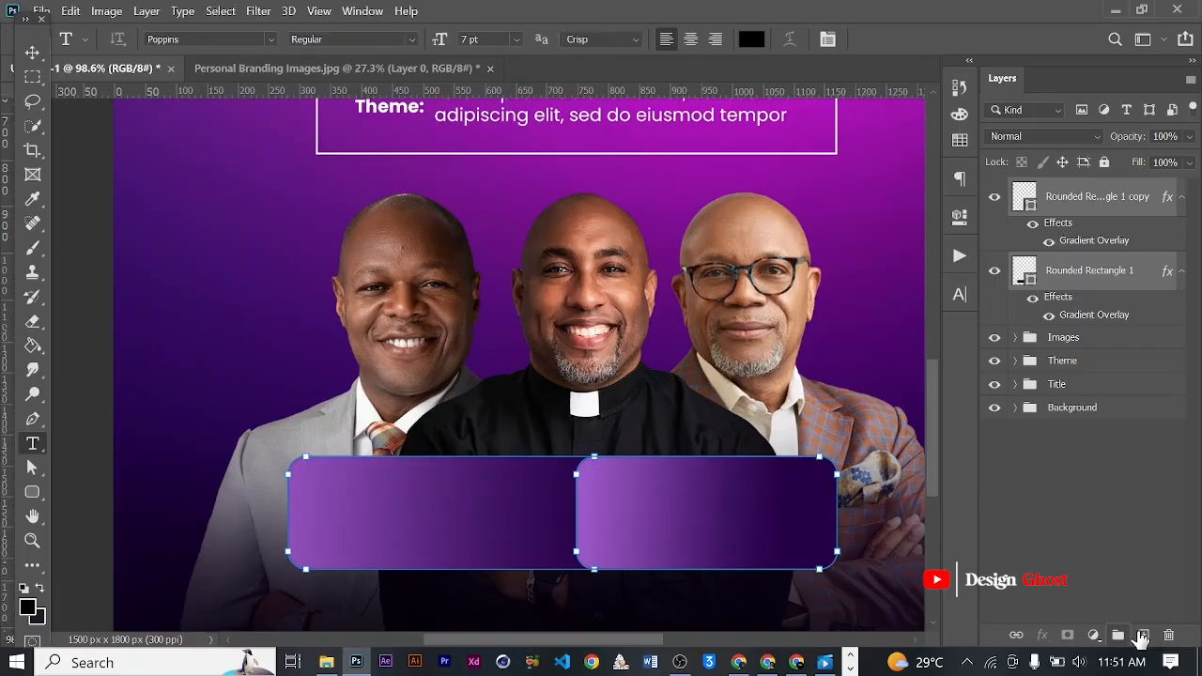
pyautogui.click(1142, 637)
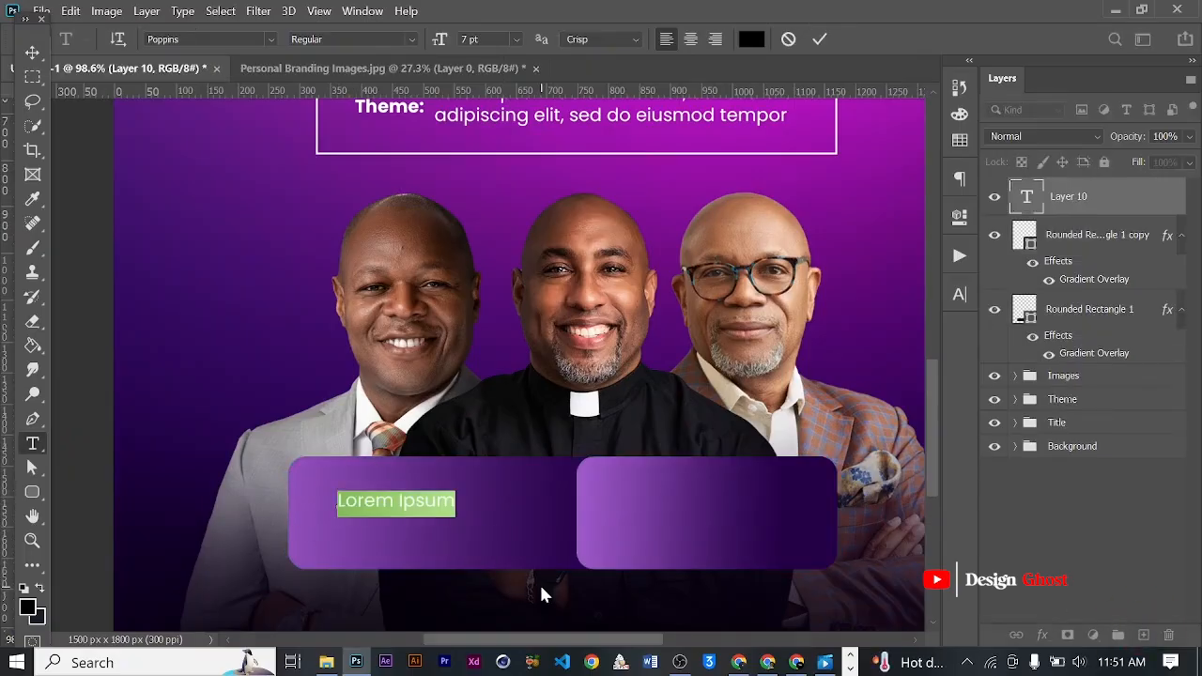
pyautogui.write('31')
pyautogui.press('capslock')
pyautogui.press('capslock')
pyautogui.press('capslock')
pyautogui.write('A')
pyautogui.press('capslock')
pyautogui.write('ugu')
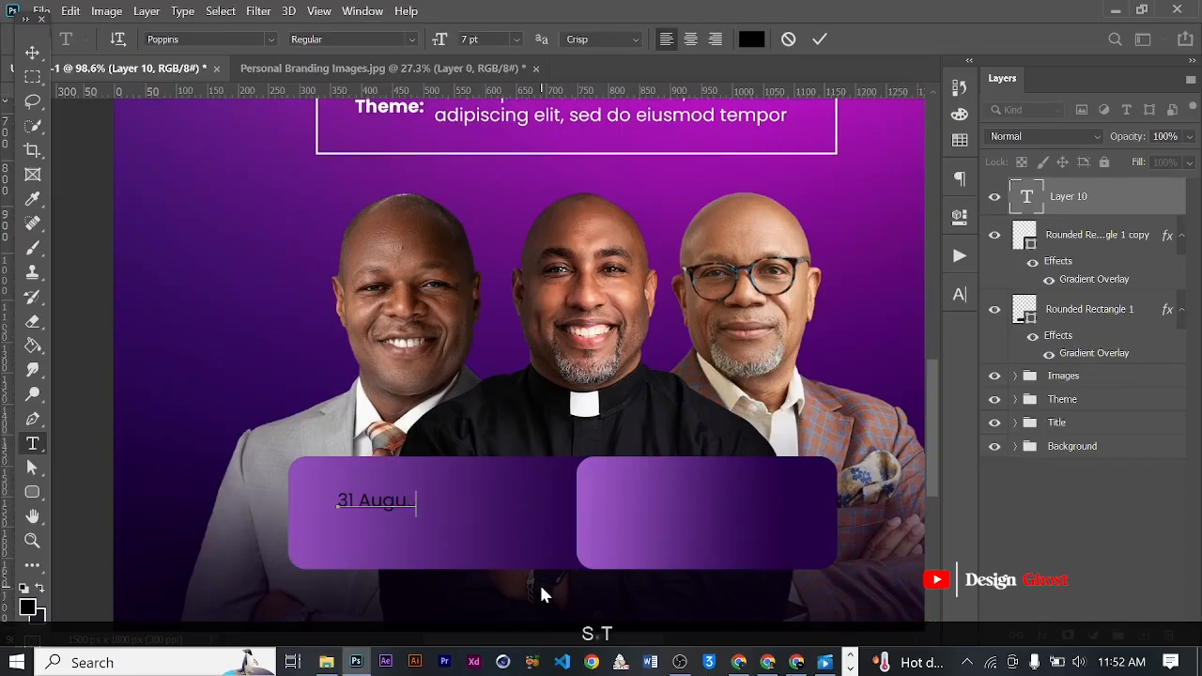
pyautogui.write('st 2026')
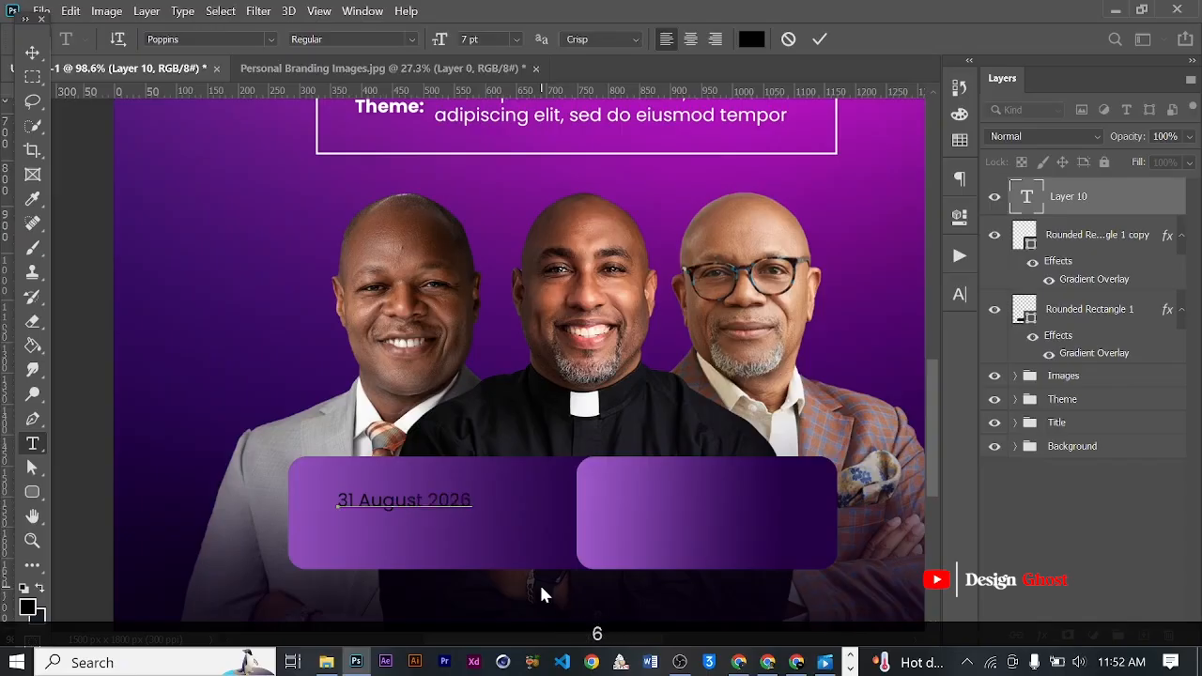
# - Delete the year from the date line so it reads "31 August" and commit the text
pyautogui.press('BackSpace')
pyautogui.press('BackSpace')
pyautogui.press('BackSpace')
pyautogui.press('BackSpace')
pyautogui.press('BackSpace')
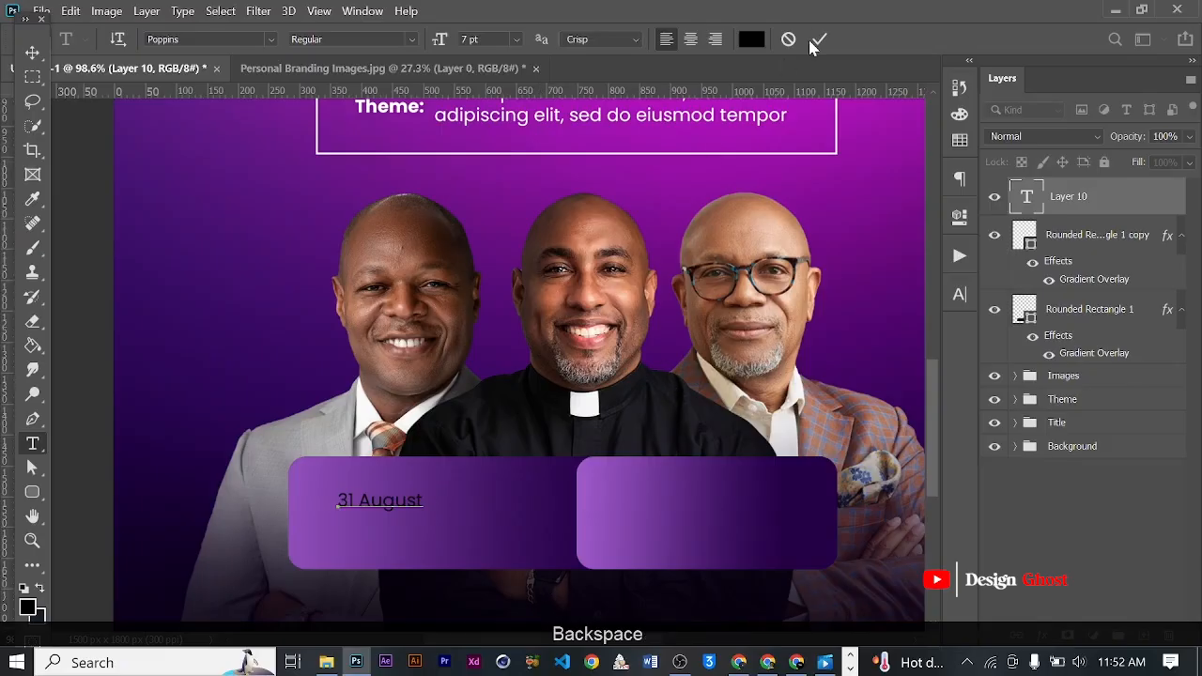
pyautogui.click(32, 53)
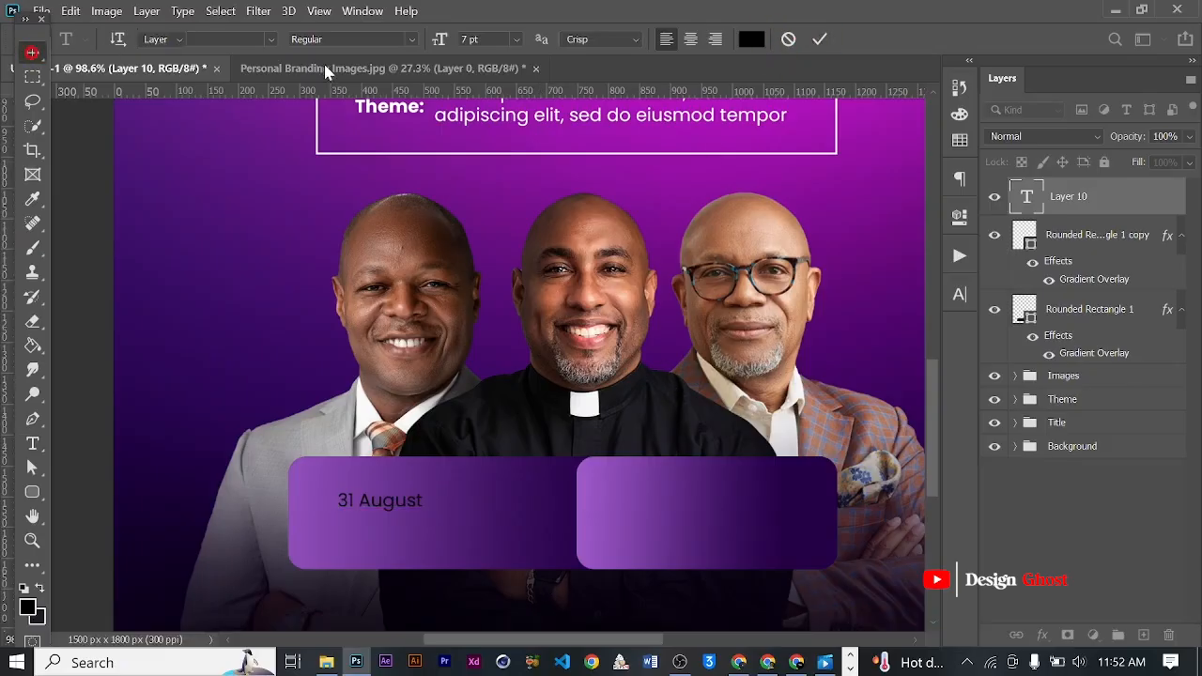
# - Set the "31 August" text's font to Poppins Medium
pyautogui.click(959, 294)
pyautogui.click(815, 325)
pyautogui.press('capslock')
pyautogui.write('ARE')
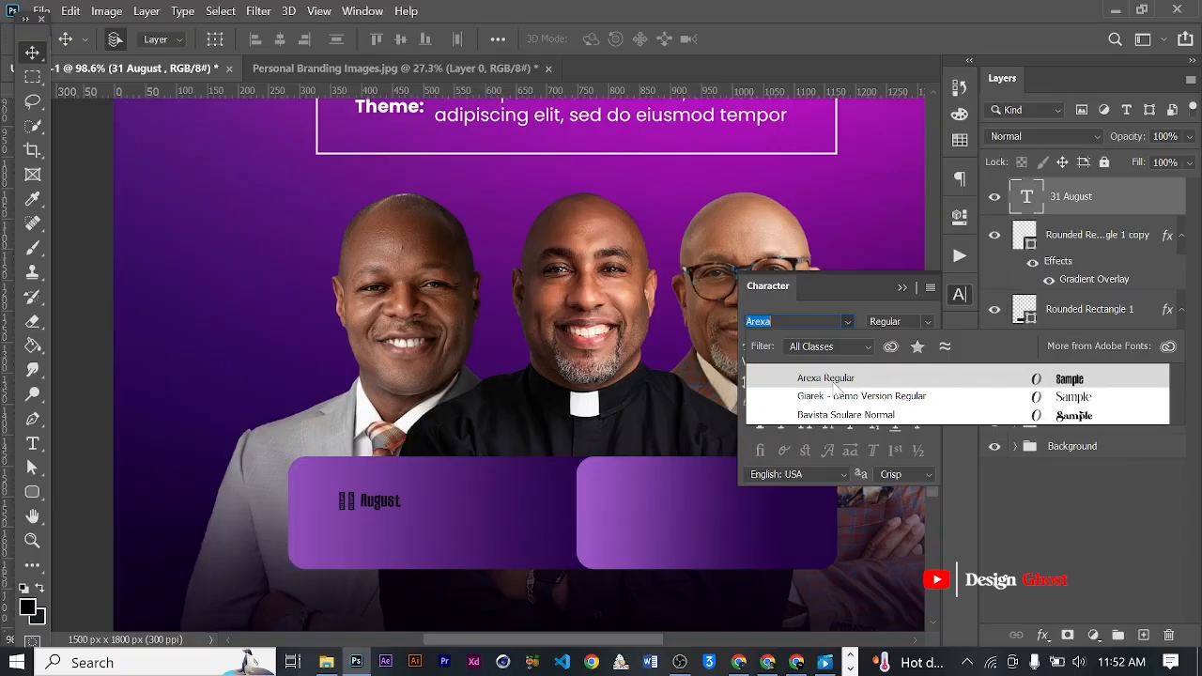
pyautogui.write('POO')
pyautogui.press('BackSpace')
pyautogui.write('Poppins')
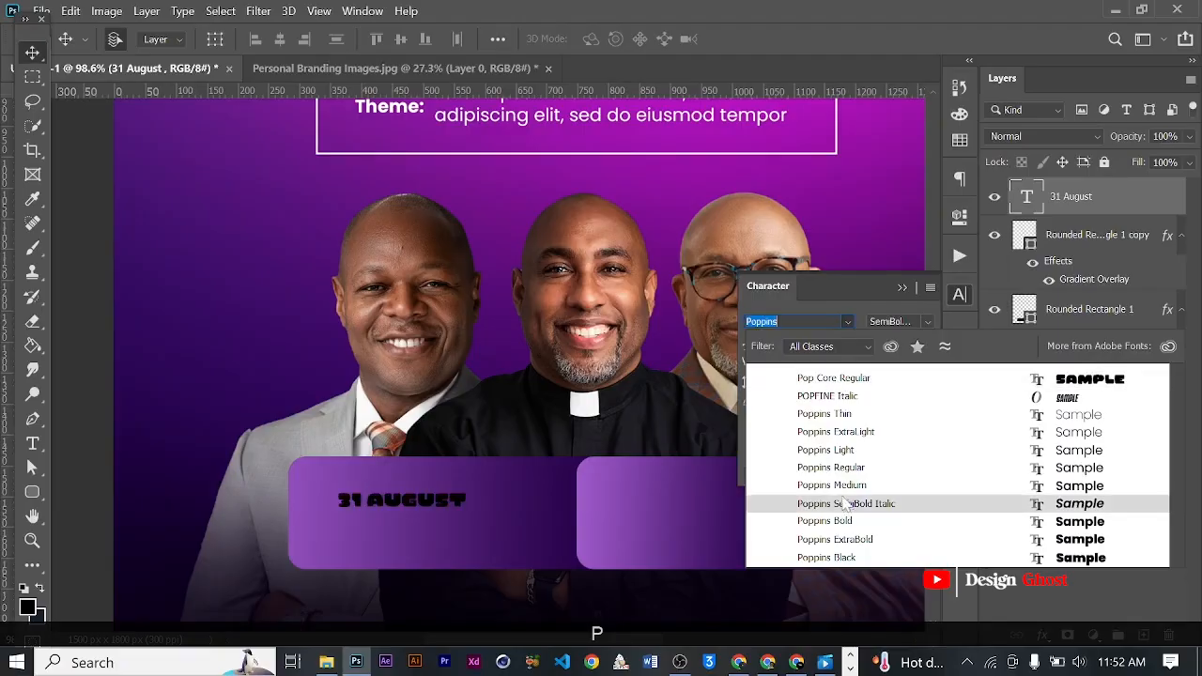
pyautogui.click(838, 487)
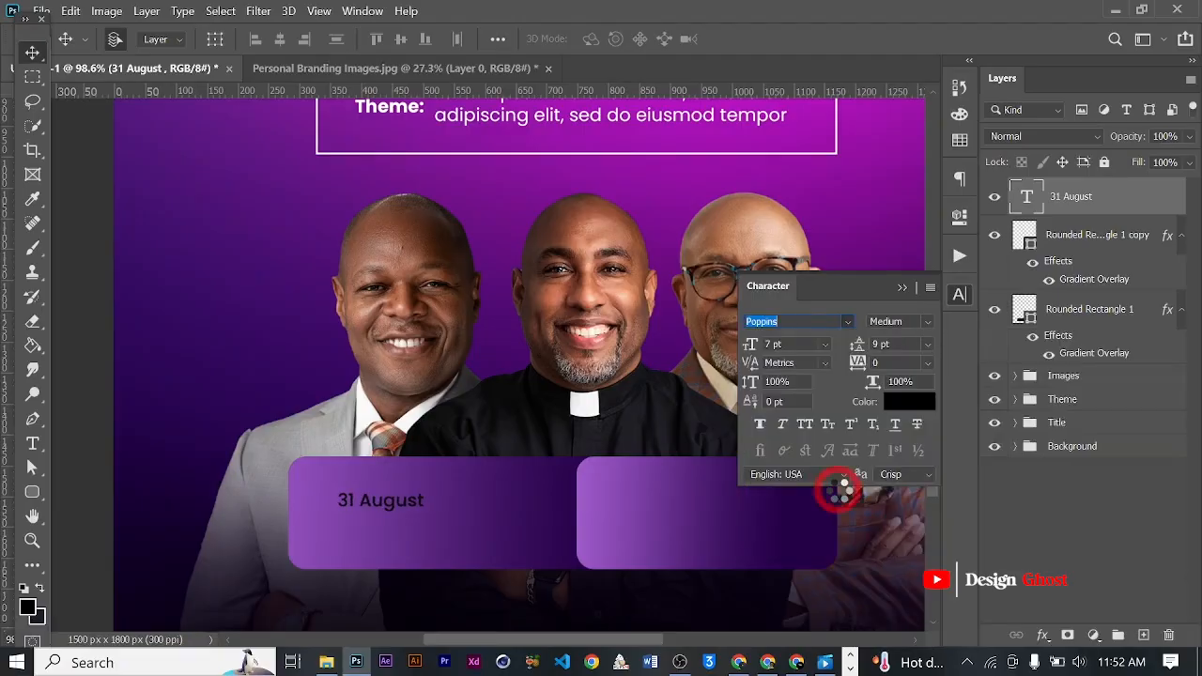
# - Set the date text's tracking to -50 and its colour to white
pyautogui.click(930, 364)
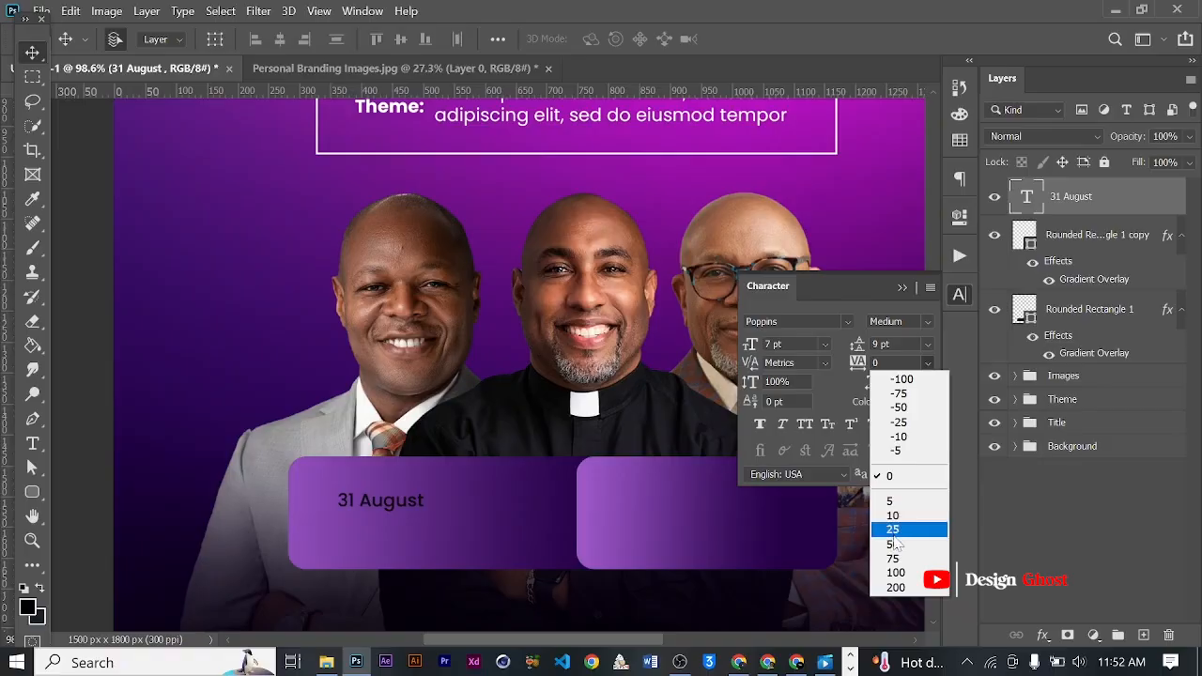
pyautogui.click(899, 407)
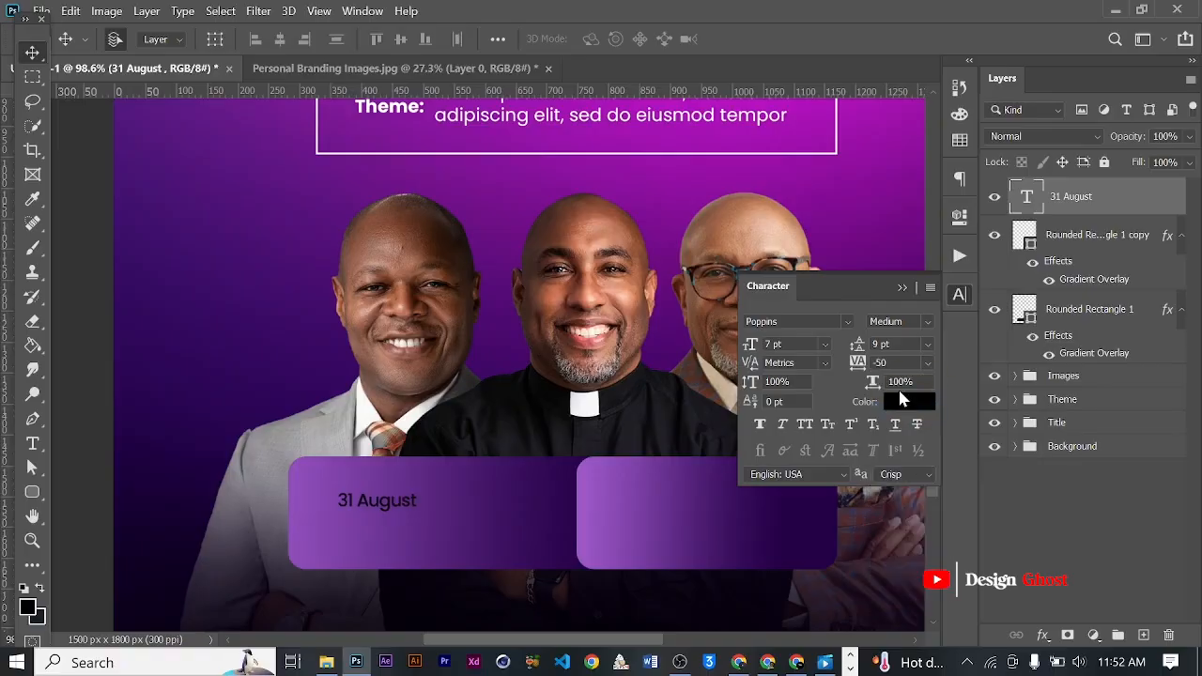
pyautogui.click(897, 401)
pyautogui.click(668, 373)
pyautogui.moveTo(667, 374); pyautogui.dragTo(394, 32)
pyautogui.click(1044, 207)
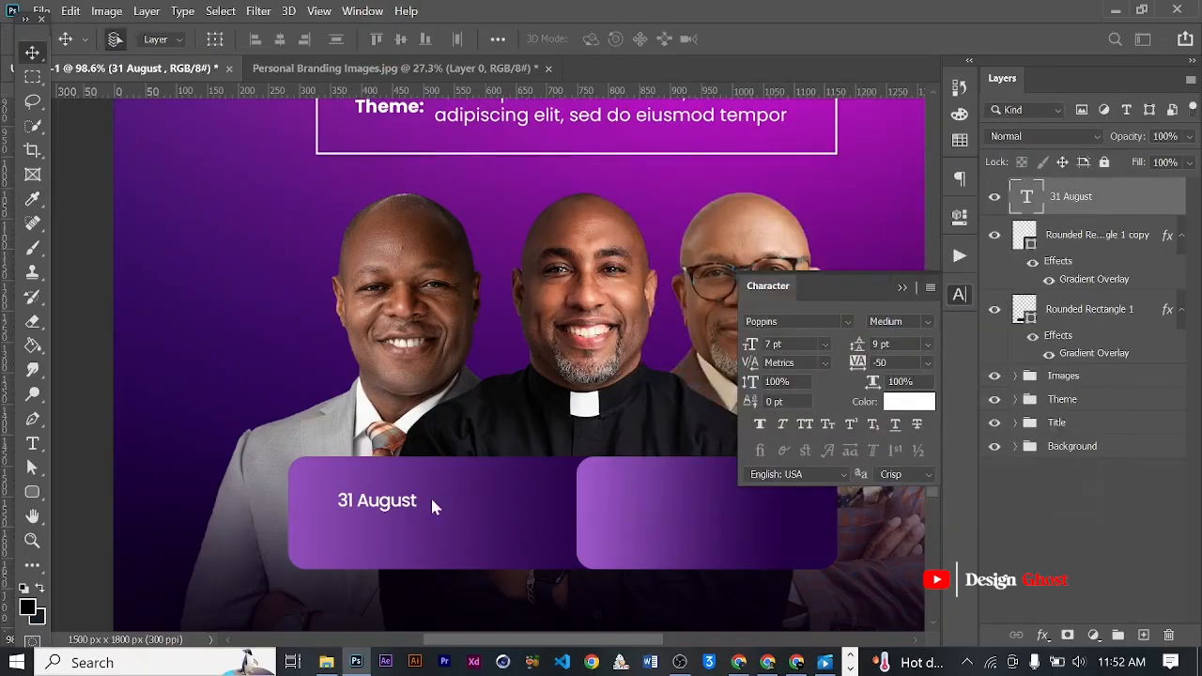
# - Enlarge the date text proportionally to about 182% of its size
pyautogui.scroll(2, 370, 535)
pyautogui.hotkey('ctrl', 't')
pyautogui.moveTo(432, 512); pyautogui.dragTo(517, 523)
pyautogui.press('Return')
pyautogui.hotkey('ctrl', '0')
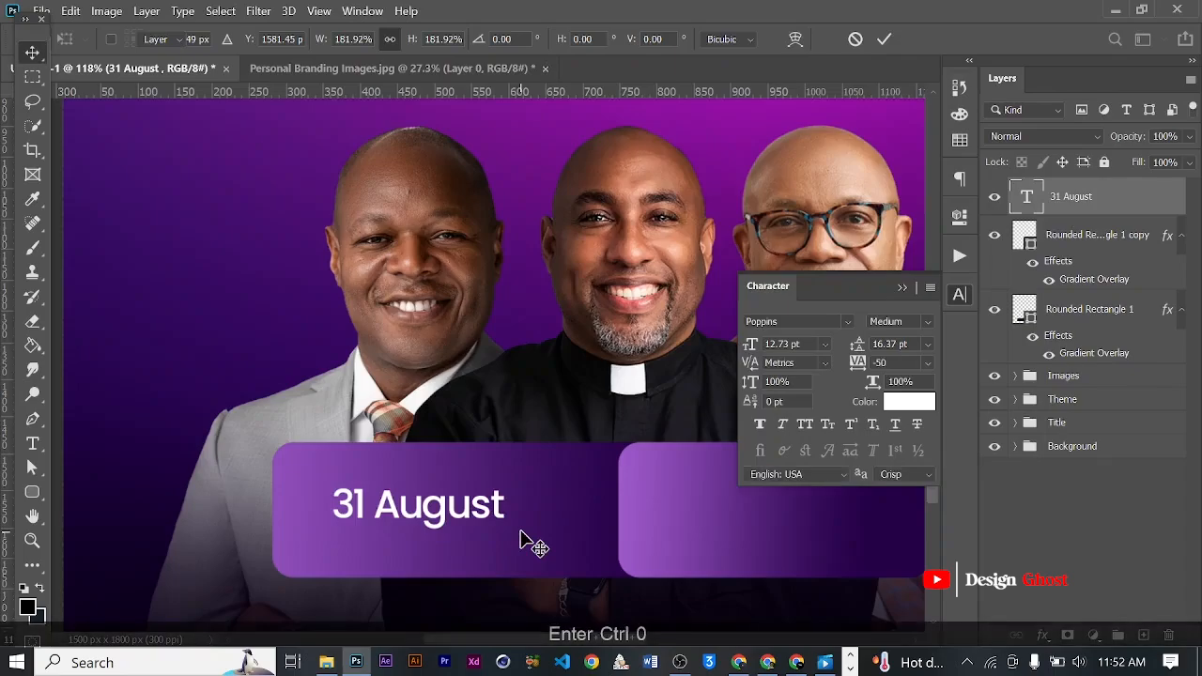
# - Nudge the date text up and back down to adjust its vertical position in the wide box
pyautogui.press('Up')
pyautogui.press('Up')
pyautogui.press('Up')
pyautogui.press('Up')
pyautogui.scroll(2, 398, 577)
pyautogui.press('Down')
pyautogui.press('Down')
pyautogui.press('Down')
pyautogui.press('Down')
pyautogui.press('Down')
pyautogui.scroll(2, 423, 579)
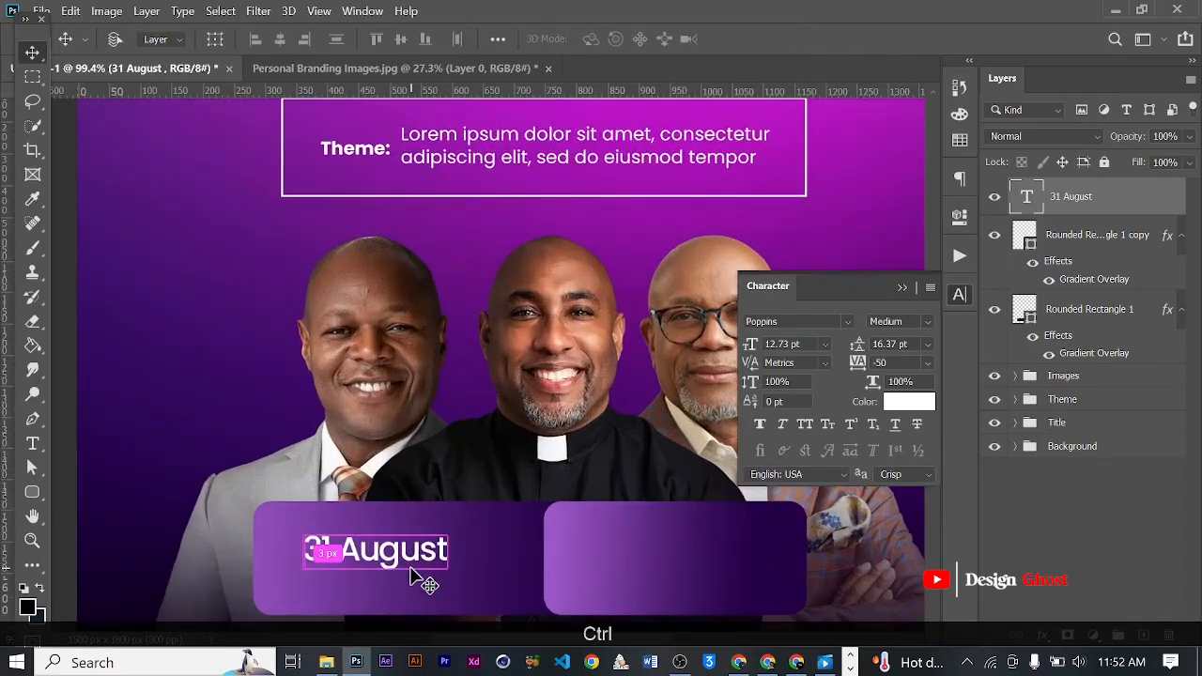
# - Scale the date text down proportionally to about 10.88 pt
pyautogui.hotkey('ctrl', 't')
pyautogui.scroll(2, 448, 585)
pyautogui.moveTo(474, 583); pyautogui.dragTo(448, 558)
pyautogui.press('Return')
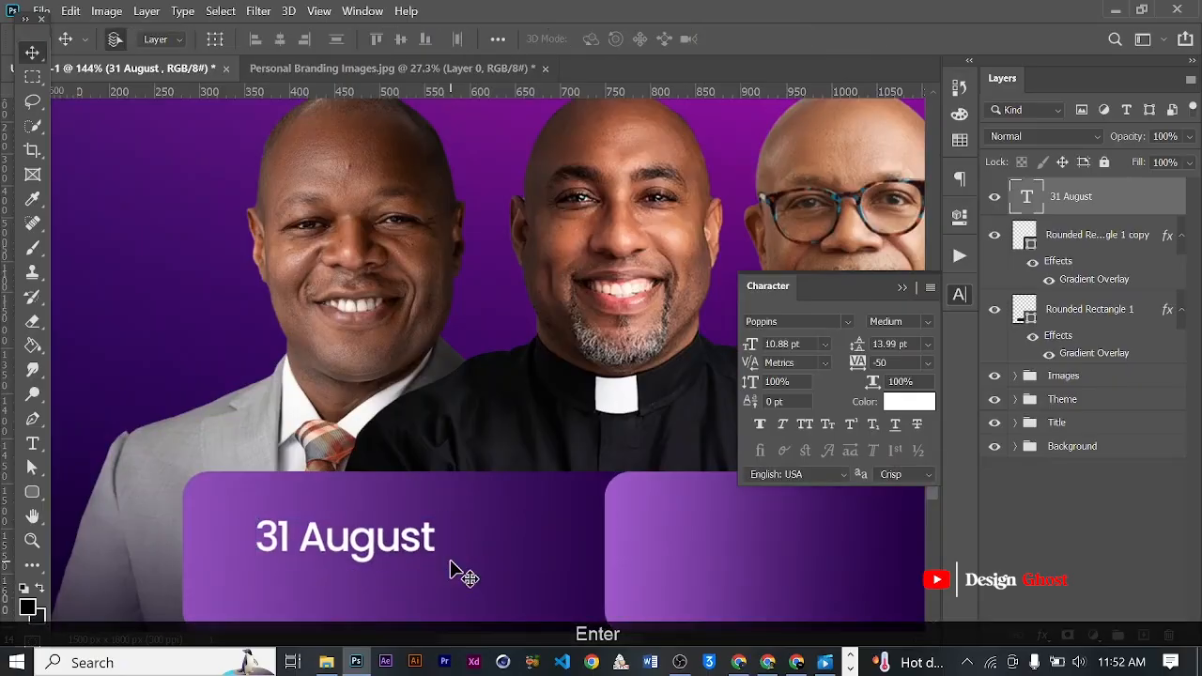
# - Append "2026" to the date text so it reads "31 August 2026" and commit it
pyautogui.press('t')
pyautogui.scroll(1, 434, 532)
pyautogui.click(437, 533)
pyautogui.write('2026')
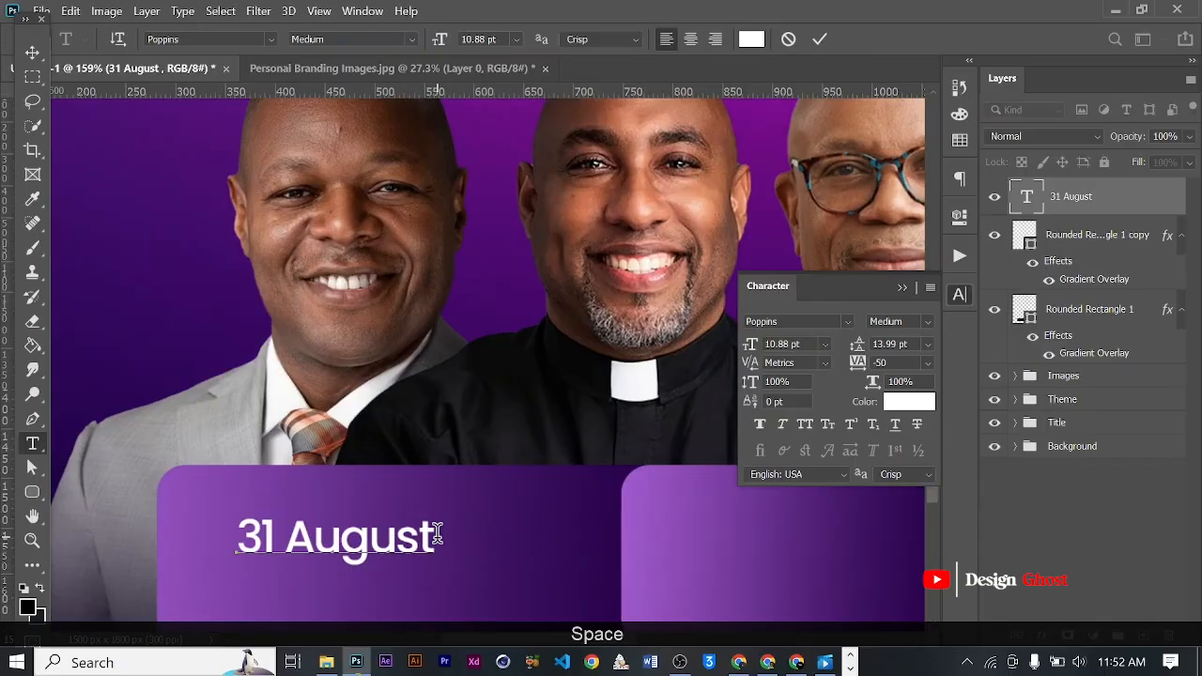
pyautogui.click(820, 41)
pyautogui.click(31, 54)
# - Scale the full date text down proportionally to about 8.74 pt
pyautogui.scroll(-2, 77, 102)
pyautogui.hotkey('ctrl', 't')
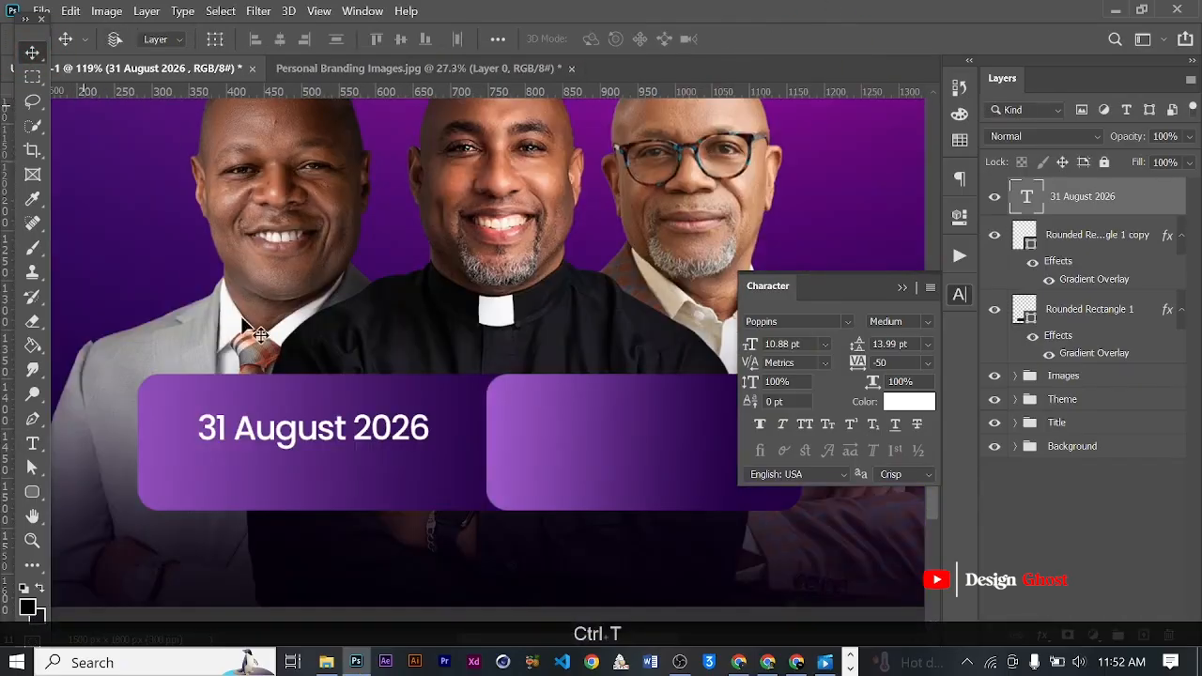
pyautogui.scroll(3, 419, 469)
pyautogui.moveTo(419, 463); pyautogui.dragTo(366, 447)
pyautogui.scroll(-3, 377, 451)
pyautogui.press('Return')
pyautogui.hotkey('ctrl', '0')
# - Draw a paragraph text box below the date in the wide box and keep its Lorem ipsum placeholder text
pyautogui.scroll(2, 351, 525)
pyautogui.press('space')
pyautogui.moveTo(381, 574); pyautogui.dragTo(395, 409)
pyautogui.scroll(2, 386, 416)
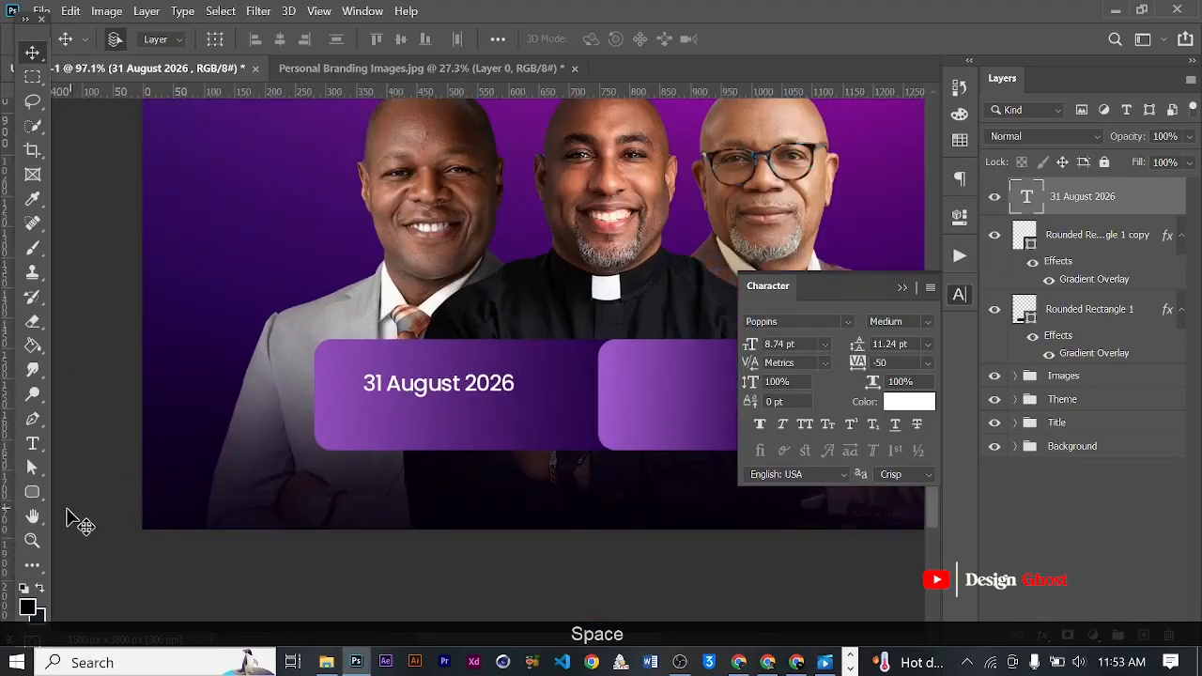
pyautogui.click(32, 443)
pyautogui.scroll(1, 395, 423)
pyautogui.moveTo(384, 404); pyautogui.dragTo(627, 439)
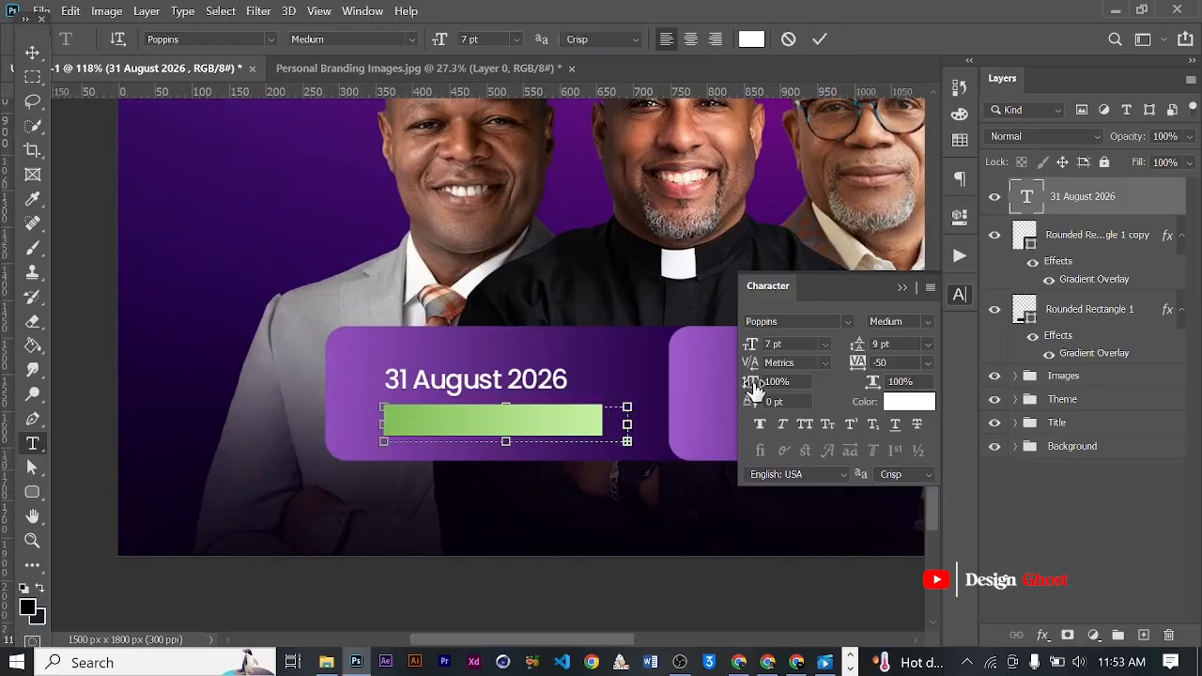
pyautogui.hotkey('ctrl', 'Return')
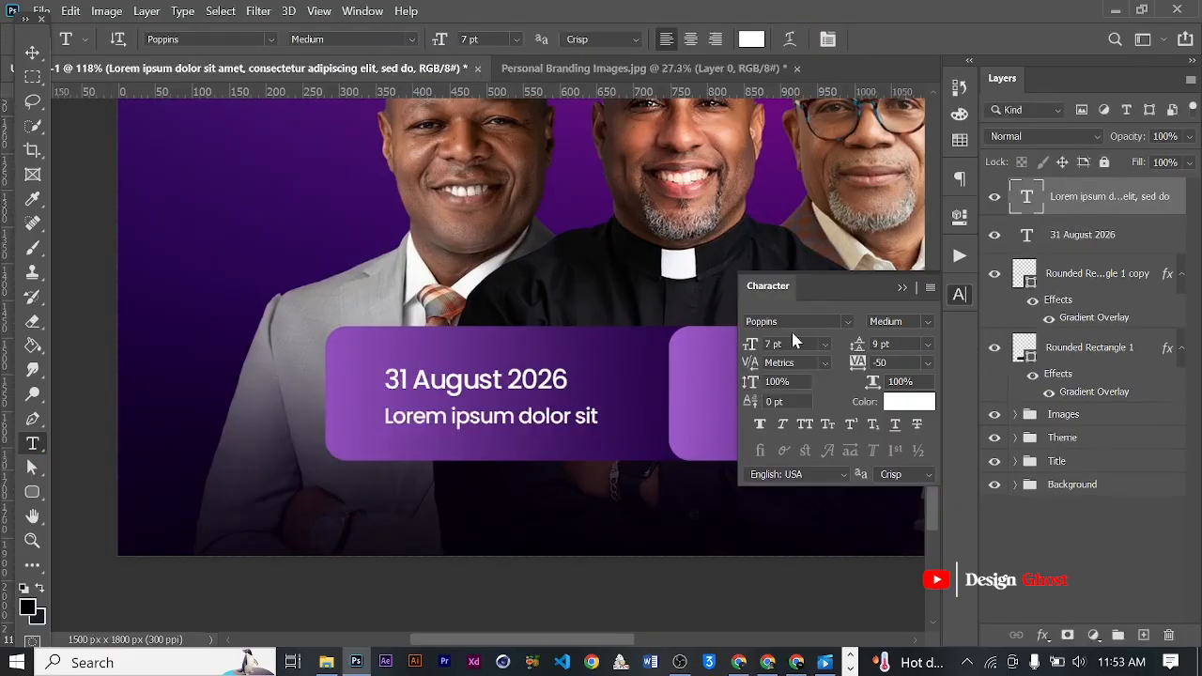
# - Format the placeholder paragraph as Poppins Regular with 5 pt size, 6 pt leading and 0 tracking
pyautogui.write('5')
pyautogui.press('KP_Enter')
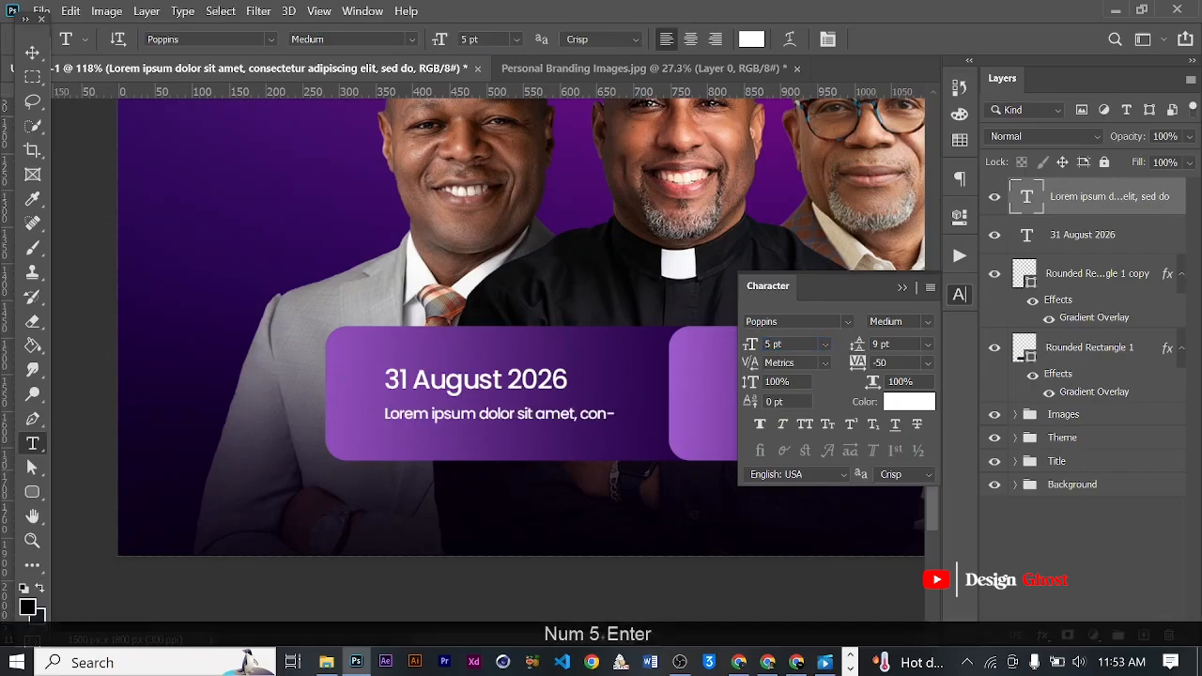
pyautogui.click(925, 362)
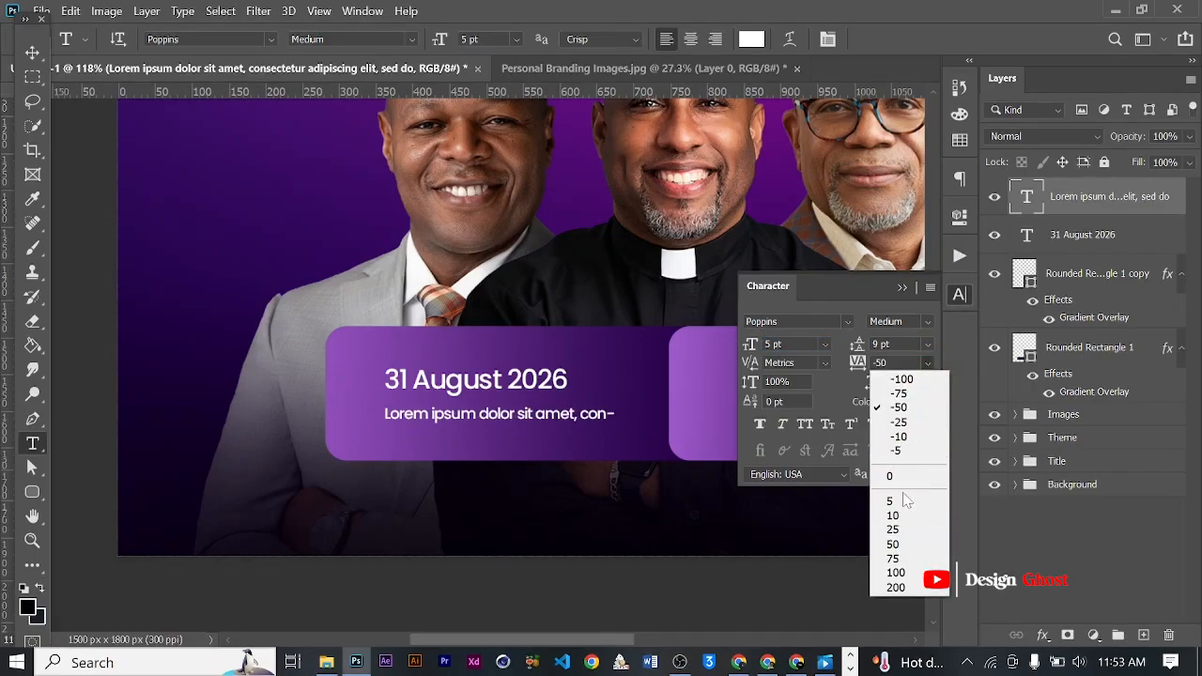
pyautogui.click(890, 476)
pyautogui.write('6')
pyautogui.press('KP_Enter')
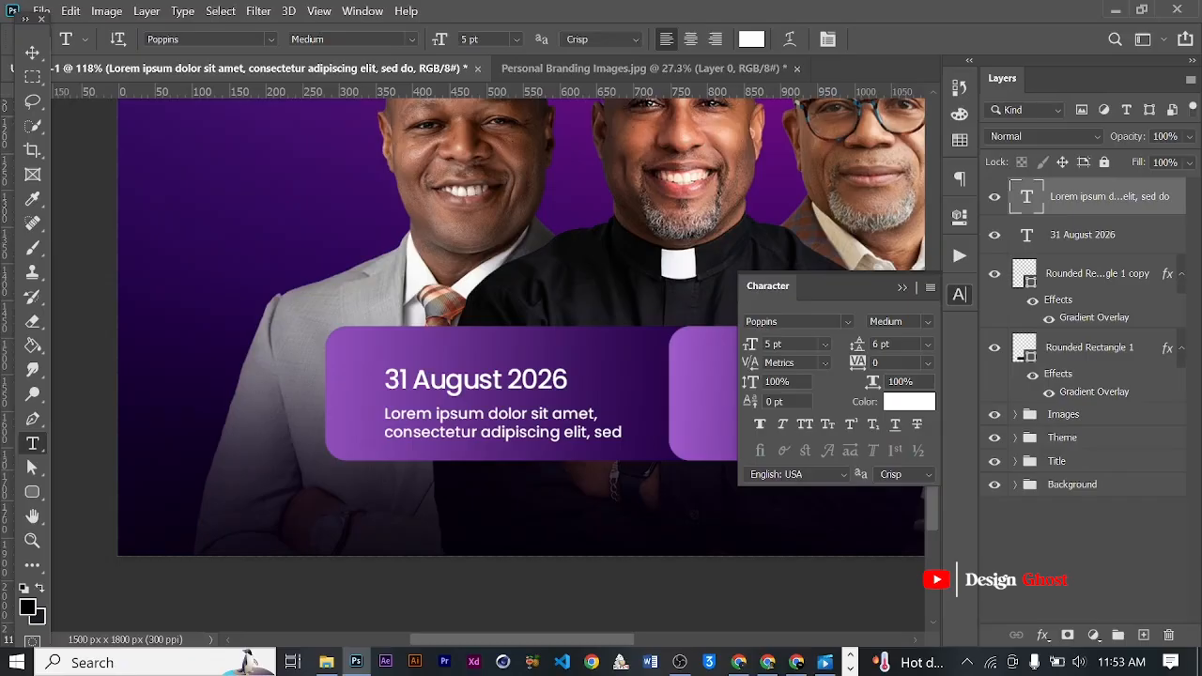
pyautogui.click(921, 319)
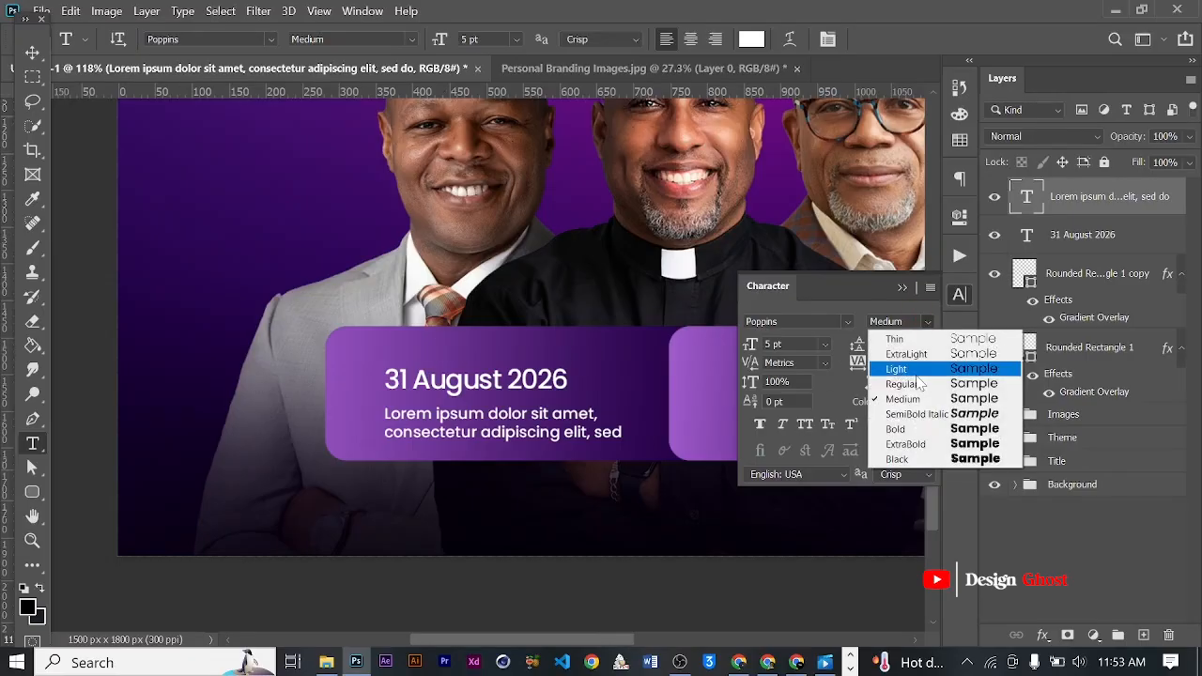
pyautogui.click(922, 385)
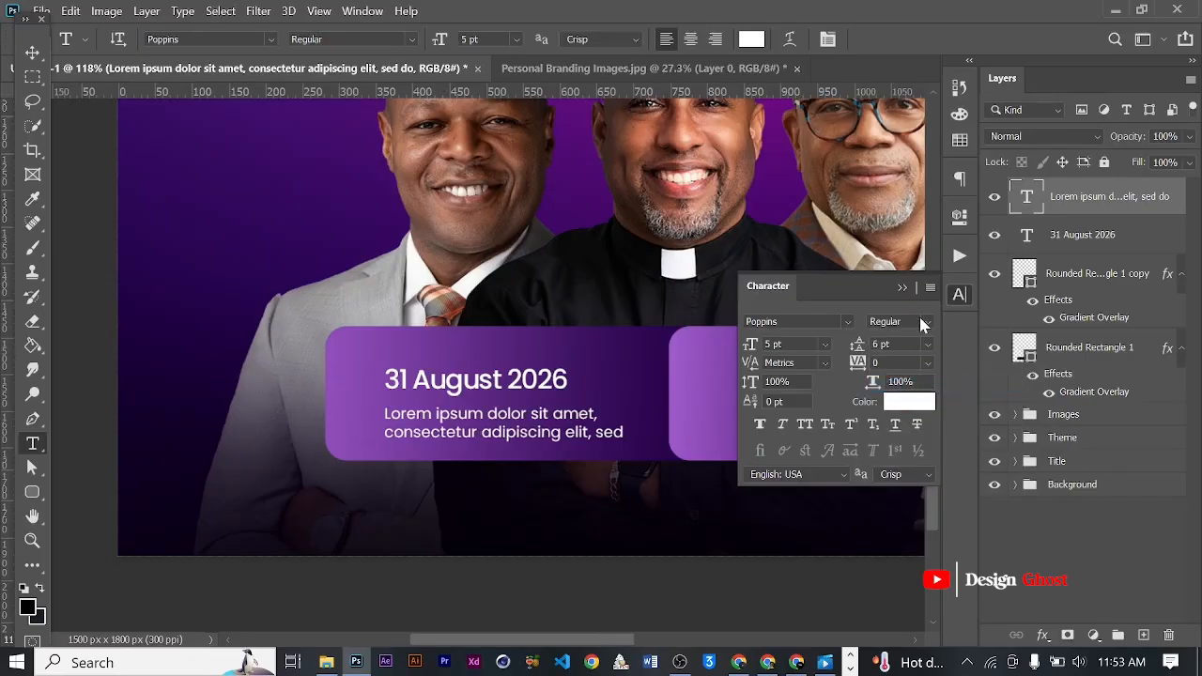
pyautogui.click(901, 288)
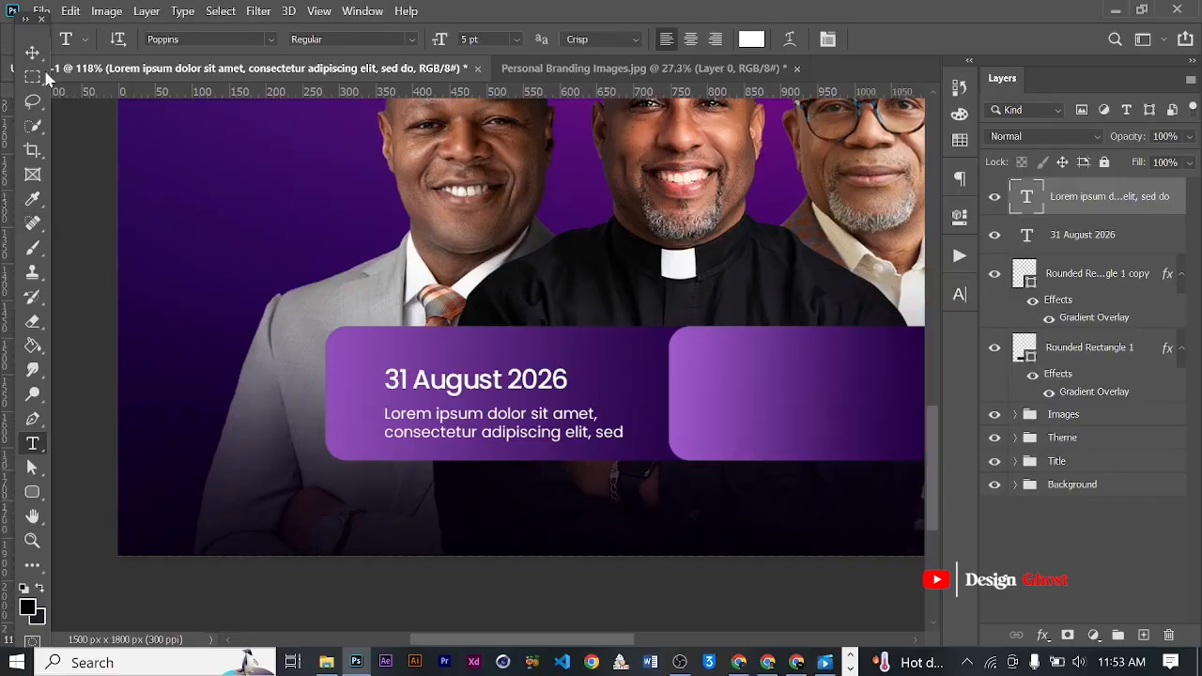
# - Select the date and placeholder text layers together and nudge them up about 4 px in the wide box
pyautogui.click(32, 52)
pyautogui.scroll(-1, 586, 436)
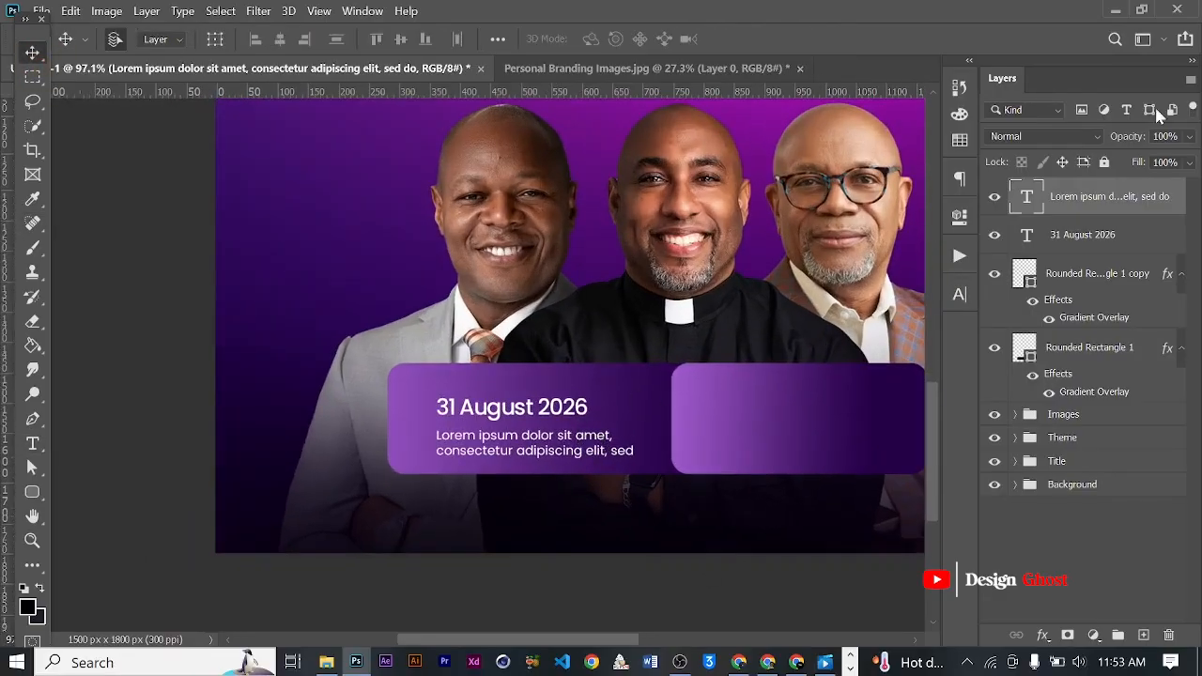
pyautogui.keyDown('ctrl'); pyautogui.click(1089, 239); pyautogui.keyUp('ctrl')
pyautogui.press('Up')
pyautogui.press('Up')
pyautogui.press('Up')
pyautogui.press('Up')
pyautogui.press('Up')
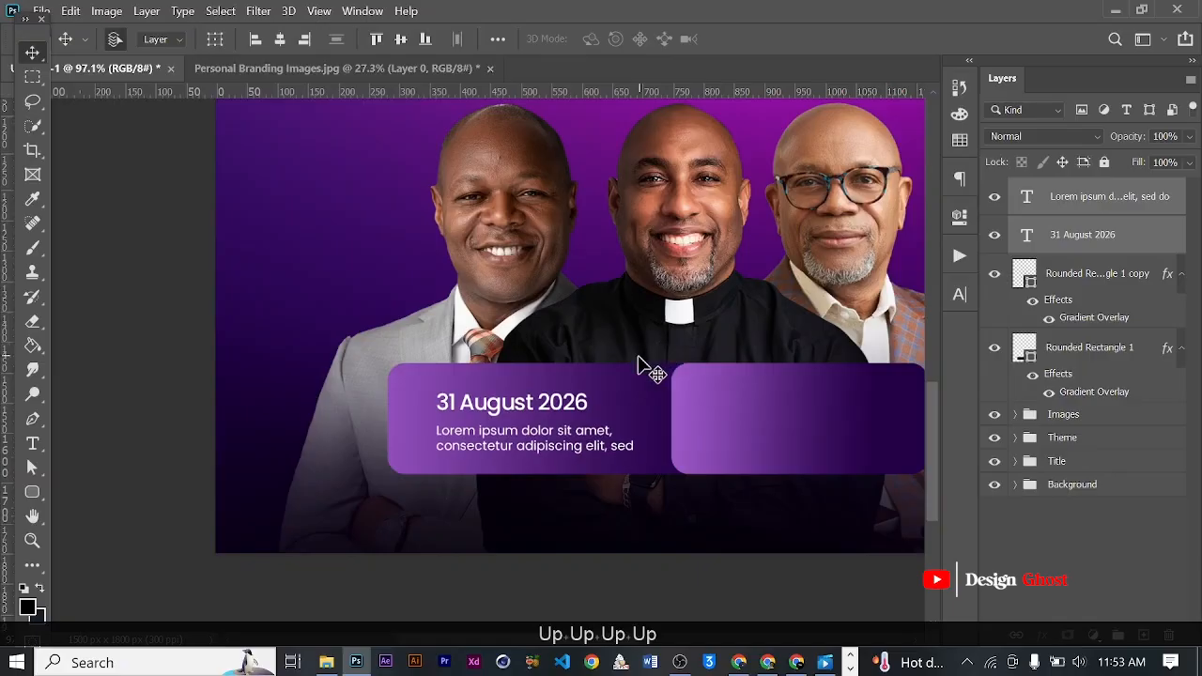
pyautogui.press('Up')
pyautogui.press('Return')
# - Examine the placement of the date and placeholder text within the wide box and across the whole flyer
pyautogui.hotkey('ctrl', '0')
pyautogui.scroll(6, 500, 584)
pyautogui.press('space')
pyautogui.moveTo(456, 601); pyautogui.dragTo(556, 461)
pyautogui.scroll(-2, 584, 422)
pyautogui.scroll(4, 592, 418)
pyautogui.press('Return')
pyautogui.hotkey('ctrl', '0')
pyautogui.scroll(3, 593, 543)
pyautogui.press('space')
pyautogui.moveTo(516, 554); pyautogui.dragTo(565, 360)
pyautogui.scroll(2, 406, 386)
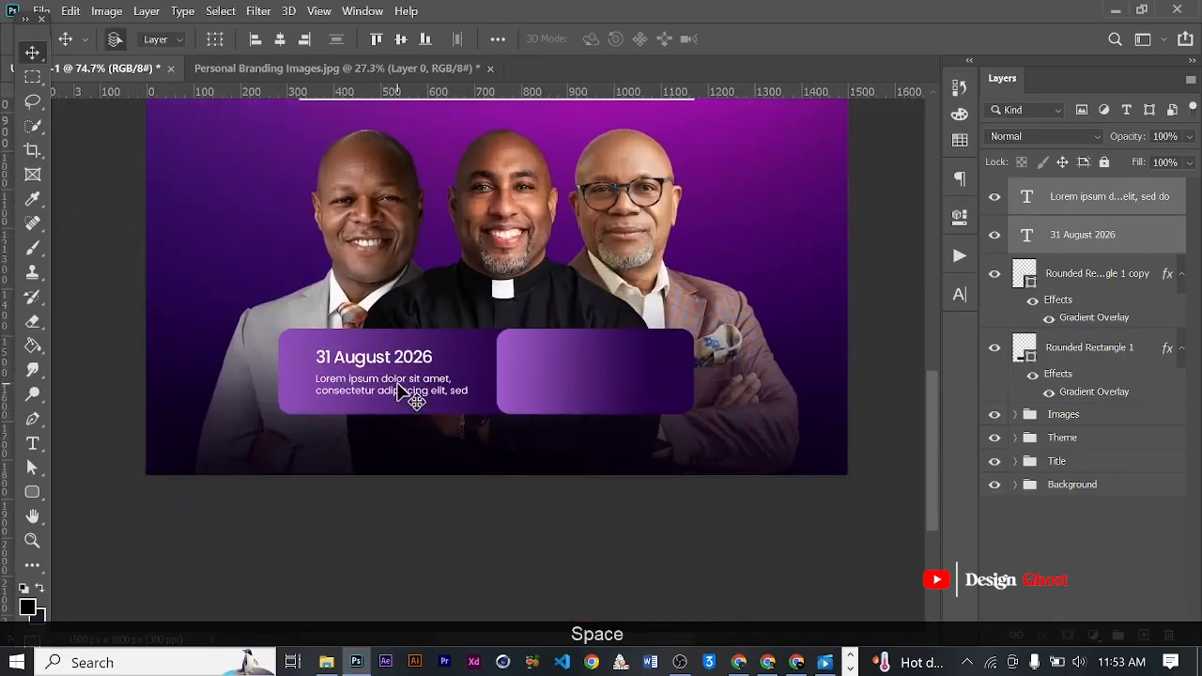
# - Duplicate the date and placeholder text into the narrower rounded box, undoing the first placement and repeating it
pyautogui.moveTo(401, 380); pyautogui.dragTo(606, 383)
pyautogui.hotkey('ctrl', 'z')
pyautogui.moveTo(376, 386); pyautogui.dragTo(583, 390)
pyautogui.scroll(2, 582, 390)
pyautogui.scroll(1, 567, 366)
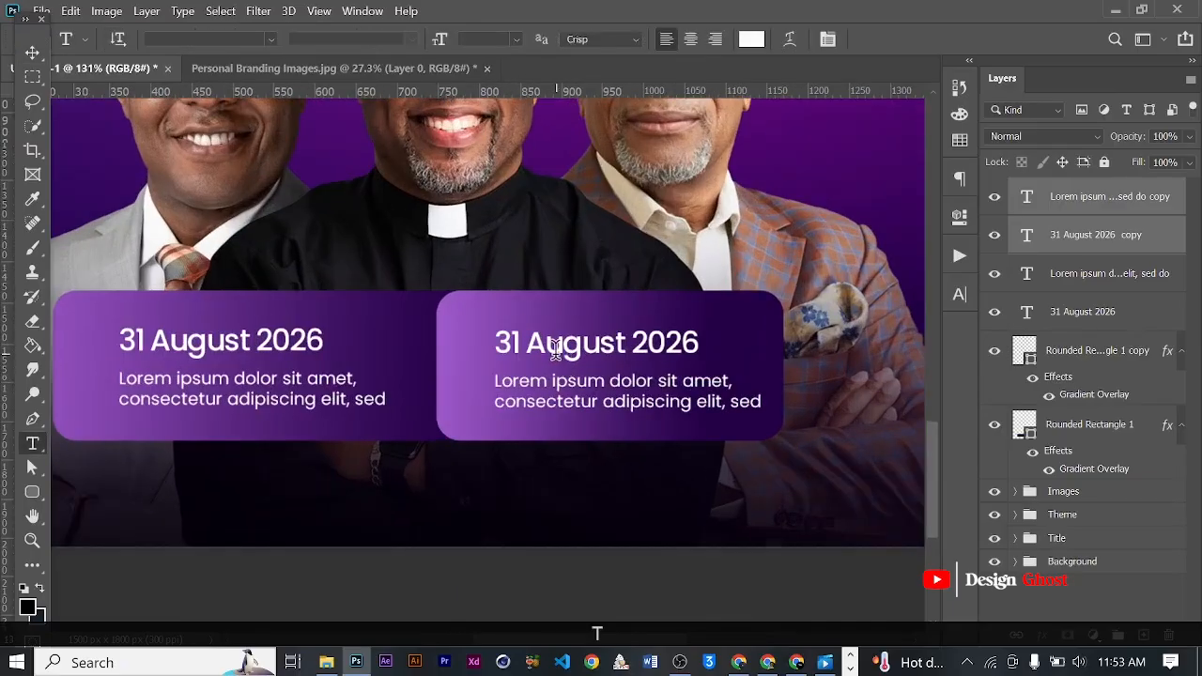
# - Replace the copied date in the narrower box with a new heading beginning "Ve"
pyautogui.click(551, 344)
pyautogui.hotkey('ctrl', 'a')
pyautogui.press('capslock')
pyautogui.write('v')
pyautogui.press('capslock')
pyautogui.write('E')
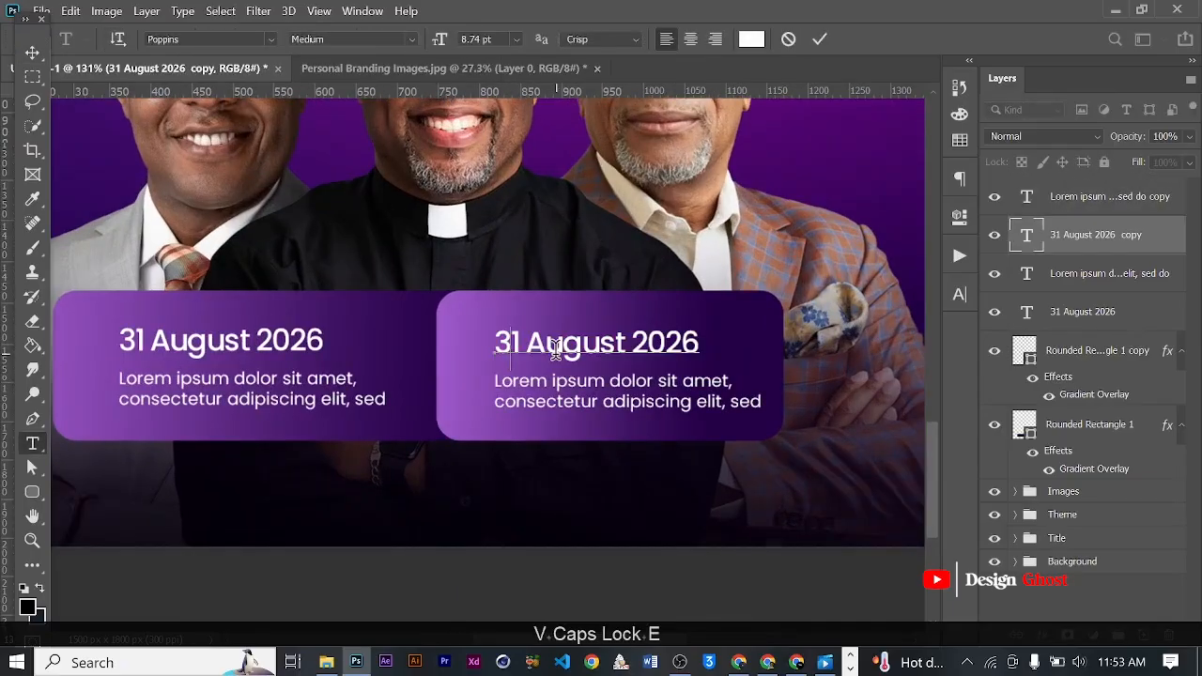
pyautogui.write('BU')
pyautogui.press('BackSpace')
pyautogui.press('BackSpace')
pyautogui.press('BackSpace')
pyautogui.press('BackSpace')
pyautogui.press('BackSpace')
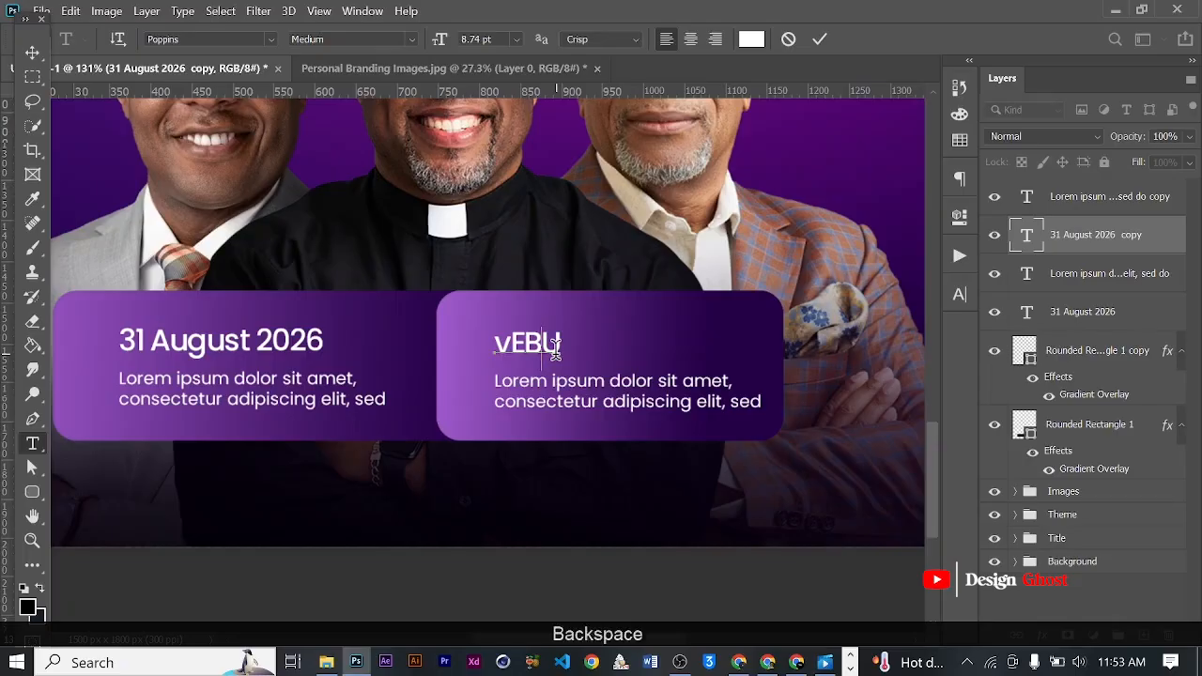
pyautogui.write('V')
pyautogui.press('capslock')
pyautogui.write('enue:')
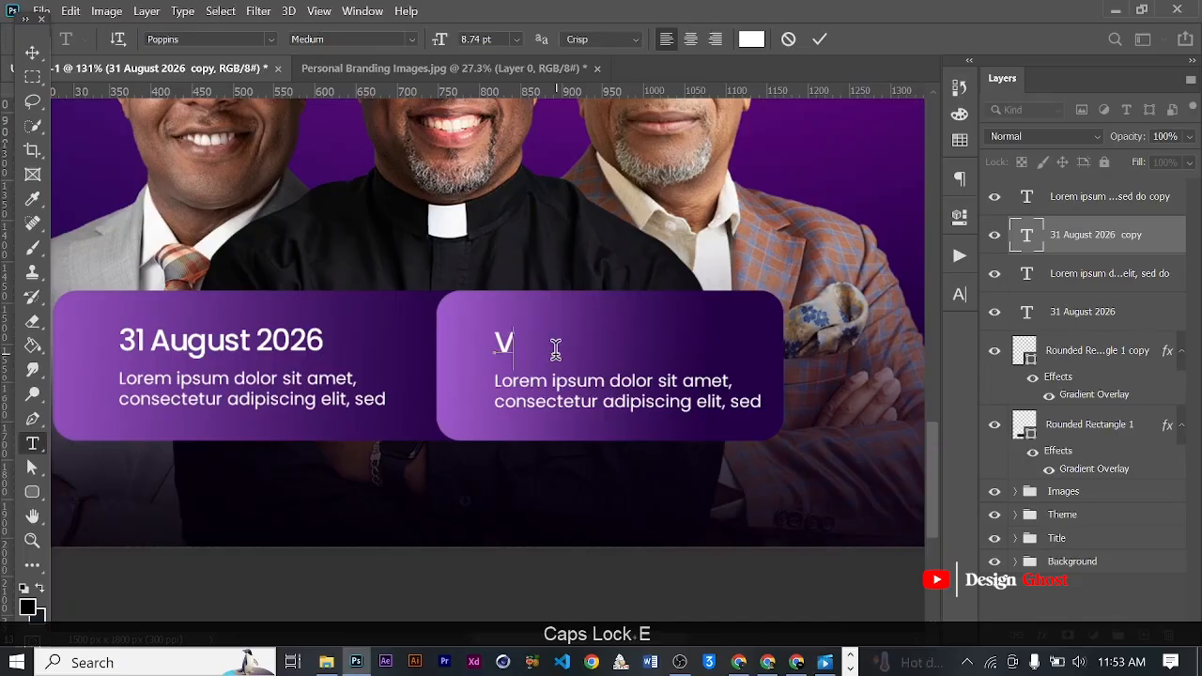
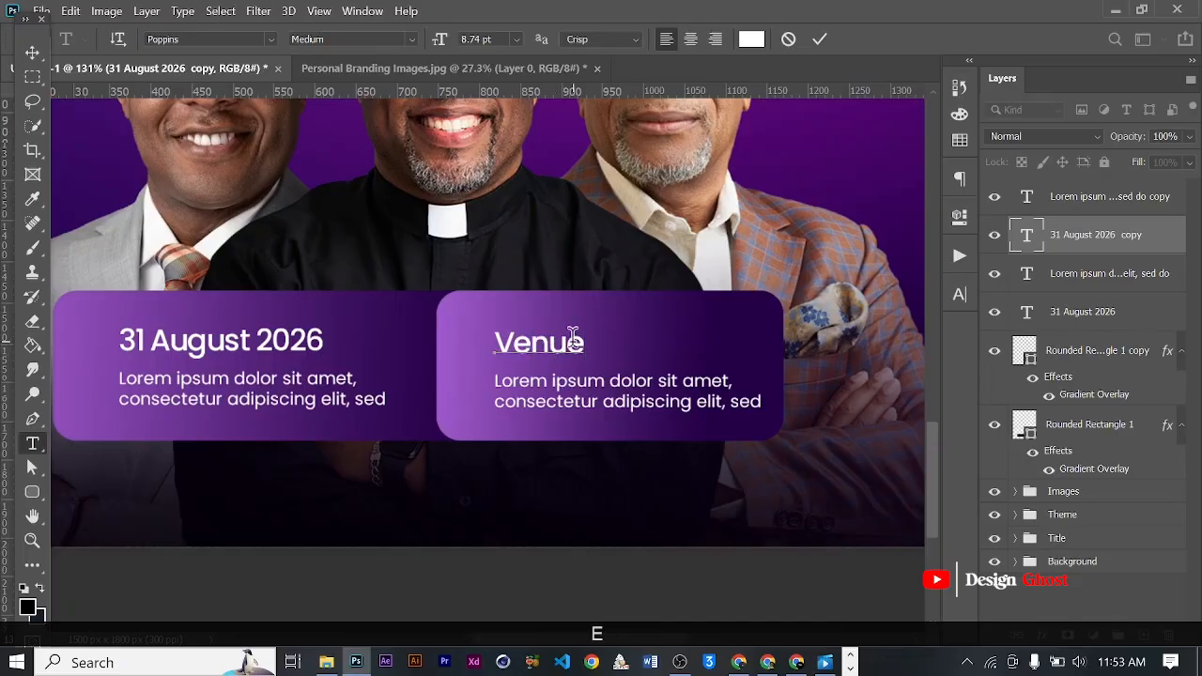
# - Finish the narrower box's heading as "Venue:" and nudge it together with its placeholder text slightly to the left
pyautogui.click(818, 39)
pyautogui.scroll(-1, 649, 361)
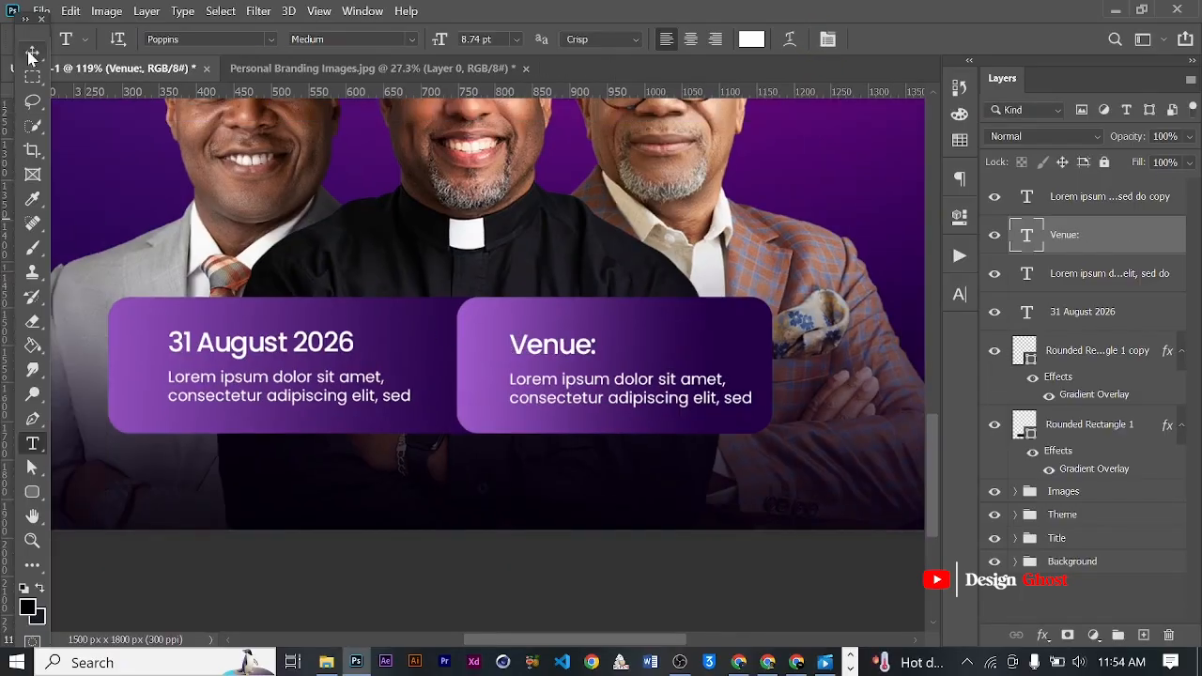
pyautogui.click(31, 53)
pyautogui.scroll(-2, 553, 351)
pyautogui.scroll(1, 553, 367)
pyautogui.click(552, 361)
pyautogui.moveTo(552, 361); pyautogui.dragTo(564, 359)
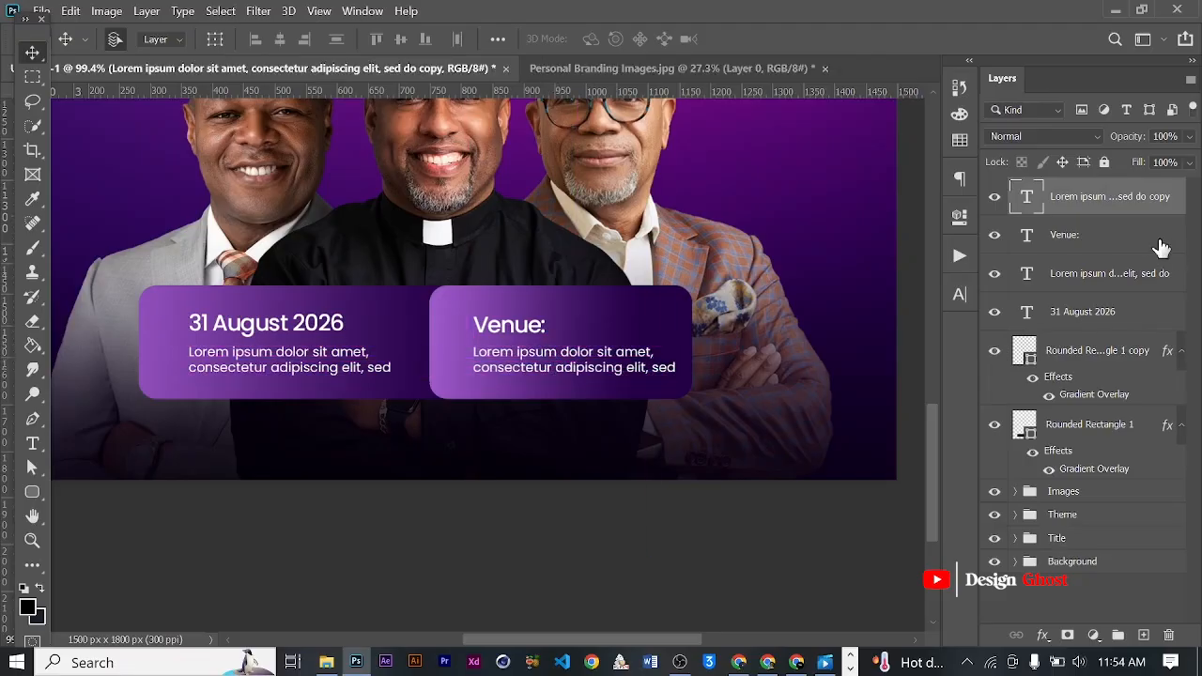
pyautogui.keyDown('ctrl'); pyautogui.click(1085, 241); pyautogui.keyUp('ctrl')
pyautogui.scroll(-3, 783, 286)
pyautogui.press('Left')
pyautogui.press('Left')
pyautogui.press('Left')
pyautogui.press('Left')
pyautogui.press('Left')
pyautogui.press('Left')
pyautogui.press('Left')
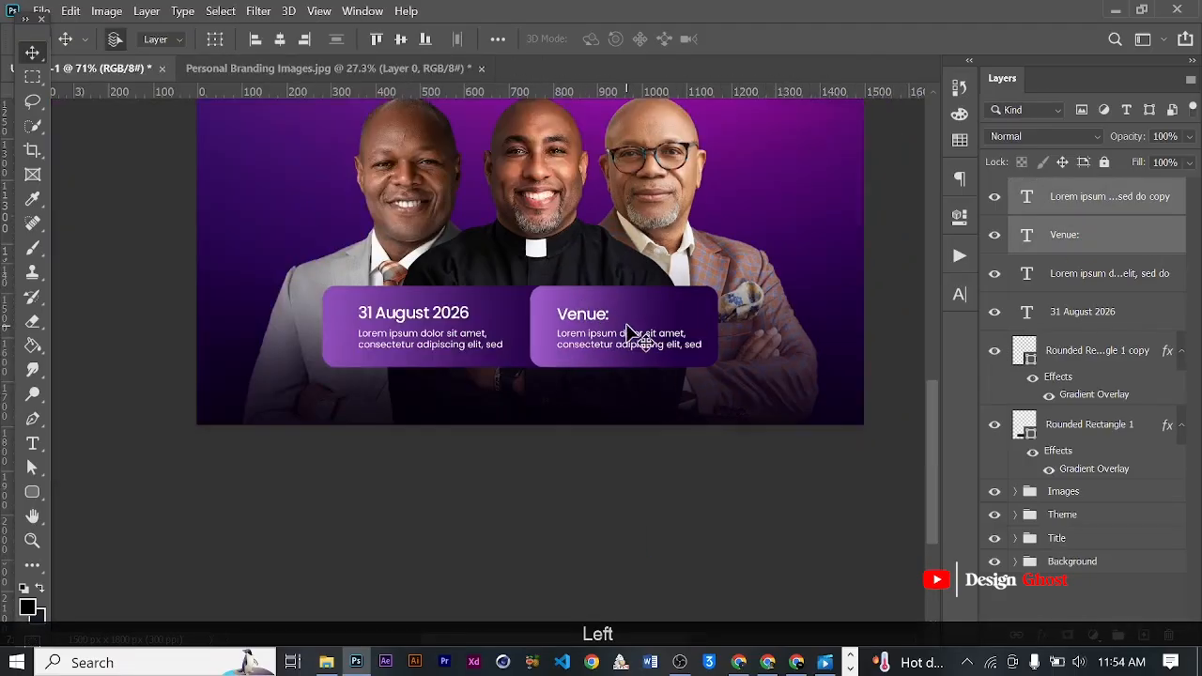
# - Scale the "Venue:" heading and its placeholder text down slightly, bringing the placeholder to 4.61 pt, and nudge both up slightly
pyautogui.hotkey('ctrl', 't')
pyautogui.scroll(3, 685, 305)
pyautogui.moveTo(728, 315); pyautogui.dragTo(706, 322)
pyautogui.press('Return')
pyautogui.hotkey('ctrl', '0')
pyautogui.press('Up')
pyautogui.press('Up')
pyautogui.press('Down')
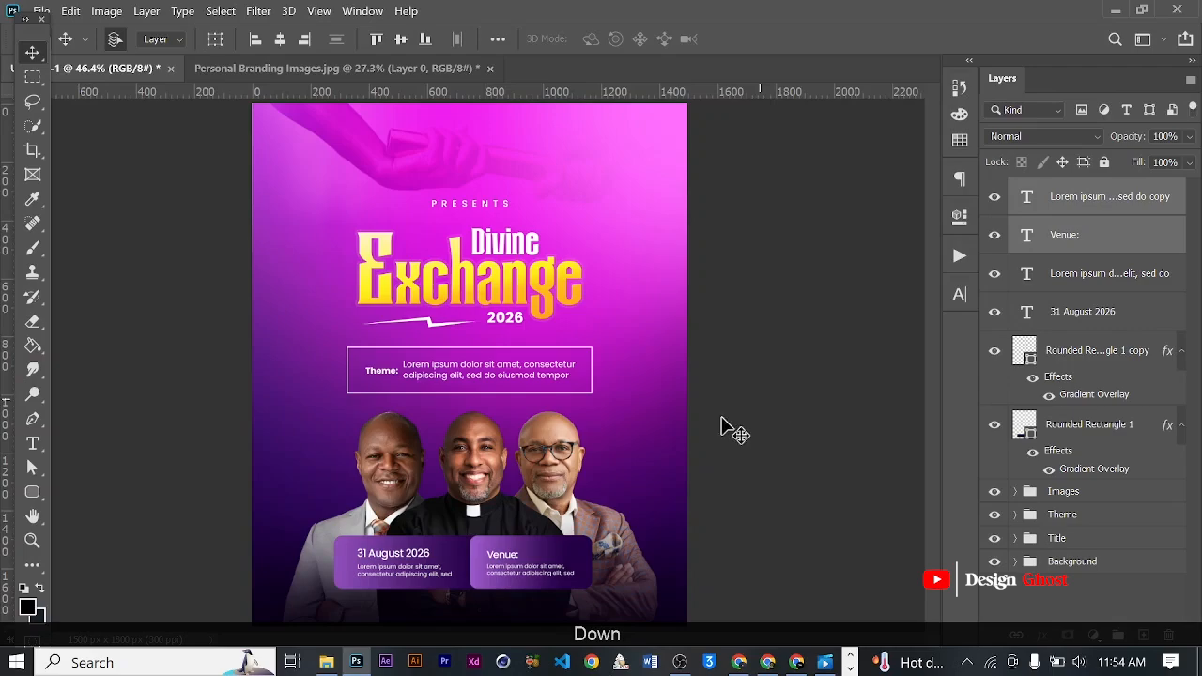
# - Set the text colour of the "Venue:" heading and its placeholder text to yellow fff435
pyautogui.scroll(6, 547, 569)
pyautogui.moveTo(545, 554); pyautogui.dragTo(549, 453)
pyautogui.scroll(-5, 548, 462)
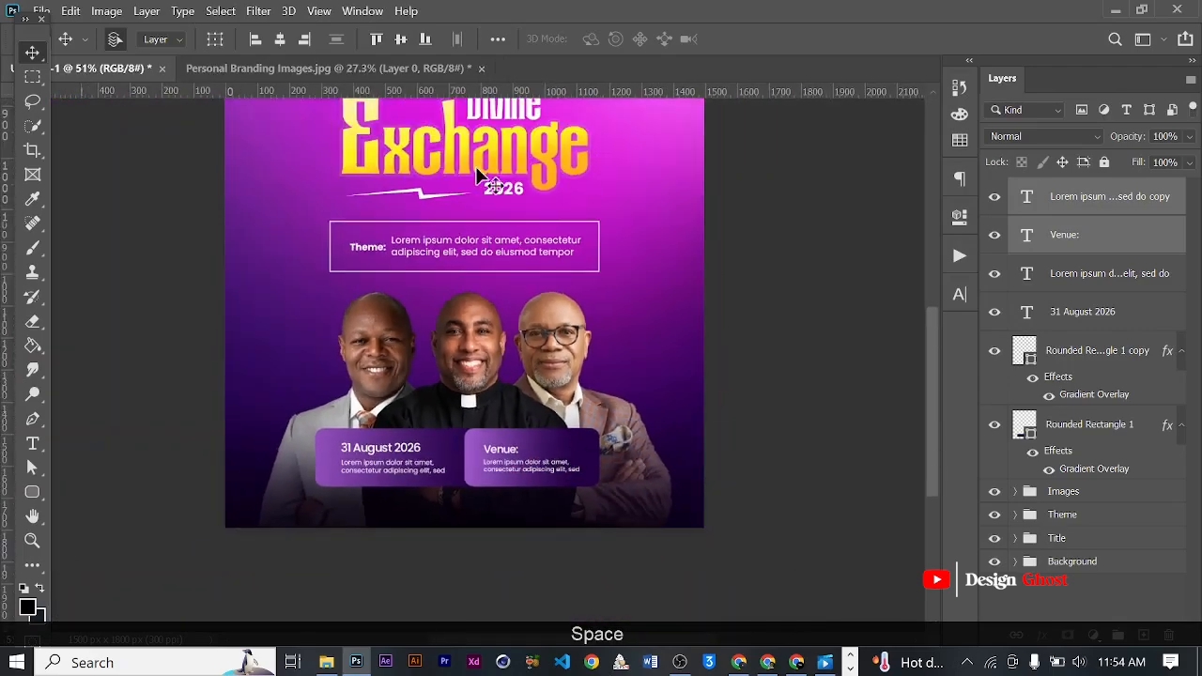
pyautogui.click(958, 296)
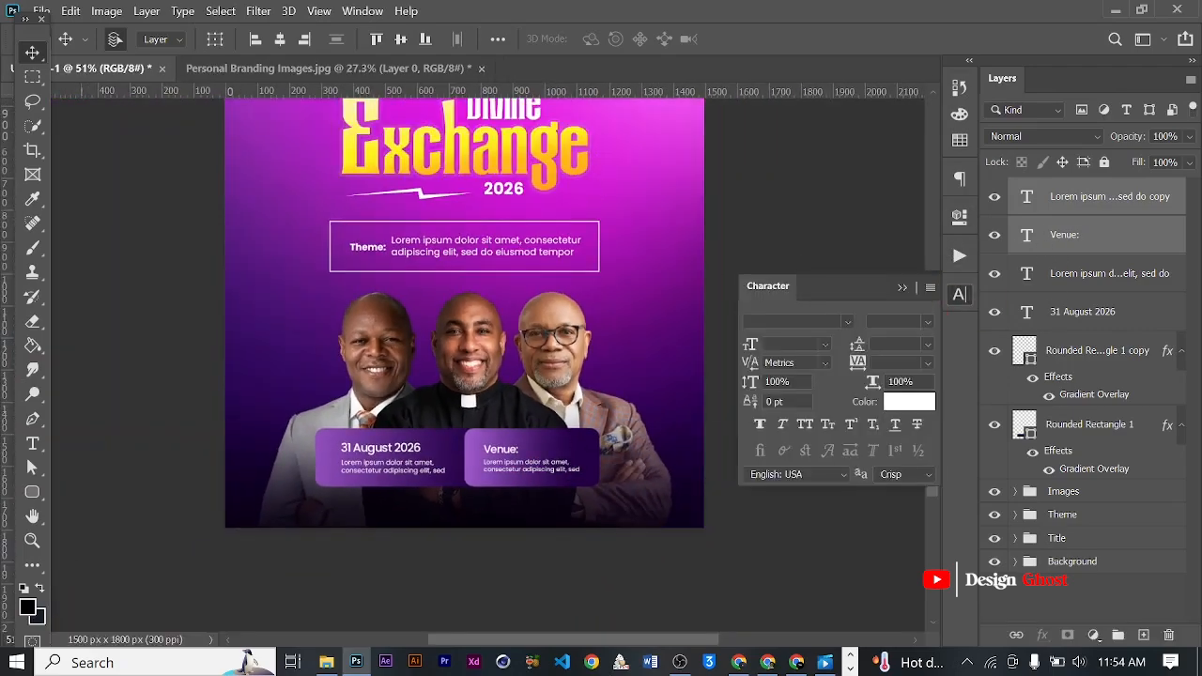
pyautogui.click(909, 402)
pyautogui.write('fff435')
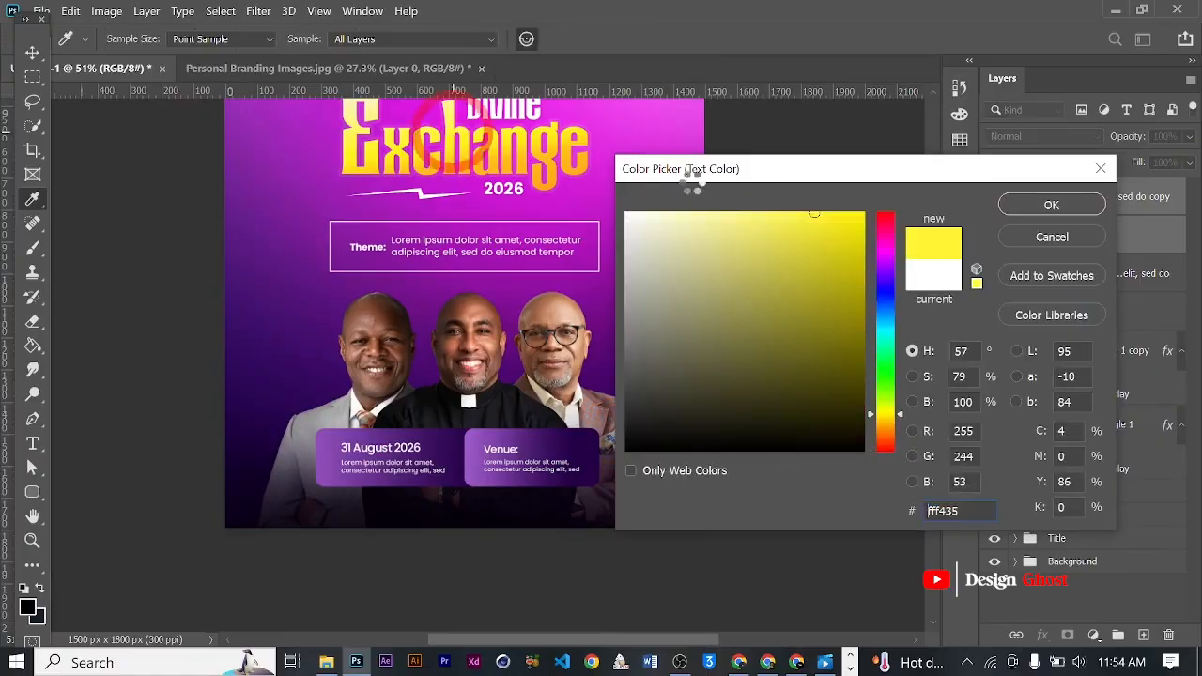
pyautogui.click(1074, 201)
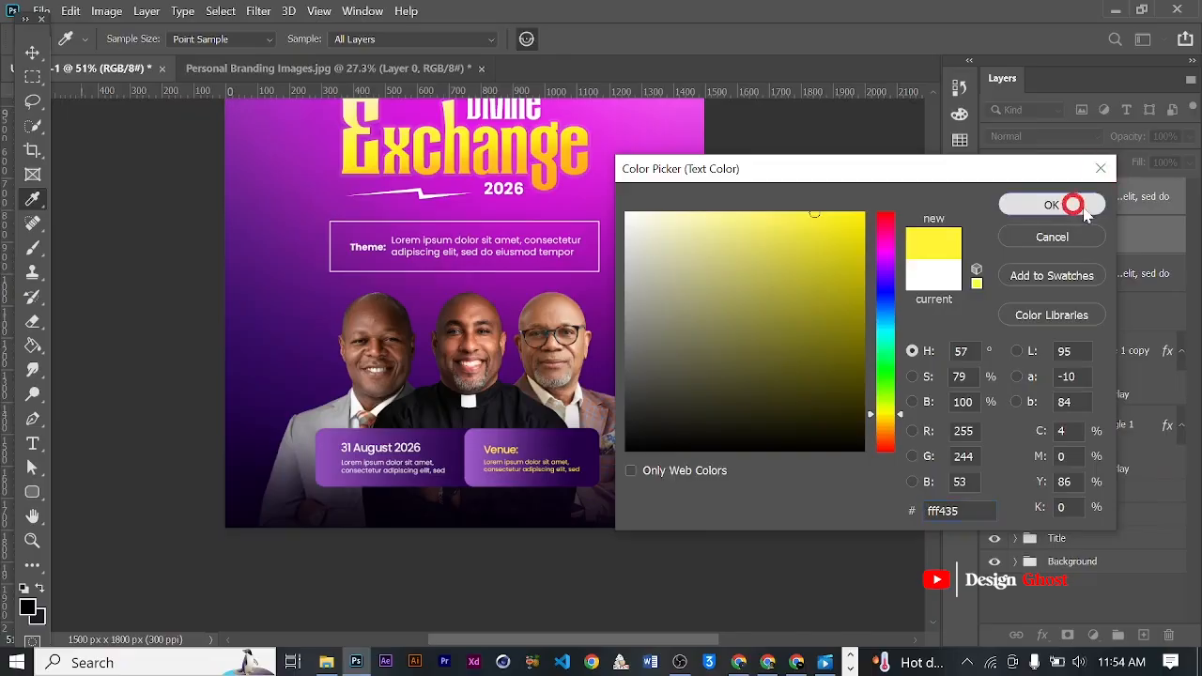
# - Set only the placeholder text beneath "Venue:" back to white ffffff
pyautogui.click(1145, 197)
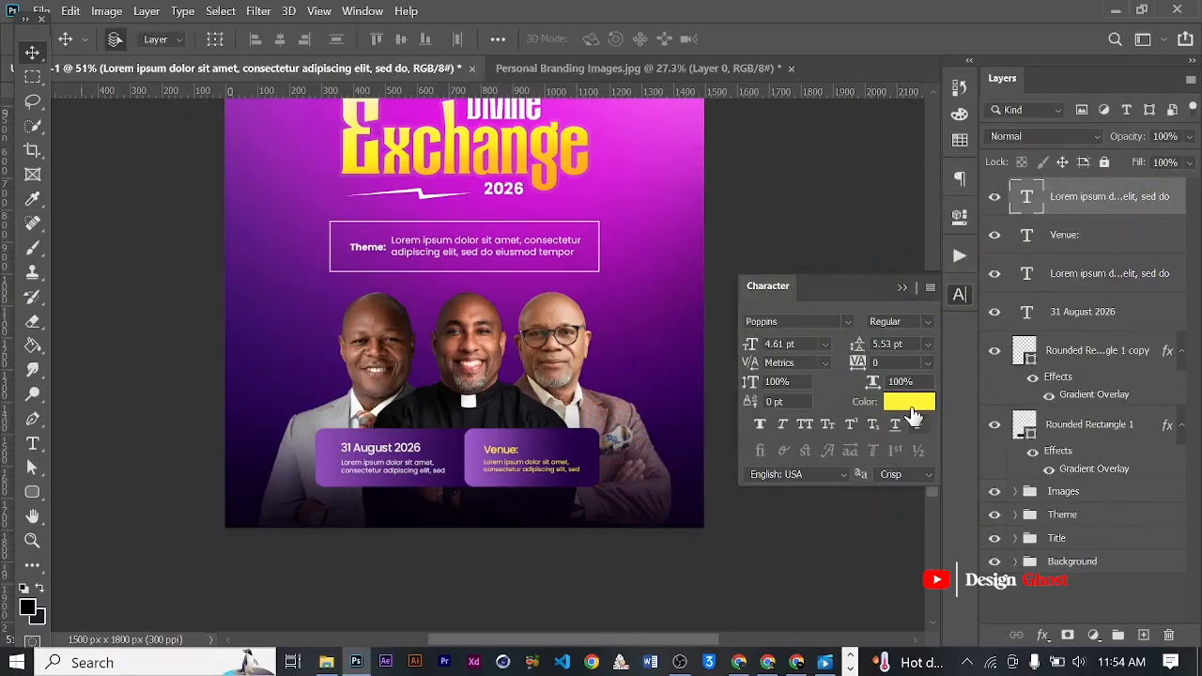
pyautogui.click(911, 403)
pyautogui.click(708, 287)
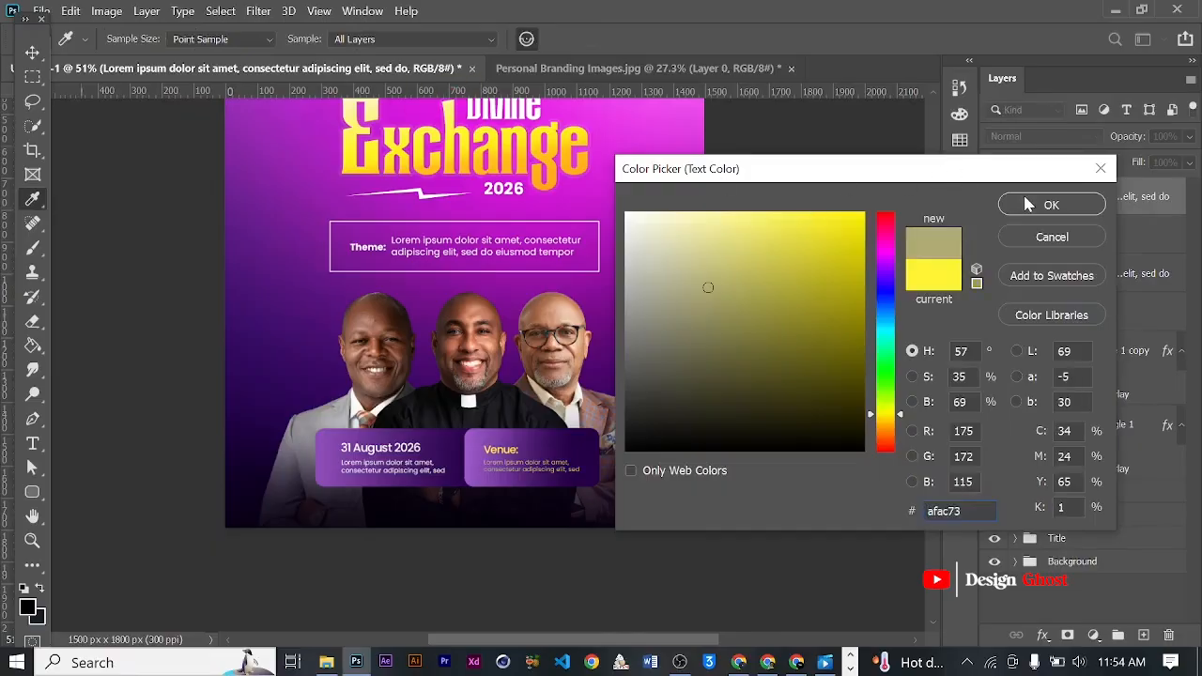
pyautogui.click(626, 214)
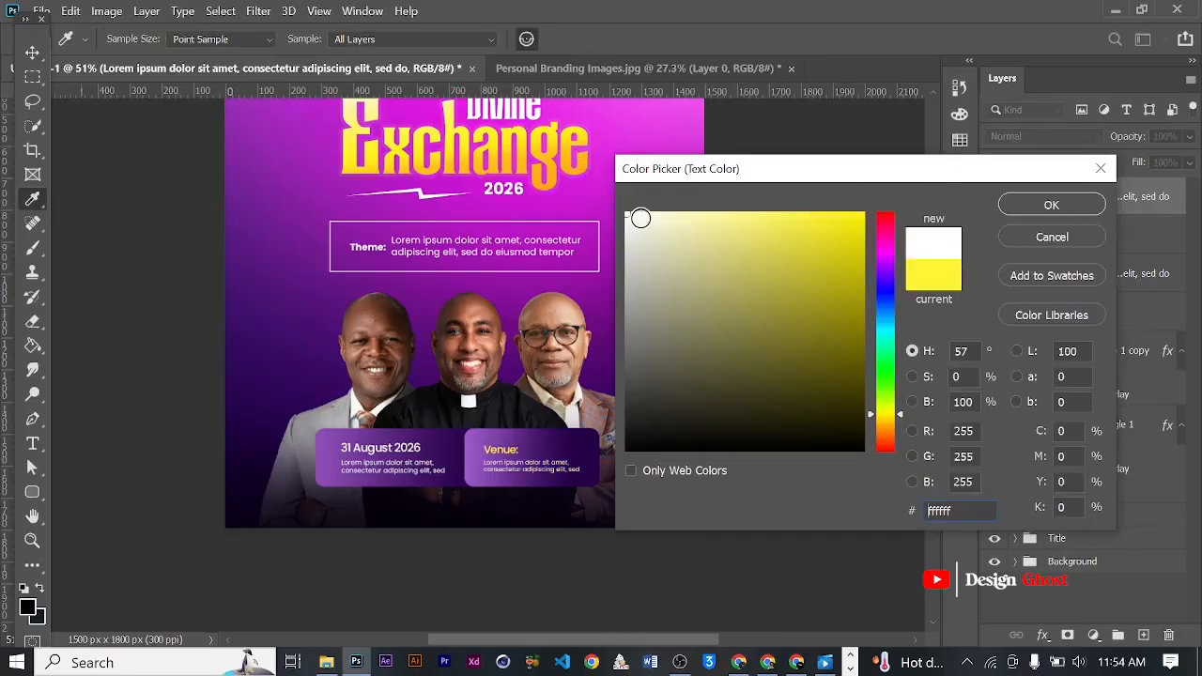
pyautogui.click(1074, 206)
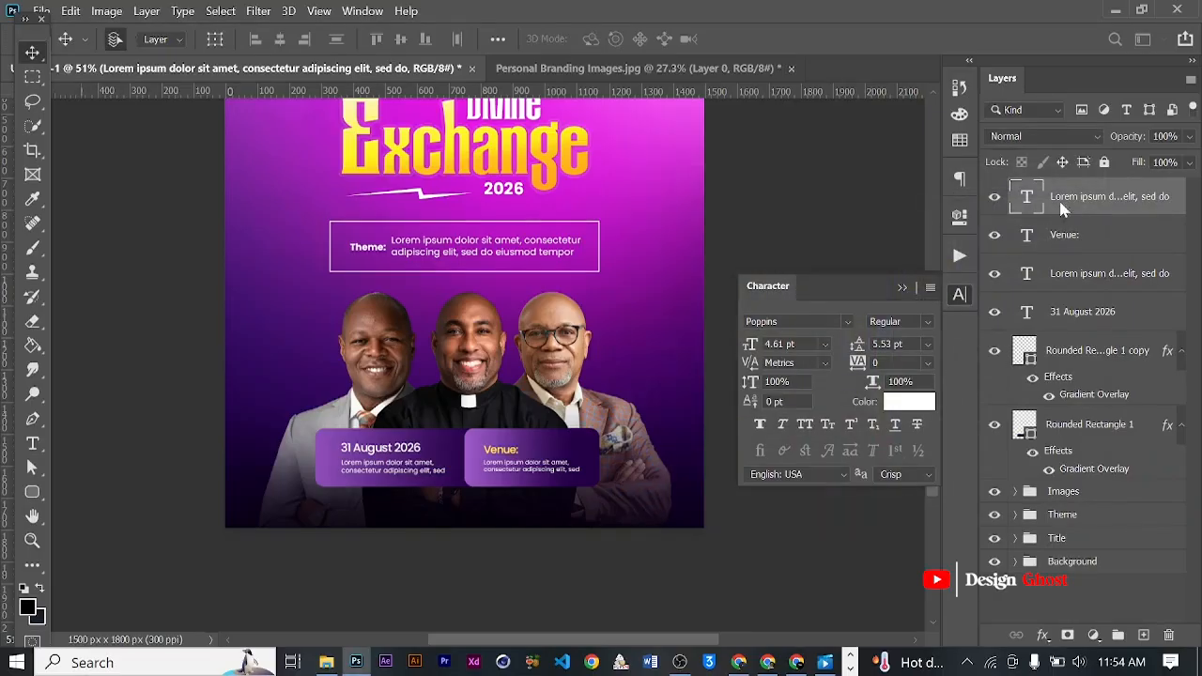
# - Examine the recoloured text in the two detail boxes up close and within the whole flyer
pyautogui.scroll(4, 517, 470)
pyautogui.moveTo(531, 487); pyautogui.dragTo(533, 398)
pyautogui.scroll(-3, 534, 398)
pyautogui.press('Return')
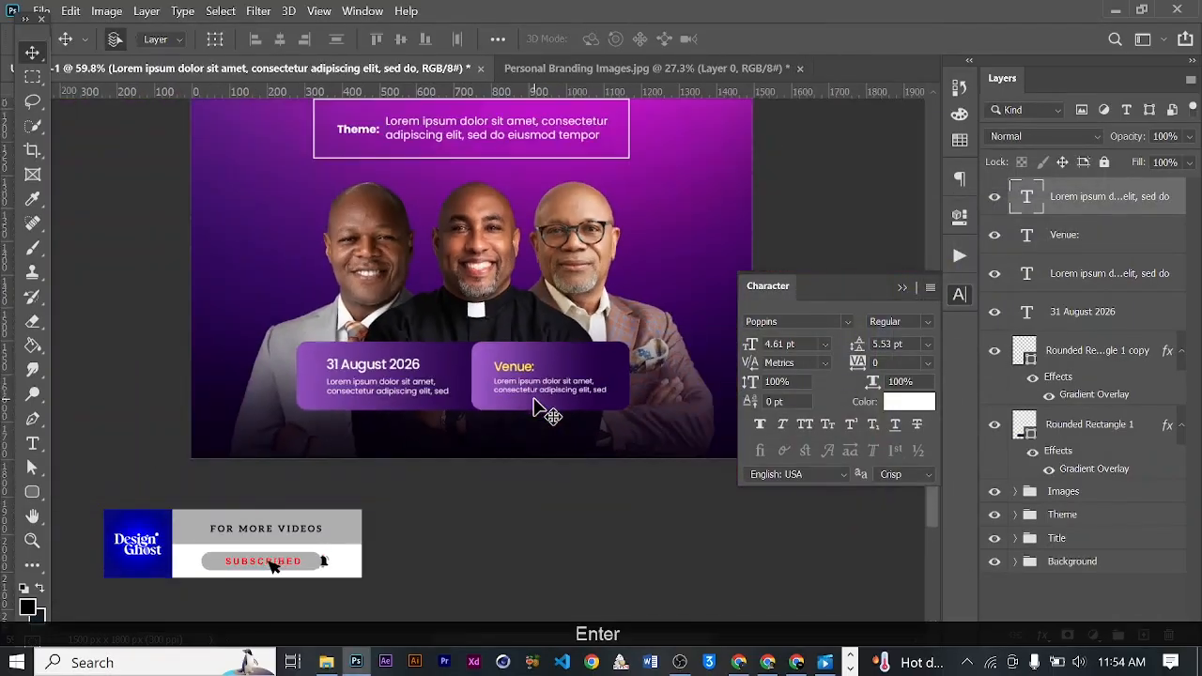
pyautogui.hotkey('ctrl', '0')
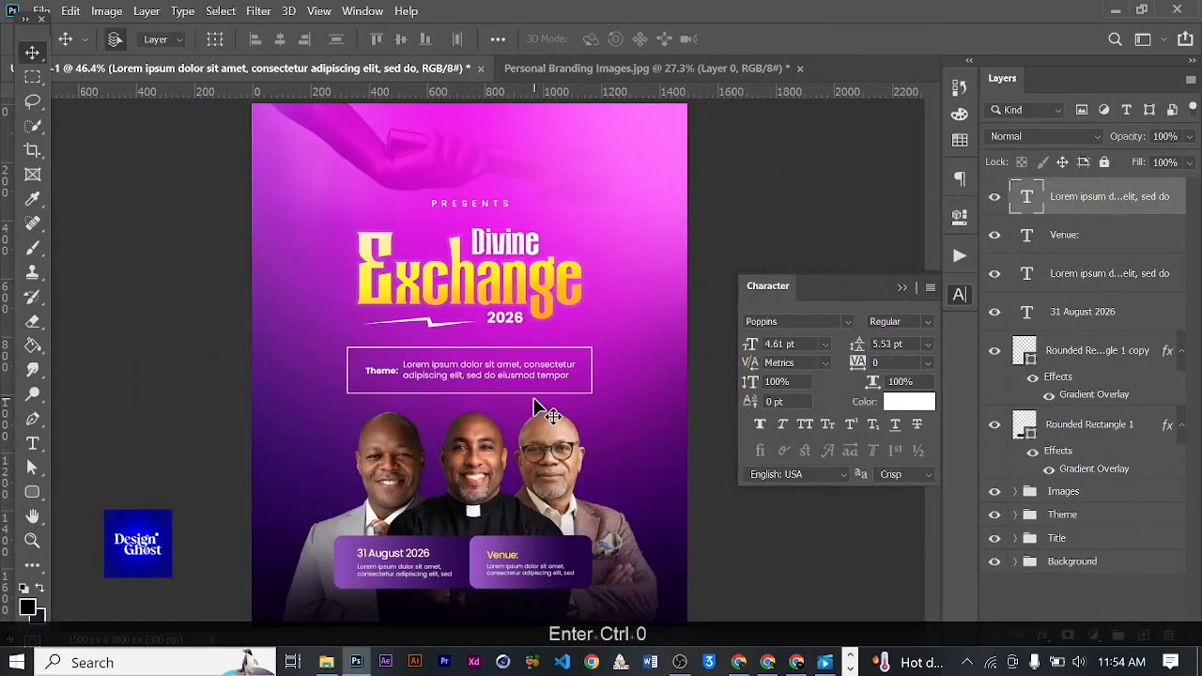
pyautogui.scroll(-3, 473, 478)
pyautogui.scroll(6, 458, 532)
pyautogui.moveTo(513, 554); pyautogui.dragTo(537, 342)
pyautogui.scroll(3, 483, 409)
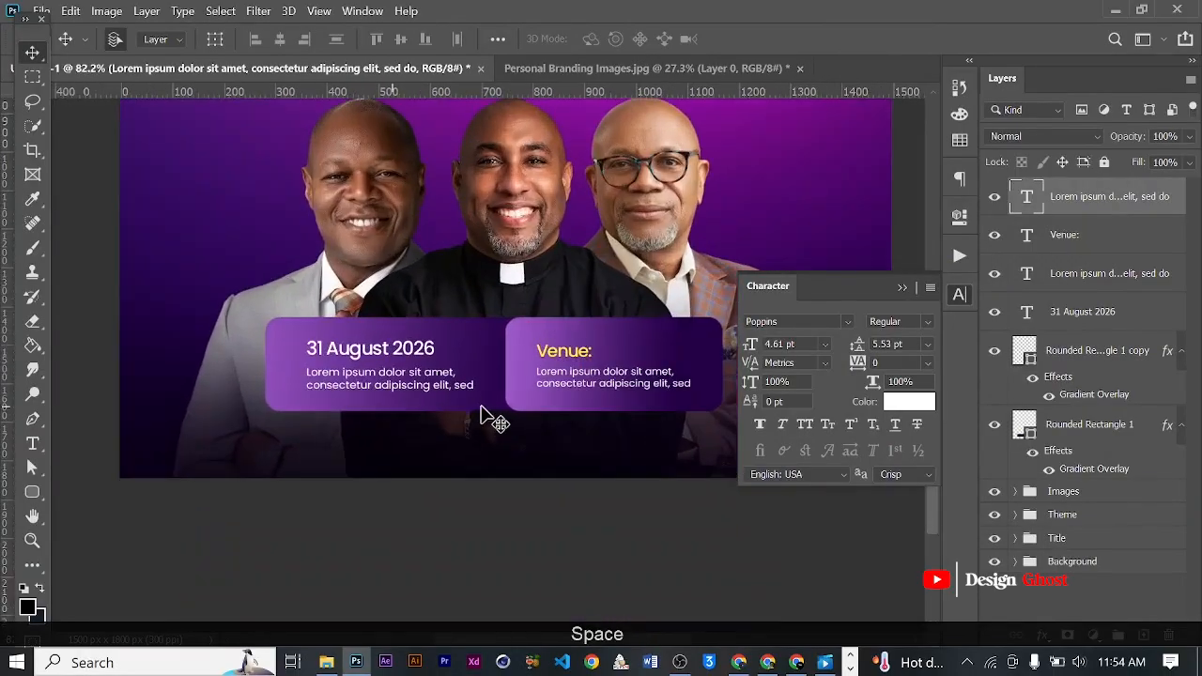
pyautogui.scroll(-1, 488, 413)
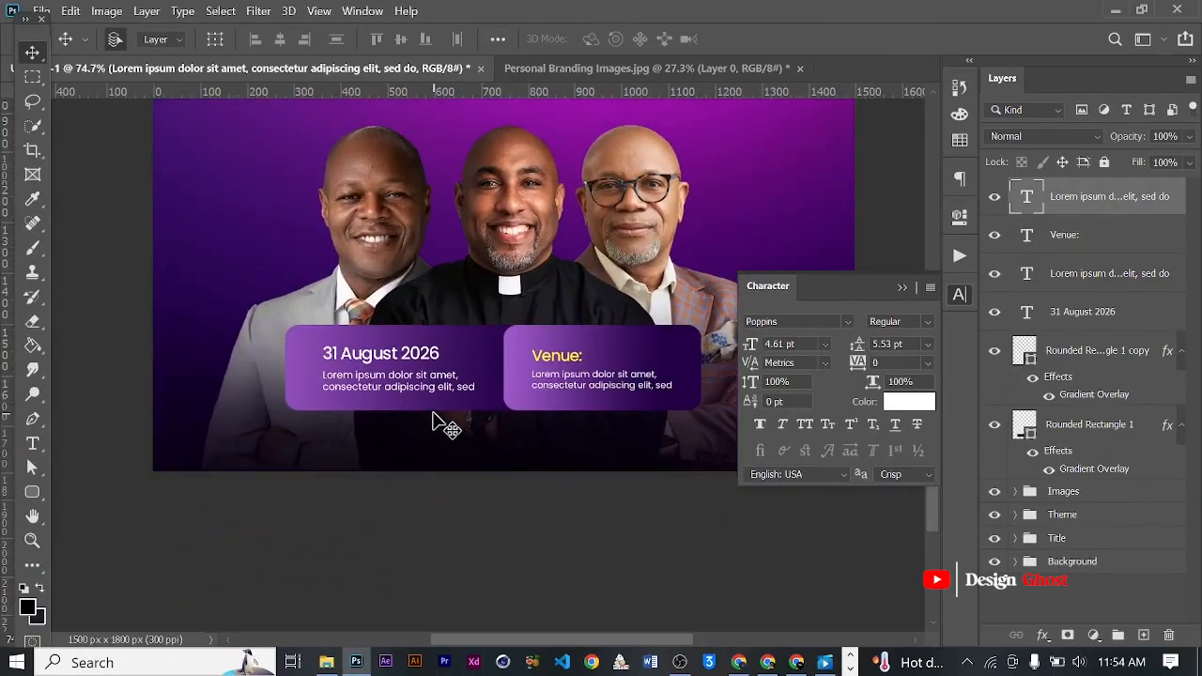
# - Add a white 5 pt Poppins Regular text line beneath the detail boxes, beginning with "For More Info Contact:"
pyautogui.click(32, 443)
pyautogui.scroll(1, 539, 459)
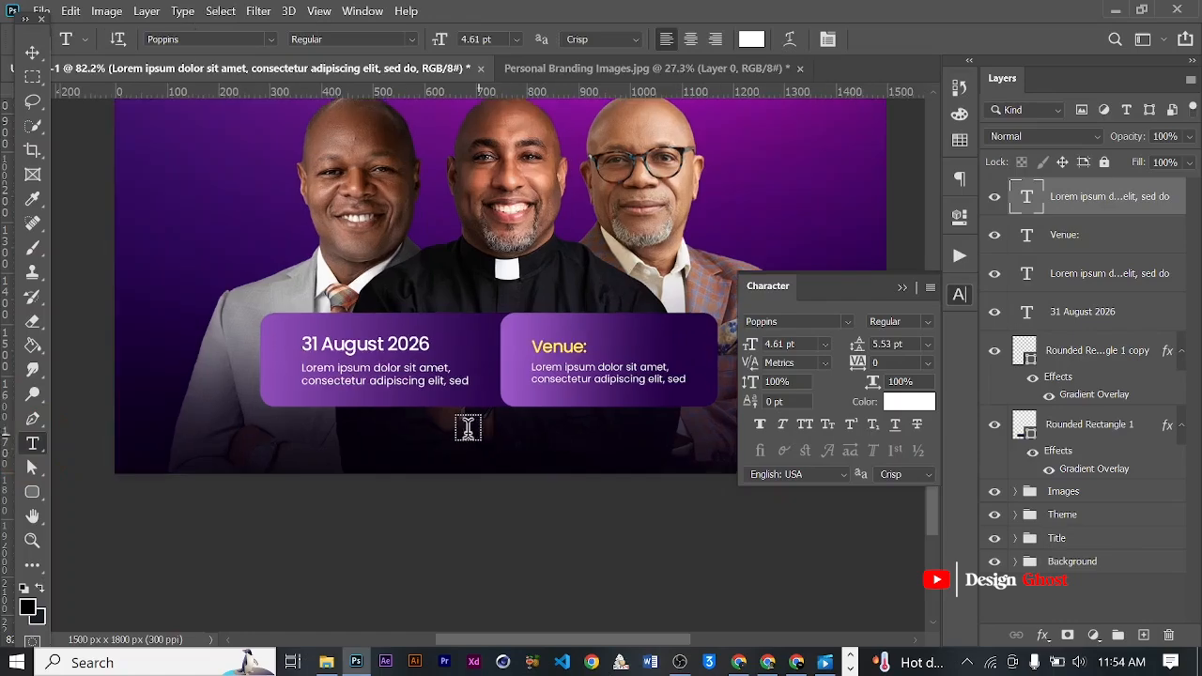
pyautogui.click(376, 437)
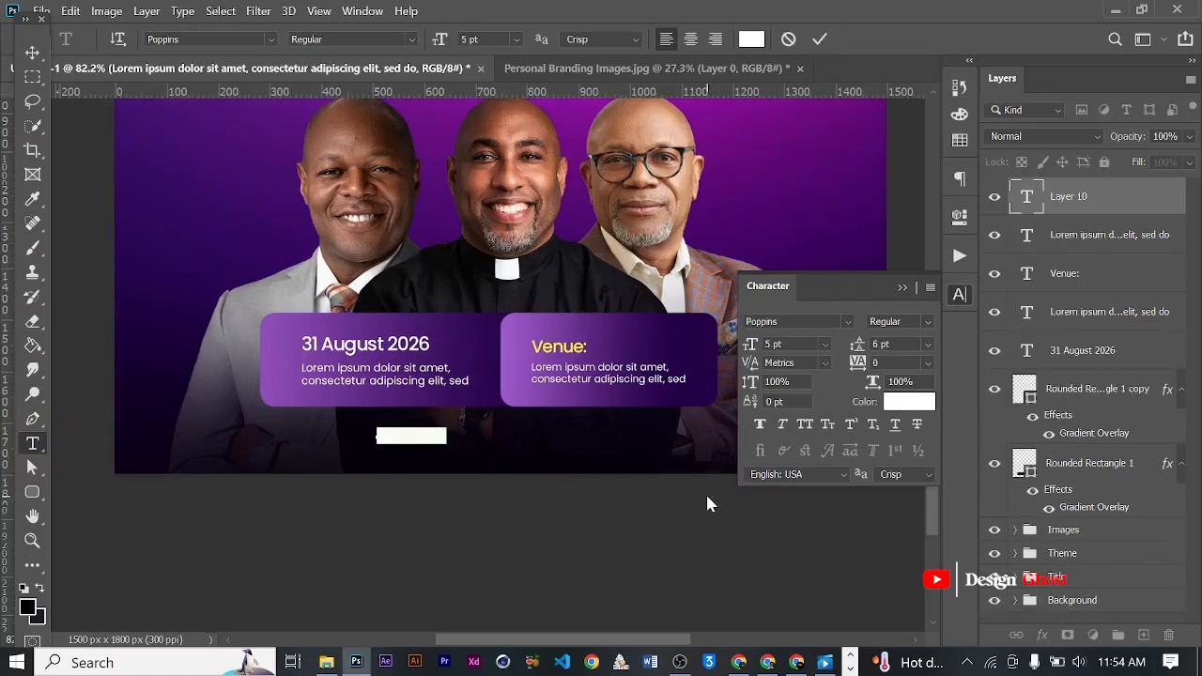
pyautogui.press('capslock')
pyautogui.write('F')
pyautogui.press('capslock')
pyautogui.write('or')
pyautogui.press('capslock')
pyautogui.write('M')
pyautogui.press('capslock')
pyautogui.write('ore')
pyautogui.press('capslock')
pyautogui.write('I')
pyautogui.press('capslock')
pyautogui.write('nfo')
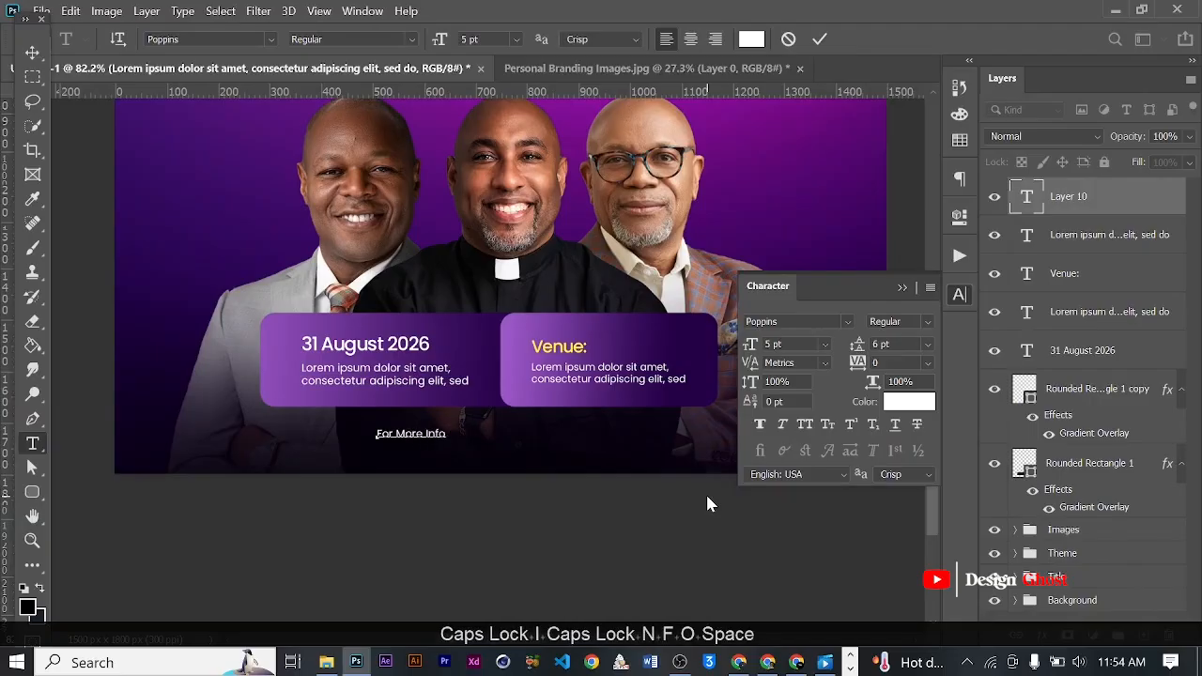
pyautogui.press('capslock')
pyautogui.write('C')
pyautogui.press('capslock')
pyautogui.write('ontact: ')
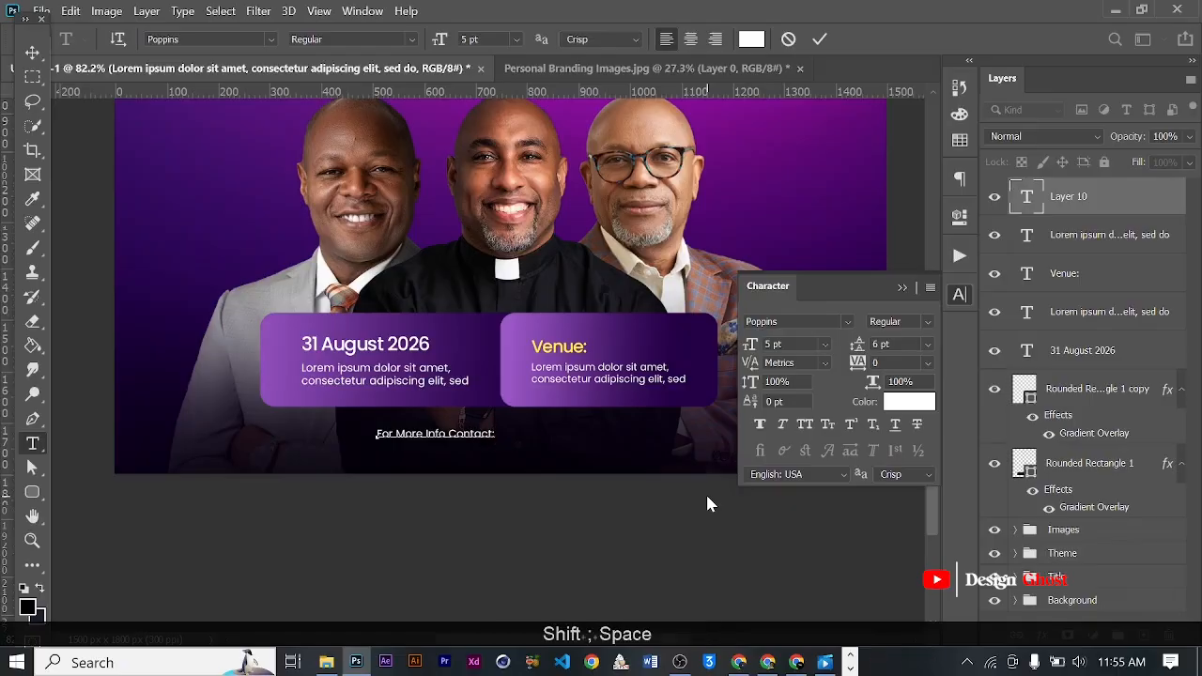
pyautogui.write('+23')
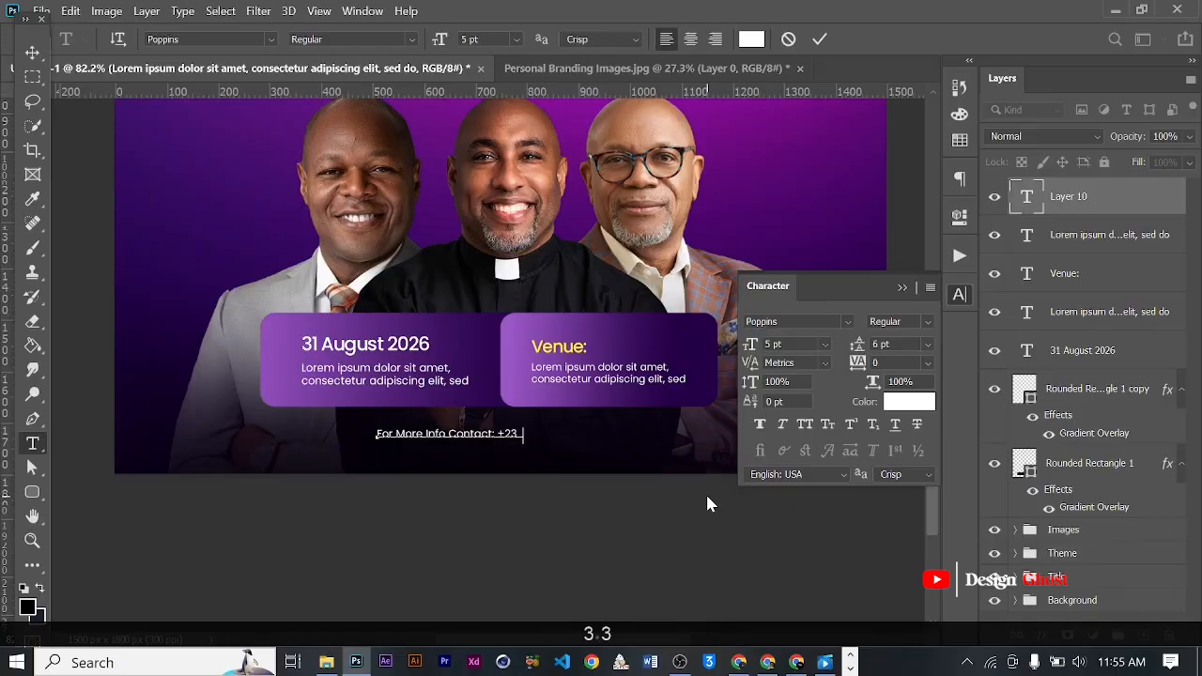
pyautogui.write('33')
# - Continue the contact line with a placeholder phone number followed by the separator "||"
pyautogui.press('BackSpace')
pyautogui.press('BackSpace')
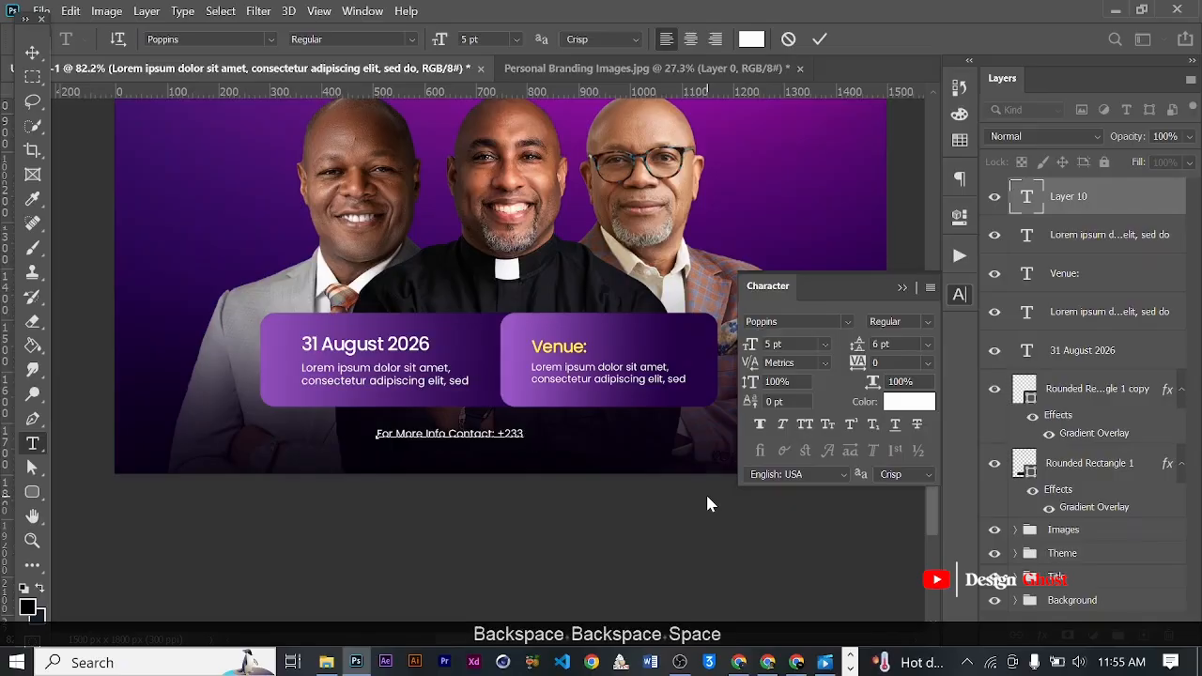
pyautogui.write('00 000 0000 ||')
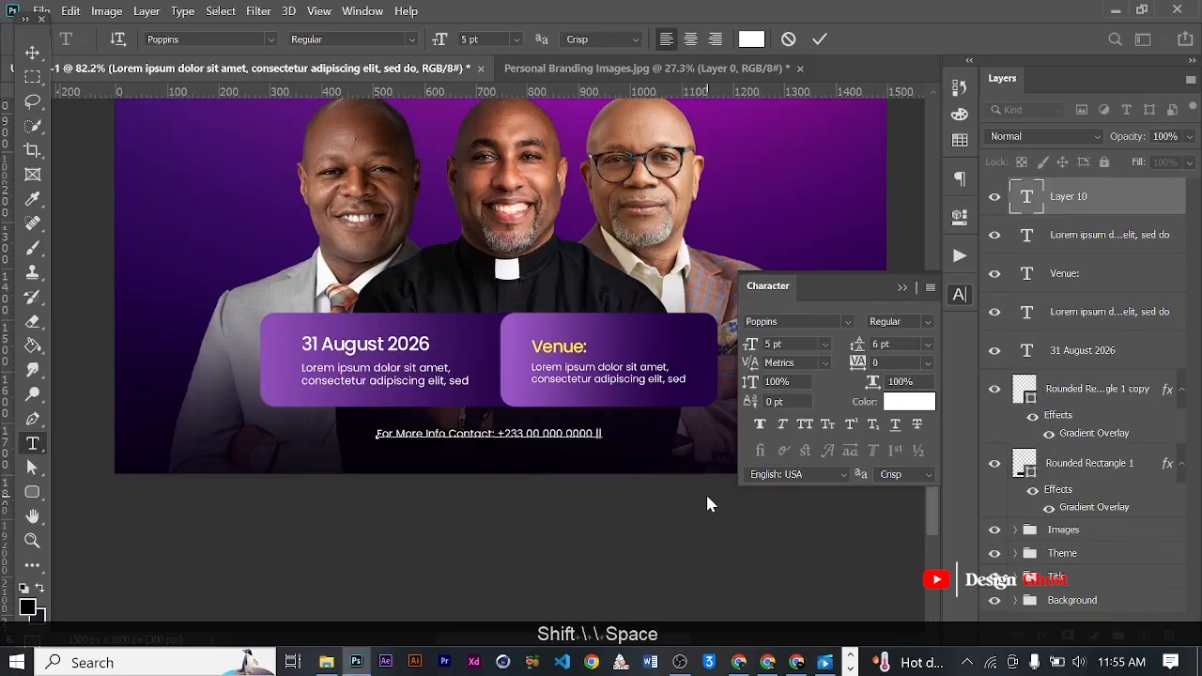
# - Copy the placeholder phone number, paste it again after the "||" separator, and commit the contact line
pyautogui.scroll(2, 694, 490)
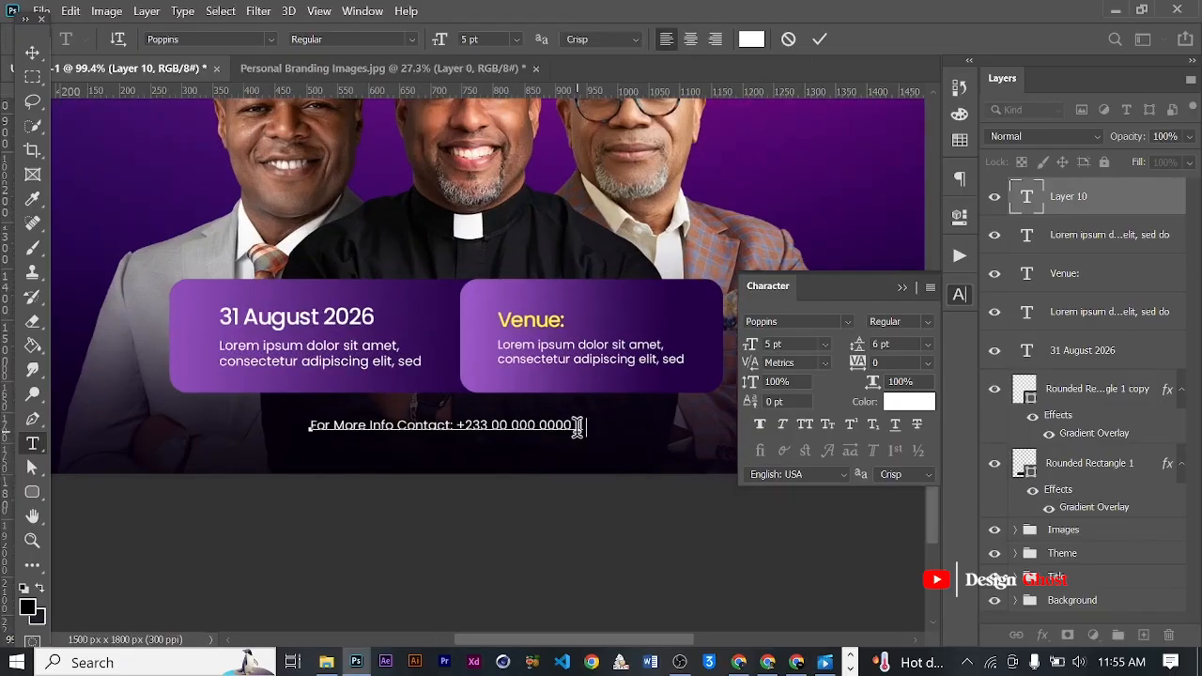
pyautogui.moveTo(571, 424); pyautogui.dragTo(456, 422)
pyautogui.hotkey('ctrl', 'c')
pyautogui.hotkey('ctrl', 'c')
pyautogui.write('c')
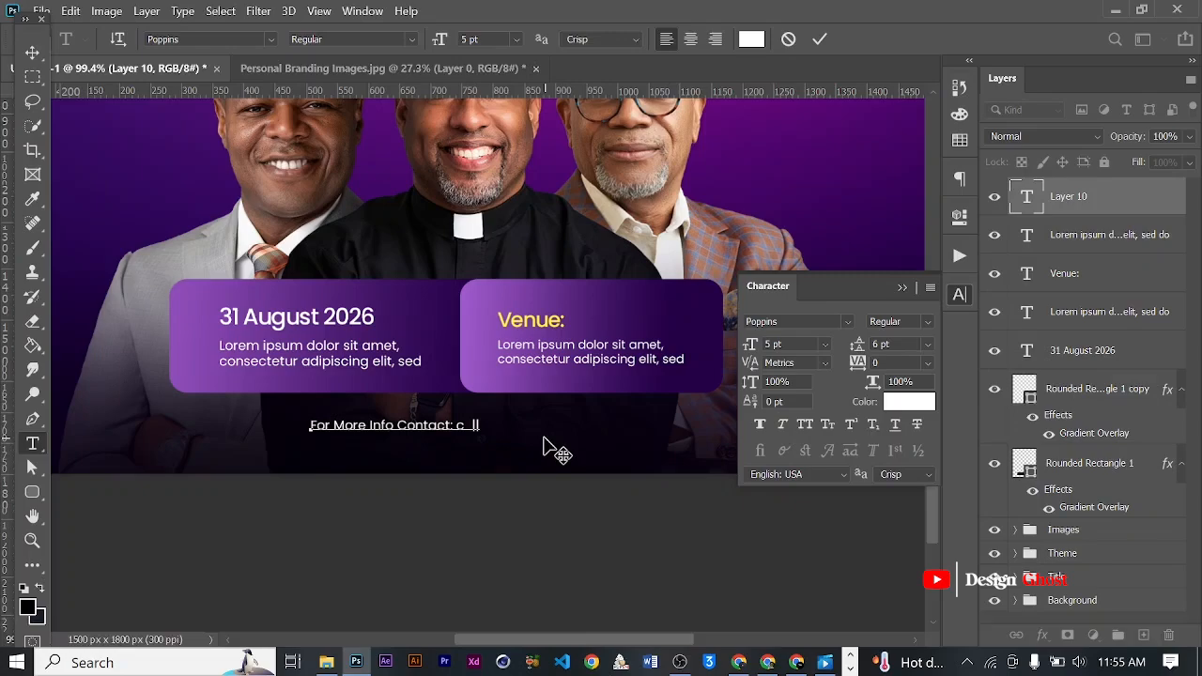
pyautogui.hotkey('ctrl', 'z')
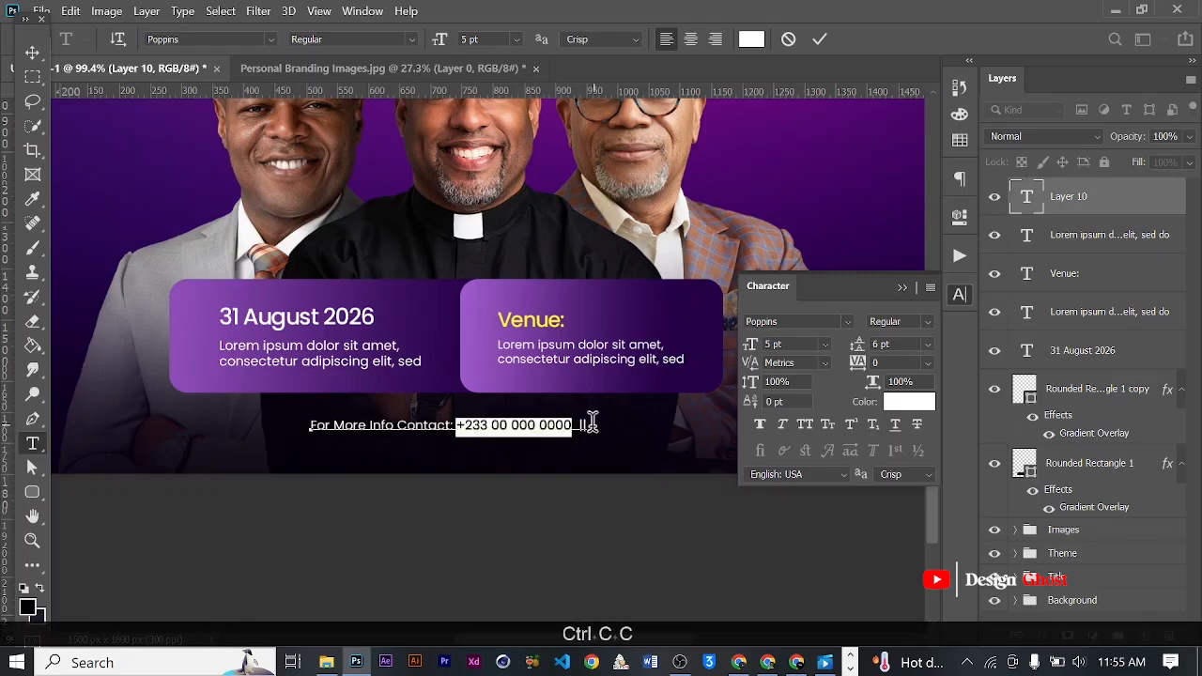
pyautogui.click(593, 425)
pyautogui.hotkey('ctrl', 'v')
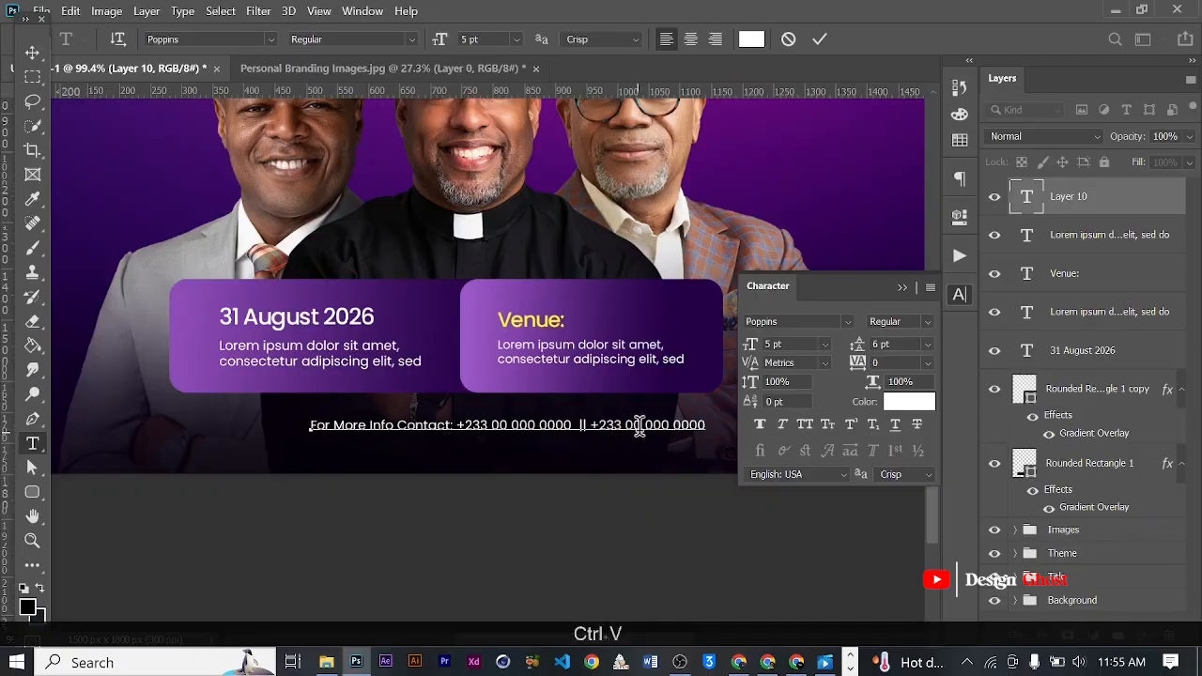
pyautogui.click(819, 39)
pyautogui.click(591, 422)
pyautogui.click(820, 40)
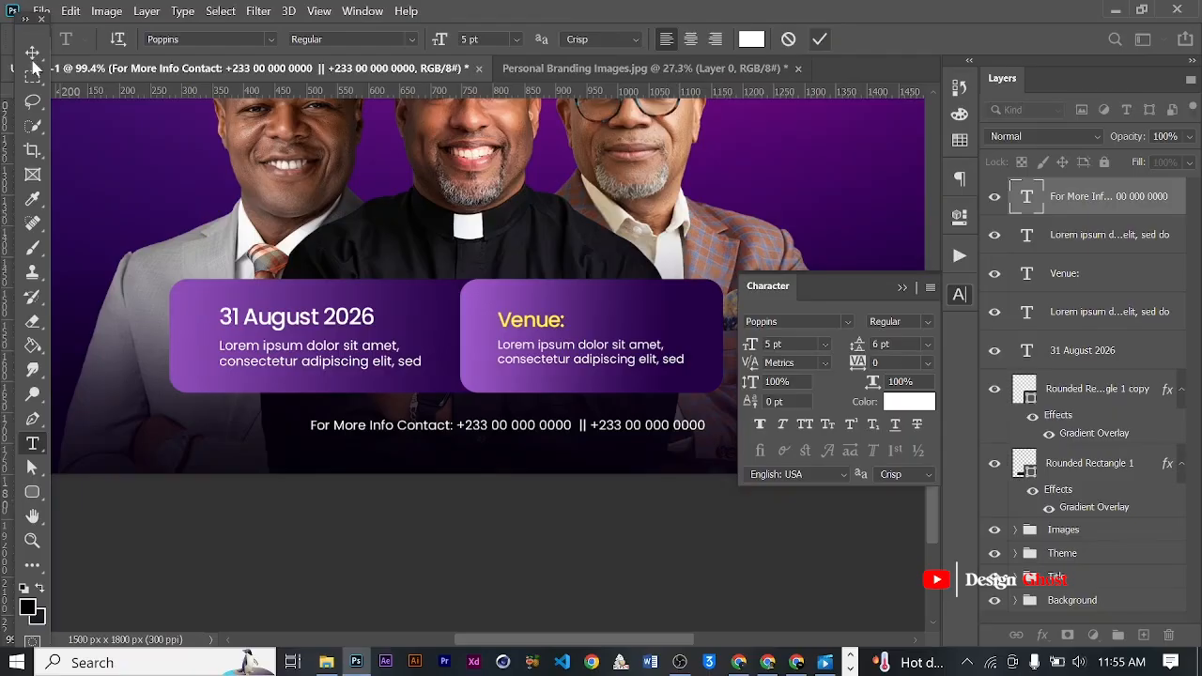
# - Set the "For More Info Contact:" label to Poppins Bold, keeping the phone numbers in Regular
pyautogui.press('v')
pyautogui.scroll(1, 427, 402)
pyautogui.press('t')
pyautogui.moveTo(459, 429); pyautogui.dragTo(299, 428)
pyautogui.click(928, 324)
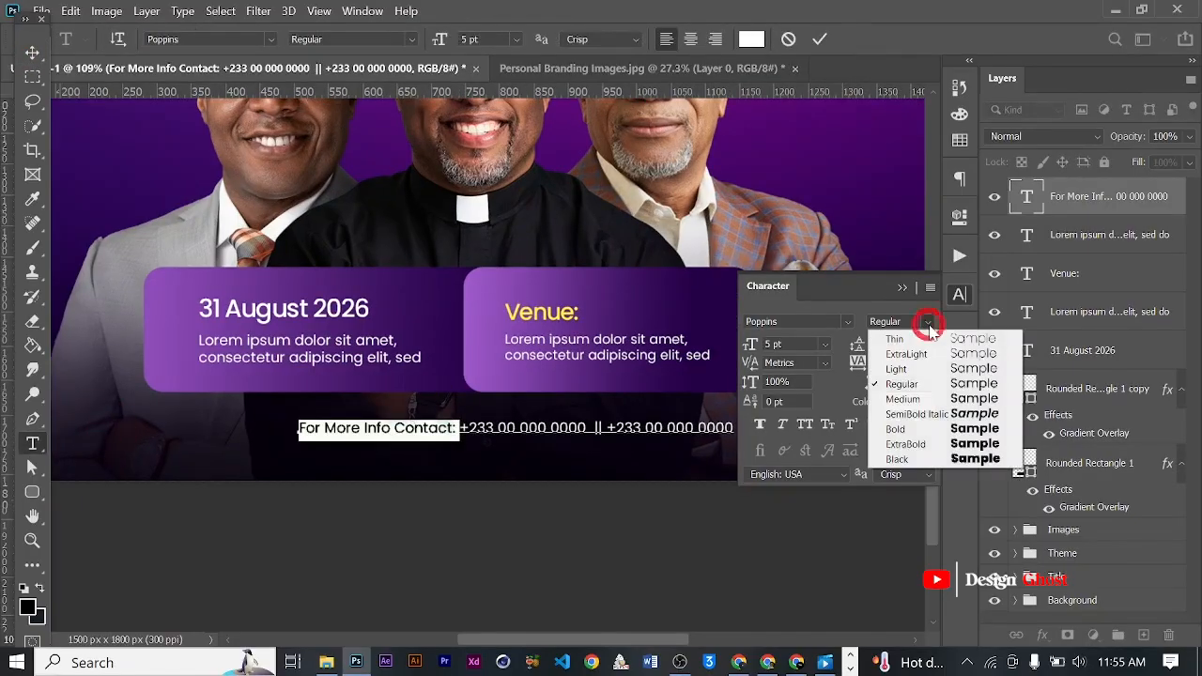
pyautogui.click(916, 387)
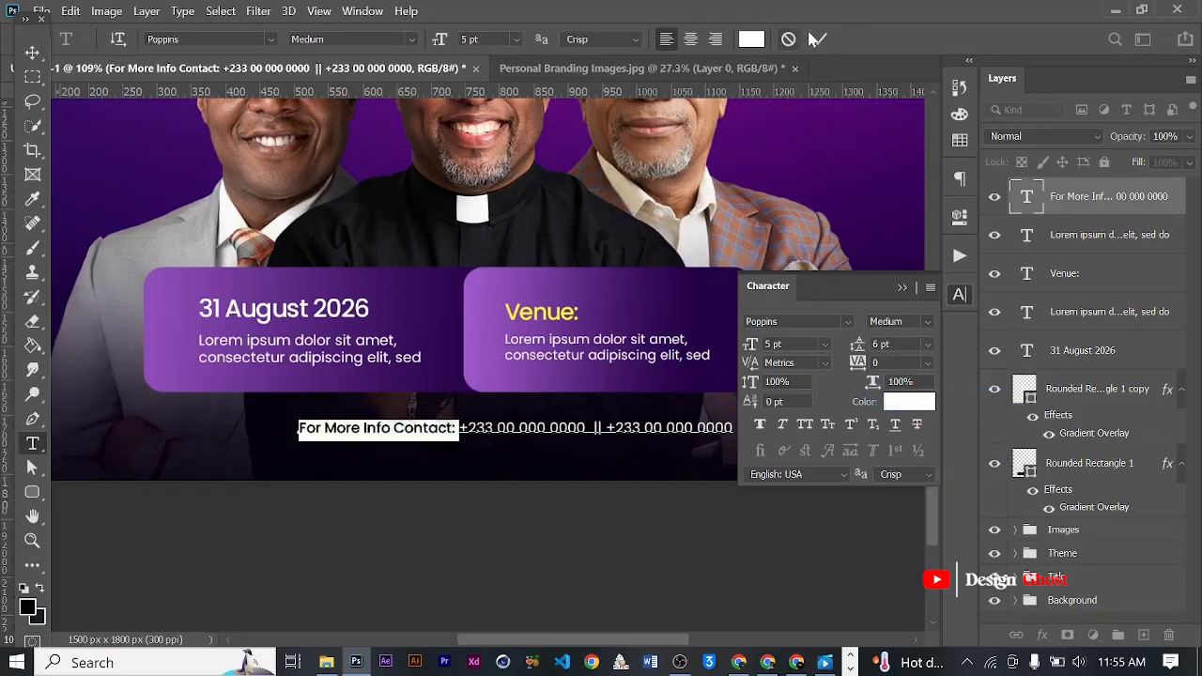
pyautogui.click(928, 324)
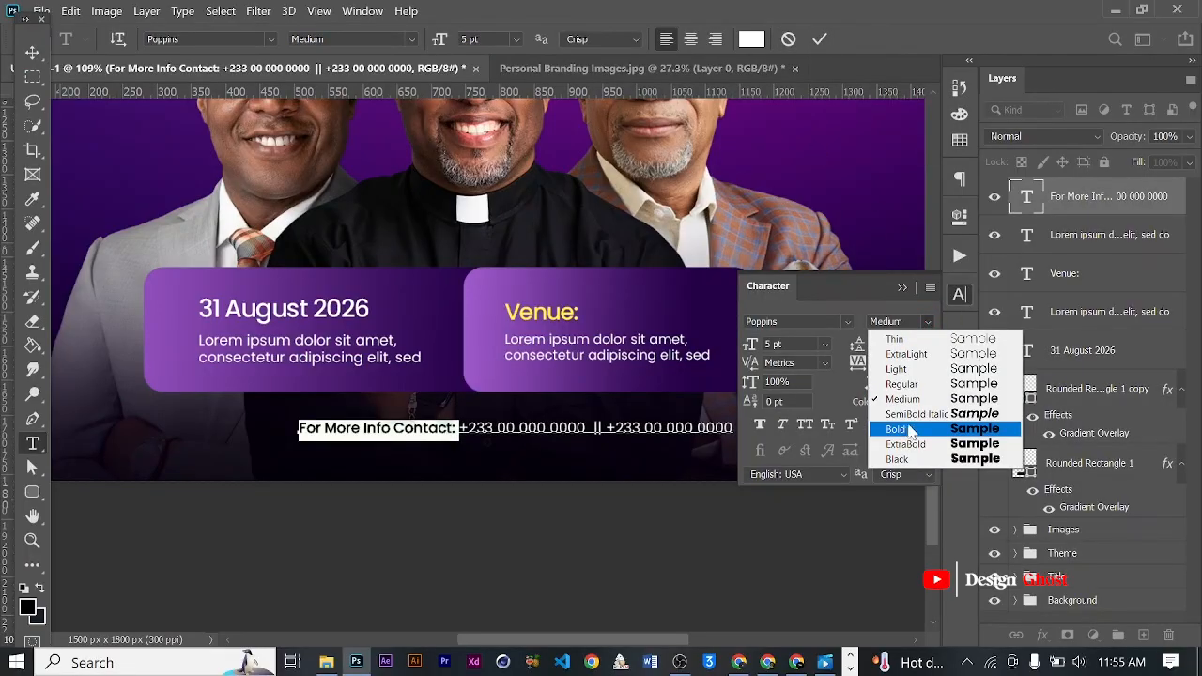
pyautogui.click(909, 430)
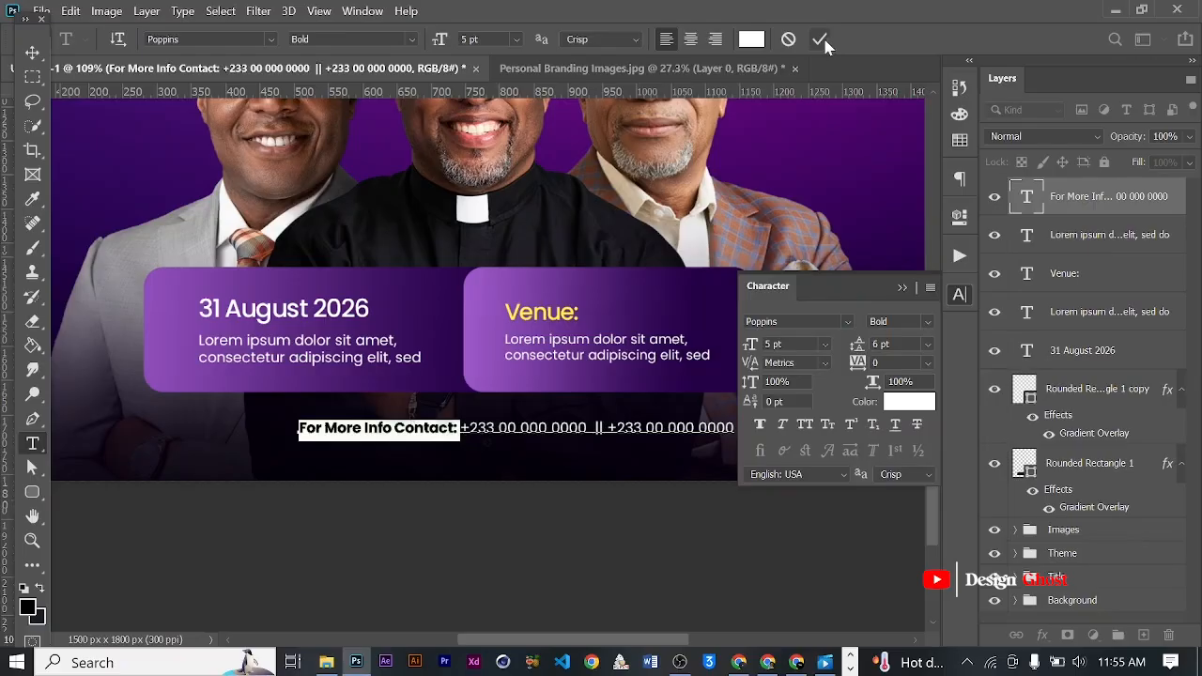
pyautogui.click(32, 52)
# - Centre the contact line horizontally on the flyer beneath the detail boxes and nudge it up 3 px
pyautogui.scroll(-7, 407, 378)
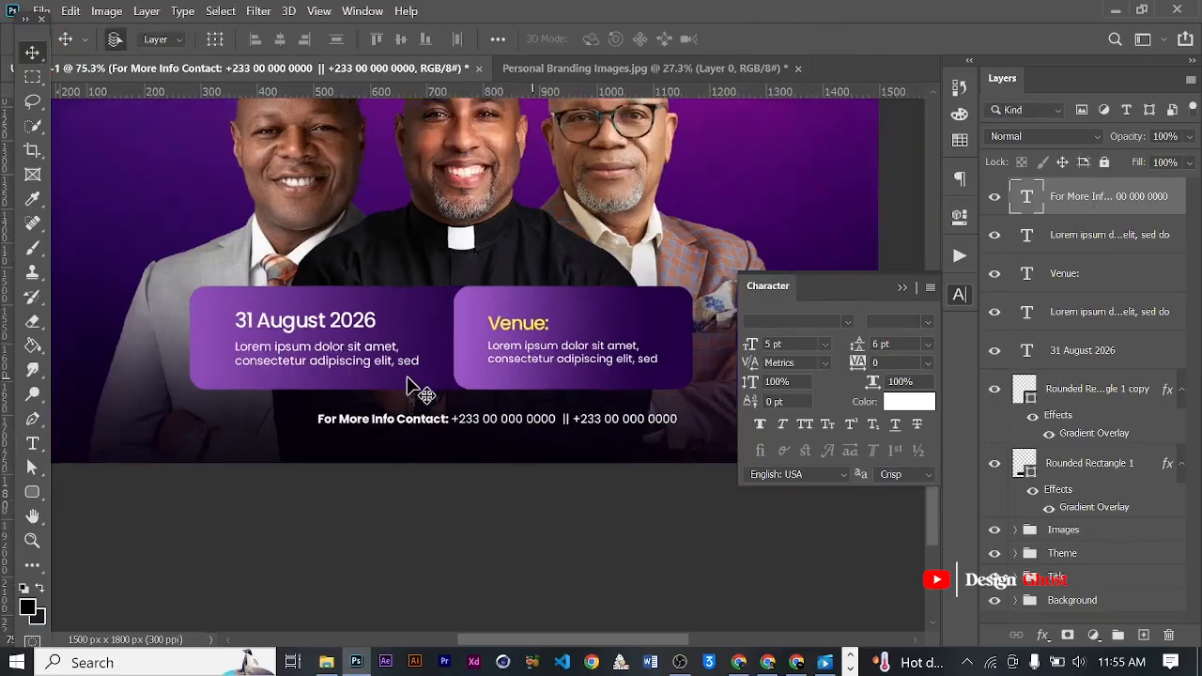
pyautogui.click(900, 287)
pyautogui.scroll(3, 563, 449)
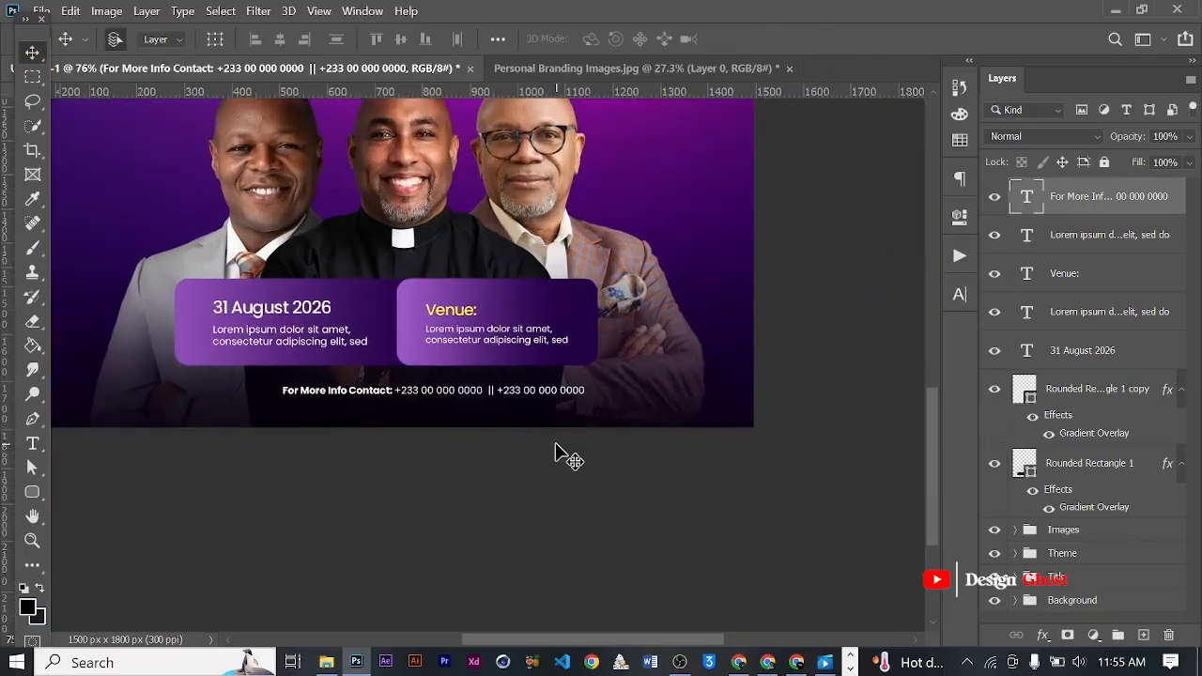
pyautogui.hotkey('ctrl', 'a')
pyautogui.moveTo(491, 404); pyautogui.dragTo(453, 404)
pyautogui.hotkey('ctrl', 'd')
pyautogui.press('Up')
pyautogui.press('Up')
pyautogui.press('Up')
pyautogui.press('Up')
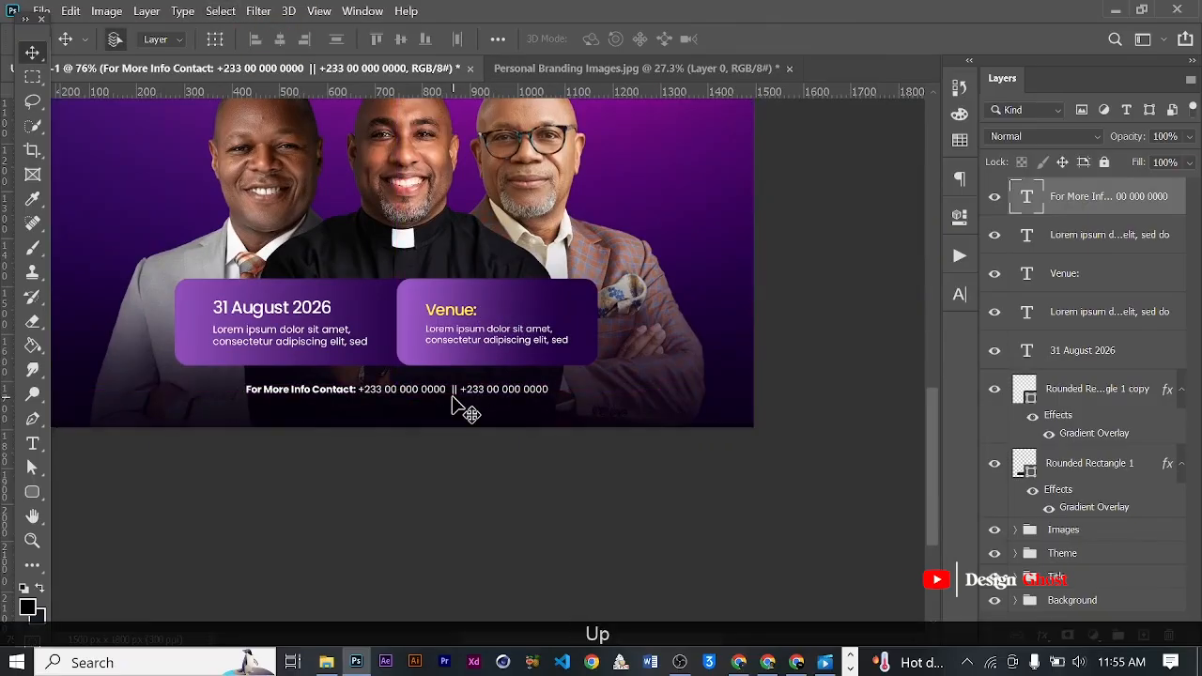
# - Scale the contact line up to about 116% and centre it horizontally on the flyer
pyautogui.hotkey('ctrl', 't')
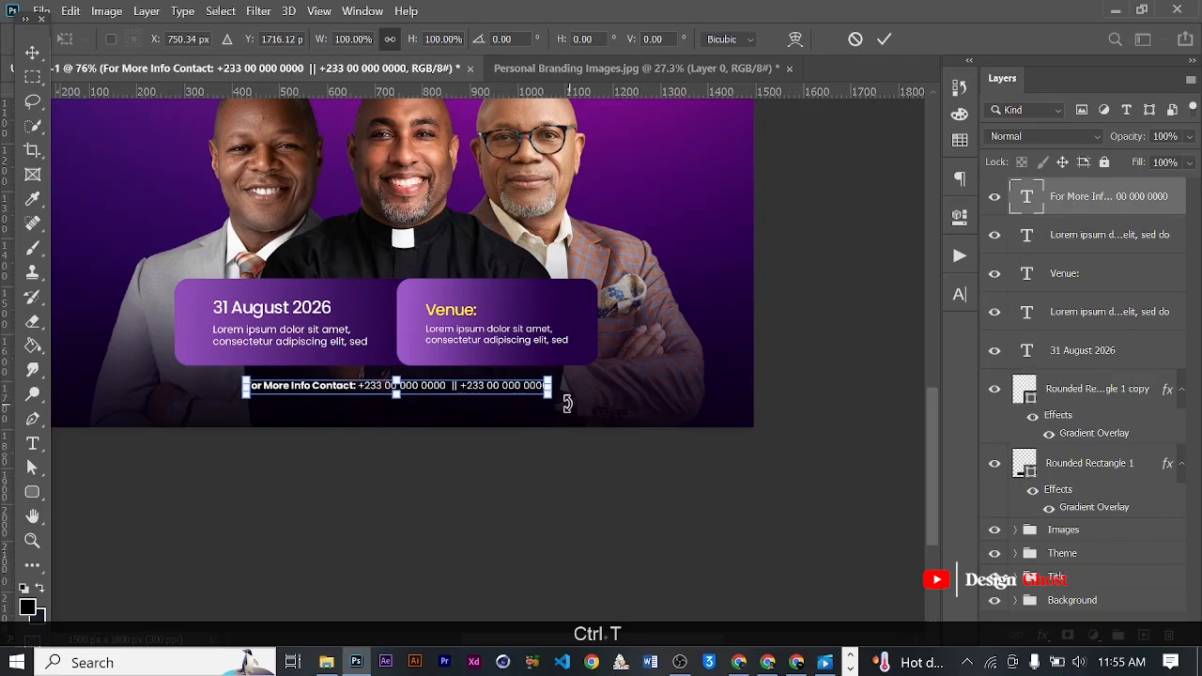
pyautogui.moveTo(549, 398); pyautogui.dragTo(595, 407)
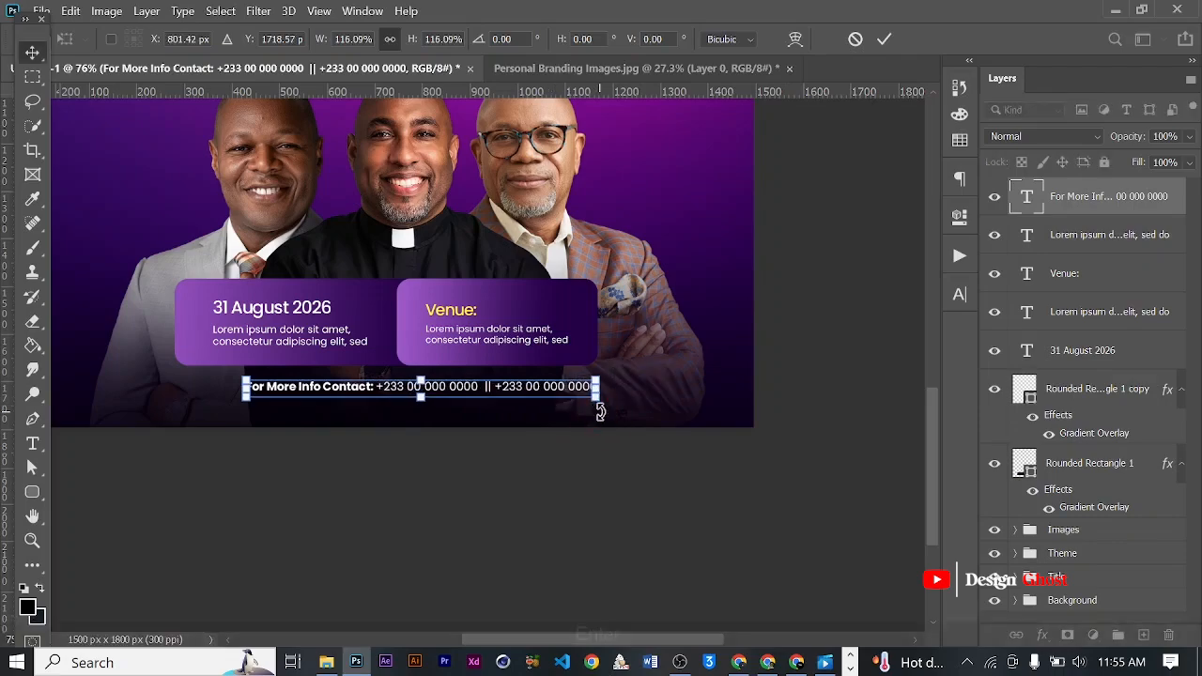
pyautogui.press('Return')
pyautogui.hotkey('ctrl', 'a')
pyautogui.click(280, 39)
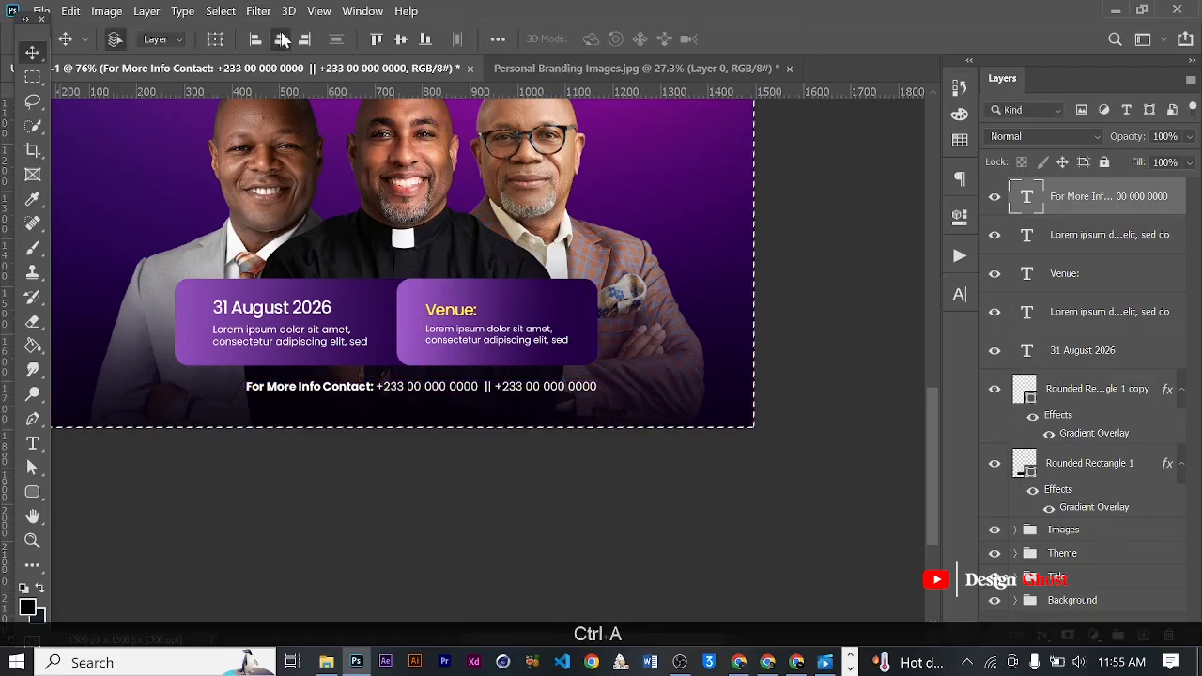
pyautogui.hotkey('ctrl', 'd')
# - Fine-tune the contact line's vertical position beneath the detail boxes with small nudges up and down
pyautogui.press('Up')
pyautogui.press('Up')
pyautogui.press('Up')
pyautogui.press('Up')
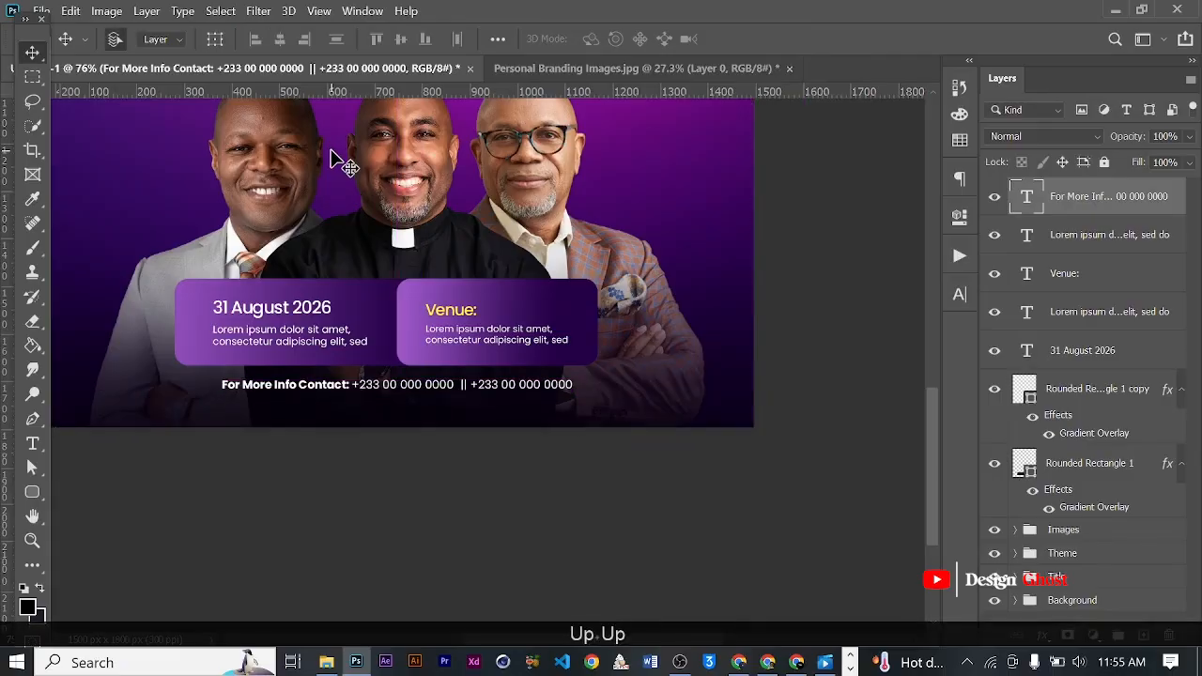
pyautogui.press('Down')
pyautogui.press('Down')
pyautogui.press('Down')
pyautogui.press('Down')
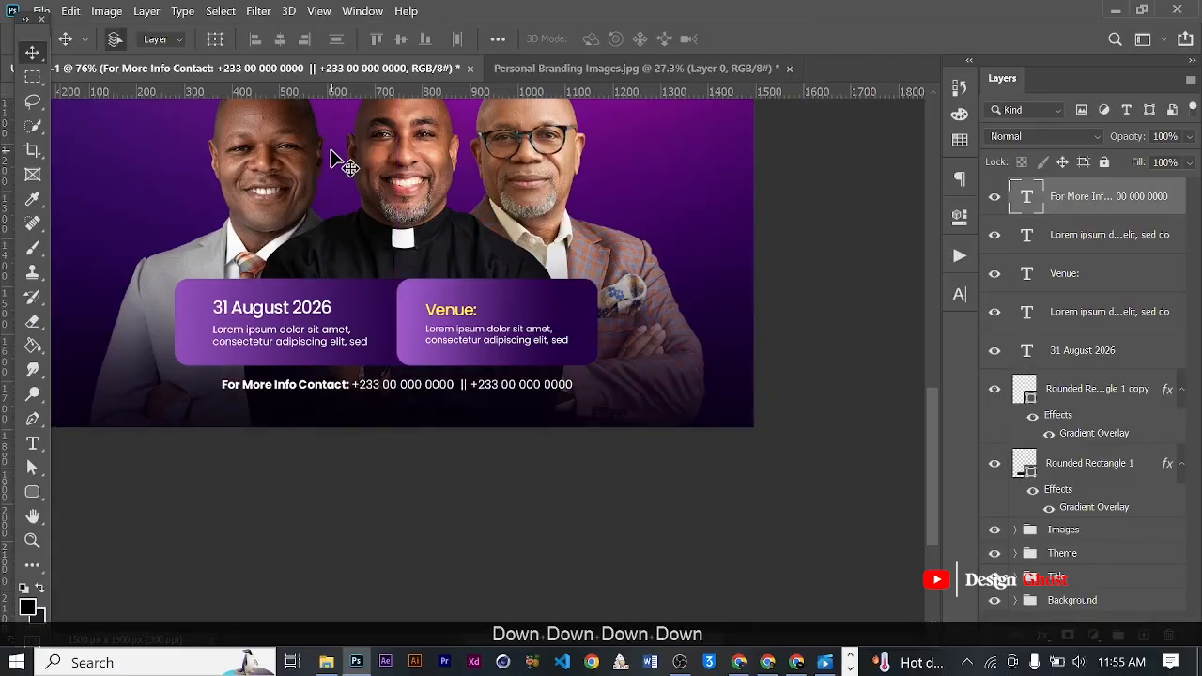
pyautogui.press('Return')
# - Duplicate the contact line and place the copy beside the minister with glasses
pyautogui.hotkey('ctrl', '0')
pyautogui.scroll(4, 521, 418)
pyautogui.moveTo(553, 451); pyautogui.dragTo(617, 163)
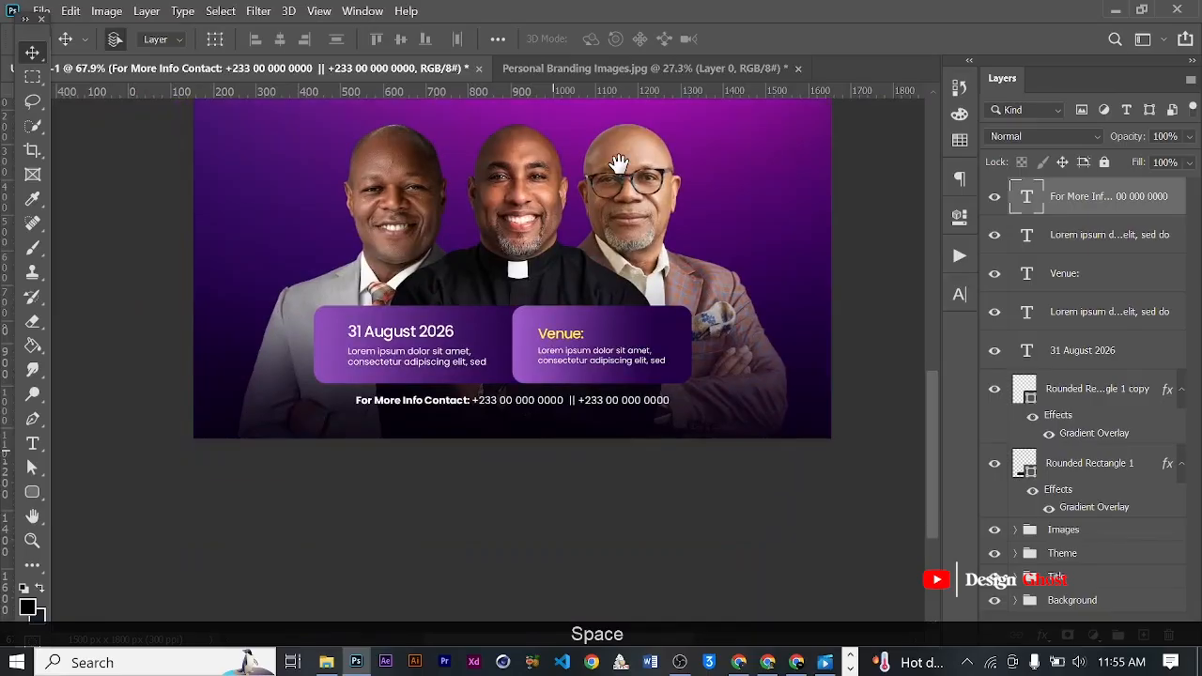
pyautogui.scroll(-3, 598, 373)
pyautogui.scroll(4, 598, 304)
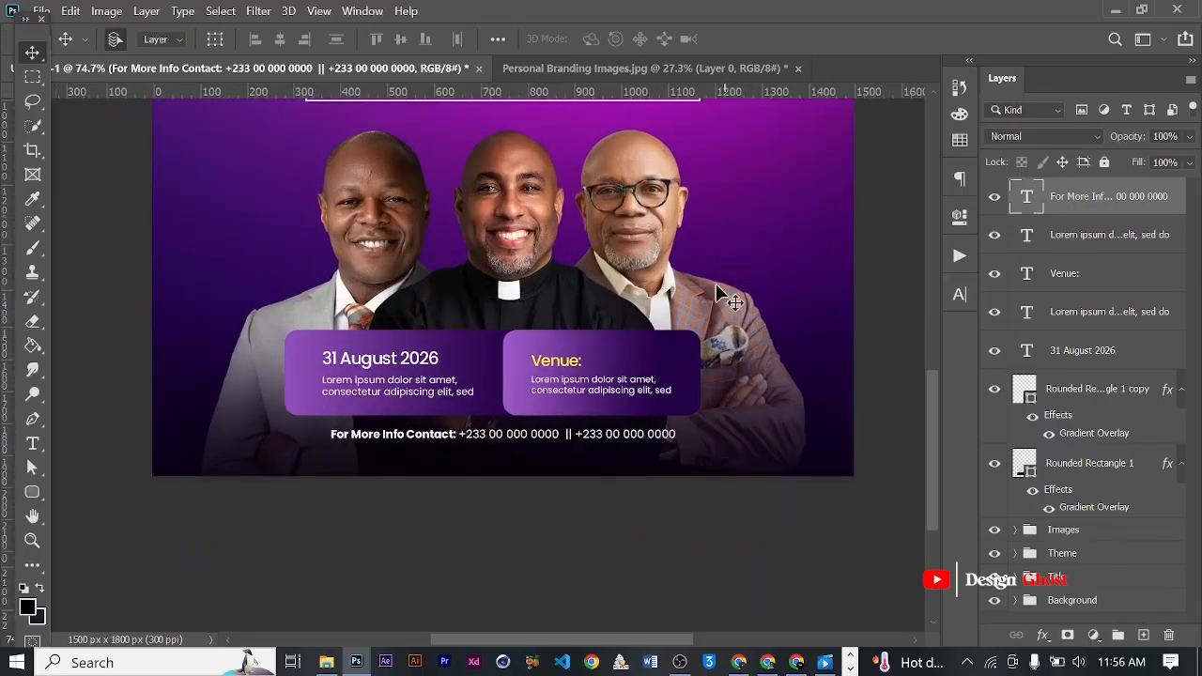
pyautogui.moveTo(402, 440); pyautogui.dragTo(789, 185)
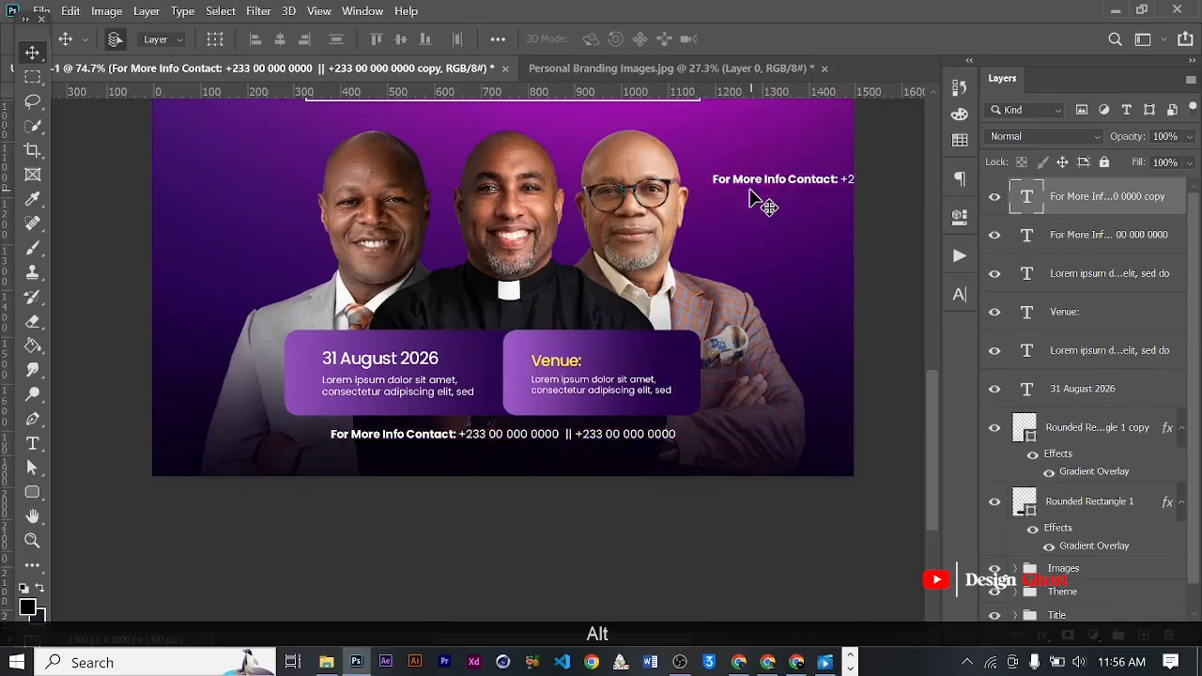
# - Replace the copied text with the bishop's title and name, split over two lines, and commit it
pyautogui.press('t')
pyautogui.scroll(2, 739, 180)
pyautogui.click(740, 180)
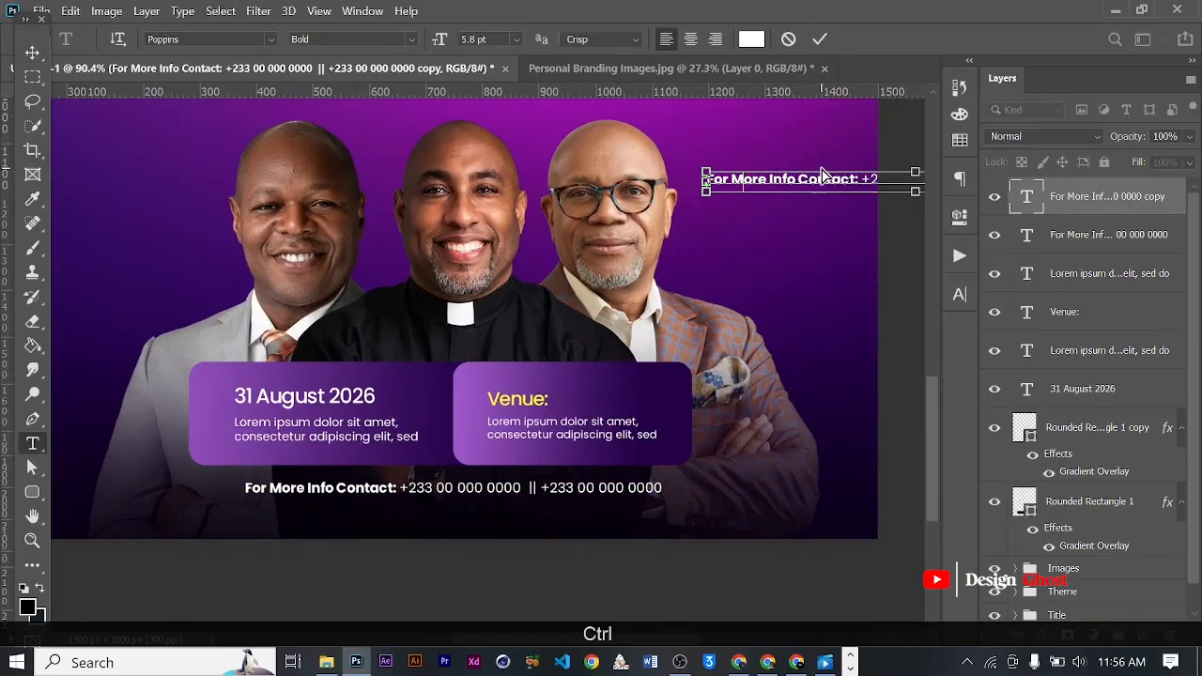
pyautogui.hotkey('ctrl', 'a')
pyautogui.write('Bishop')
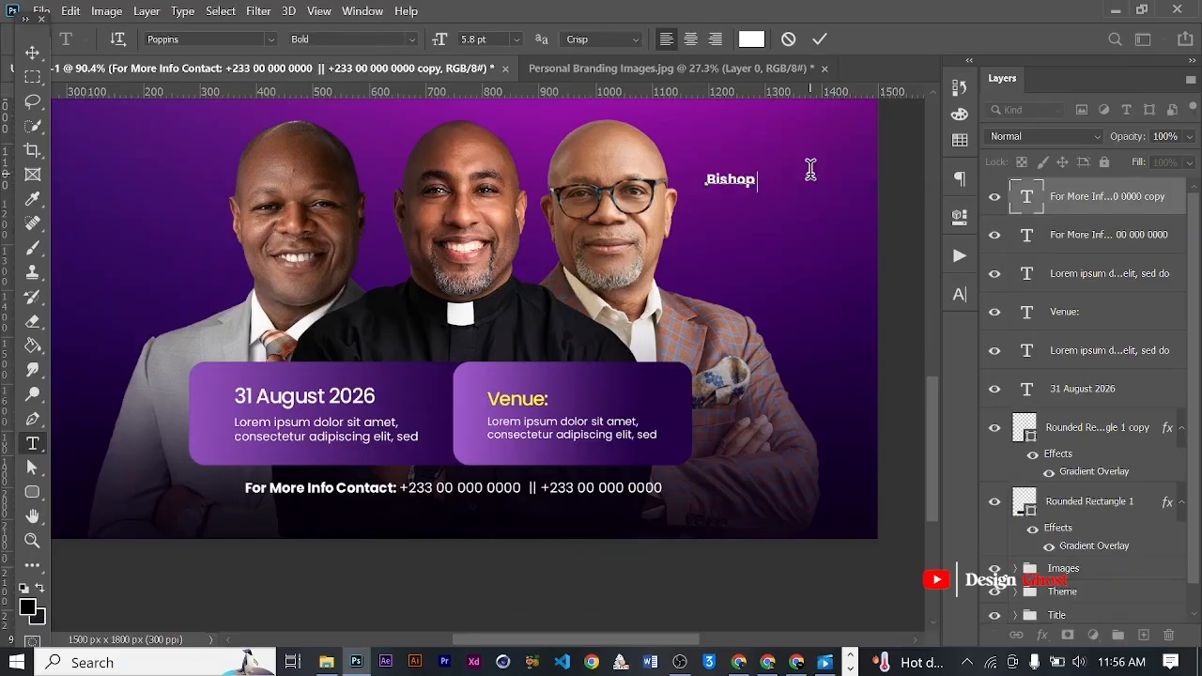
pyautogui.press('capslock')
pyautogui.write('AA')
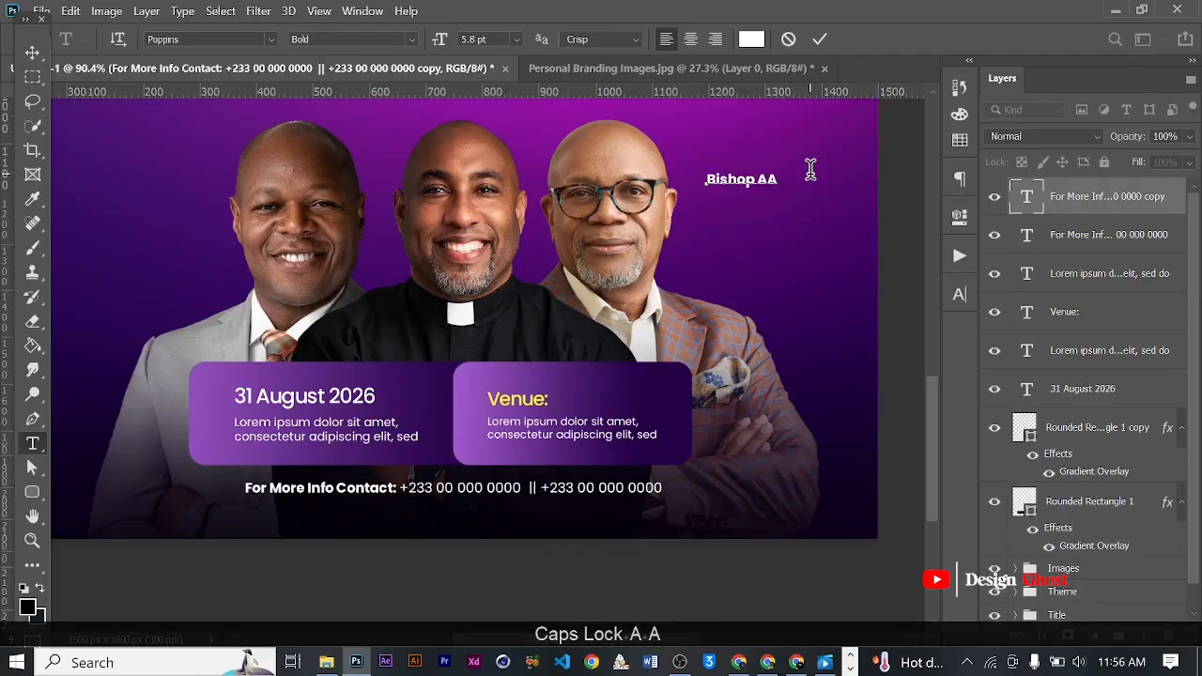
pyautogui.press('capslock')
pyautogui.write('b')
pyautogui.press('capslock')
pyautogui.write('E')
pyautogui.press('BackSpace')
pyautogui.press('BackSpace')
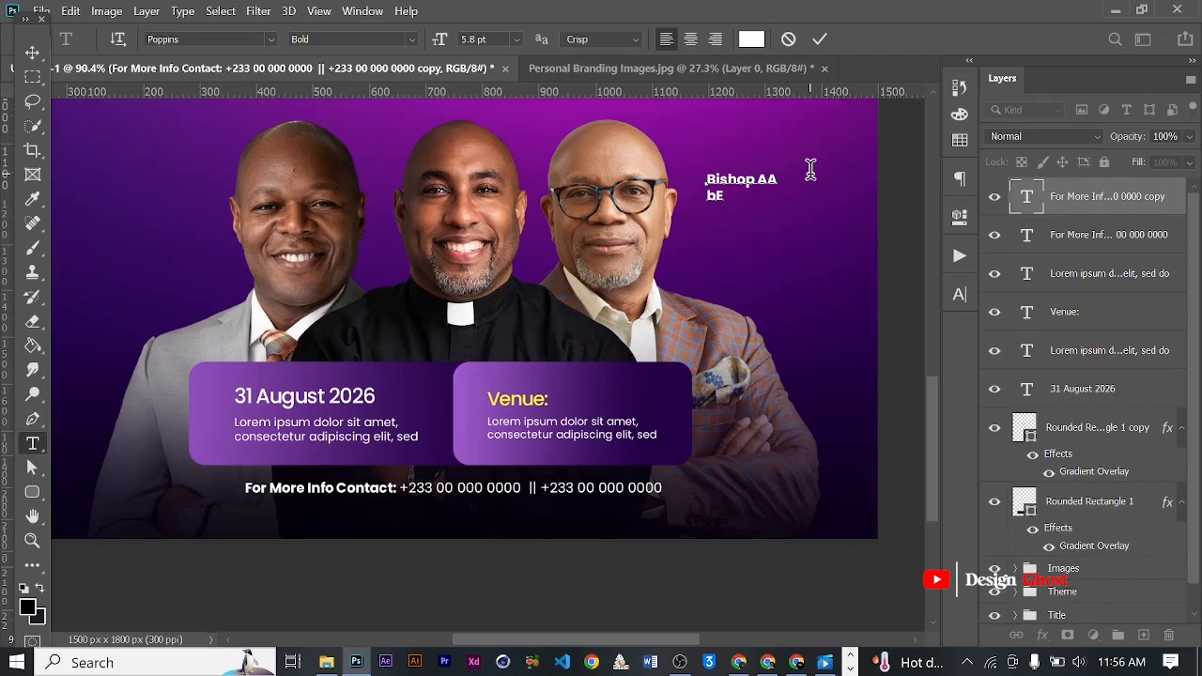
pyautogui.write('B')
pyautogui.press('capslock')
pyautogui.write('es')
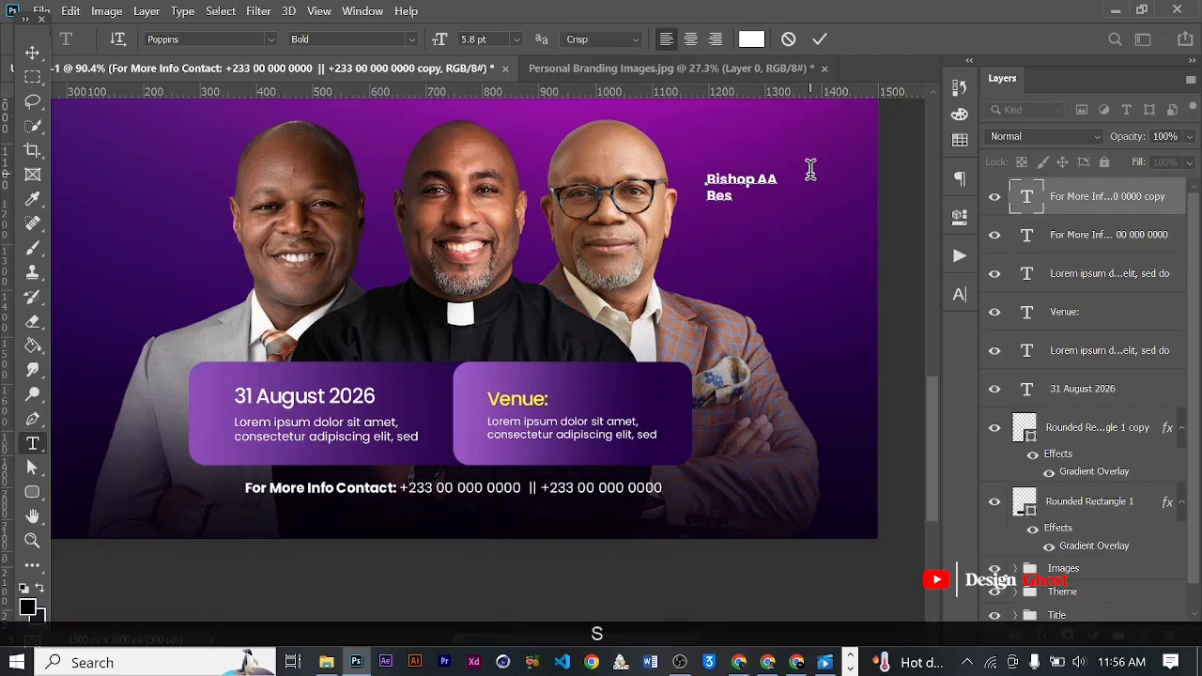
pyautogui.click(822, 40)
# - Move the bishop's name label slightly down and closer to the face of the minister with glasses
pyautogui.click(32, 54)
pyautogui.scroll(2, 671, 199)
pyautogui.moveTo(759, 185); pyautogui.dragTo(744, 208)
pyautogui.scroll(2, 757, 236)
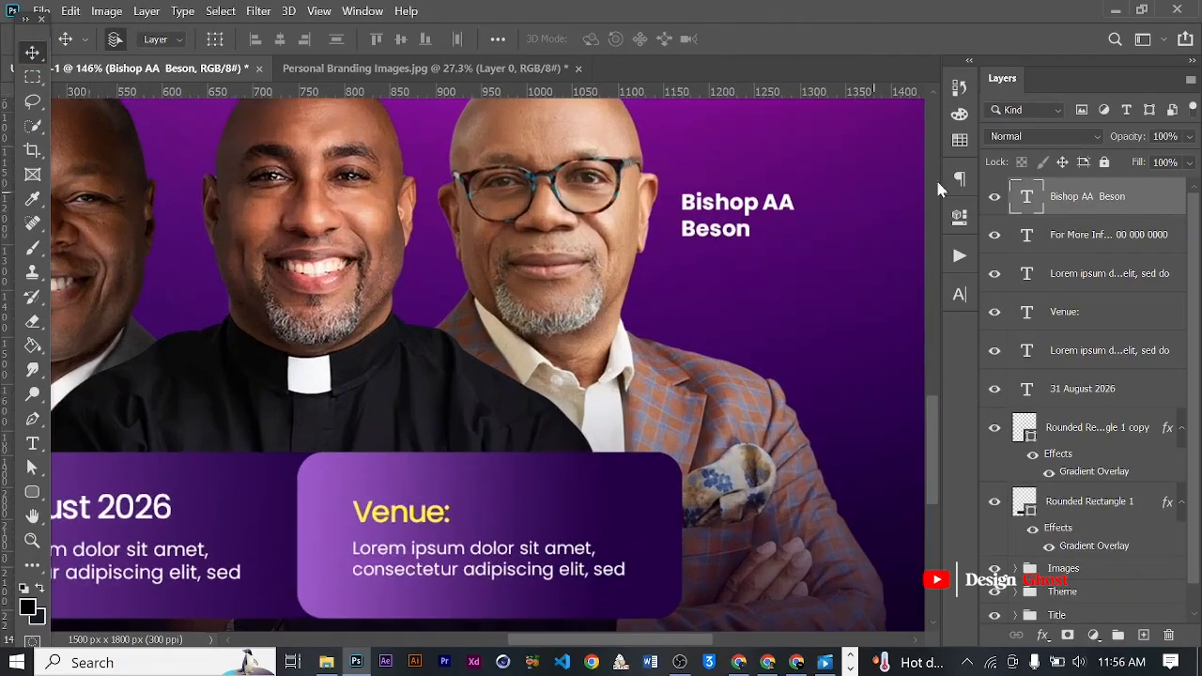
# - Set the leading of the bishop's name label to 6 pt
pyautogui.click(959, 296)
pyautogui.click(918, 342)
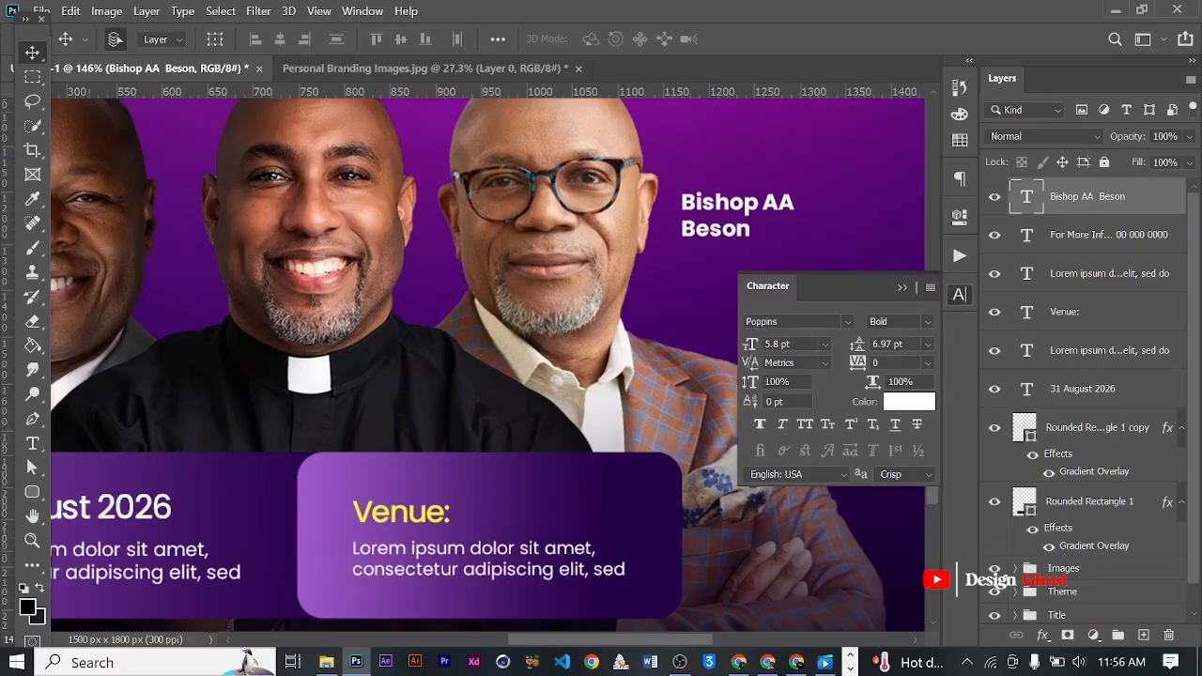
pyautogui.press('Return')
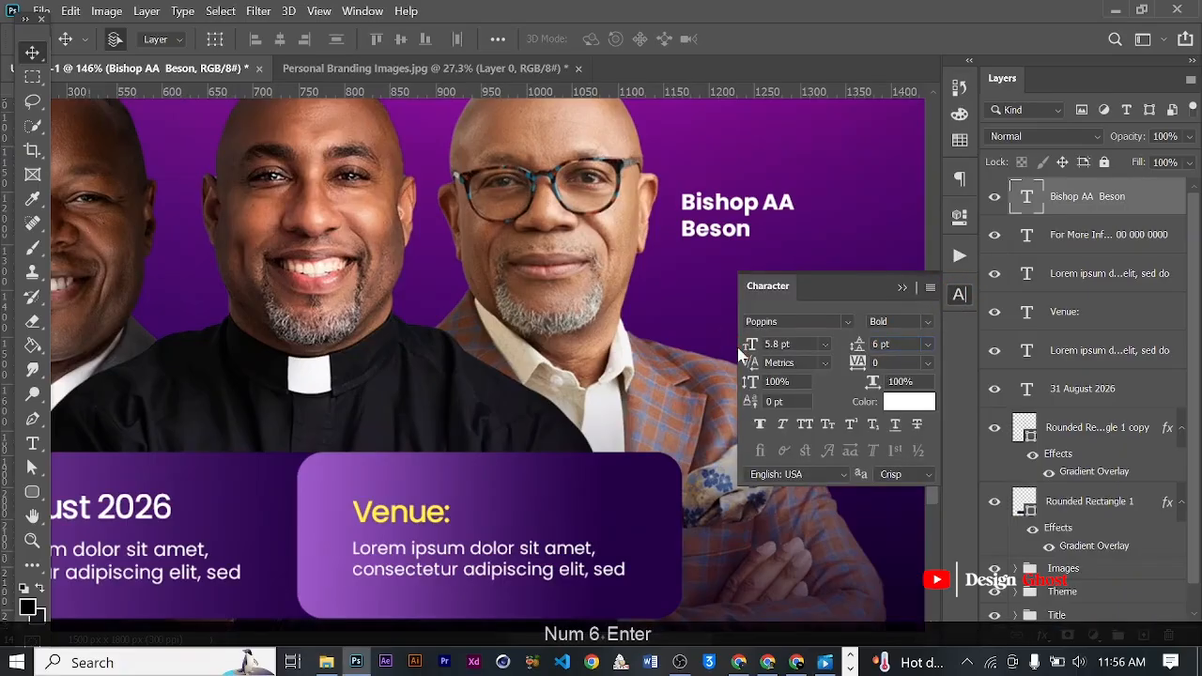
pyautogui.click(901, 288)
# - Duplicate the bishop's name label onto the middle minister's black shirt, just above the Venue box
pyautogui.scroll(-5, 704, 329)
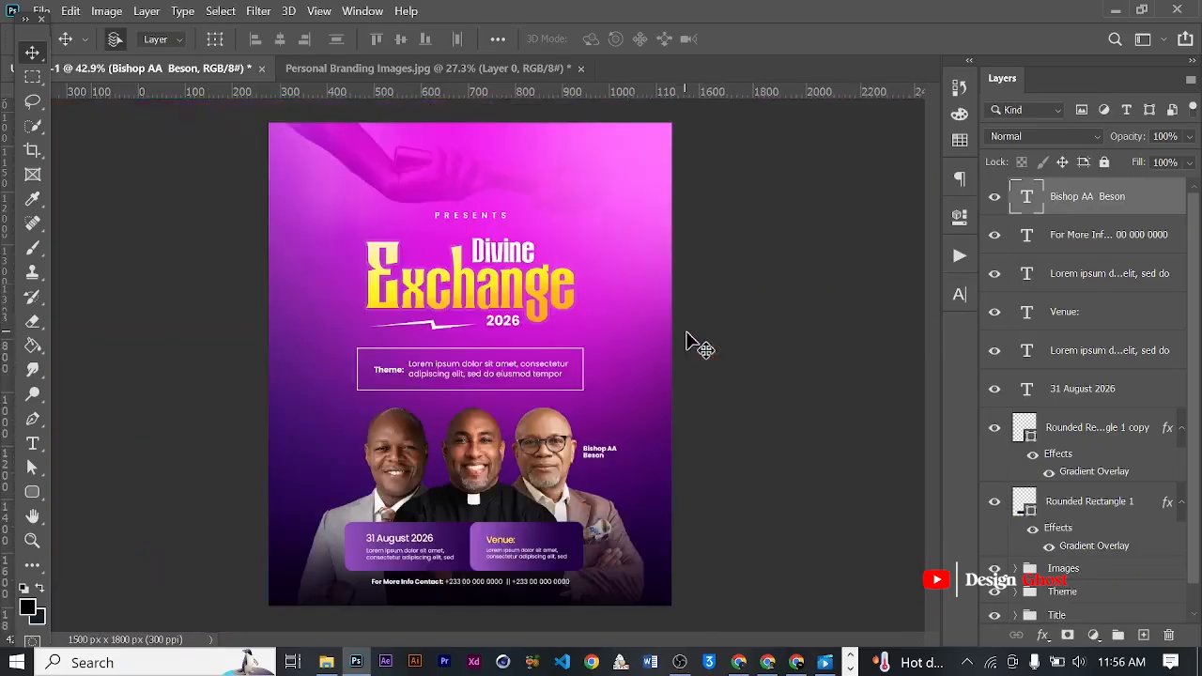
pyautogui.scroll(2, 558, 530)
pyautogui.scroll(1, 568, 512)
pyautogui.moveTo(600, 494); pyautogui.dragTo(614, 435)
pyautogui.scroll(2, 653, 362)
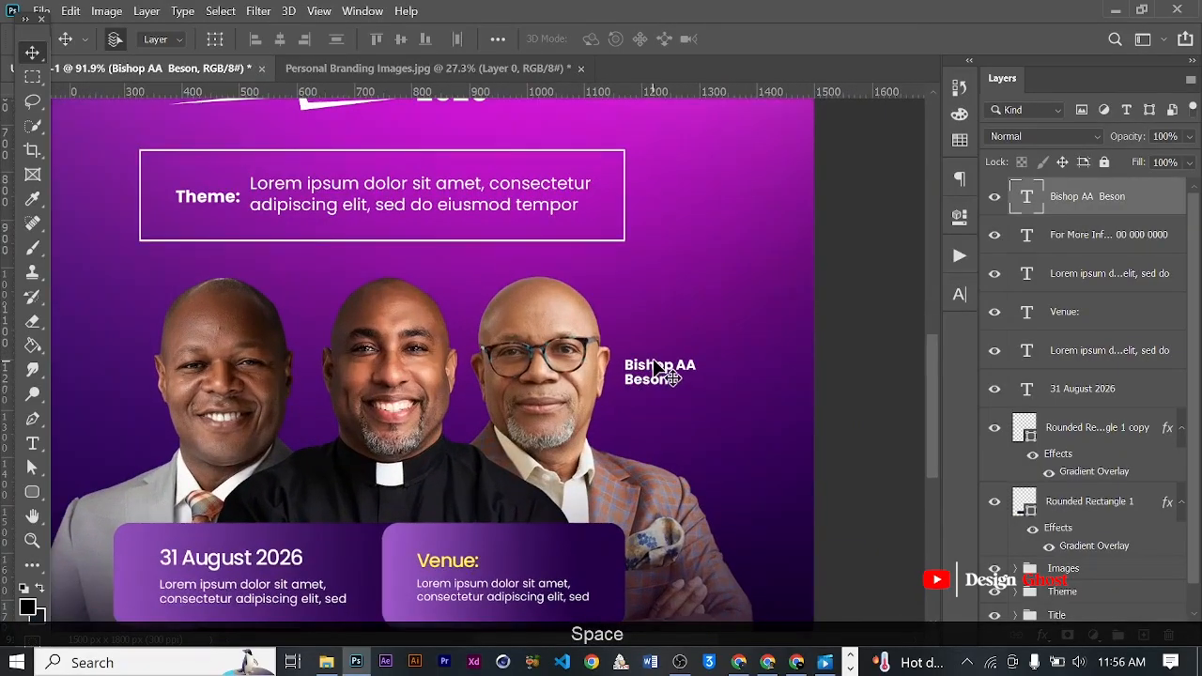
pyautogui.moveTo(655, 380); pyautogui.dragTo(501, 471)
# - Replace the copied label on the middle minister with the reverend's title and name on two lines, and commit it
pyautogui.scroll(2, 658, 411)
pyautogui.scroll(2, 655, 404)
pyautogui.scroll(-2, 654, 404)
pyautogui.scroll(3, 416, 504)
pyautogui.press('t')
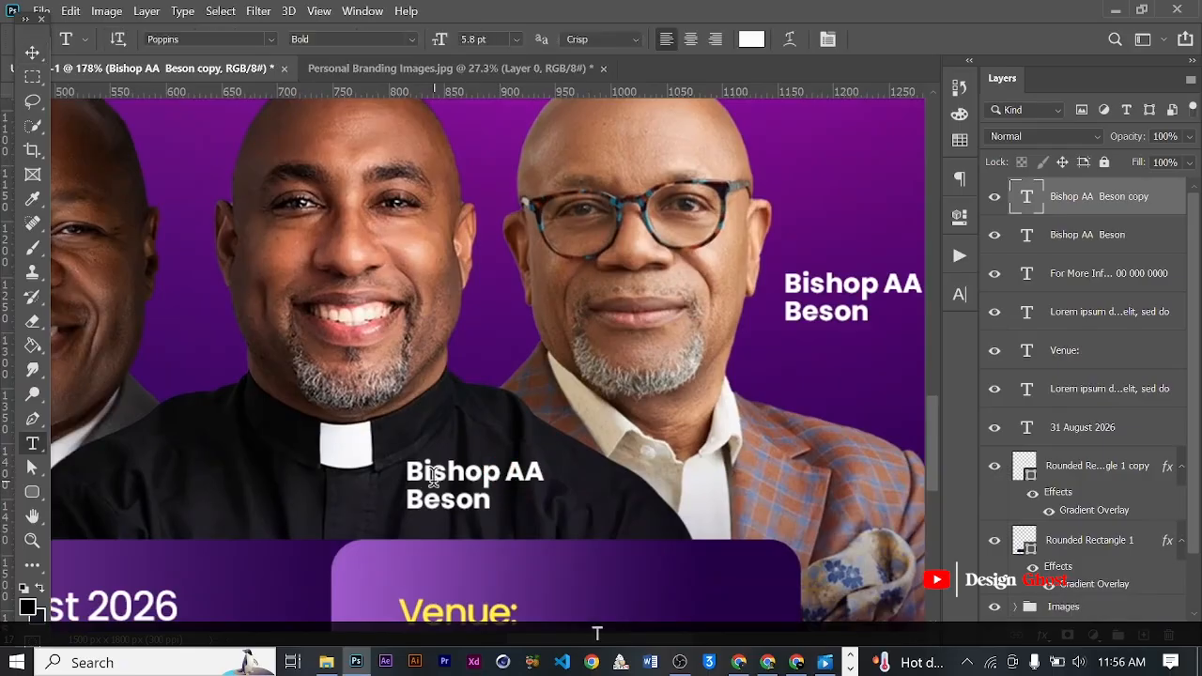
pyautogui.click(434, 473)
pyautogui.hotkey('ctrl', 'a')
pyautogui.write('Rec')
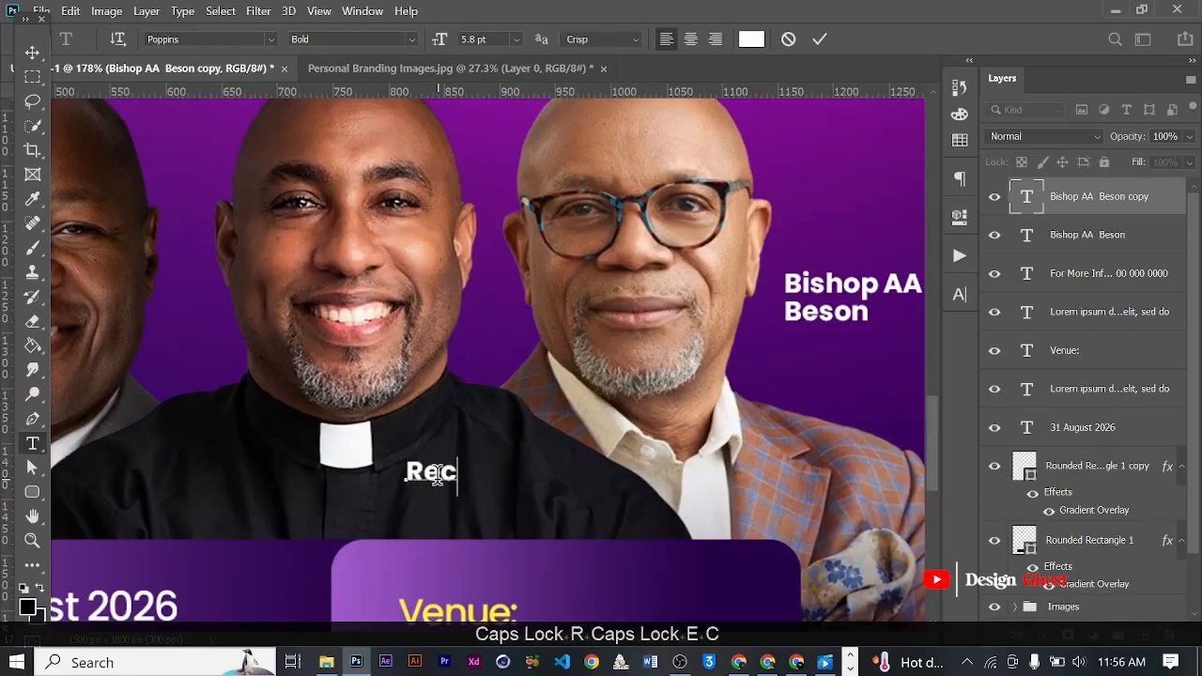
pyautogui.press('BackSpace')
pyautogui.write('v')
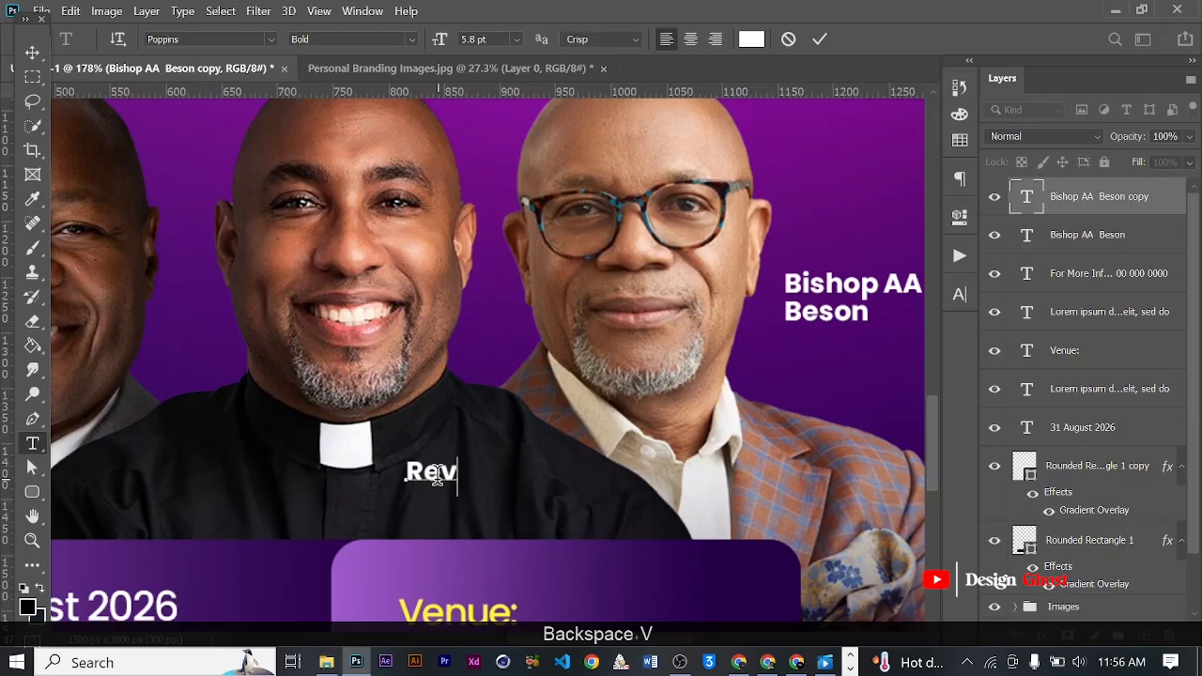
pyautogui.write(' A')
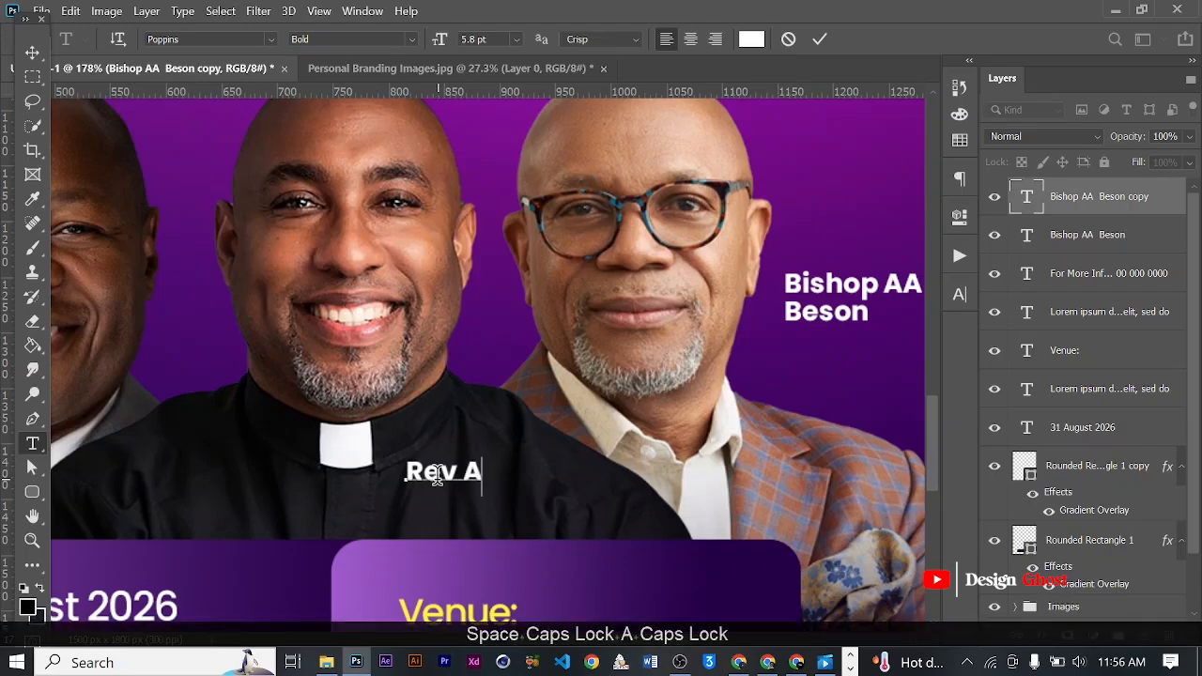
pyautogui.write('nnan')
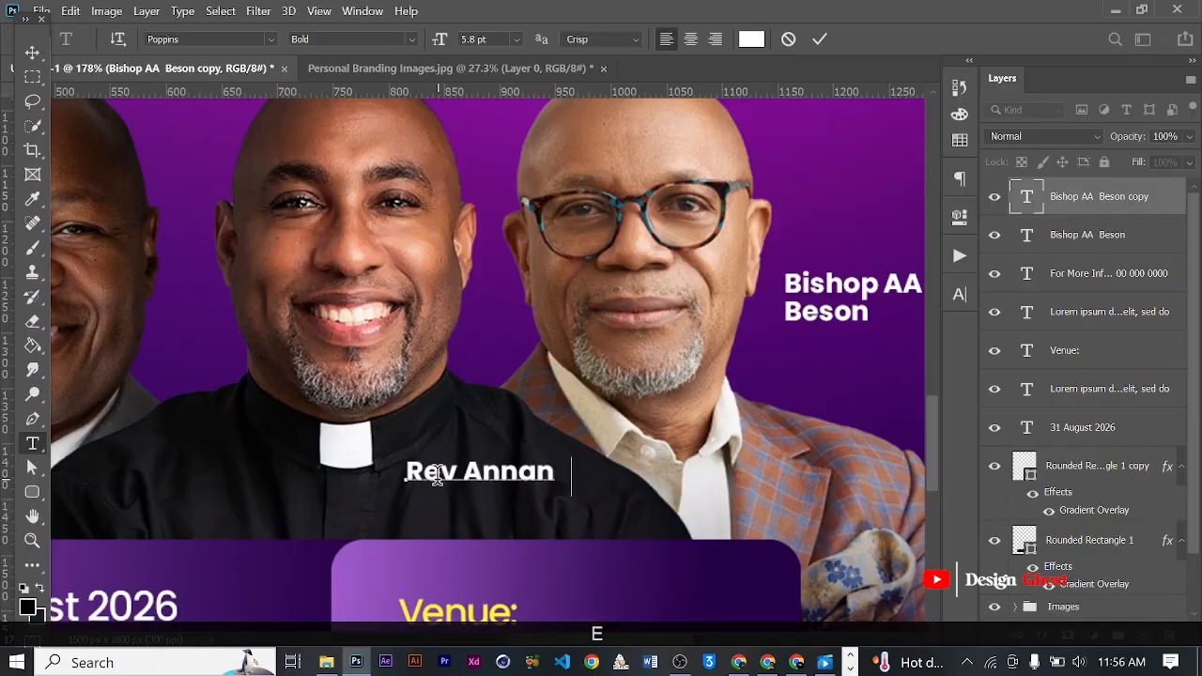
pyautogui.write('e')
pyautogui.press('Return')
pyautogui.press('Return')
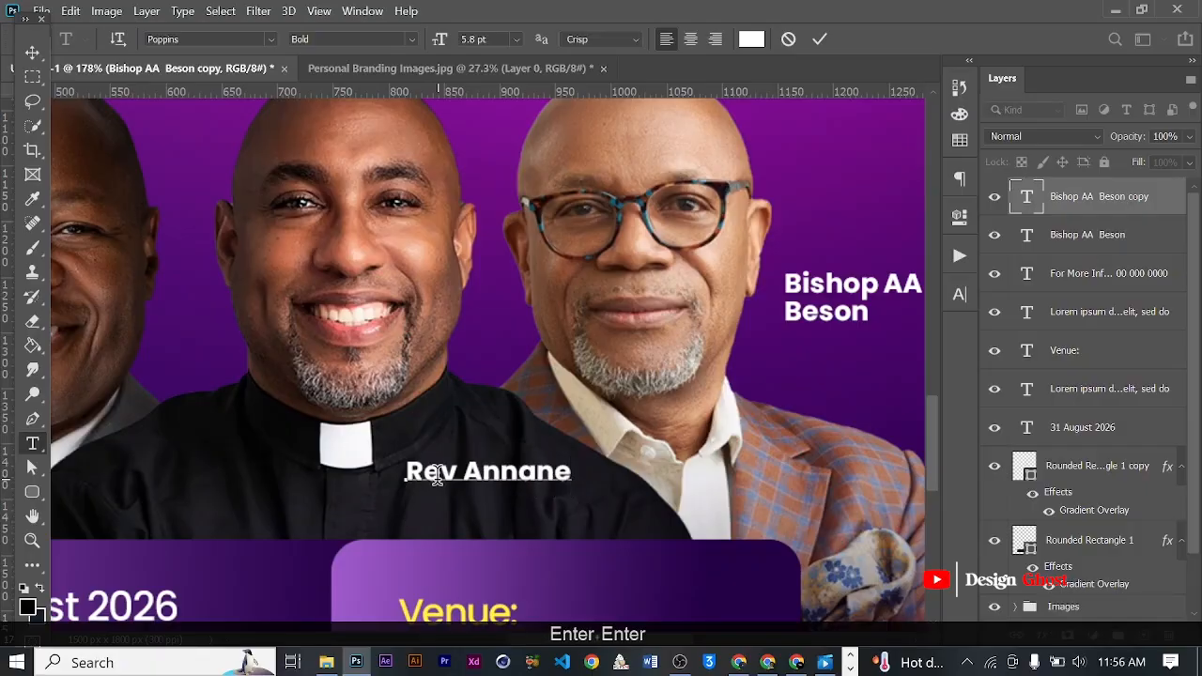
pyautogui.write('E')
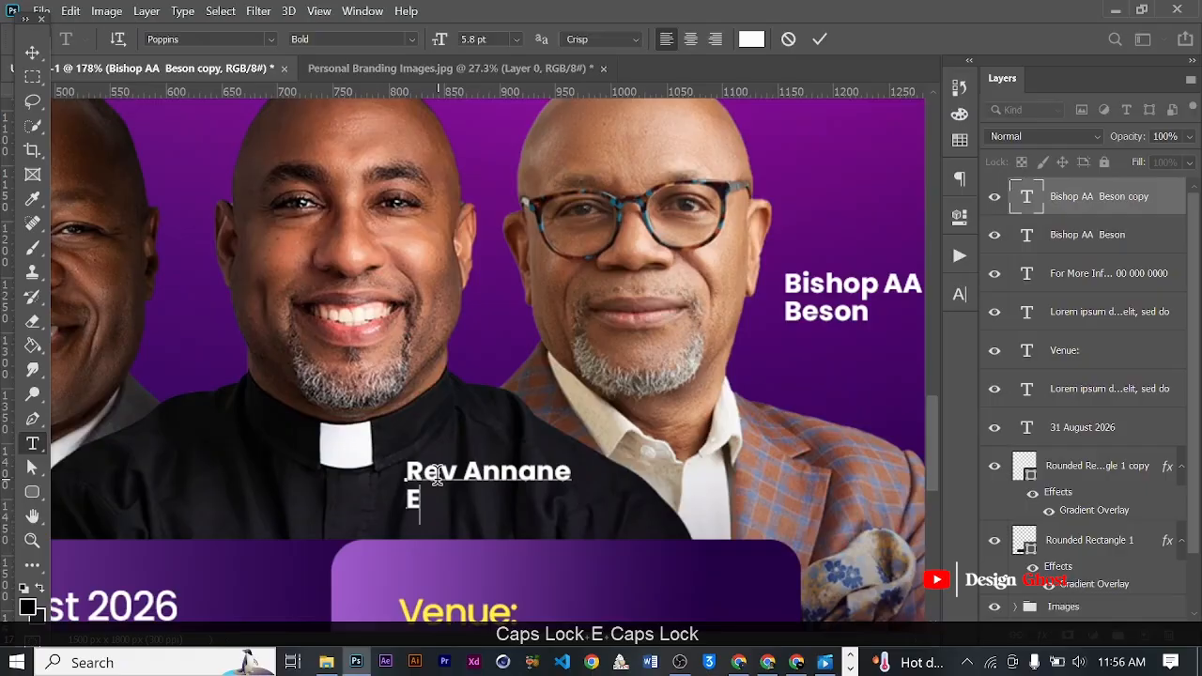
pyautogui.write('mmanuel')
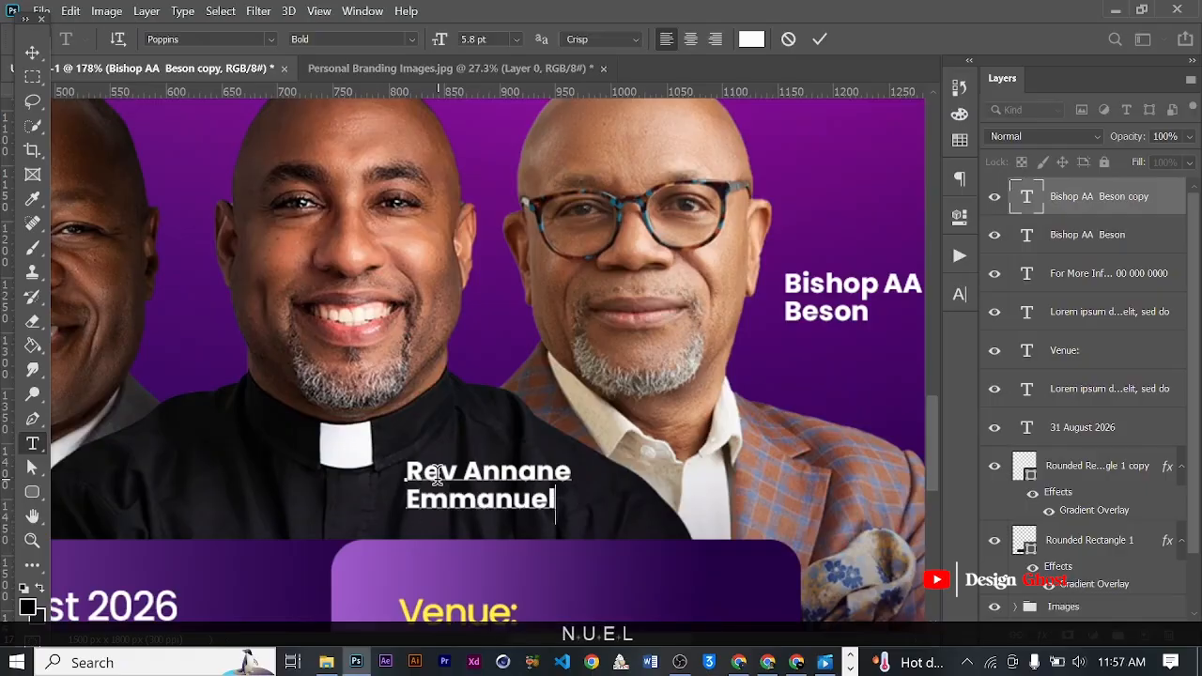
pyautogui.click(819, 39)
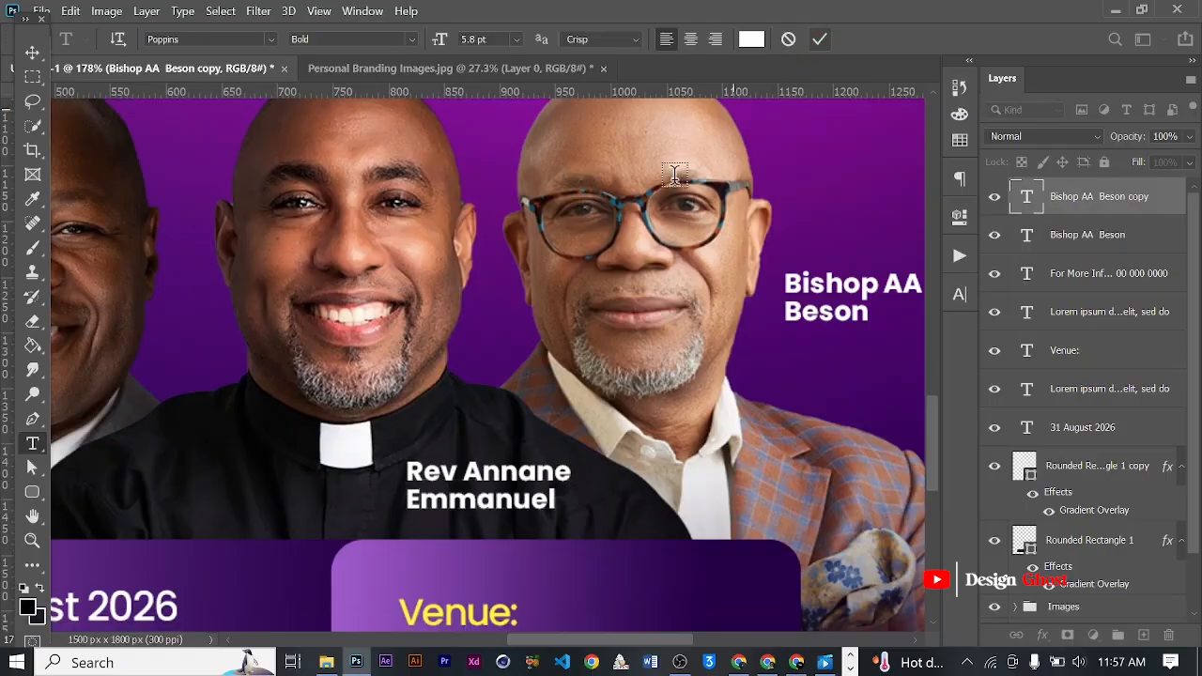
# - Duplicate the reverend's name label to the outer side of the grey-suited minister's face and nudge it right 4 px
pyautogui.scroll(-3, 150, 385)
pyautogui.press('v')
pyautogui.scroll(-3, 246, 376)
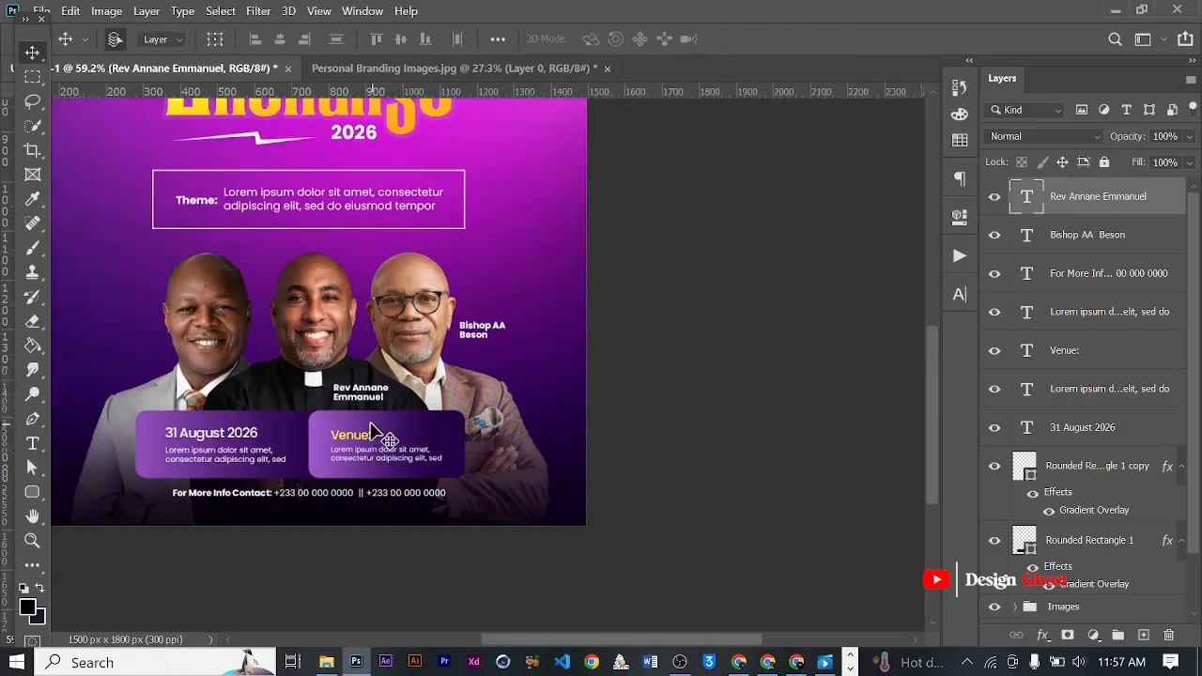
pyautogui.scroll(6, 372, 413)
pyautogui.scroll(-4, 380, 382)
pyautogui.press('space')
pyautogui.moveTo(376, 381); pyautogui.dragTo(251, 328)
pyautogui.scroll(5, 182, 318)
pyautogui.press('space')
pyautogui.press('Right')
pyautogui.press('Right')
pyautogui.press('Right')
pyautogui.press('Right')
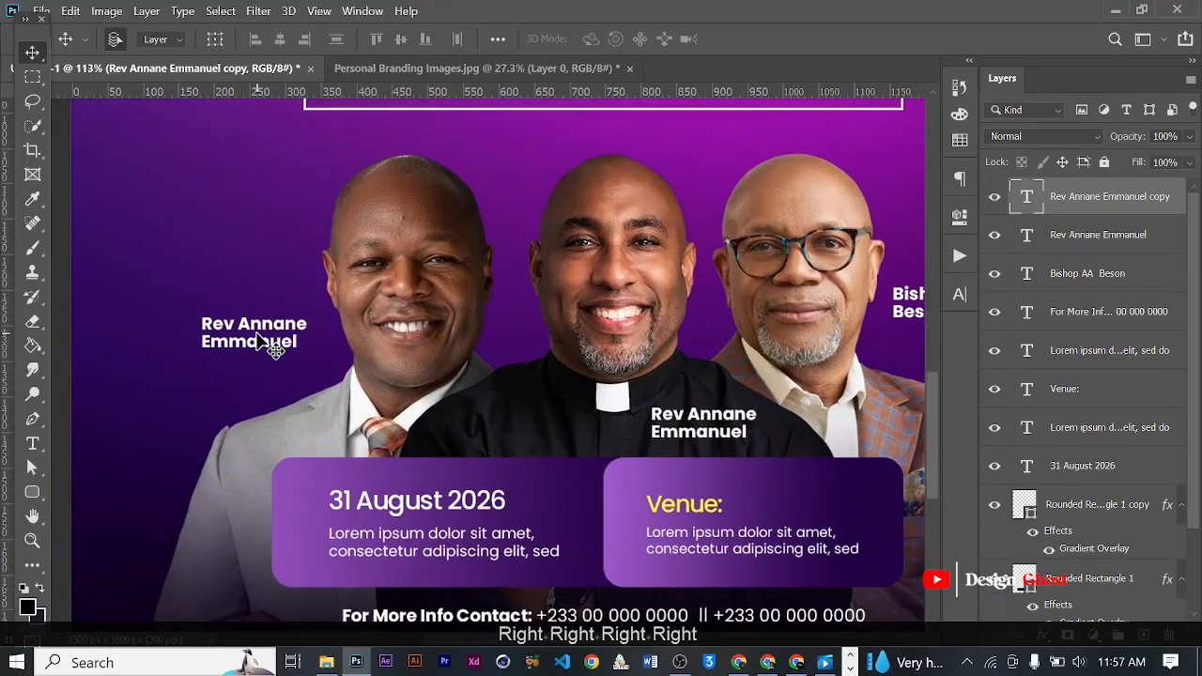
# - Replace the copied label beside the grey-suited minister with the pastor's title and name on two lines, and commit it
pyautogui.press('t')
pyautogui.hotkey('ctrl', 'a')
pyautogui.press('capslock')
pyautogui.write('P')
pyautogui.press('capslock')
pyautogui.write('as')
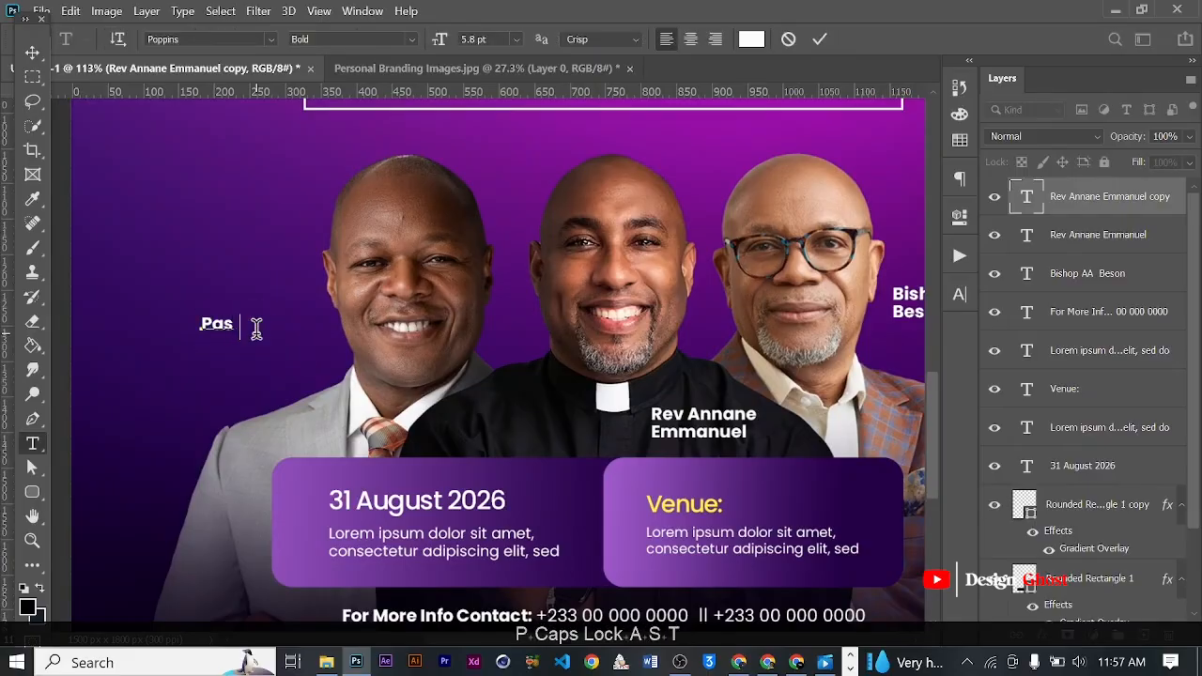
pyautogui.write('tor K')
pyautogui.press('capslock')
pyautogui.write('of')
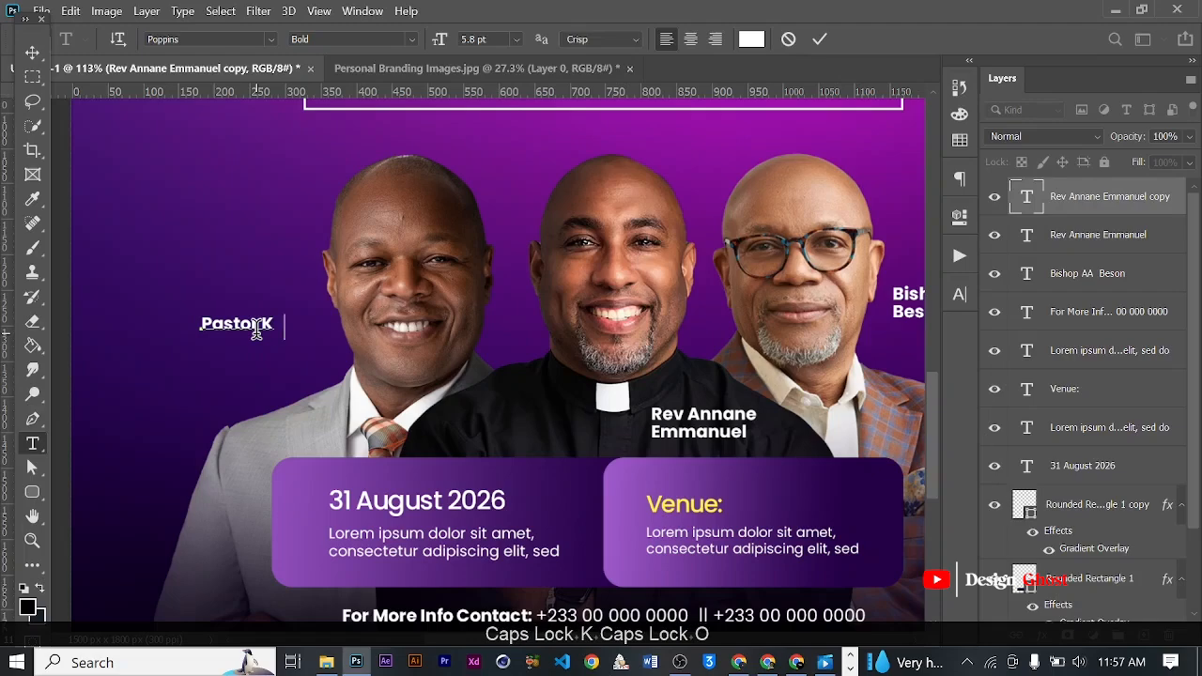
pyautogui.write('i')
pyautogui.press('Return')
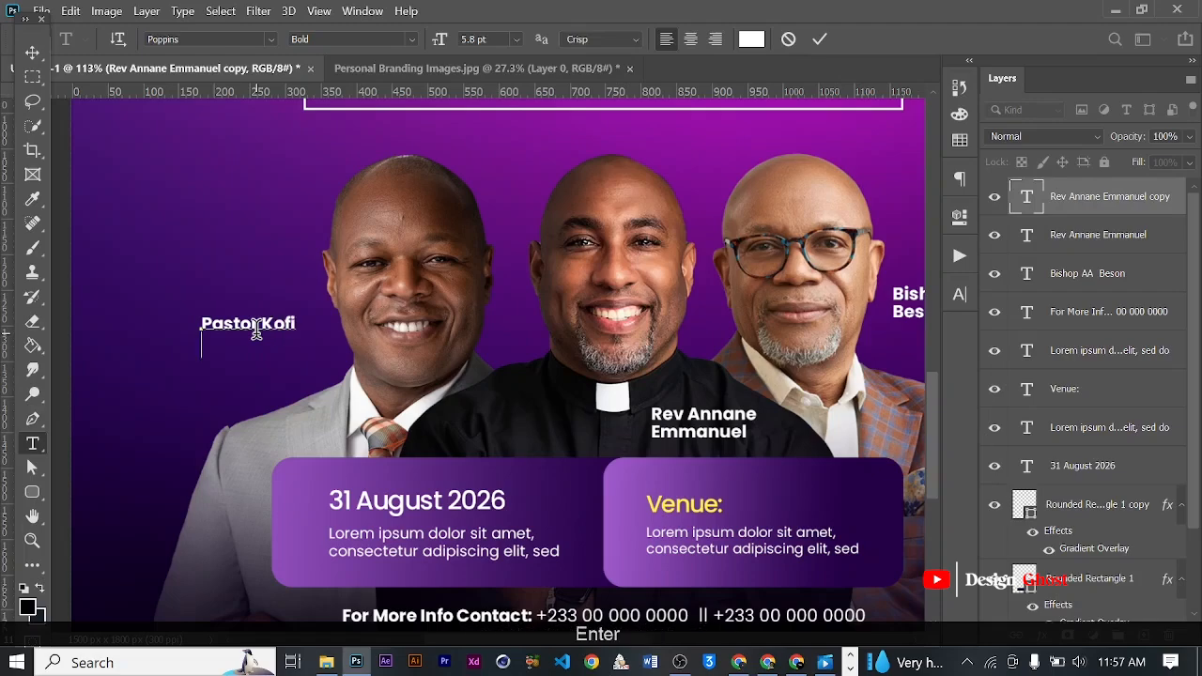
pyautogui.press('capslock')
pyautogui.write('Y')
pyautogui.press('capslock')
pyautogui.write('eboah')
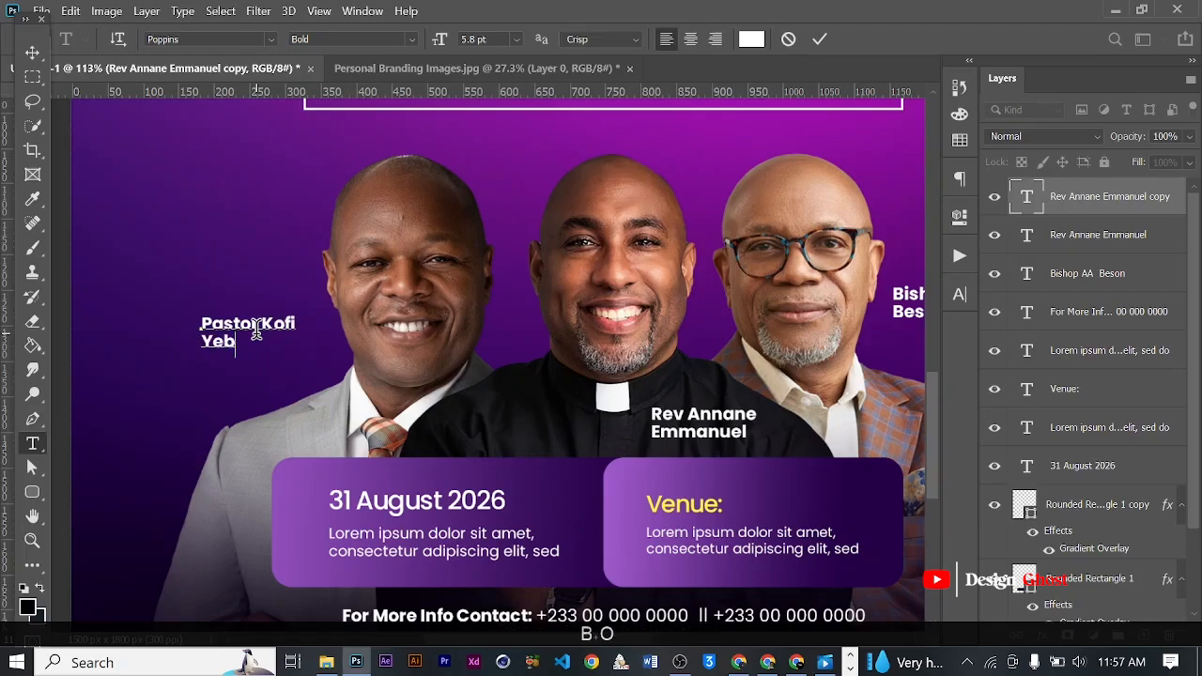
pyautogui.click(813, 41)
# - Set the second line of the pastor's name label to the Poppins Regular weight and commit the text
pyautogui.scroll(-1, 200, 333)
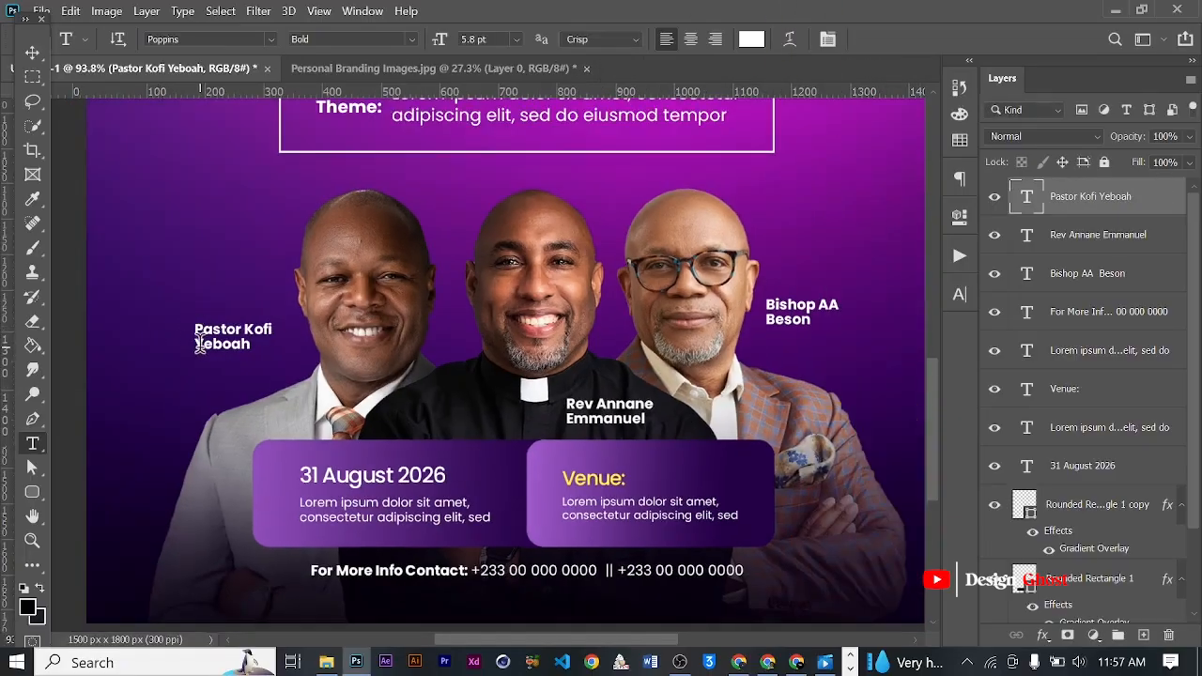
pyautogui.moveTo(297, 345); pyautogui.dragTo(297, 349)
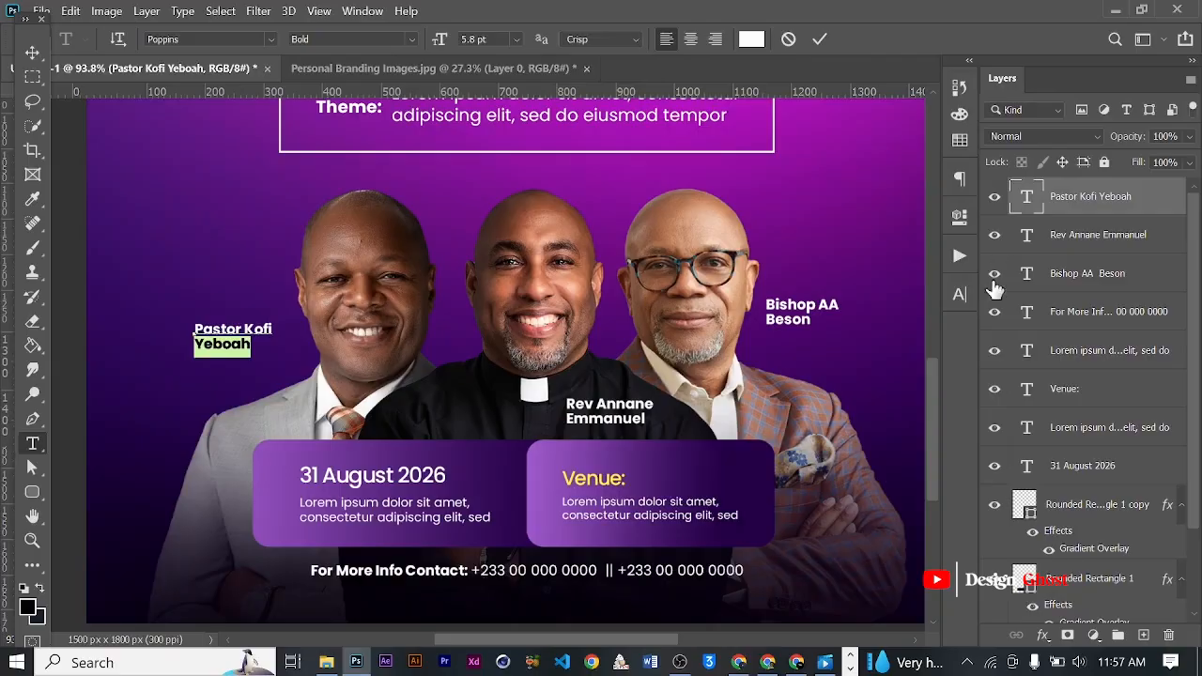
pyautogui.click(960, 294)
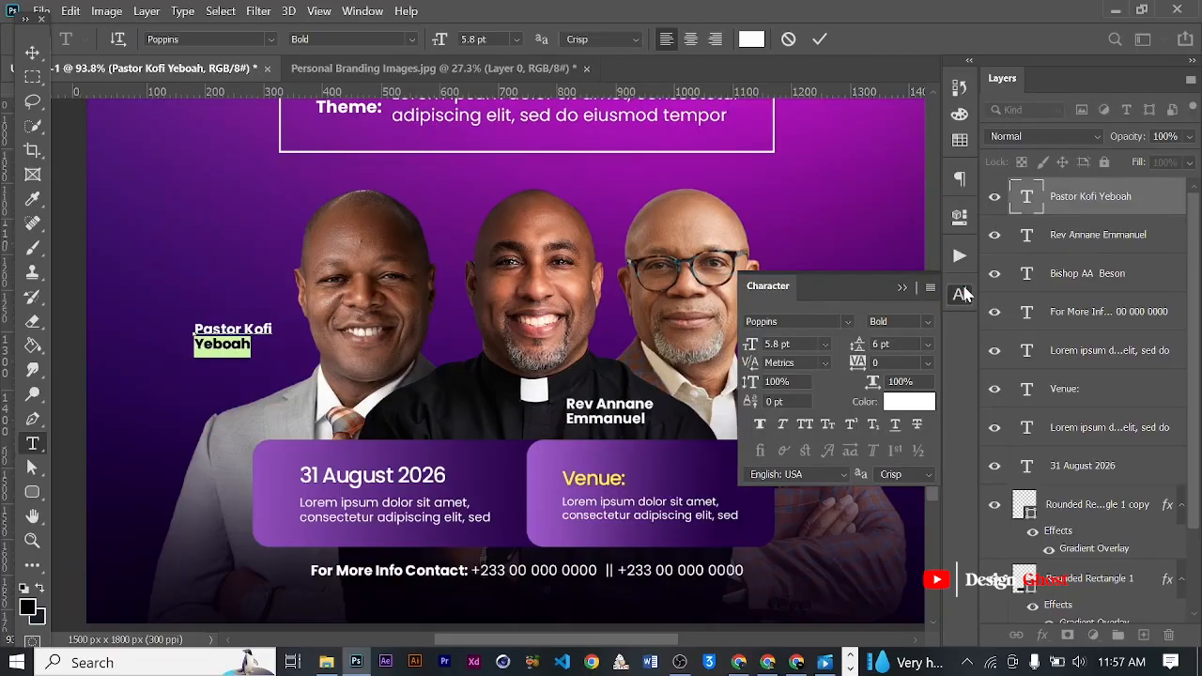
pyautogui.click(925, 328)
pyautogui.click(916, 385)
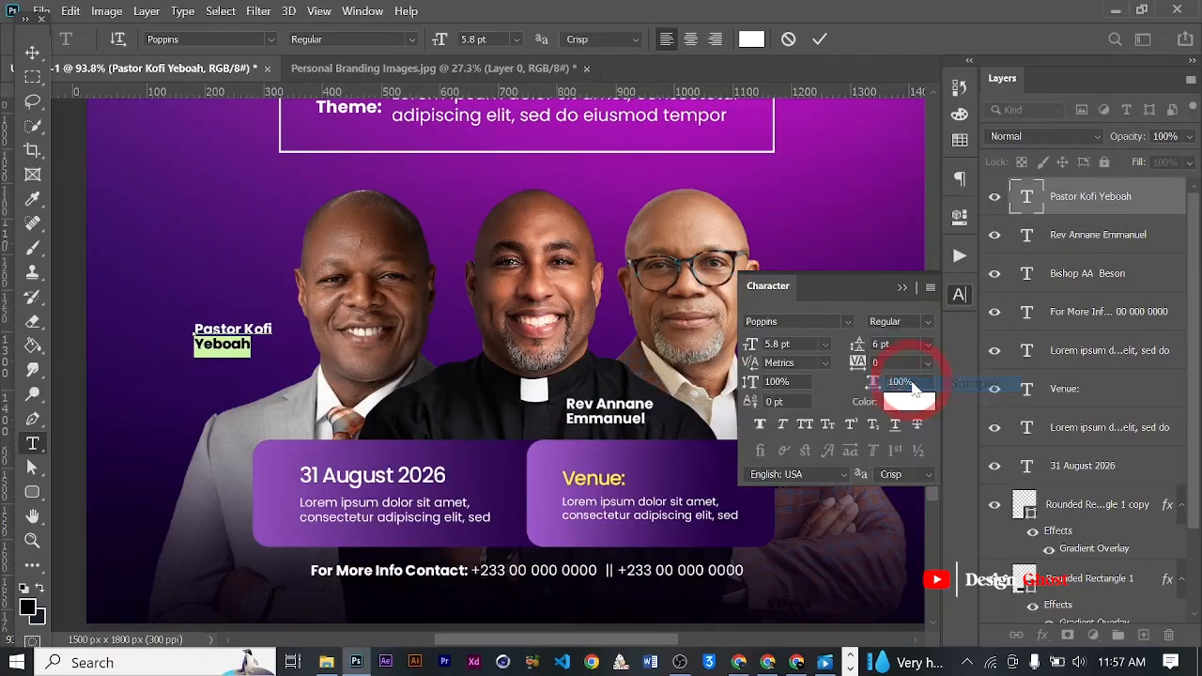
pyautogui.click(901, 286)
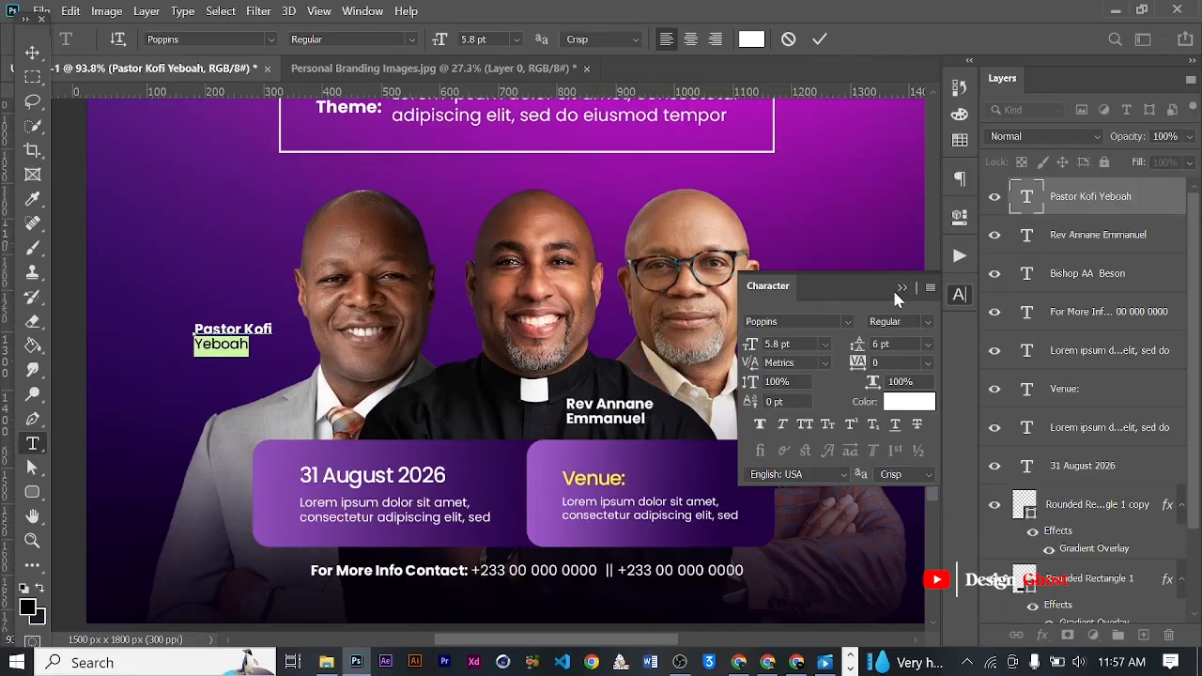
pyautogui.click(900, 288)
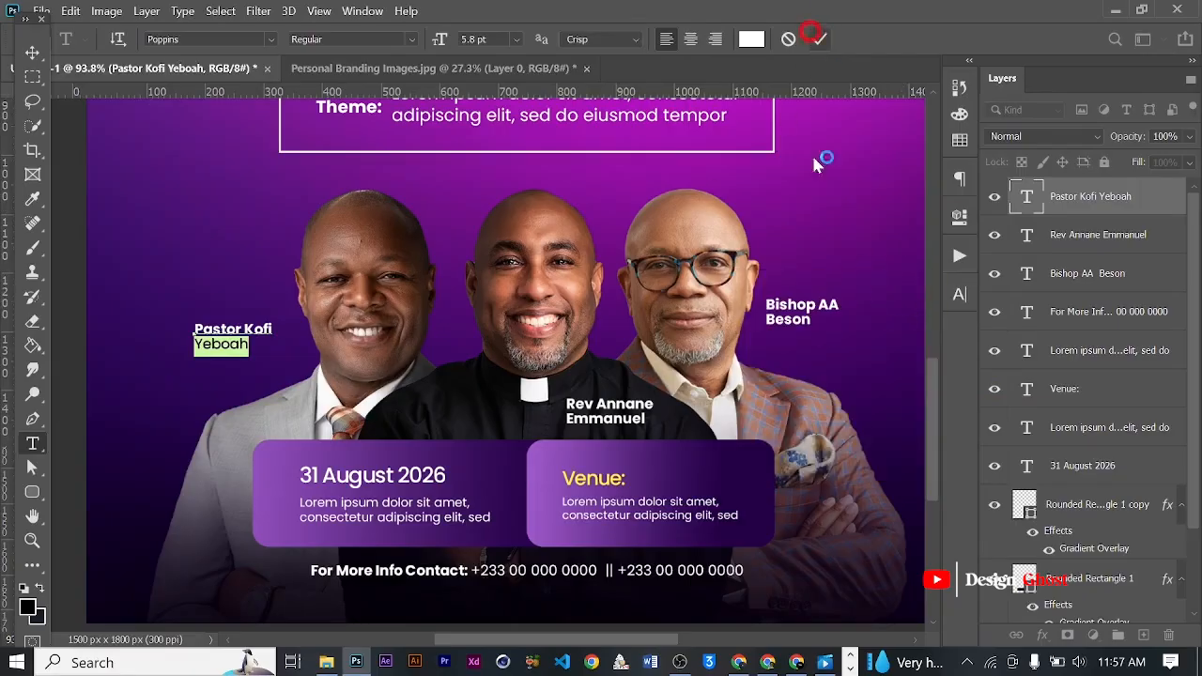
pyautogui.scroll(-5, 537, 326)
pyautogui.scroll(5, 372, 362)
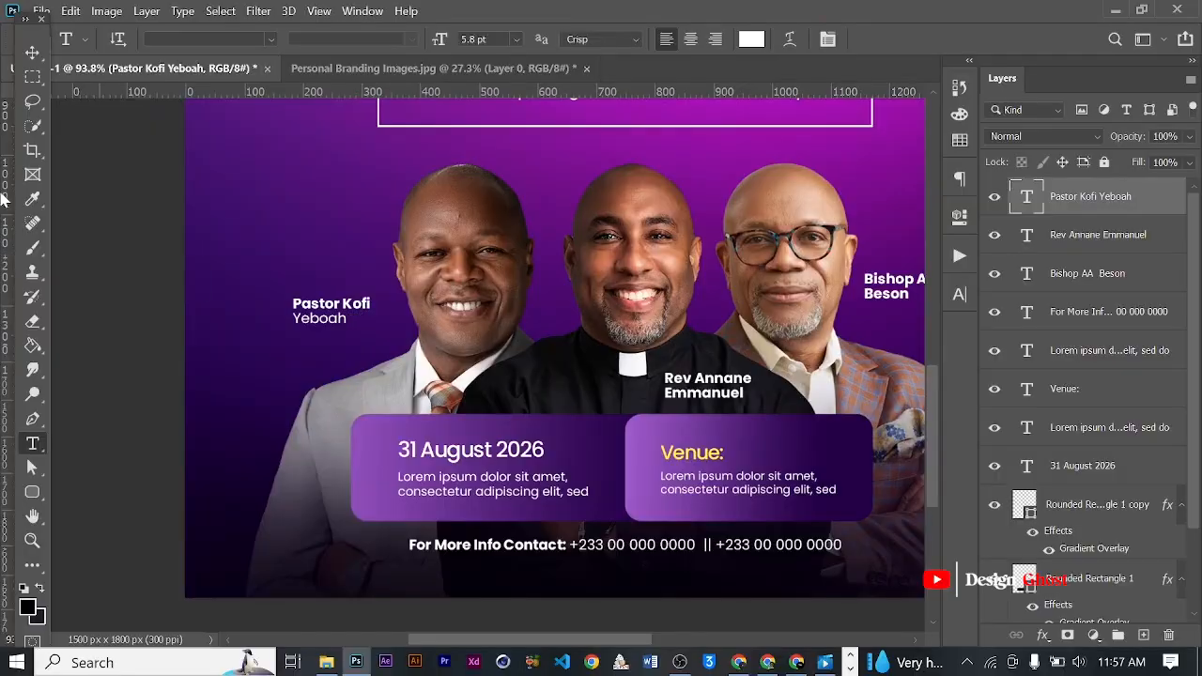
# - Nudge the pastor's name label right 3 px, closer to the grey-suited minister's face
pyautogui.click(32, 52)
pyautogui.scroll(-3, 322, 207)
pyautogui.press('Right')
pyautogui.press('Right')
pyautogui.press('Right')
# - Set the second line of the reverend's name label on the black shirt to Poppins Regular and commit it
pyautogui.press('t')
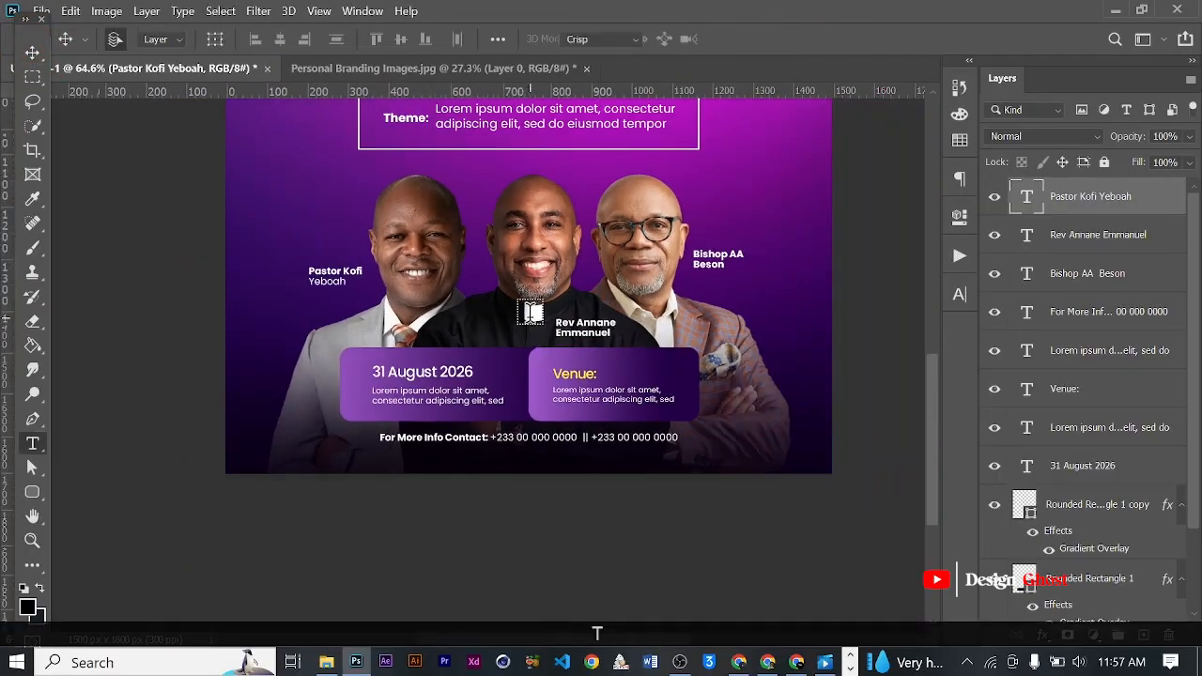
pyautogui.scroll(3, 531, 330)
pyautogui.moveTo(579, 350); pyautogui.dragTo(720, 352)
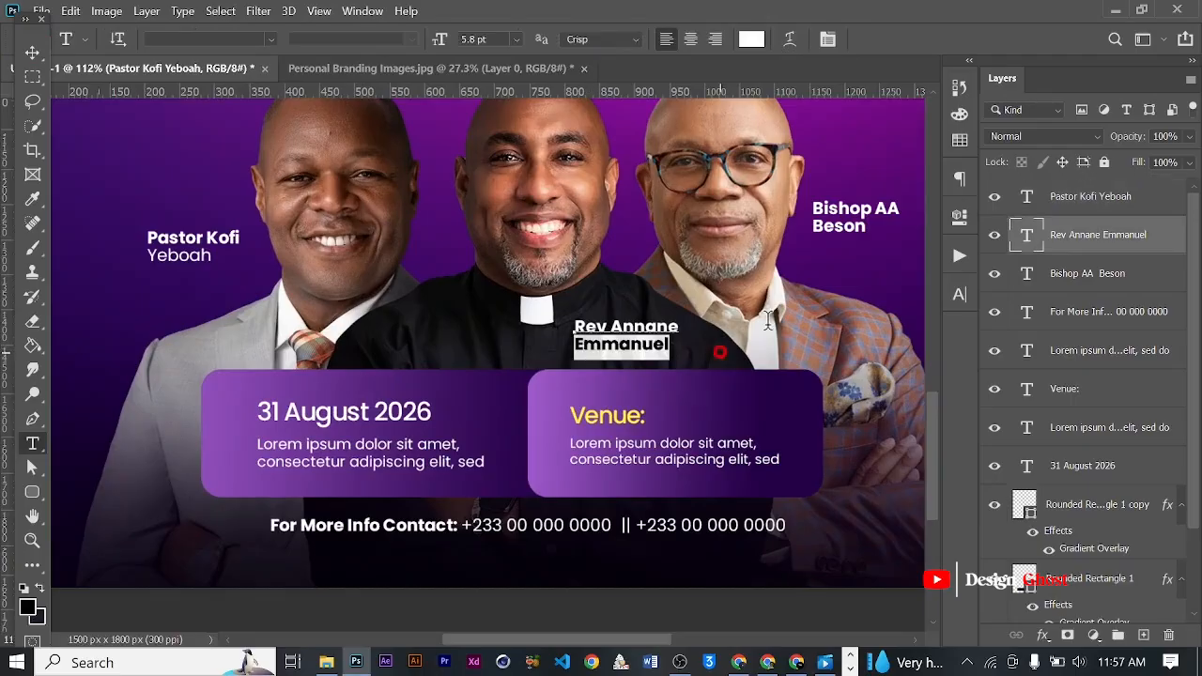
pyautogui.click(958, 299)
pyautogui.click(924, 322)
pyautogui.click(898, 383)
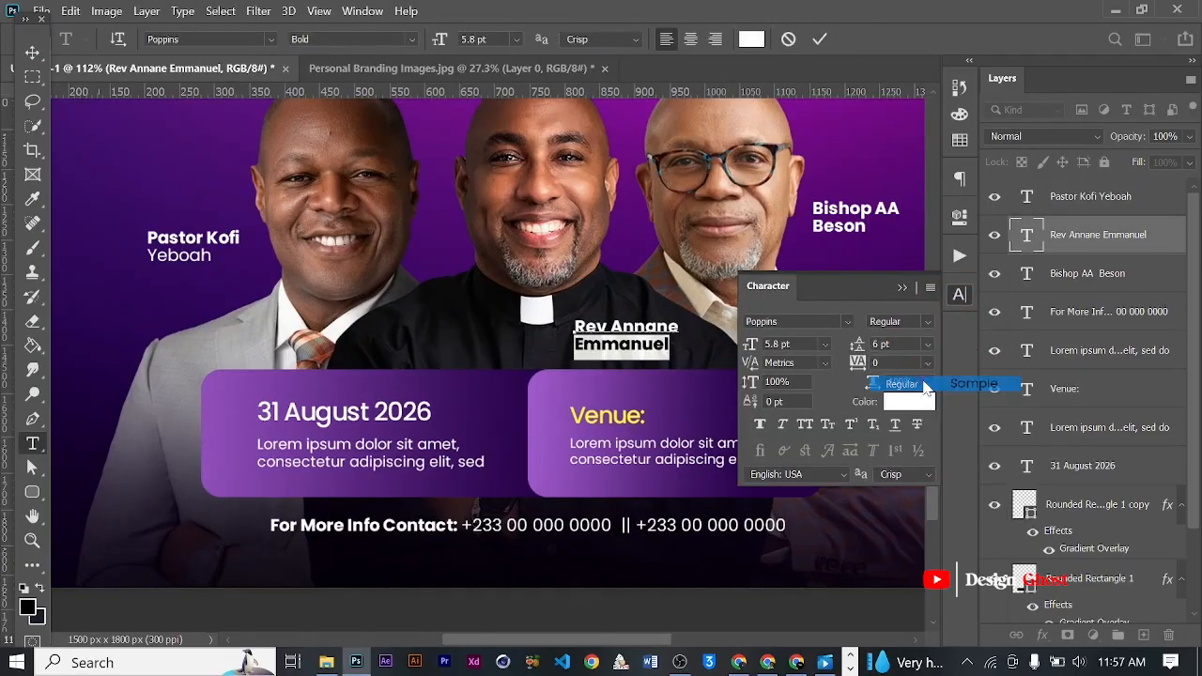
pyautogui.click(819, 39)
# - Set the second line of the bishop's name label to the Poppins Regular weight and commit the change
pyautogui.scroll(-5, 751, 238)
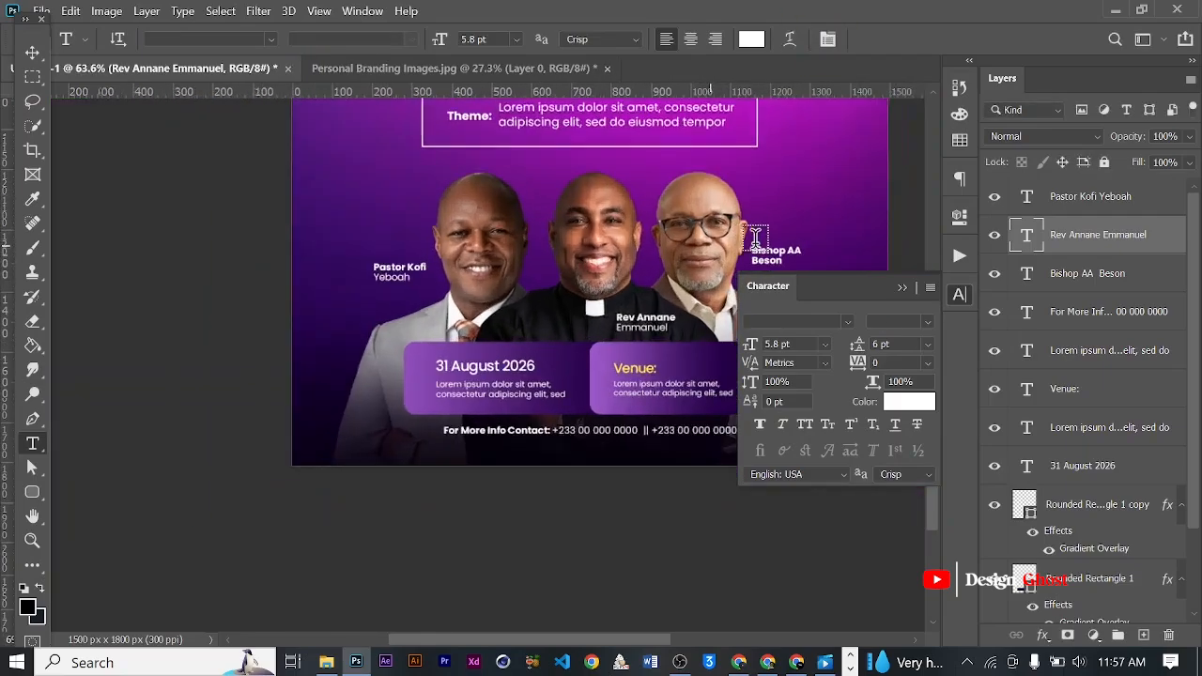
pyautogui.scroll(1, 751, 238)
pyautogui.click(903, 287)
pyautogui.scroll(4, 748, 258)
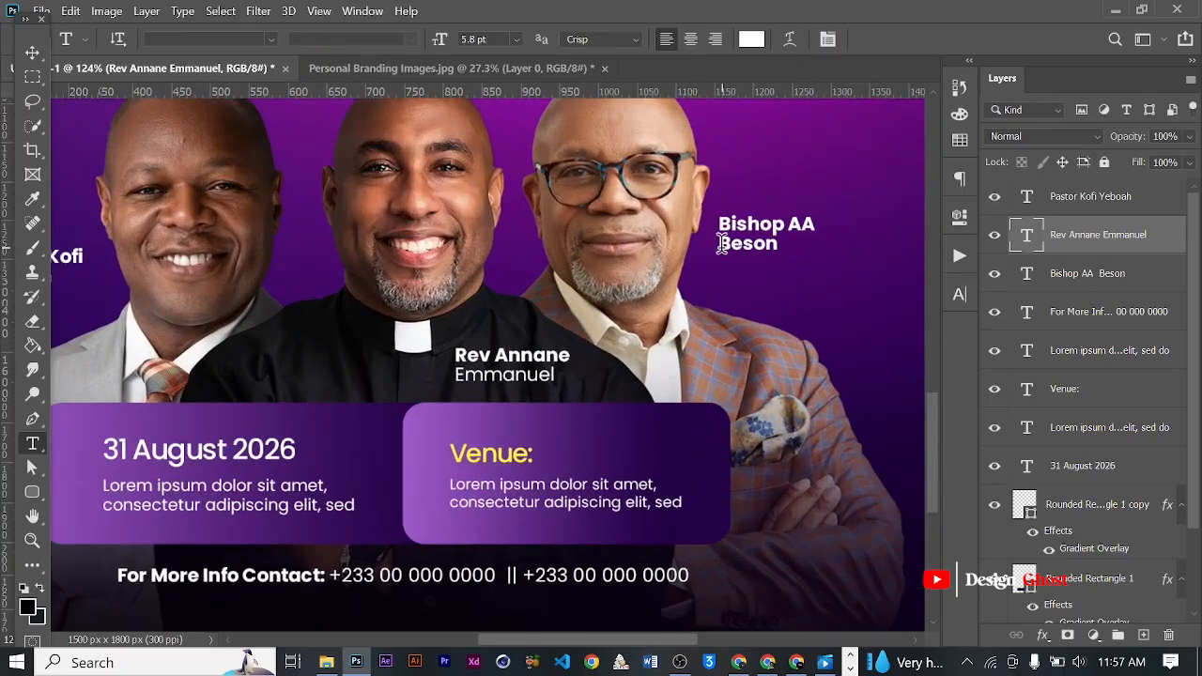
pyautogui.moveTo(721, 243); pyautogui.dragTo(845, 254)
pyautogui.click(959, 294)
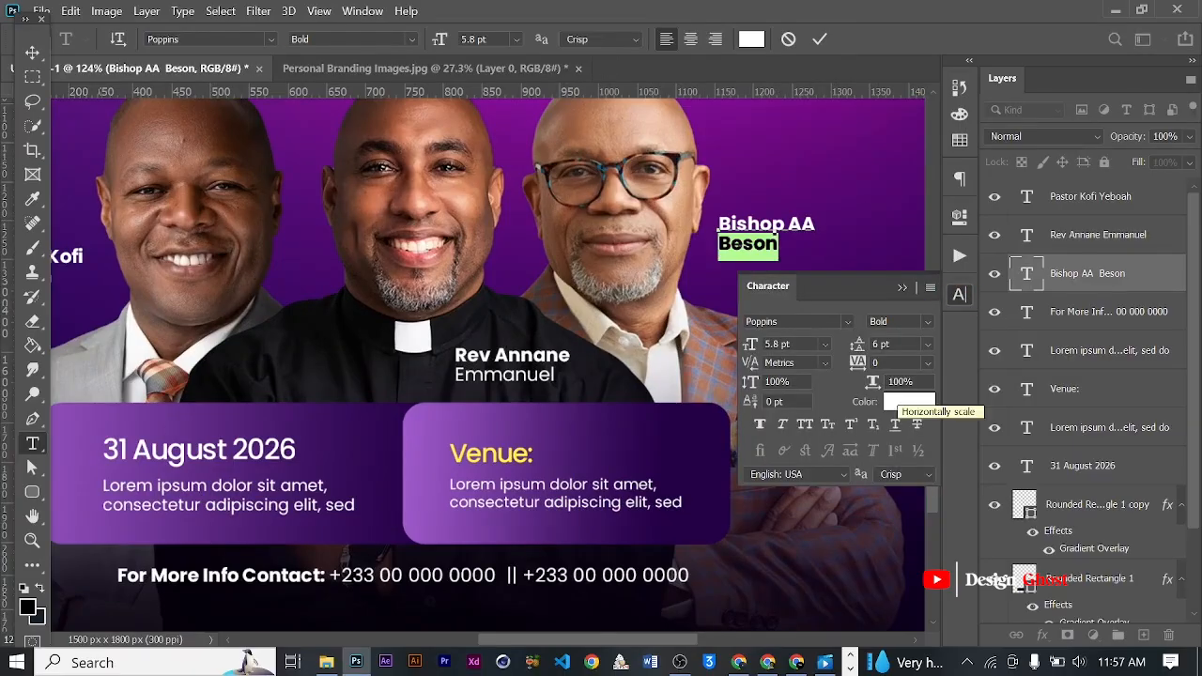
pyautogui.click(925, 322)
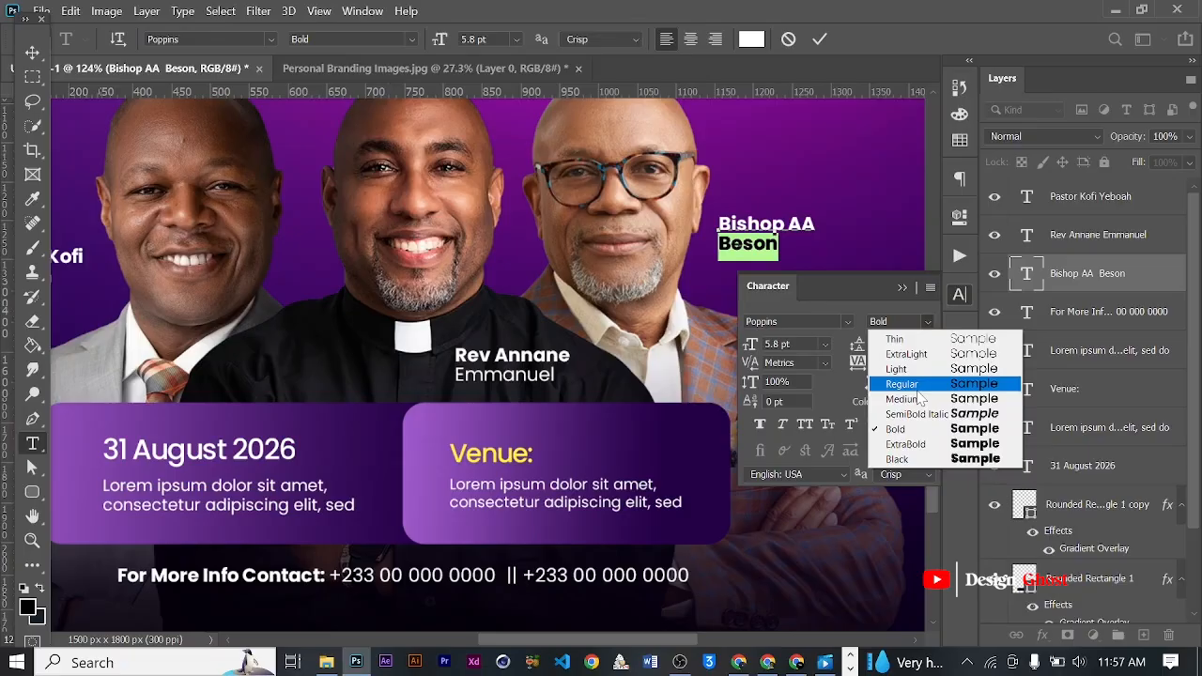
pyautogui.click(913, 385)
pyautogui.click(819, 39)
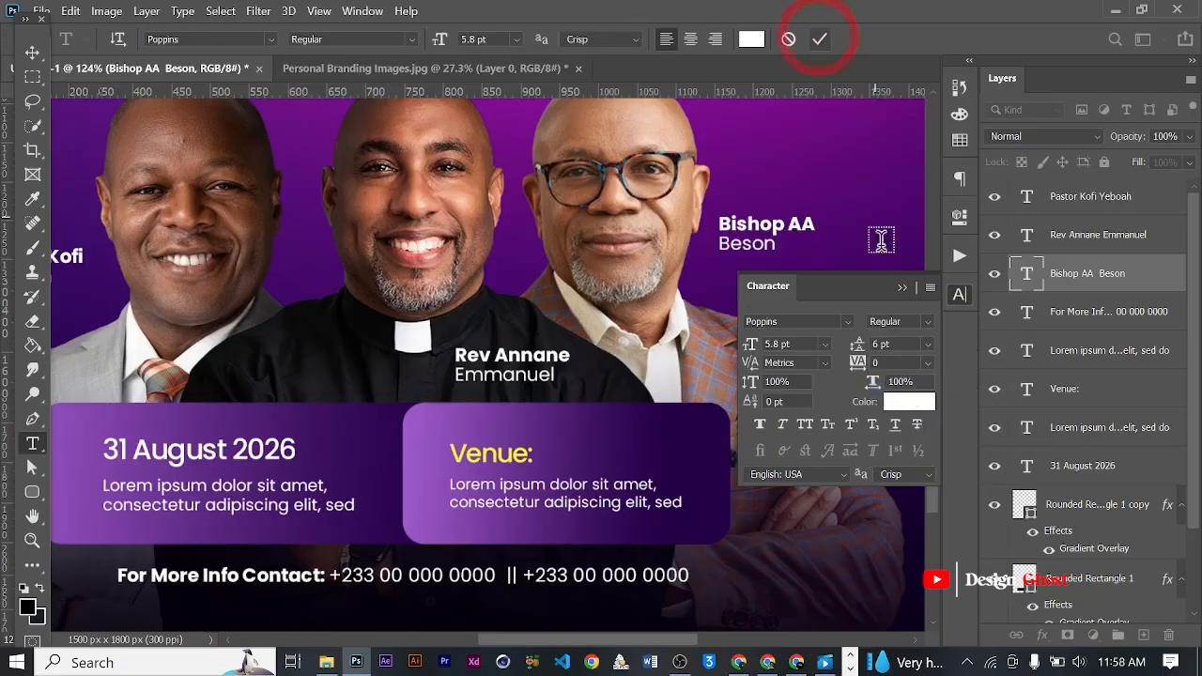
pyautogui.click(901, 287)
# - Examine the flyer as a whole and up close, checking the title, theme box, ministers, name labels and info boxes
pyautogui.scroll(-6, 697, 383)
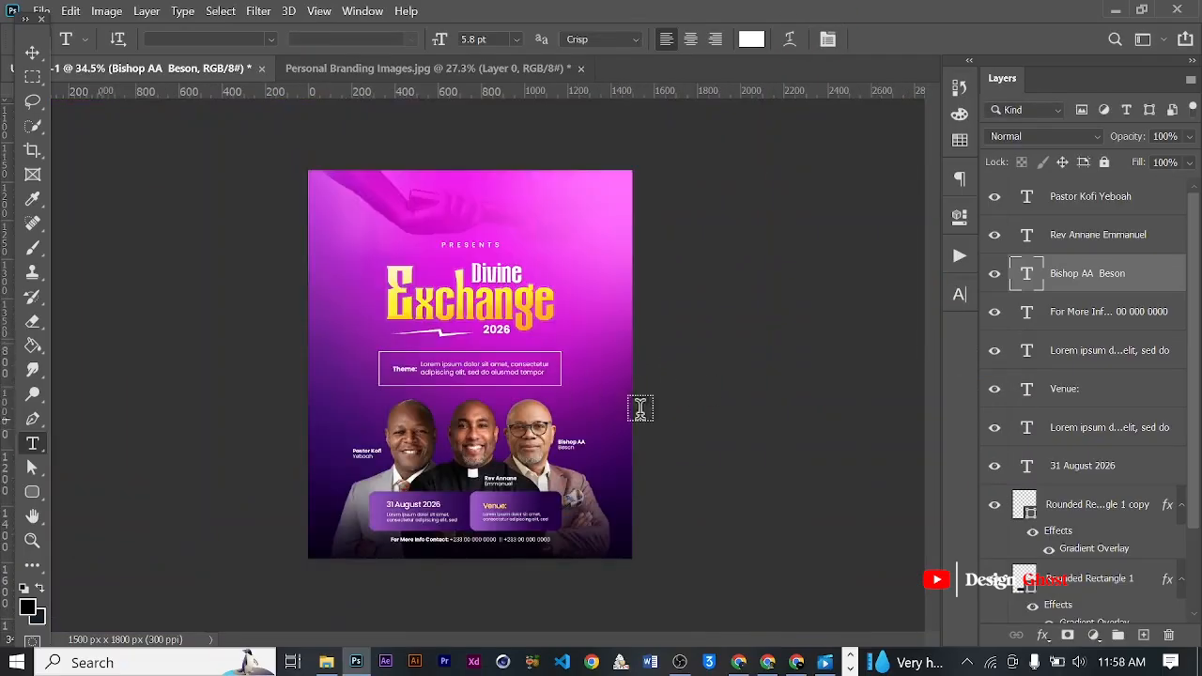
pyautogui.click(32, 53)
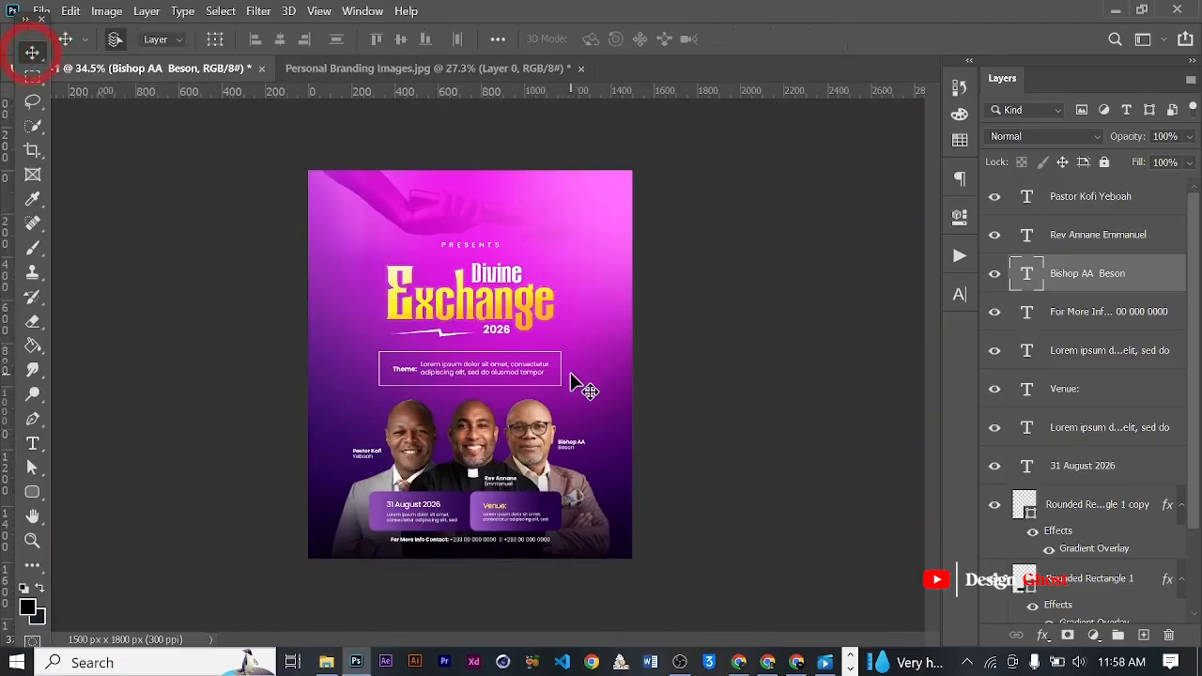
pyautogui.scroll(2, 570, 374)
pyautogui.press('Return')
pyautogui.hotkey('ctrl', '0')
pyautogui.scroll(-3, 451, 419)
pyautogui.scroll(4, 477, 411)
pyautogui.scroll(-2, 478, 412)
pyautogui.press('space')
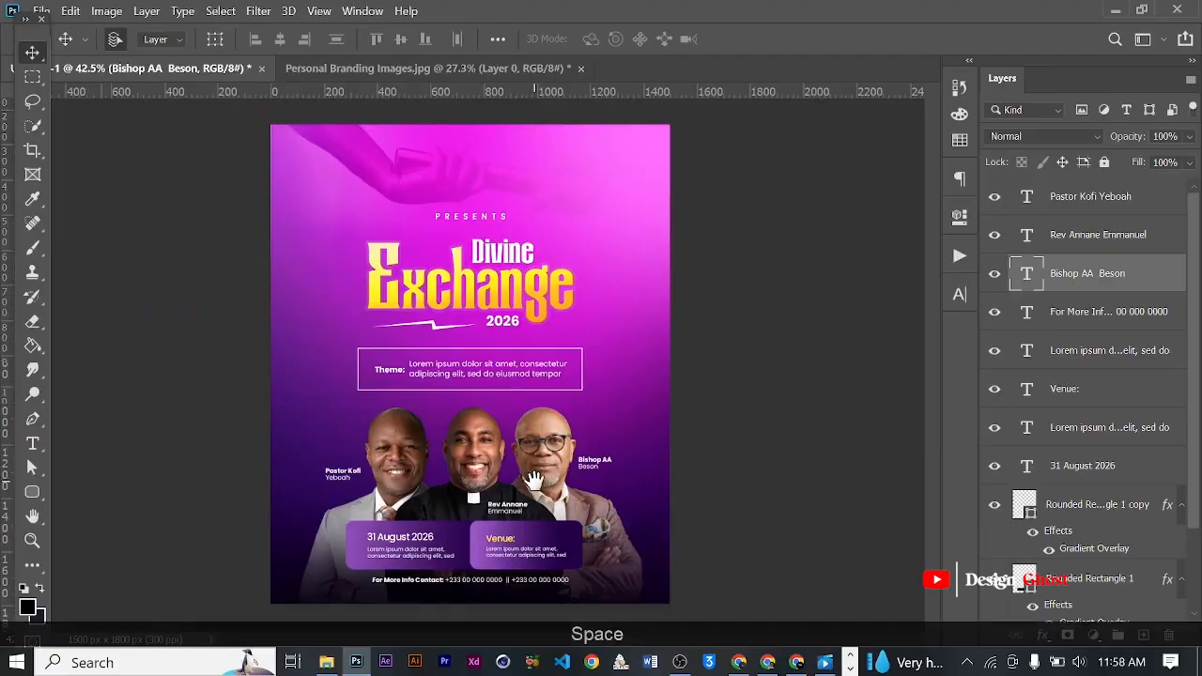
pyautogui.scroll(3, 533, 479)
pyautogui.scroll(-2, 526, 441)
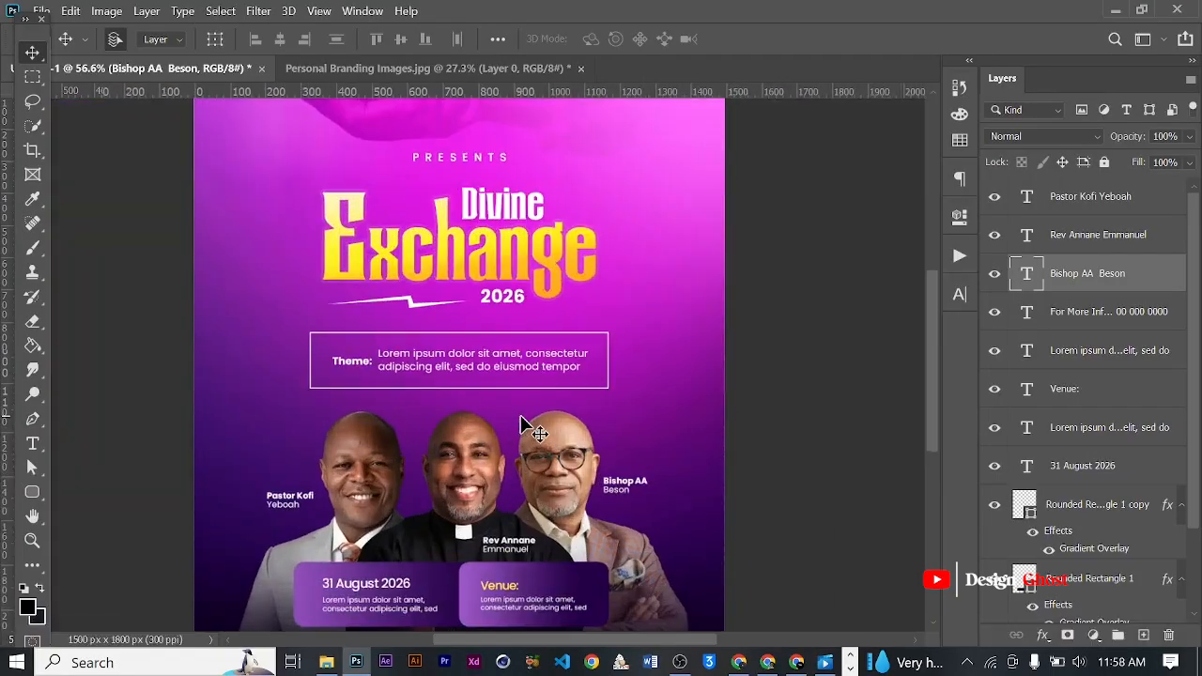
pyautogui.hotkey('ctrl', '0')
pyautogui.scroll(2, 531, 408)
pyautogui.press('space')
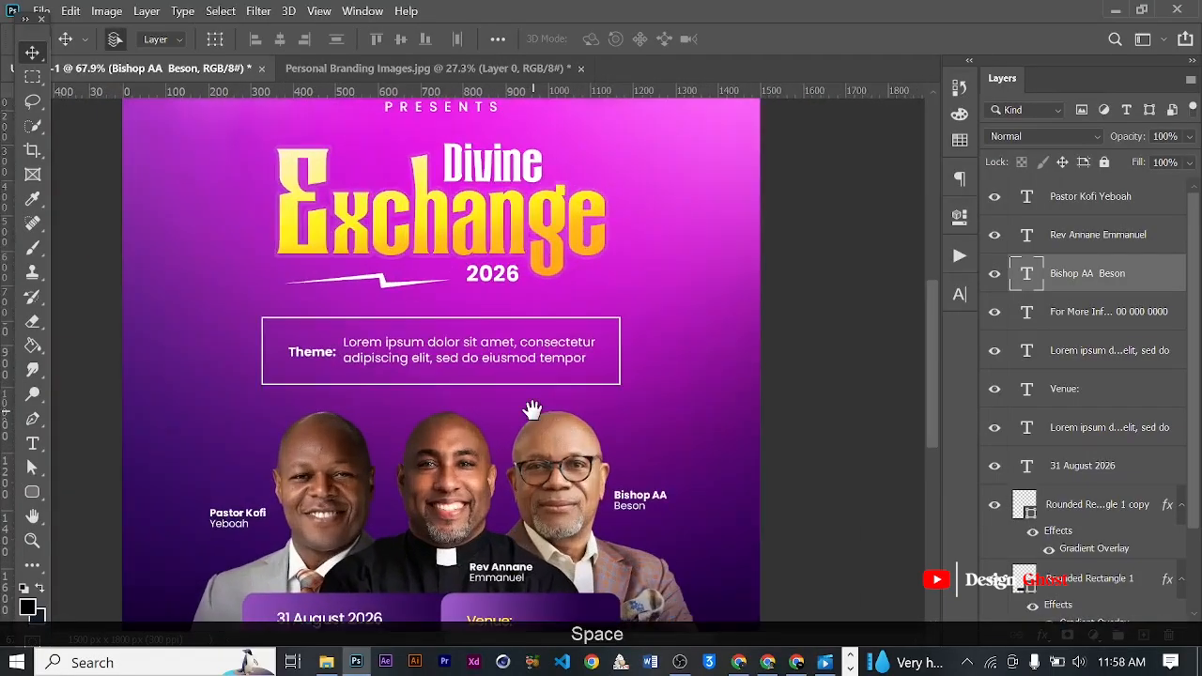
pyautogui.moveTo(544, 447); pyautogui.dragTo(539, 356)
pyautogui.scroll(-3, 542, 361)
pyautogui.press('Return')
pyautogui.hotkey('ctrl', '0')
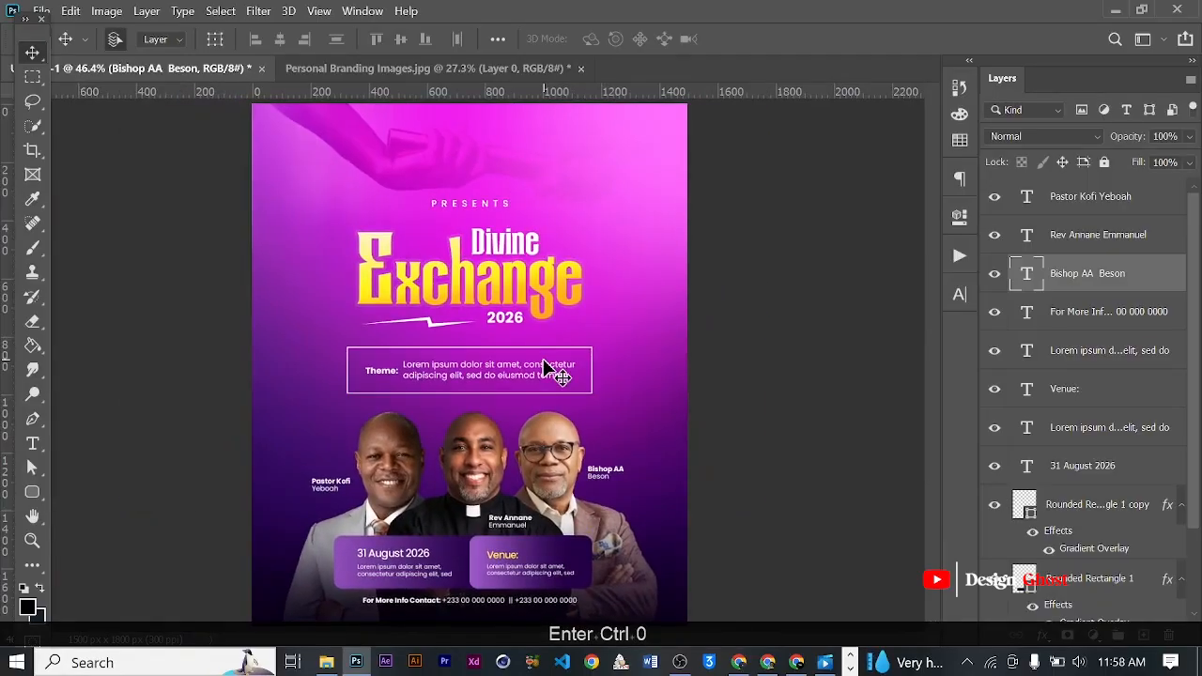
pyautogui.scroll(-3, 519, 328)
pyautogui.scroll(4, 519, 342)
pyautogui.moveTo(534, 404); pyautogui.dragTo(563, 294)
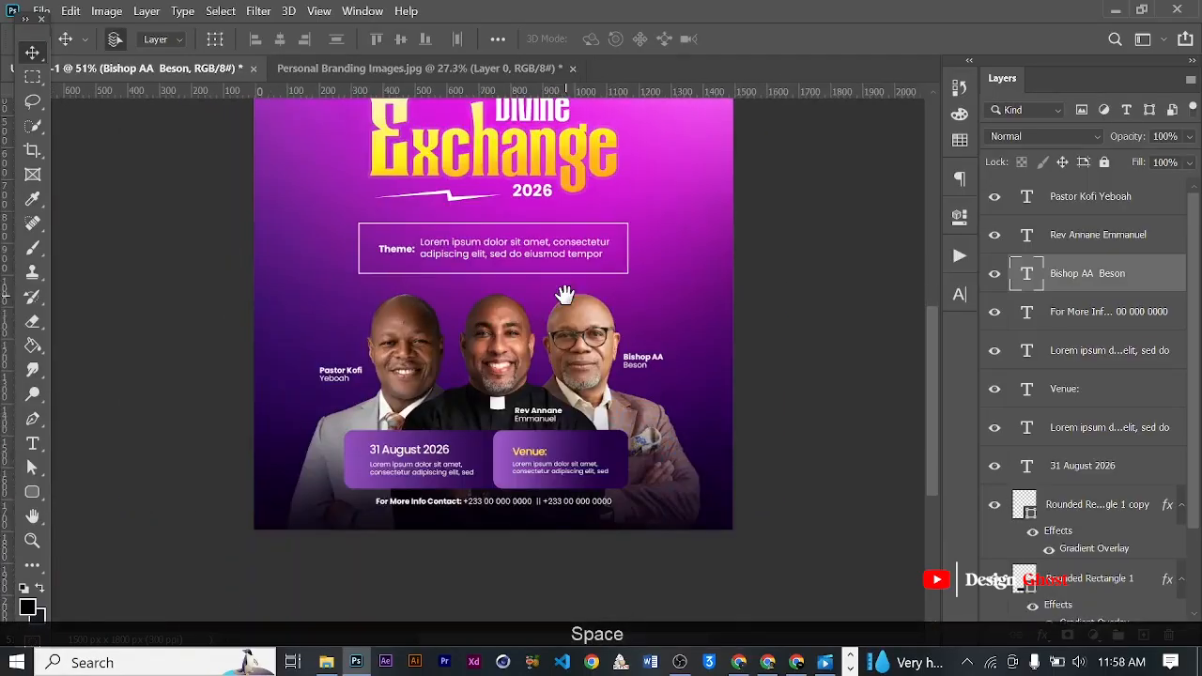
pyautogui.scroll(-5, 565, 296)
pyautogui.scroll(2, 507, 262)
pyautogui.scroll(3, 469, 182)
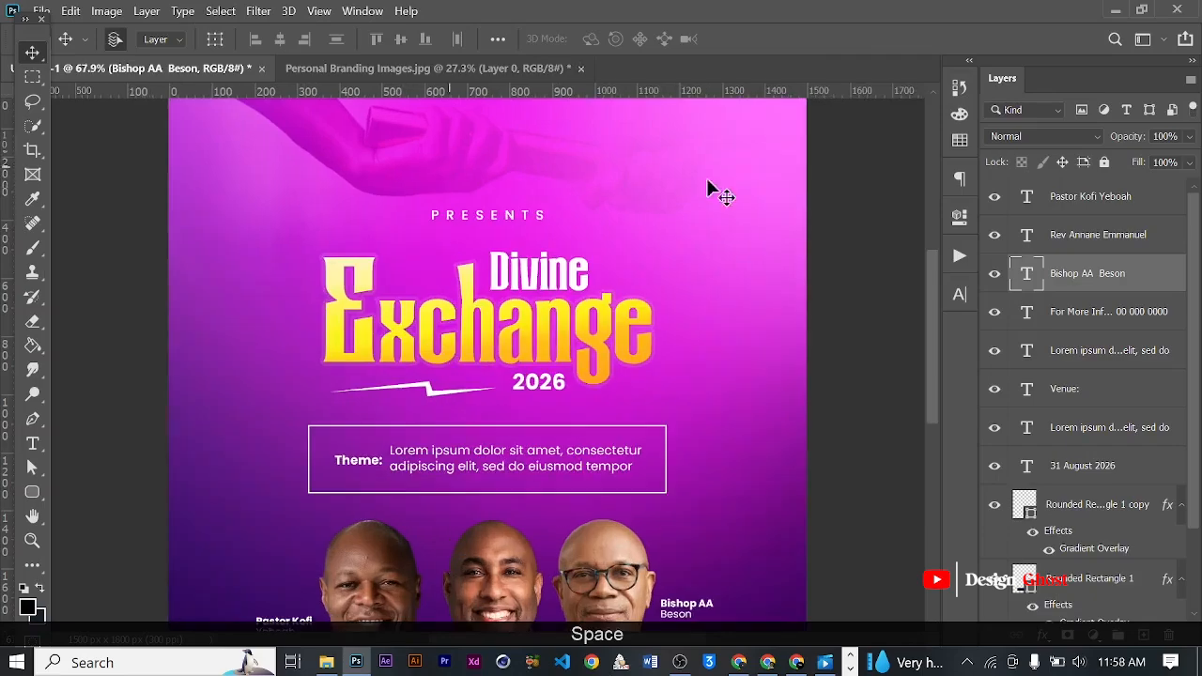
# - Group the three minister name label layers and name the group "Names"
pyautogui.click(1082, 197)
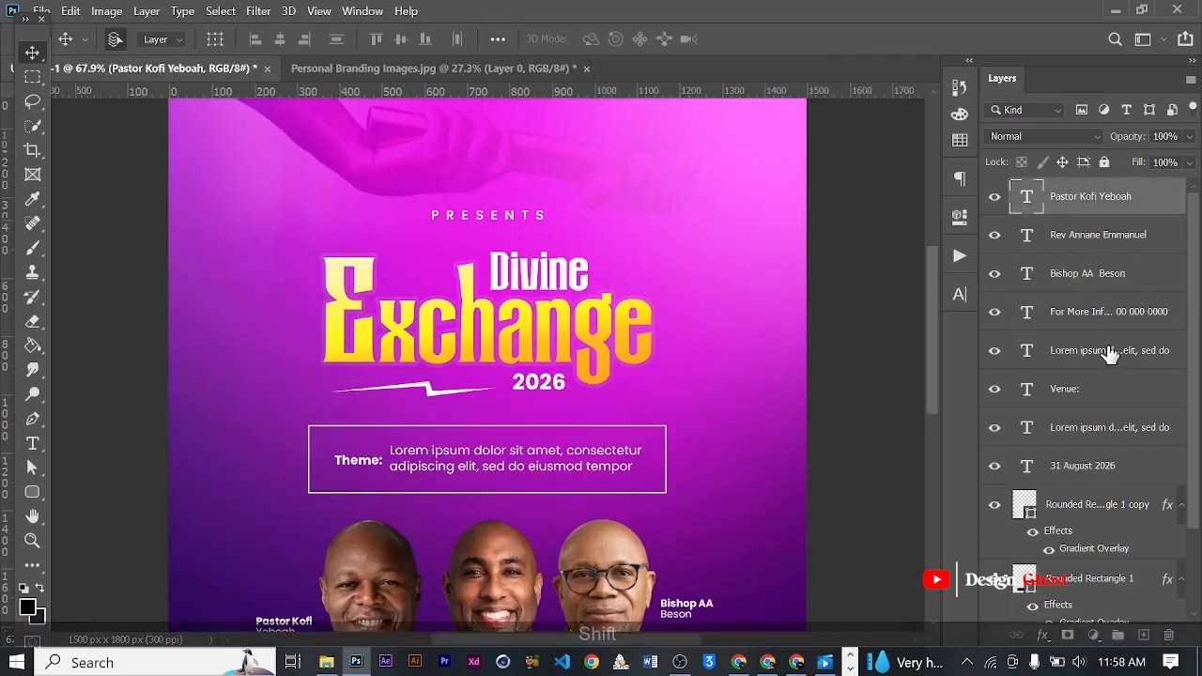
pyautogui.keyDown('shift'); pyautogui.click(1096, 282); pyautogui.keyUp('shift')
pyautogui.hotkey('ctrl', 'g')
pyautogui.write('Names')
pyautogui.press('Return')
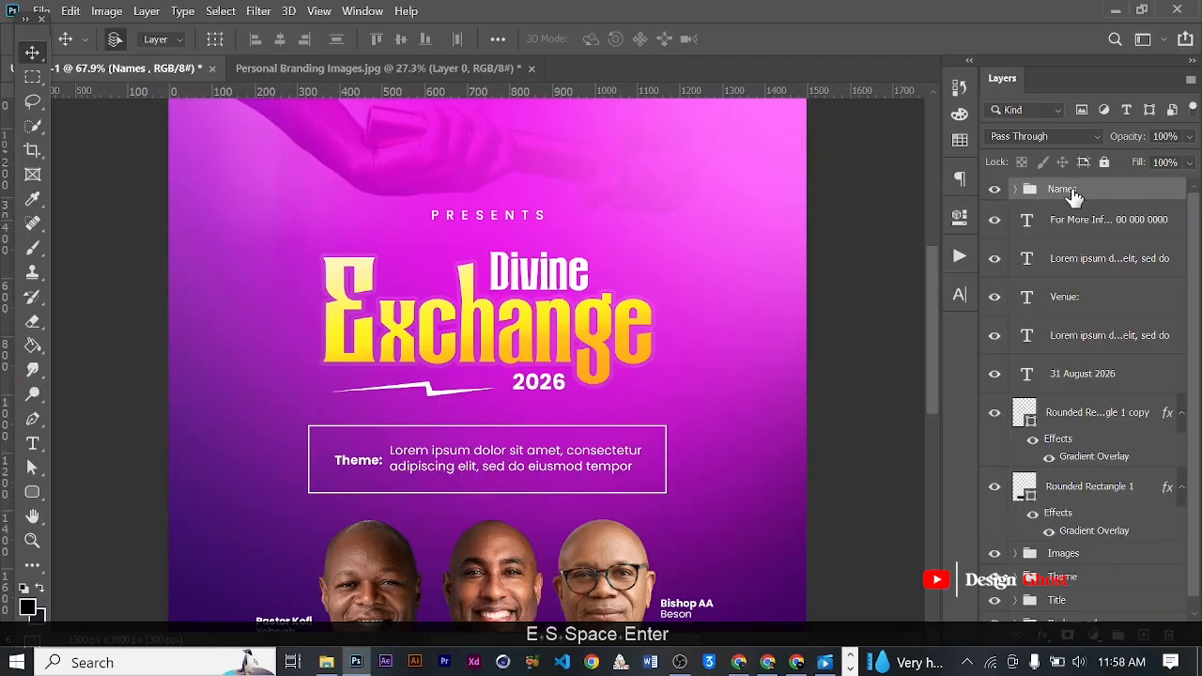
# - Group the contact line, venue and date texts with both rounded rectangles, and name the group "Info"
pyautogui.click(1105, 221)
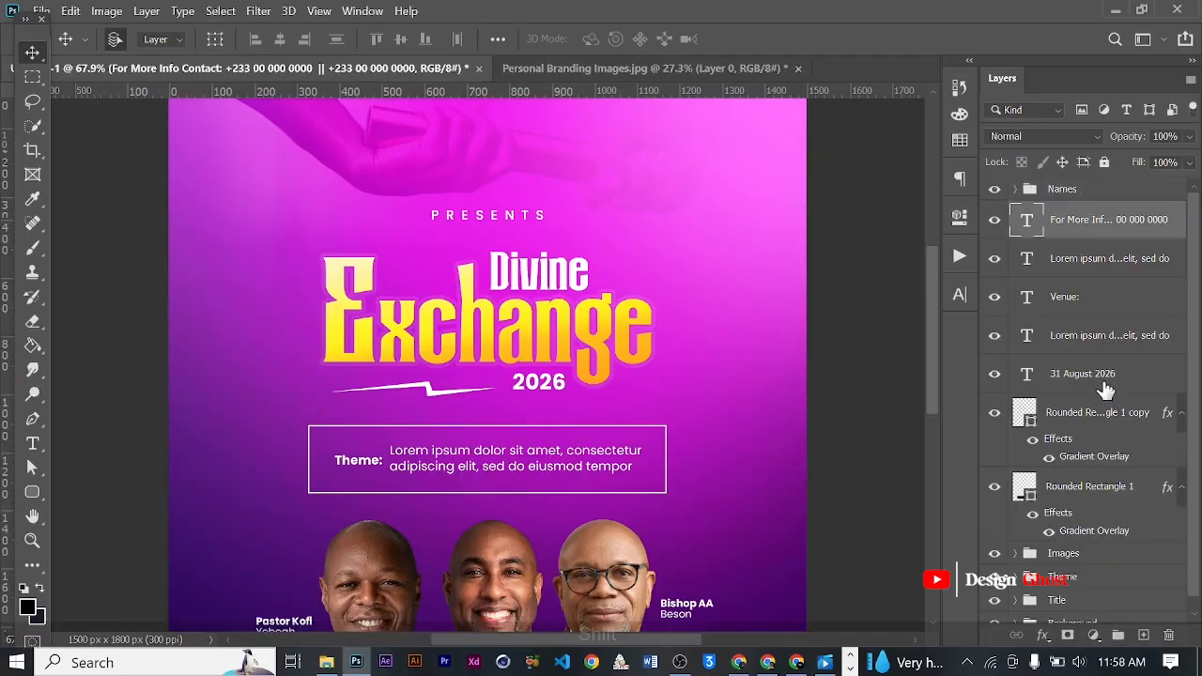
pyautogui.keyDown('shift'); pyautogui.click(1063, 490); pyautogui.keyUp('shift')
pyautogui.hotkey('ctrl', 'g')
pyautogui.doubleClick(1064, 213)
pyautogui.write('Info')
pyautogui.press('Return')
pyautogui.hotkey('ctrl', '0')
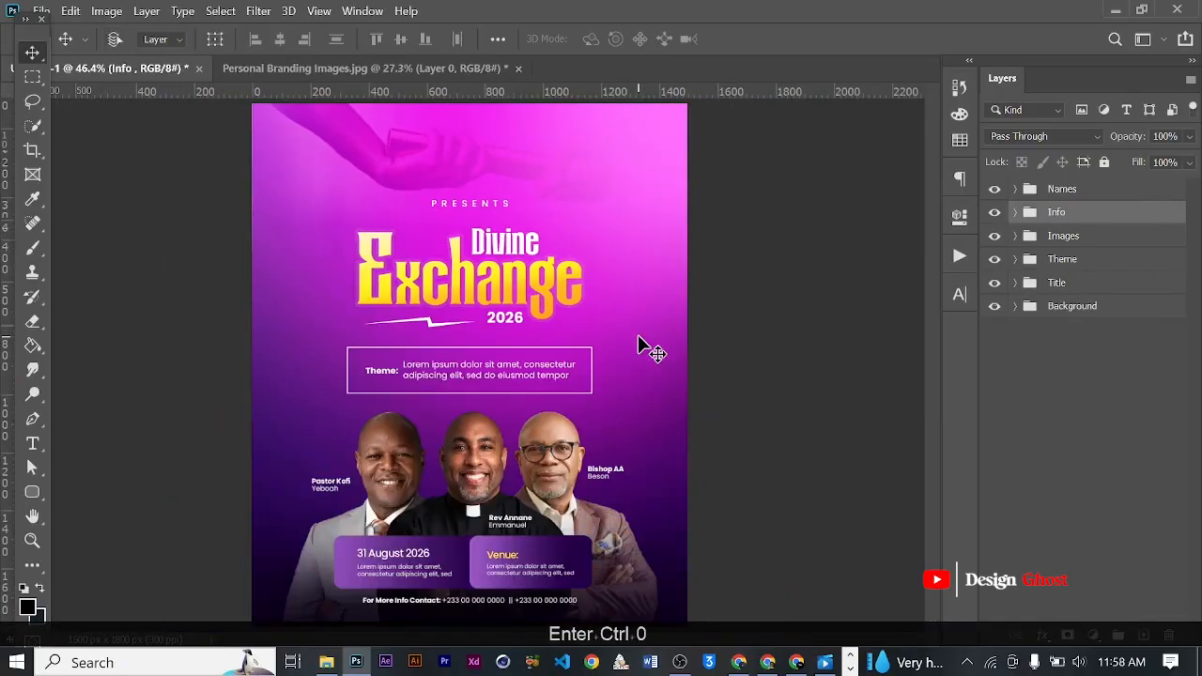
pyautogui.scroll(-3, 536, 373)
pyautogui.scroll(5, 536, 373)
pyautogui.scroll(-6, 536, 373)
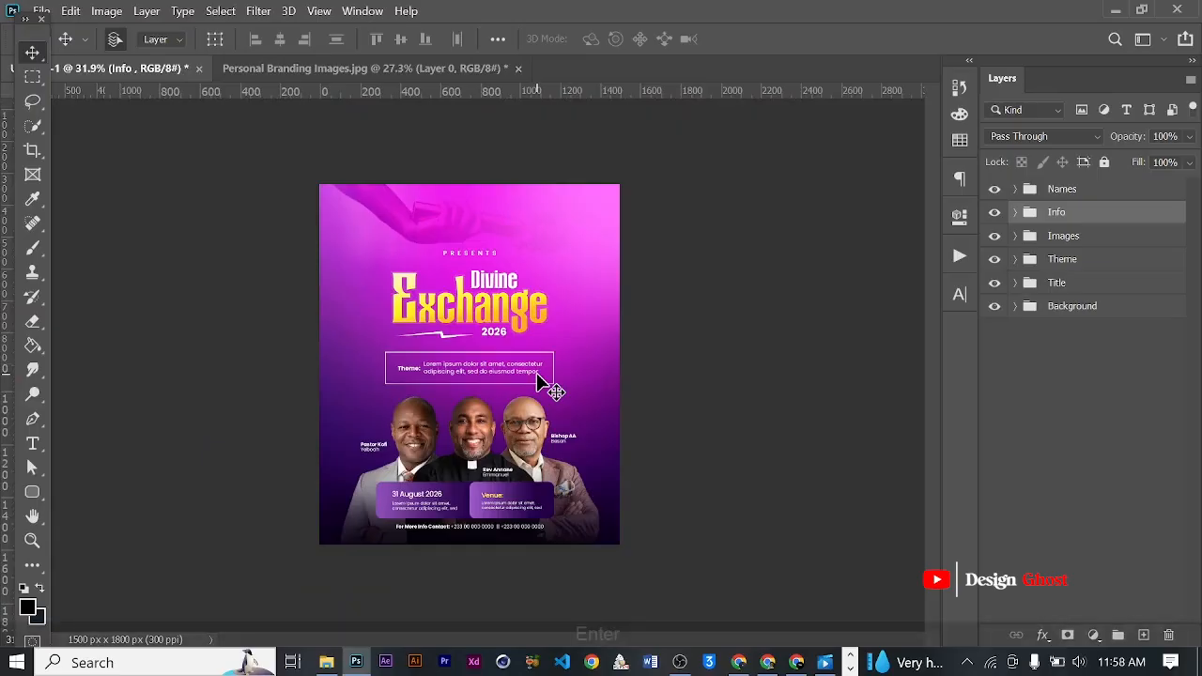
pyautogui.hotkey('ctrl', '0')
pyautogui.scroll(-3, 550, 388)
pyautogui.scroll(2, 568, 381)
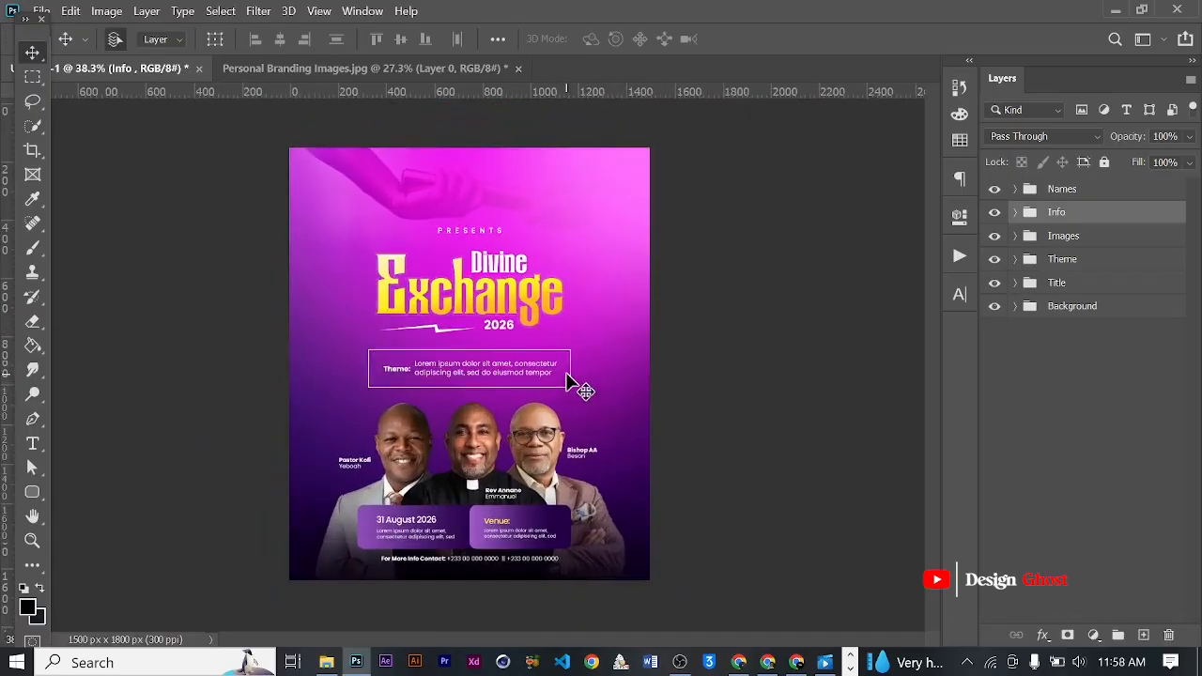
# - Add a white Lorem ipsum paragraph text box in 5 pt Poppins Regular above the word "PRESENTS", and commit it
pyautogui.scroll(2, 563, 370)
pyautogui.press('space')
pyautogui.scroll(3, 446, 212)
pyautogui.moveTo(472, 226); pyautogui.dragTo(474, 281)
pyautogui.scroll(1, 472, 276)
pyautogui.scroll(1, 477, 282)
pyautogui.click(34, 443)
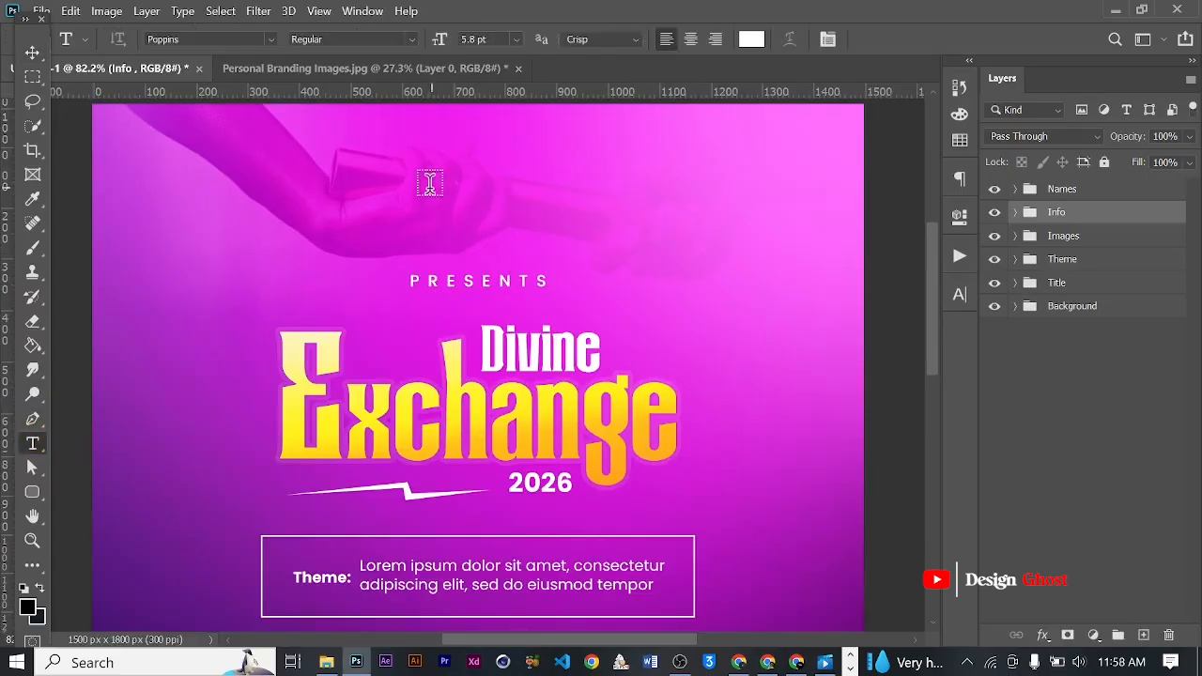
pyautogui.moveTo(385, 182); pyautogui.dragTo(617, 227)
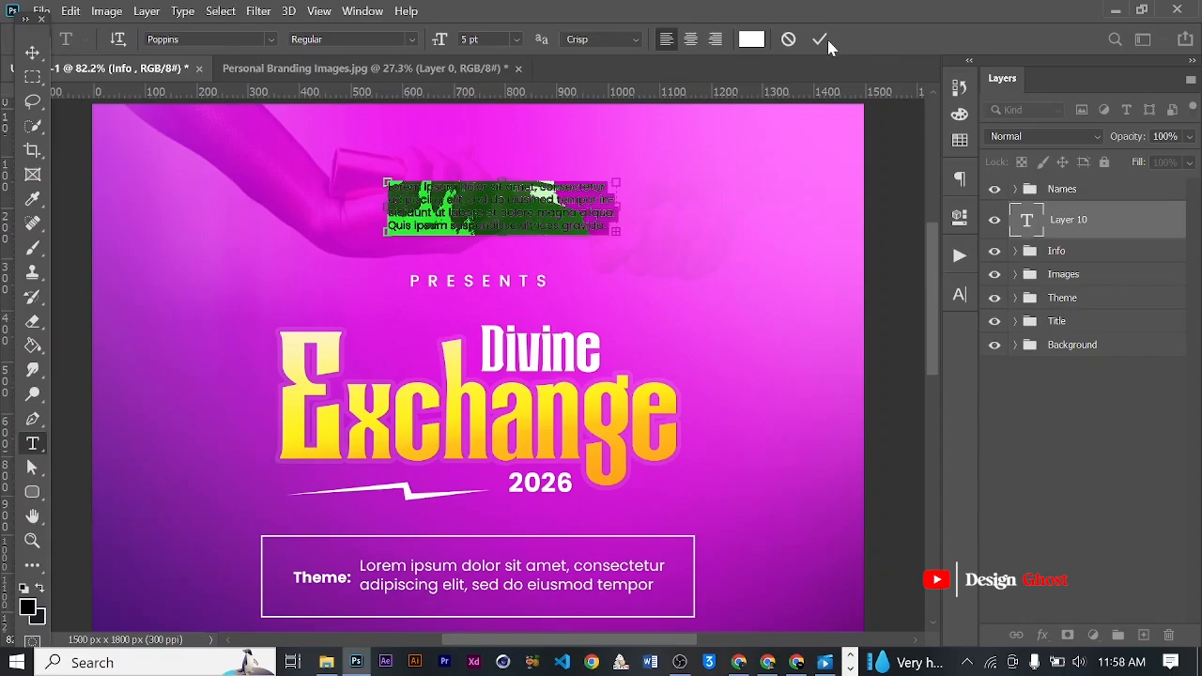
pyautogui.click(819, 40)
# - Center-align the whole Lorem ipsum paragraph above "PRESENTS" and commit the change
pyautogui.click(541, 202)
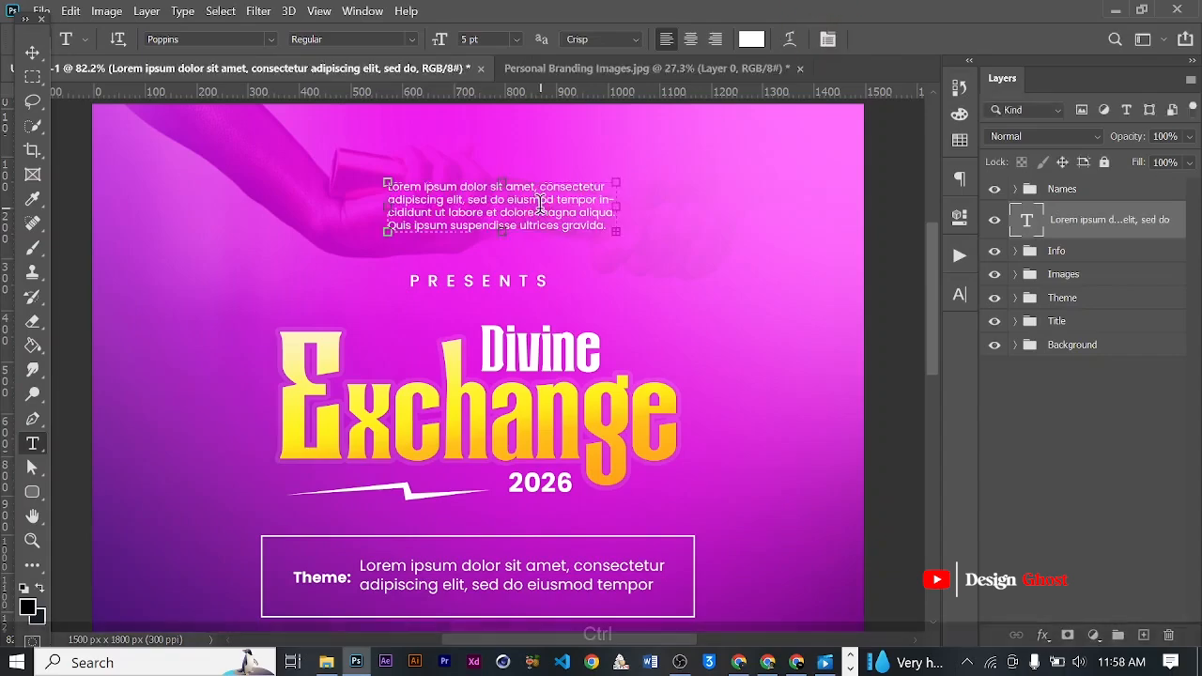
pyautogui.hotkey('ctrl', 'a')
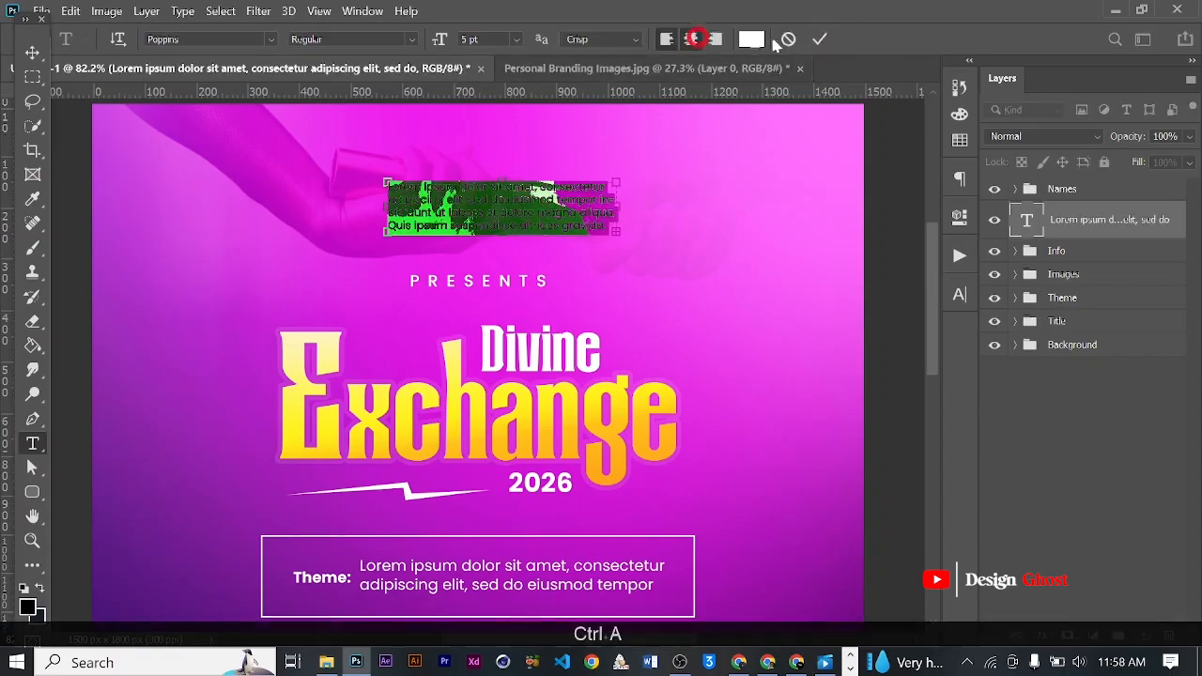
pyautogui.click(819, 39)
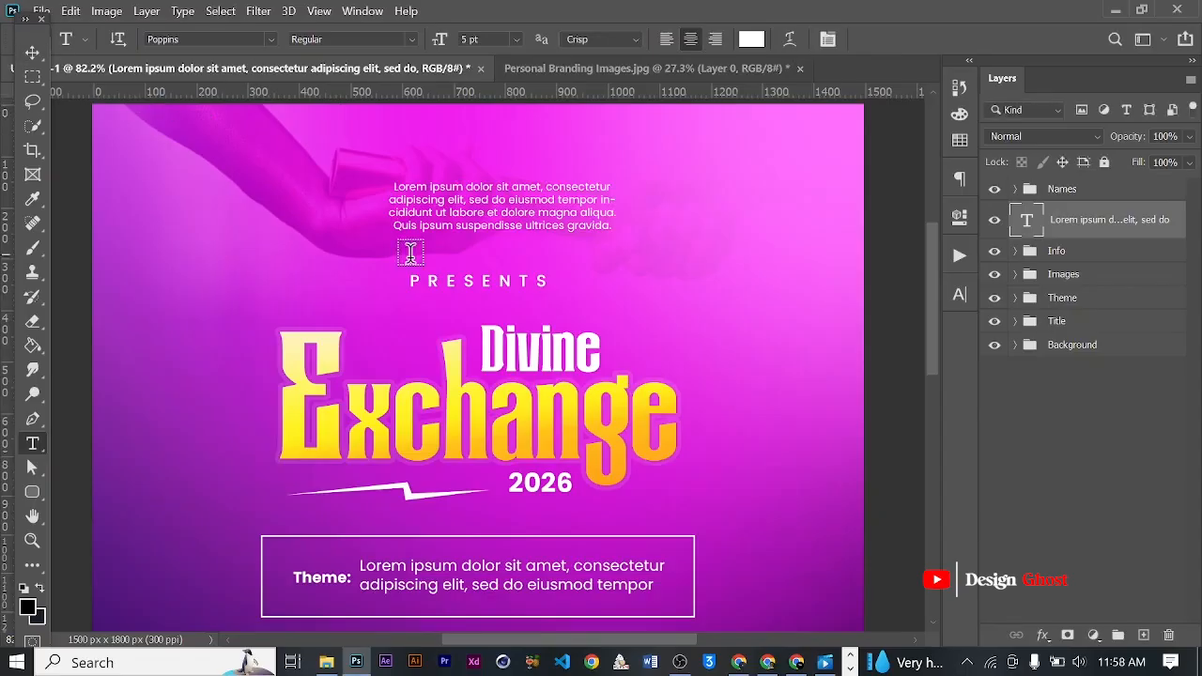
# - Shorten the paragraph text box above "PRESENTS" to two lines, widen it slightly, and commit it
pyautogui.click(484, 209)
pyautogui.moveTo(502, 235)
pyautogui.mouseDown()
pyautogui.moveTo(510, 202)
pyautogui.moveTo(508, 218)
pyautogui.mouseUp()
pyautogui.moveTo(616, 194); pyautogui.dragTo(626, 197)
pyautogui.click(819, 42)
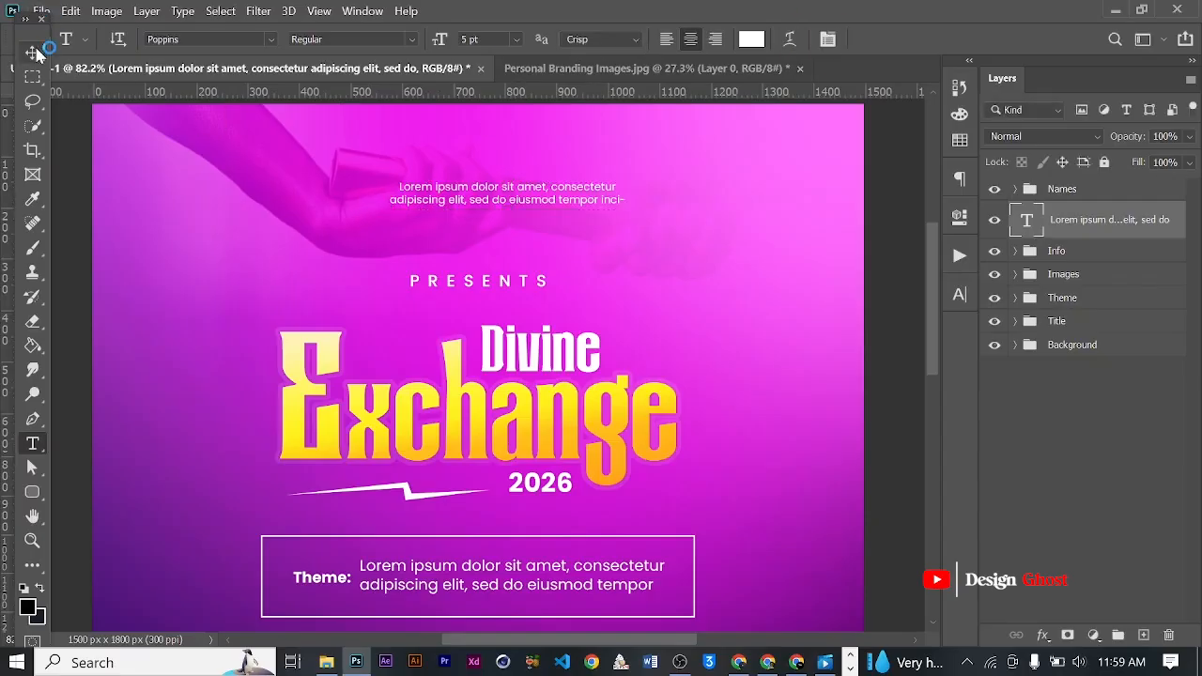
# - Center the Lorem ipsum paragraph above "PRESENTS" horizontally on the canvas, and nudge it down slightly
pyautogui.click(32, 51)
pyautogui.hotkey('ctrl', 'a')
pyautogui.click(284, 41)
pyautogui.hotkey('ctrl', 'd')
pyautogui.scroll(-1, 611, 295)
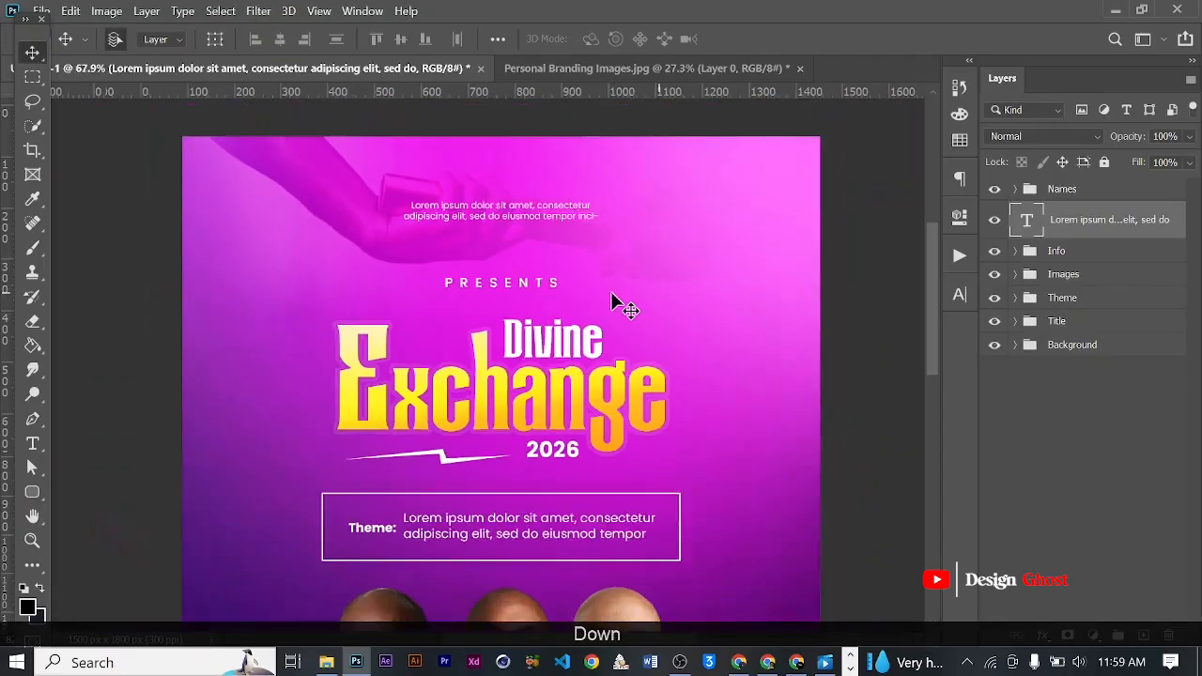
pyautogui.scroll(-1, 611, 297)
pyautogui.press('Down')
pyautogui.press('Down')
pyautogui.press('Down')
pyautogui.press('Down')
pyautogui.press('Down')
pyautogui.press('Down')
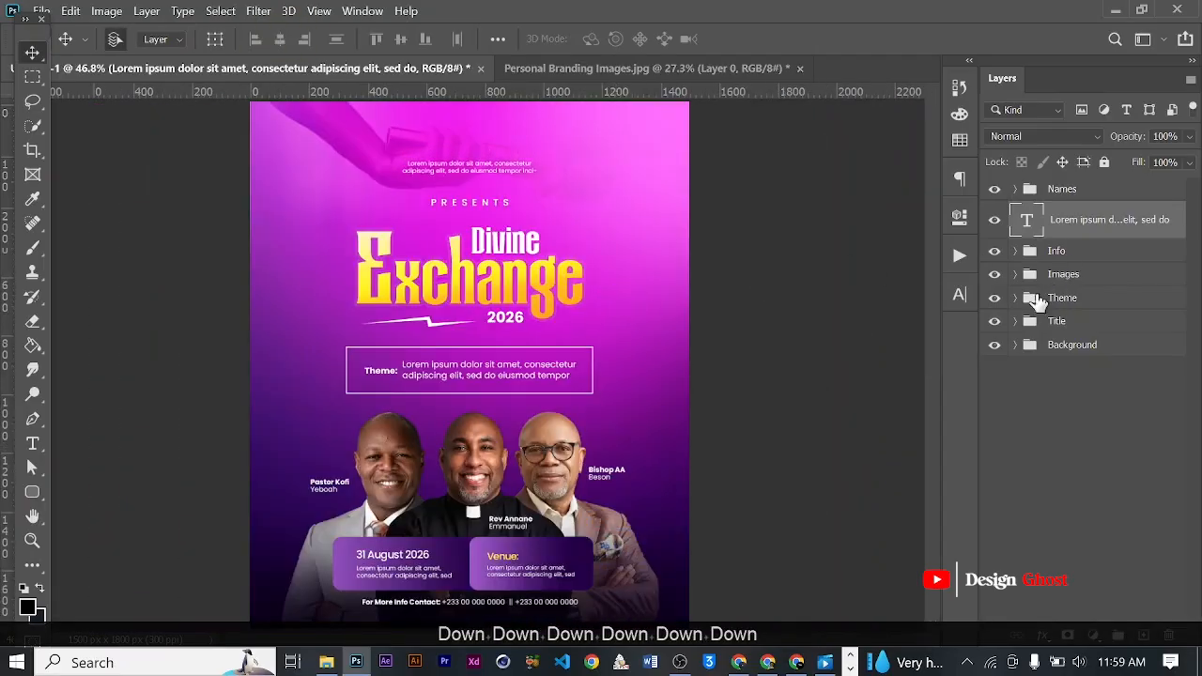
# - Set the font style of the Lorem ipsum paragraph above "PRESENTS" to Poppins Bold
pyautogui.click(959, 296)
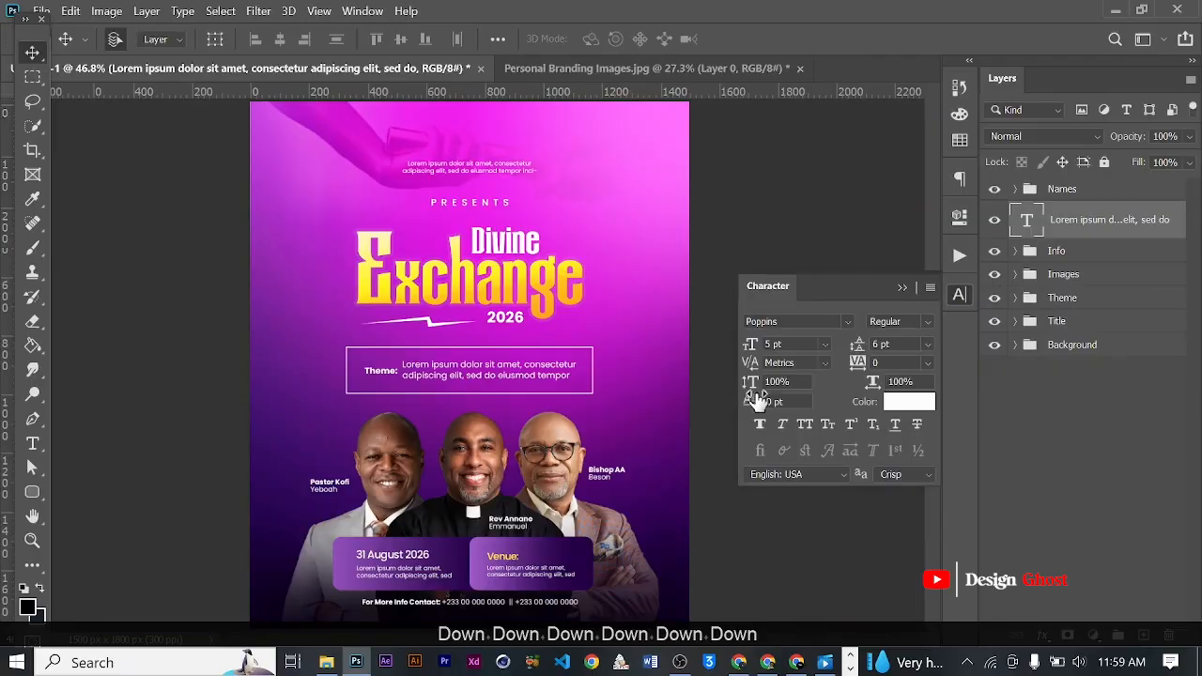
pyautogui.click(921, 323)
pyautogui.click(900, 430)
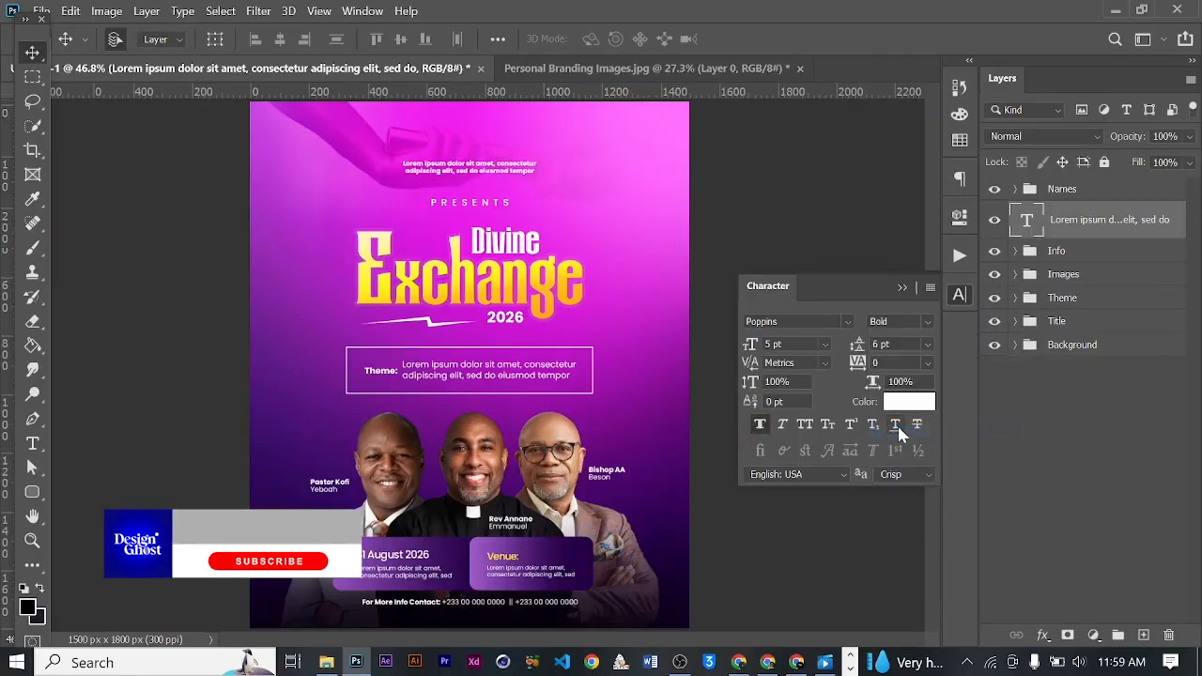
pyautogui.click(902, 287)
# - Examine the bold header paragraph and title up close, and review the overall flyer layout
pyautogui.scroll(-5, 534, 277)
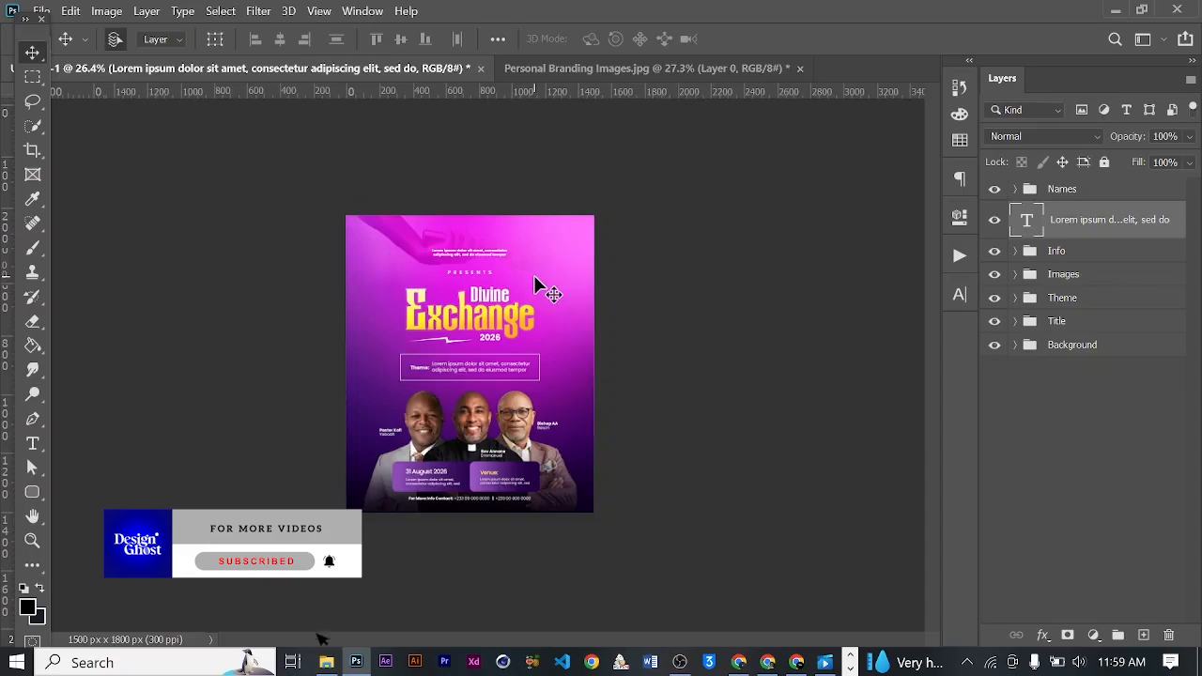
pyautogui.press('Return')
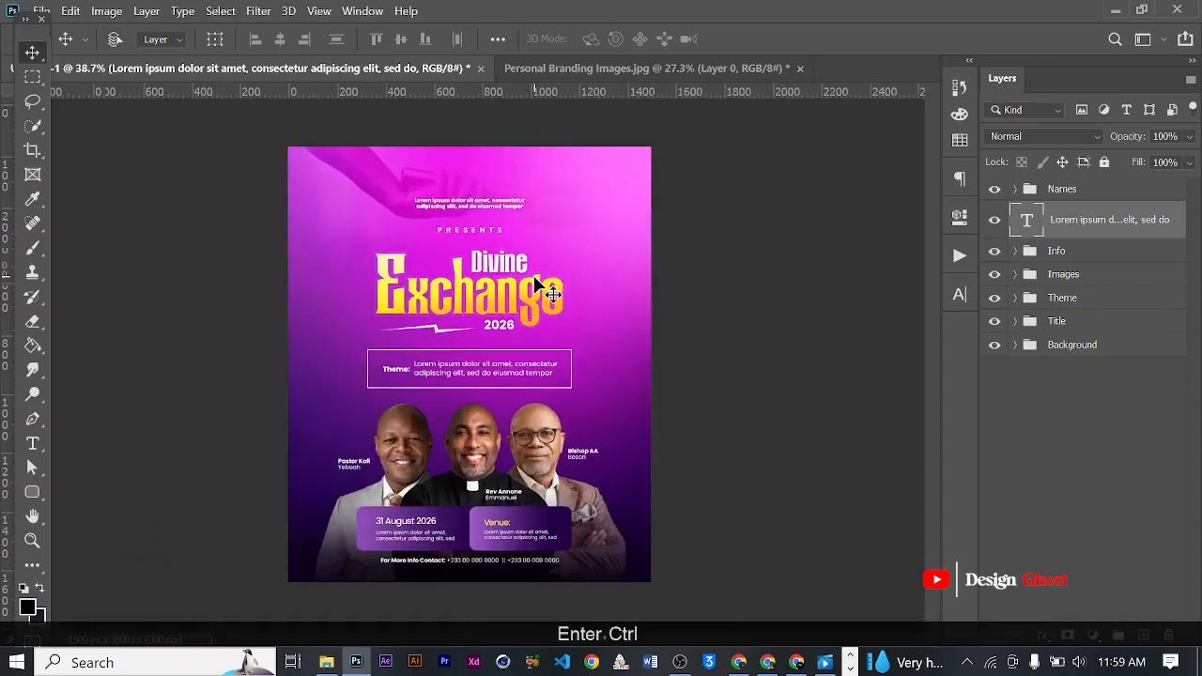
pyautogui.hotkey('ctrl', '0')
pyautogui.scroll(9, 468, 191)
pyautogui.press('space')
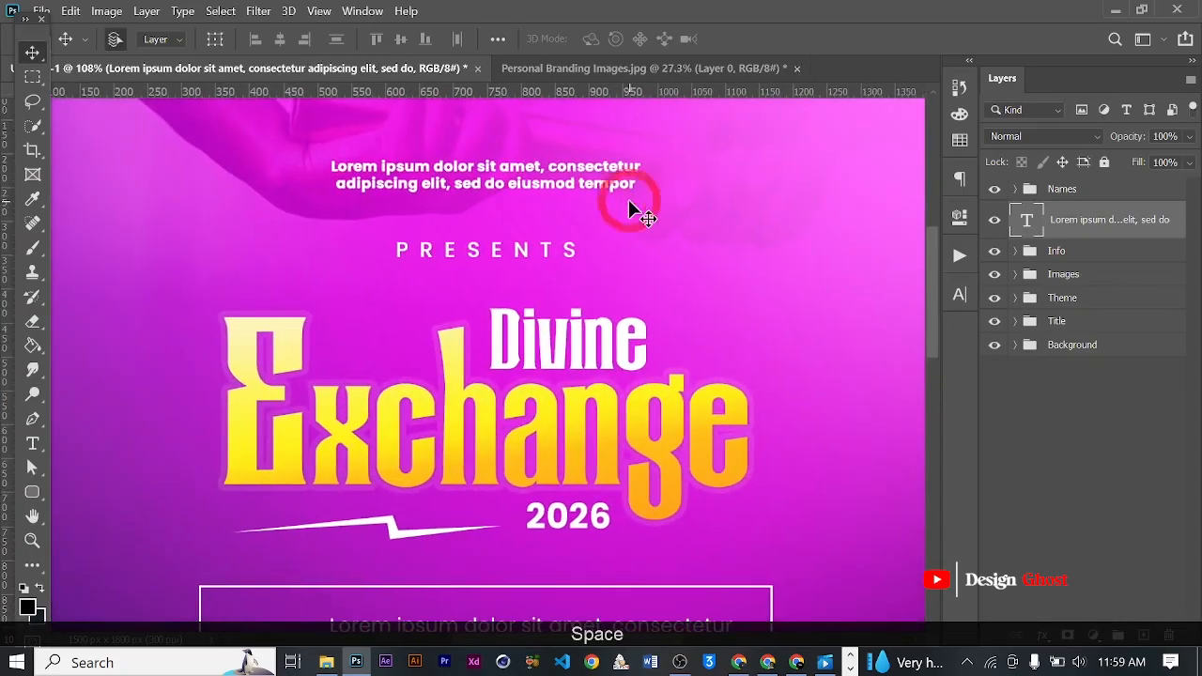
pyautogui.scroll(-3, 625, 199)
pyautogui.press('Return')
pyautogui.hotkey('ctrl', '0')
pyautogui.scroll(-2, 474, 273)
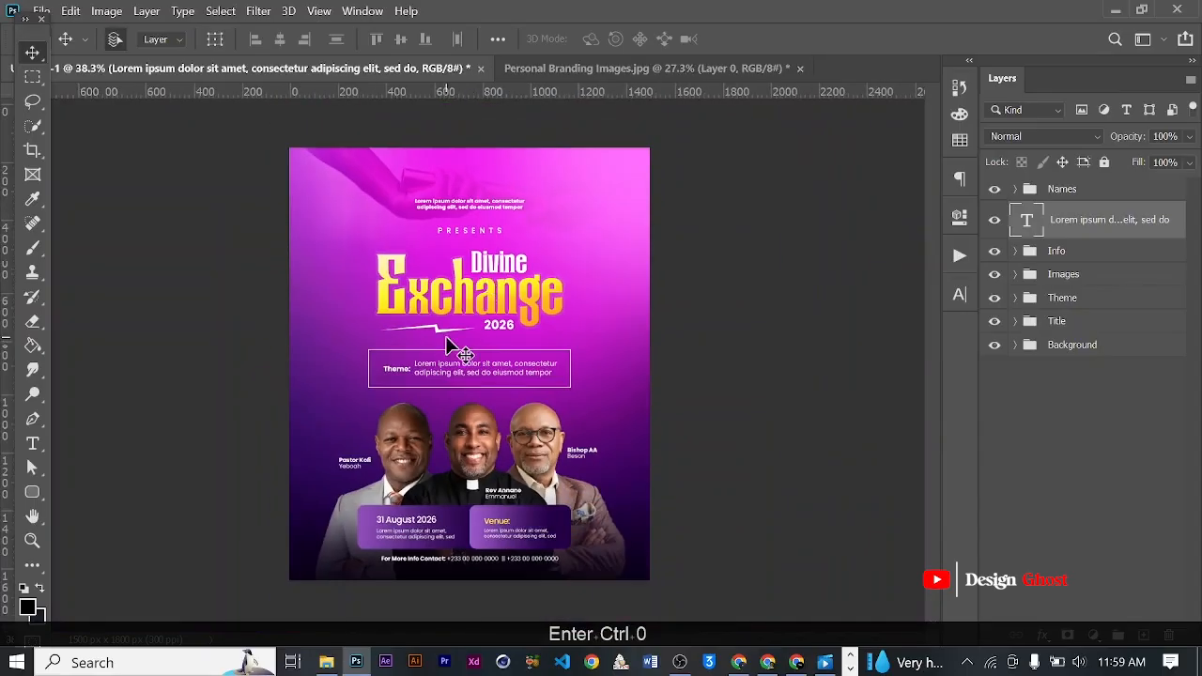
pyautogui.scroll(2, 446, 338)
pyautogui.scroll(-2, 541, 423)
pyautogui.scroll(1, 550, 425)
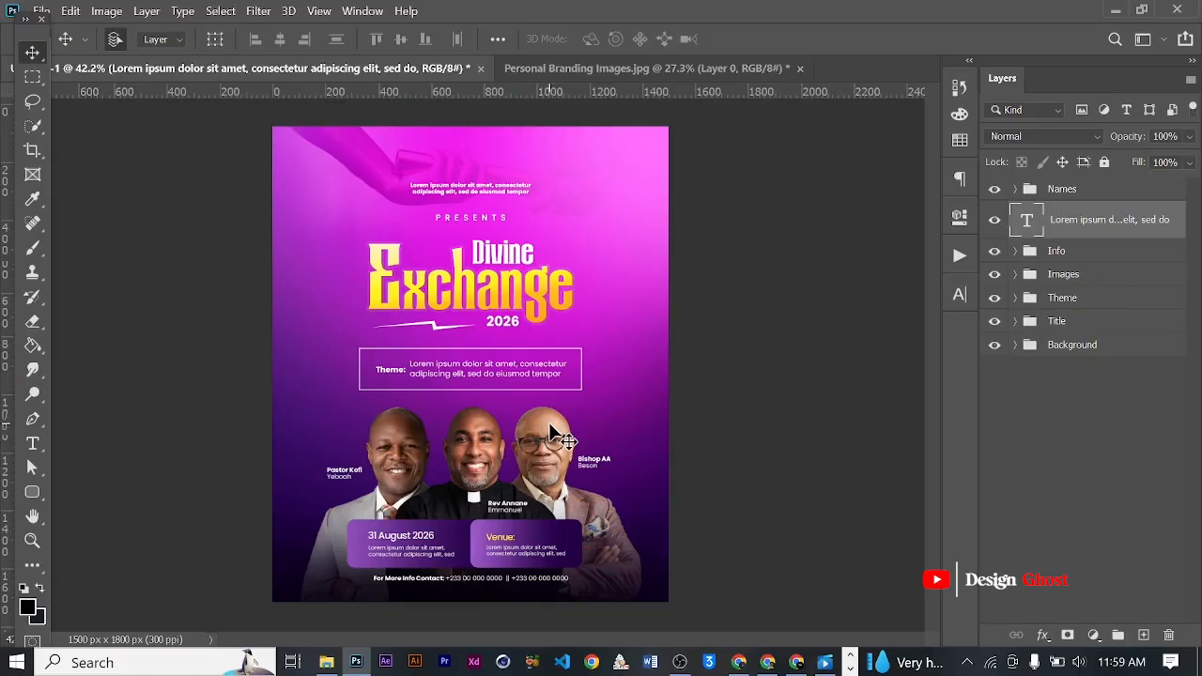
# - Switch to Pinterest in the browser and search for "flat mountain"
pyautogui.click(767, 664)
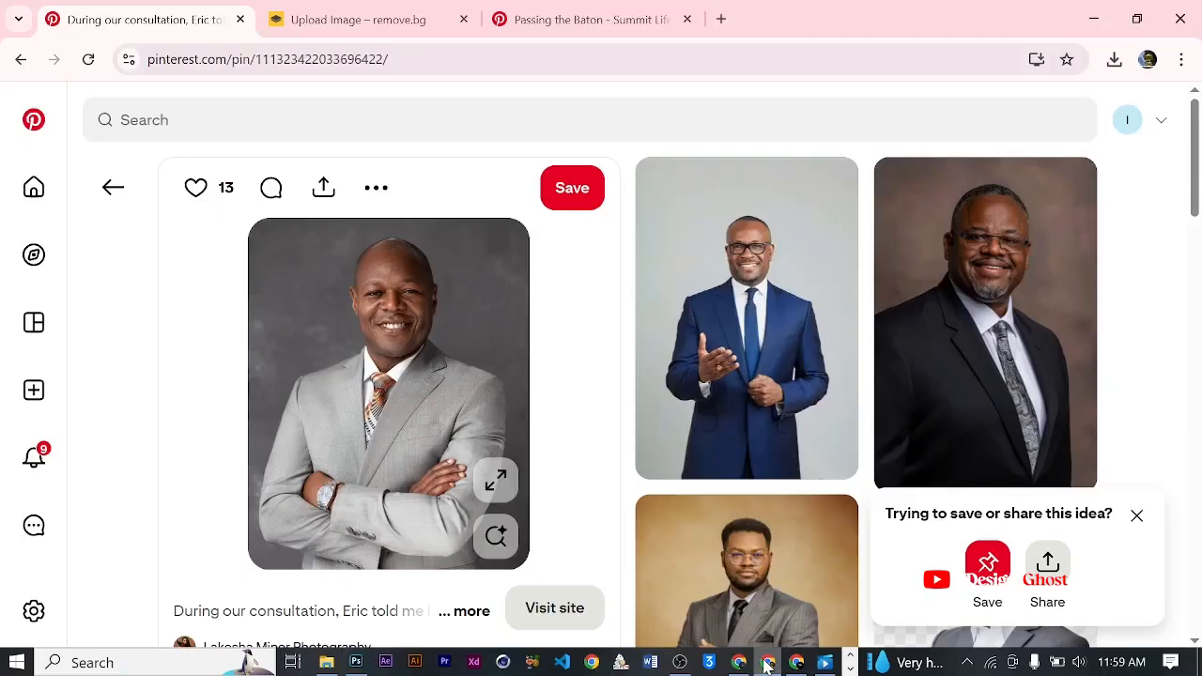
pyautogui.click(625, 20)
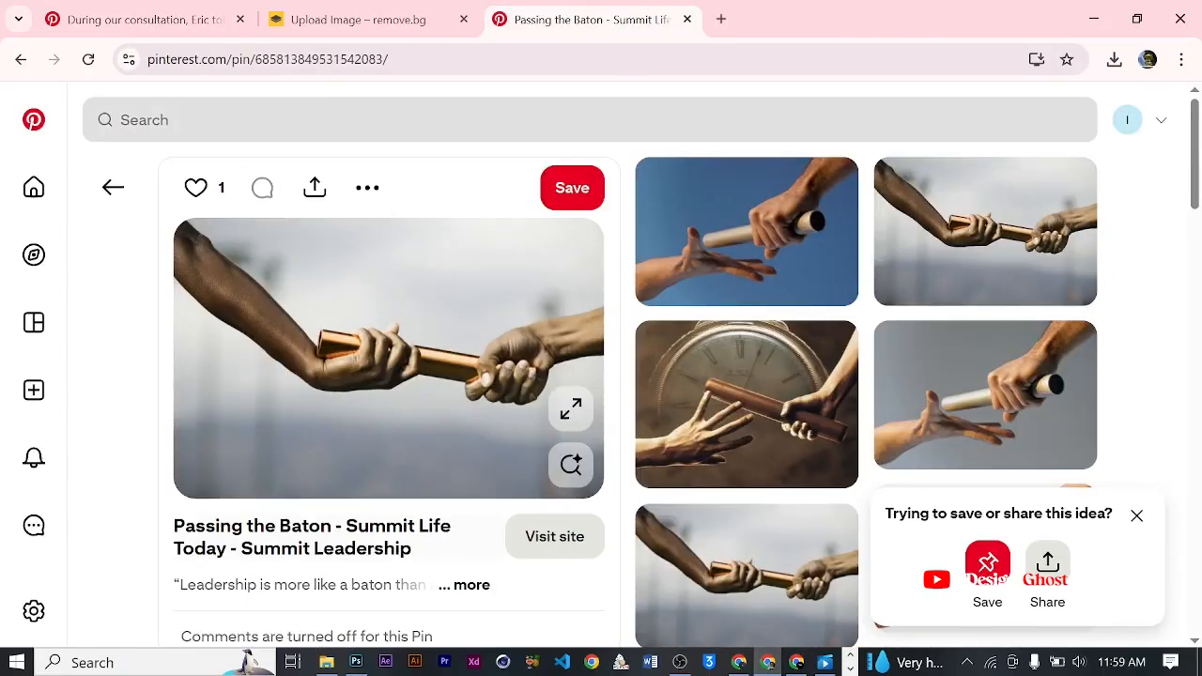
pyautogui.click(503, 120)
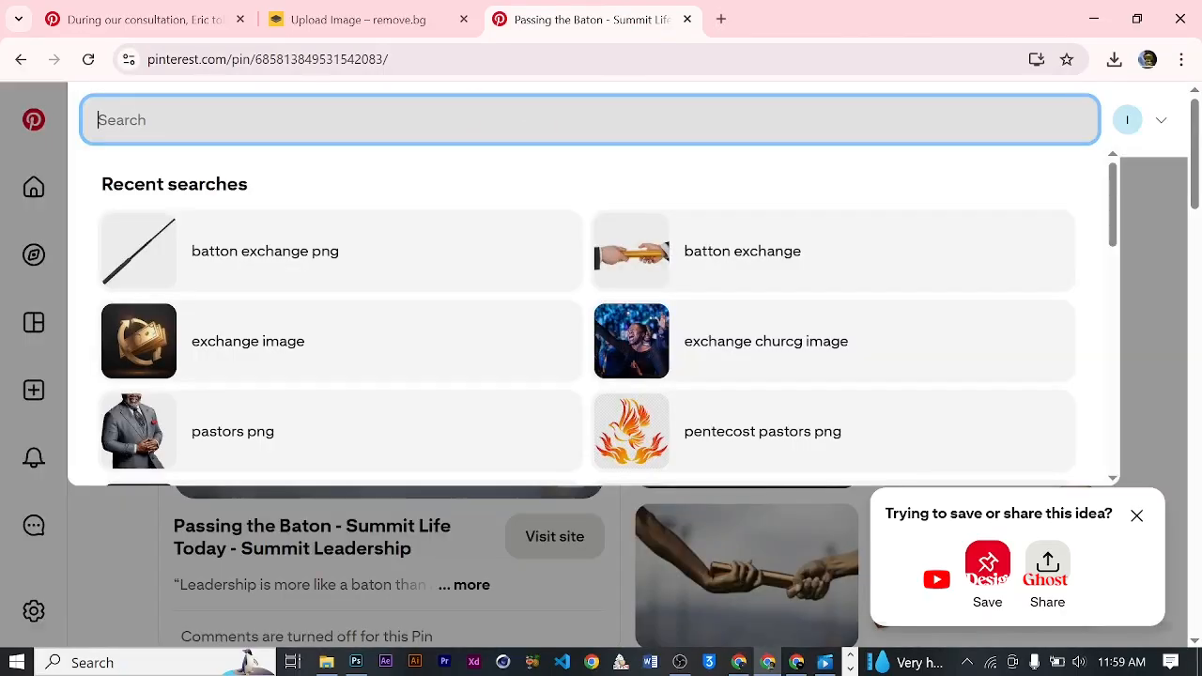
pyautogui.write('flat mountain')
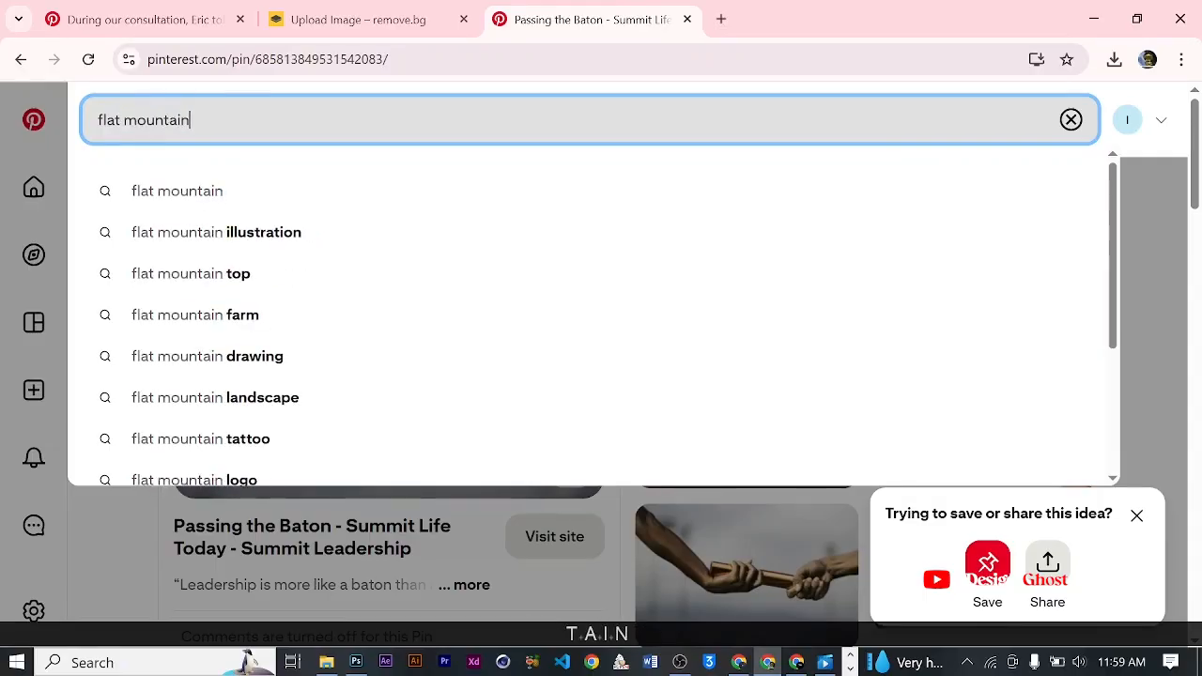
pyautogui.press('Return')
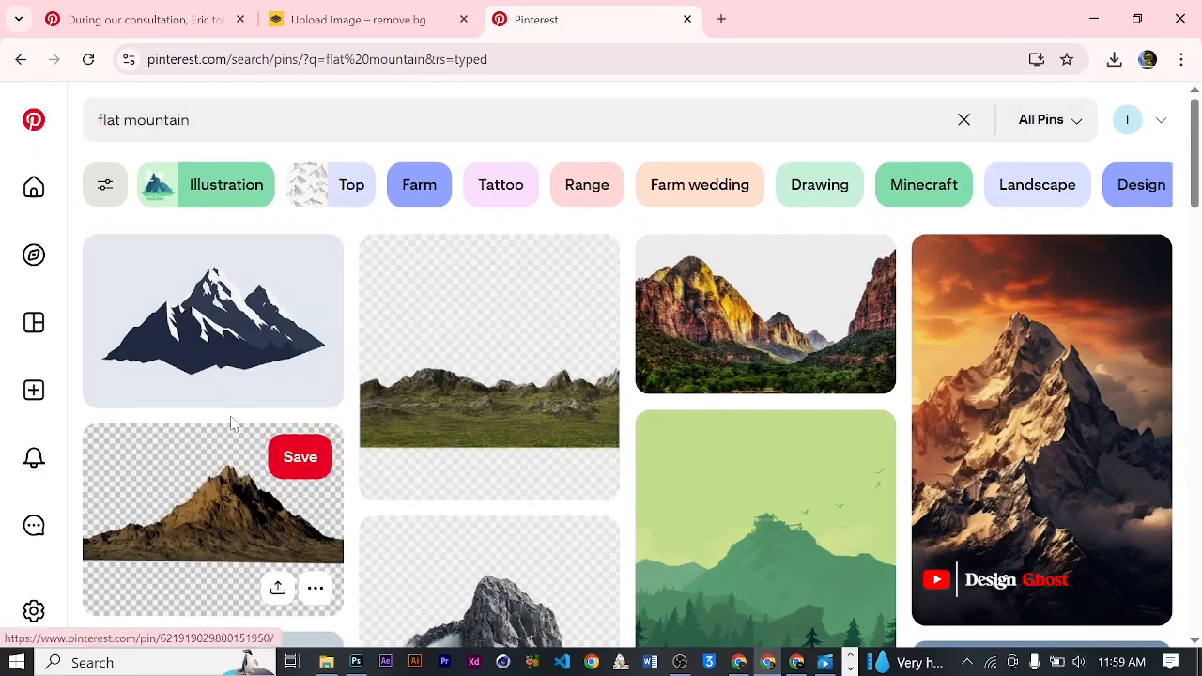
# - Open the pin of dark, rolling dune-like mountains under a plain gray sky, and copy its image
pyautogui.scroll(-3, 233, 424)
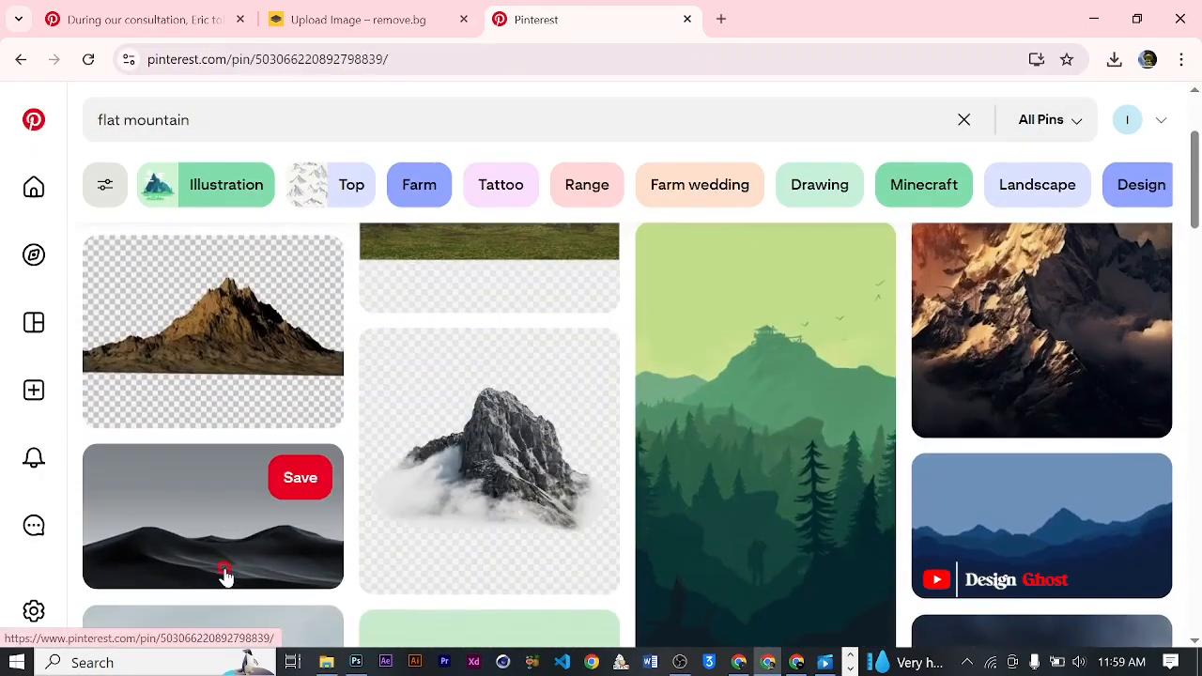
pyautogui.click(225, 576)
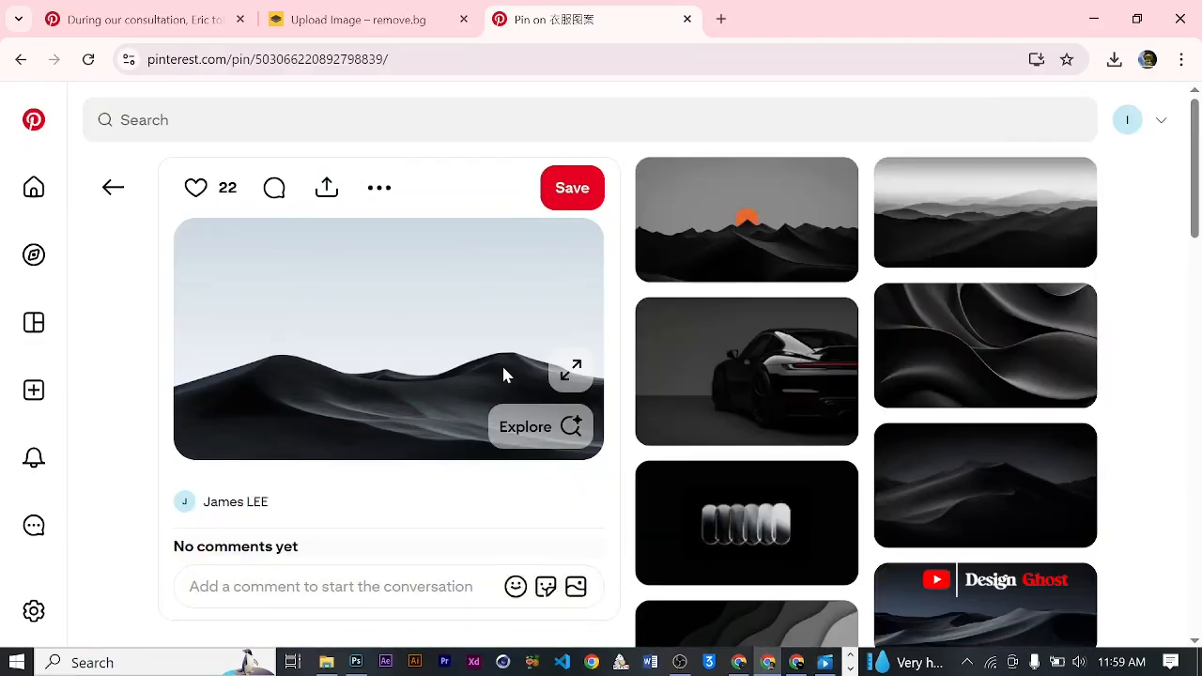
pyautogui.rightClick(462, 288)
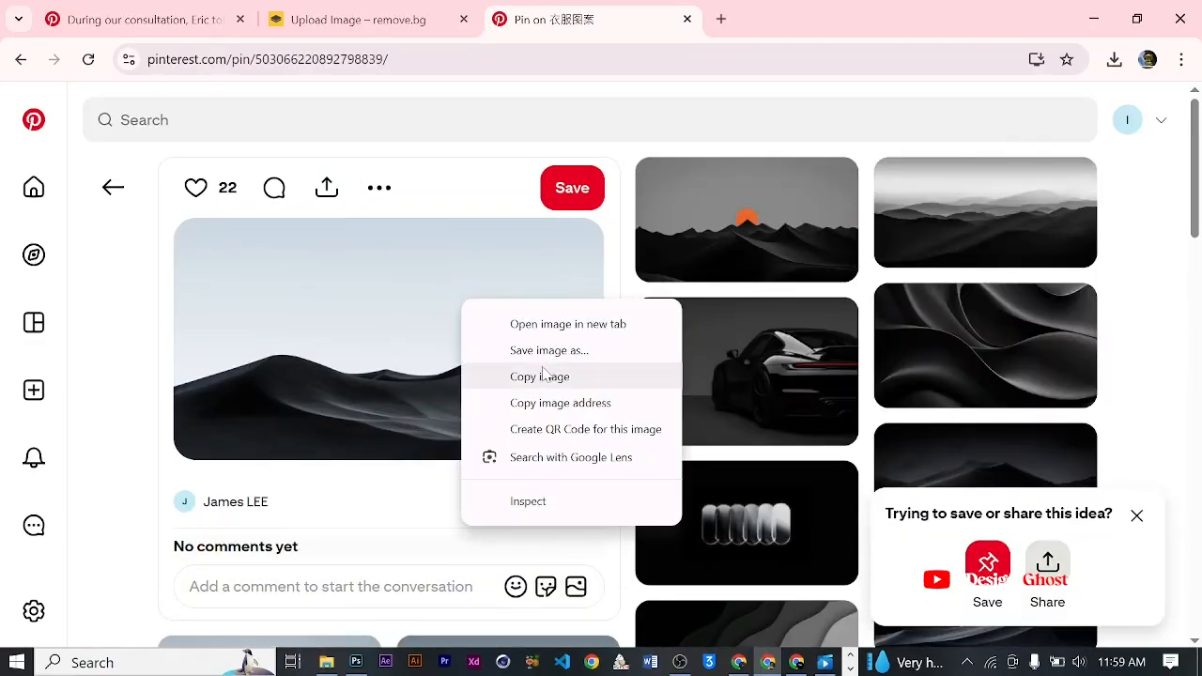
pyautogui.click(540, 377)
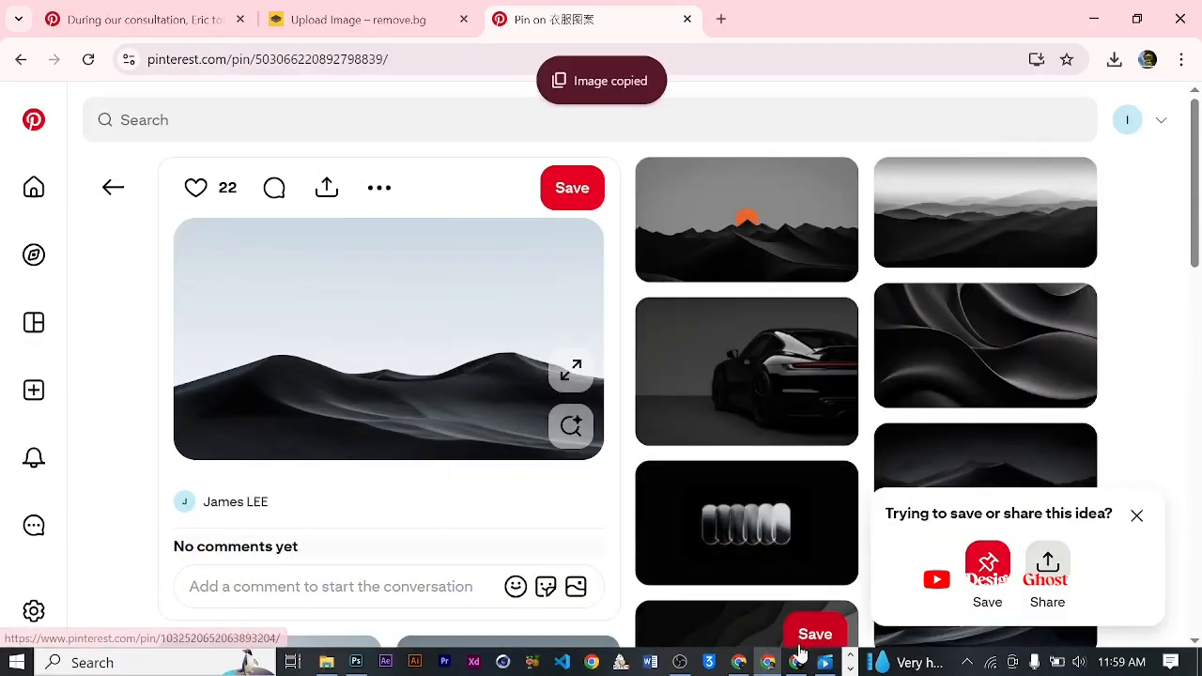
# - Switch back to Photoshop and paste the mountain image above "Layer 5 (merged)" in the Background group
pyautogui.click(356, 663)
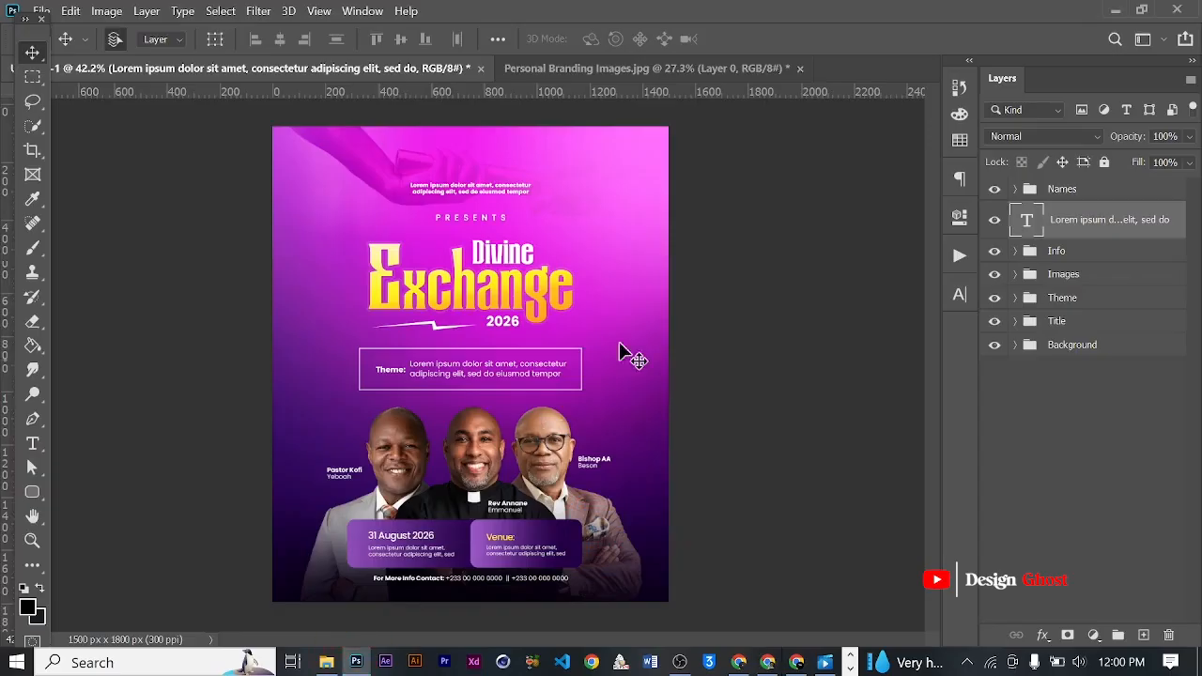
pyautogui.click(1050, 349)
pyautogui.click(1014, 344)
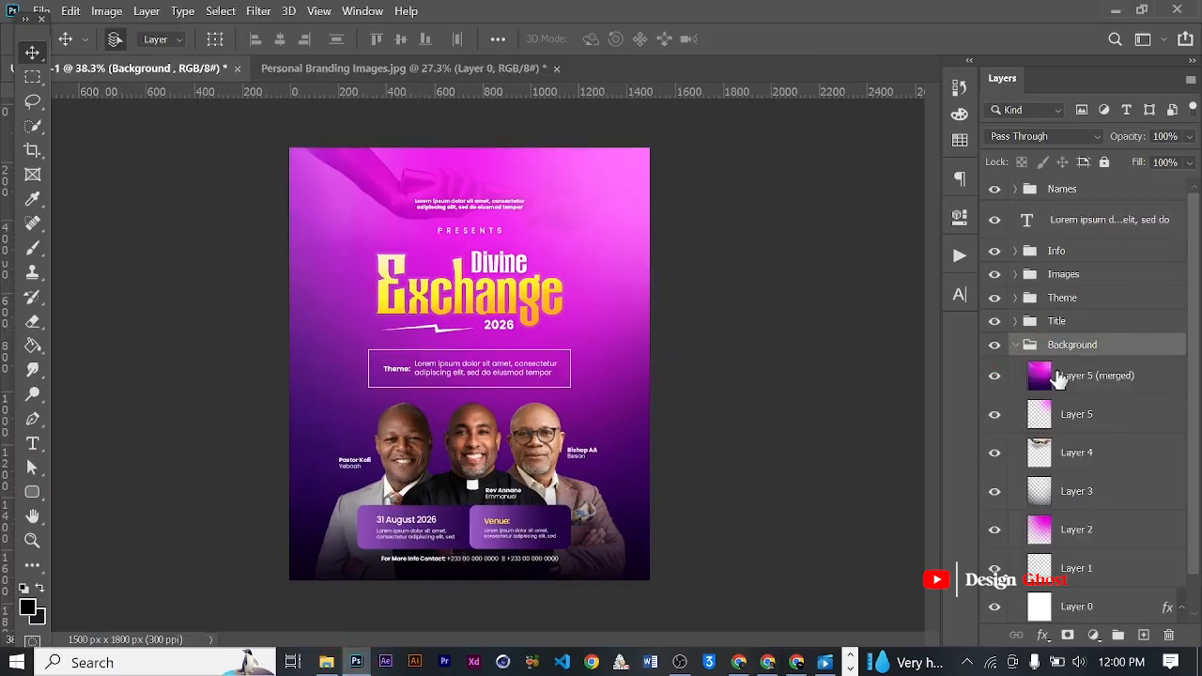
pyautogui.click(1103, 395)
pyautogui.hotkey('ctrl', 'v')
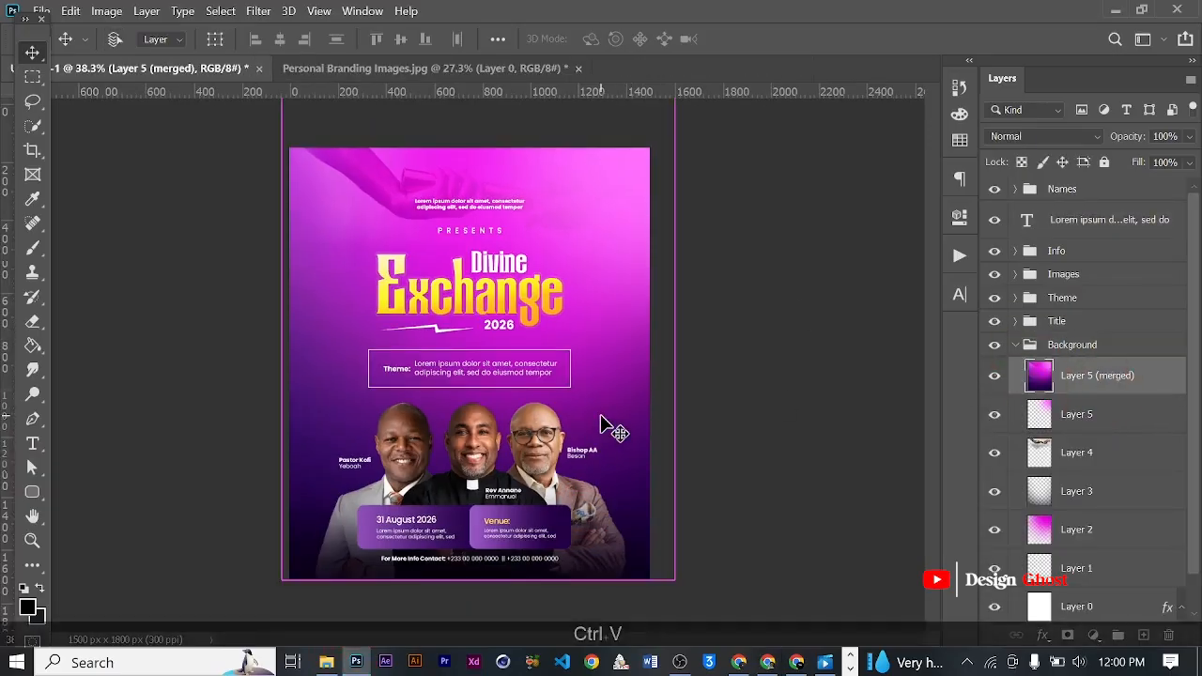
# - Enlarge the mountain image to span the flyer's full width, position it across the lower part, and commit the transform
pyautogui.hotkey('ctrl', 't')
pyautogui.moveTo(615, 449); pyautogui.dragTo(704, 528)
pyautogui.moveTo(324, 503); pyautogui.dragTo(249, 544)
pyautogui.moveTo(629, 496); pyautogui.dragTo(630, 517)
pyautogui.click(884, 39)
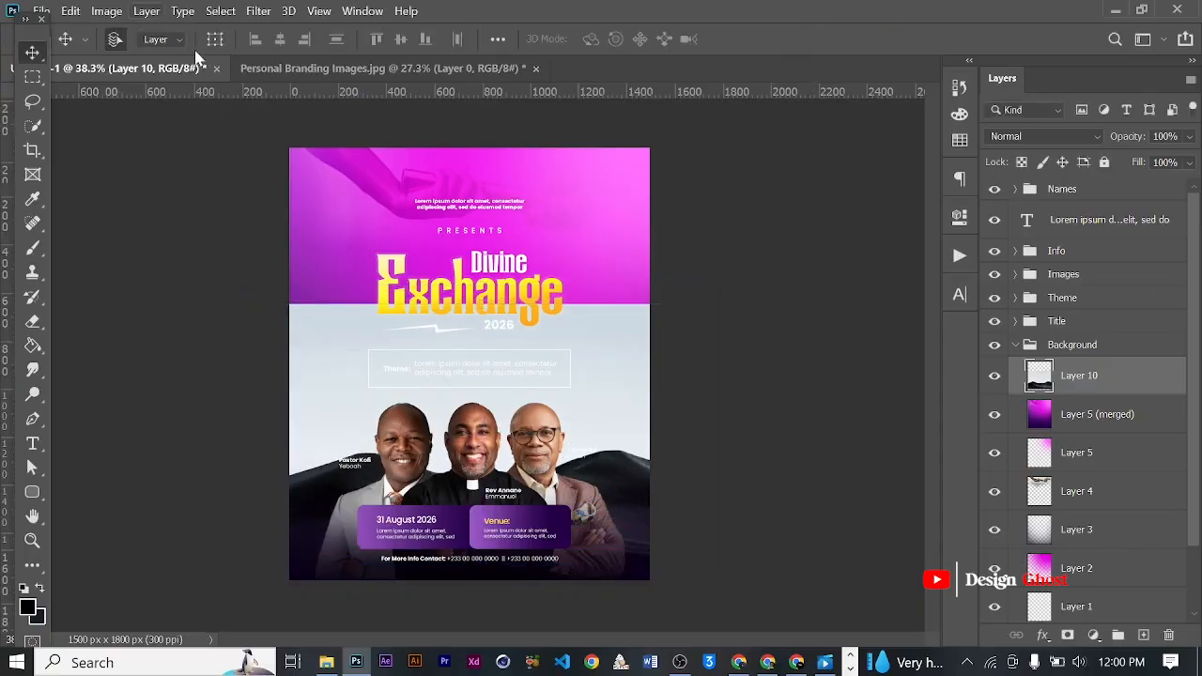
# - Try to isolate the mountains in the pasted image with Select Subject
pyautogui.click(225, 10)
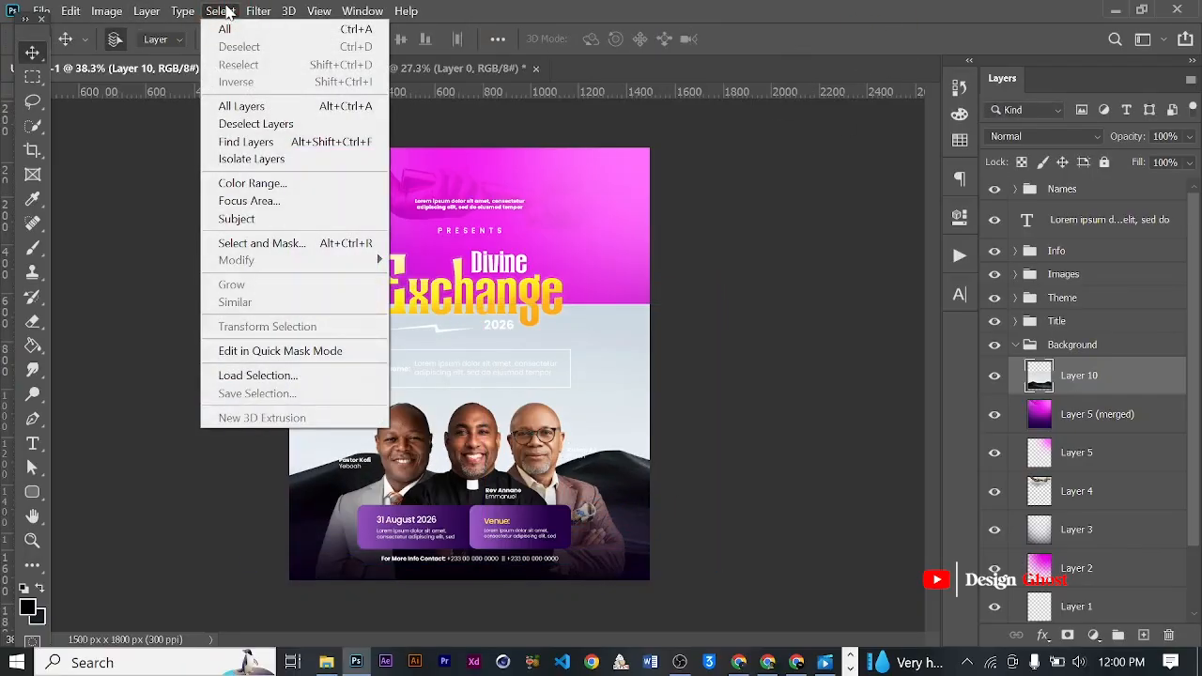
pyautogui.click(265, 219)
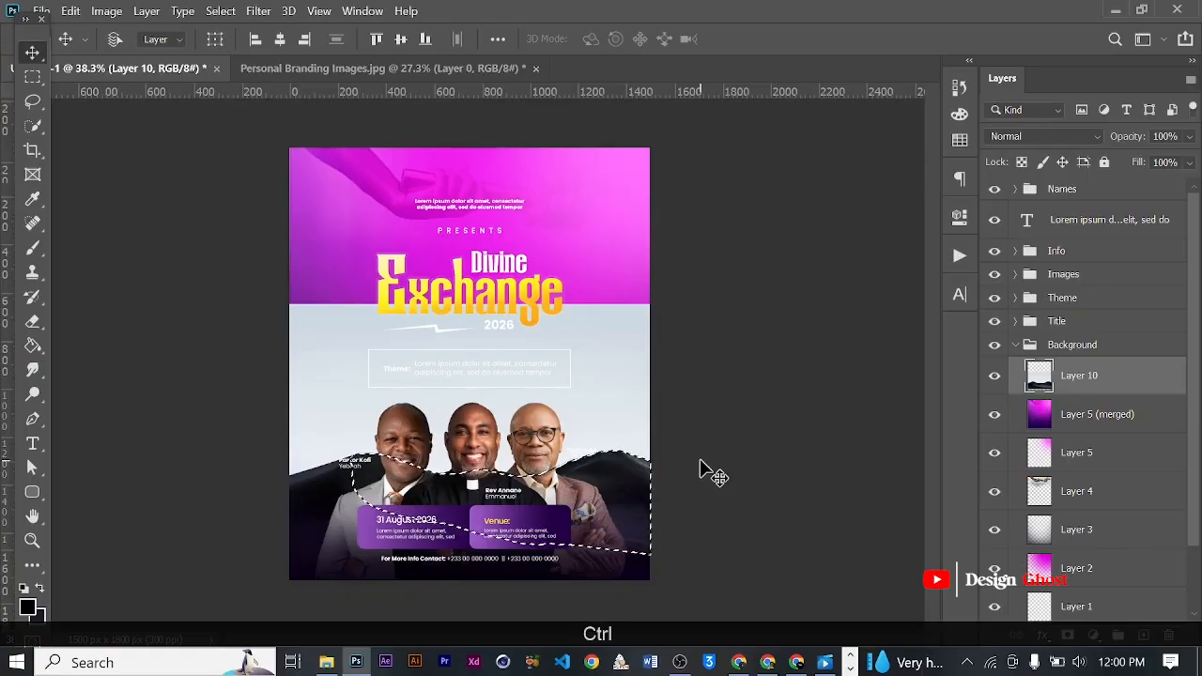
pyautogui.hotkey('ctrl', 'd')
# - Erase the pale sky from the mountain image with the Magic Eraser Tool
pyautogui.rightClick(32, 322)
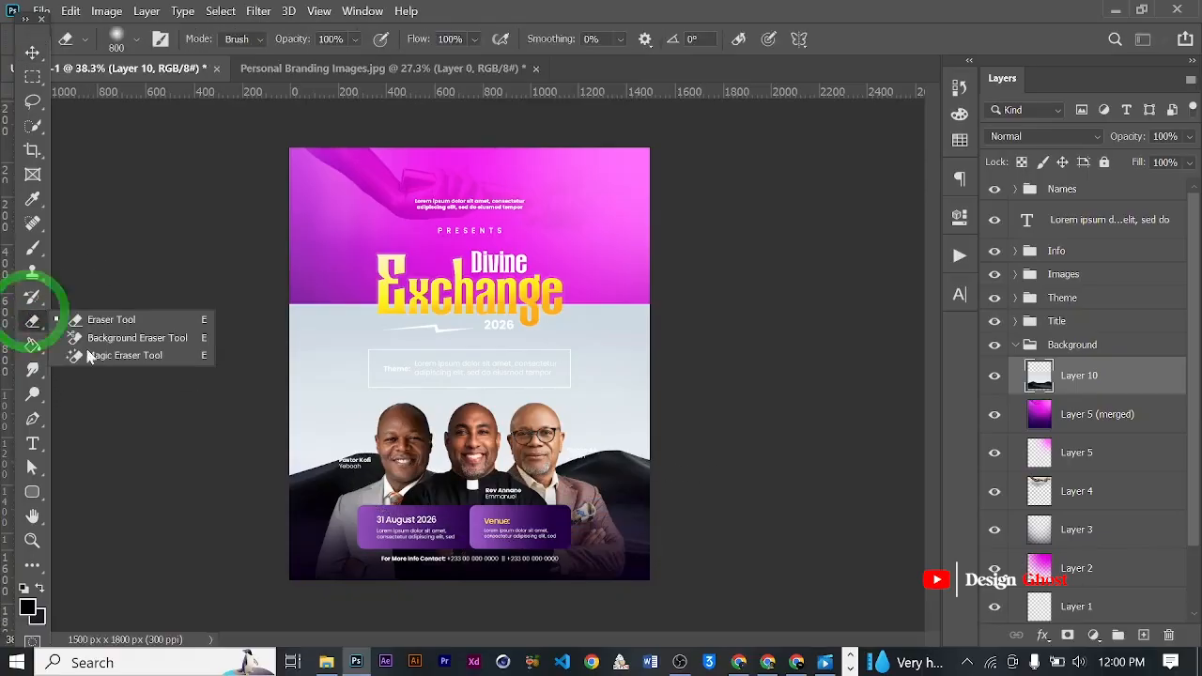
pyautogui.click(117, 353)
pyautogui.scroll(2, 294, 351)
pyautogui.click(286, 373)
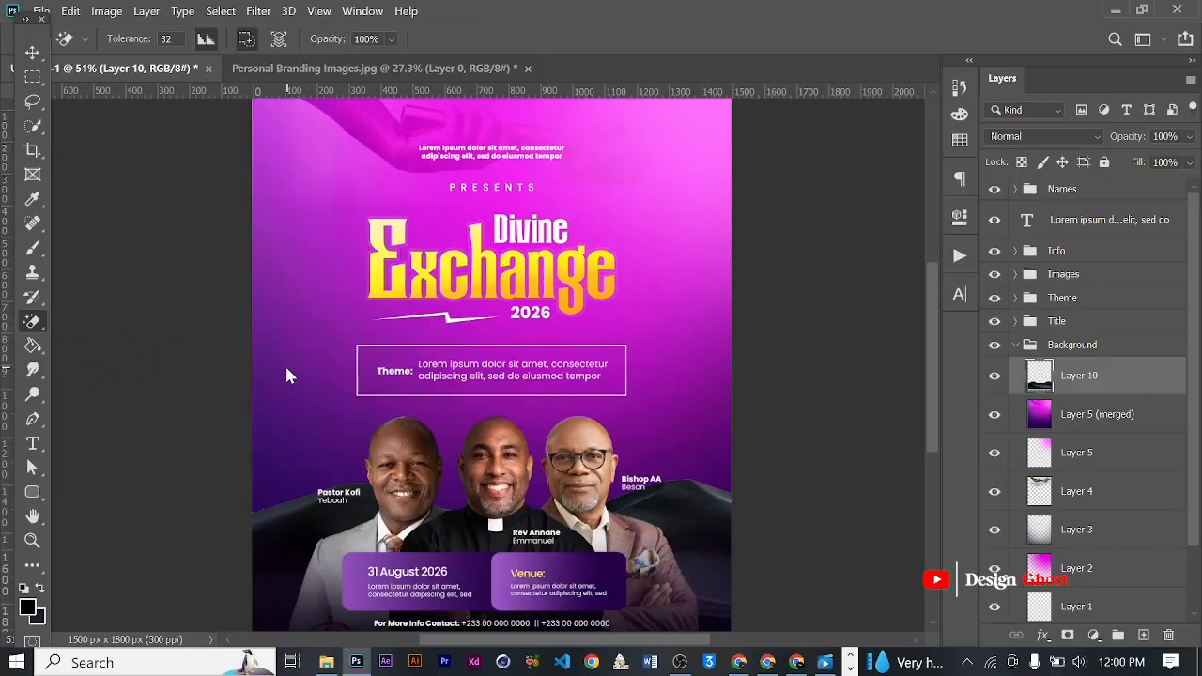
pyautogui.click(28, 51)
pyautogui.scroll(-2, 424, 321)
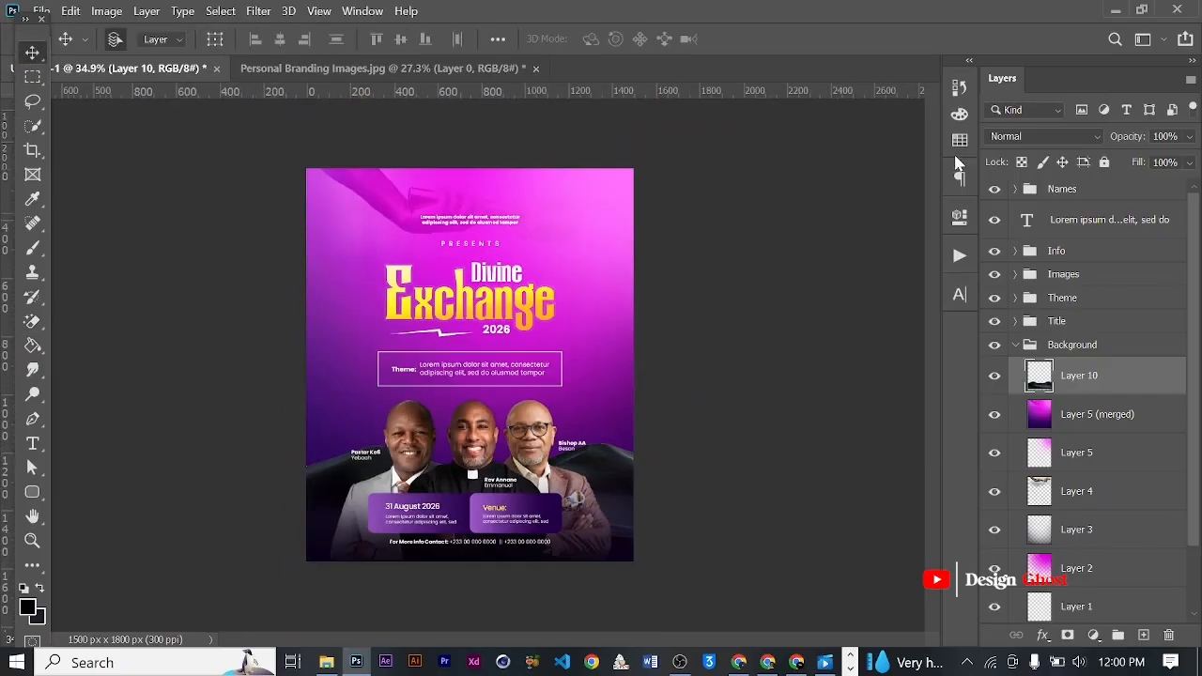
# - Set the mountain layer's blend mode to Soft Light
pyautogui.click(1009, 137)
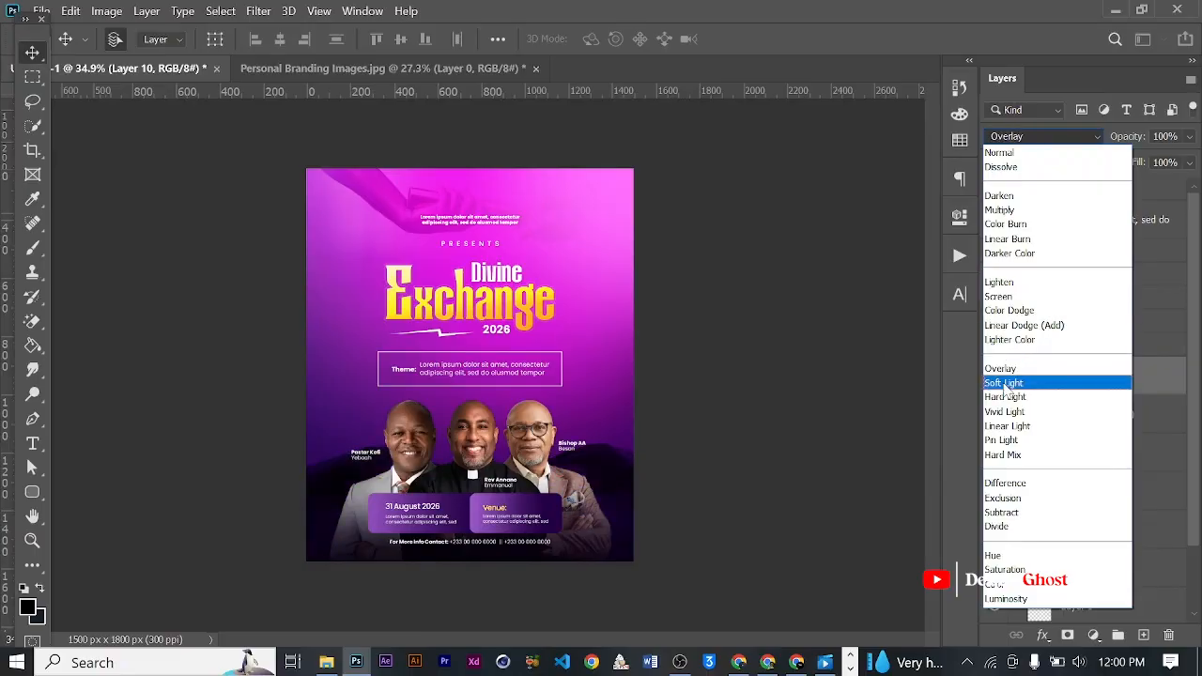
pyautogui.click(1003, 382)
pyautogui.press('Return')
pyautogui.press('Return')
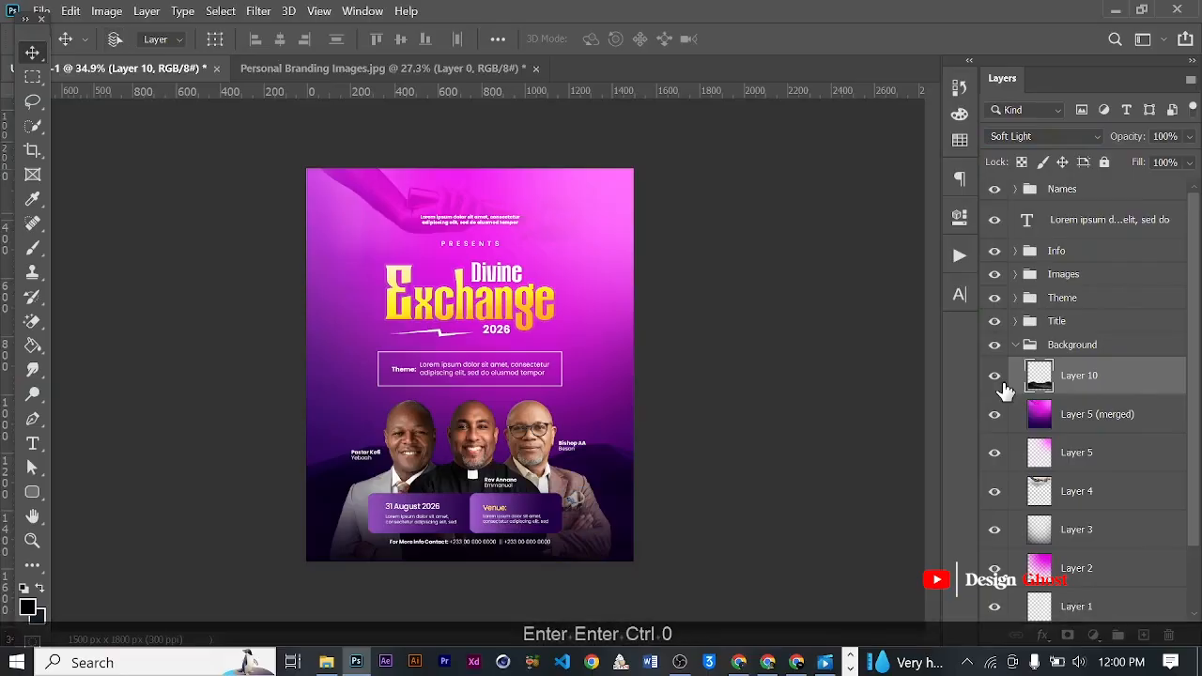
# - Reduce the mountain layer's opacity to 45%
pyautogui.hotkey('ctrl', '0')
pyautogui.scroll(5, 629, 427)
pyautogui.moveTo(631, 487); pyautogui.dragTo(677, 319)
pyautogui.scroll(-2, 677, 323)
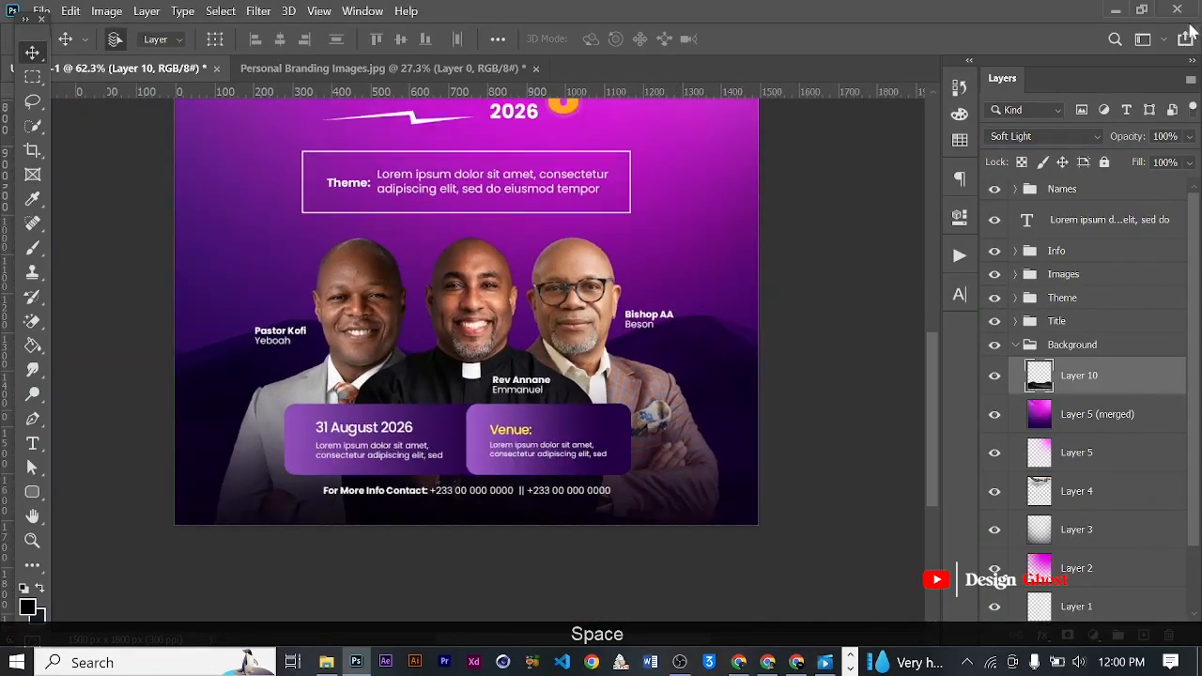
pyautogui.click(1188, 136)
pyautogui.moveTo(1189, 160); pyautogui.dragTo(1141, 170)
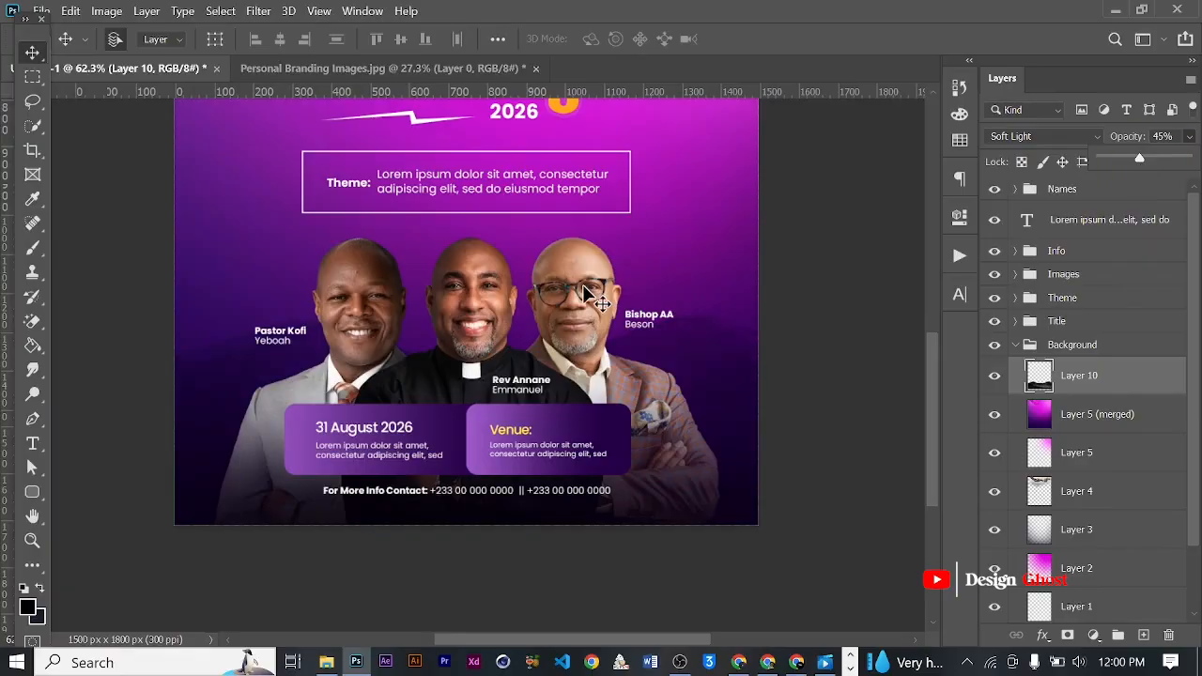
# - Examine how the faded mountains blend behind the ministers and across the whole flyer
pyautogui.hotkey('ctrl', '0')
pyautogui.scroll(3, 592, 295)
pyautogui.scroll(2, 423, 427)
pyautogui.press('space')
pyautogui.moveTo(667, 427); pyautogui.dragTo(670, 344)
pyautogui.hotkey('ctrl', '0')
pyautogui.scroll(-1, 554, 383)
pyautogui.scroll(3, 524, 340)
pyautogui.scroll(-5, 524, 340)
pyautogui.scroll(3, 527, 336)
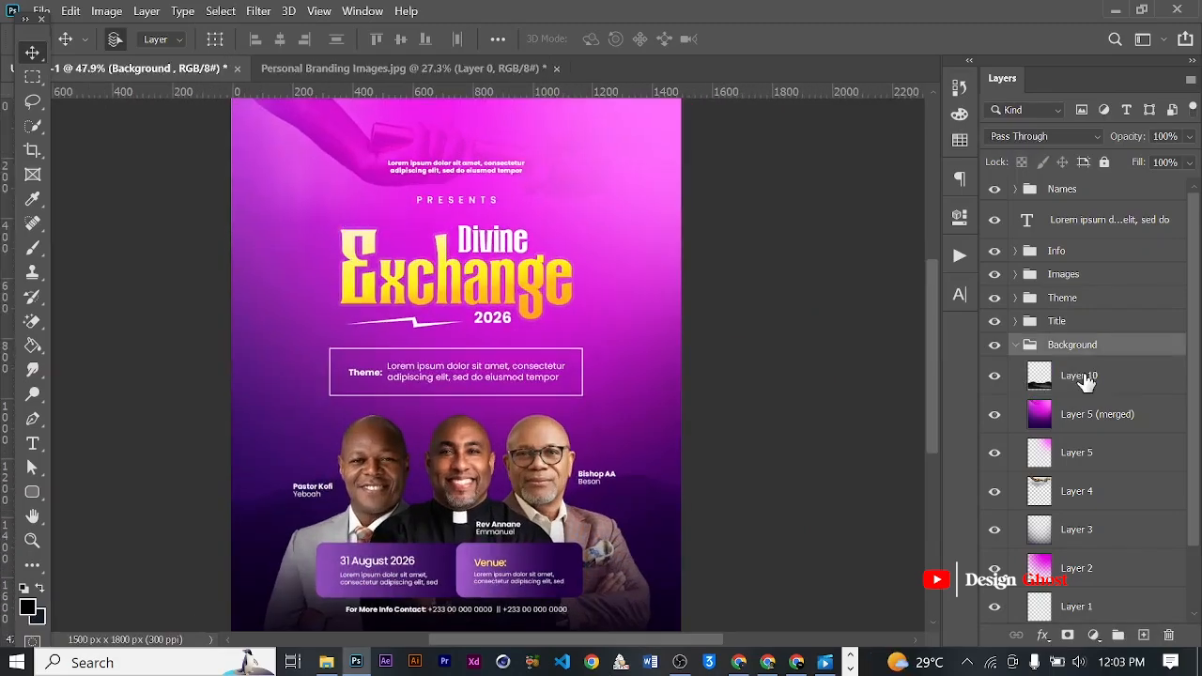
# - Stamp all Background group layers from "Layer 10" down to "Layer 0" into a new merged layer on top
pyautogui.click(1079, 376)
pyautogui.scroll(-2, 1085, 448)
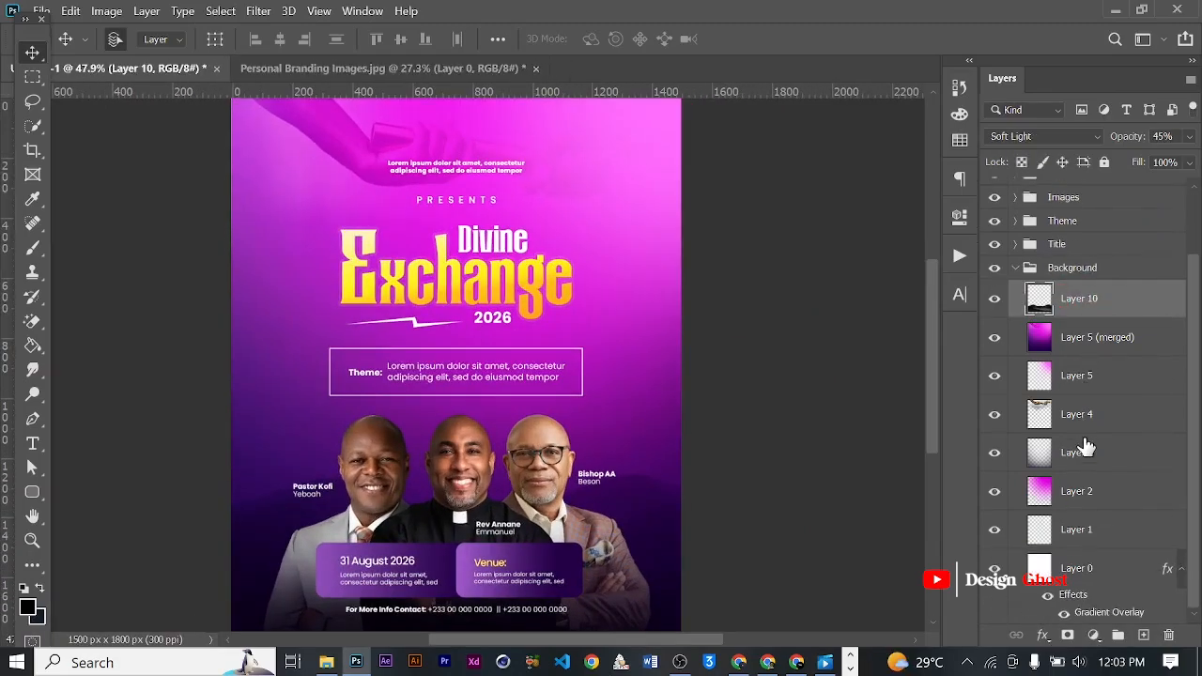
pyautogui.keyDown('shift'); pyautogui.click(1080, 569); pyautogui.keyUp('shift')
pyautogui.hotkey('ctrl', 'alt', 'e')
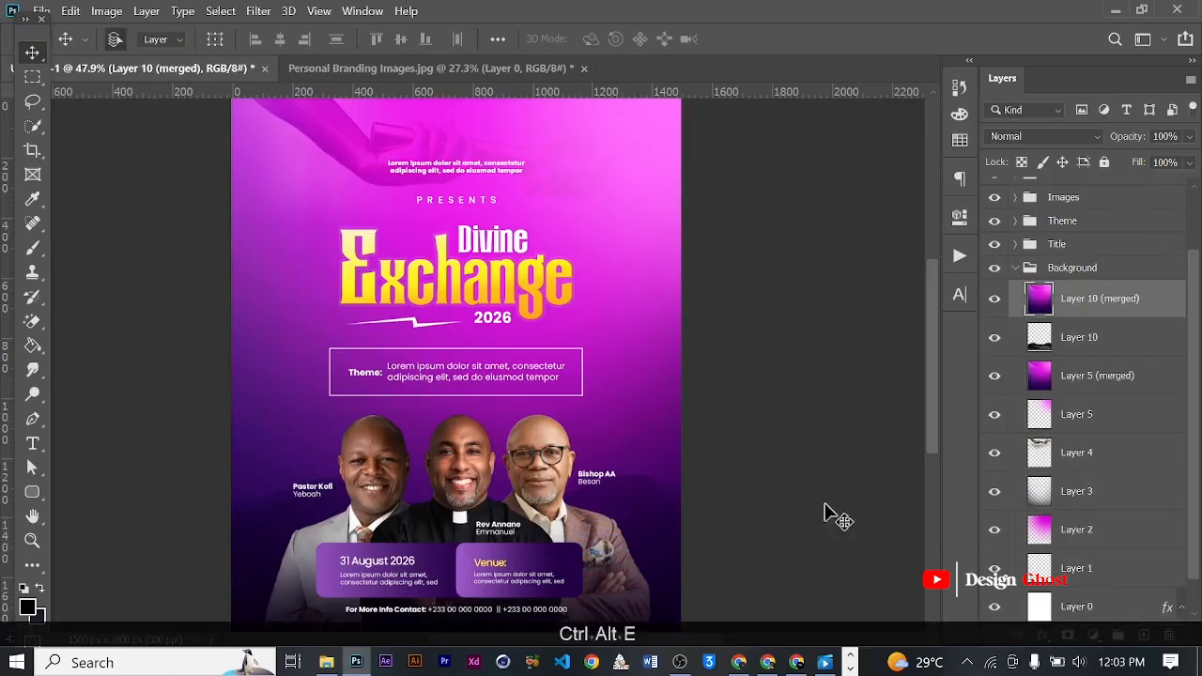
# - Apply a Camera Raw grain effect with amount 60 and size 30 to the top merged background layer
pyautogui.scroll(-1, 431, 410)
pyautogui.hotkey('ctrl', 'shift', 'a')
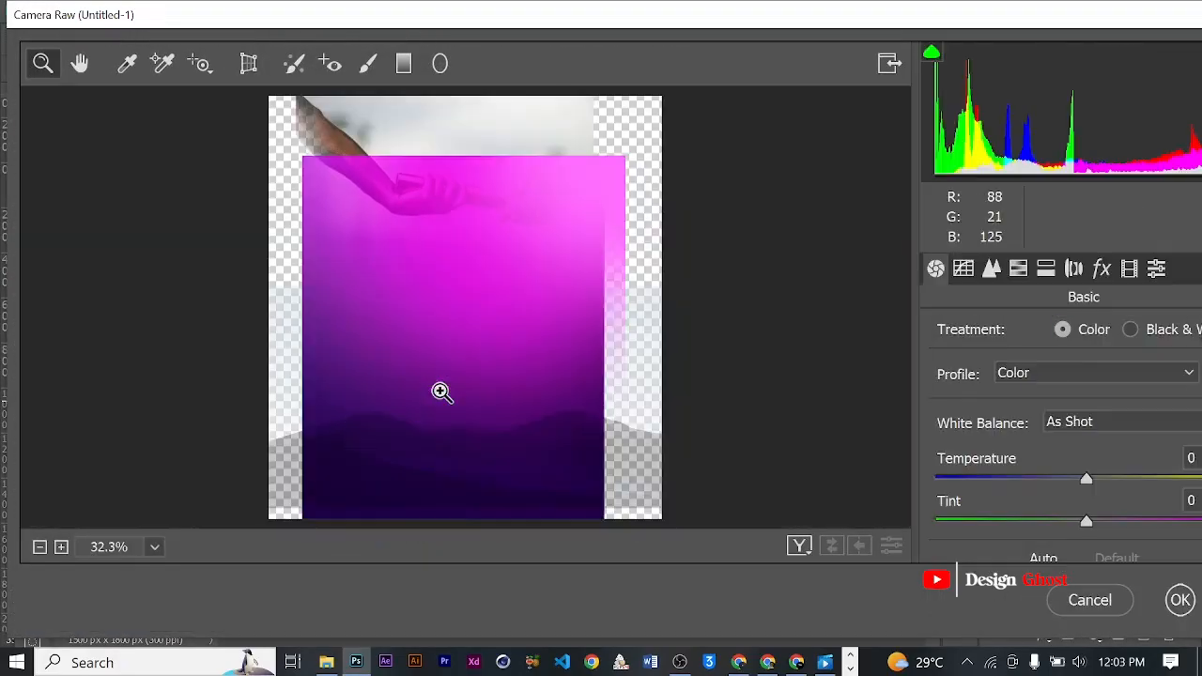
pyautogui.moveTo(779, 15); pyautogui.dragTo(740, 20)
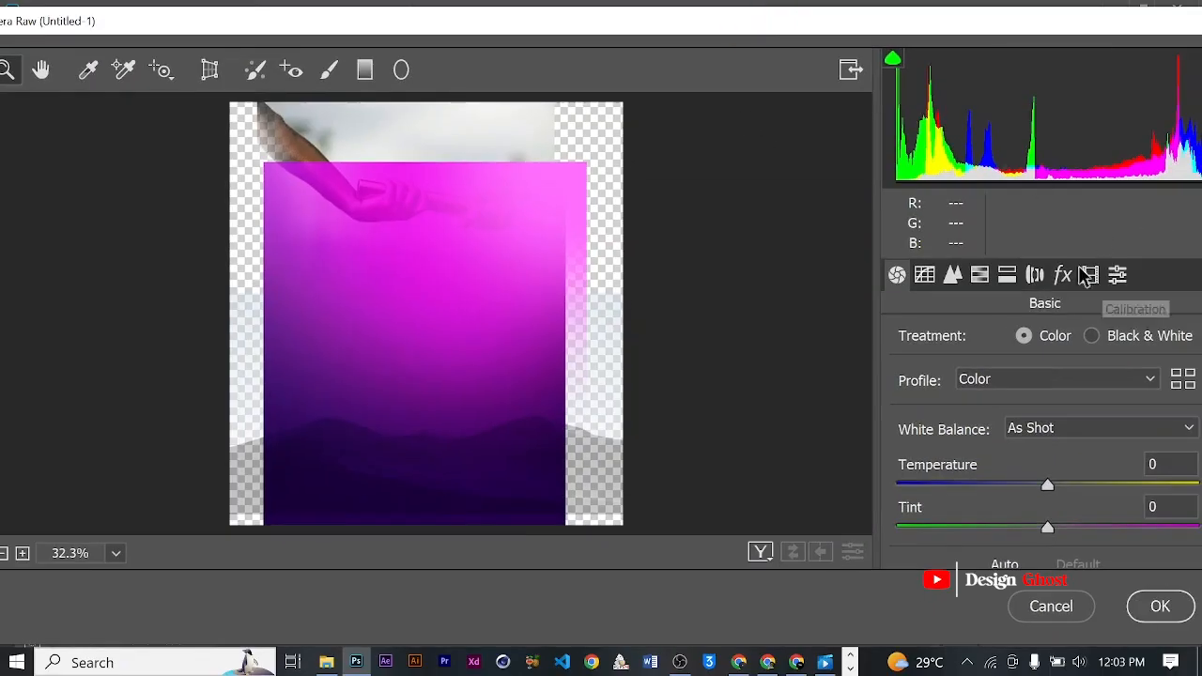
pyautogui.click(1063, 275)
pyautogui.click(976, 387)
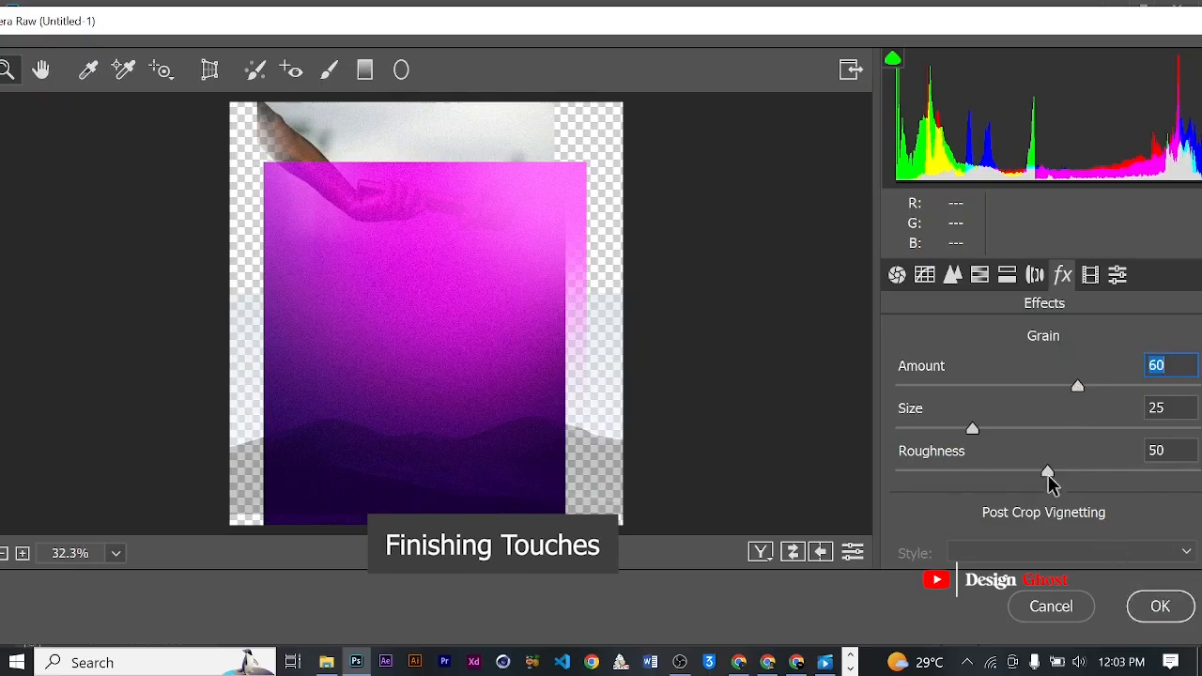
pyautogui.click(986, 429)
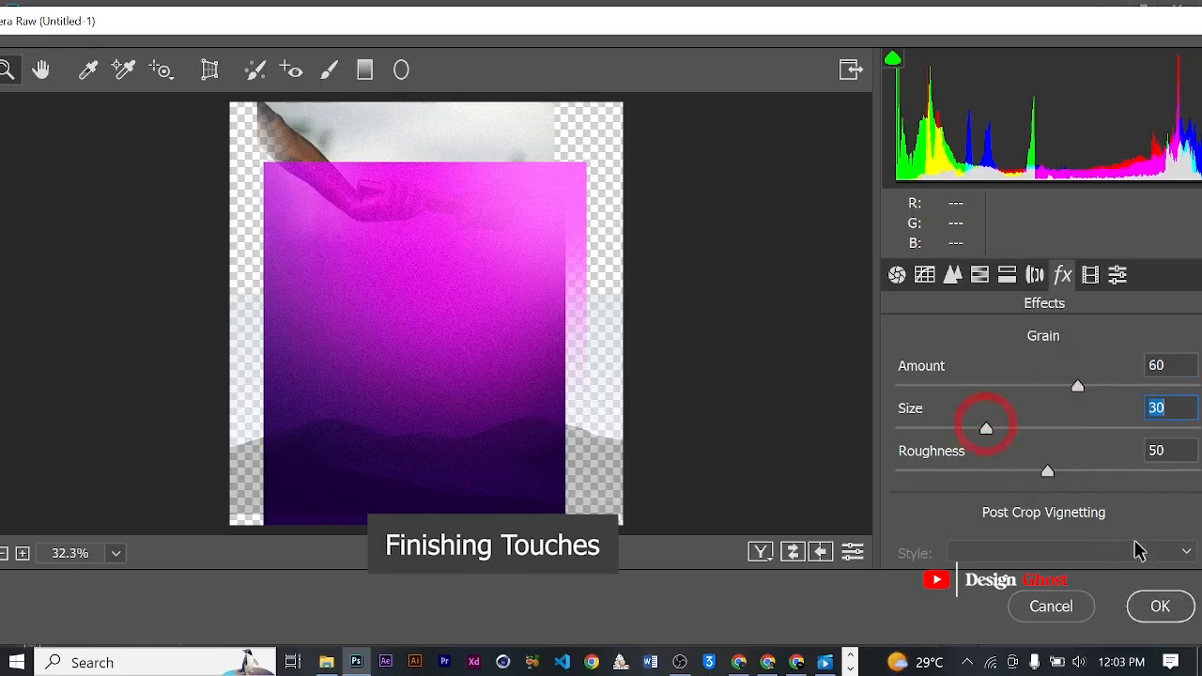
pyautogui.click(1153, 608)
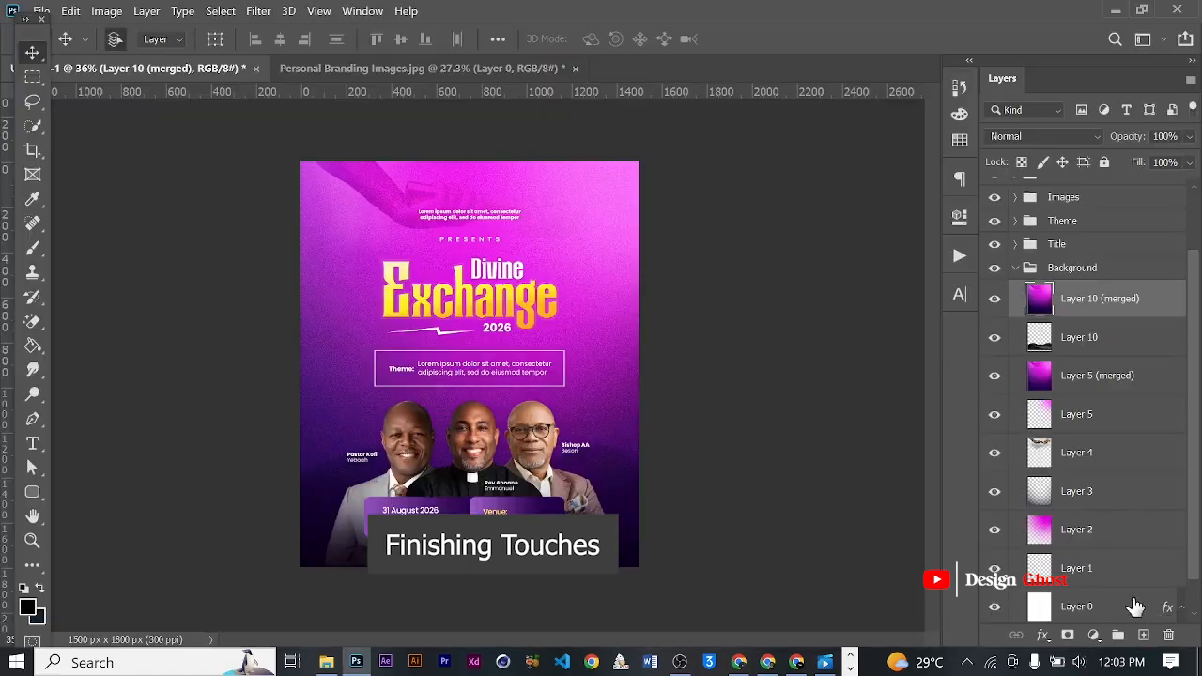
# - Examine the background grain around the title, theme box and ministers, and across the whole flyer
pyautogui.scroll(5, 497, 347)
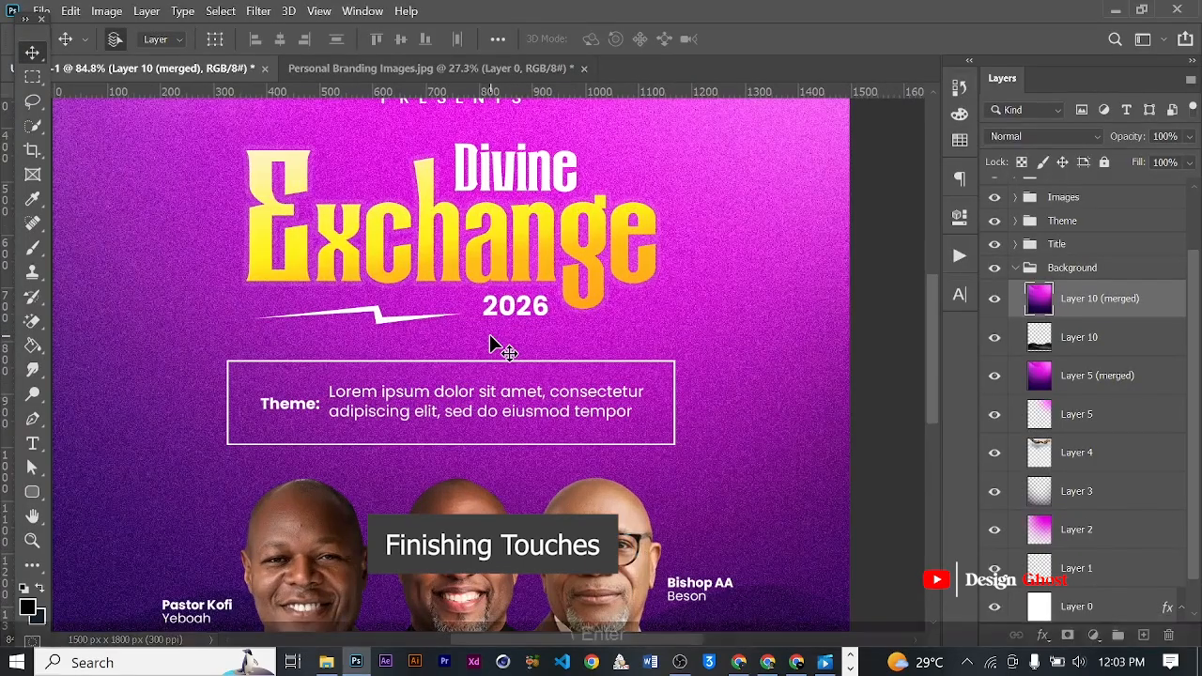
pyautogui.hotkey('ctrl', '0')
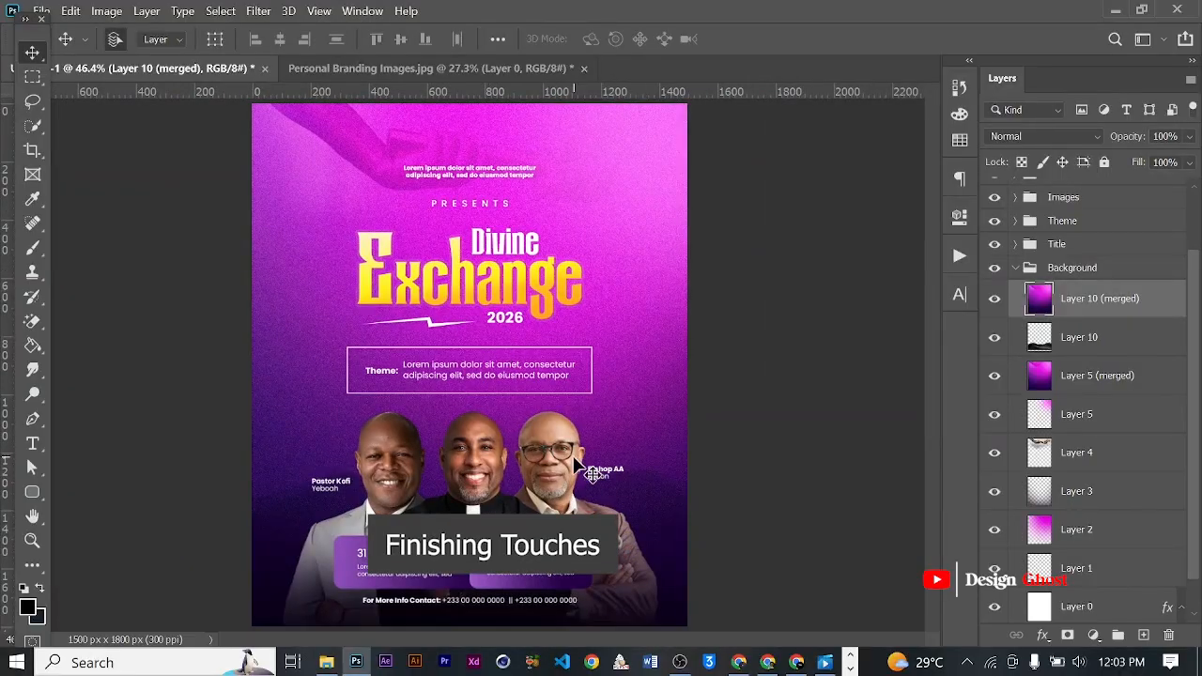
pyautogui.scroll(5, 571, 456)
pyautogui.moveTo(565, 454); pyautogui.dragTo(569, 369)
pyautogui.scroll(-3, 567, 369)
pyautogui.scroll(-2, 565, 369)
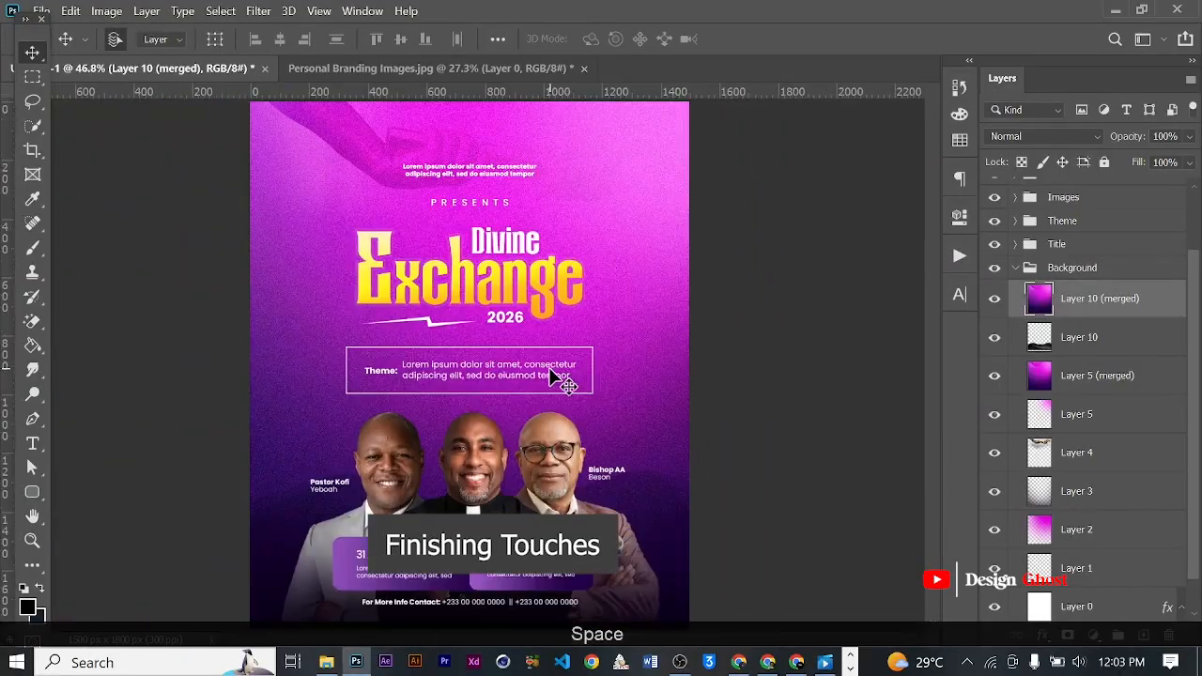
pyautogui.scroll(5, 552, 369)
pyautogui.moveTo(528, 466); pyautogui.dragTo(575, 335)
pyautogui.scroll(-1, 577, 340)
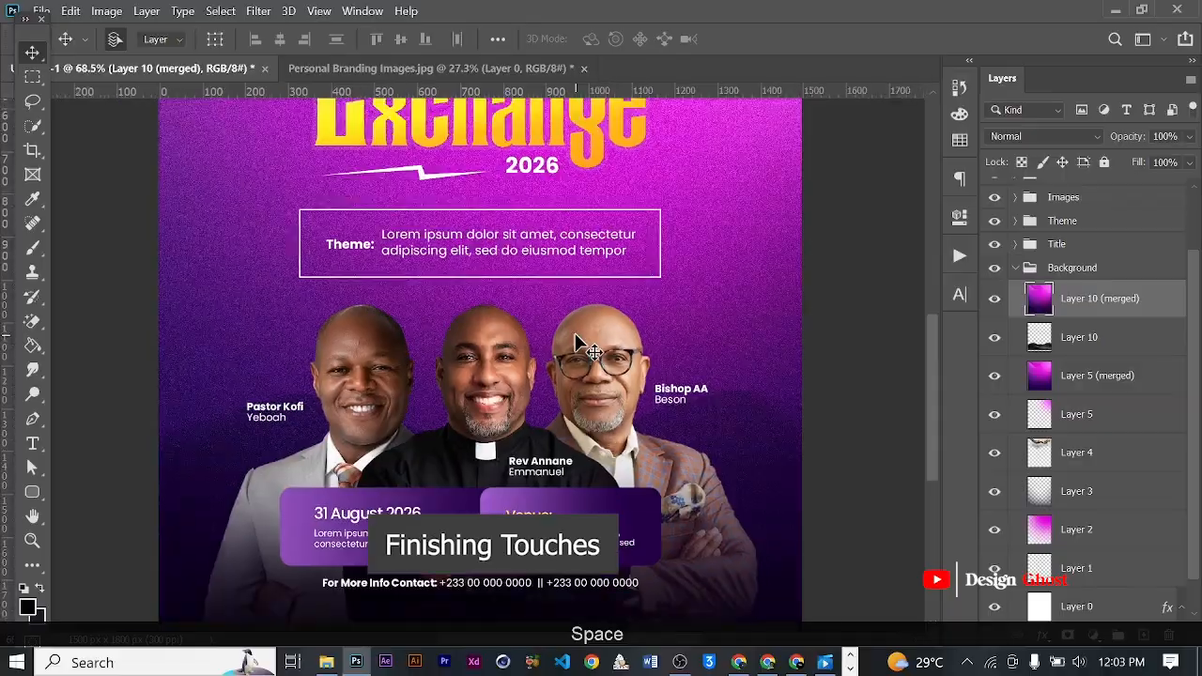
pyautogui.hotkey('ctrl', '0')
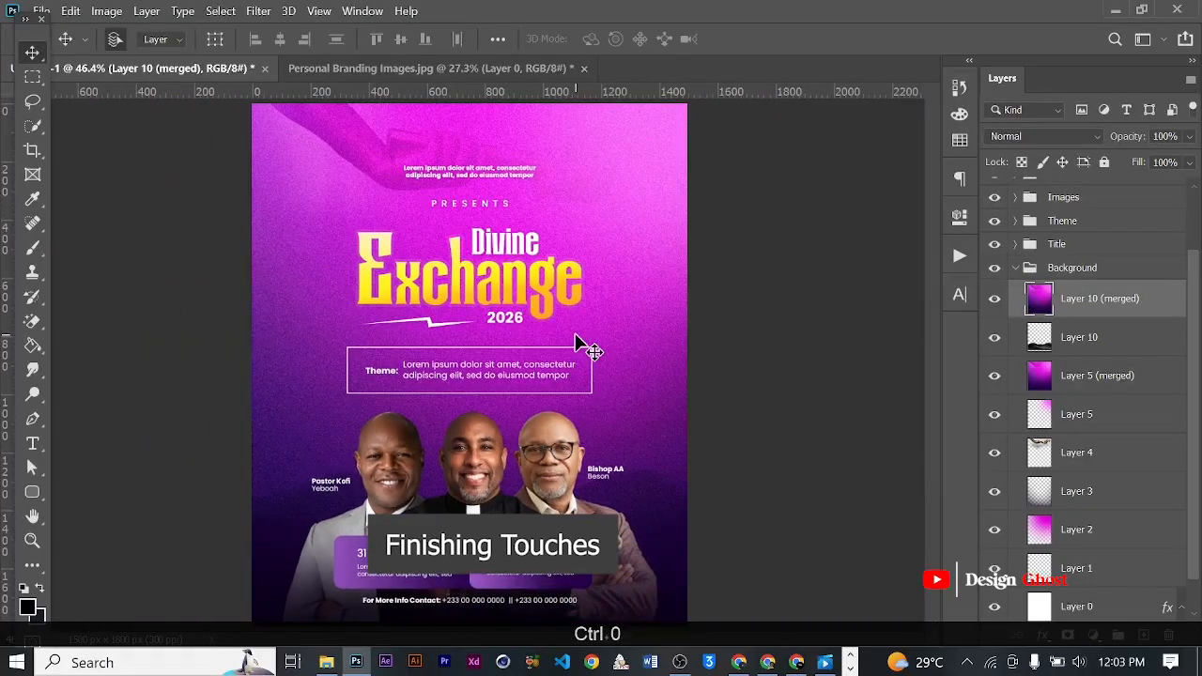
pyautogui.scroll(2, 328, 481)
pyautogui.scroll(4, 326, 477)
pyautogui.moveTo(372, 495); pyautogui.dragTo(378, 398)
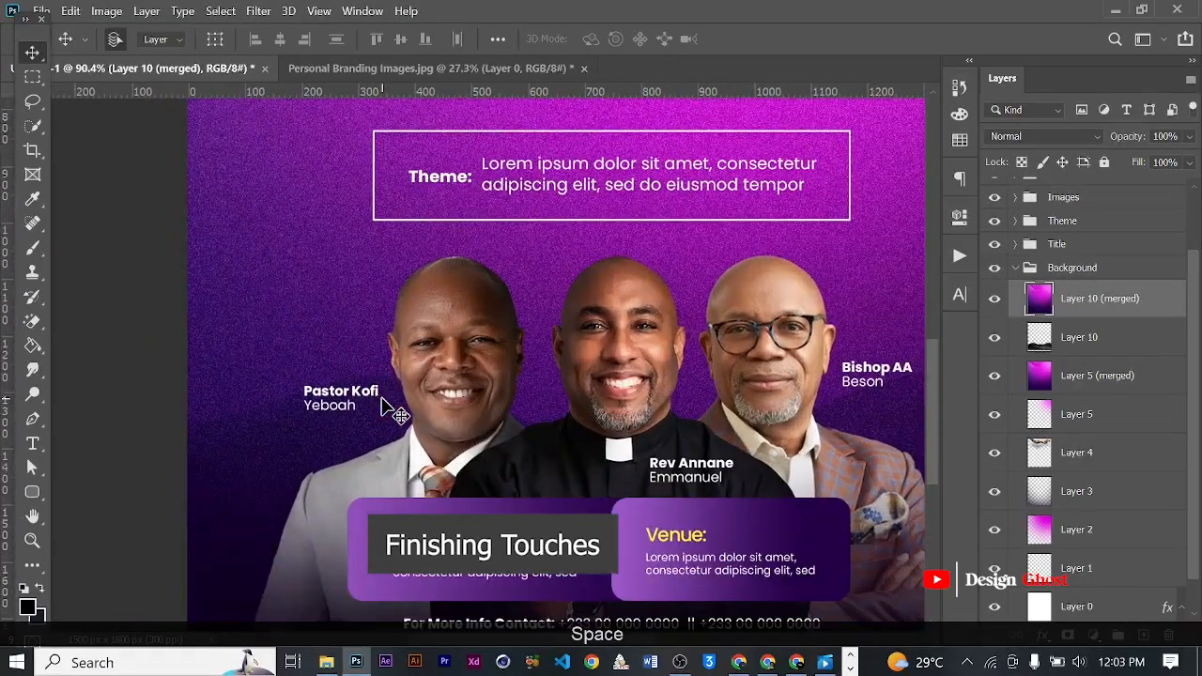
# - Add a "Guest" text layer in the Names group, just above the left minister's name
pyautogui.scroll(1, 379, 400)
pyautogui.click(32, 443)
pyautogui.scroll(2, 291, 336)
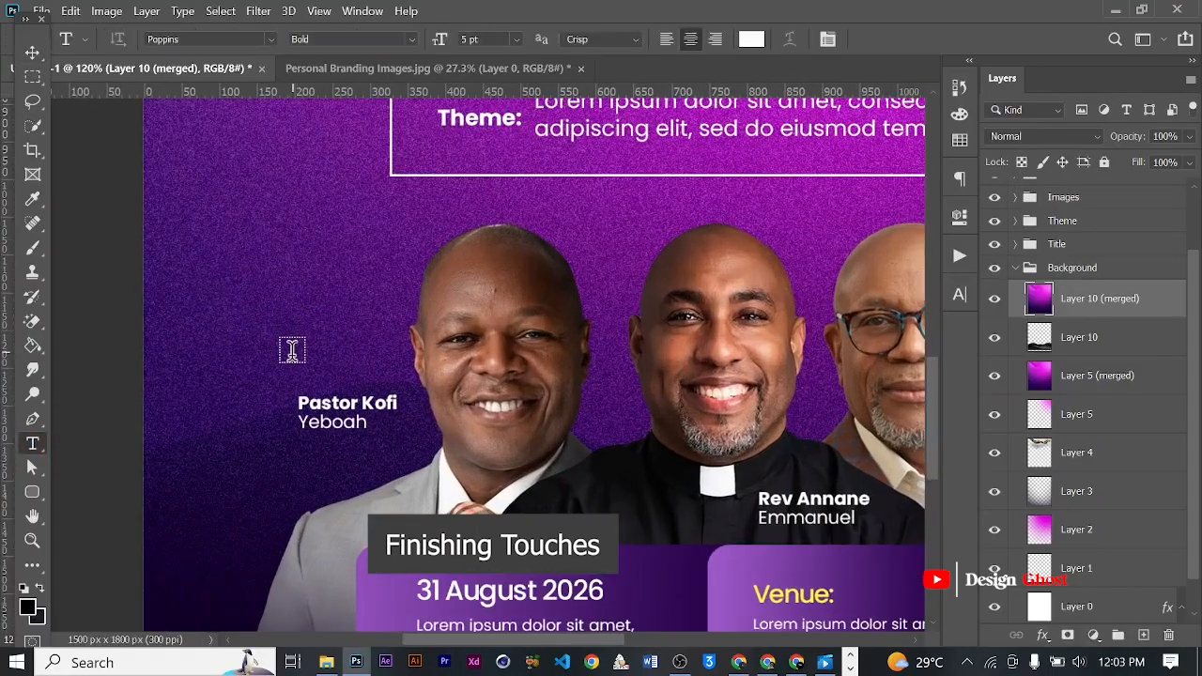
pyautogui.click(1017, 268)
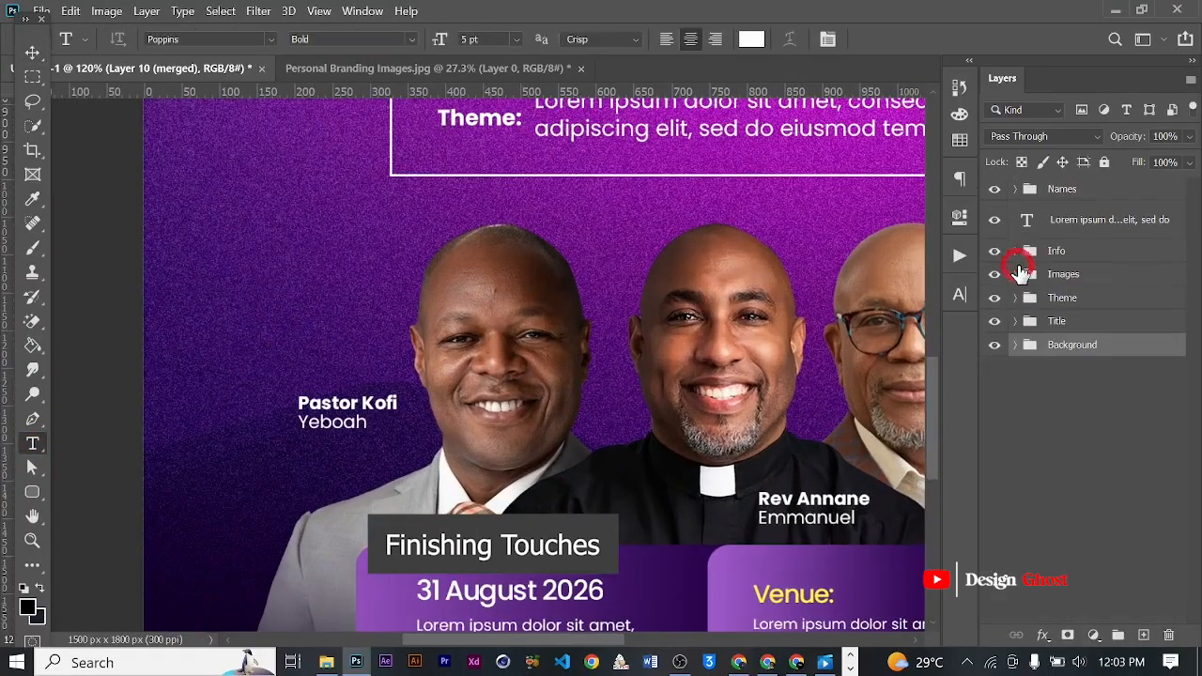
pyautogui.click(1015, 190)
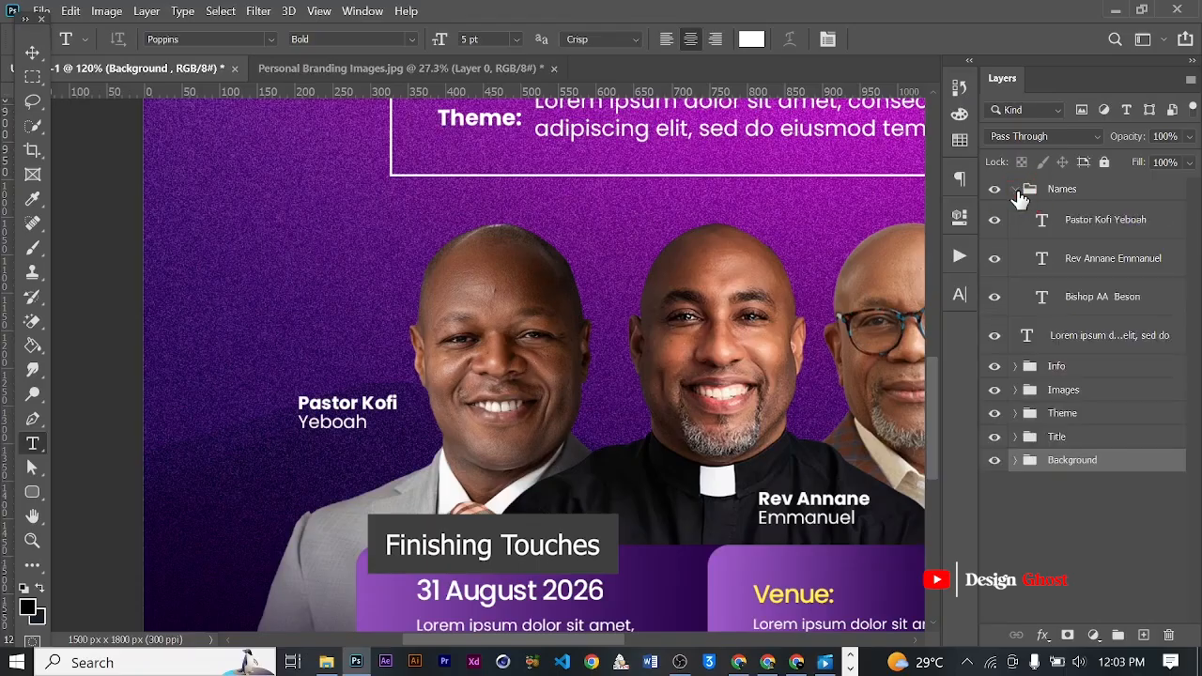
pyautogui.click(1082, 226)
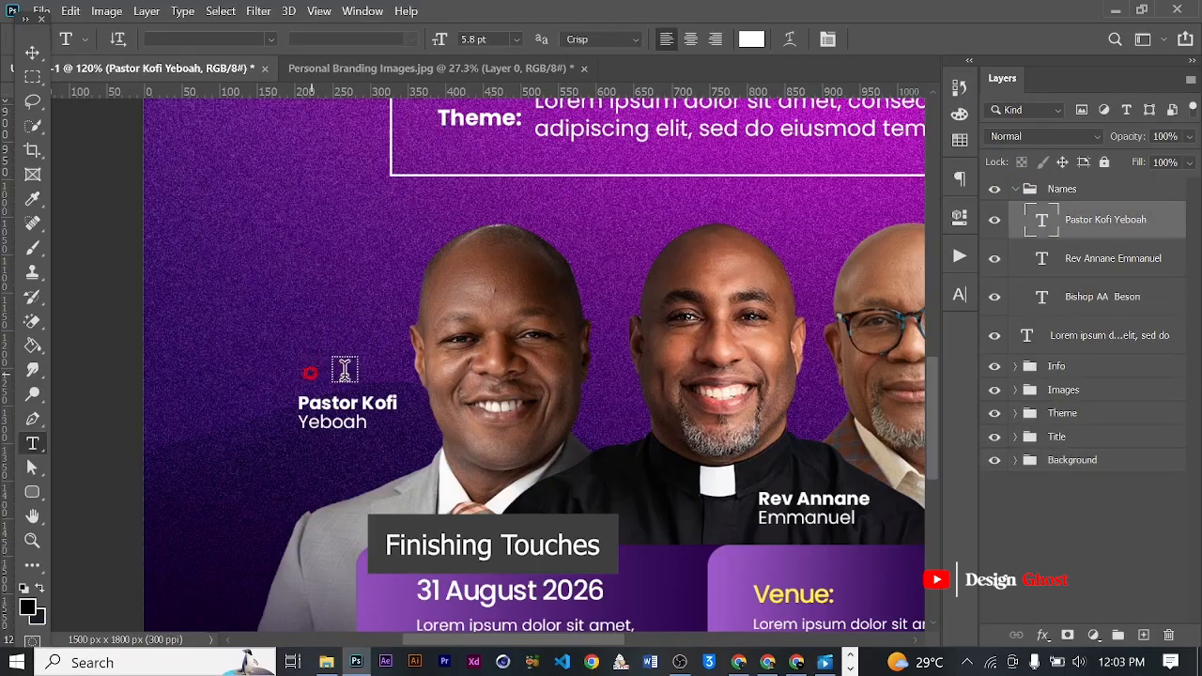
pyautogui.click(312, 368)
pyautogui.write('Ge')
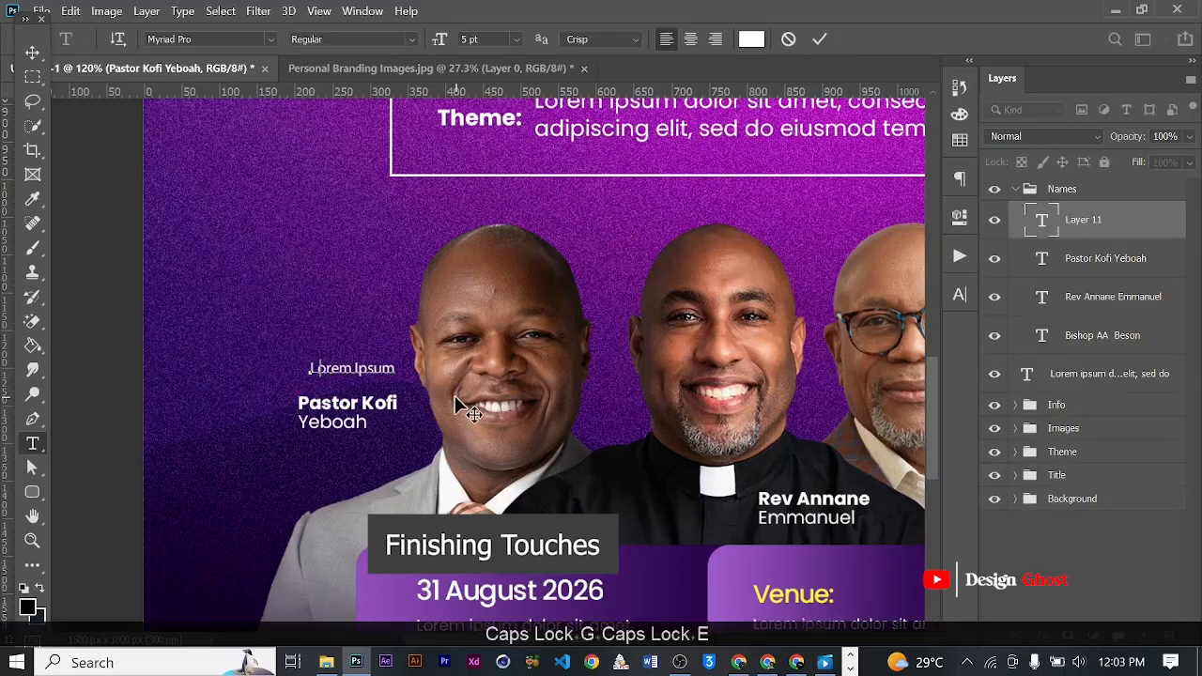
pyautogui.press('BackSpace')
pyautogui.write('uest')
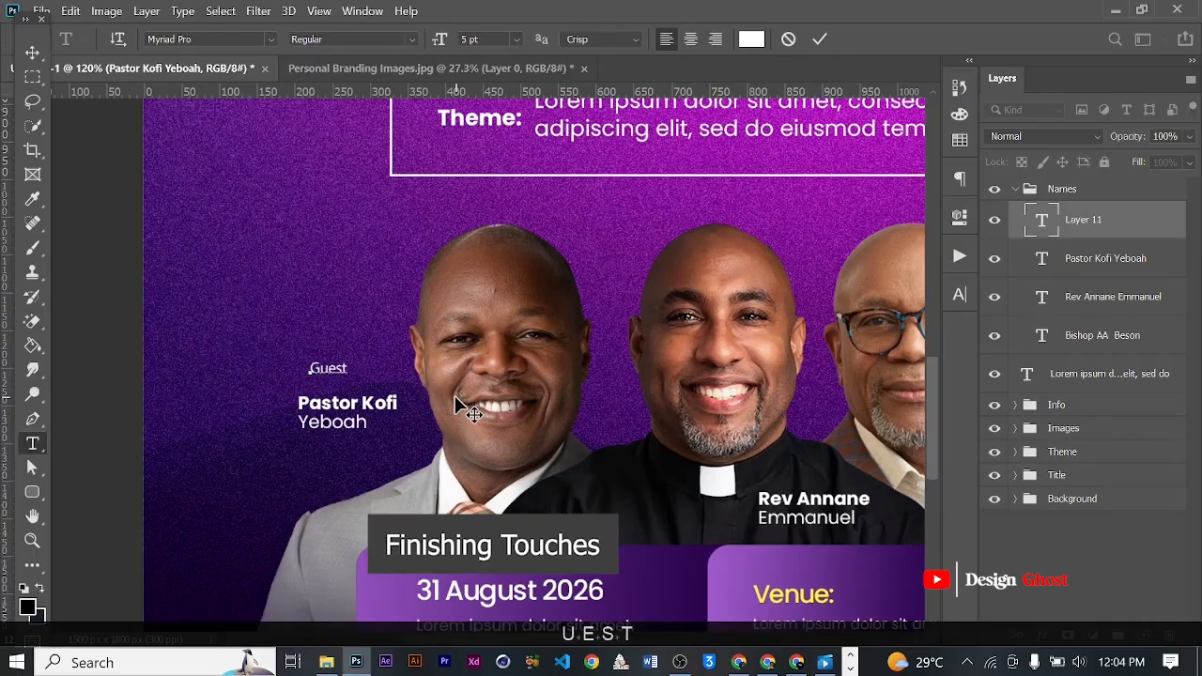
pyautogui.click(819, 38)
# - Set the "Guest" label's font to Autograf PERSONAL USE ONLY Regular
pyautogui.press('v')
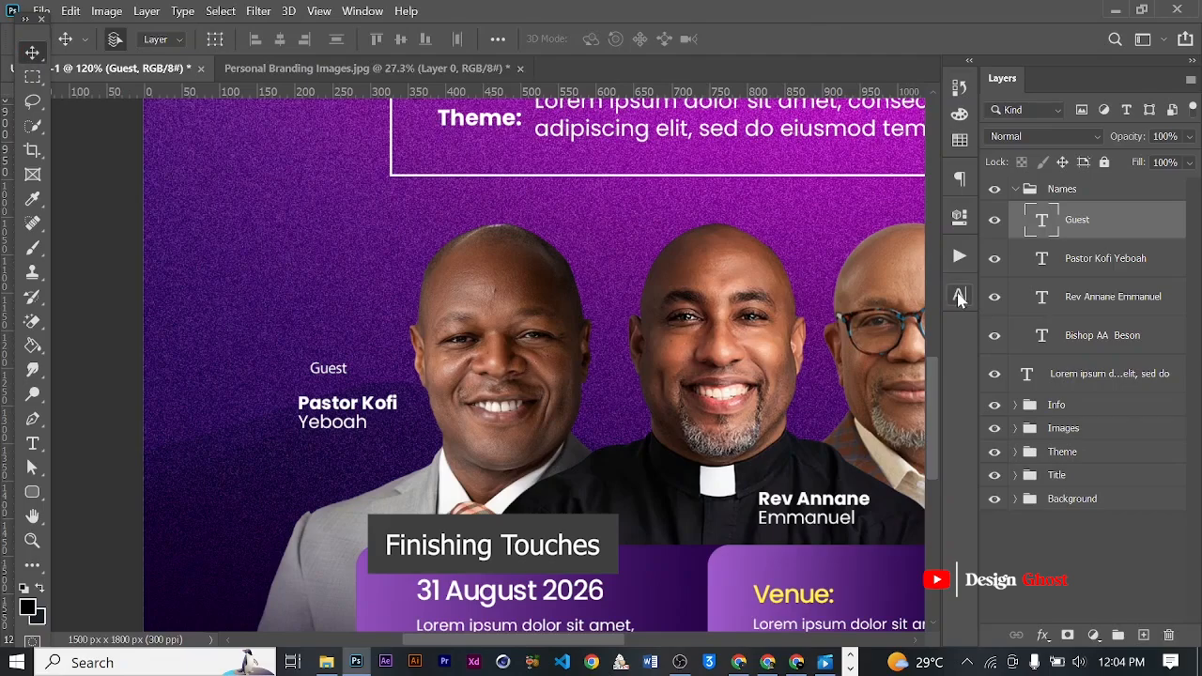
pyautogui.click(959, 297)
pyautogui.write('Au')
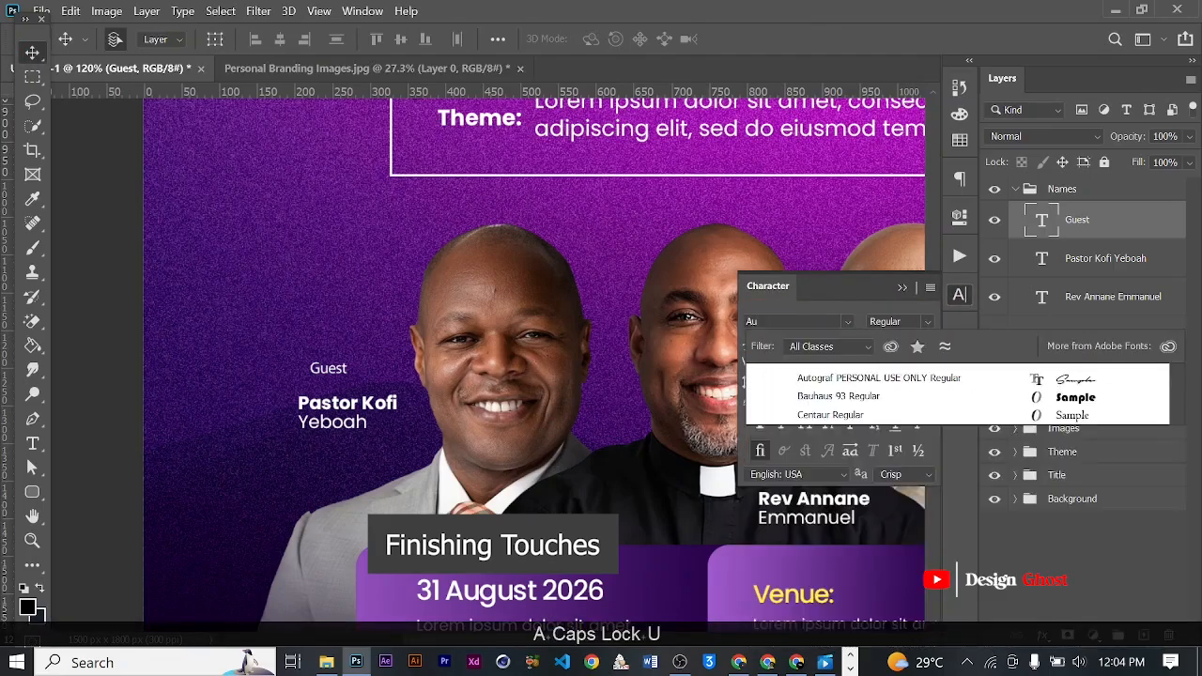
pyautogui.write('to')
pyautogui.click(845, 388)
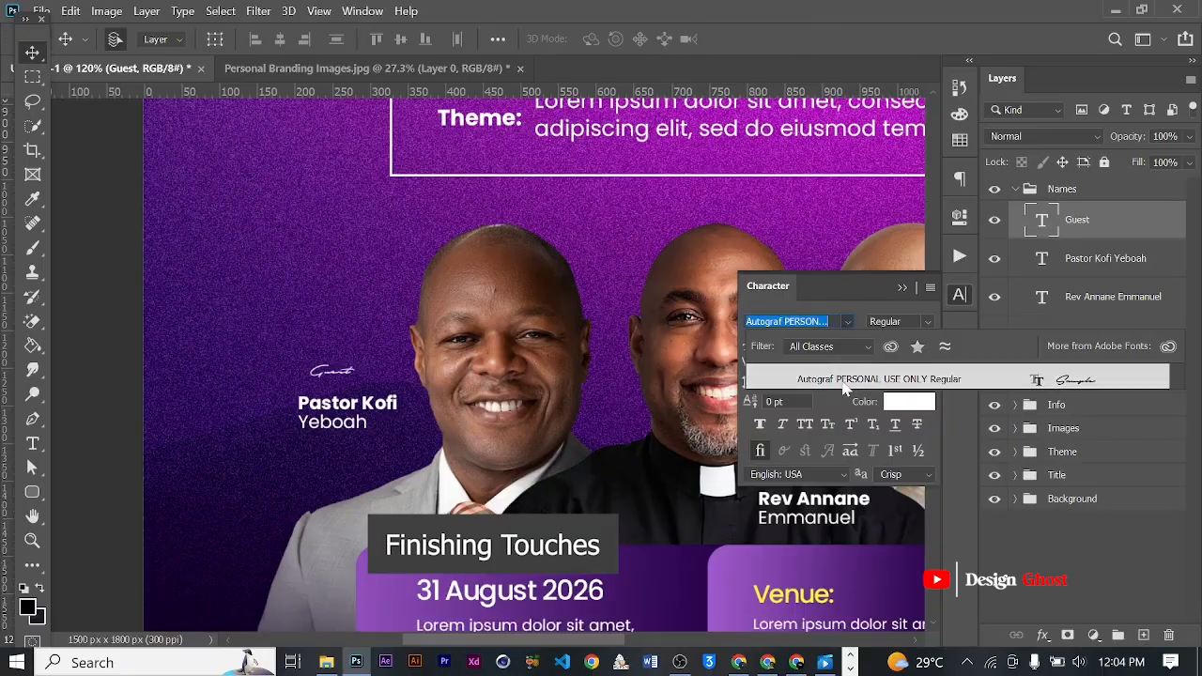
pyautogui.click(841, 380)
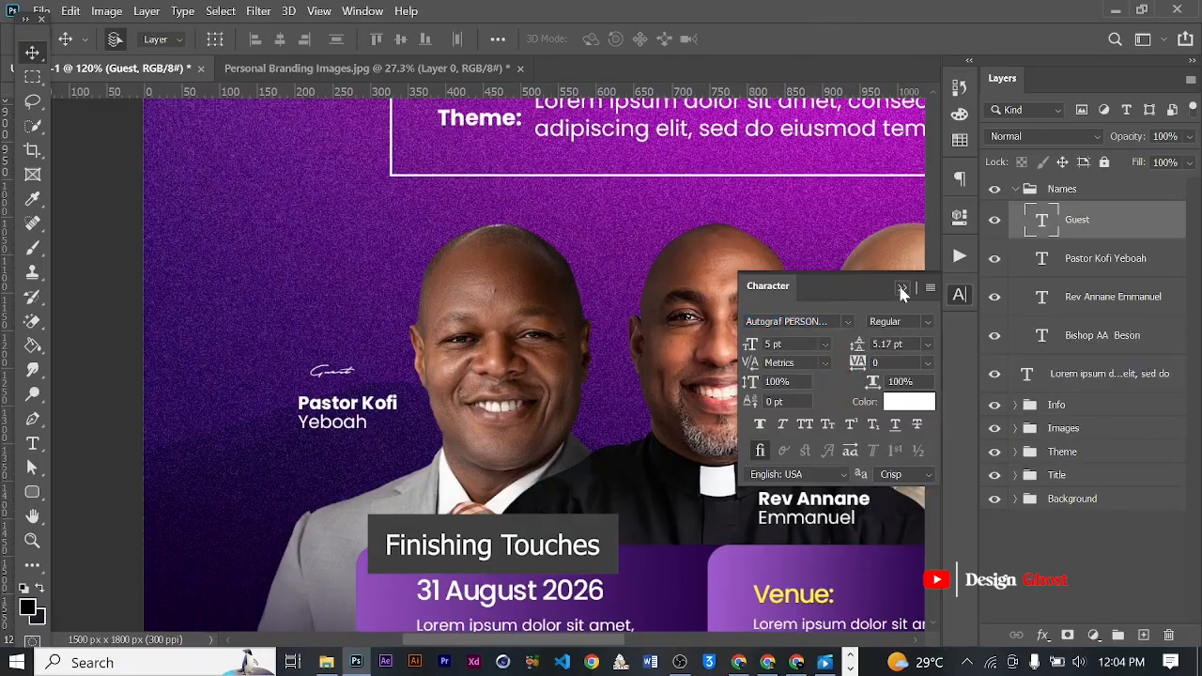
pyautogui.click(901, 289)
# - Scale the "Guest" label to about 195% and place it directly above the left minister's name
pyautogui.scroll(3, 328, 427)
pyautogui.hotkey('ctrl', 't')
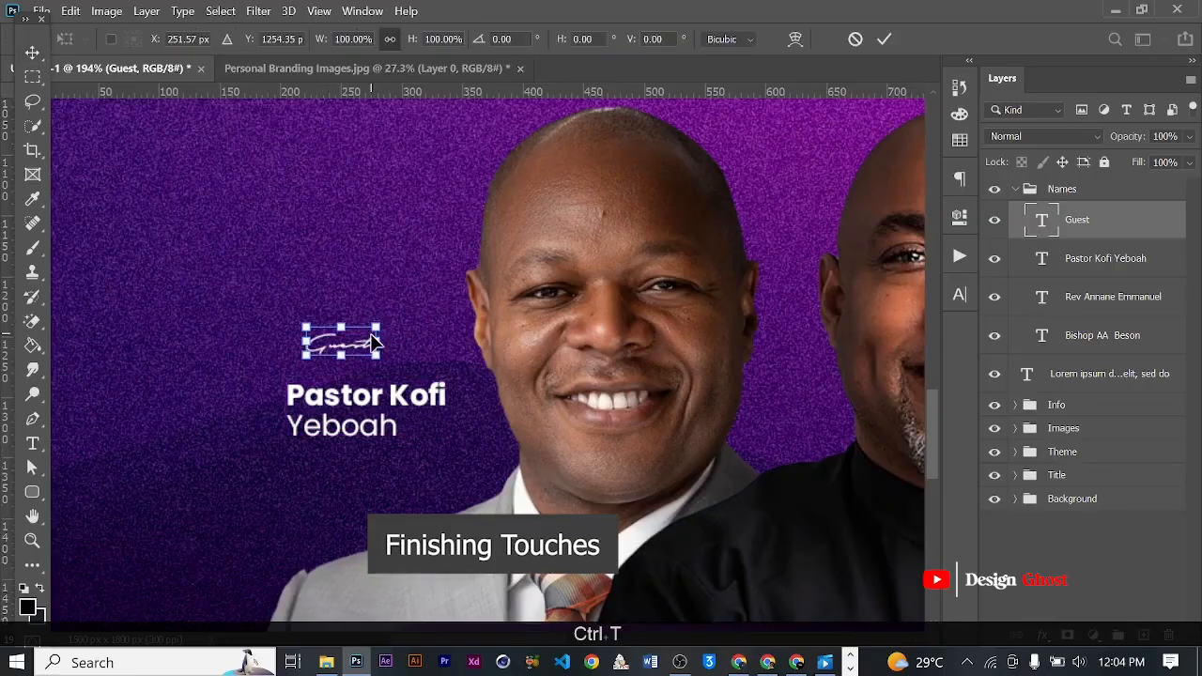
pyautogui.moveTo(380, 330); pyautogui.dragTo(388, 357)
pyautogui.press('Return')
pyautogui.hotkey('ctrl', '0')
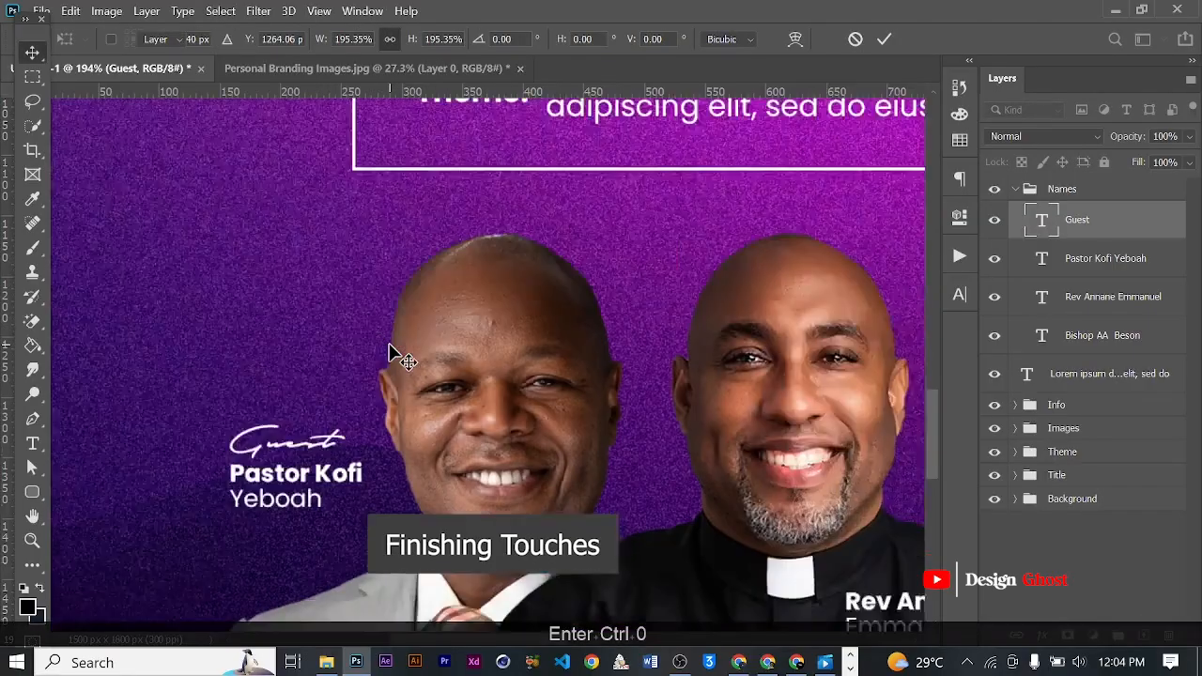
# - Duplicate the "Guest" label above the right minister's name and nudge it slightly up and left
pyautogui.scroll(3, 355, 406)
pyautogui.moveTo(550, 456)
pyautogui.mouseDown()
pyautogui.moveTo(443, 360)
pyautogui.moveTo(378, 343)
pyautogui.mouseUp()
pyautogui.moveTo(179, 372)
pyautogui.mouseDown()
pyautogui.moveTo(819, 343)
pyautogui.moveTo(794, 336)
pyautogui.mouseUp()
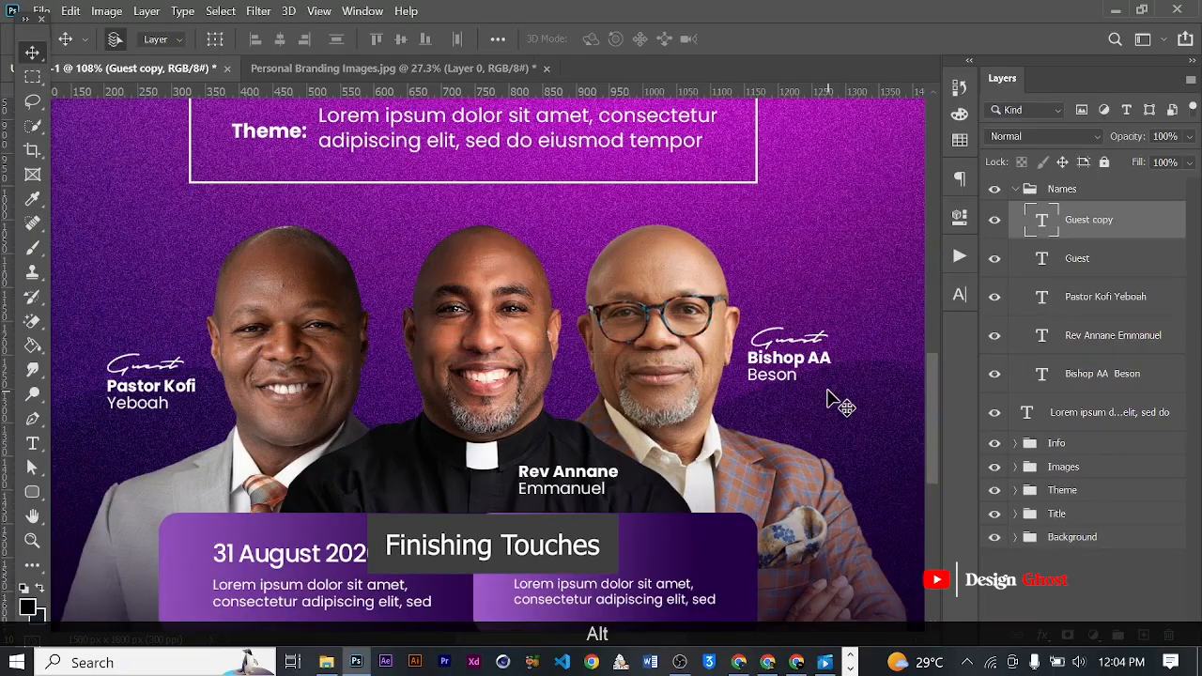
pyautogui.press('Up')
pyautogui.press('Up')
pyautogui.press('Left')
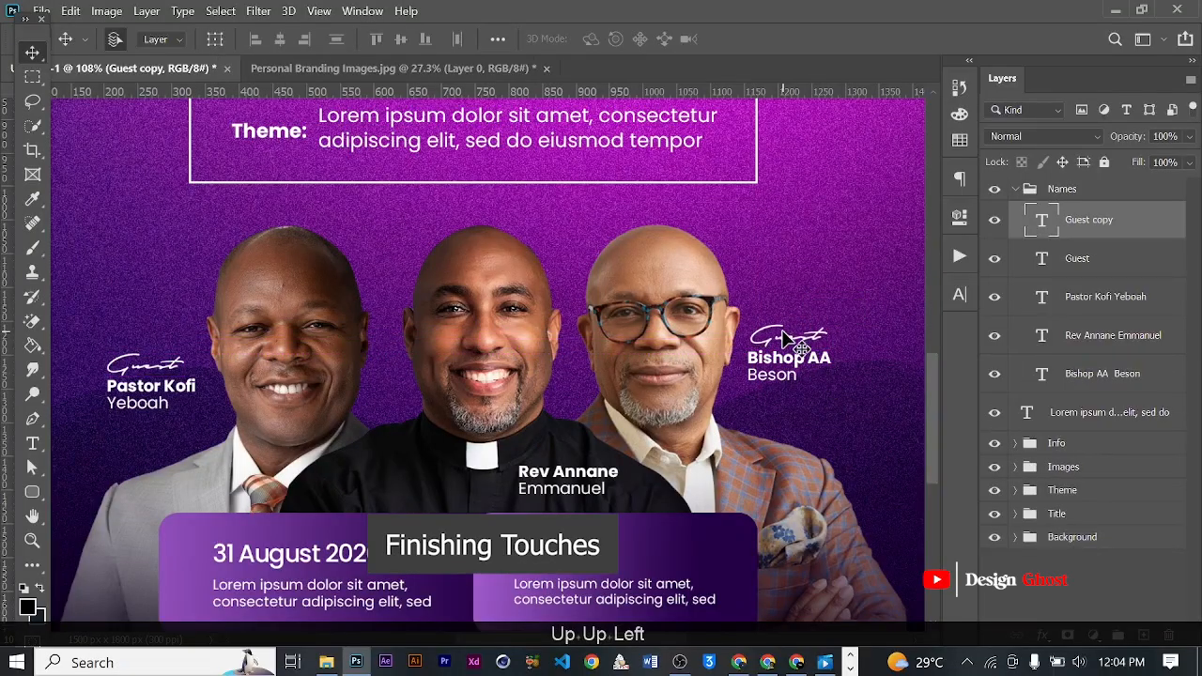
# - Duplicate the "Guest" label above the middle minister's name and change the copy's text to "Host"
pyautogui.moveTo(785, 340)
pyautogui.mouseDown()
pyautogui.moveTo(648, 427)
pyautogui.moveTo(552, 445)
pyautogui.mouseUp()
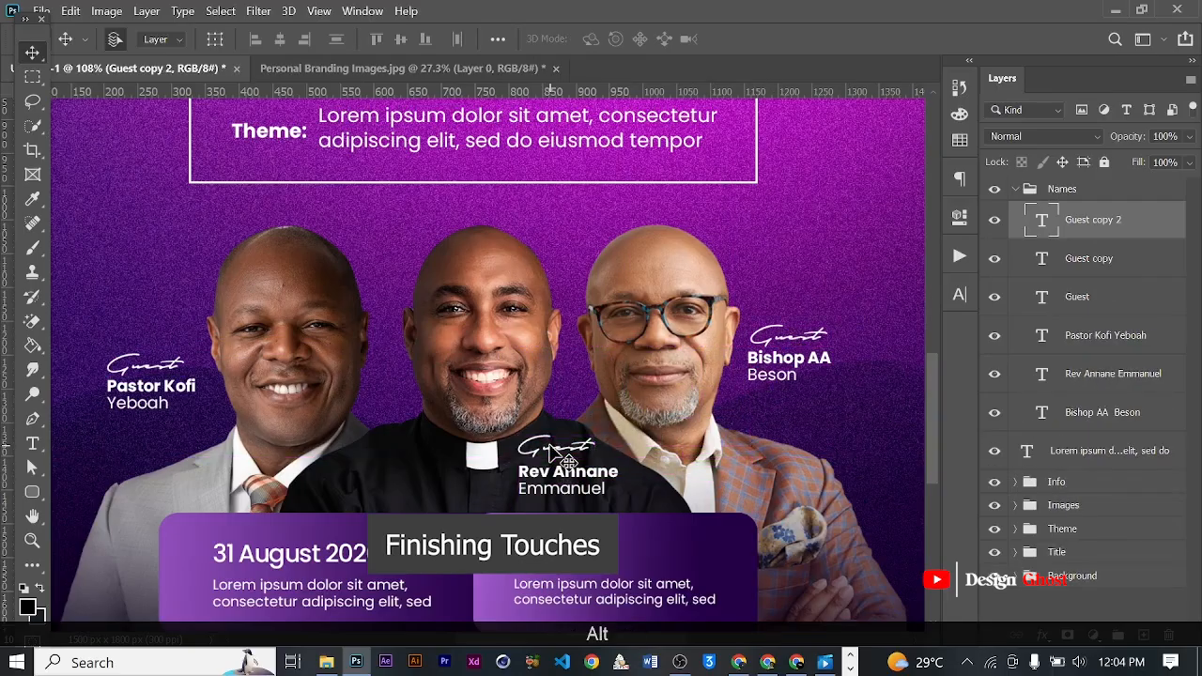
pyautogui.press('t')
pyautogui.click(550, 444)
pyautogui.hotkey('ctrl', 'a')
pyautogui.press('capslock')
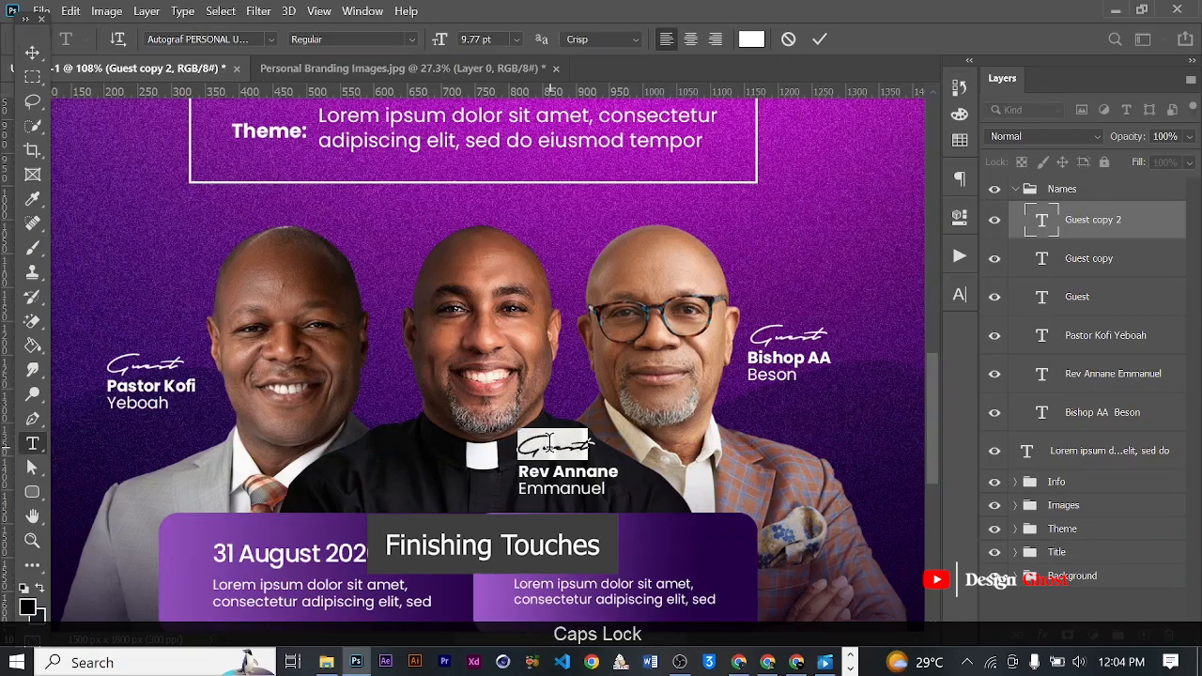
pyautogui.write('HOST')
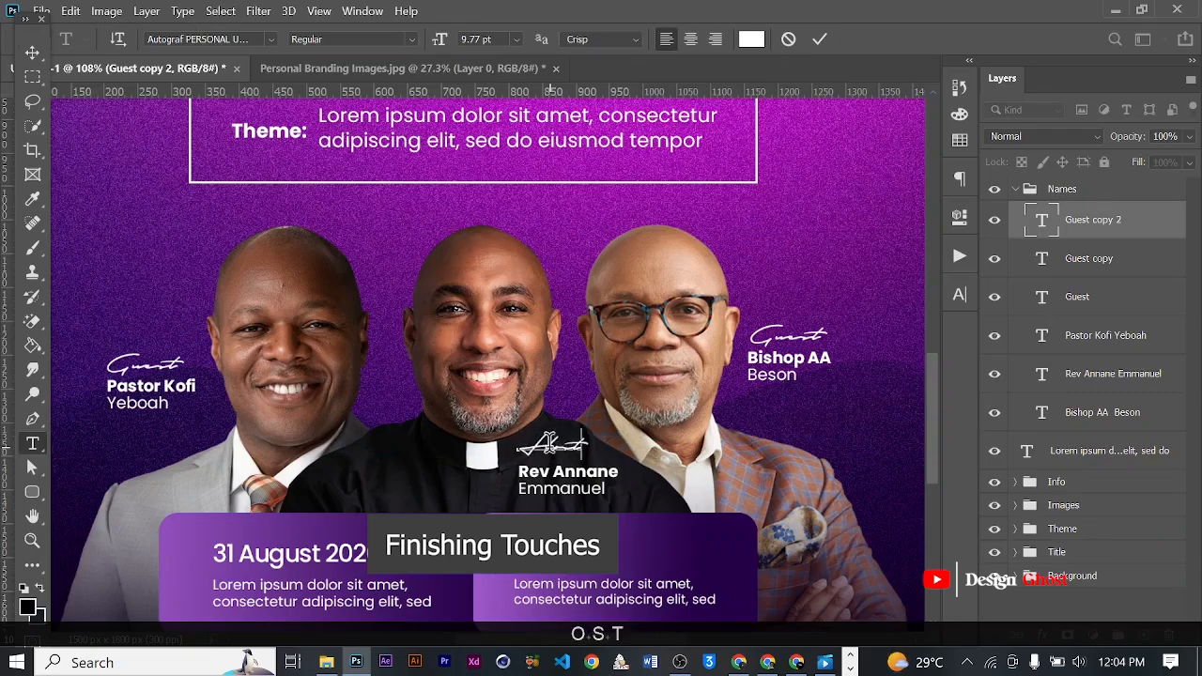
pyautogui.scroll(4, 574, 430)
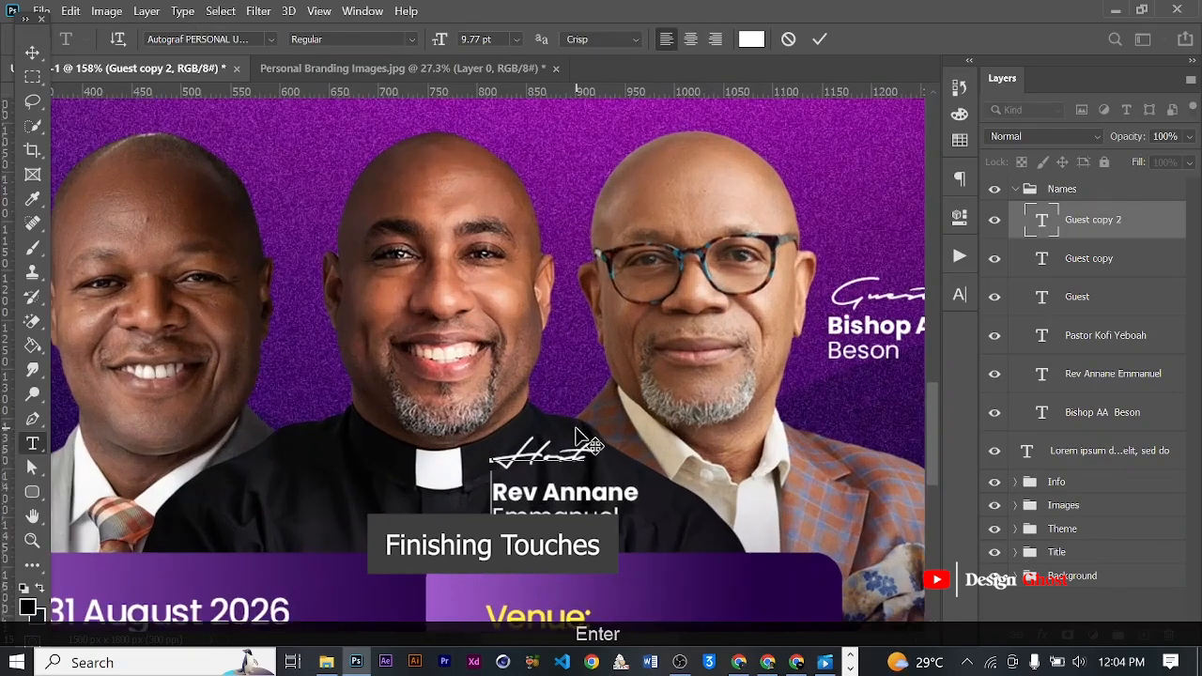
pyautogui.press('BackSpace')
pyautogui.click(819, 40)
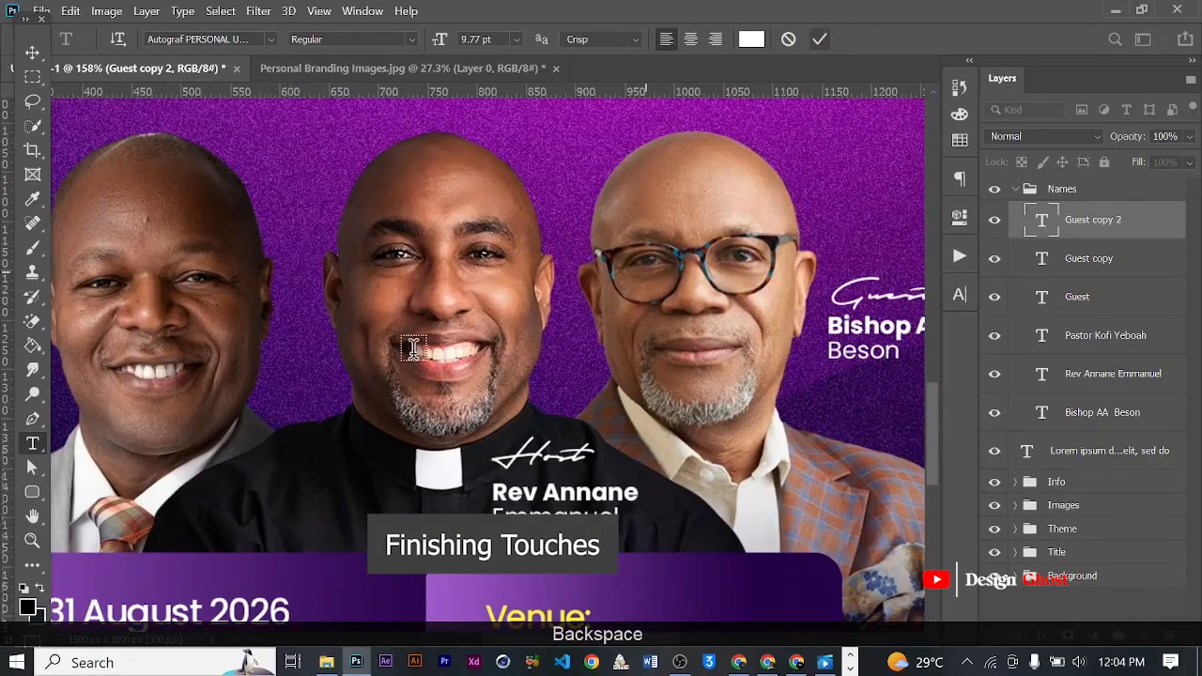
# - Nudge the "Host" label slightly down toward the middle minister's name
pyautogui.click(32, 54)
pyautogui.scroll(-3, 425, 359)
pyautogui.press('Down')
pyautogui.press('Down')
pyautogui.press('Down')
pyautogui.press('Down')
pyautogui.press('Down')
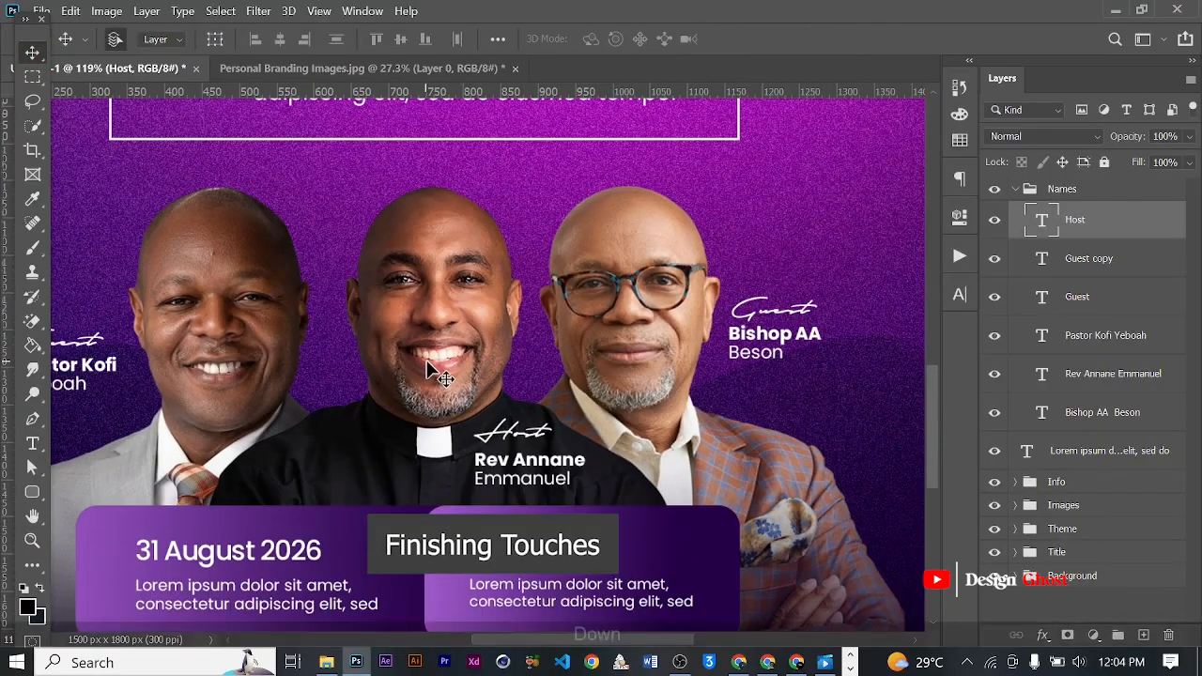
# - Collapse the Names group and stamp the three minister photo layers in the Images group into a new merged layer
pyautogui.scroll(-5, 587, 441)
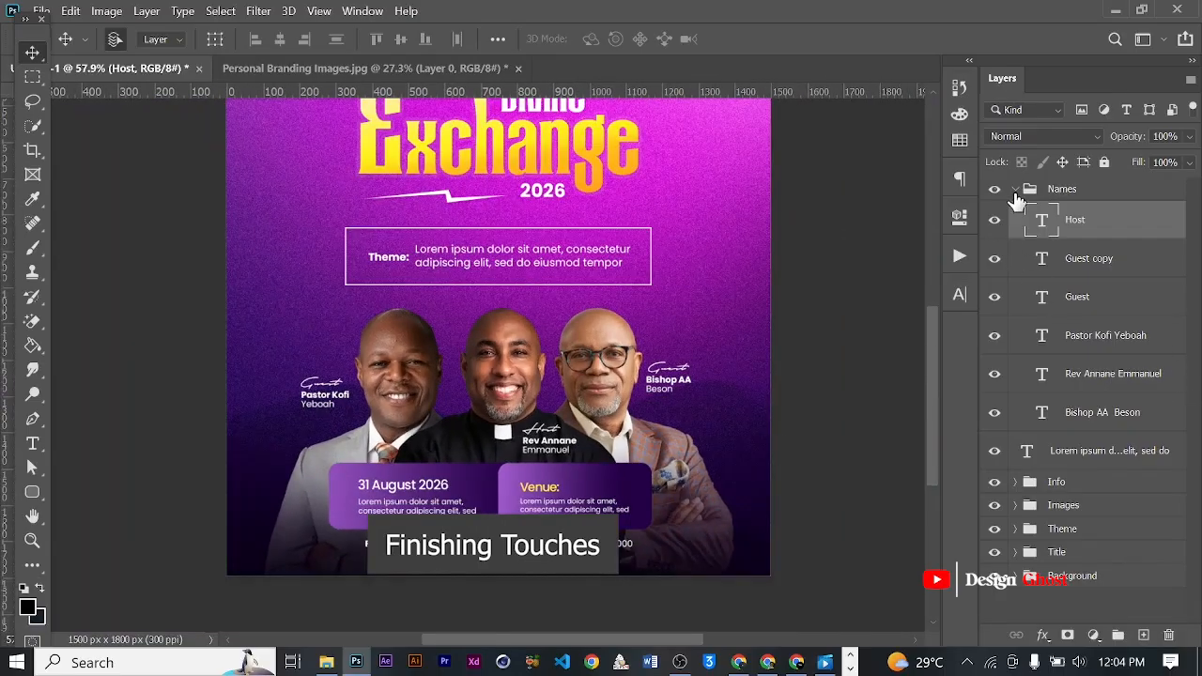
pyautogui.click(1015, 190)
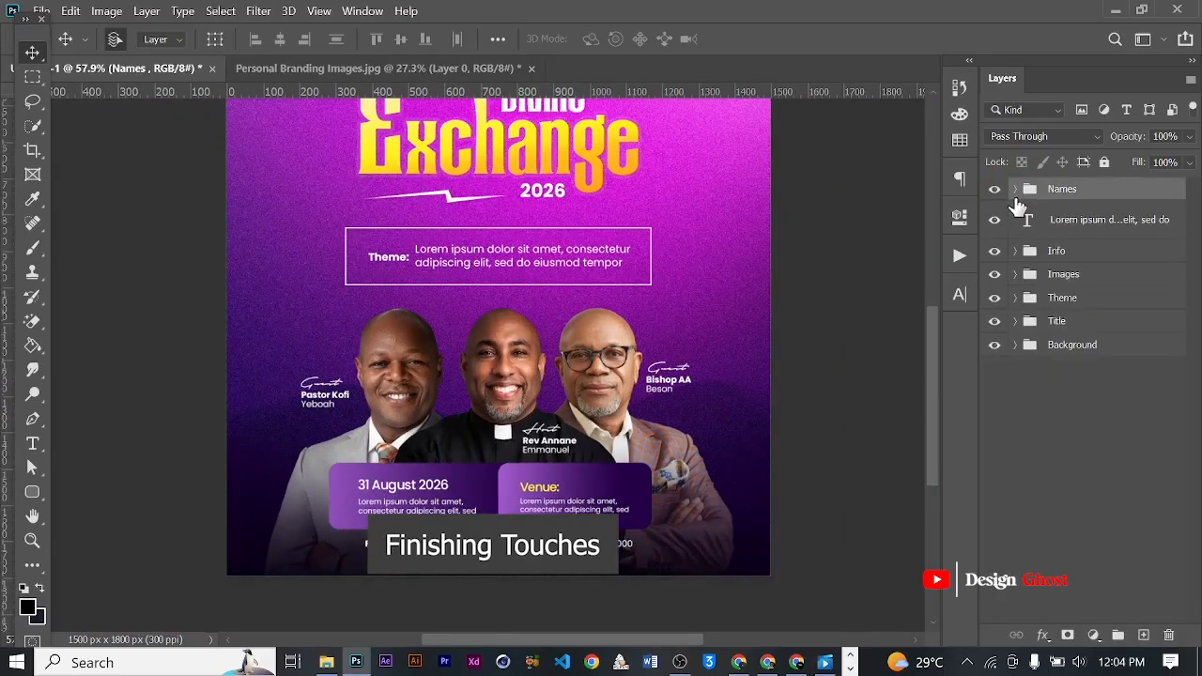
pyautogui.click(1015, 274)
pyautogui.click(1094, 312)
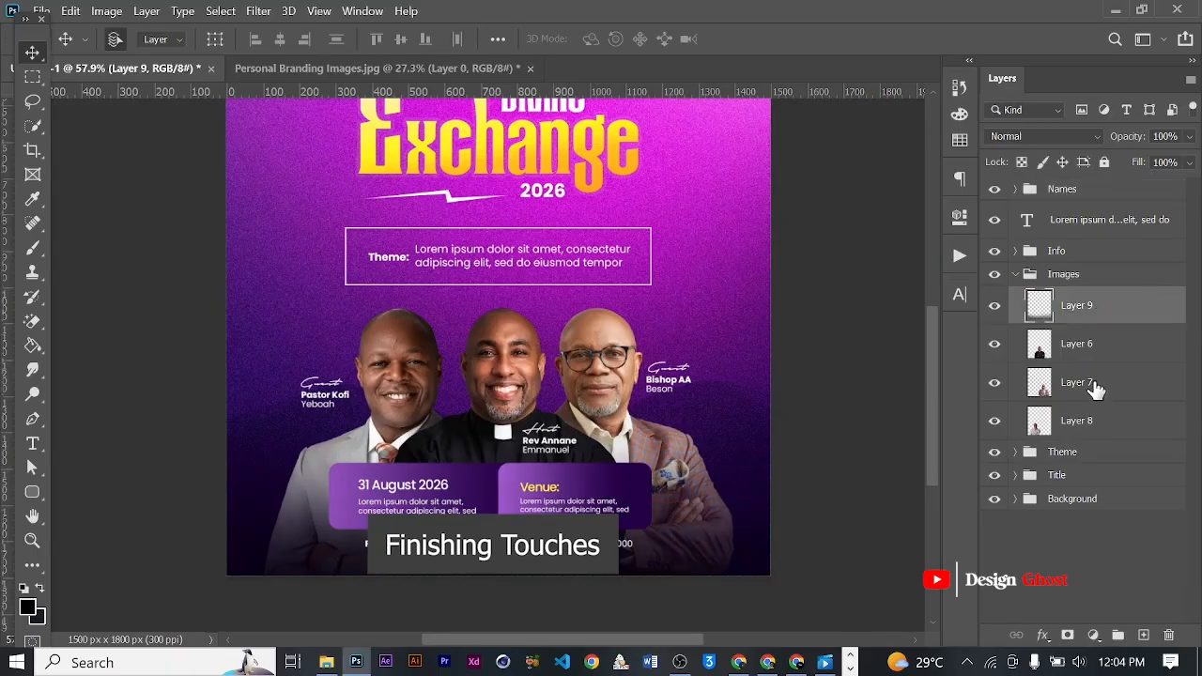
pyautogui.click(1090, 364)
pyautogui.keyDown('shift'); pyautogui.click(1080, 440); pyautogui.keyUp('shift')
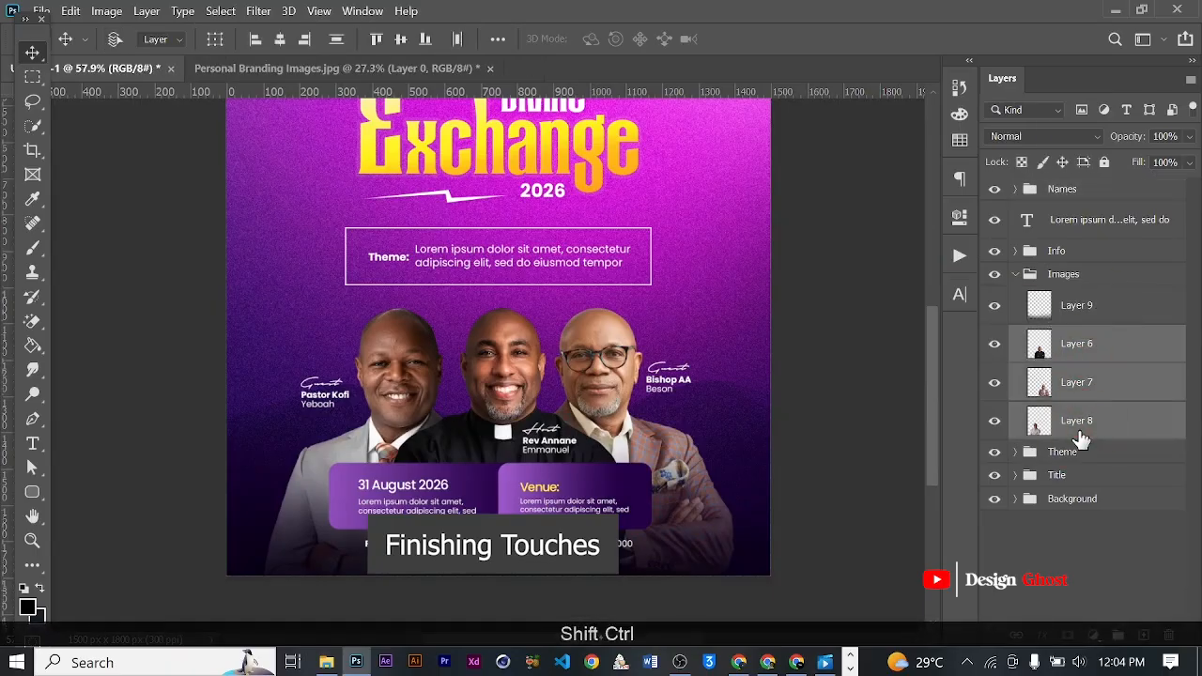
pyautogui.hotkey('ctrl', 'alt', 'e')
pyautogui.hotkey('ctrl', 'shift', 'a')
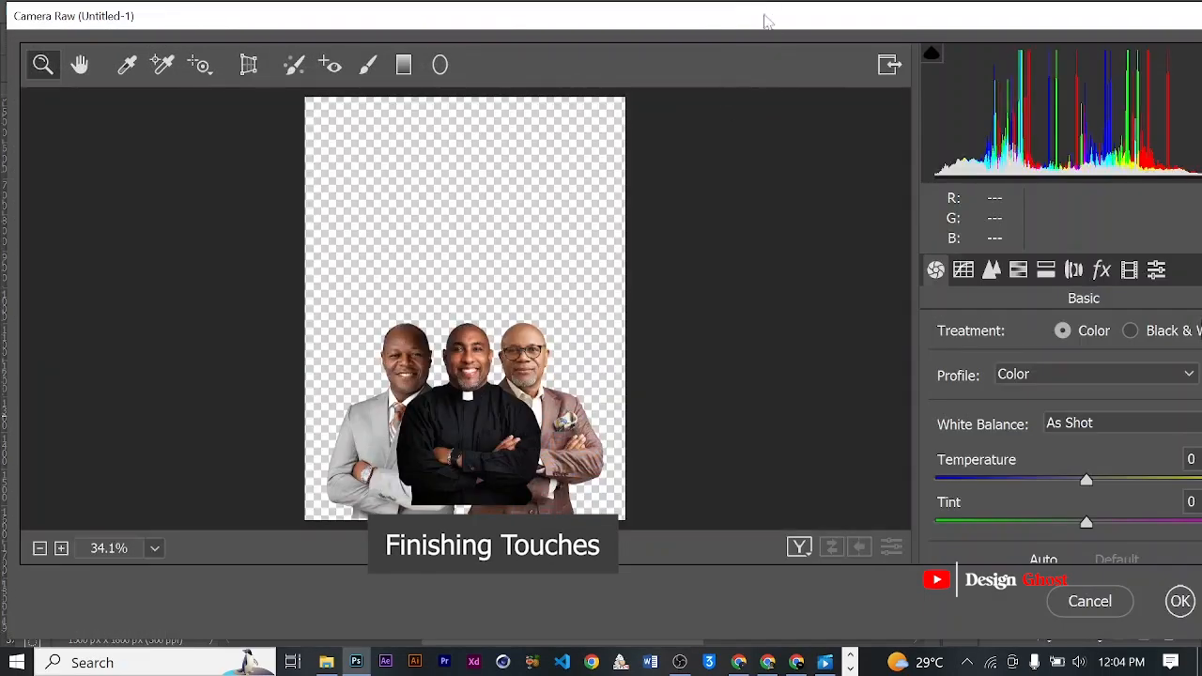
pyautogui.moveTo(765, 21); pyautogui.dragTo(637, 19)
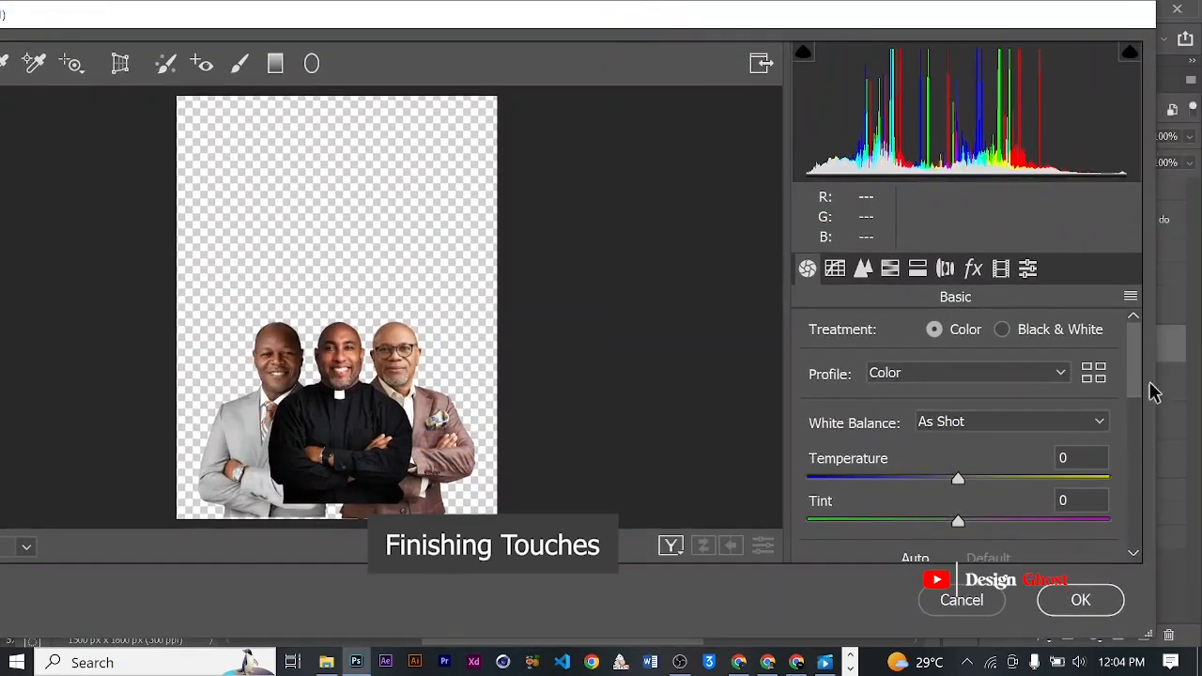
pyautogui.scroll(-1, 1136, 355)
pyautogui.click(1026, 269)
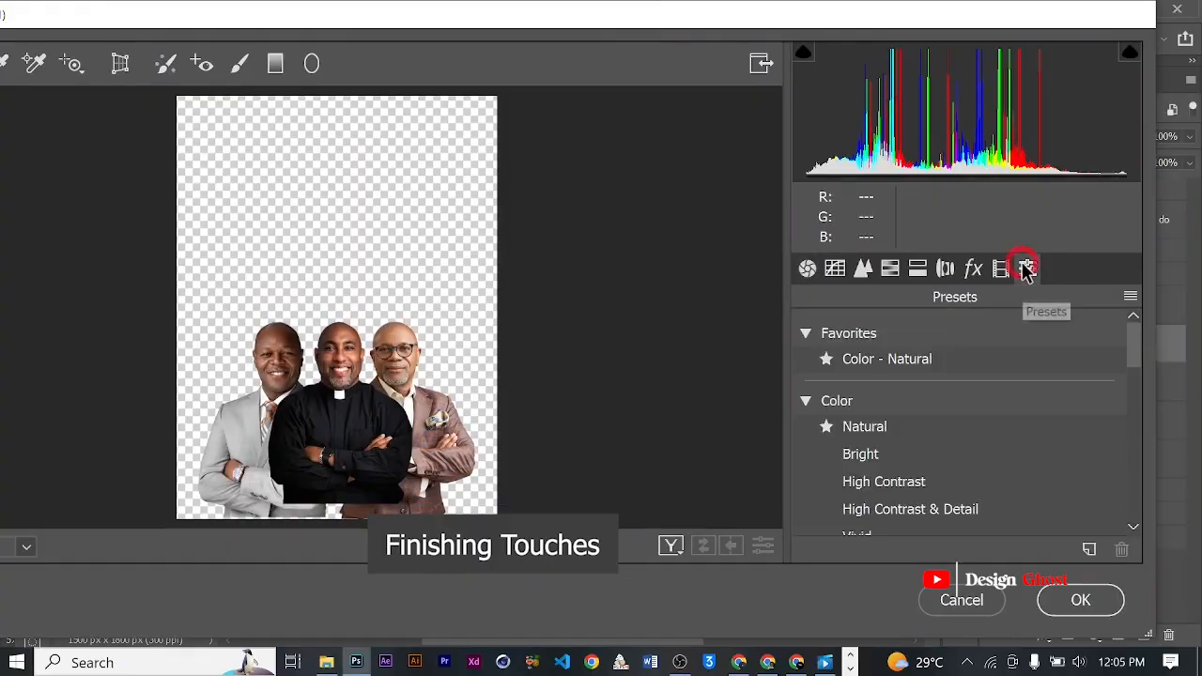
pyautogui.scroll(-1, 877, 422)
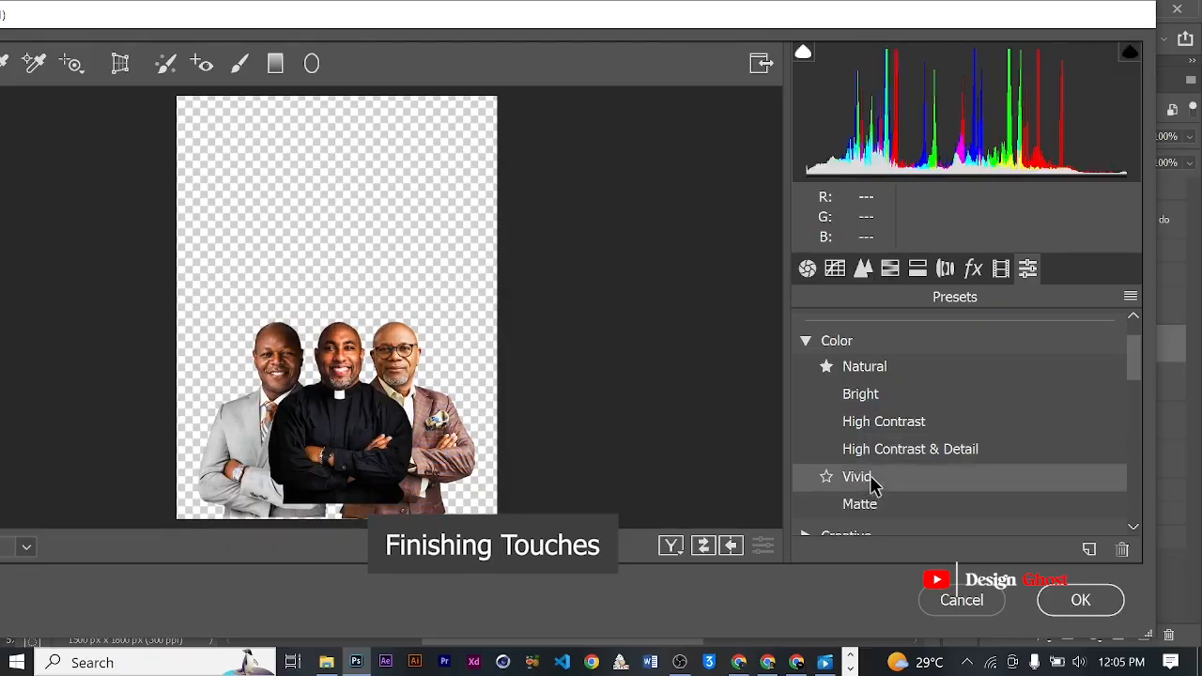
pyautogui.scroll(-3, 855, 433)
pyautogui.scroll(-5, 862, 451)
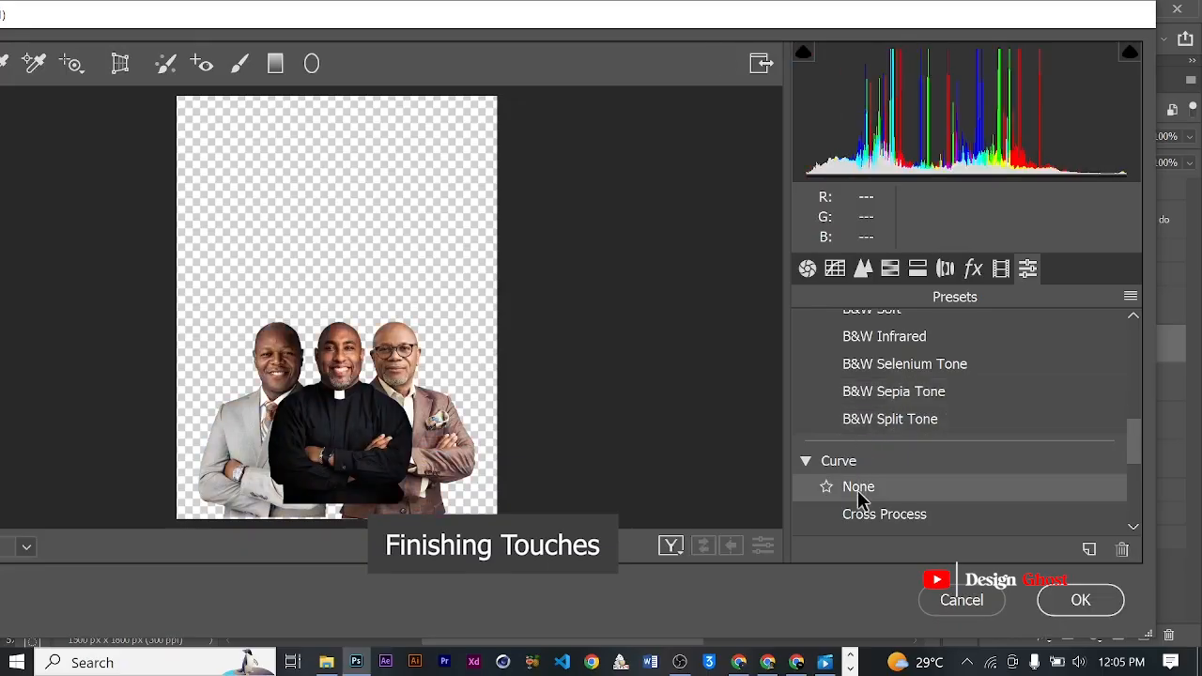
pyautogui.click(948, 598)
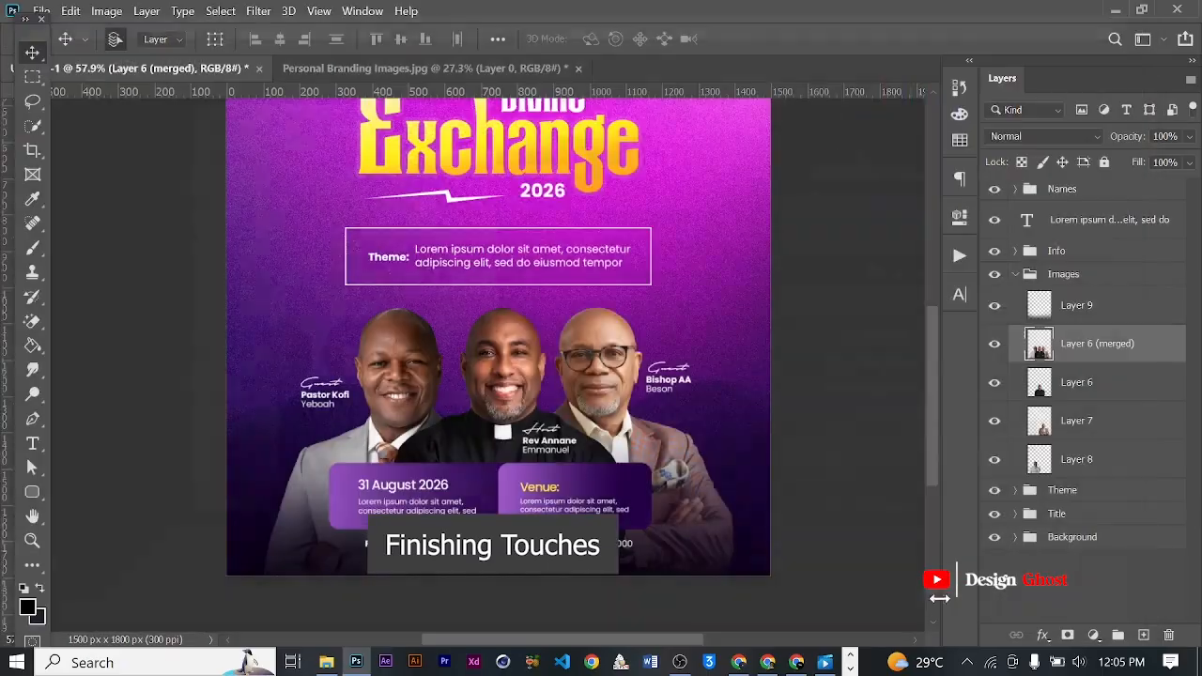
# - Slightly darken the merged ministers layer with a Curves adjustment mapping input 135 to output 129
pyautogui.scroll(4, 532, 385)
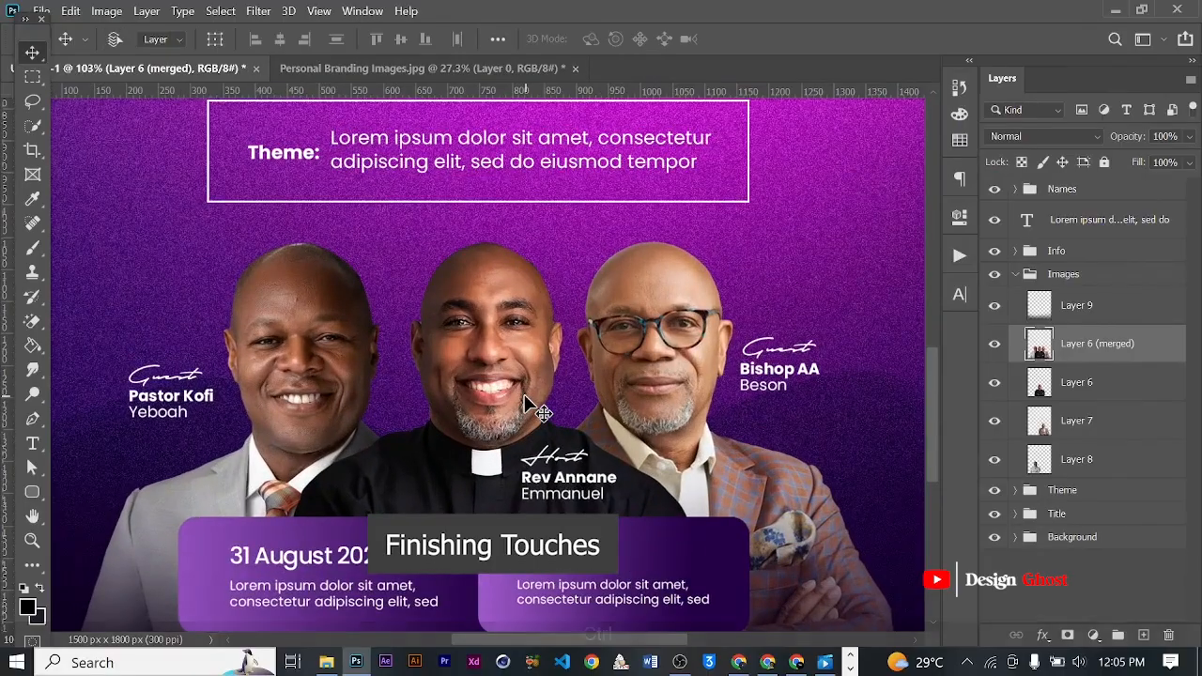
pyautogui.hotkey('ctrl', 'm')
pyautogui.moveTo(669, 84); pyautogui.dragTo(998, 91)
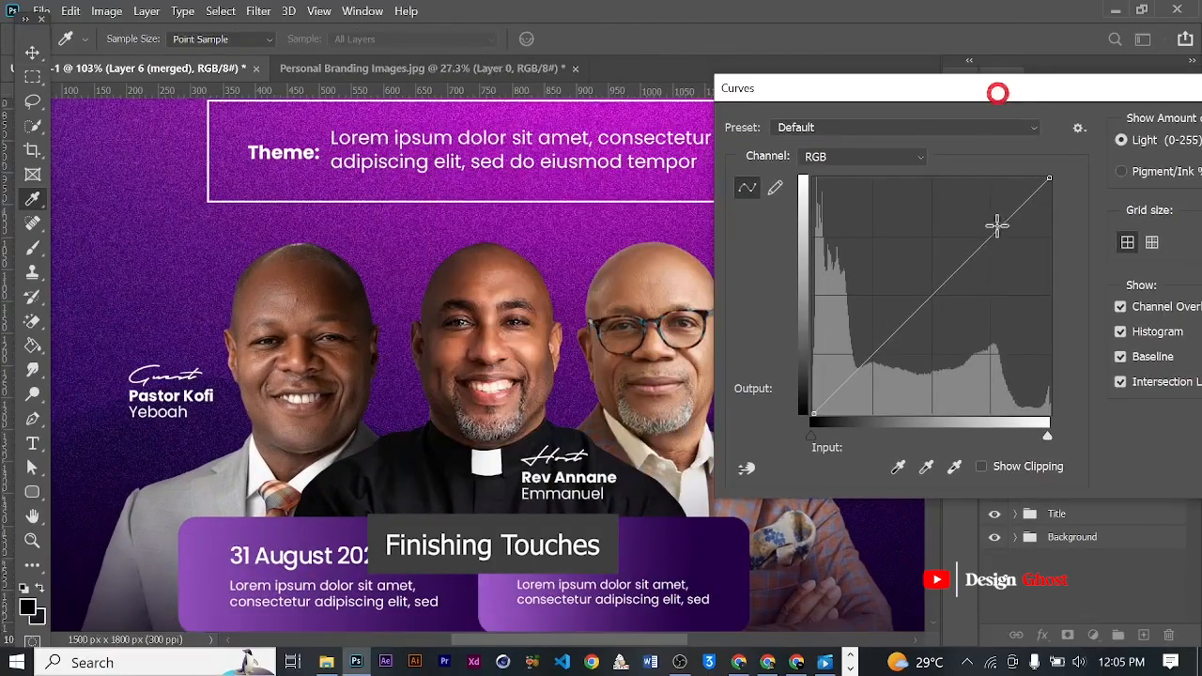
pyautogui.moveTo(939, 298)
pyautogui.mouseDown()
pyautogui.moveTo(947, 304)
pyautogui.moveTo(939, 295)
pyautogui.mouseUp()
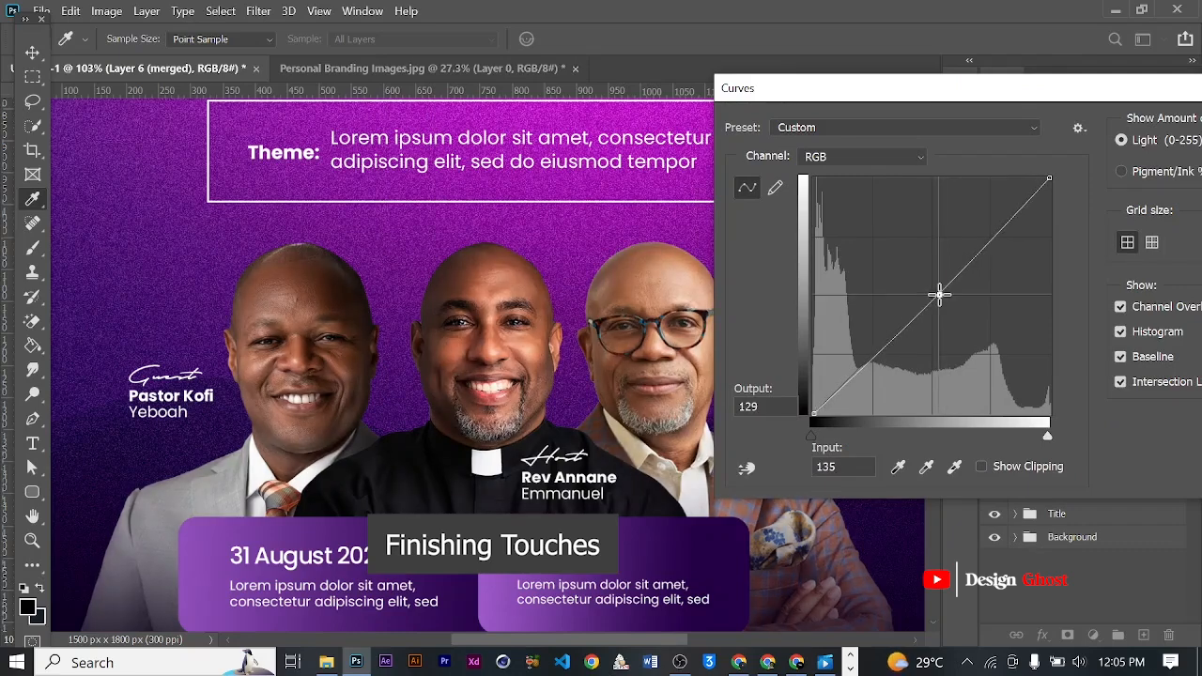
pyautogui.moveTo(1153, 94); pyautogui.dragTo(1032, 92)
pyautogui.click(1173, 145)
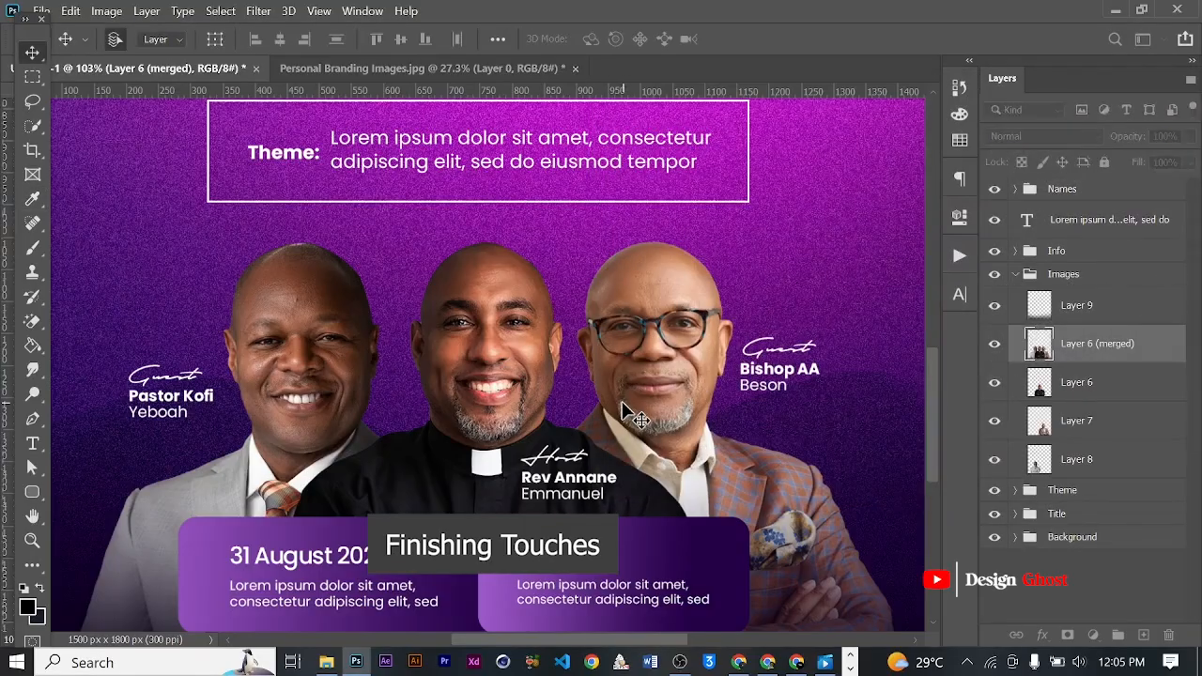
# - Apply the Camera Raw filter to the merged ministers layer with Texture +100 and Clarity +36
pyautogui.hotkey('ctrl', 'shift', 'a')
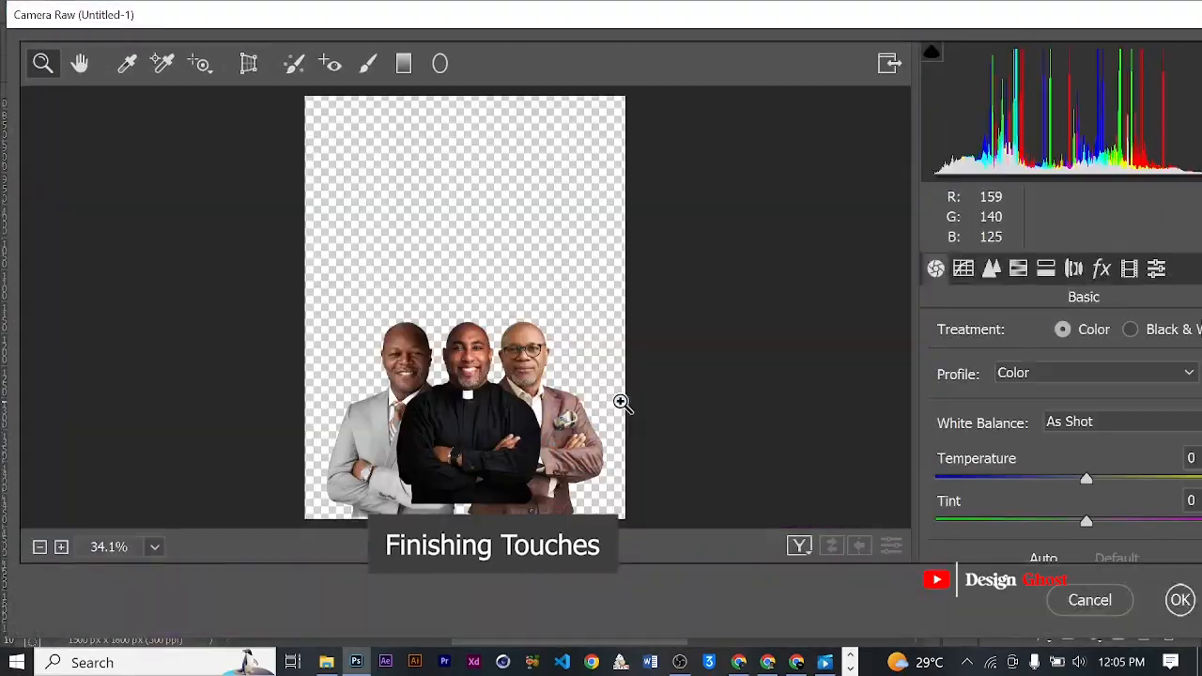
pyautogui.click(554, 421)
pyautogui.moveTo(966, 22); pyautogui.dragTo(666, 35)
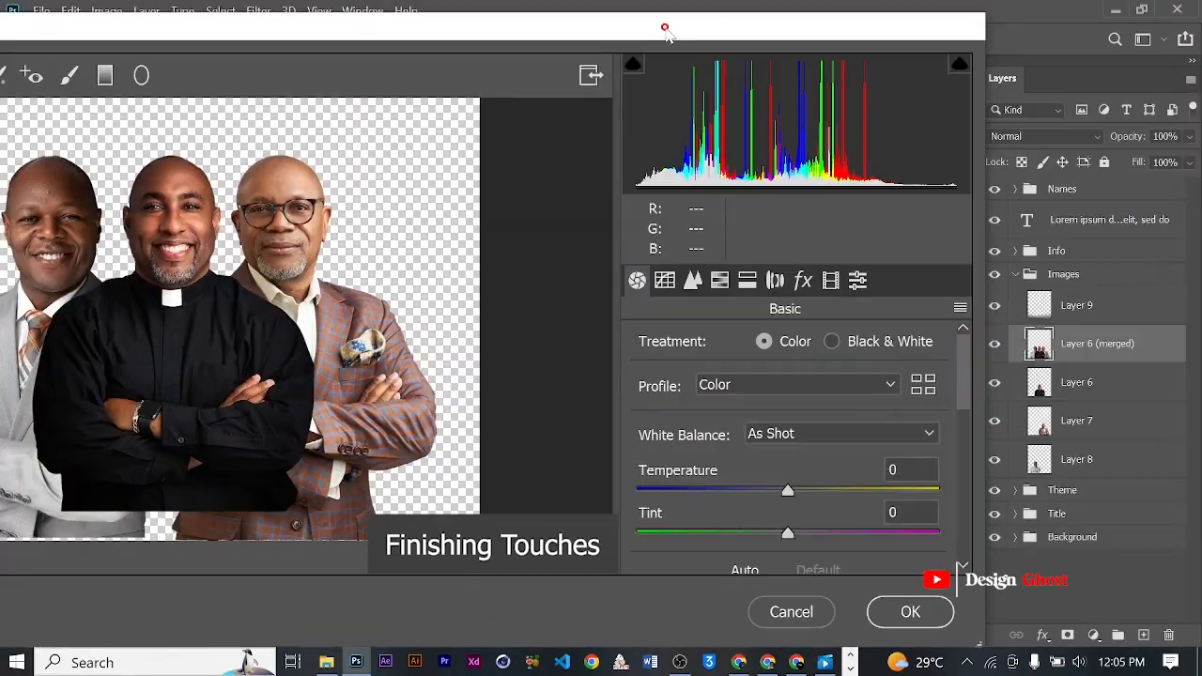
pyautogui.scroll(-5, 797, 498)
pyautogui.scroll(1, 798, 402)
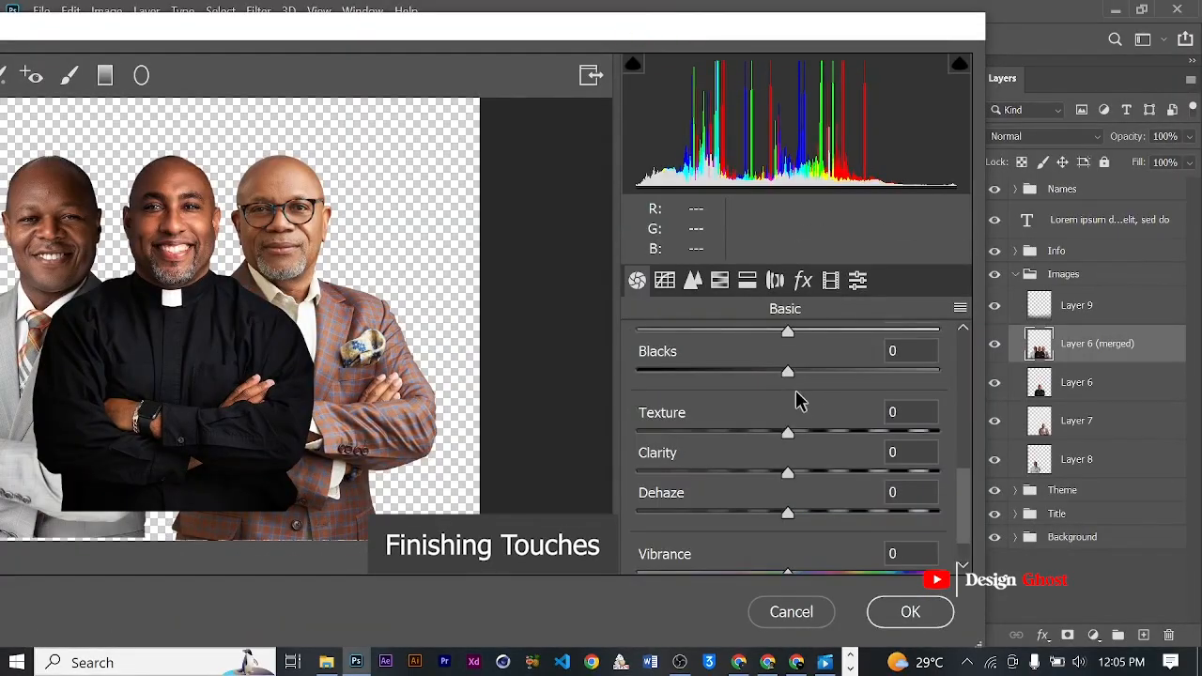
pyautogui.moveTo(788, 432); pyautogui.dragTo(955, 396)
pyautogui.moveTo(786, 472); pyautogui.dragTo(841, 467)
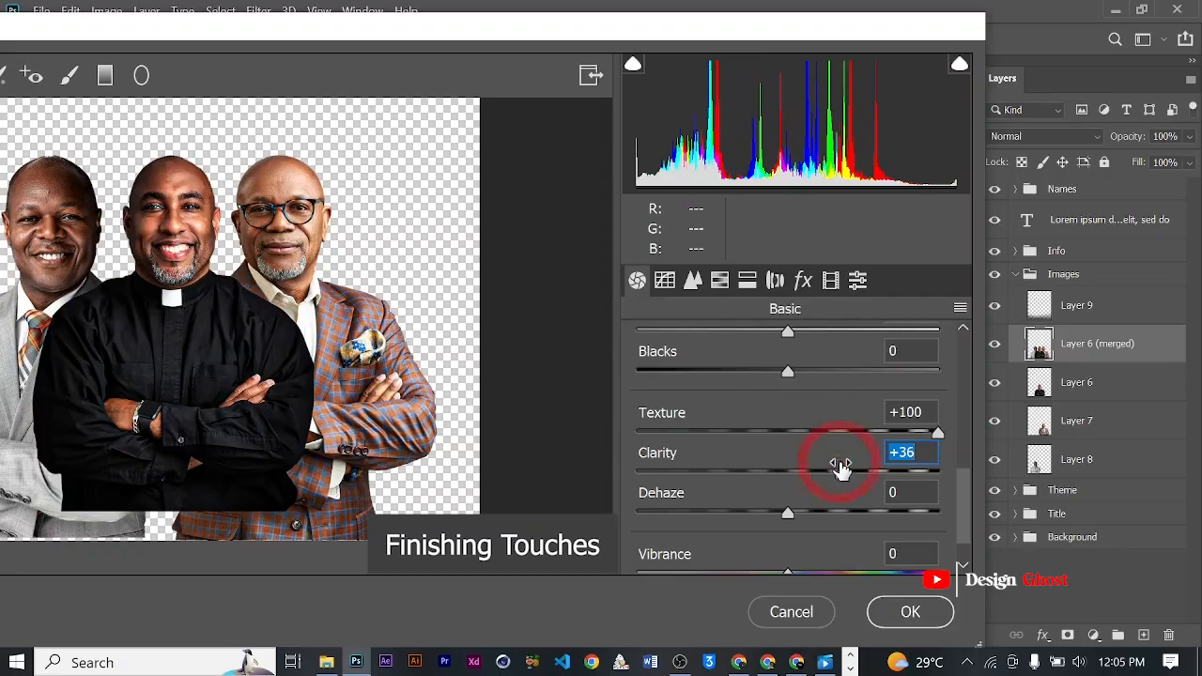
pyautogui.click(910, 612)
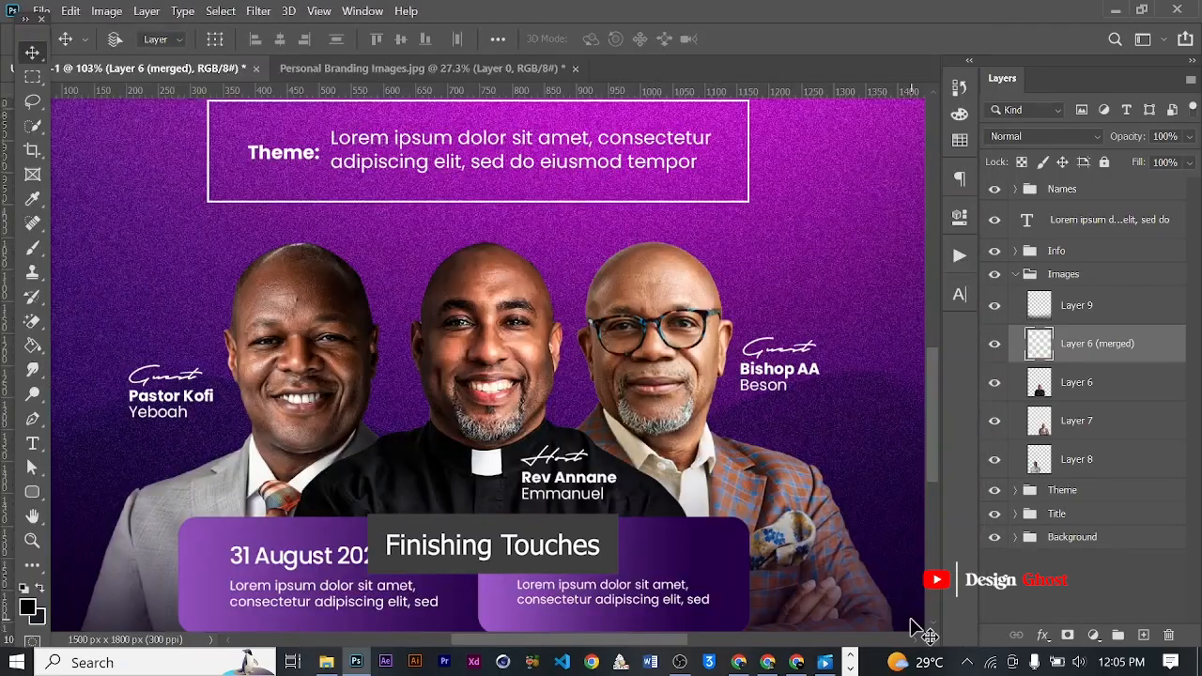
# - Examine the ministers' faces up close to check the added texture and clarity against the background
pyautogui.scroll(-3, 538, 451)
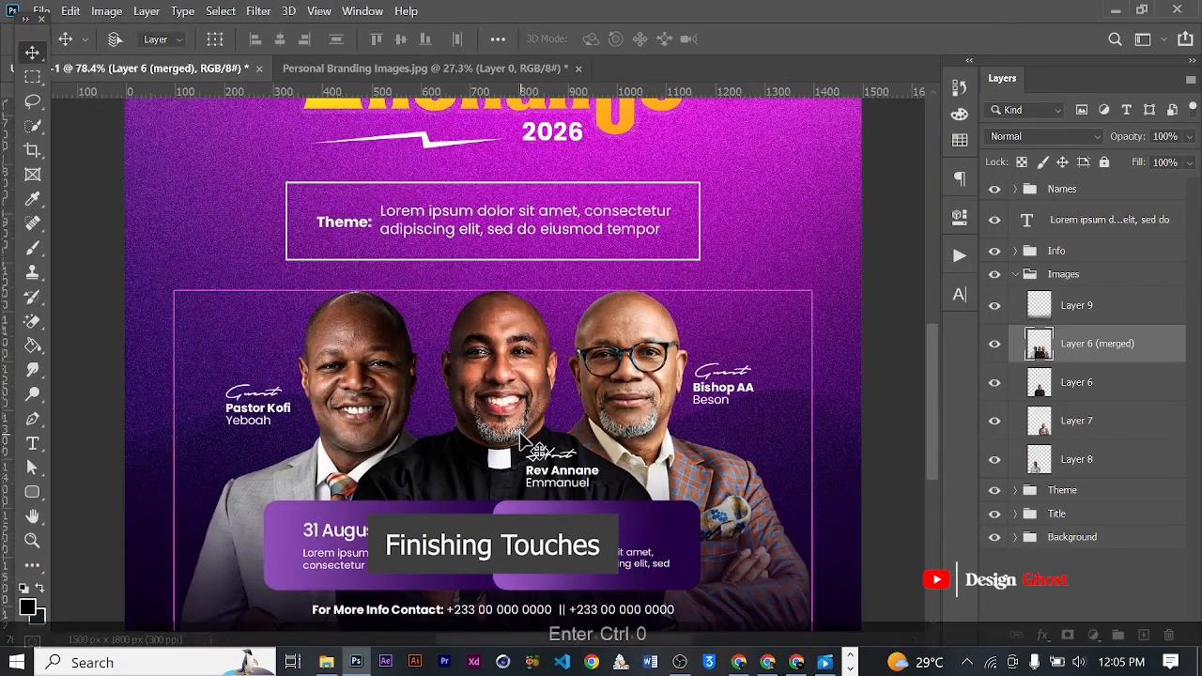
pyautogui.hotkey('ctrl', '0')
pyautogui.scroll(6, 500, 479)
pyautogui.moveTo(501, 478); pyautogui.dragTo(532, 437)
pyautogui.scroll(3, 531, 439)
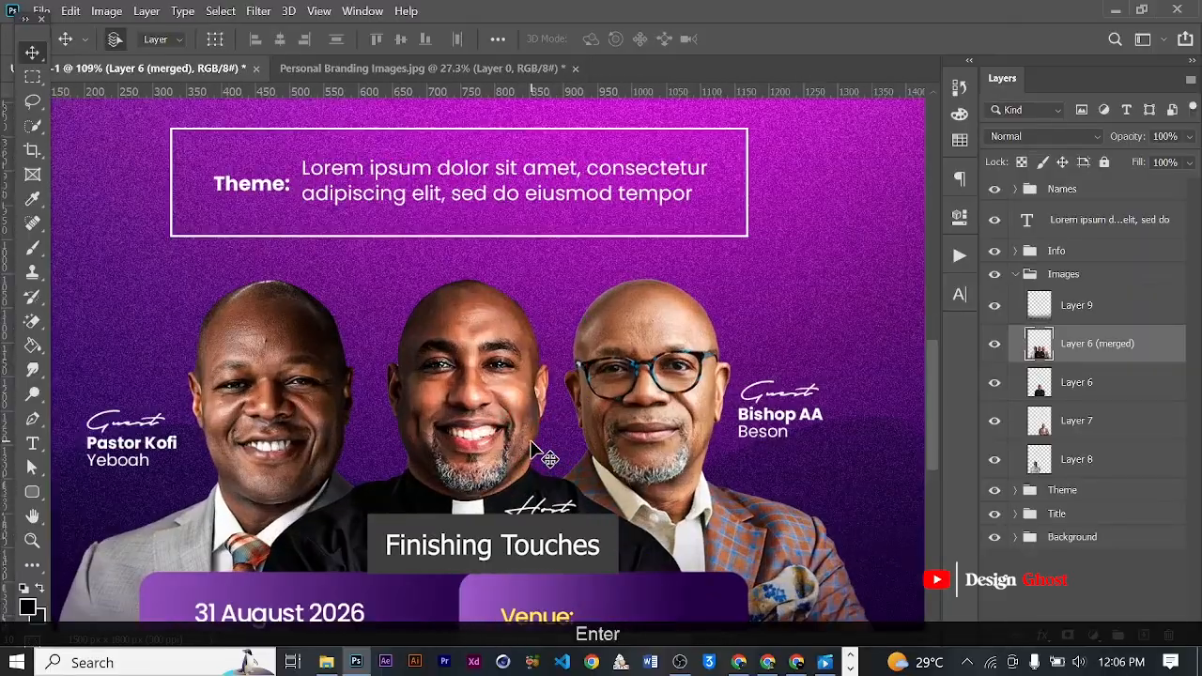
pyautogui.hotkey('ctrl', '0')
pyautogui.scroll(3, 497, 488)
pyautogui.moveTo(497, 488); pyautogui.dragTo(502, 432)
pyautogui.scroll(4, 497, 376)
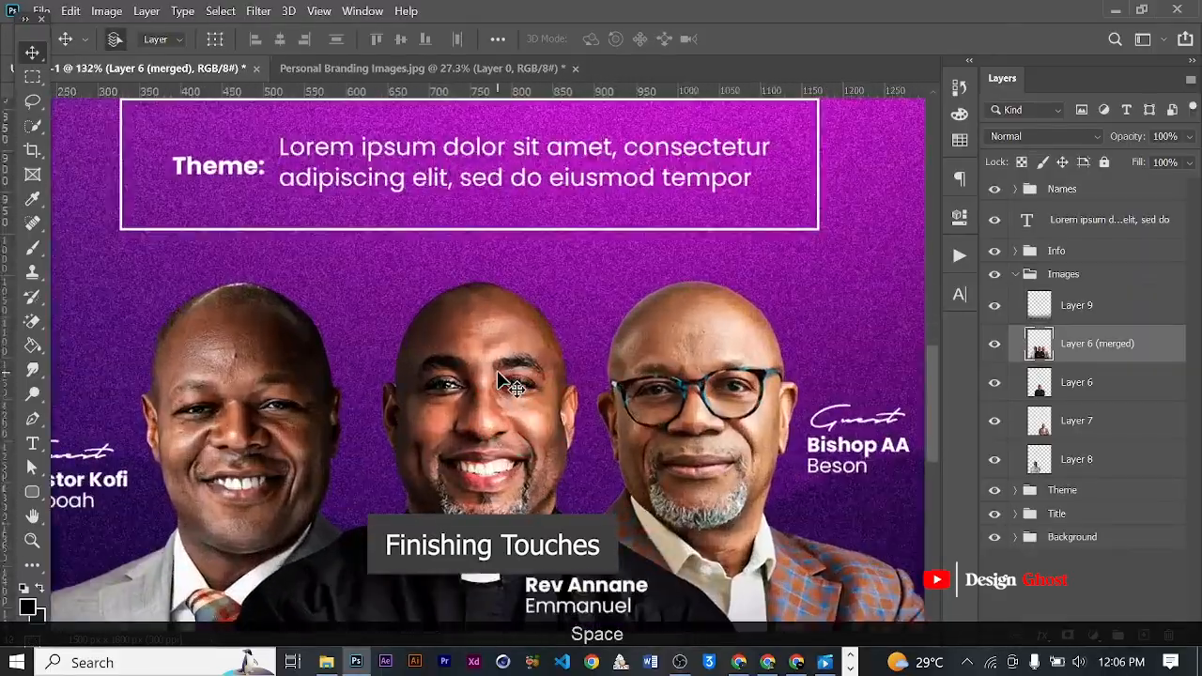
pyautogui.scroll(2, 504, 380)
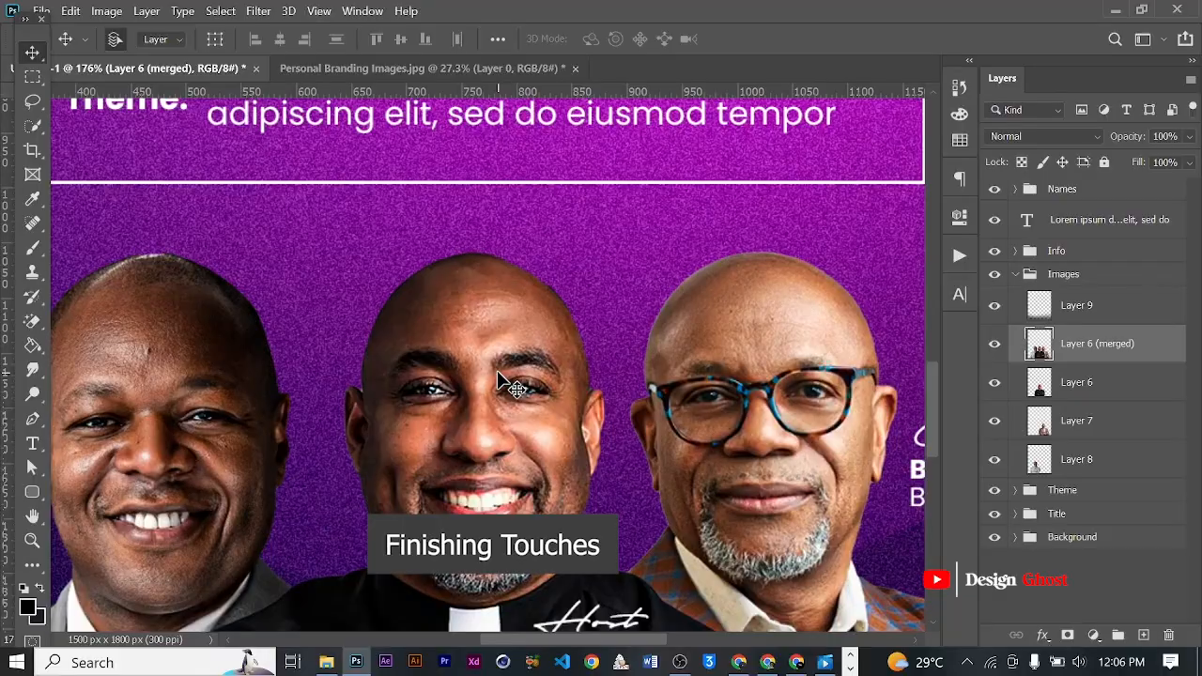
pyautogui.scroll(-5, 497, 371)
pyautogui.press('Return')
pyautogui.hotkey('ctrl', '0')
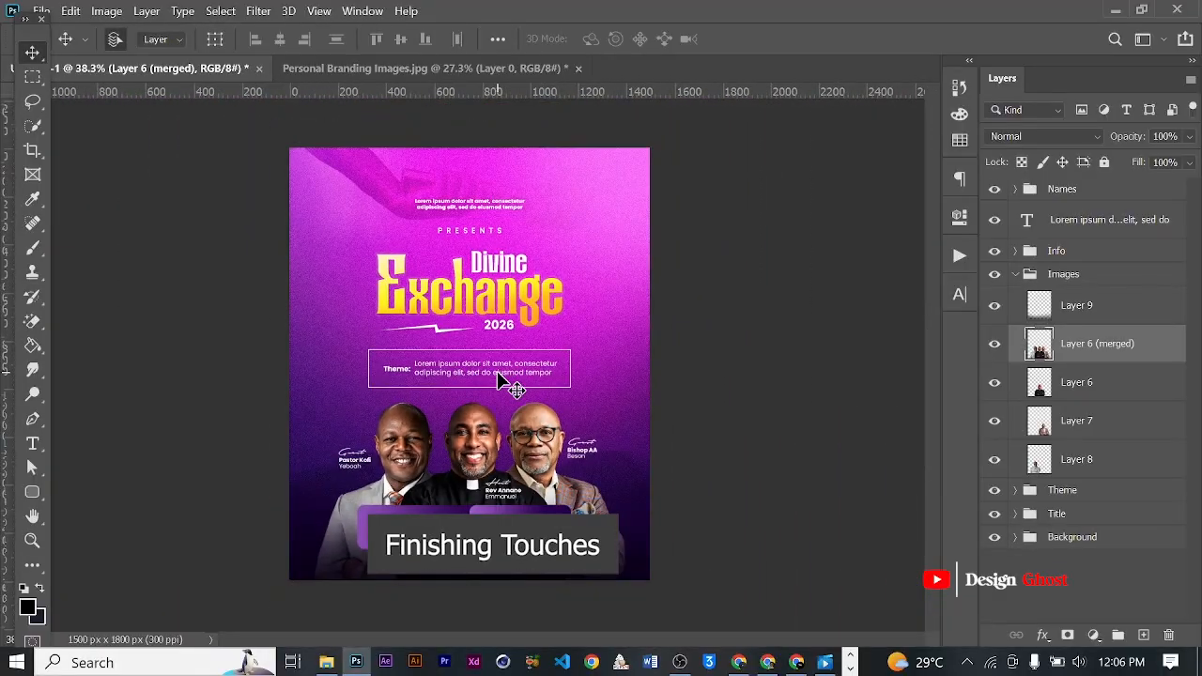
# - Review the whole flyer composition and display it in full-screen mode without the interface
pyautogui.scroll(5, 497, 371)
pyautogui.moveTo(571, 370); pyautogui.dragTo(575, 397)
pyautogui.scroll(-2, 575, 397)
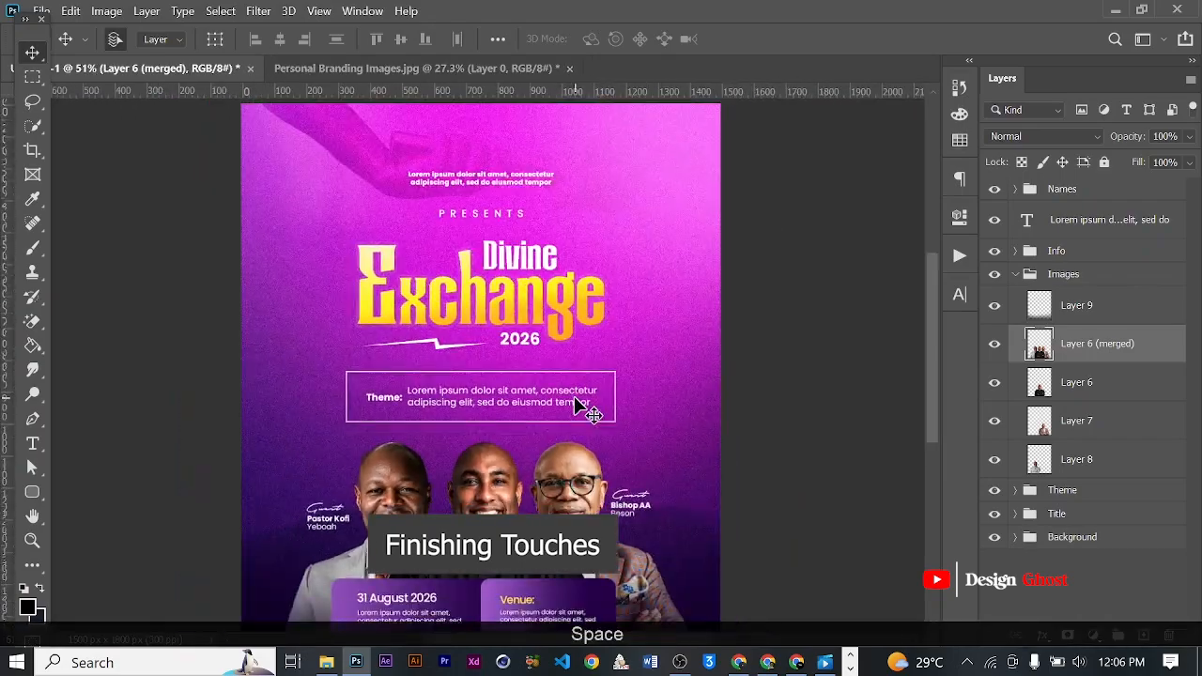
pyautogui.scroll(-1, 575, 406)
pyautogui.scroll(-1, 574, 405)
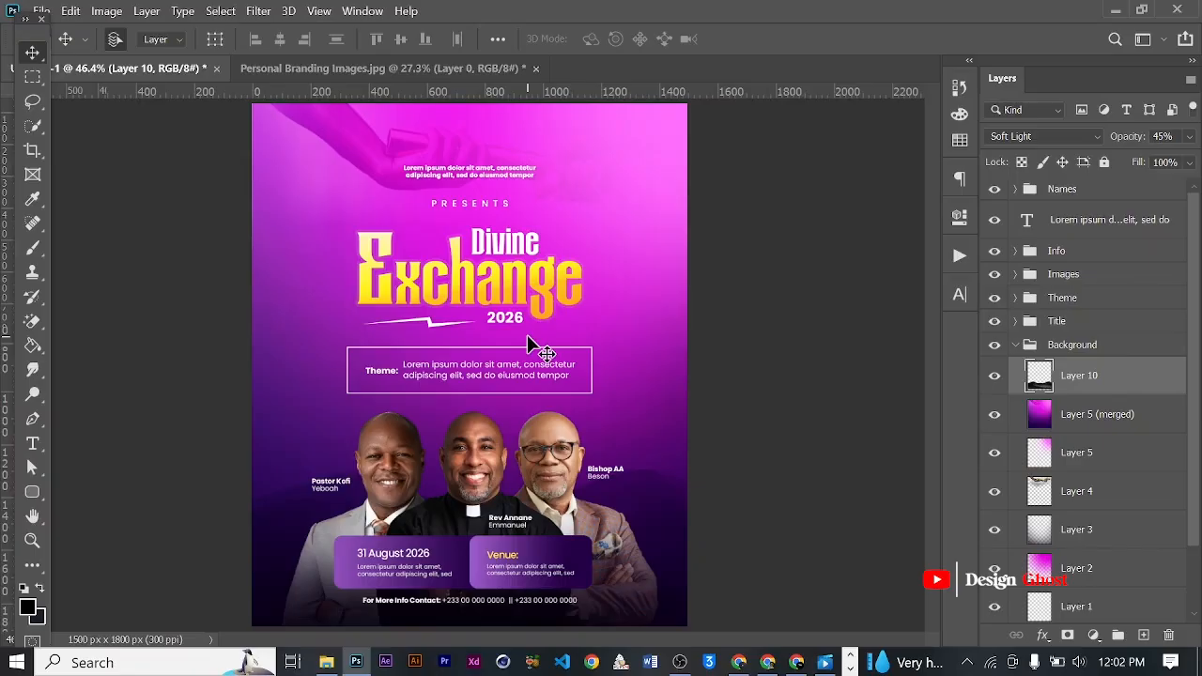
pyautogui.press('f')
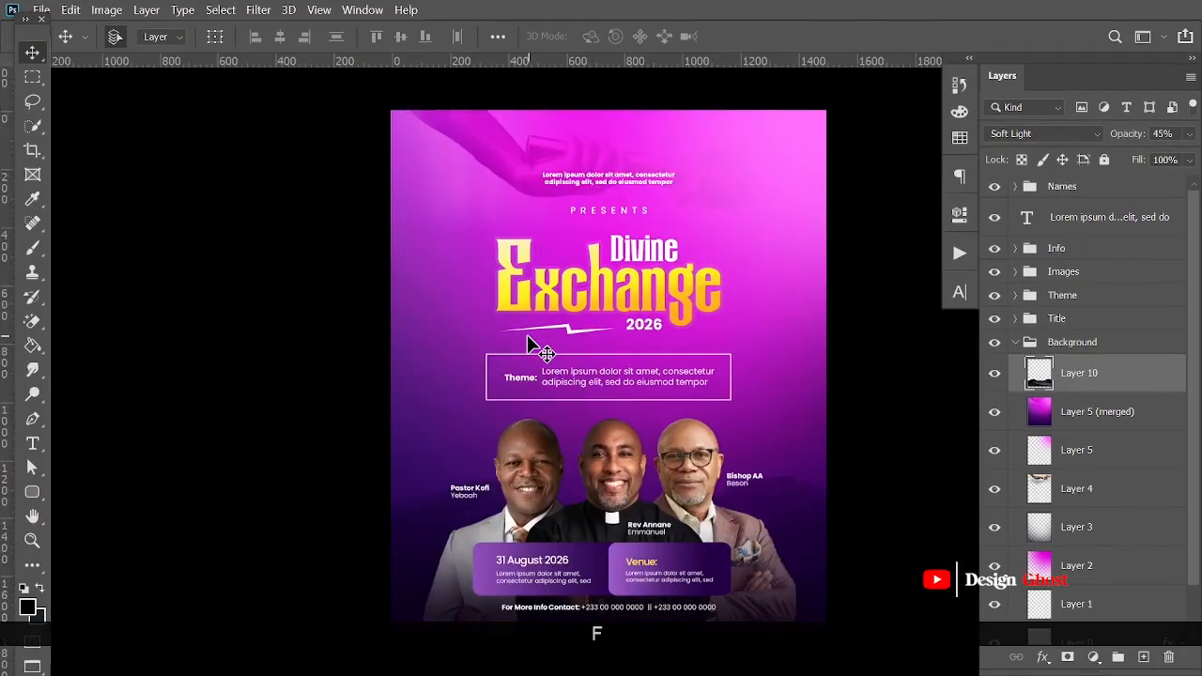
pyautogui.press('f')
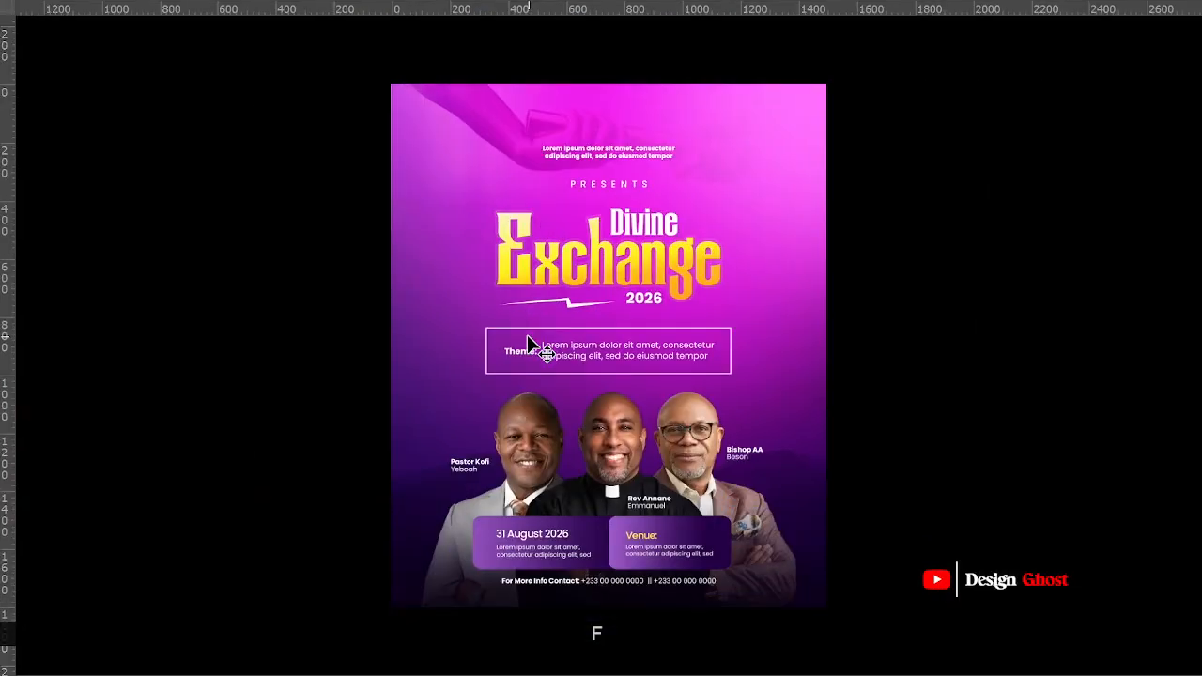